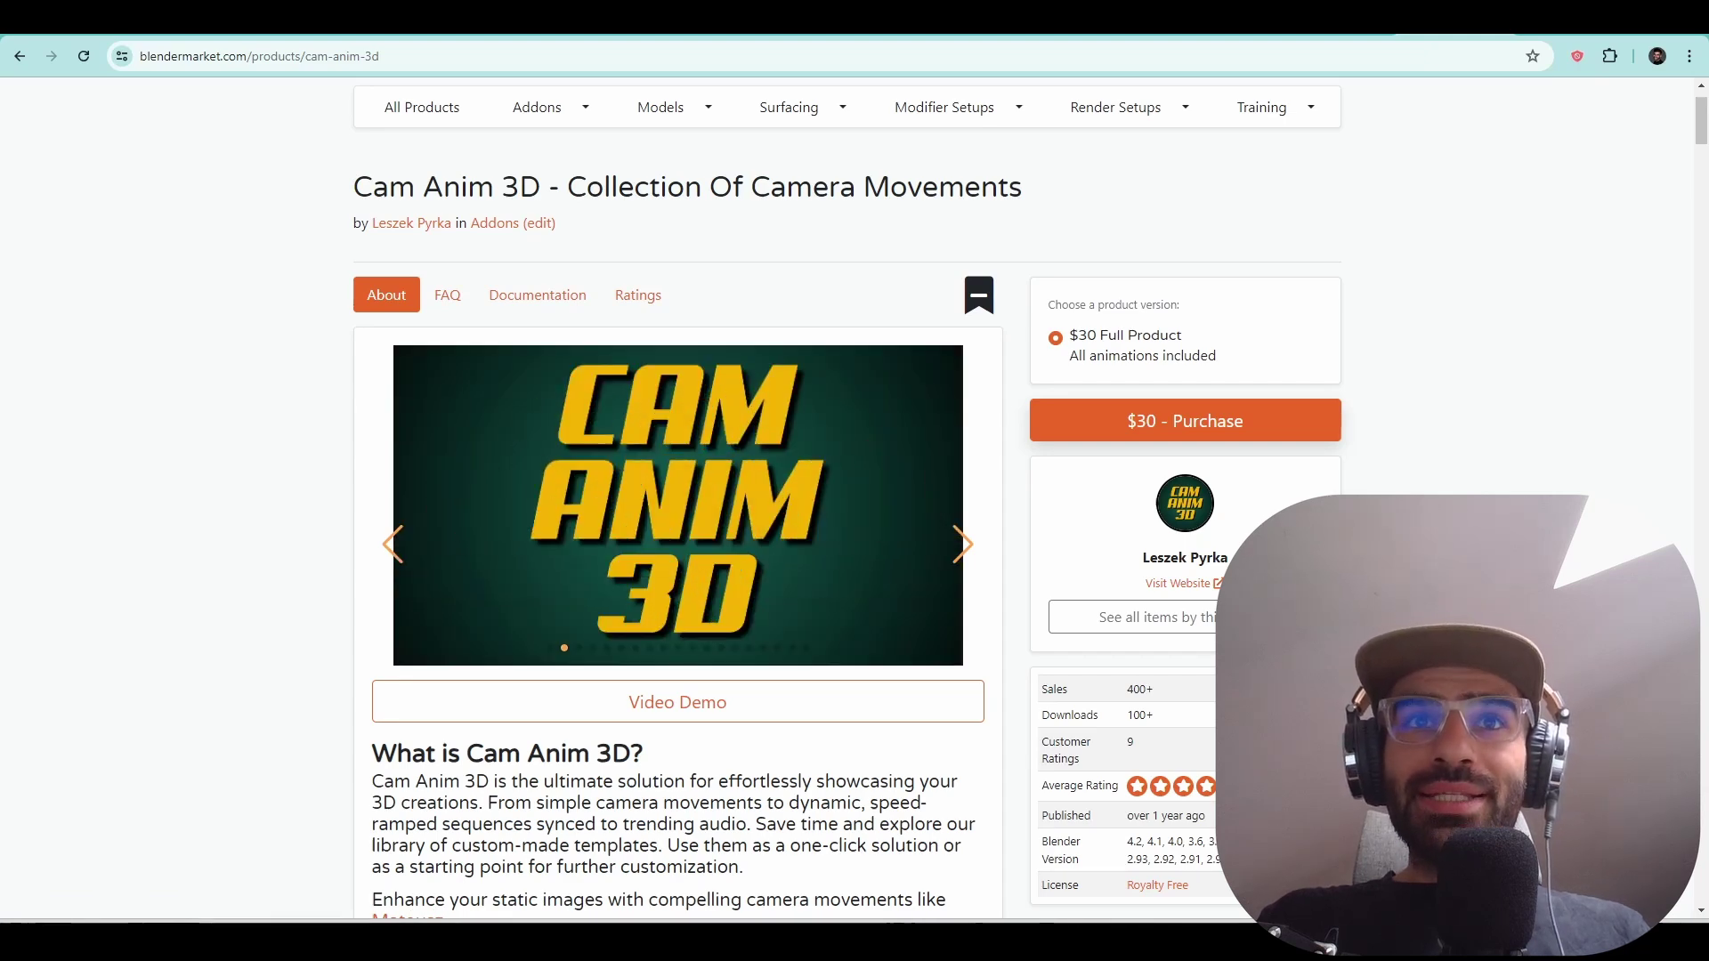
Show the Cam Anim 3D ratings and highlight the first five-star review's text
{"action": "left_click", "coordinate": [637, 295]}
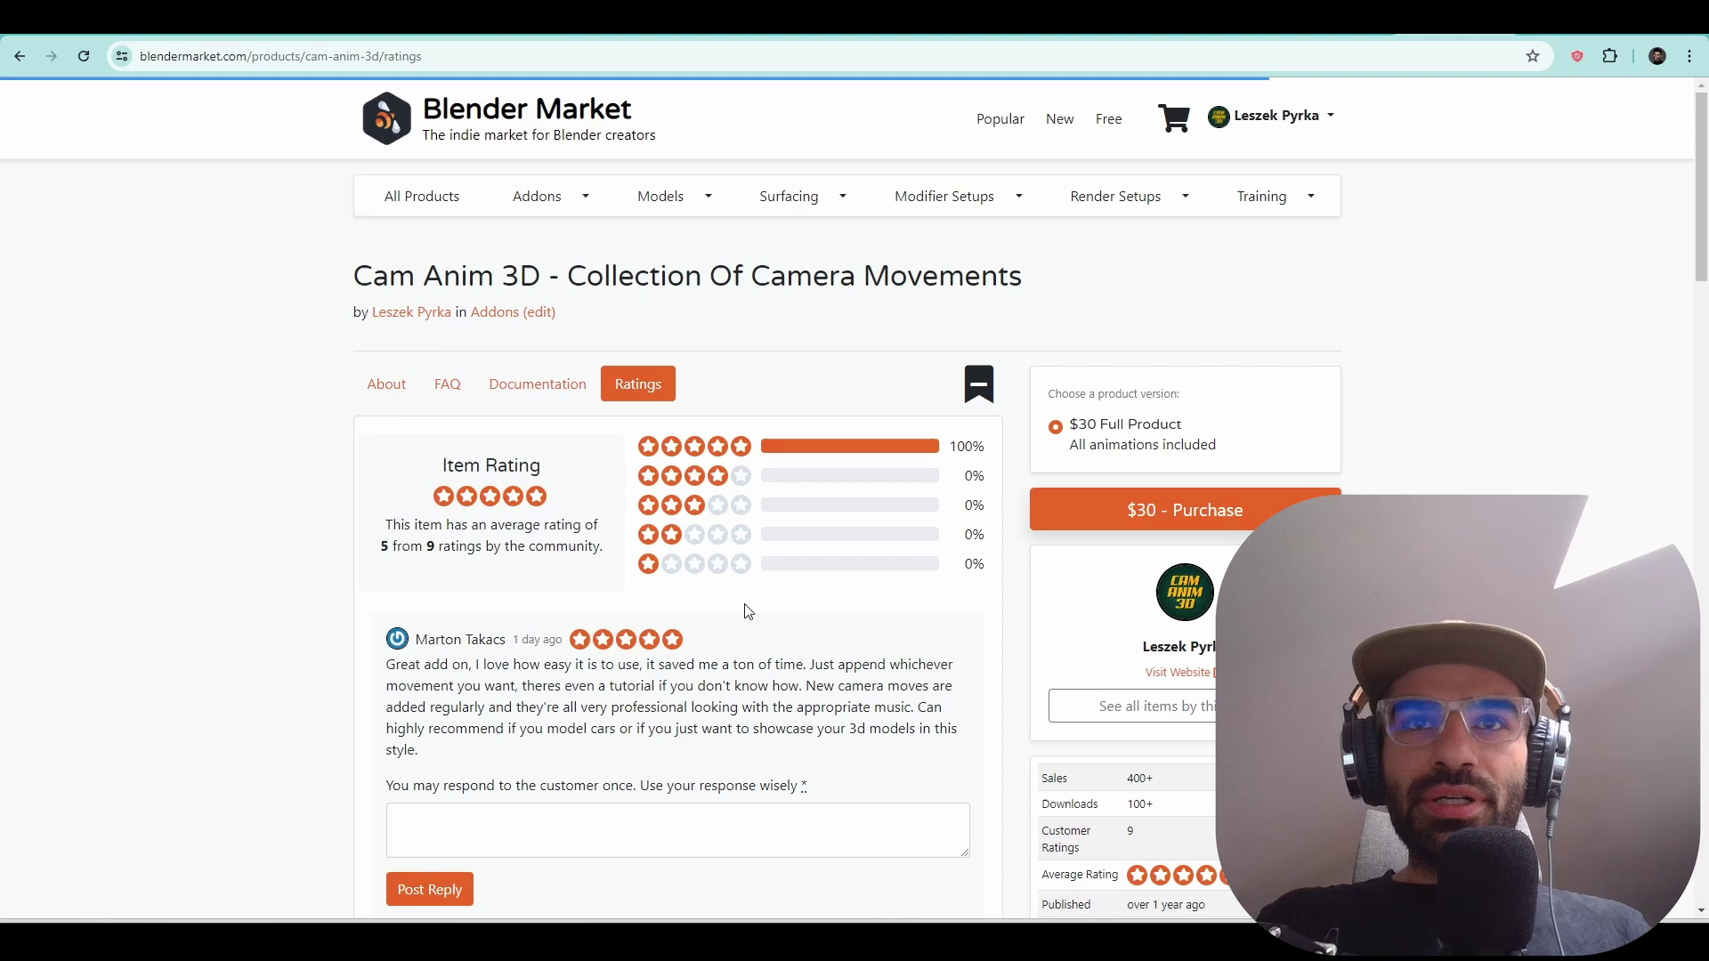
{"action": "scroll", "coordinate": [748, 611], "scroll_direction": "down", "scroll_amount": 1}
{"action": "left_click_drag", "start_coordinate": [383, 577], "coordinate": [752, 663]}
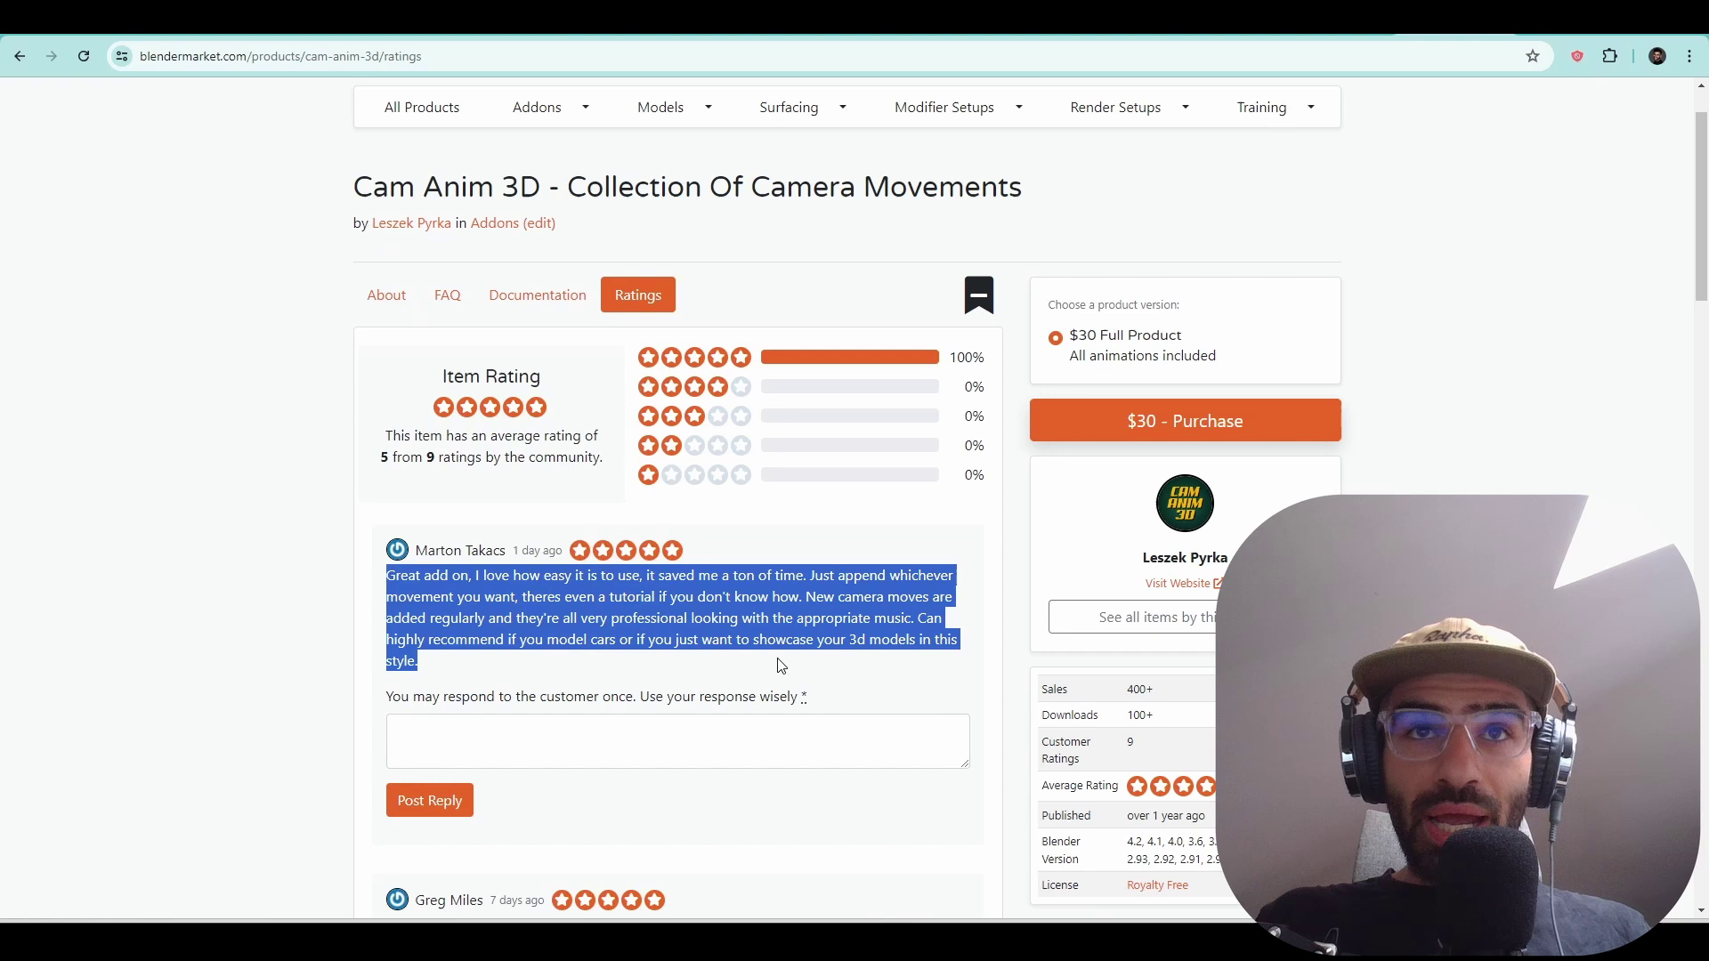
{"action": "scroll", "coordinate": [780, 666], "scroll_direction": "down", "scroll_amount": 3}
Highlight the second and third reviews' text while scrolling further down the ratings
{"action": "left_click", "coordinate": [780, 665]}
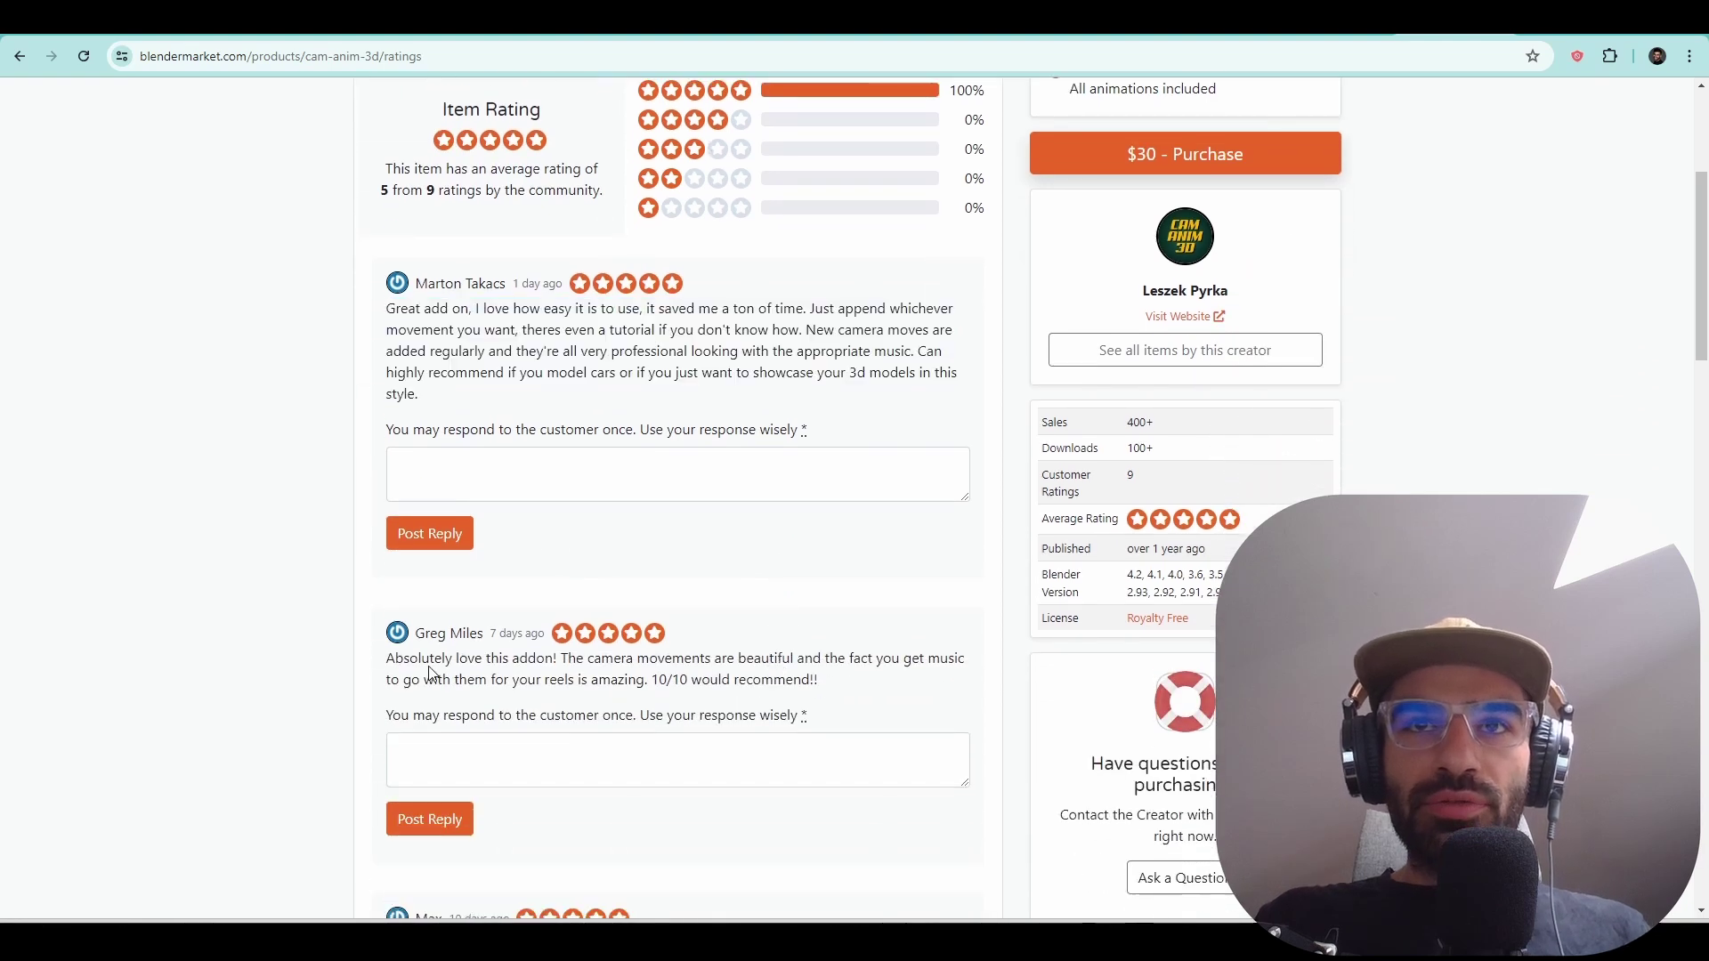
{"action": "left_click_drag", "start_coordinate": [386, 658], "coordinate": [703, 705]}
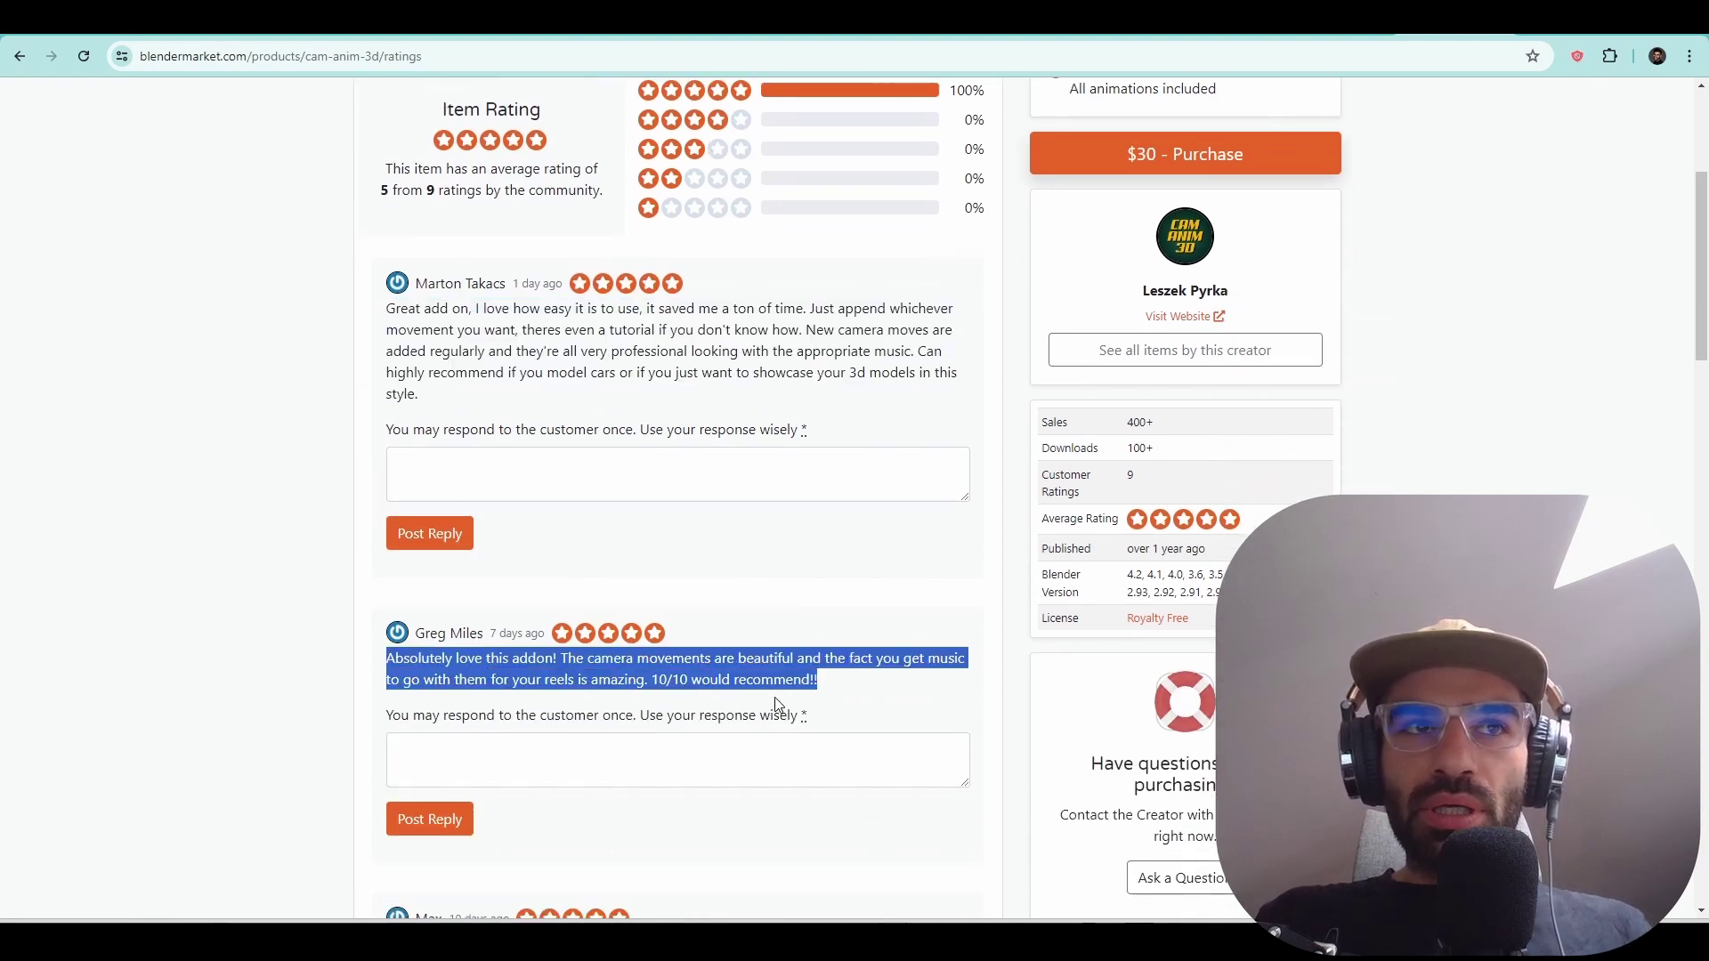
{"action": "scroll", "coordinate": [775, 703], "scroll_direction": "down", "scroll_amount": 3}
{"action": "scroll", "coordinate": [776, 698], "scroll_direction": "down", "scroll_amount": 1}
{"action": "left_click", "coordinate": [641, 709]}
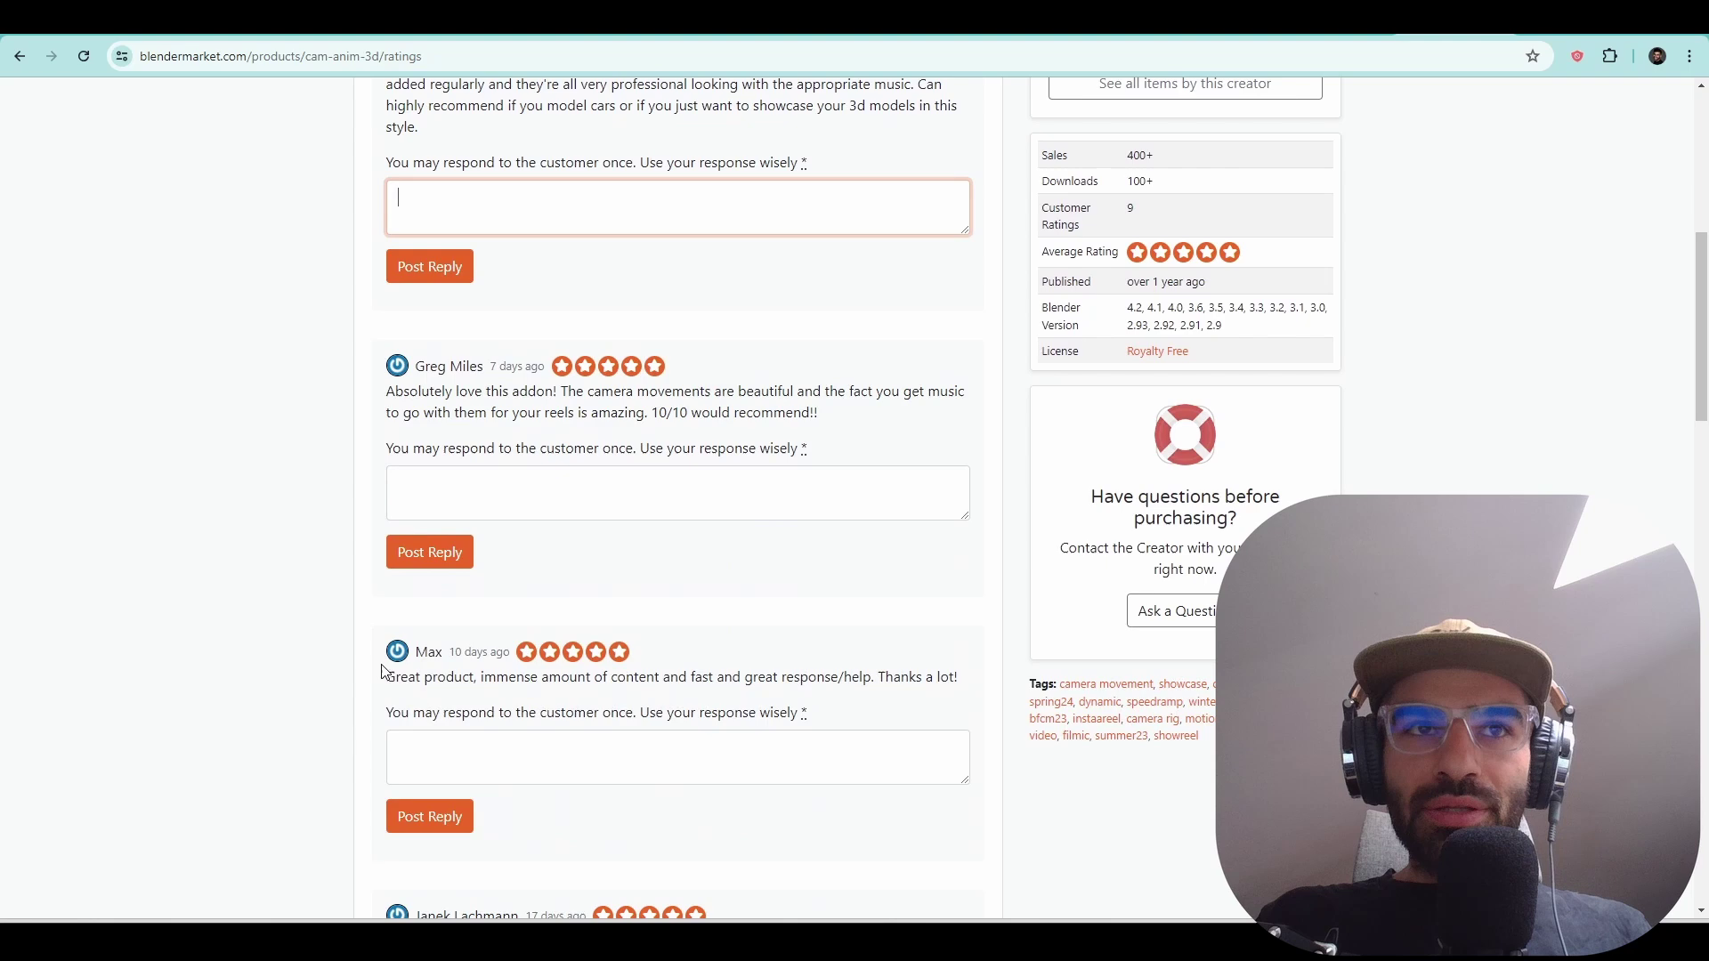
{"action": "left_click_drag", "start_coordinate": [386, 677], "coordinate": [942, 671]}
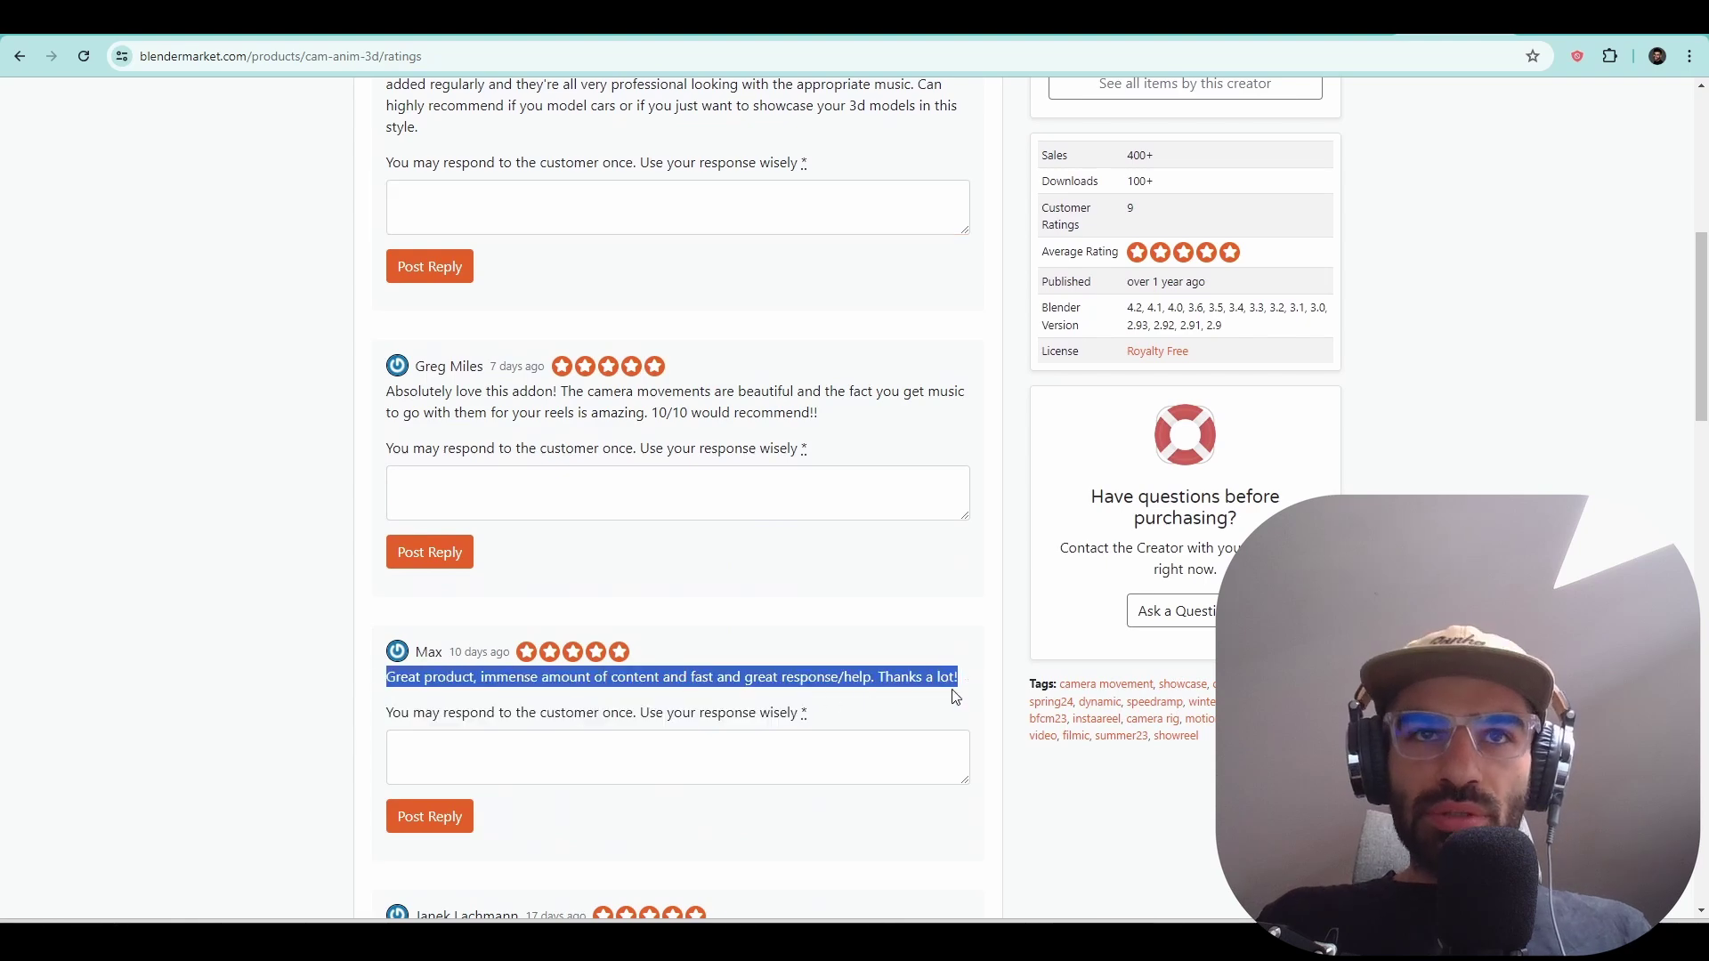
{"action": "scroll", "coordinate": [943, 698], "scroll_direction": "down", "scroll_amount": 4}
Highlight the Insta_reels changelog entries down to 99_Macan
{"action": "left_click", "coordinate": [611, 615]}
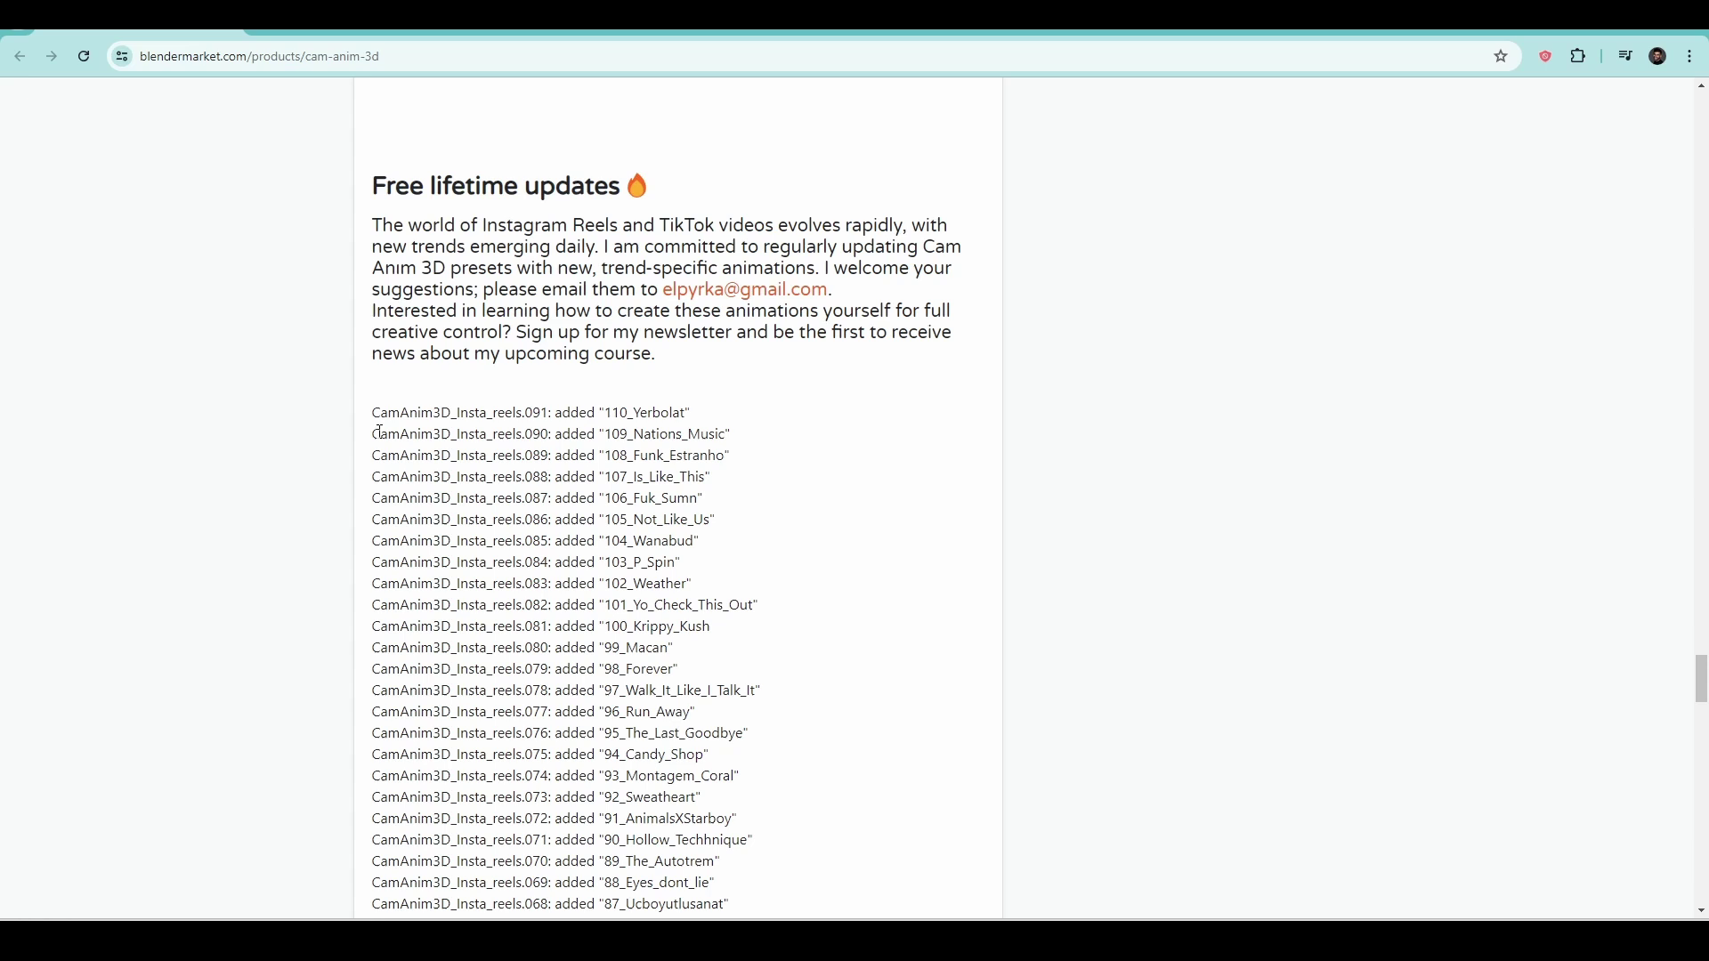
{"action": "left_click_drag", "start_coordinate": [374, 413], "coordinate": [757, 686]}
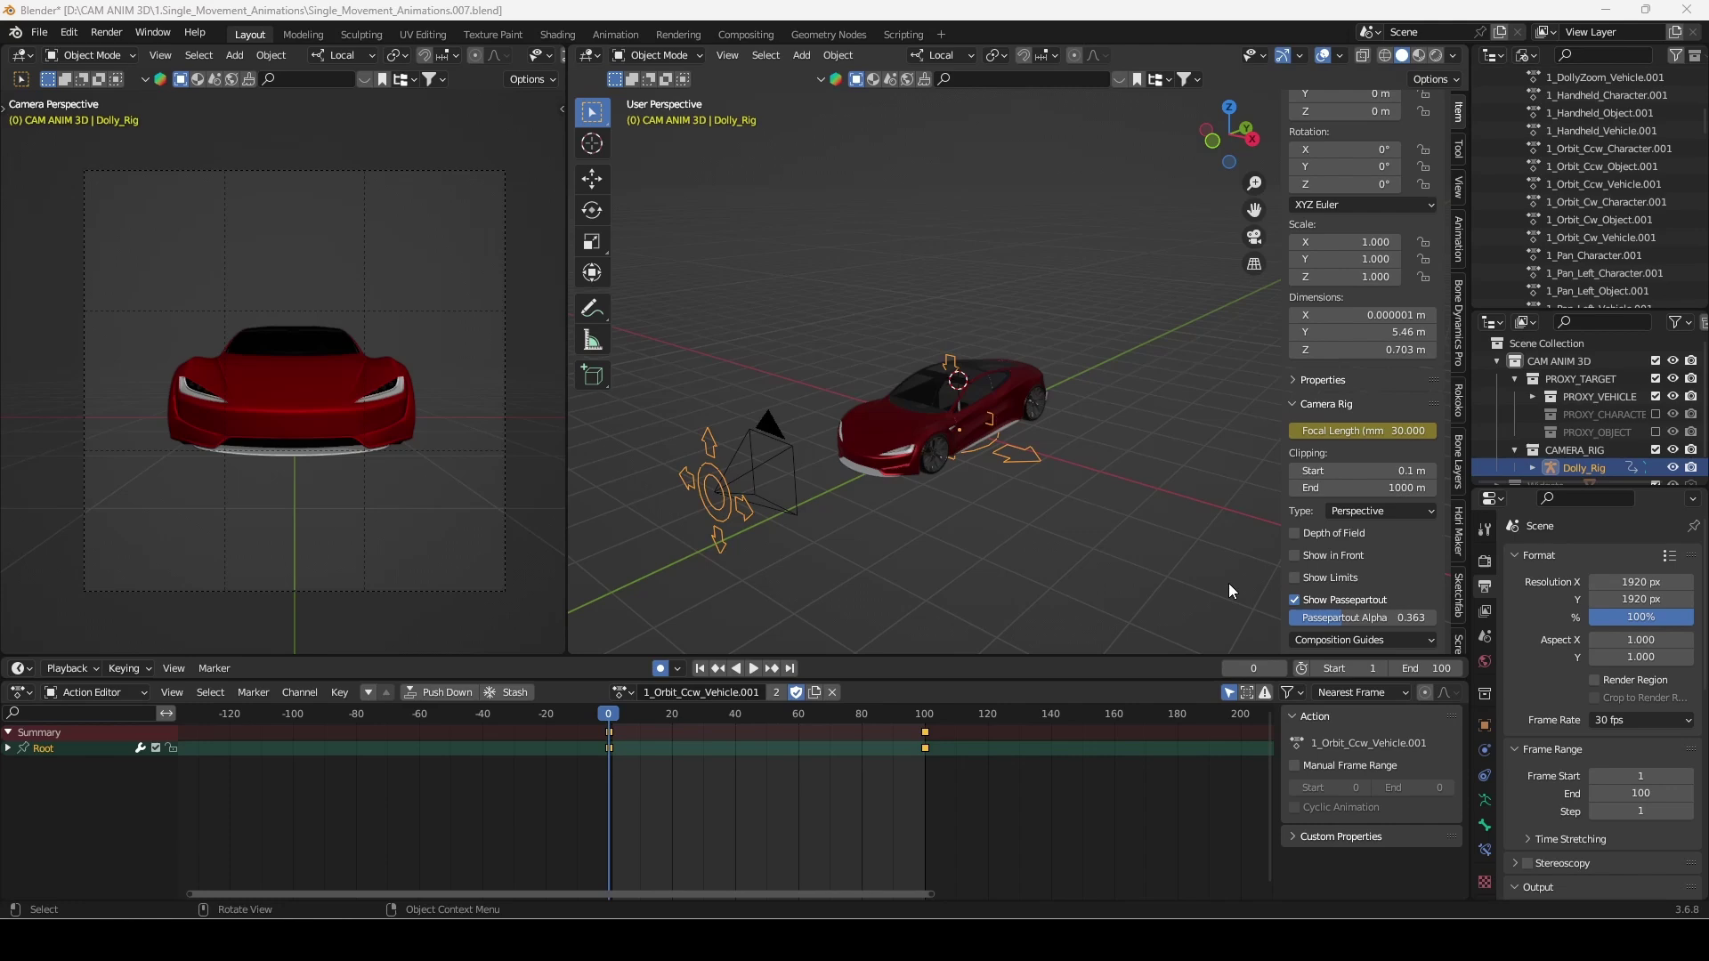
Raise the camera's Passepartout Alpha from 0.363 to 0.893
{"action": "left_click_drag", "start_coordinate": [1335, 617], "coordinate": [1421, 618]}
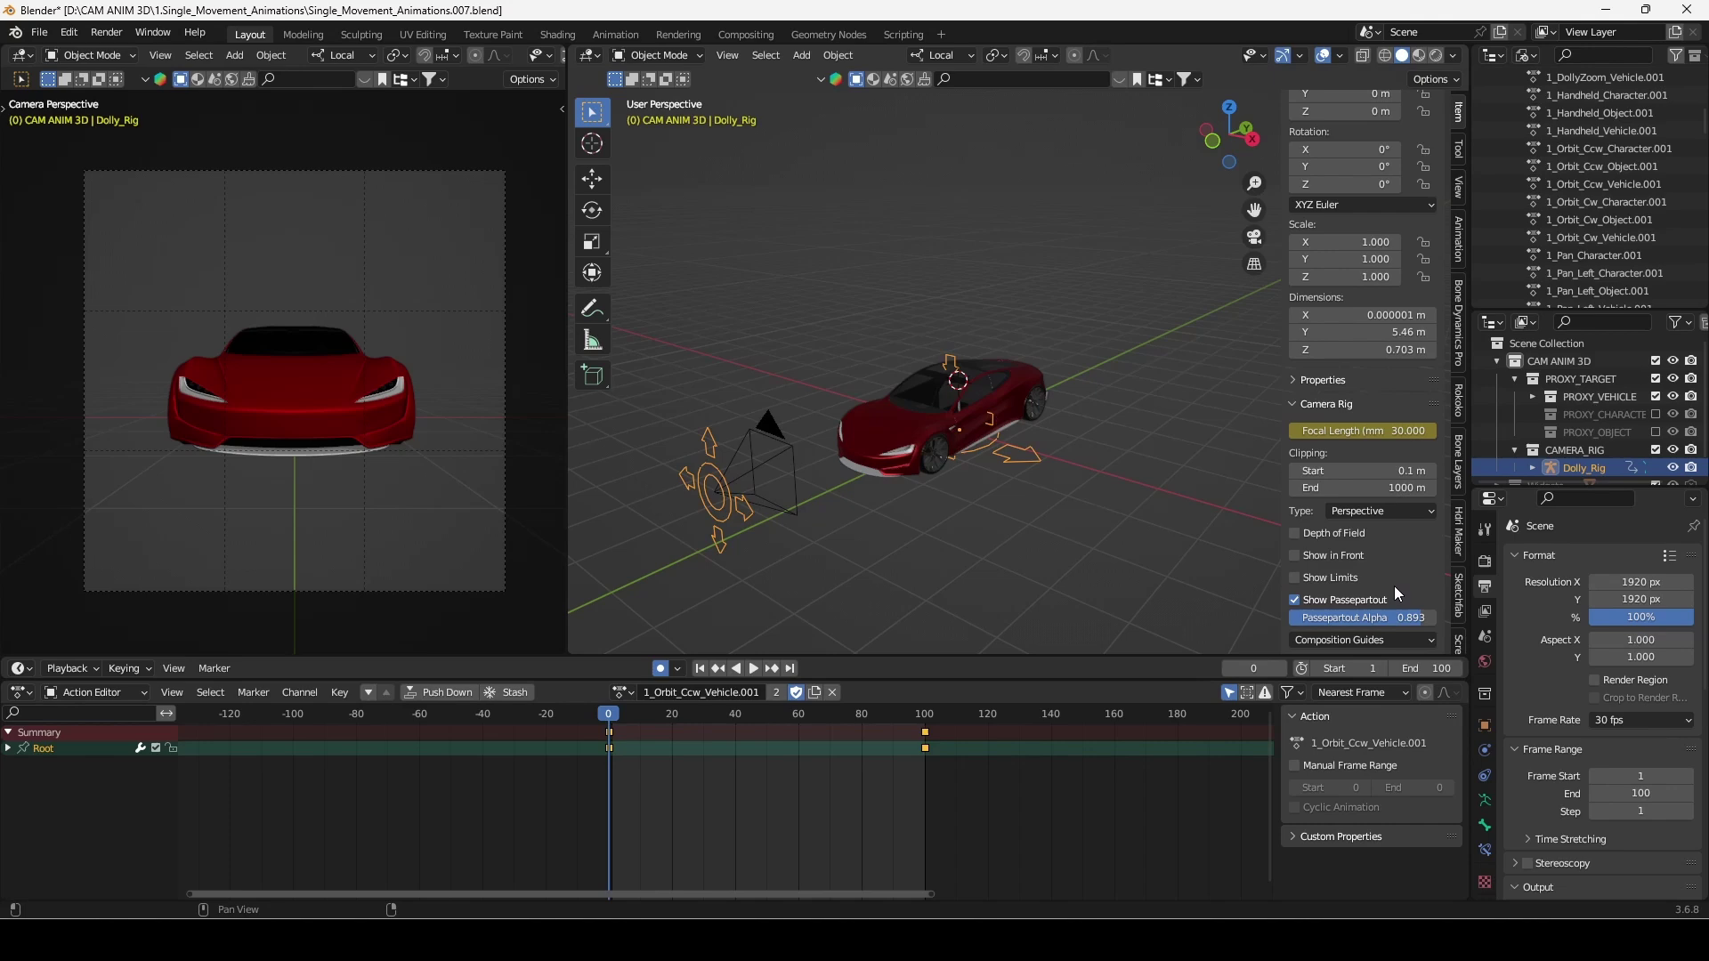
{"action": "left_click", "coordinate": [1649, 579]}
{"action": "type", "text": "1"}
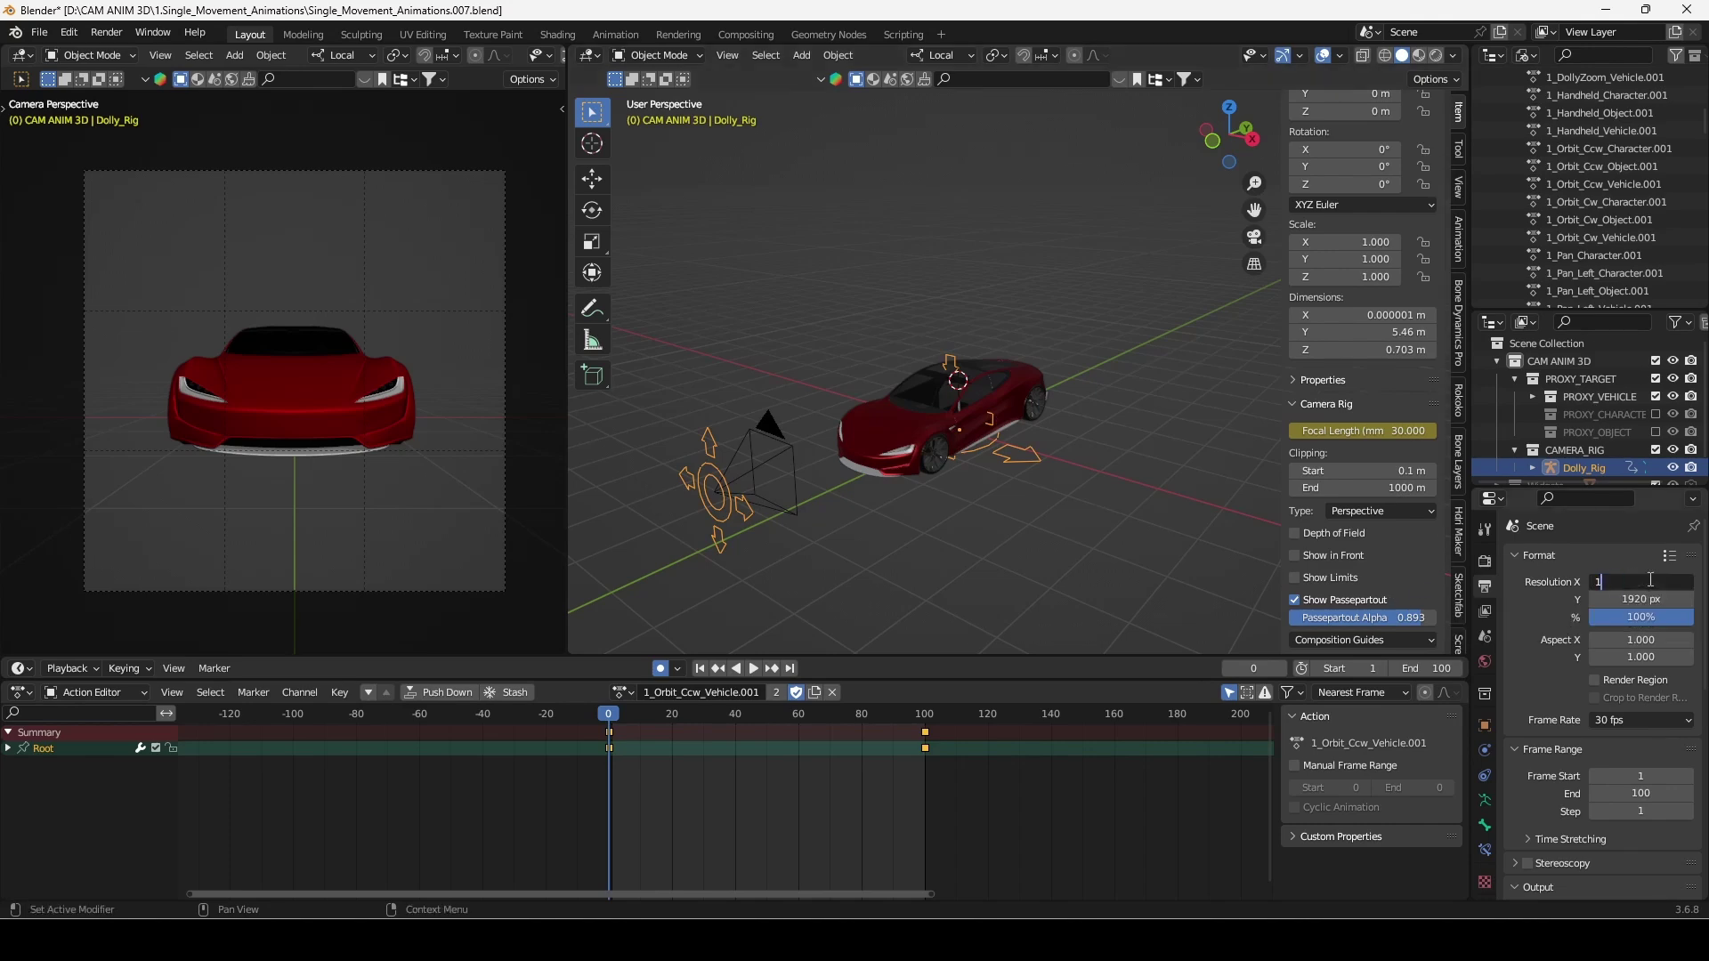
{"action": "type", "text": "080"}
{"action": "key", "text": "Return"}
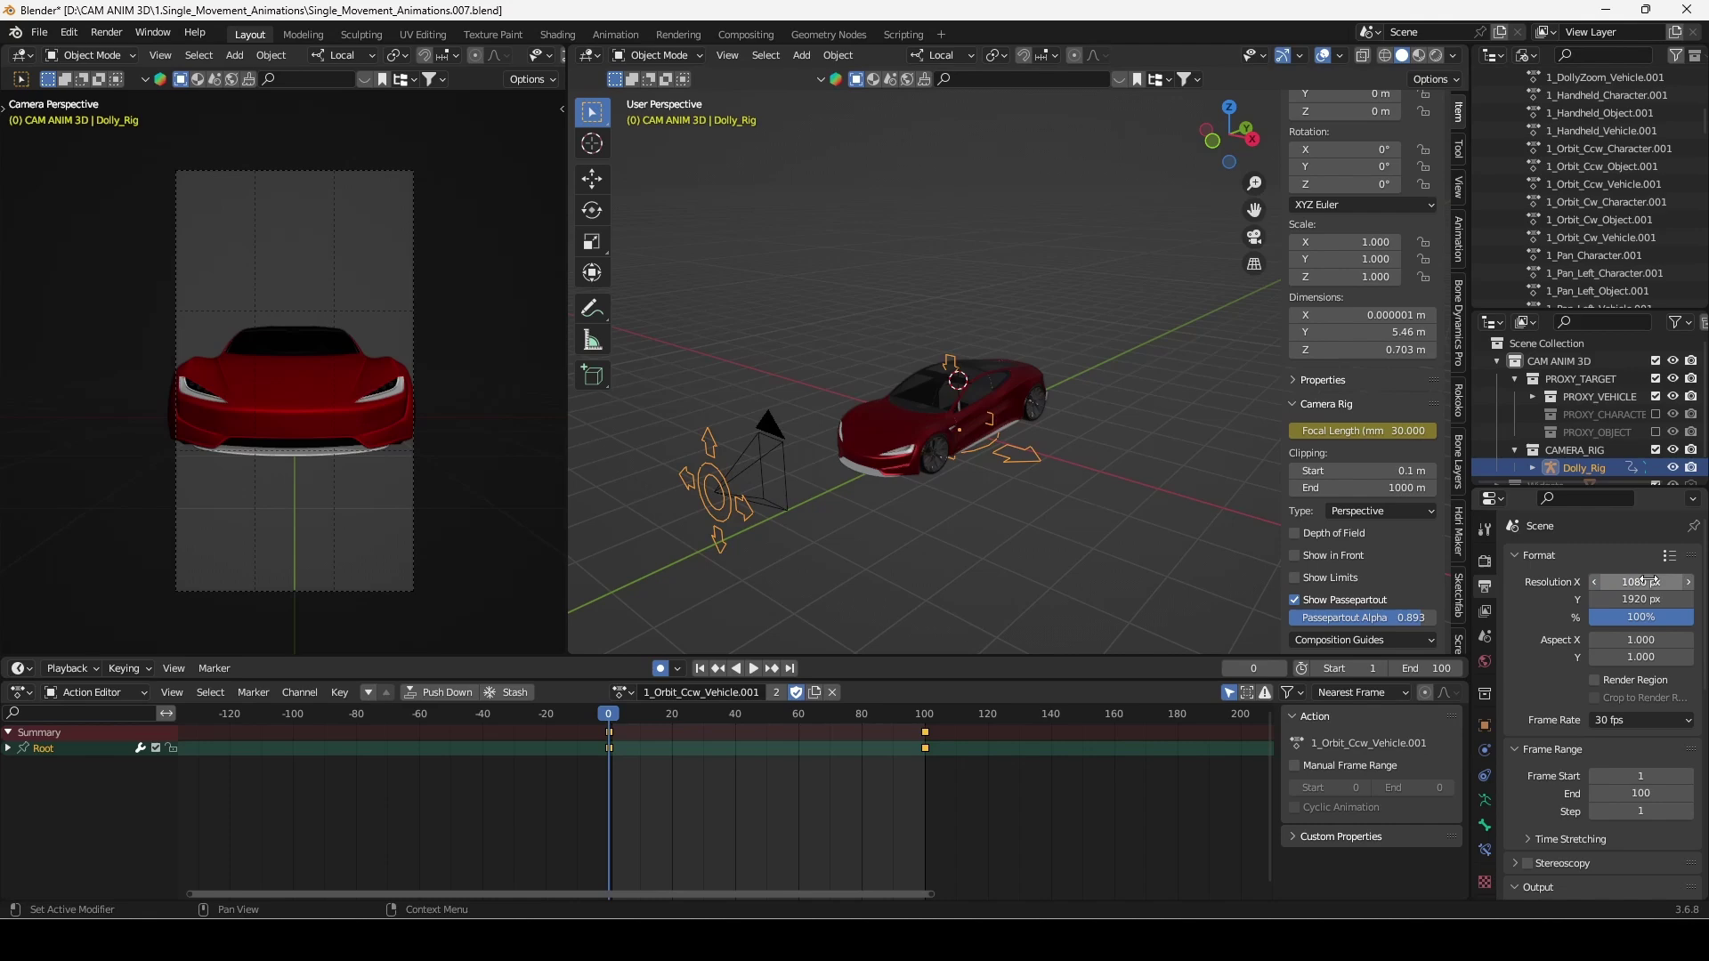
{"action": "key", "text": "ctrl+z"}
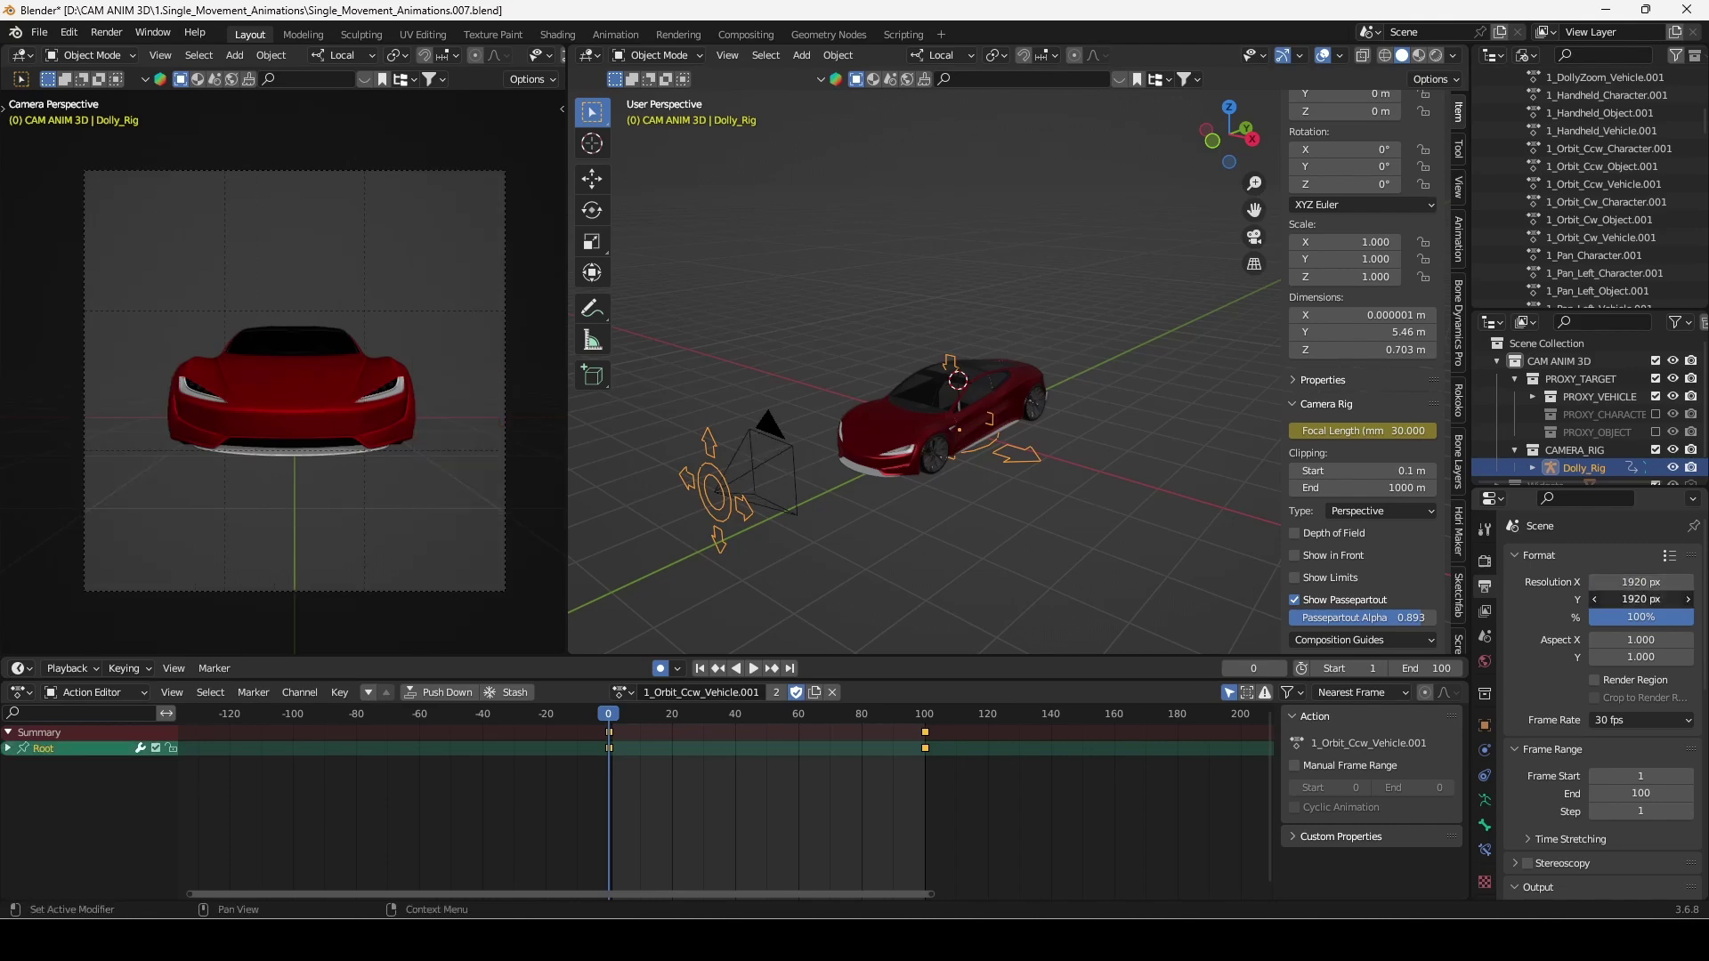
{"action": "left_click", "coordinate": [1652, 598]}
{"action": "type", "text": "1080"}
{"action": "key", "text": "Return"}
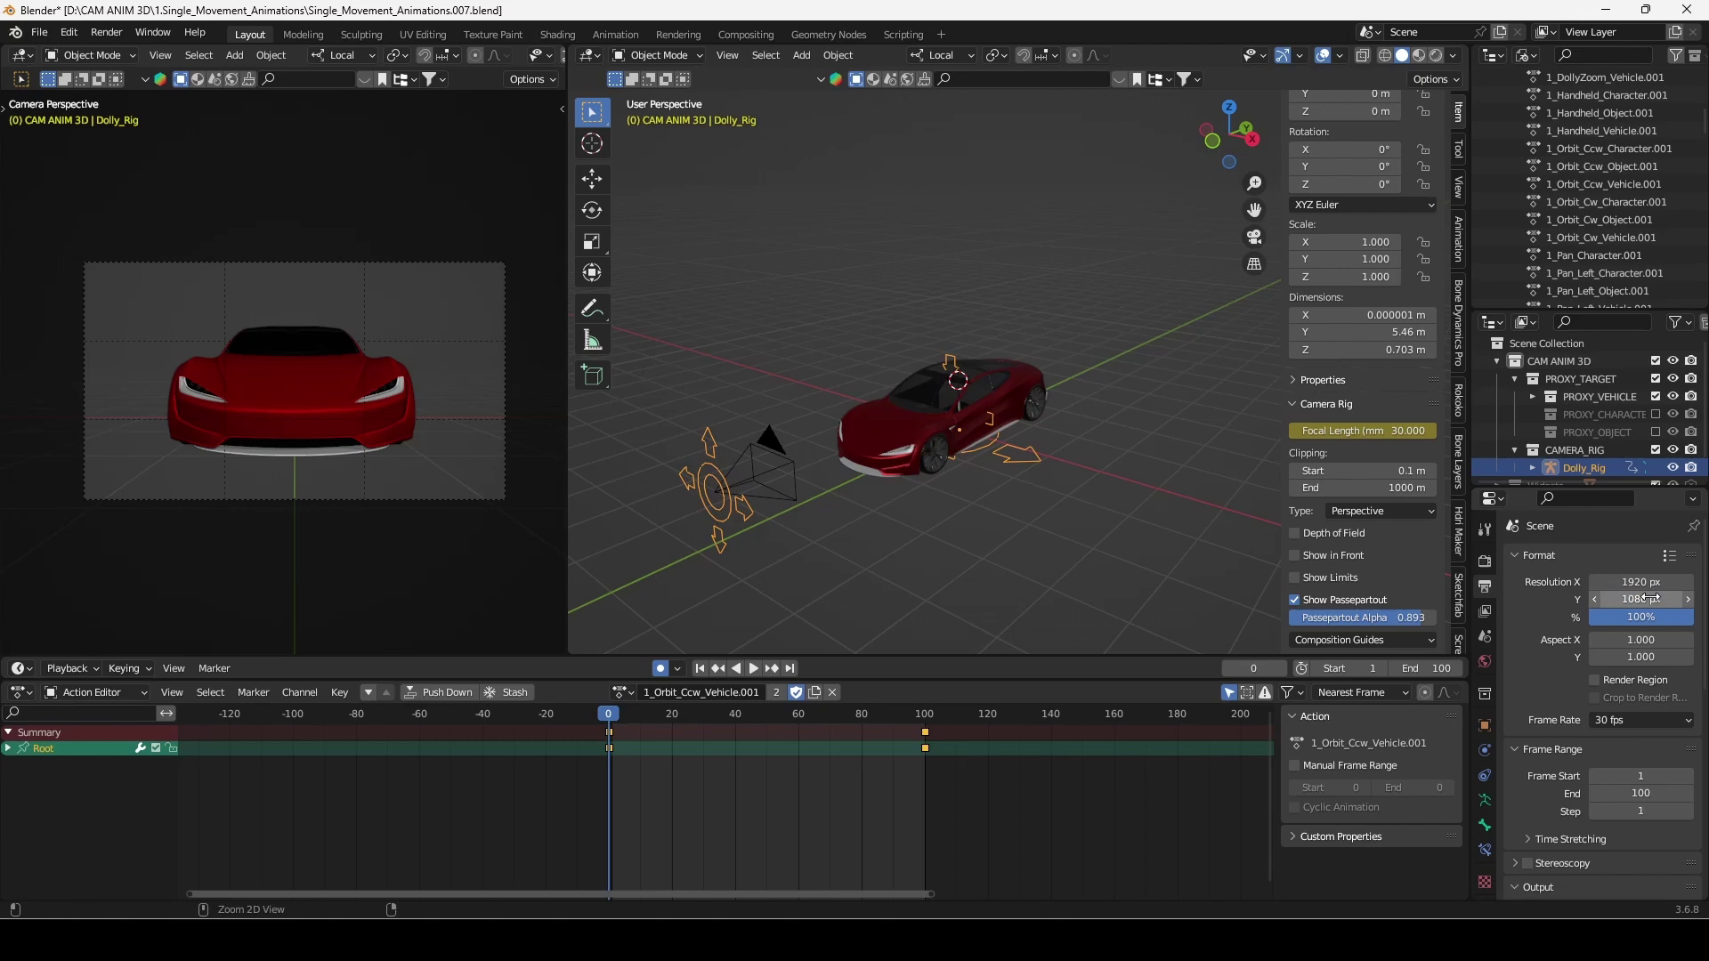
{"action": "key", "text": "ctrl+z"}
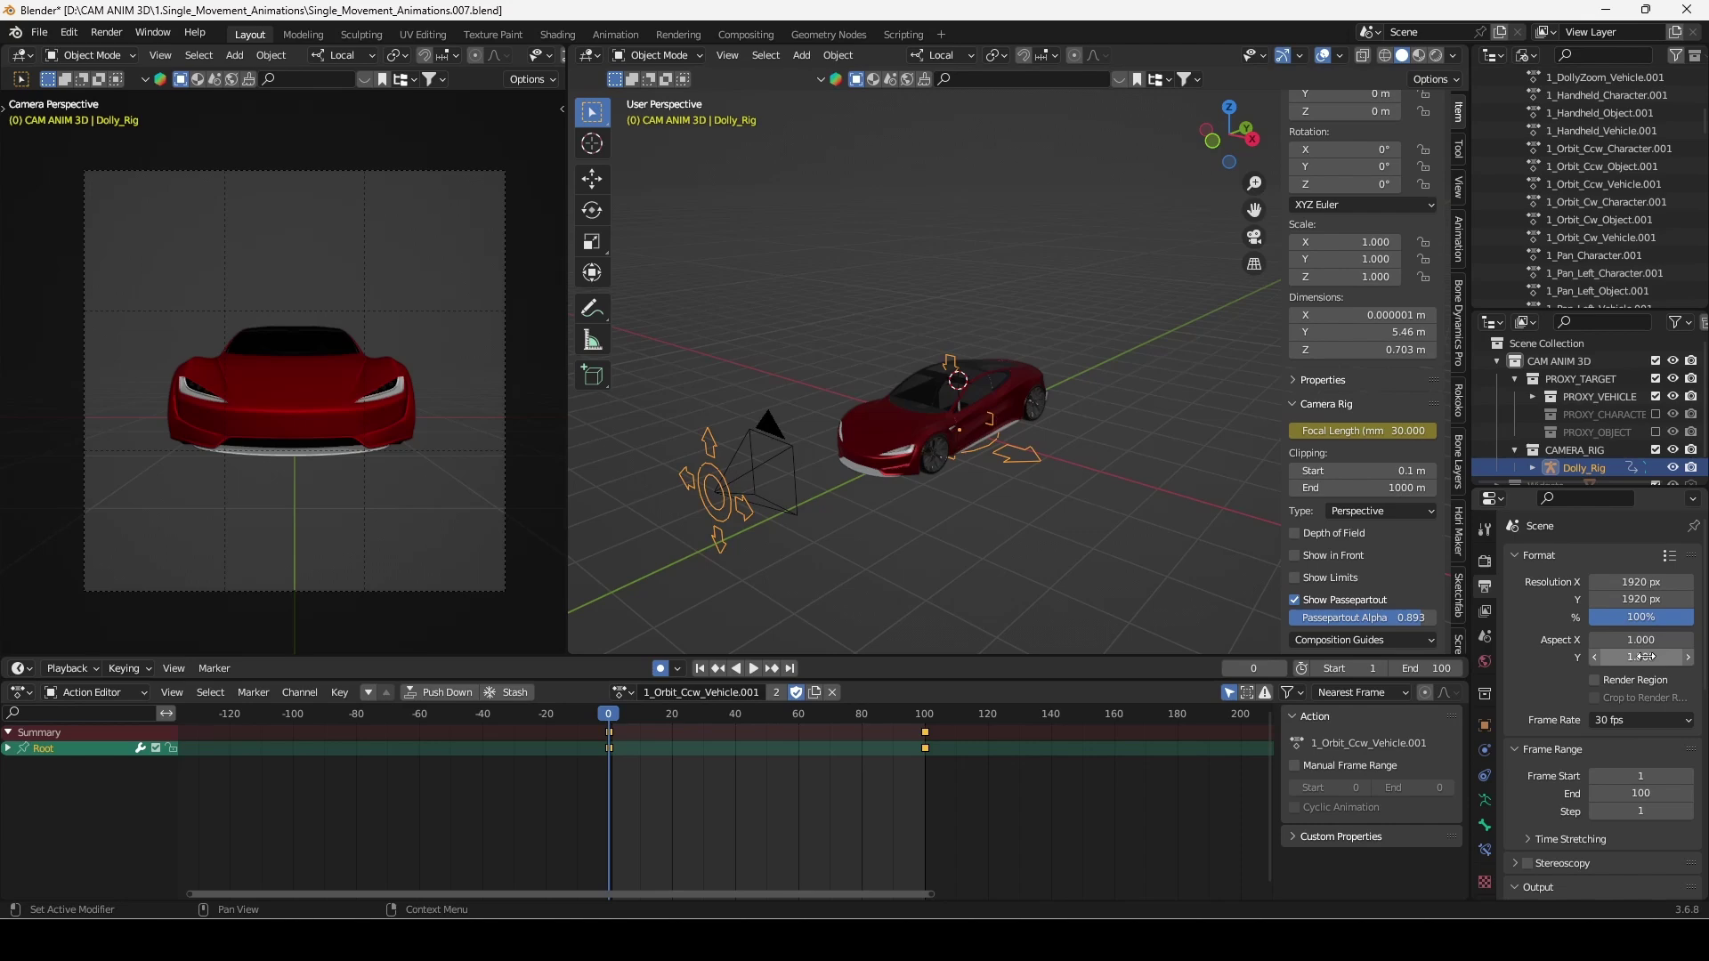
{"action": "left_click", "coordinate": [1642, 720]}
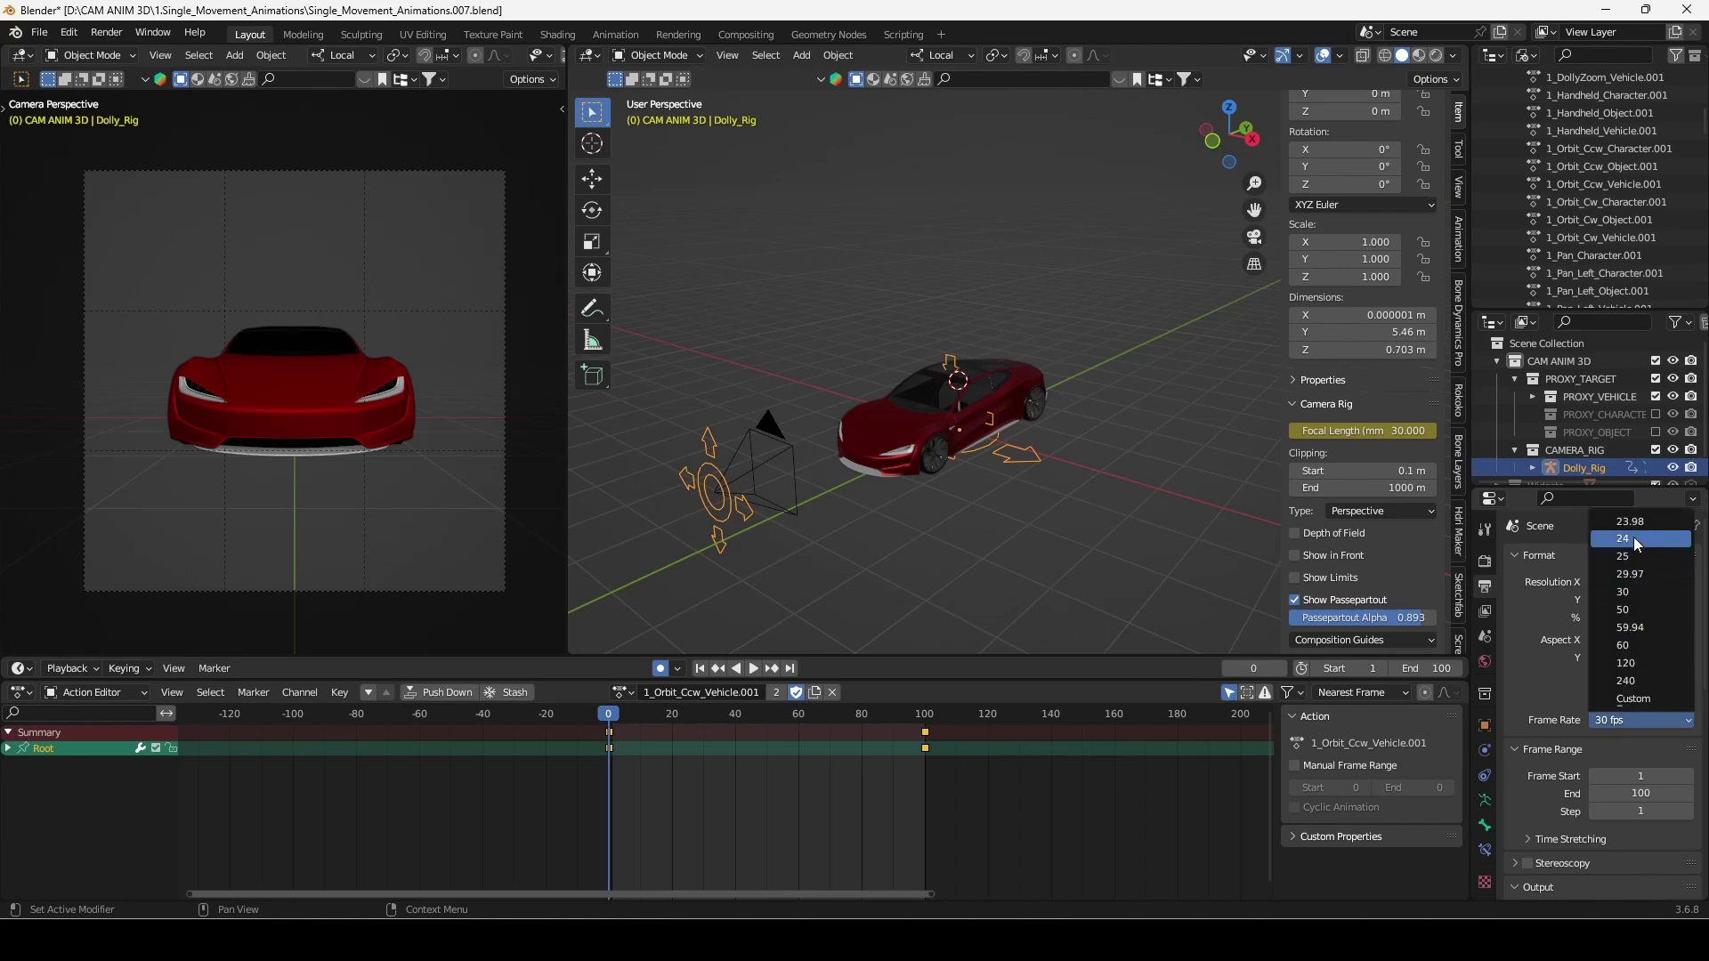
{"action": "left_click", "coordinate": [1645, 591]}
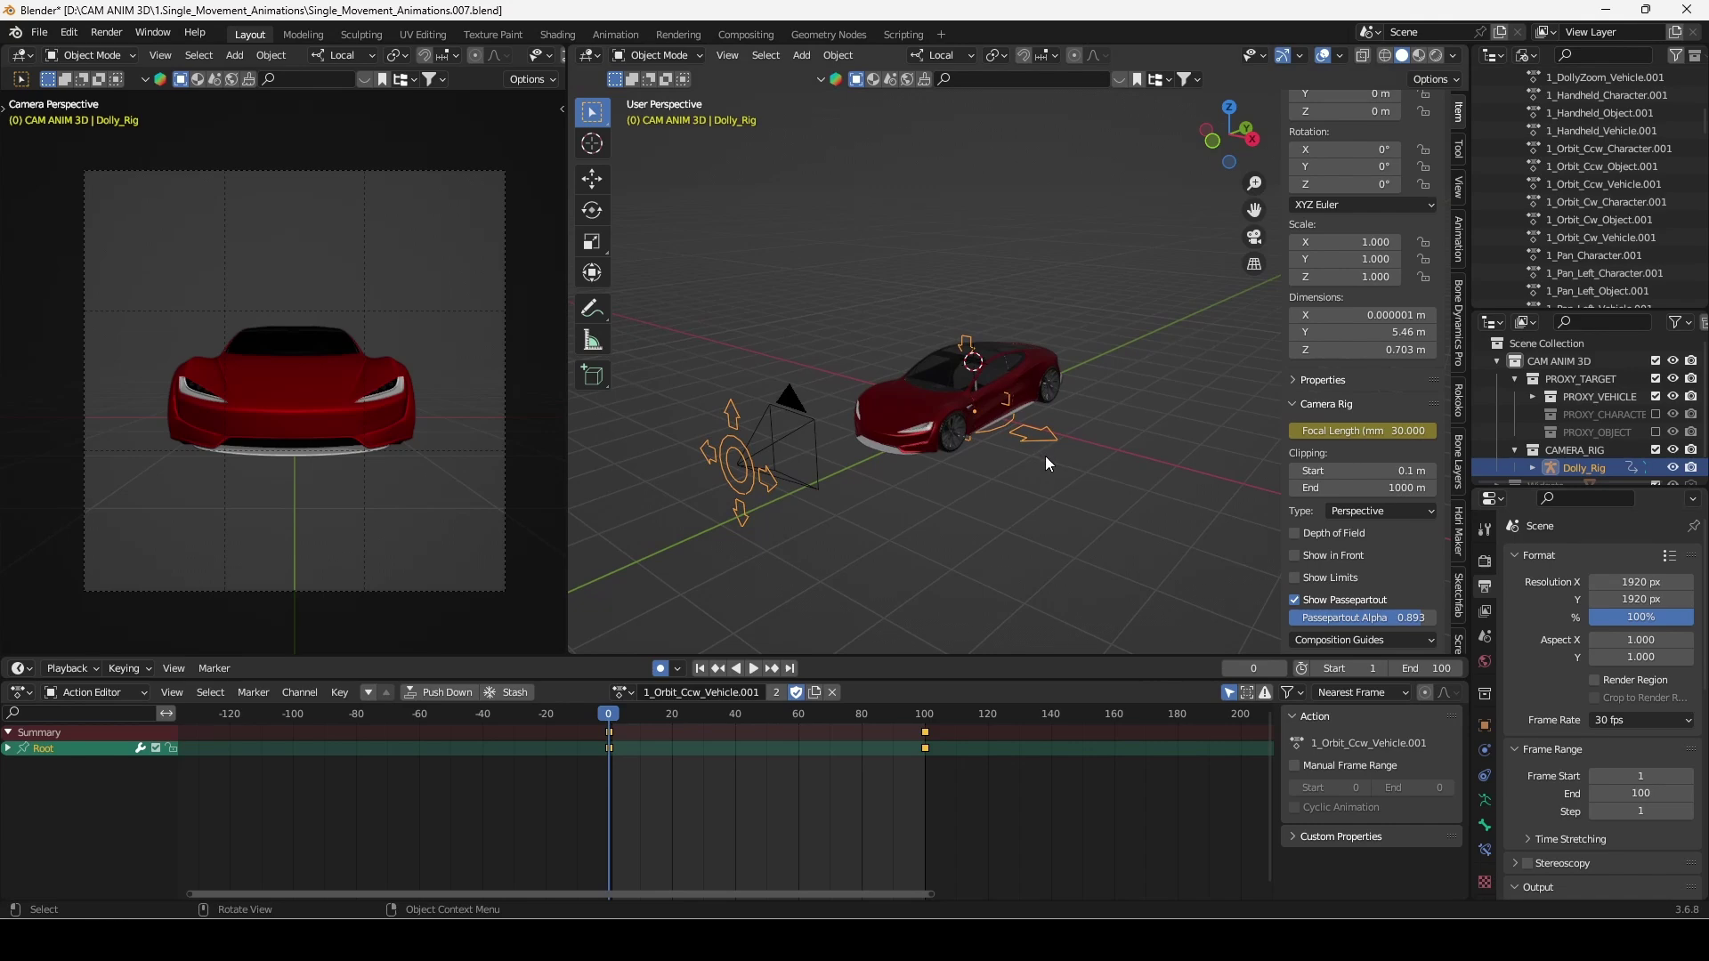
Switch the Dolly_Rig to Pose Mode and move its Camera bone to a new position
{"action": "middle_click_drag", "start_coordinate": [1054, 482], "coordinate": [904, 291]}
{"action": "key", "text": "ctrl+Tab"}
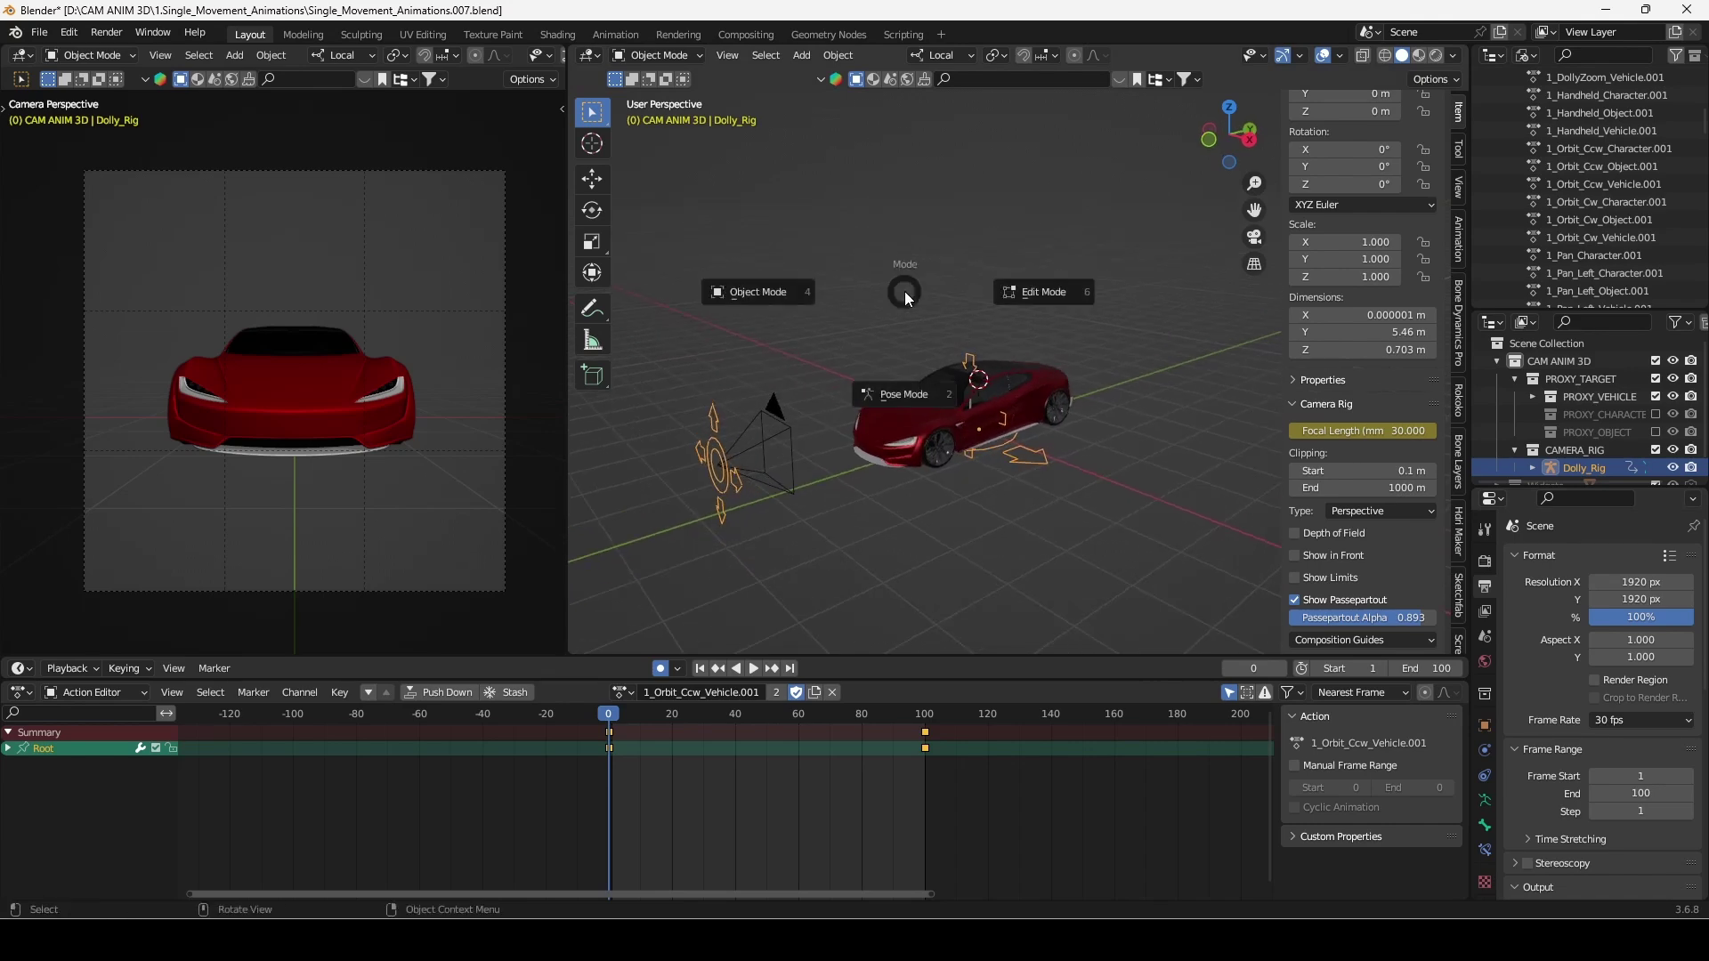
{"action": "left_click", "coordinate": [918, 402]}
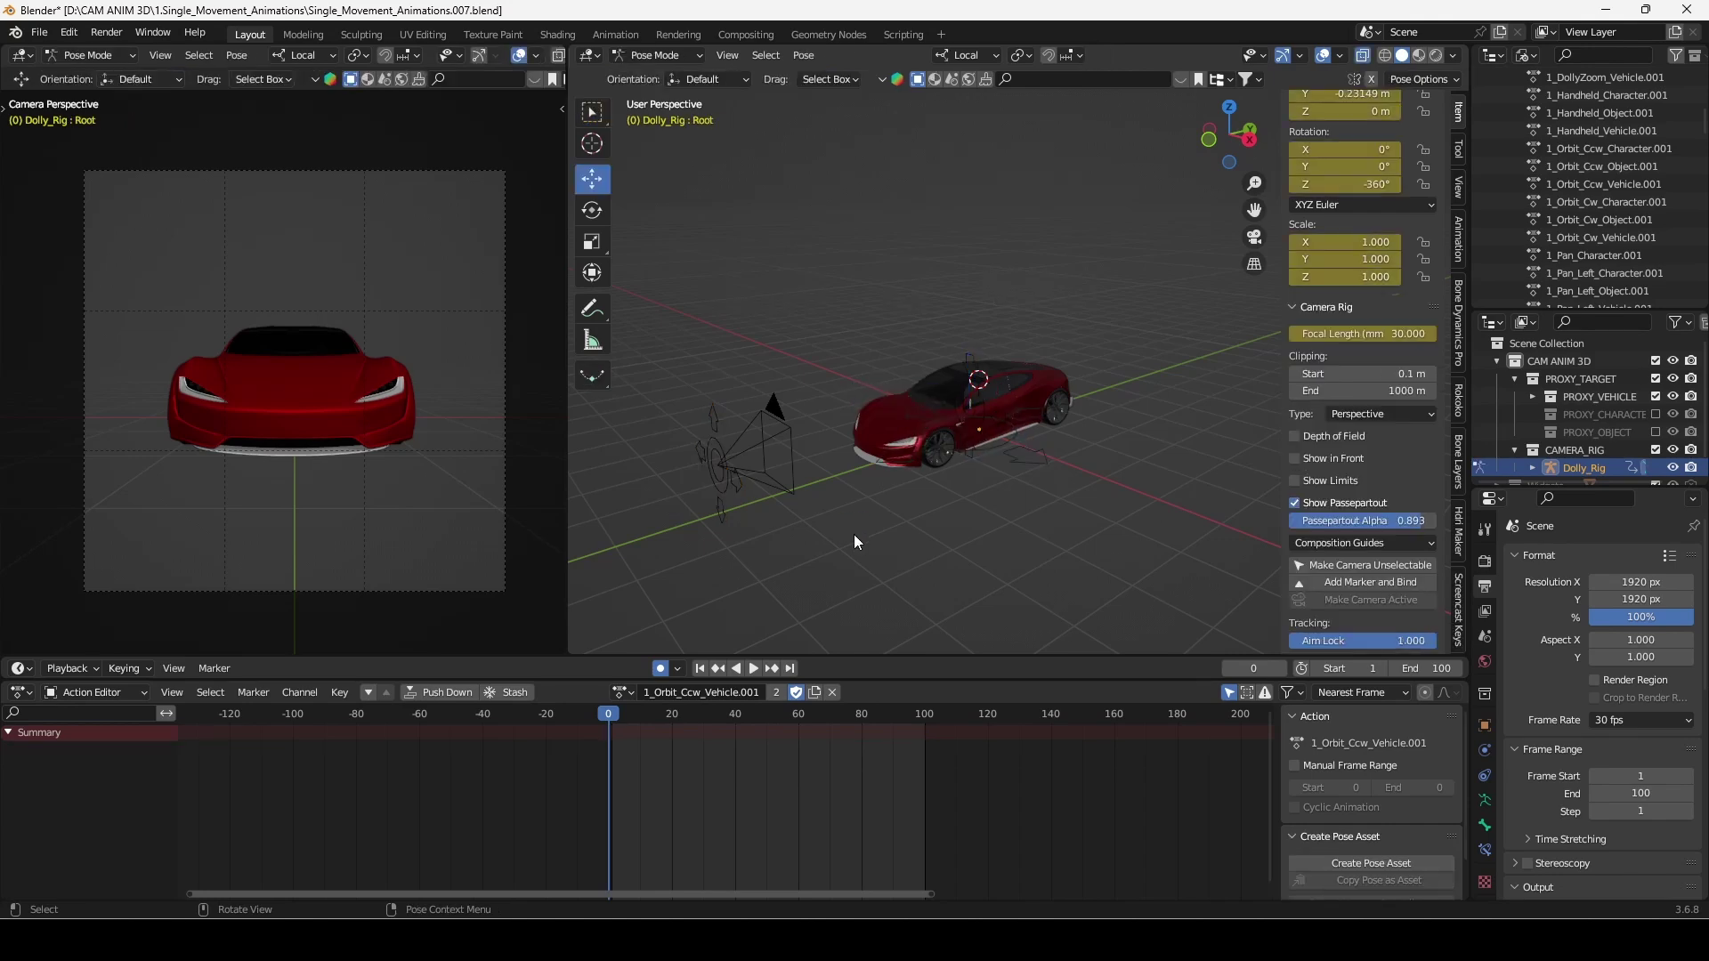
{"action": "left_click", "coordinate": [729, 518]}
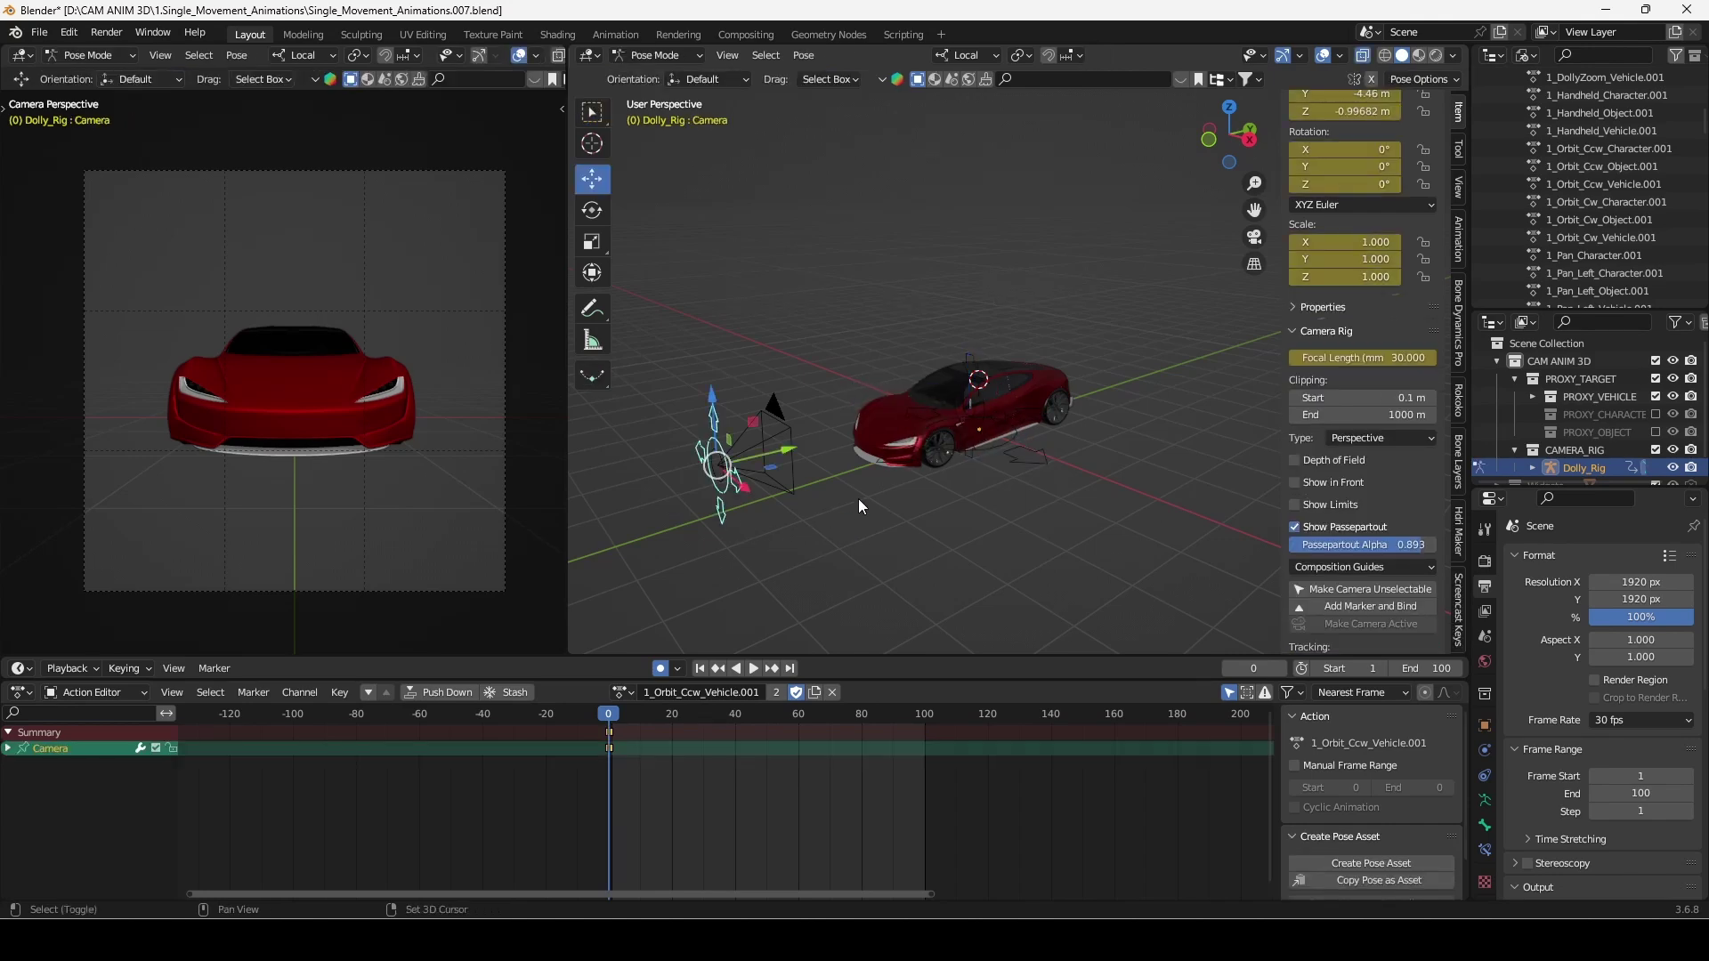
{"action": "middle_click_drag", "start_coordinate": [858, 498], "coordinate": [858, 514]}
{"action": "key", "text": "g"}
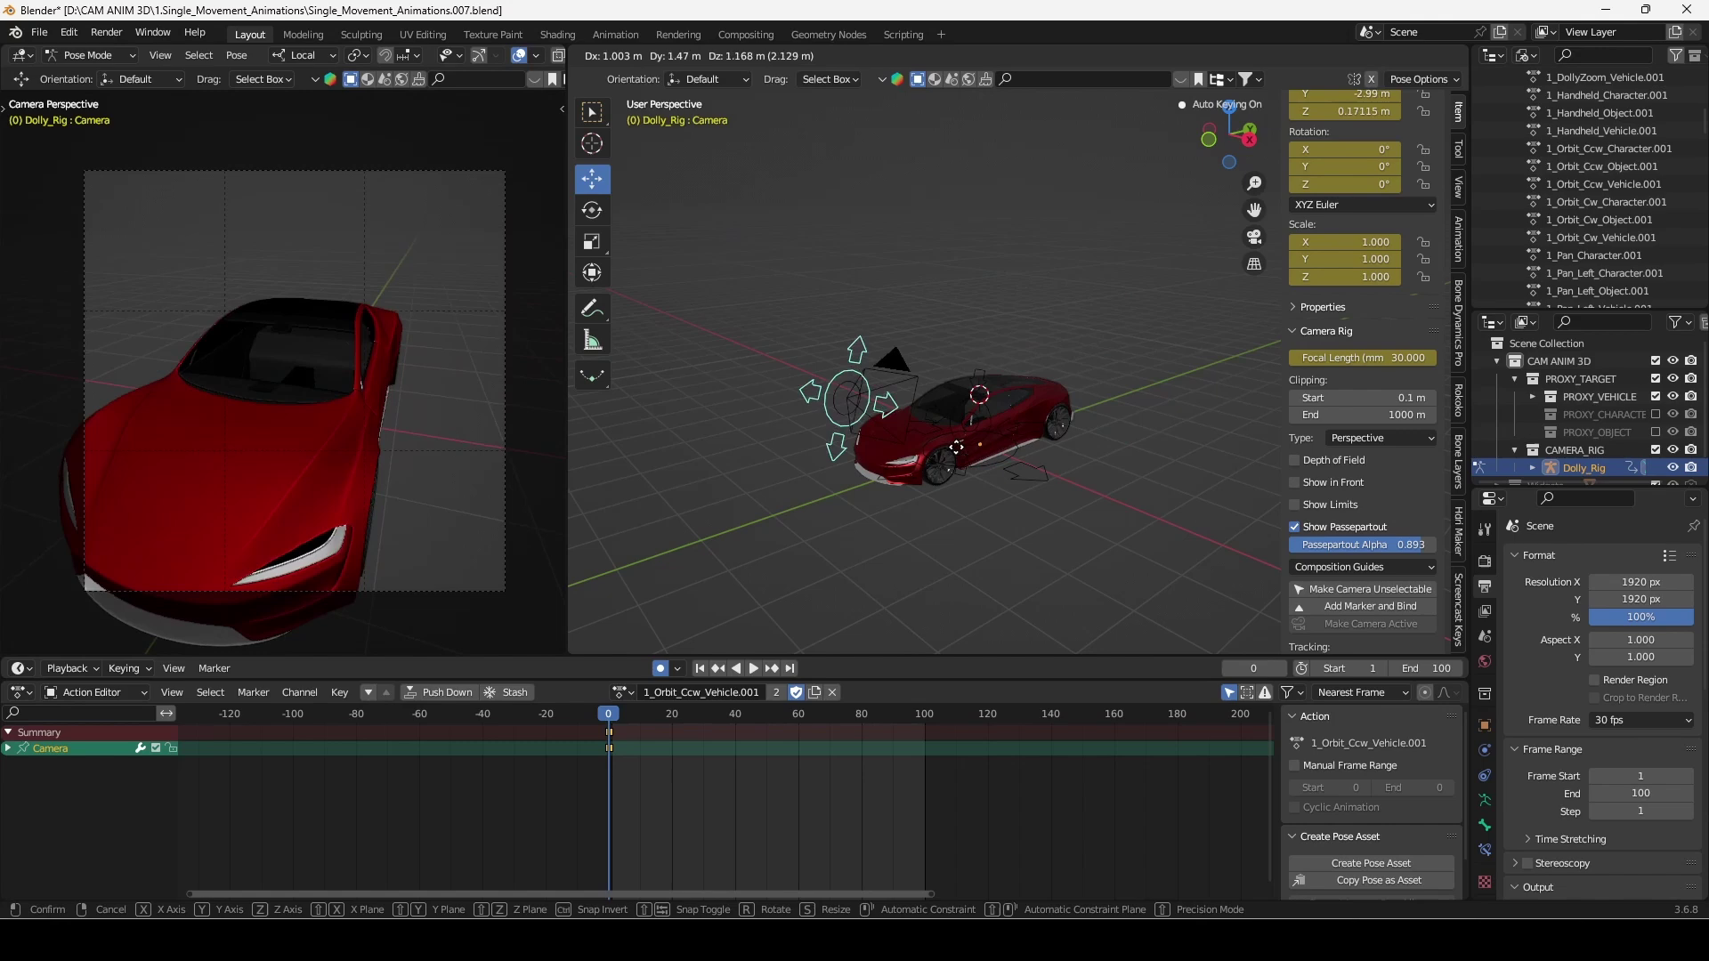
{"action": "left_click", "coordinate": [846, 541]}
Try moving and rotating the Camera_offset bone, cancelling both changes
{"action": "middle_click_drag", "start_coordinate": [761, 521], "coordinate": [775, 481], "text": "shift"}
{"action": "left_click", "coordinate": [748, 448]}
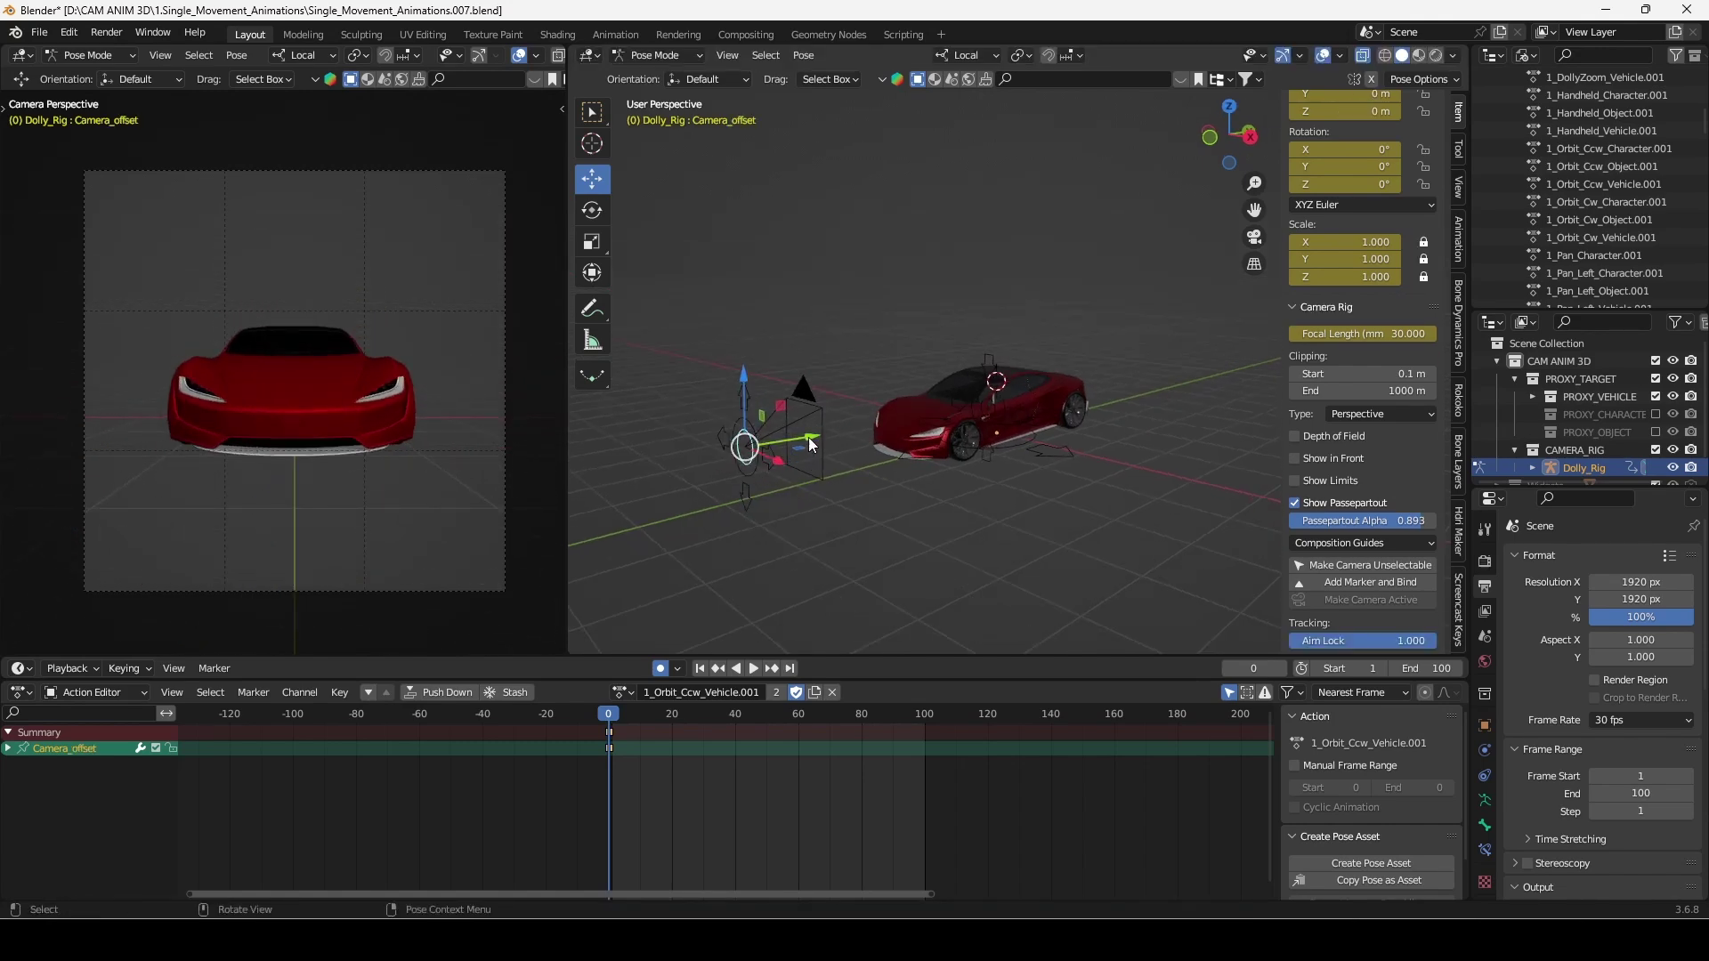
{"action": "left_click_drag", "start_coordinate": [812, 445], "coordinate": [761, 490]}
{"action": "right_click", "coordinate": [761, 490]}
{"action": "left_click", "coordinate": [592, 211]}
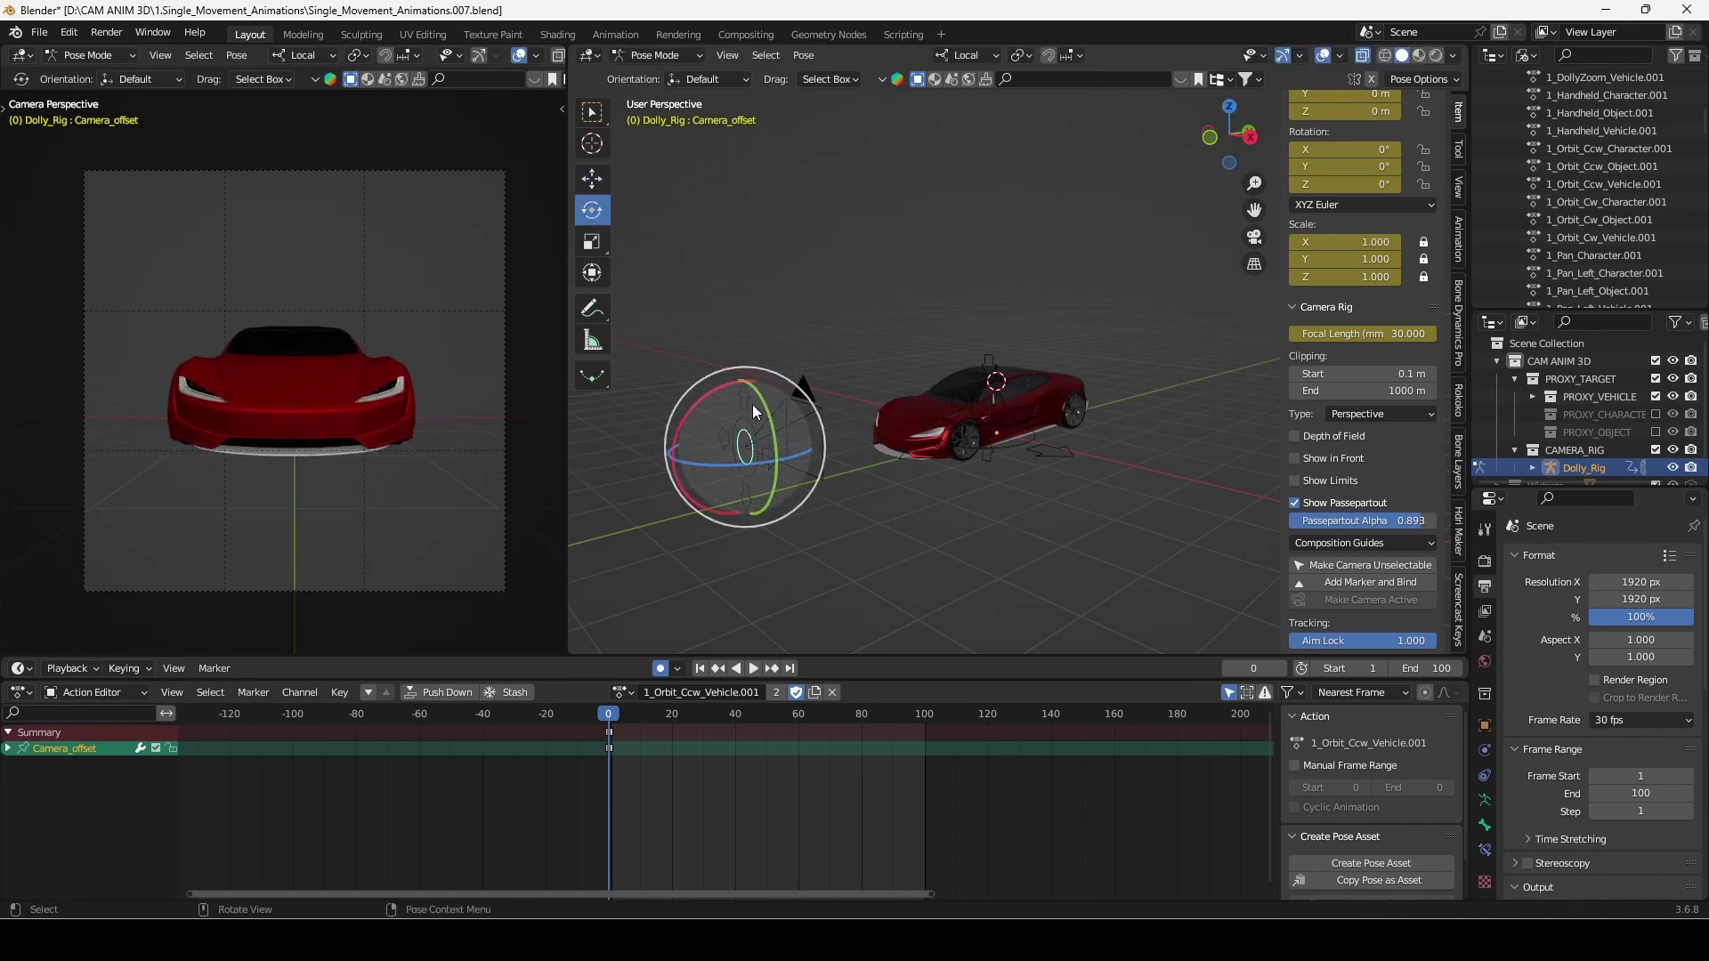
{"action": "mouse_move", "coordinate": [813, 441]}
{"action": "left_mouse_down"}
{"action": "mouse_move", "coordinate": [810, 473]}
{"action": "mouse_move", "coordinate": [815, 450]}
{"action": "left_mouse_up"}
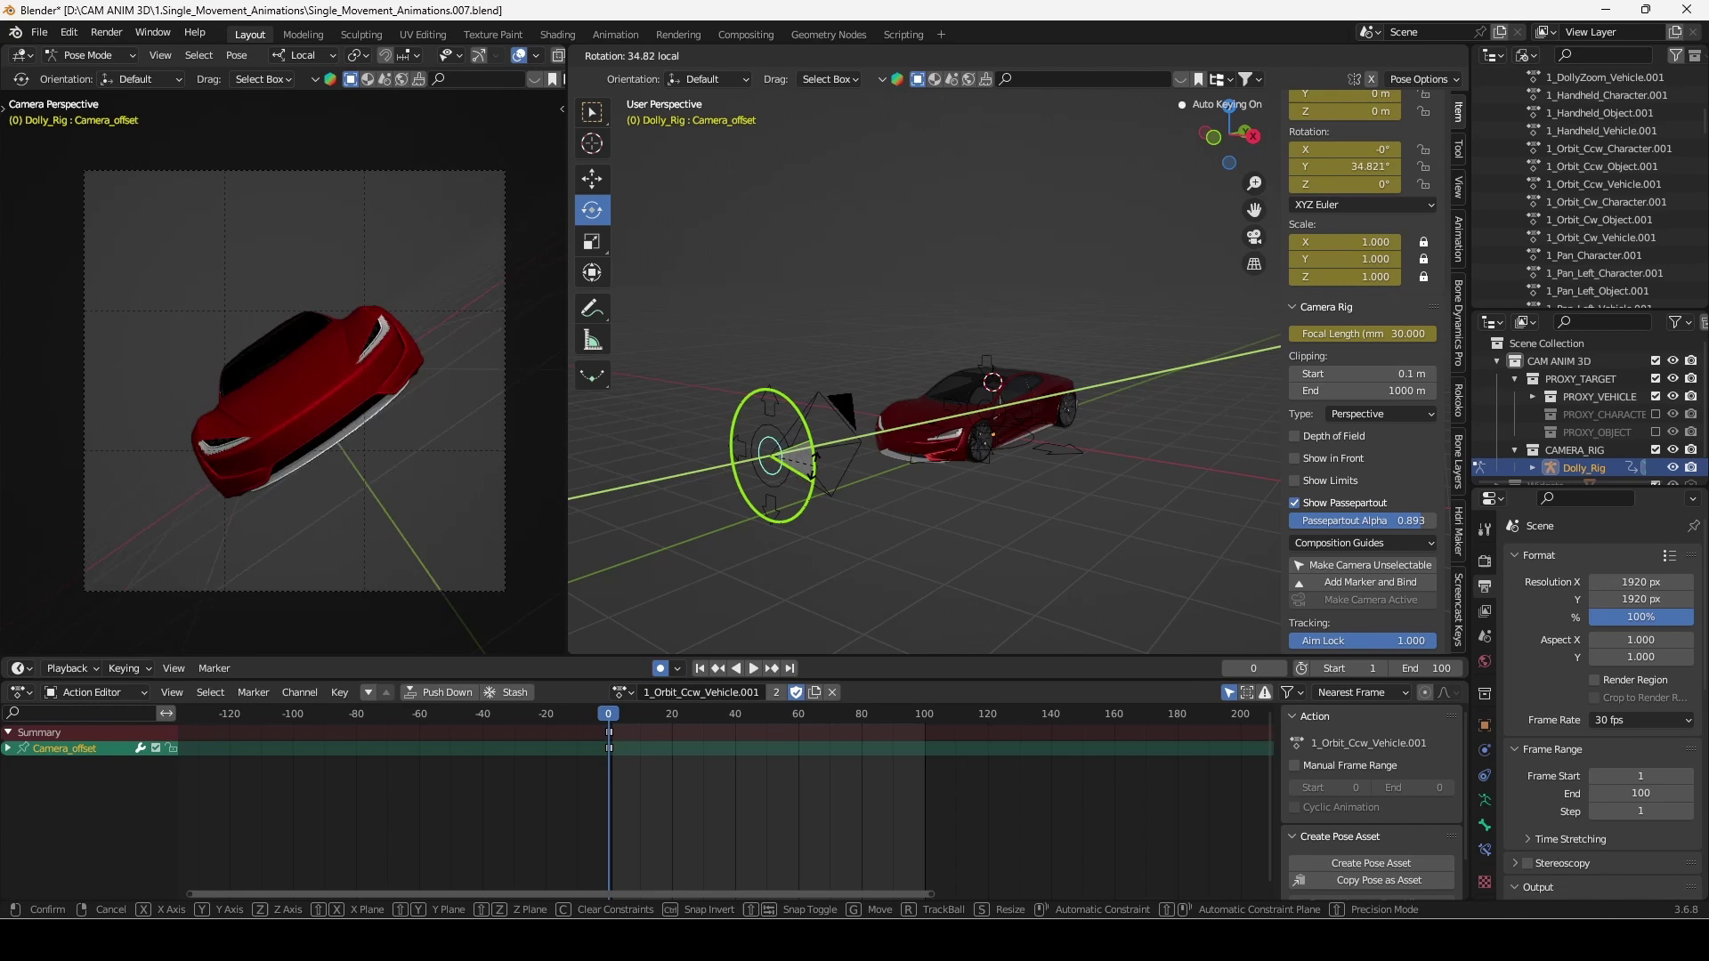
{"action": "right_click", "coordinate": [815, 450]}
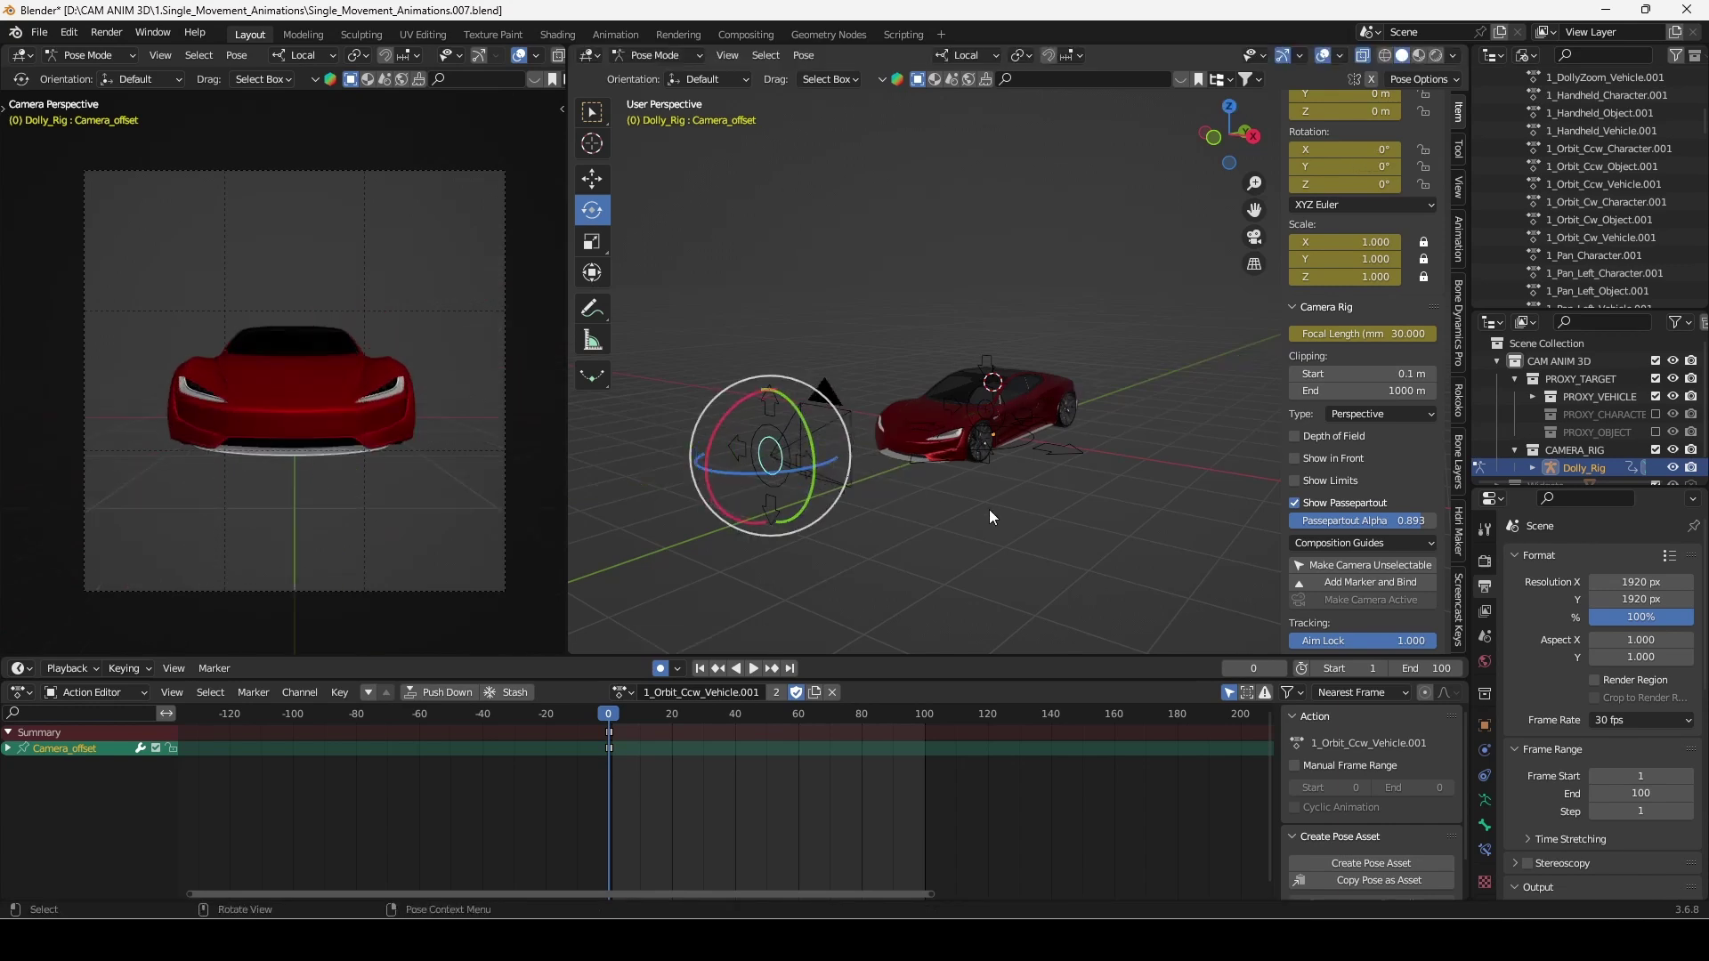
Move the Aim bone at the car to a new position
{"action": "mouse_move", "coordinate": [993, 522]}
{"action": "middle_mouse_down"}
{"action": "mouse_move", "coordinate": [948, 534]}
{"action": "mouse_move", "coordinate": [979, 522]}
{"action": "middle_mouse_up"}
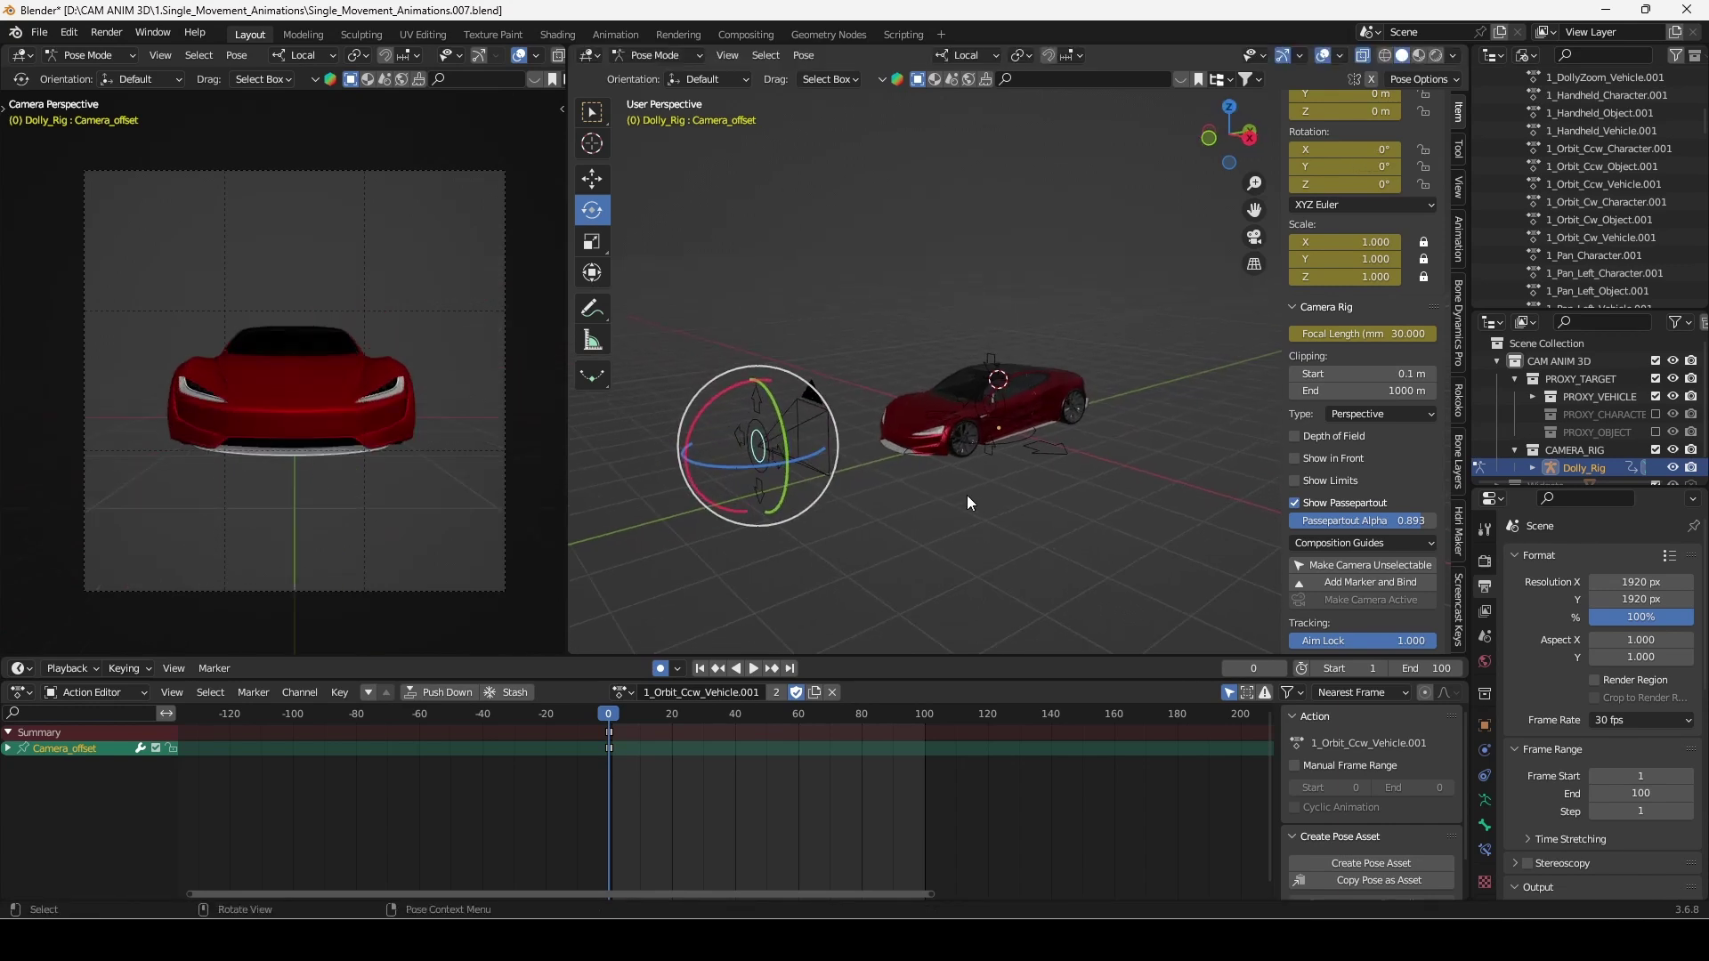
{"action": "left_click", "coordinate": [1018, 421]}
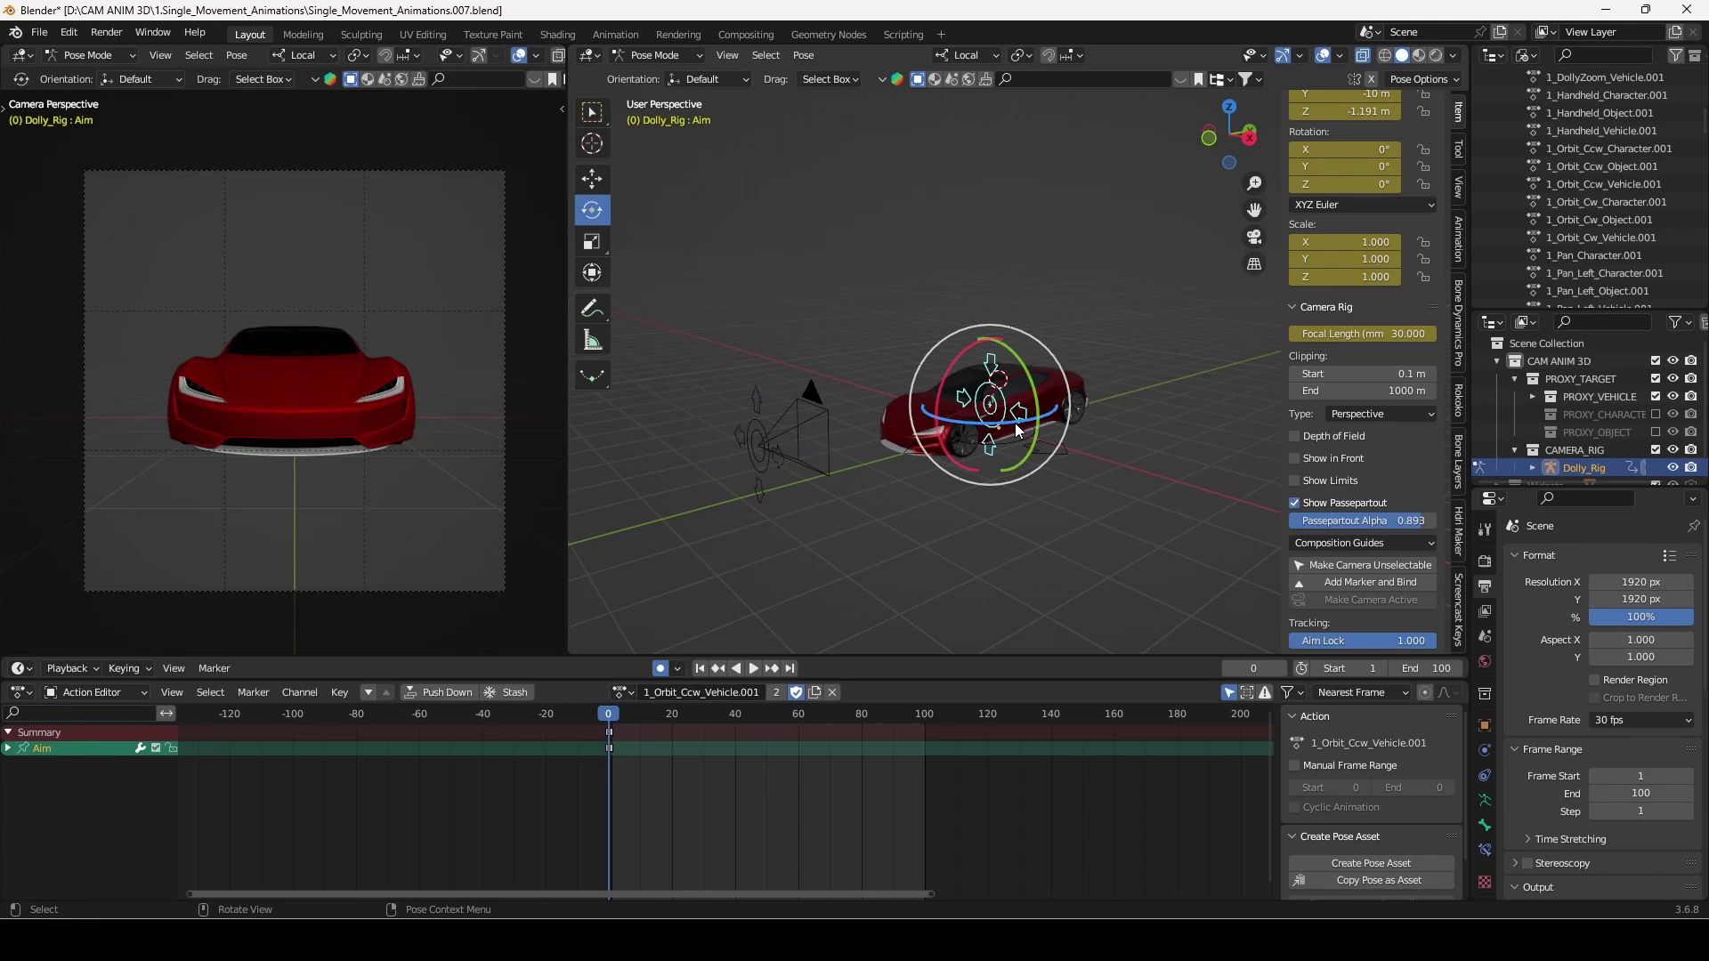
{"action": "key", "text": "g"}
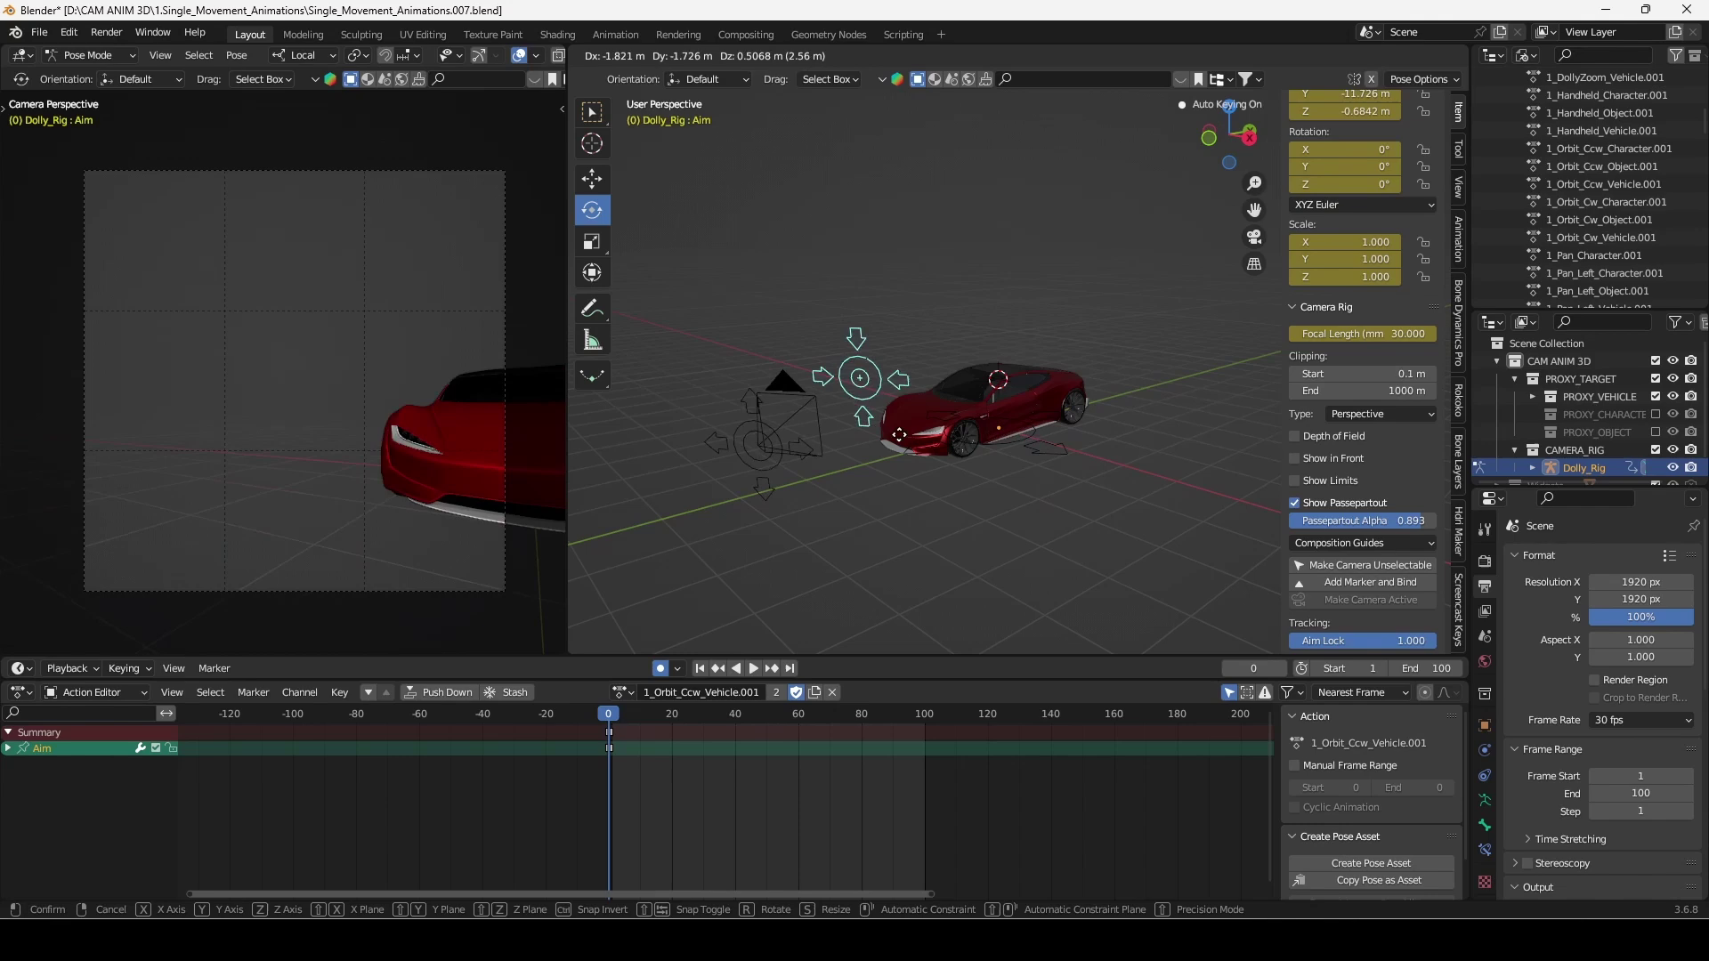
{"action": "left_click", "coordinate": [1010, 494]}
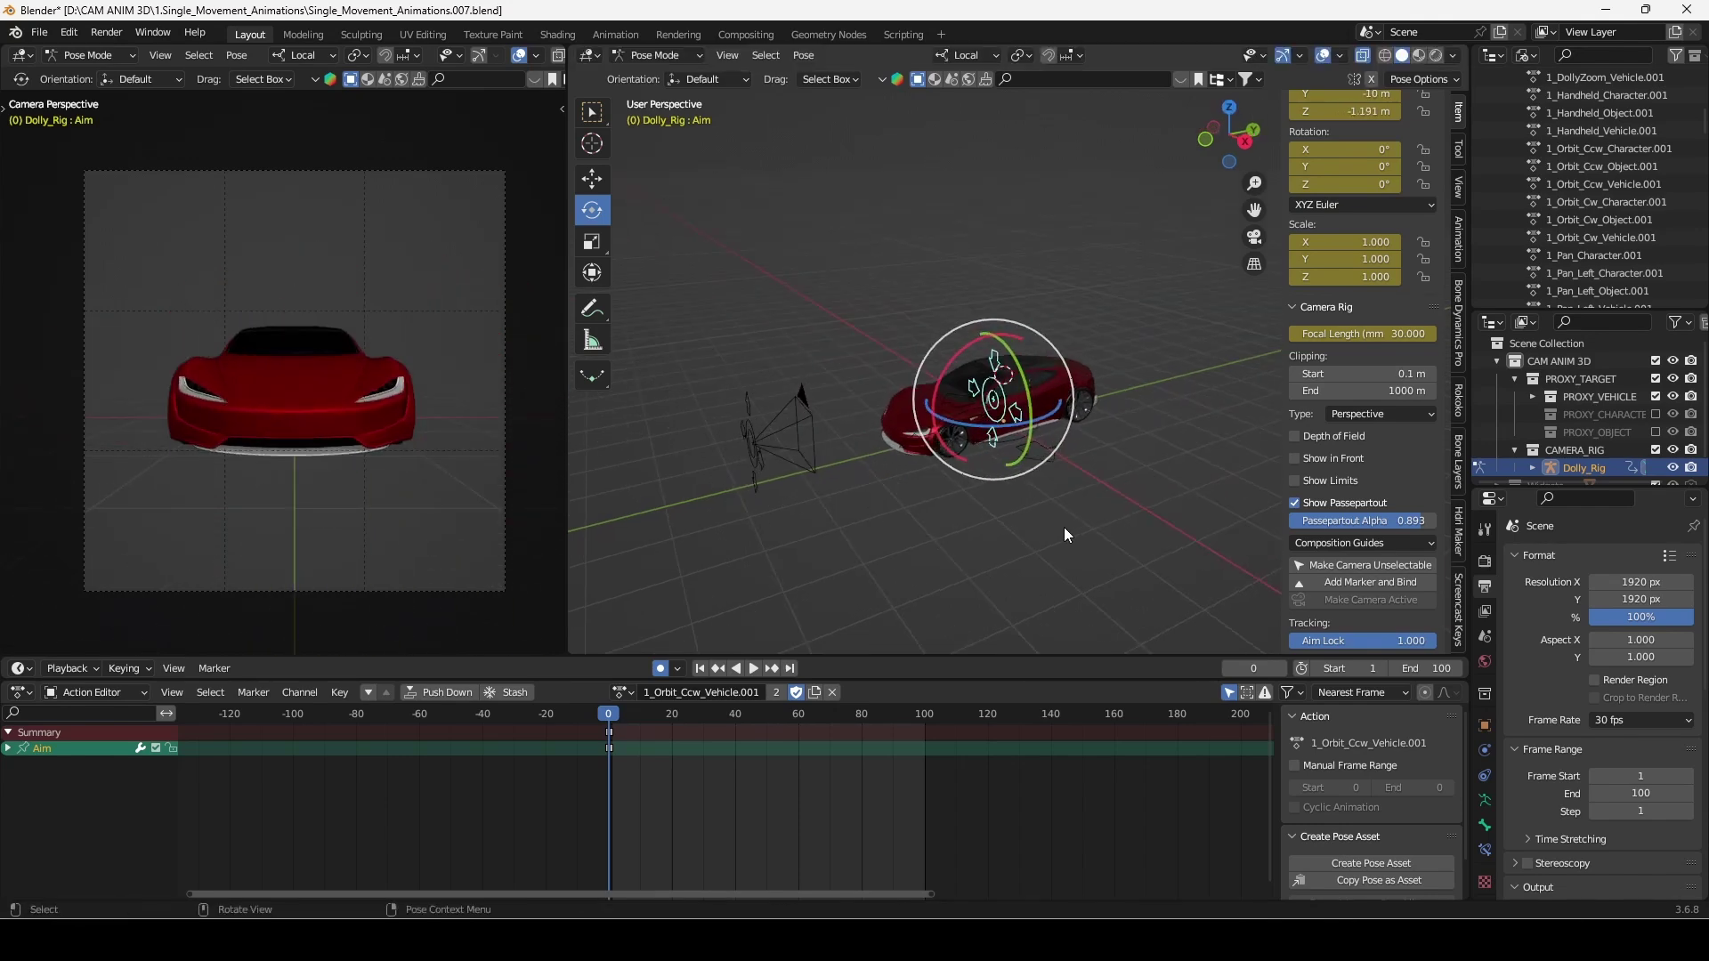
{"action": "left_click", "coordinate": [1059, 467]}
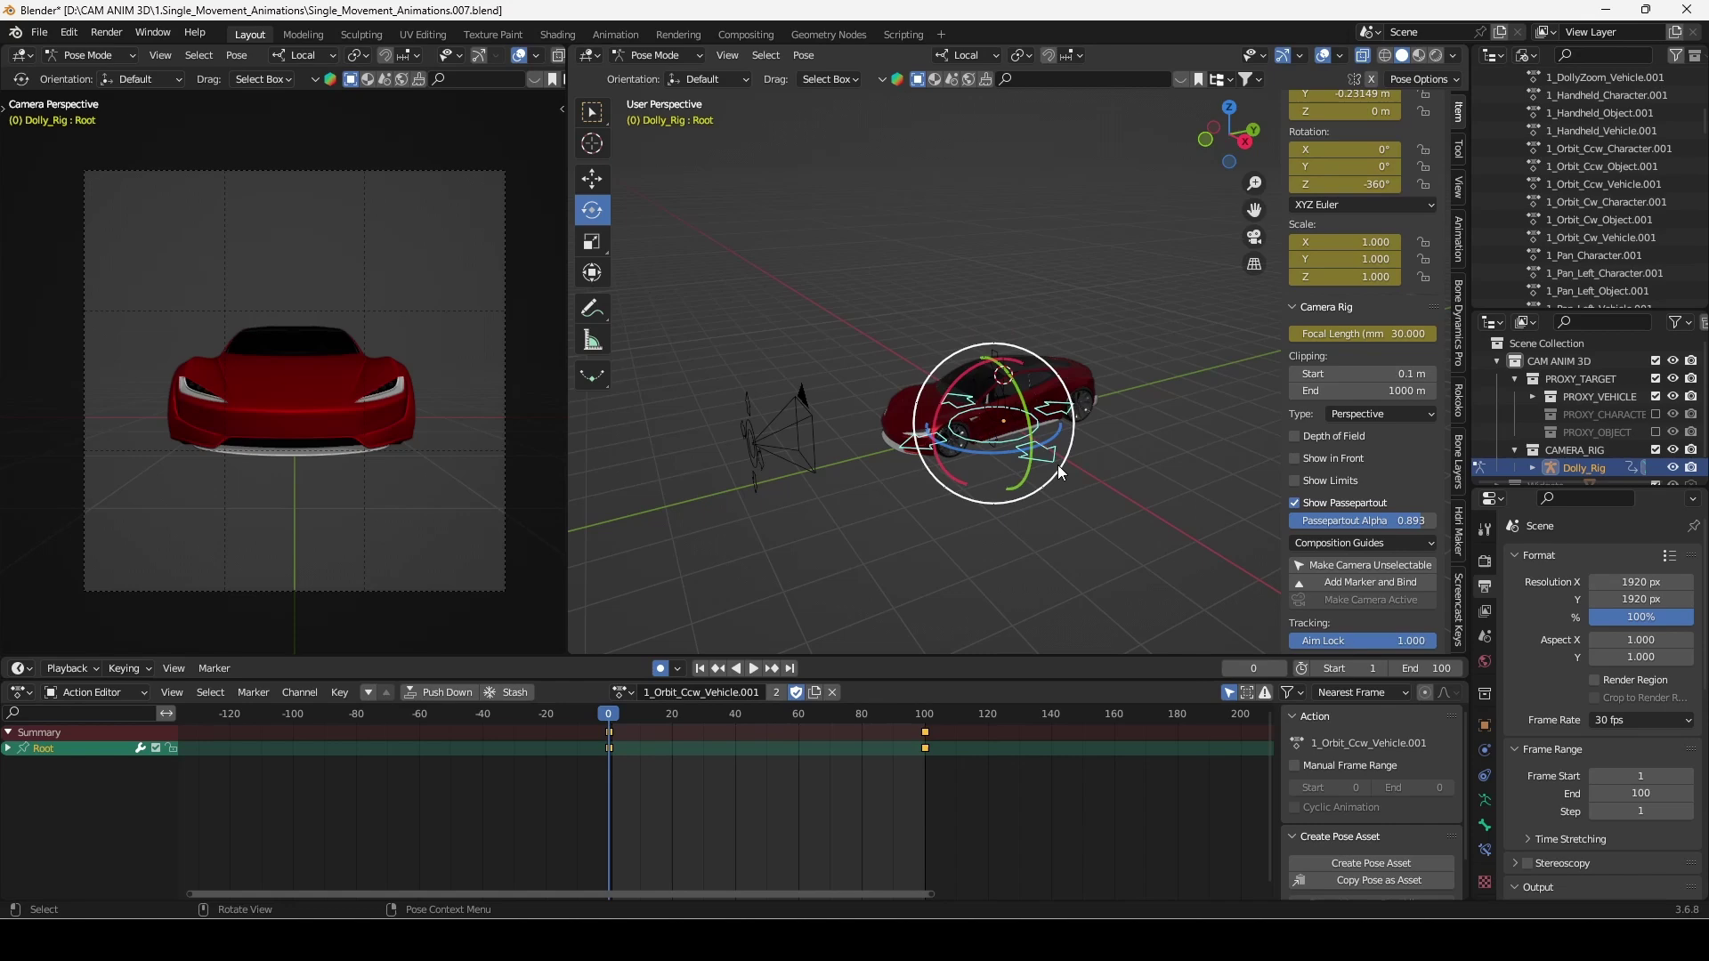
{"action": "key", "text": "g"}
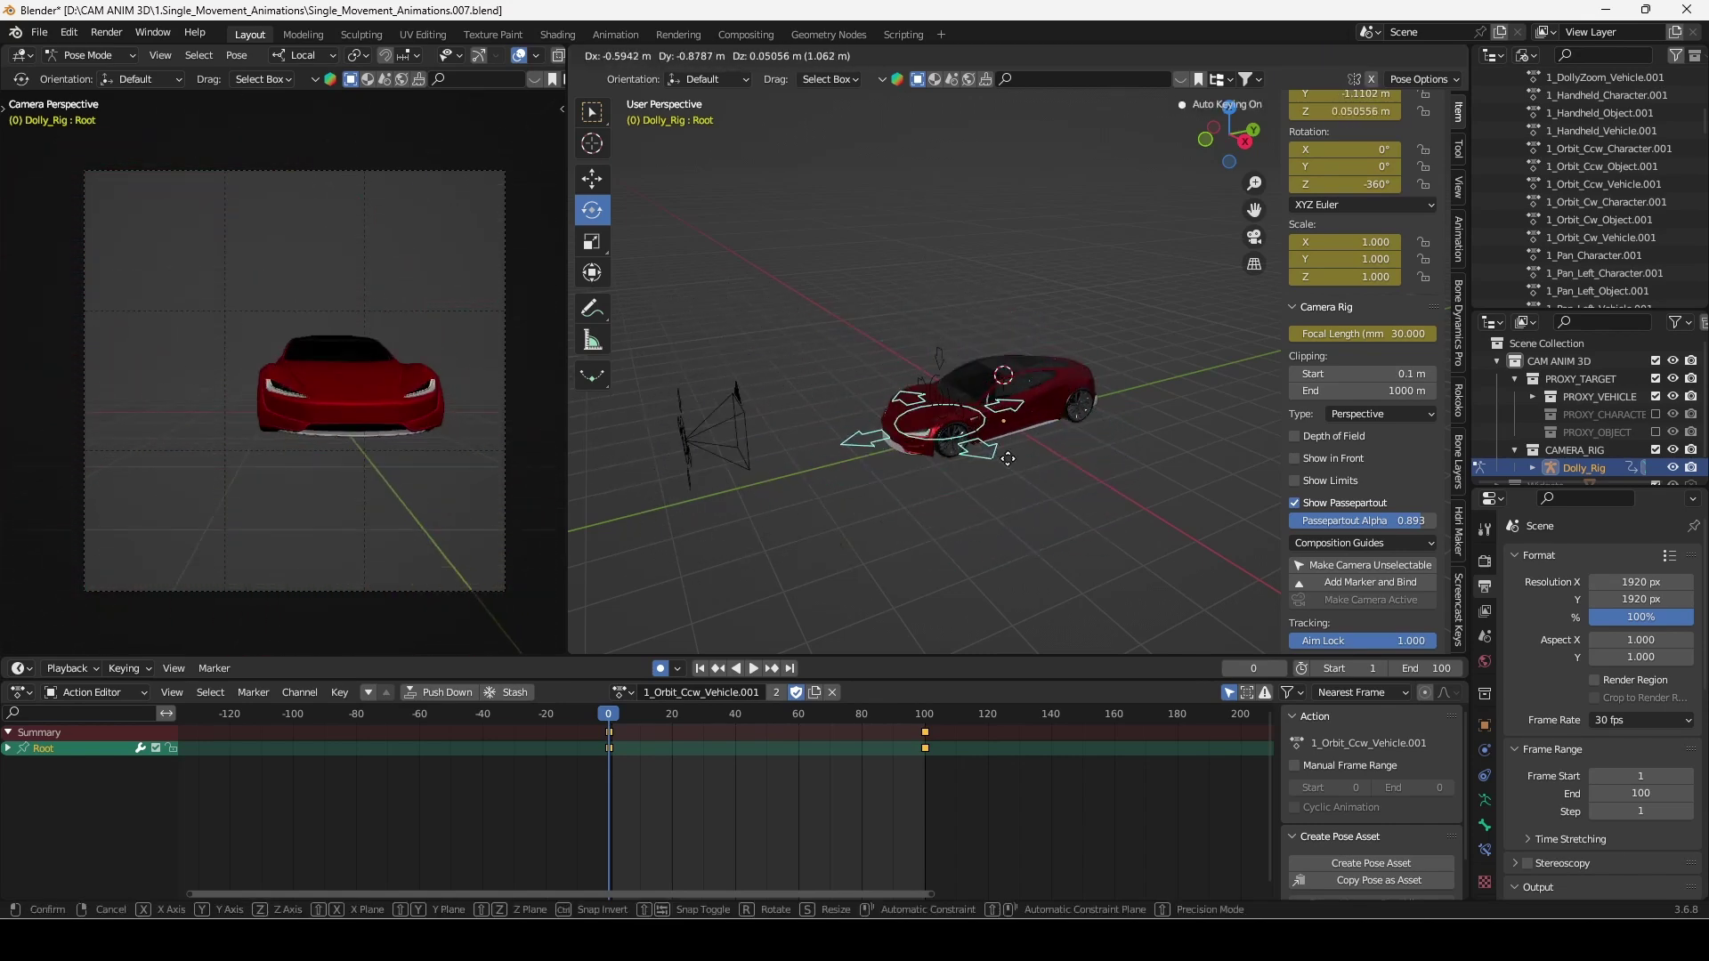
{"action": "left_click", "coordinate": [1011, 485]}
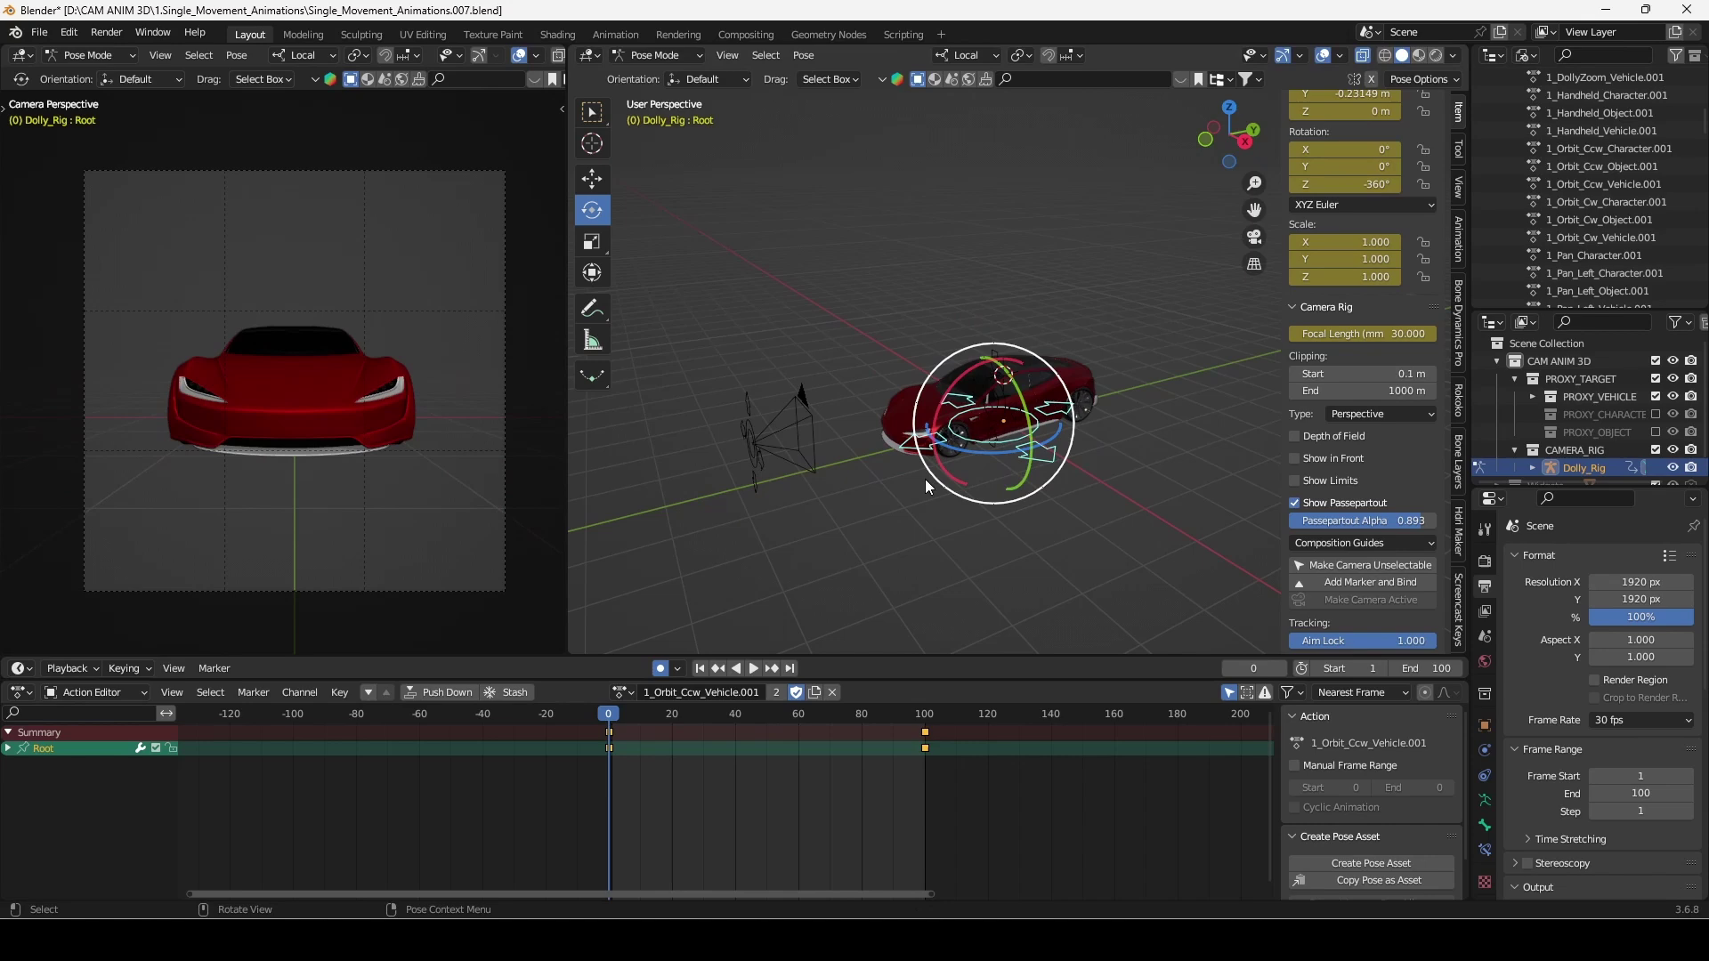
{"action": "middle_click_drag", "start_coordinate": [925, 478], "coordinate": [911, 561]}
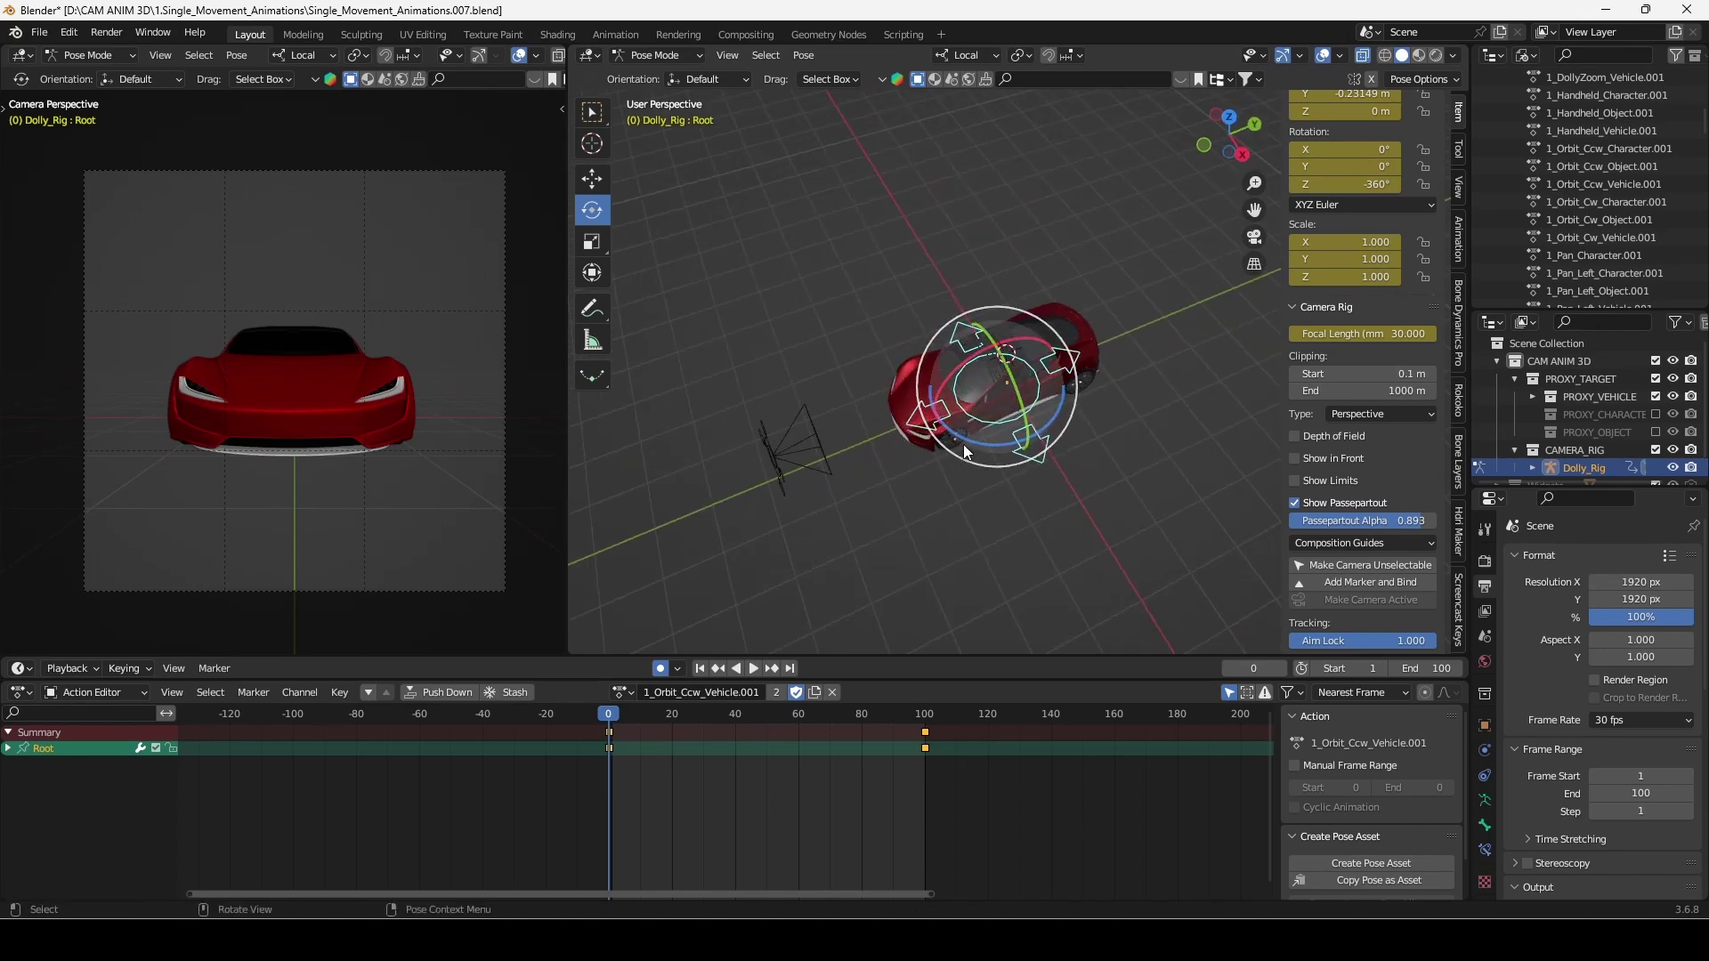
{"action": "left_click_drag", "start_coordinate": [967, 444], "coordinate": [856, 329]}
{"action": "key", "text": "Escape"}
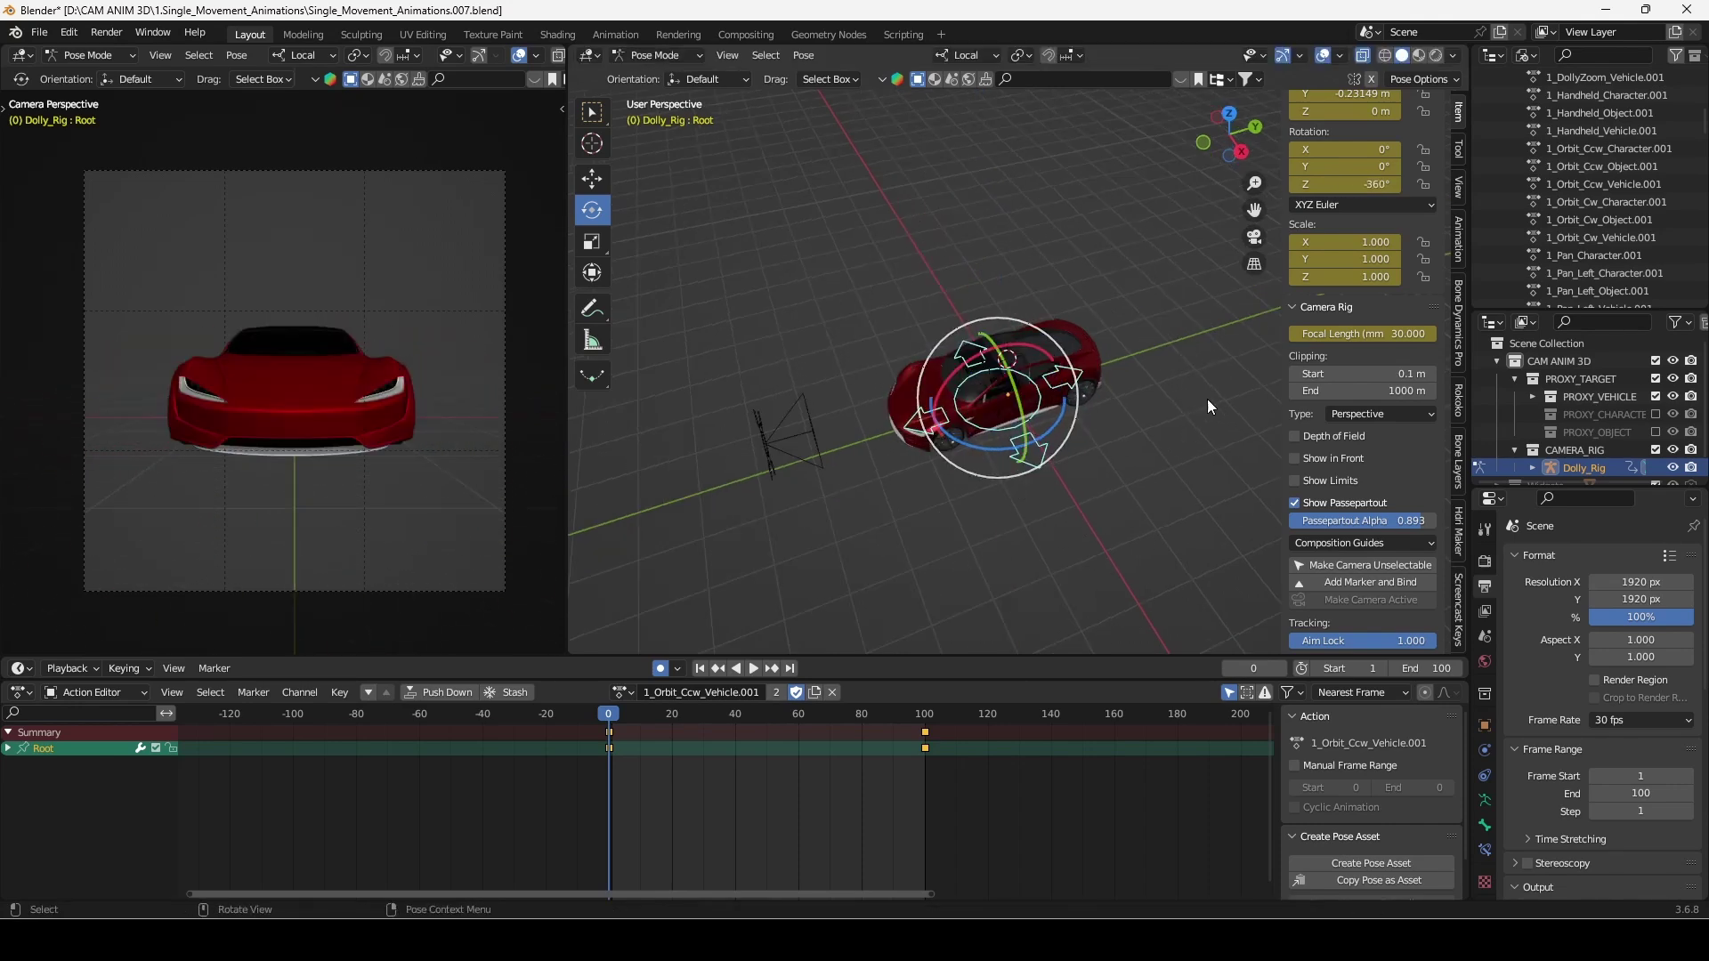
{"action": "mouse_move", "coordinate": [1361, 334]}
{"action": "left_mouse_down"}
{"action": "mouse_move", "coordinate": [1393, 334]}
{"action": "mouse_move", "coordinate": [1361, 334]}
{"action": "left_mouse_up"}
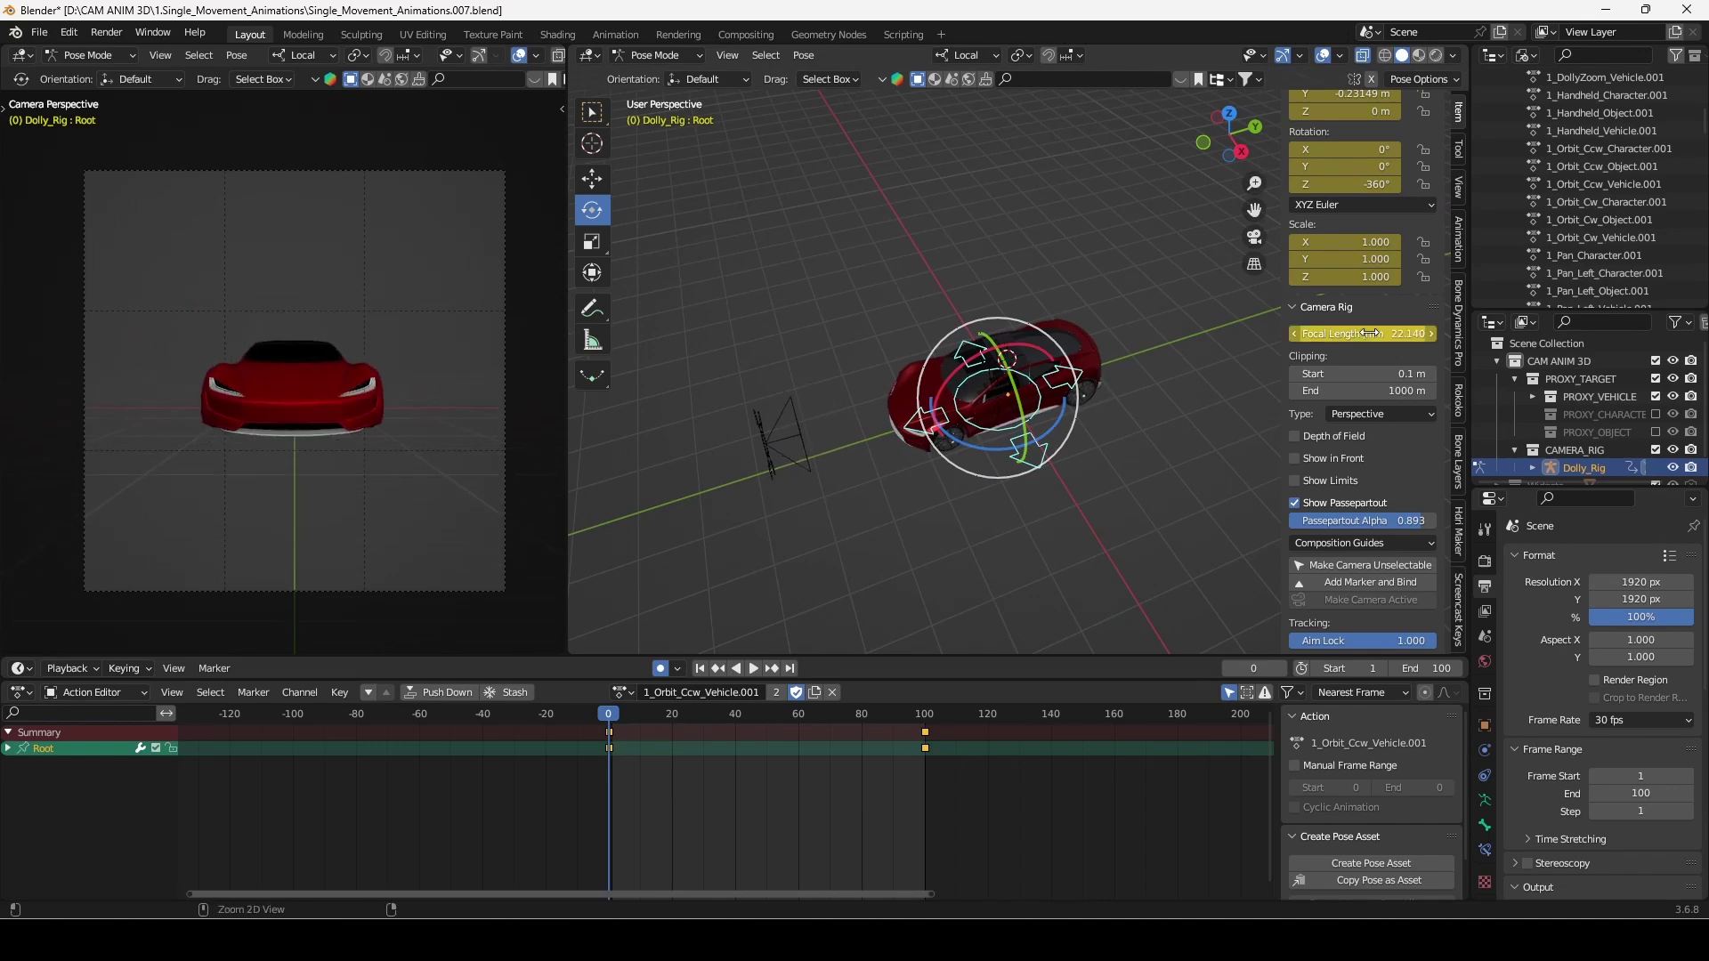
{"action": "key", "text": "Escape"}
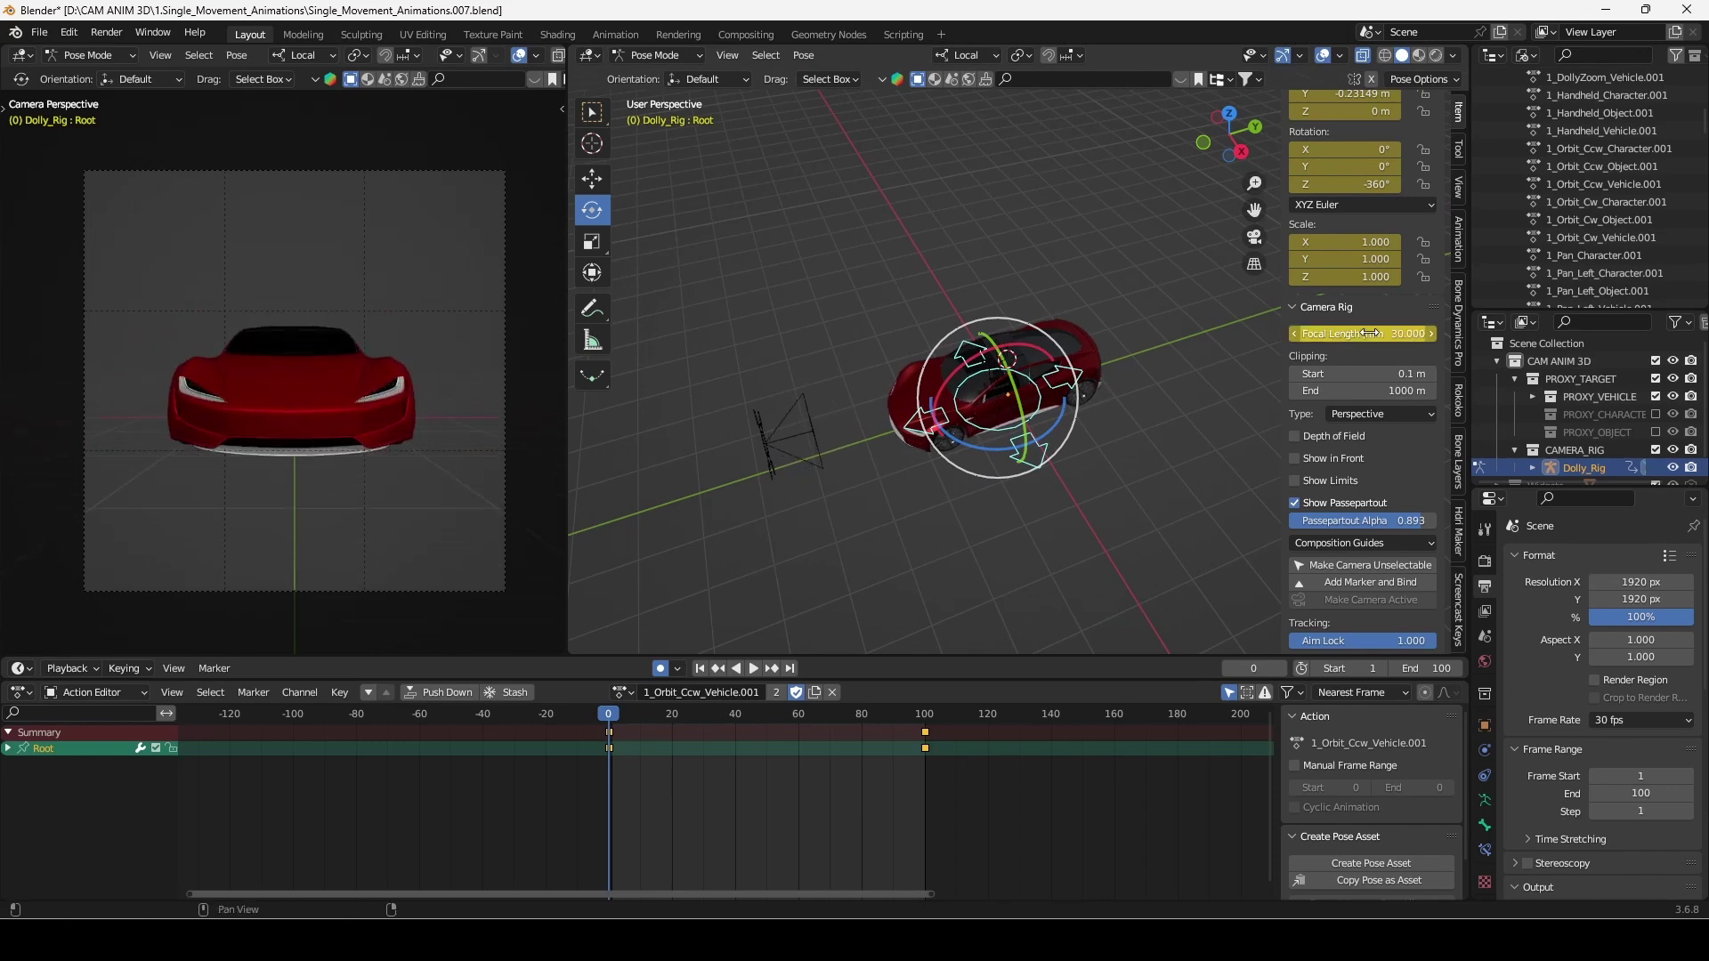
{"action": "left_click", "coordinate": [1295, 438]}
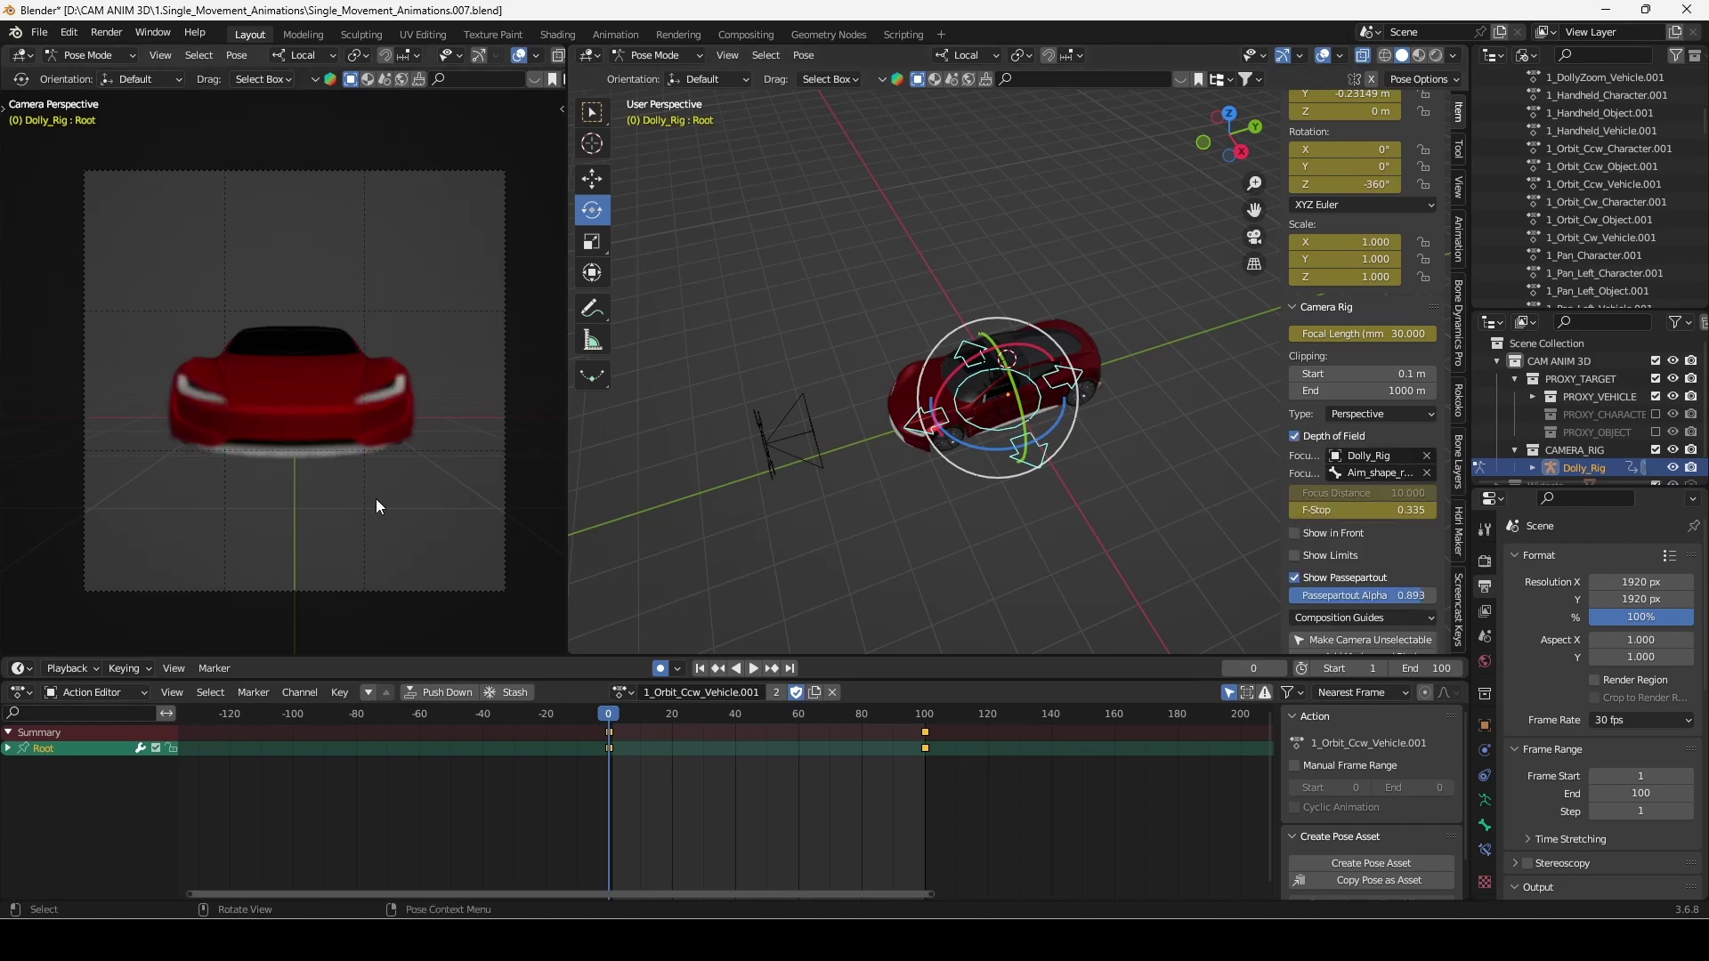
{"action": "left_click", "coordinate": [1295, 436]}
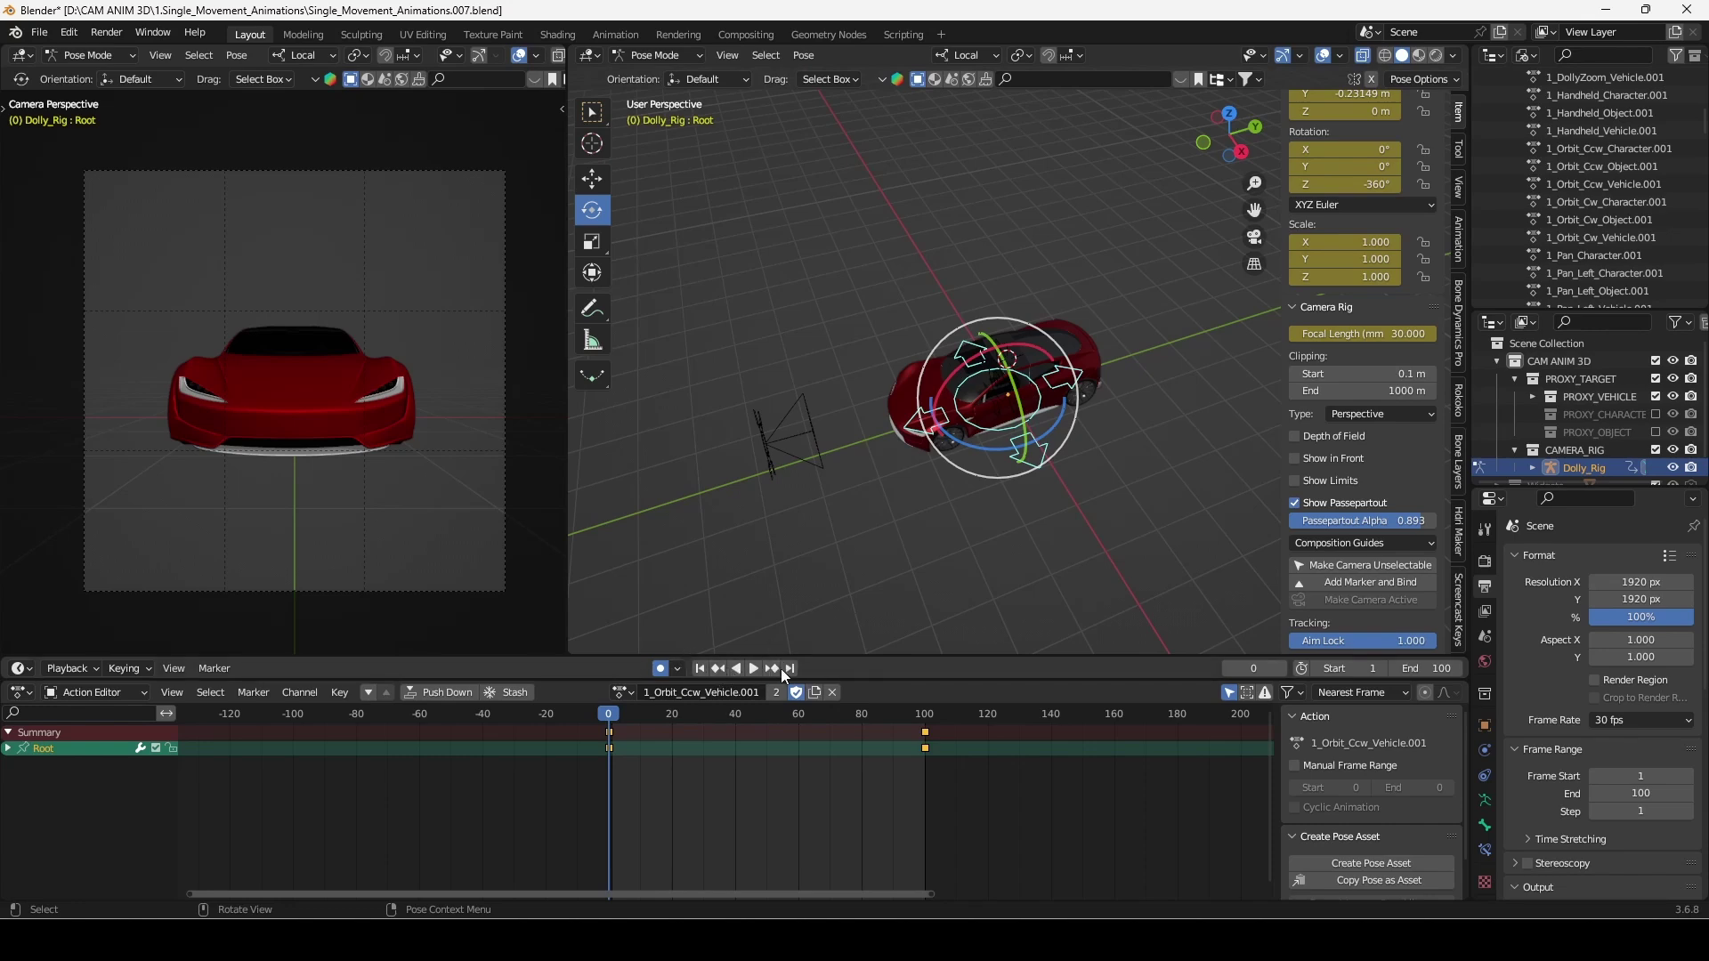
Adjust the animation end frame, pick 1_Orbit_Ccw_Vehicle.001, and select the Dolly_Rig
{"action": "left_click_drag", "start_coordinate": [1427, 668], "coordinate": [1491, 668]}
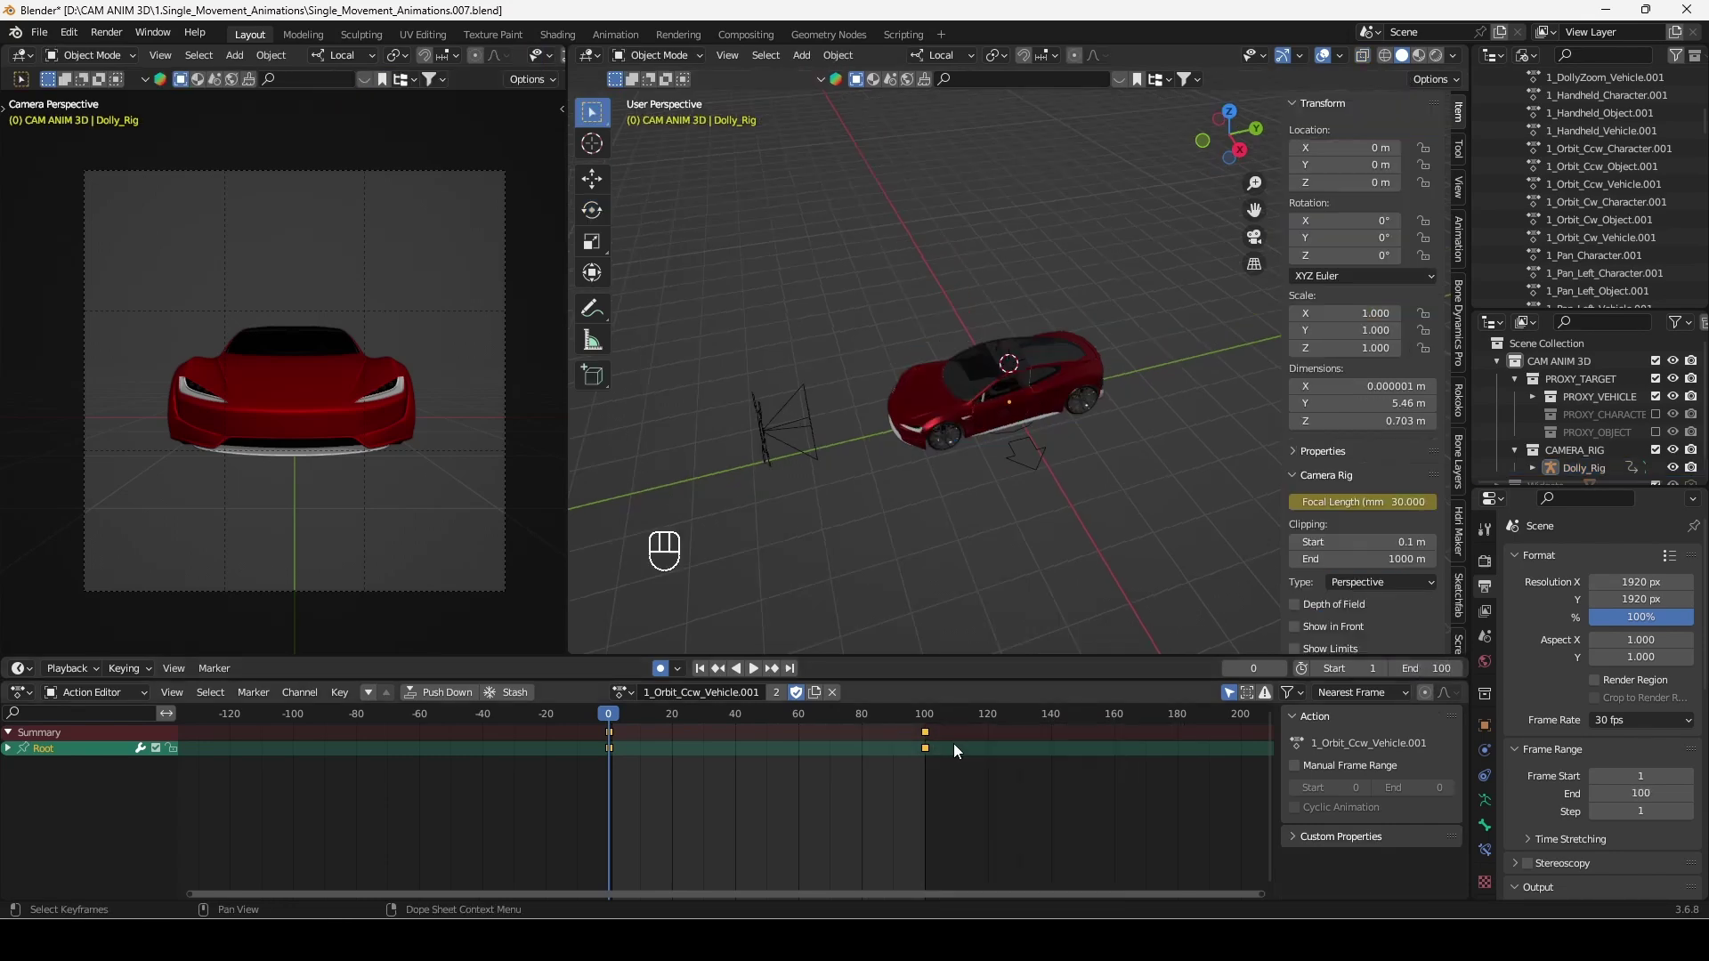
{"action": "left_click", "coordinate": [623, 692]}
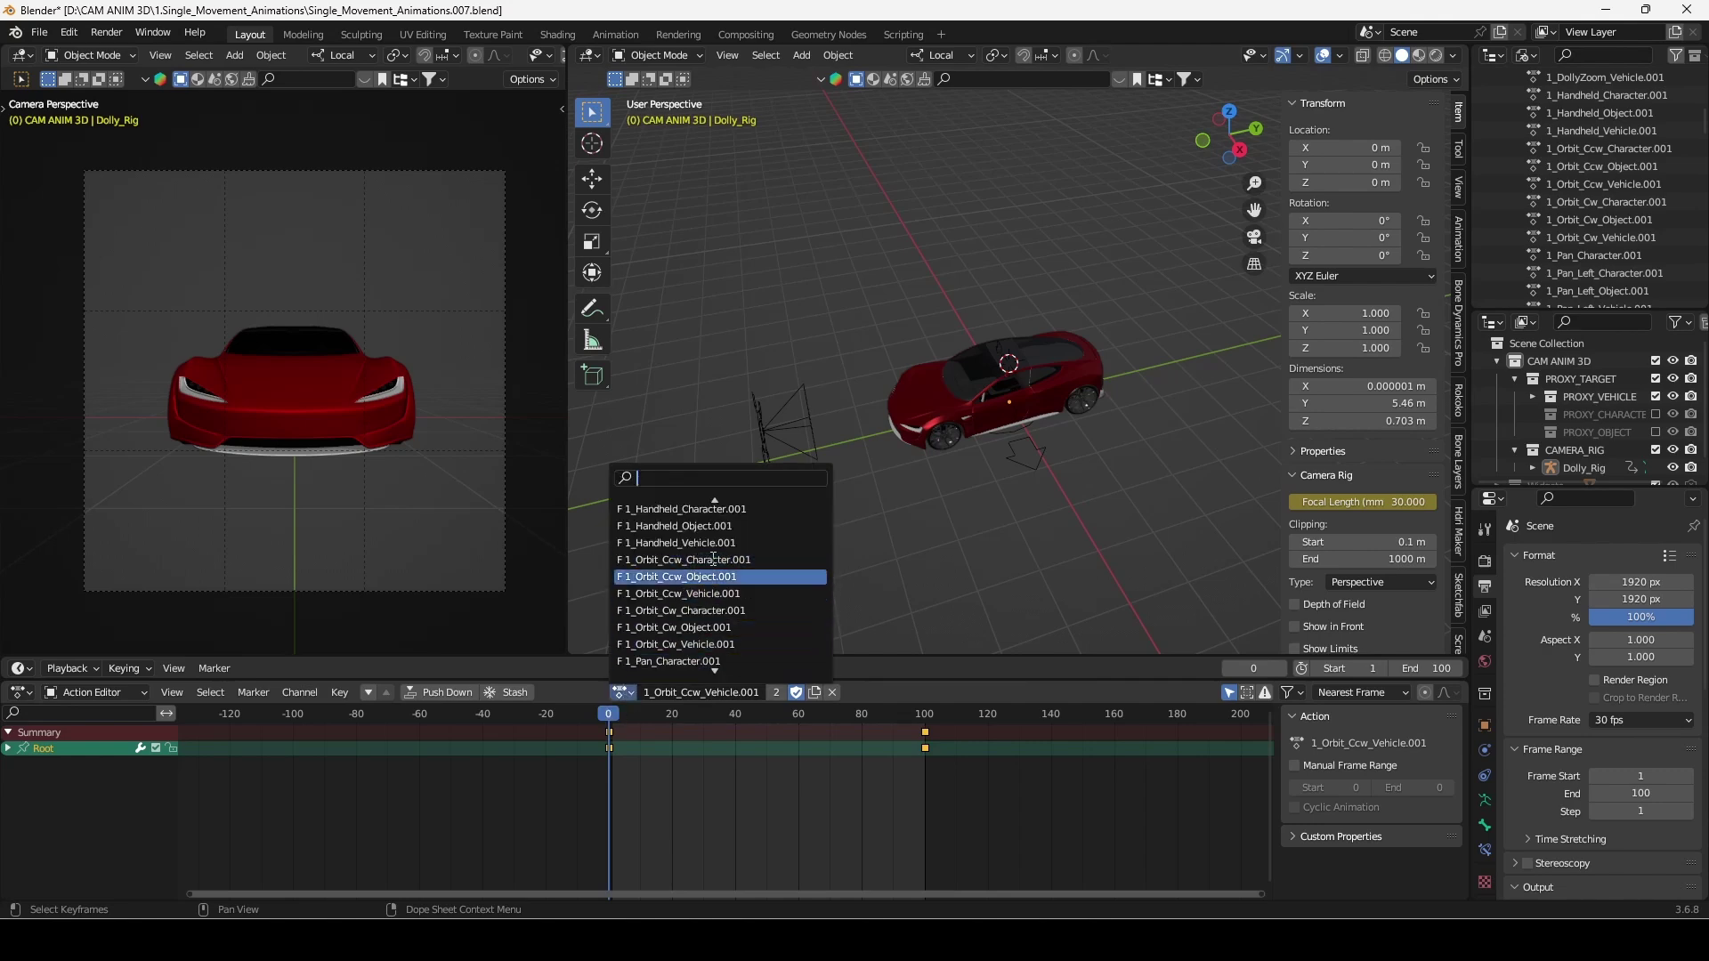
{"action": "left_click", "coordinate": [681, 591]}
{"action": "left_click", "coordinate": [761, 458]}
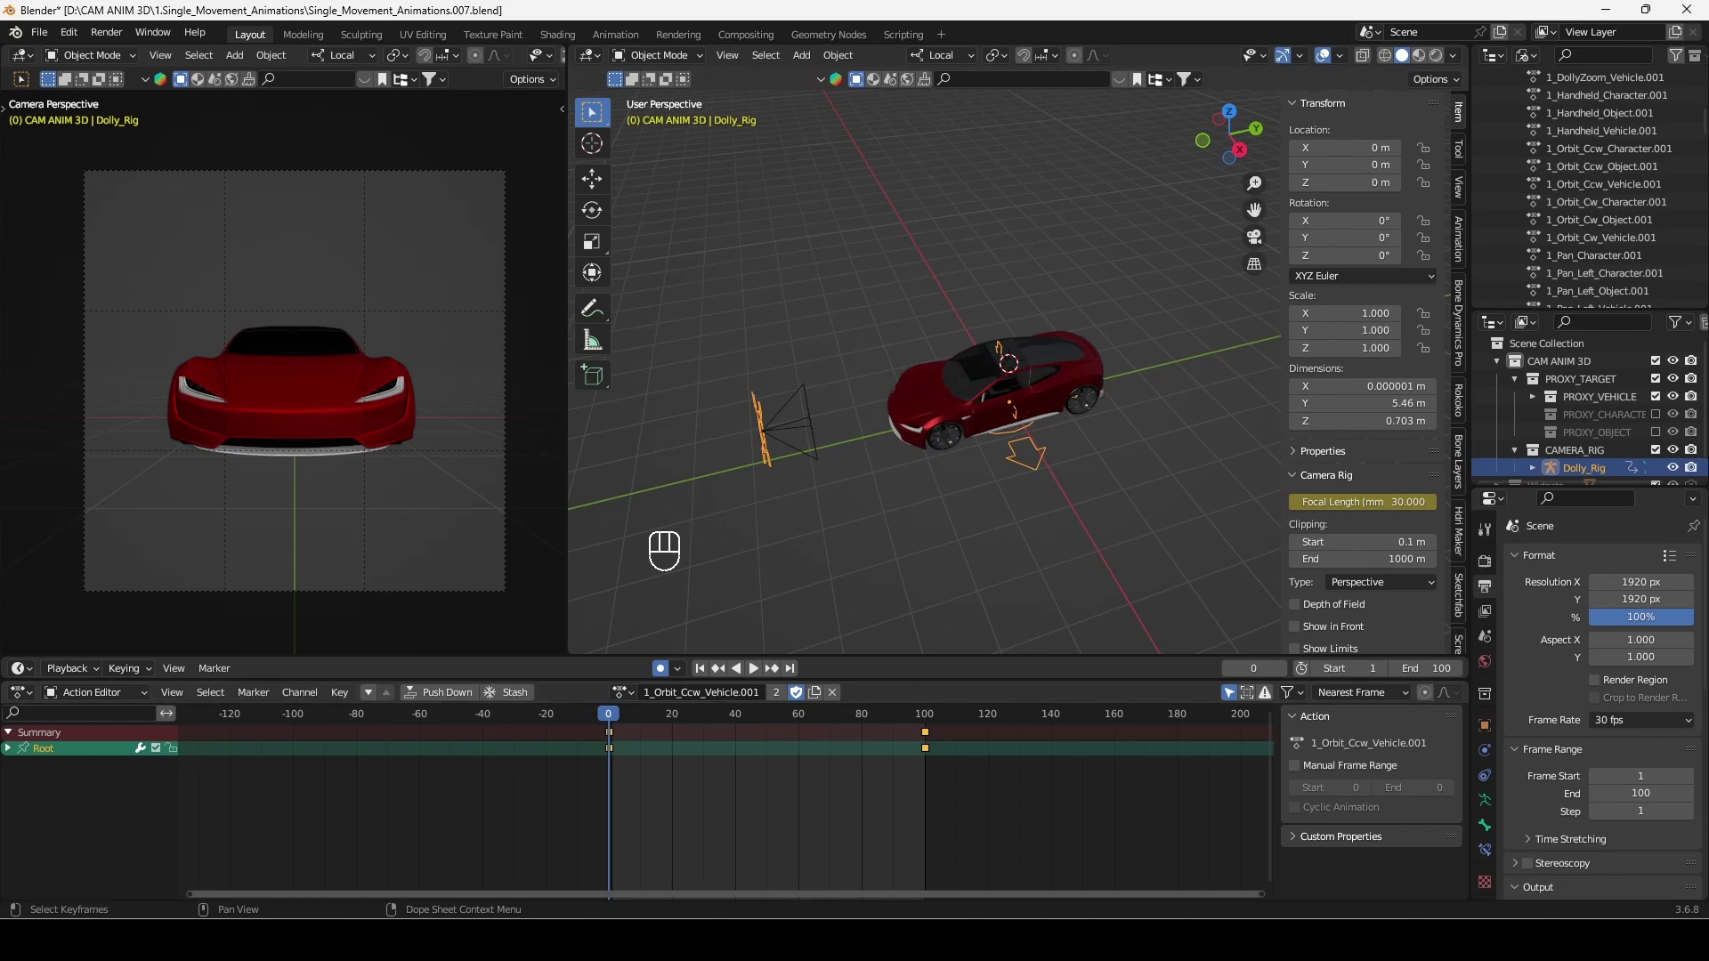
Unlink the current action and assign 1_Orbit_Cw_Vehicle.001 found by searching 'orb'
{"action": "scroll", "coordinate": [1584, 197], "scroll_direction": "up", "scroll_amount": 3}
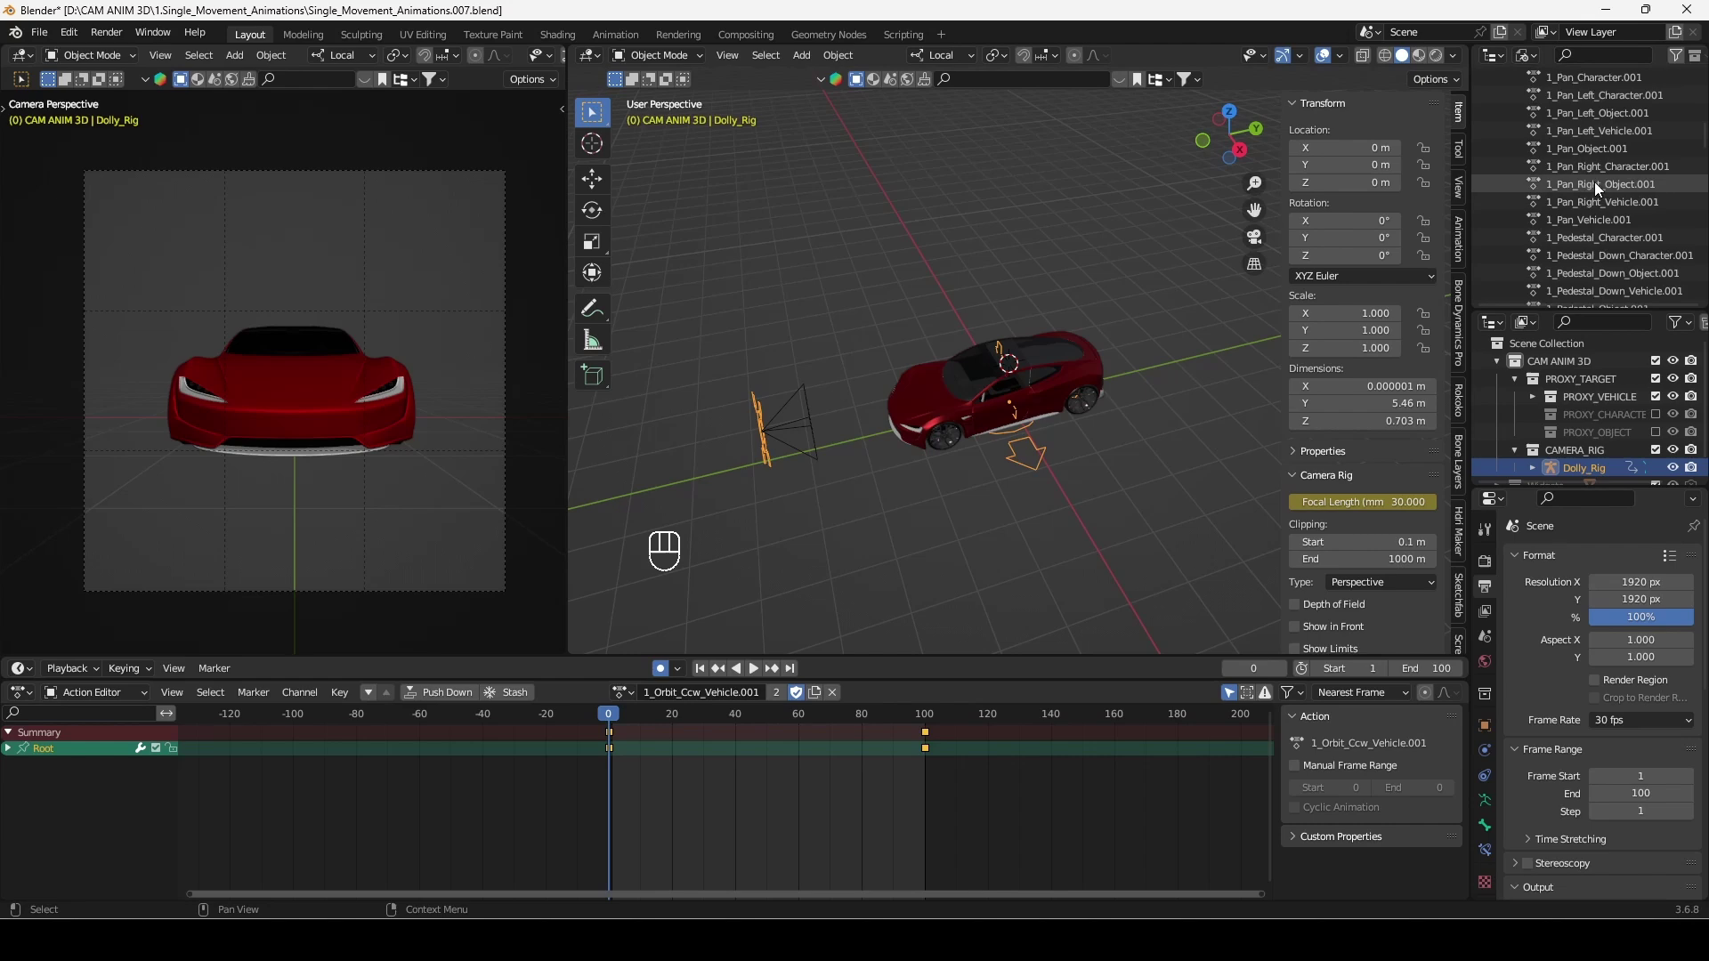
{"action": "scroll", "coordinate": [1589, 205], "scroll_direction": "down", "scroll_amount": 8}
{"action": "left_click", "coordinate": [832, 692]}
{"action": "left_click", "coordinate": [669, 692]}
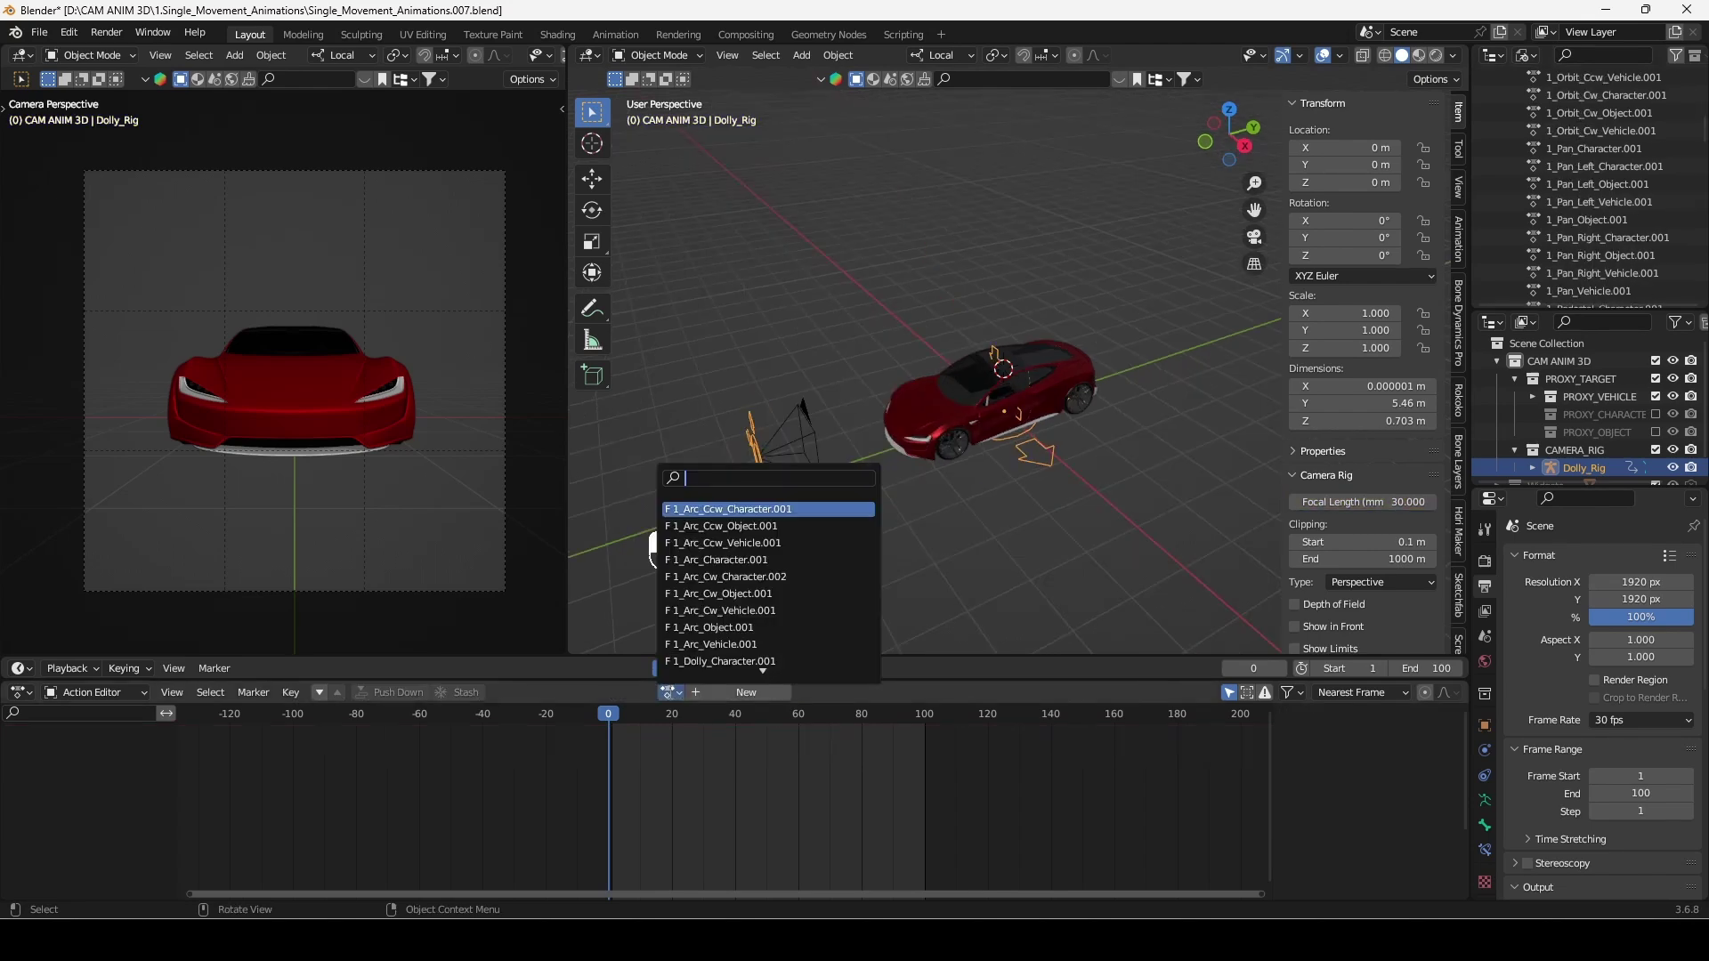
{"action": "type", "text": "orb"}
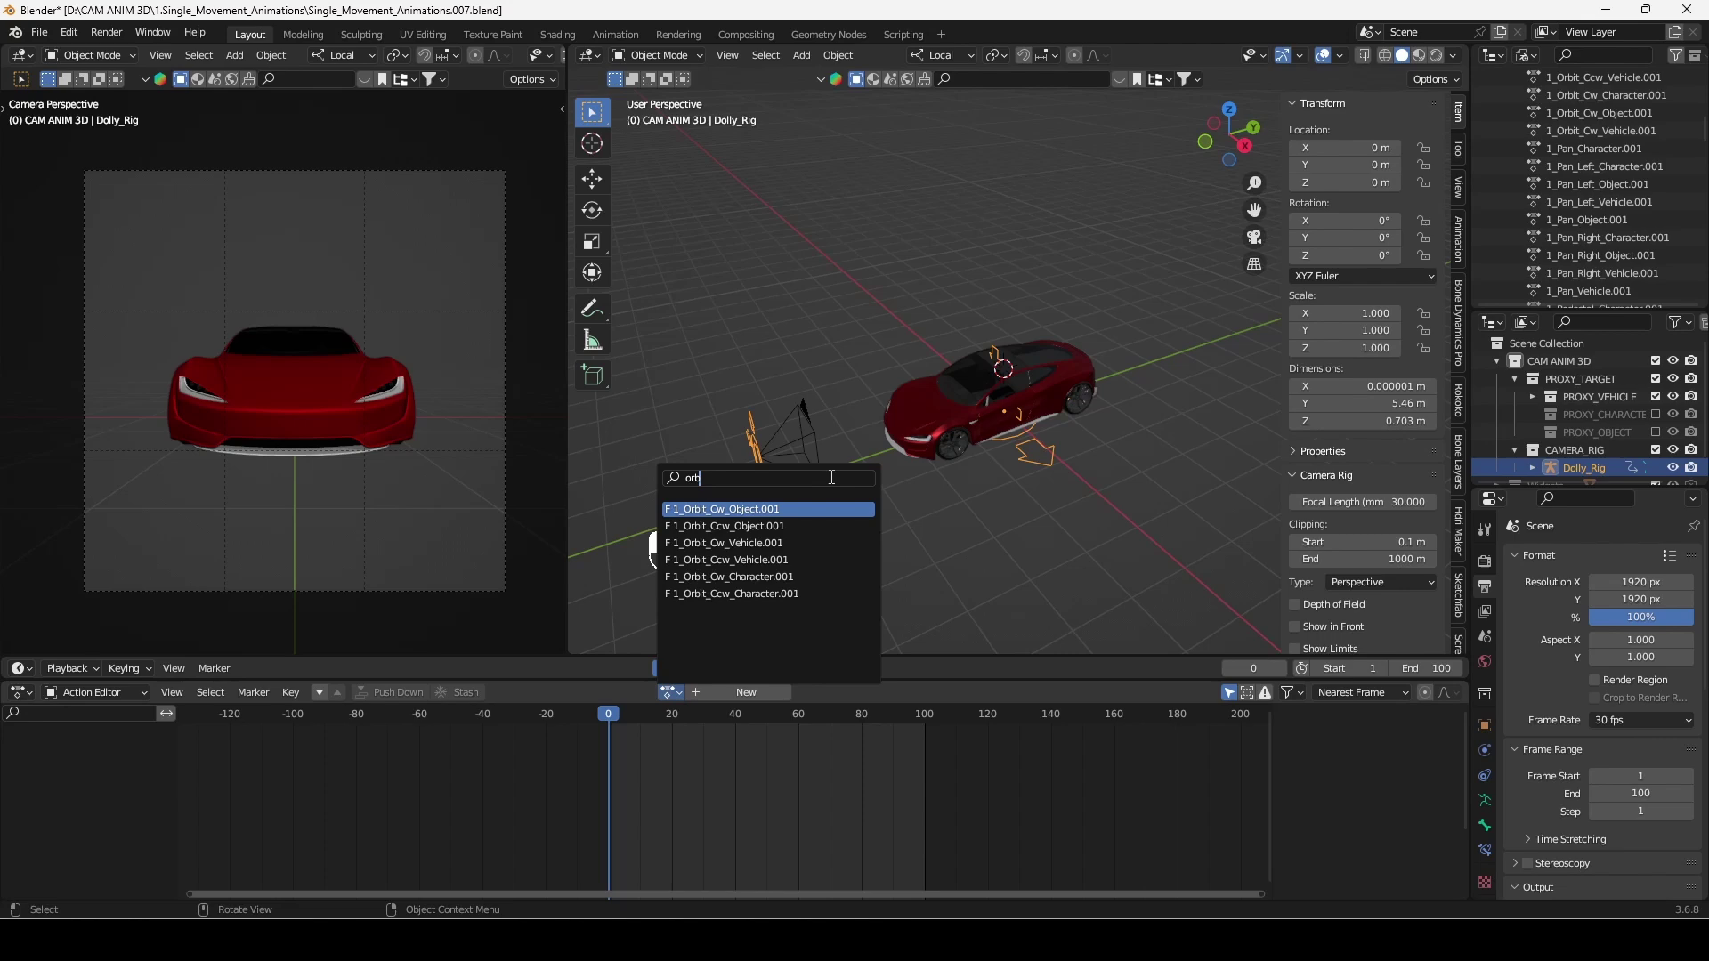
{"action": "key", "text": "Down"}
{"action": "key", "text": "Down"}
{"action": "left_click", "coordinate": [760, 547]}
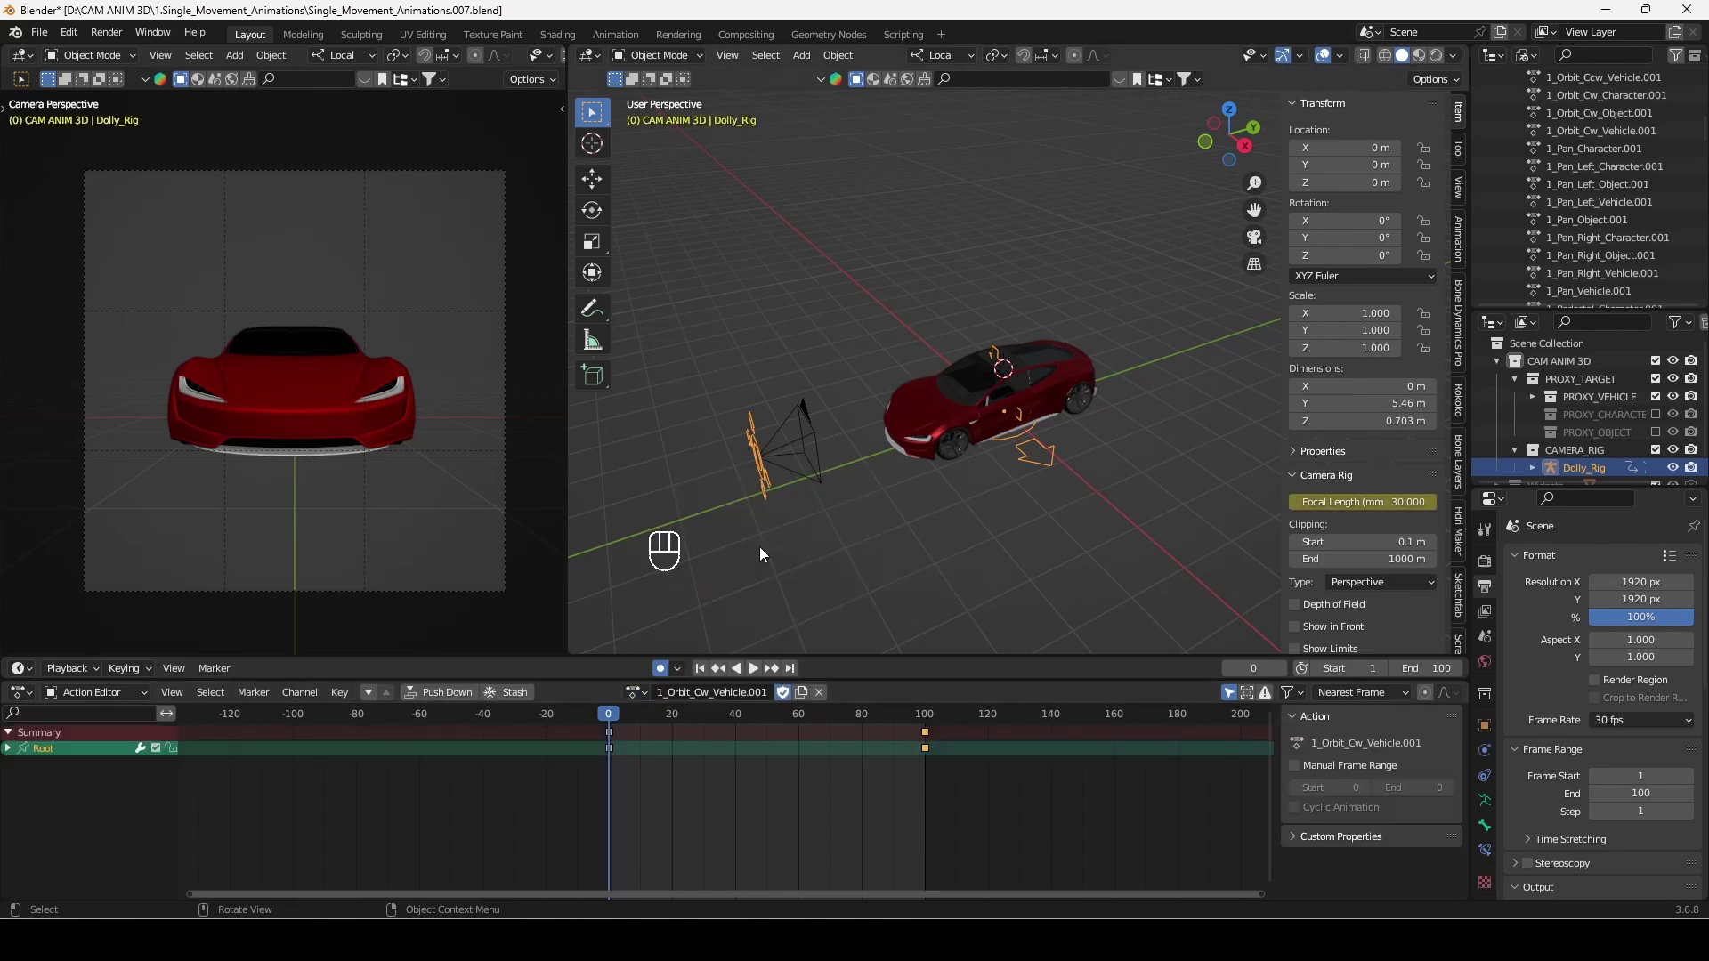
Play the clockwise car orbit, then swap to the character proxy and play it
{"action": "left_click", "coordinate": [756, 667]}
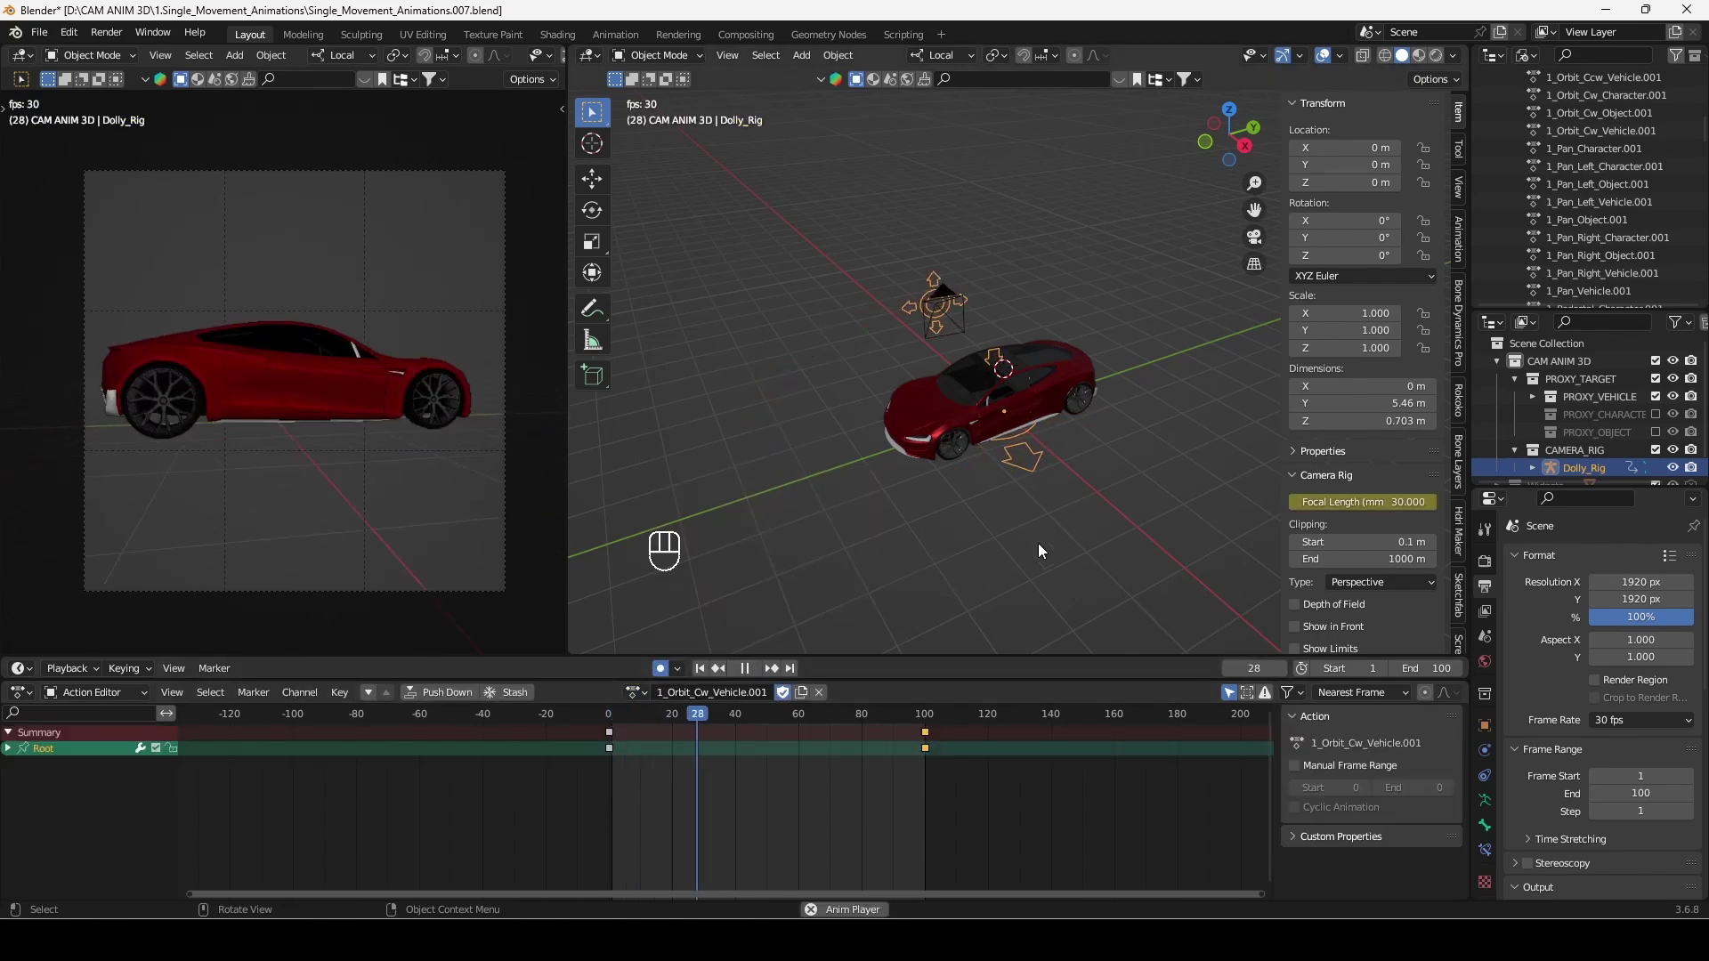
{"action": "middle_click_drag", "start_coordinate": [1057, 525], "coordinate": [1117, 566]}
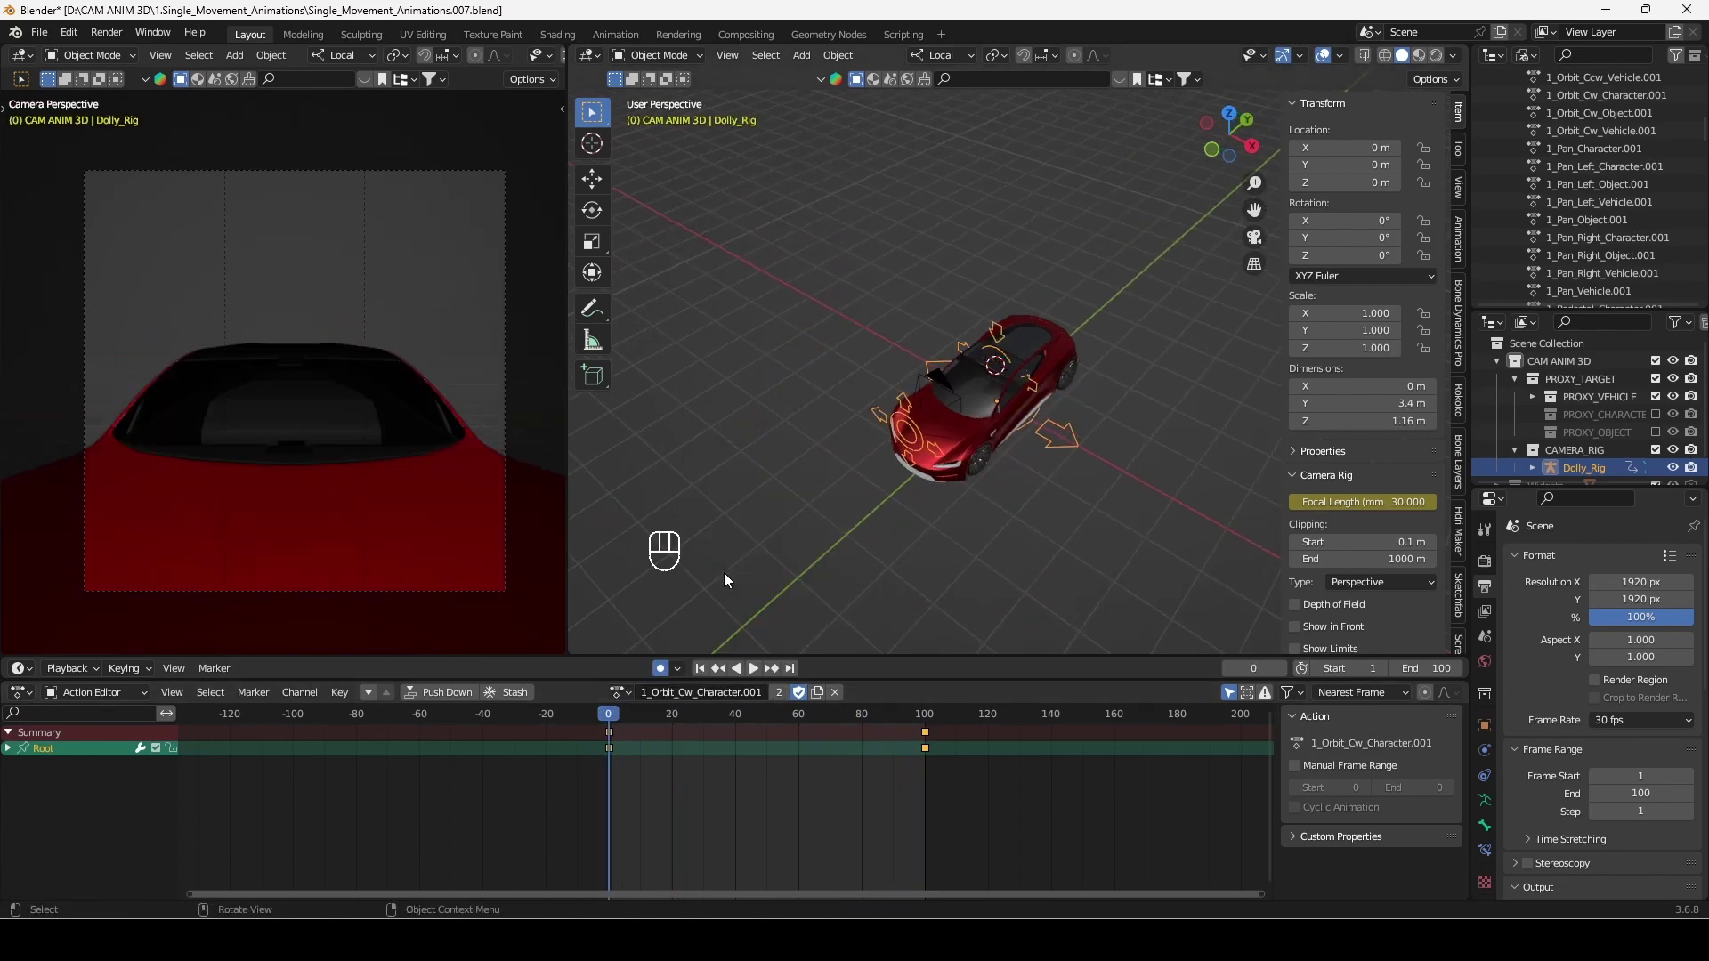
{"action": "left_click", "coordinate": [1654, 395]}
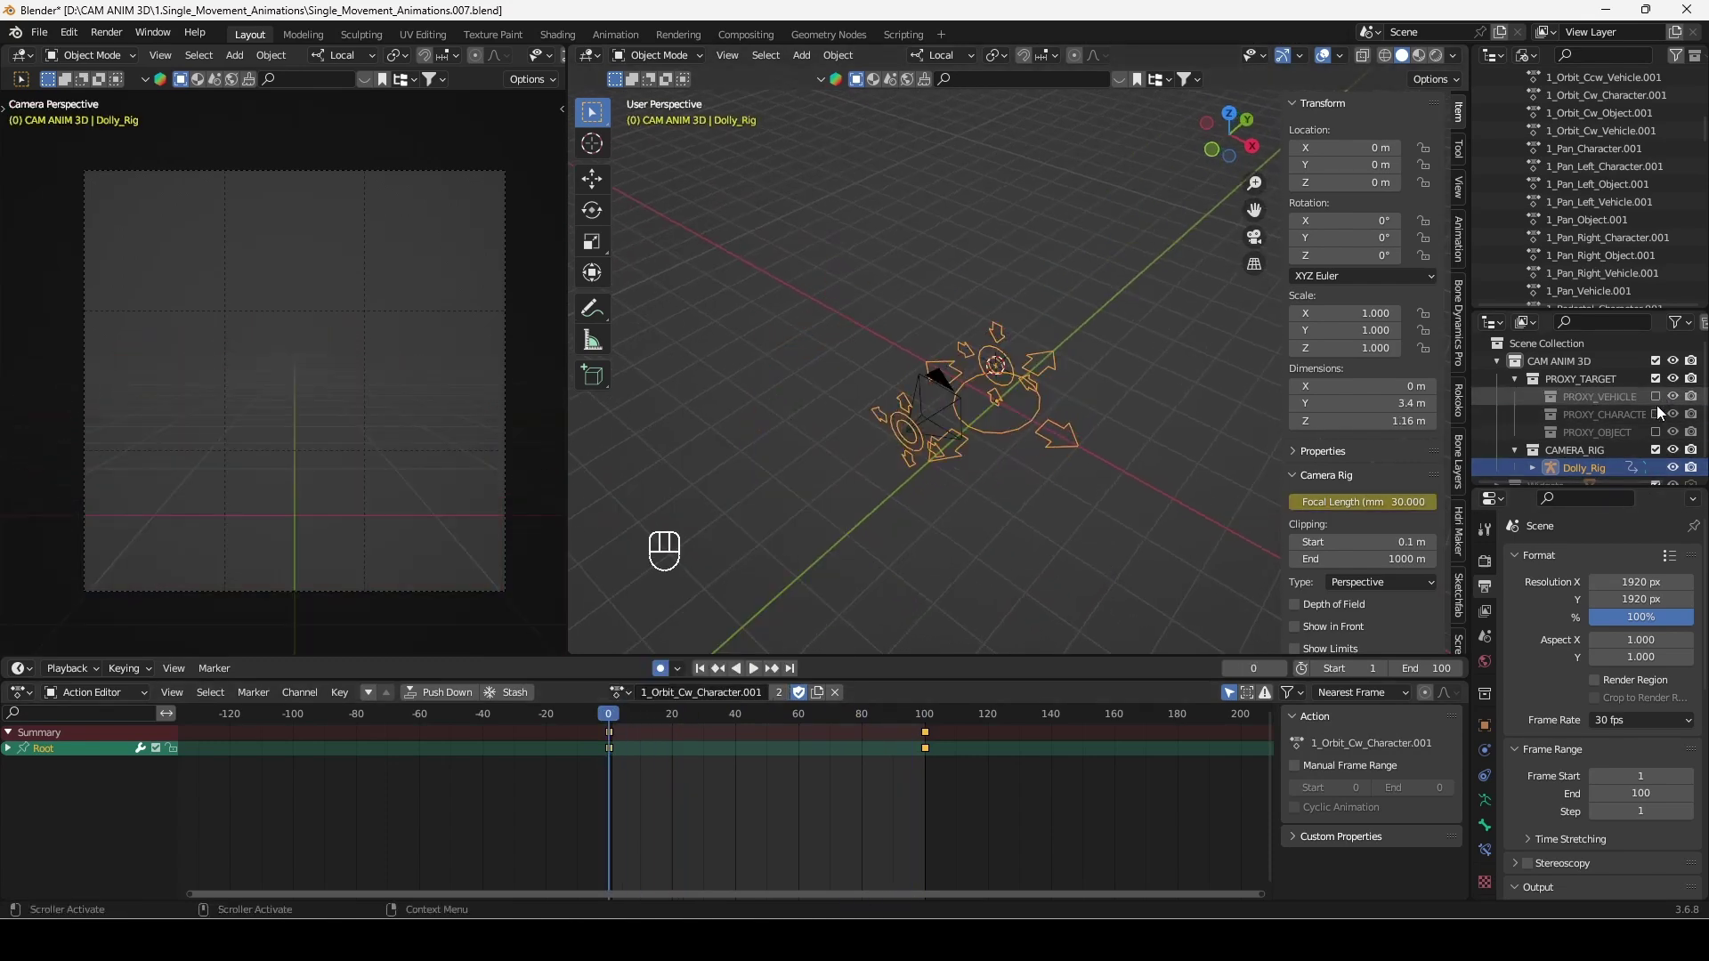
{"action": "left_click", "coordinate": [1657, 414]}
{"action": "left_click", "coordinate": [752, 668]}
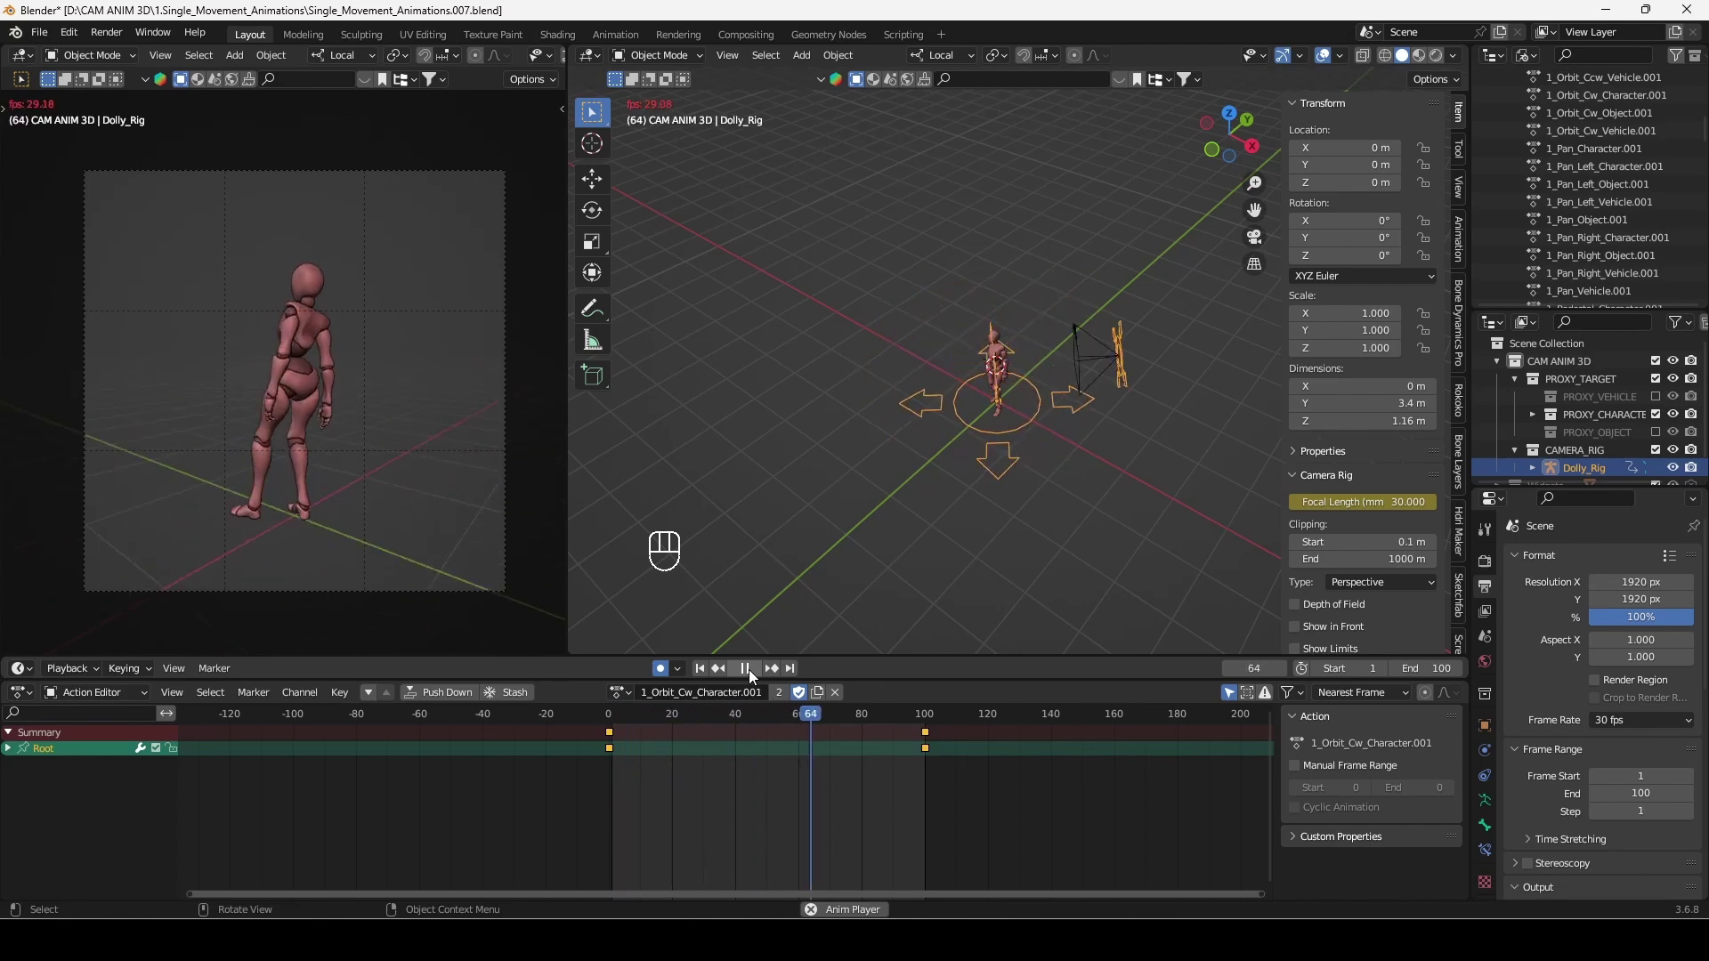
{"action": "key", "text": "space"}
{"action": "left_click", "coordinate": [608, 716]}
Switch to 1_Orbit_Cw_Object.001, show the monkey proxy instead, and play the orbit
{"action": "left_click", "coordinate": [620, 693]}
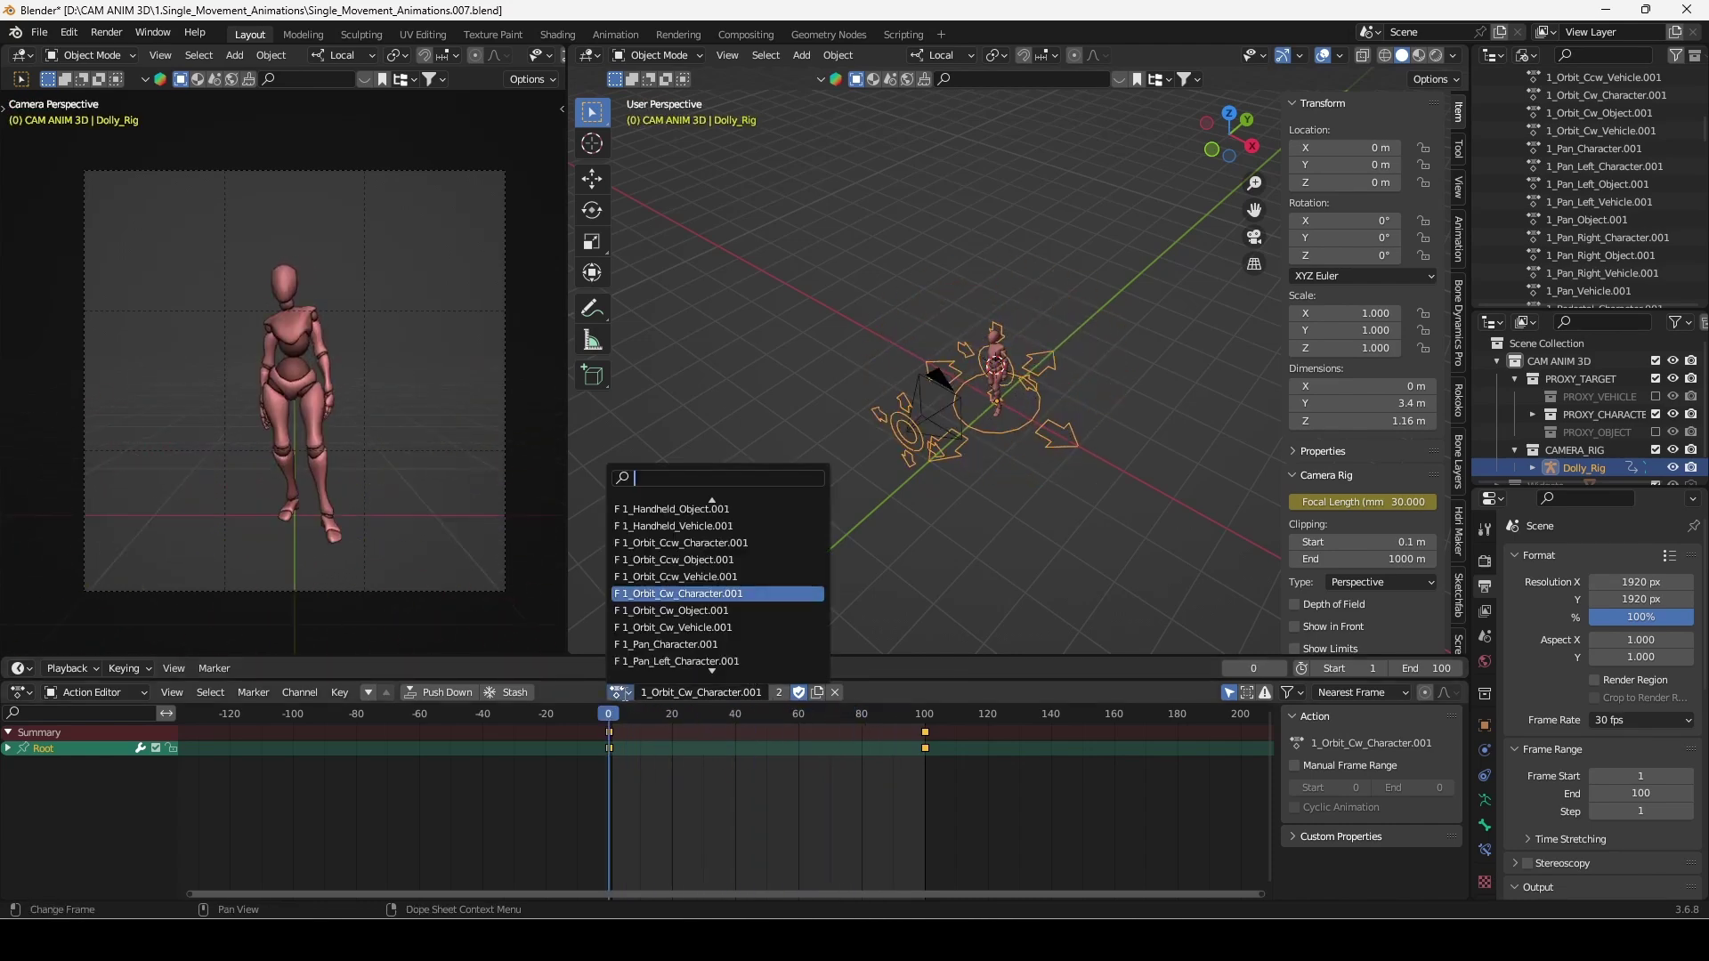
{"action": "left_click", "coordinate": [681, 612]}
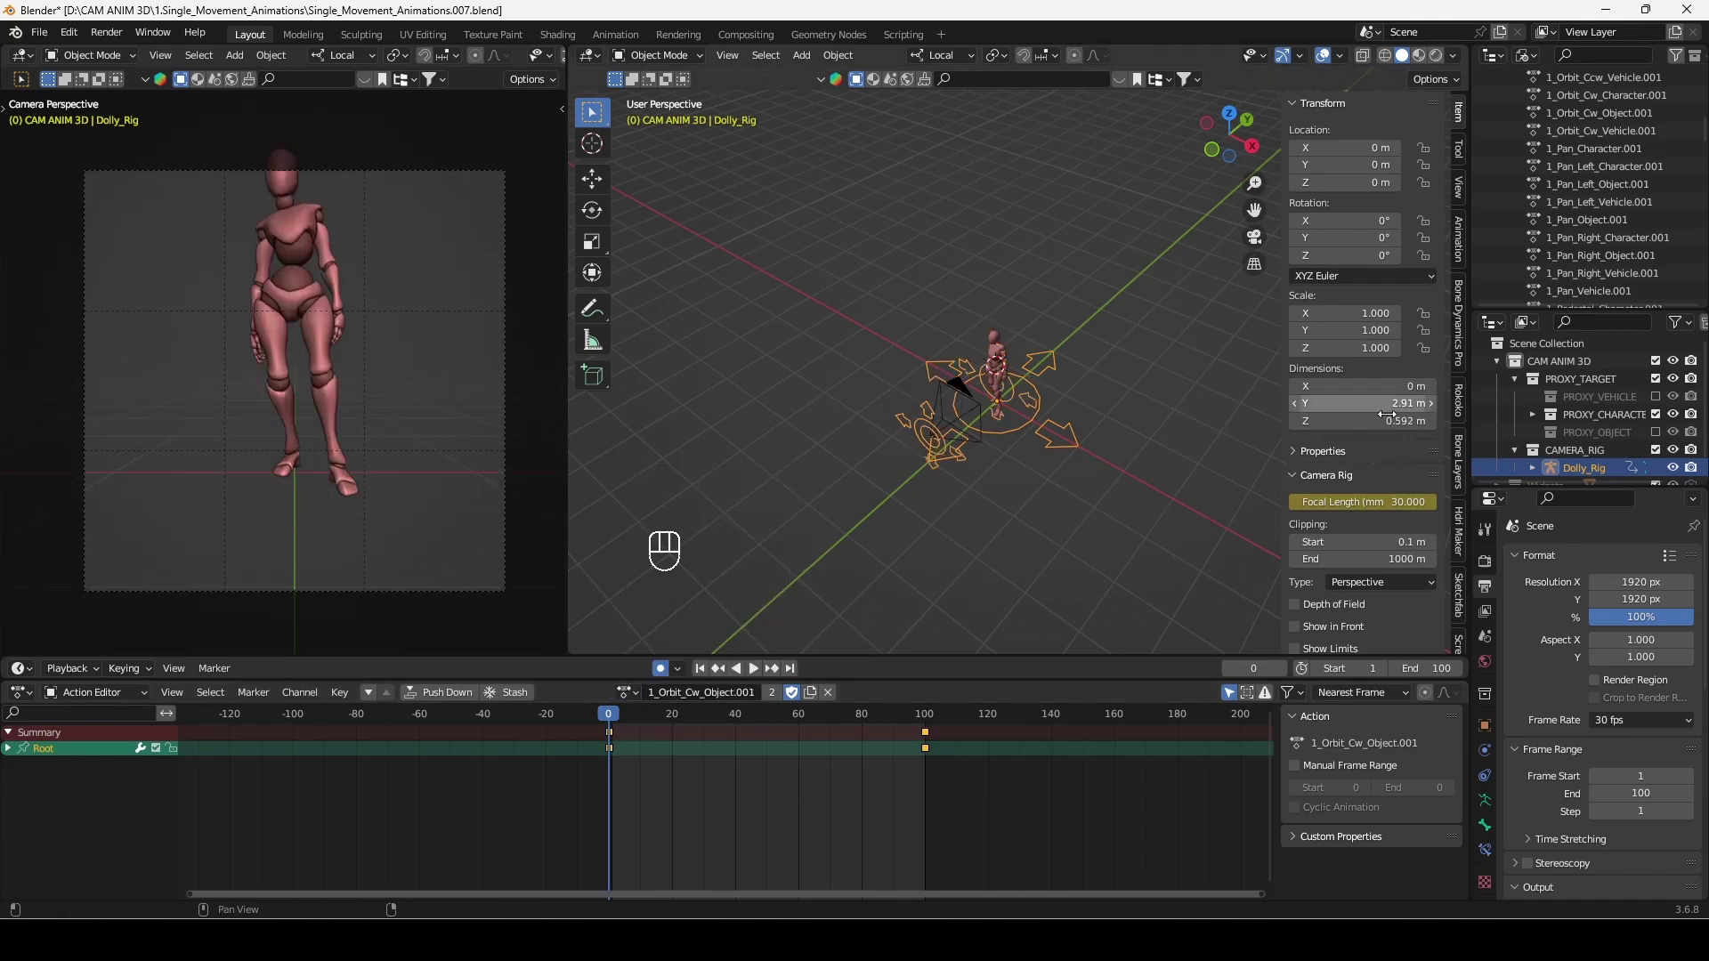
{"action": "left_click", "coordinate": [1655, 415]}
{"action": "left_click", "coordinate": [1655, 432]}
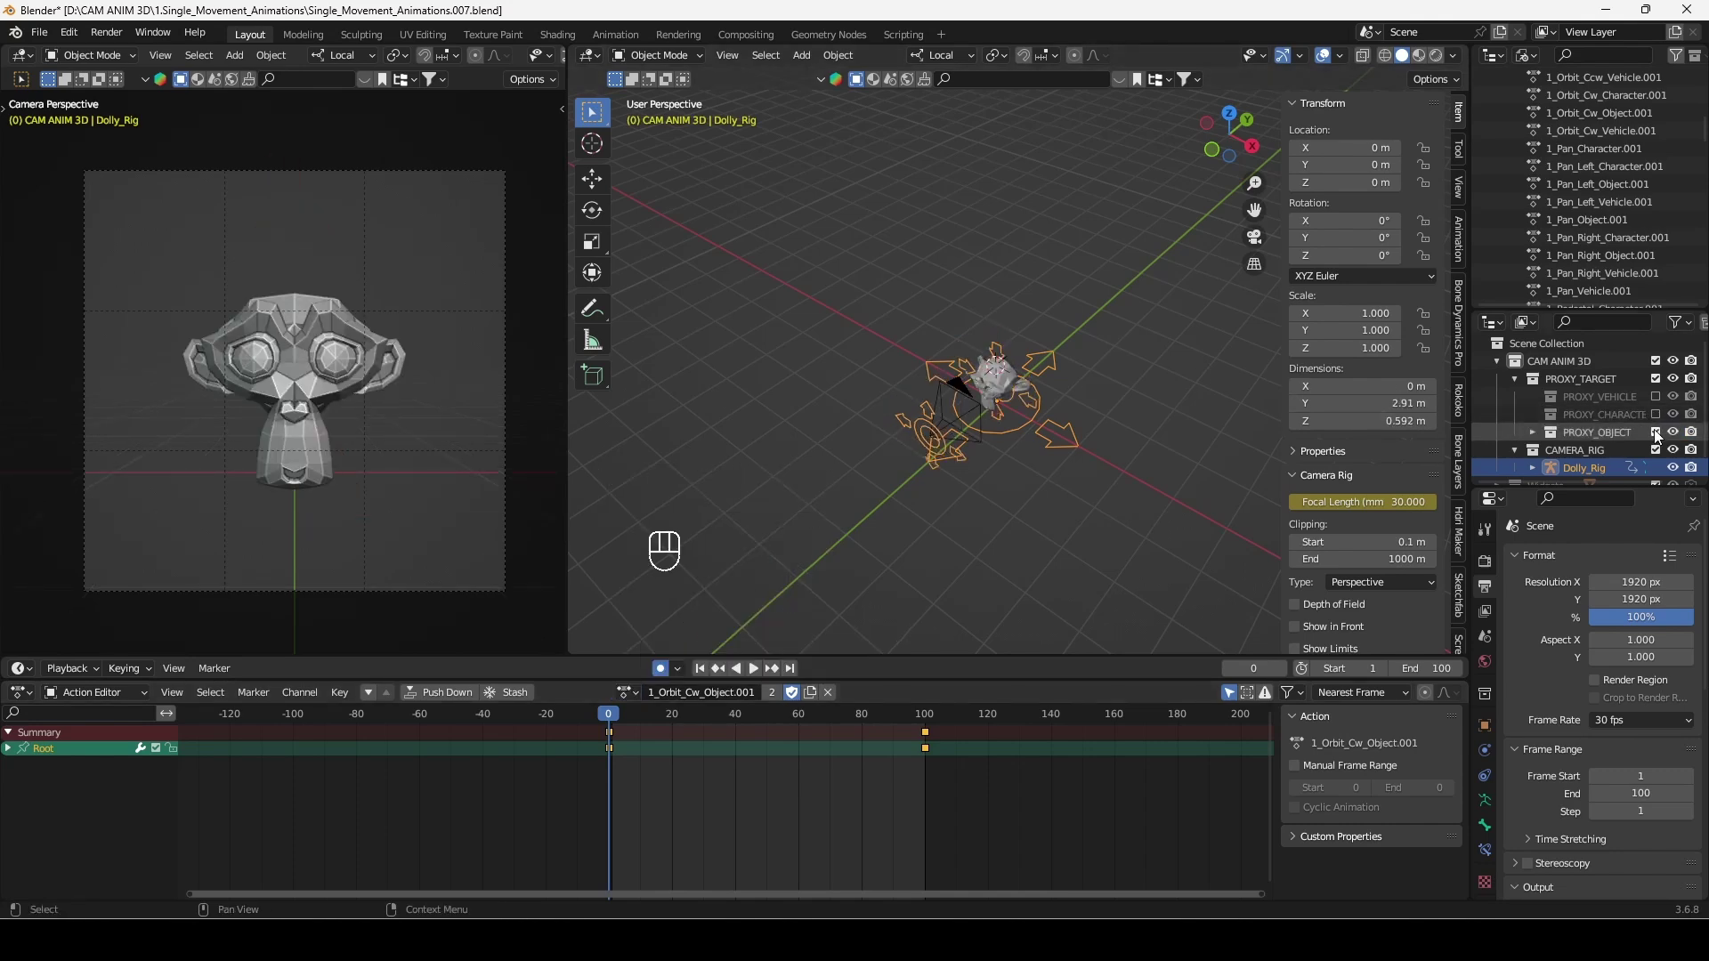
{"action": "left_click", "coordinate": [753, 668]}
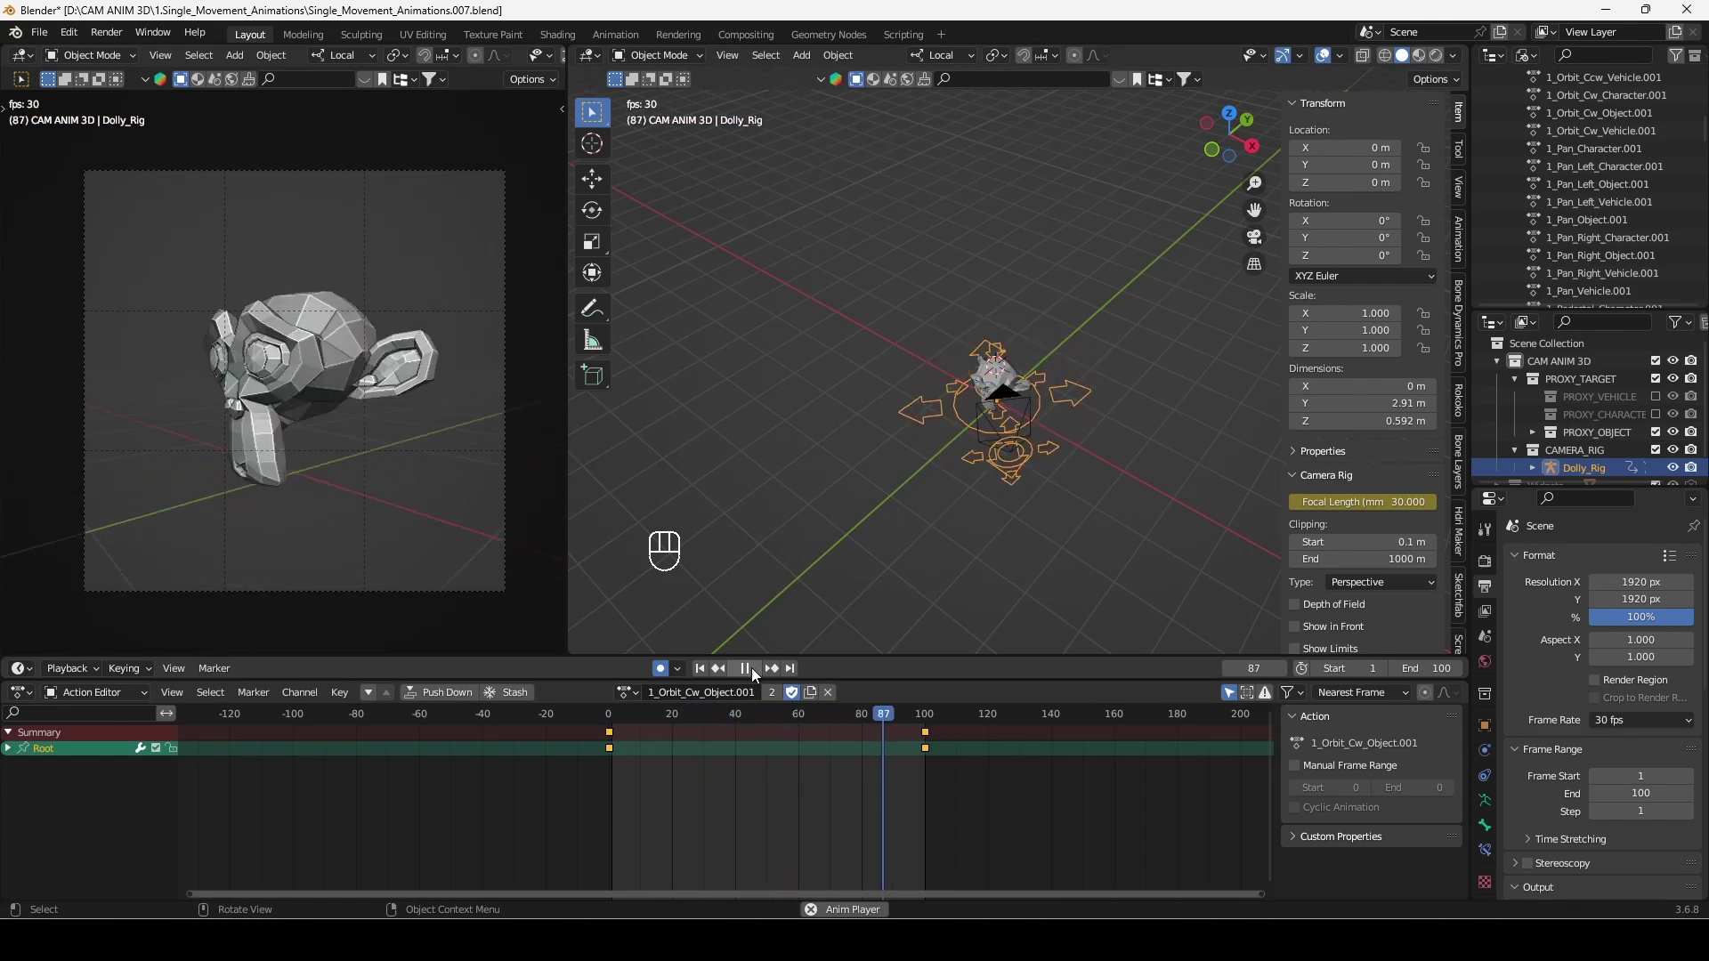
{"action": "key", "text": "Escape"}
Make the object, character and vehicle proxy collections visible again
{"action": "left_click", "coordinate": [1655, 432]}
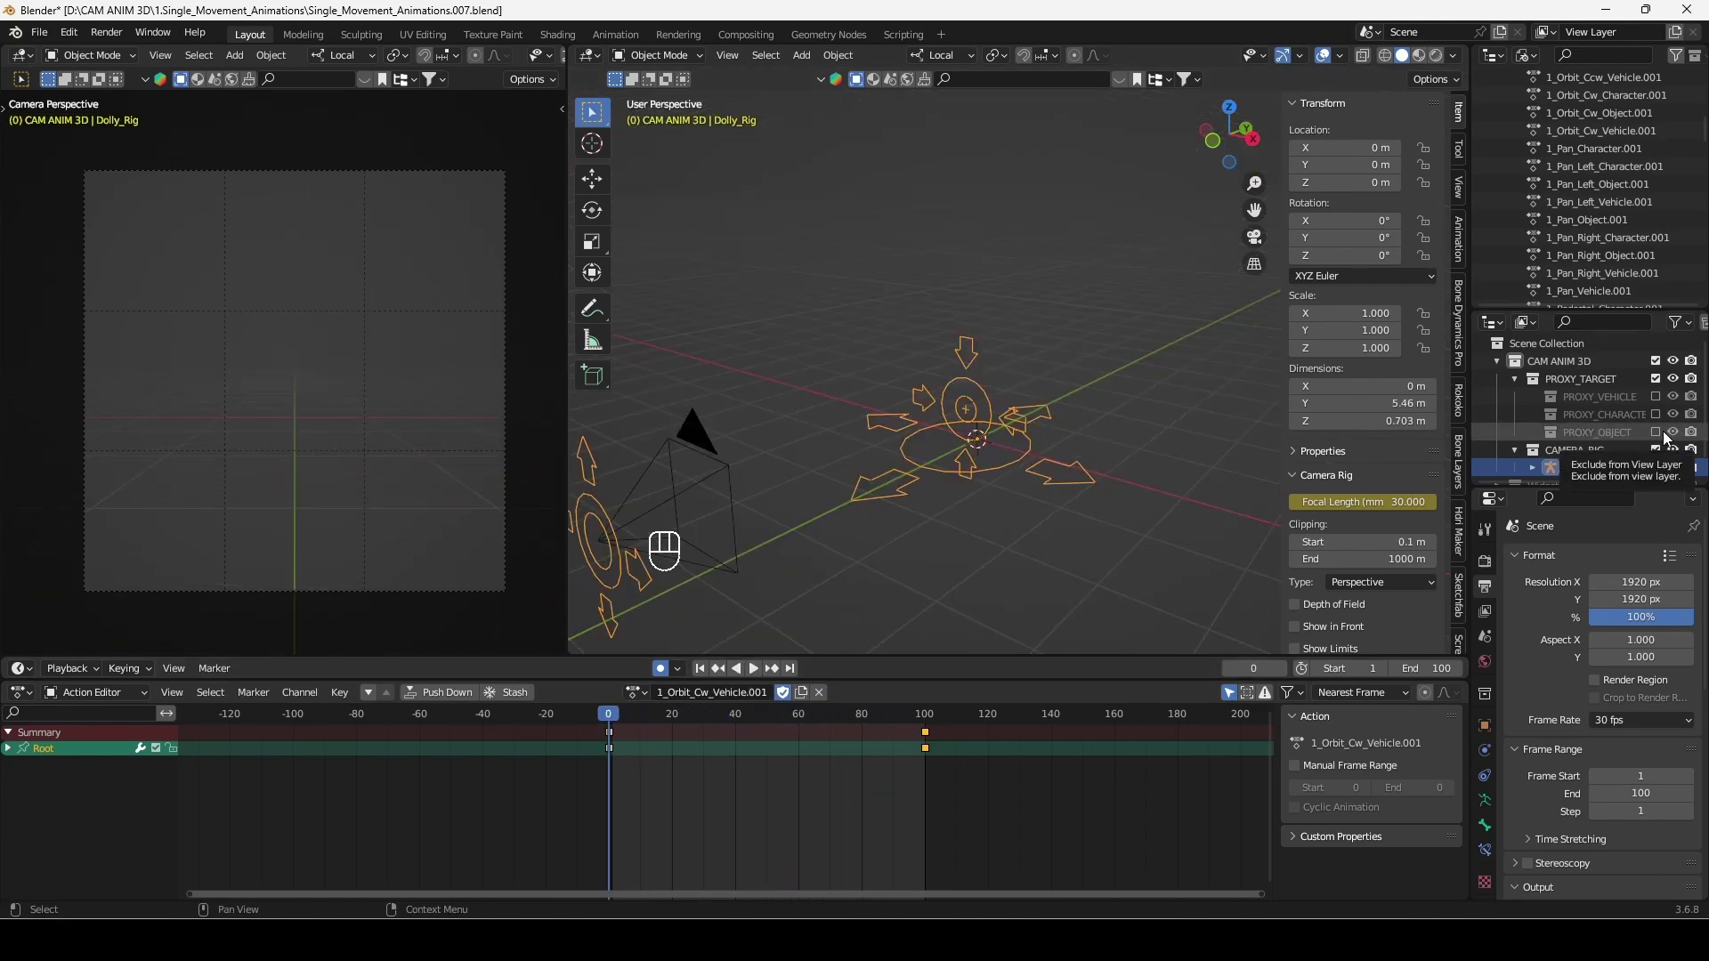
{"action": "left_click", "coordinate": [1655, 433]}
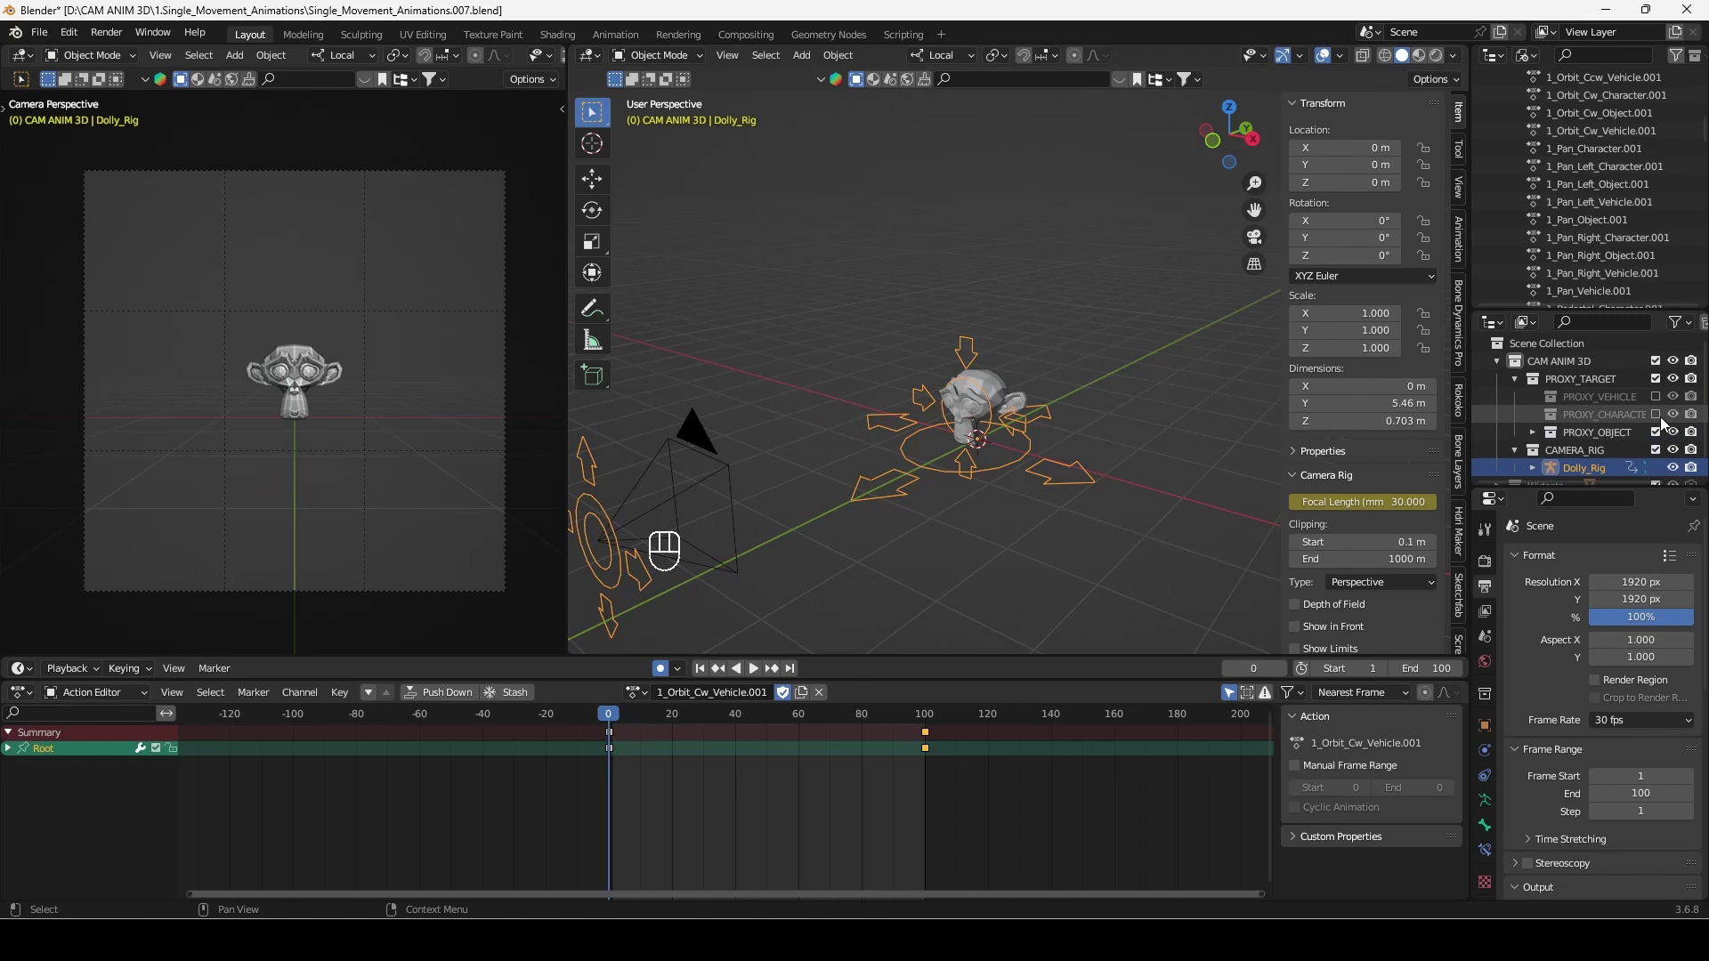
{"action": "left_click", "coordinate": [1655, 414]}
{"action": "left_click", "coordinate": [1656, 397]}
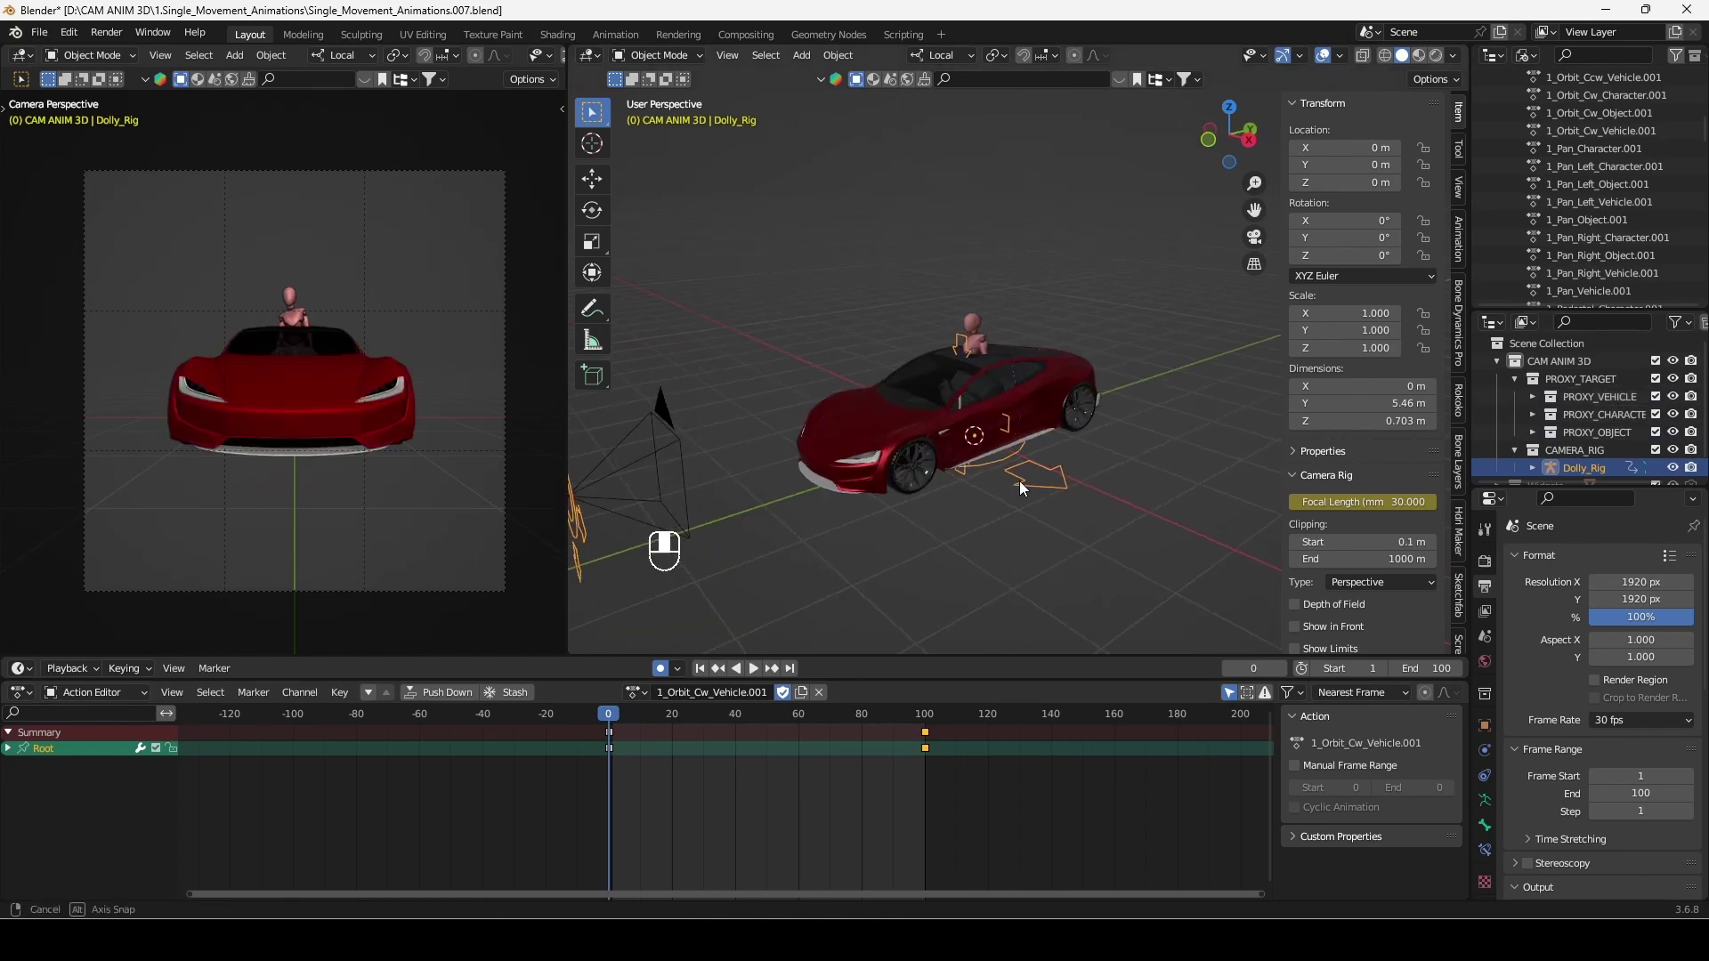
Add an Arrows empty at the origin, inspect it in X-ray, then switch to front view
{"action": "key", "text": "shift+a"}
{"action": "mouse_move", "coordinate": [1102, 536]}
{"action": "left_click", "coordinate": [1155, 552]}
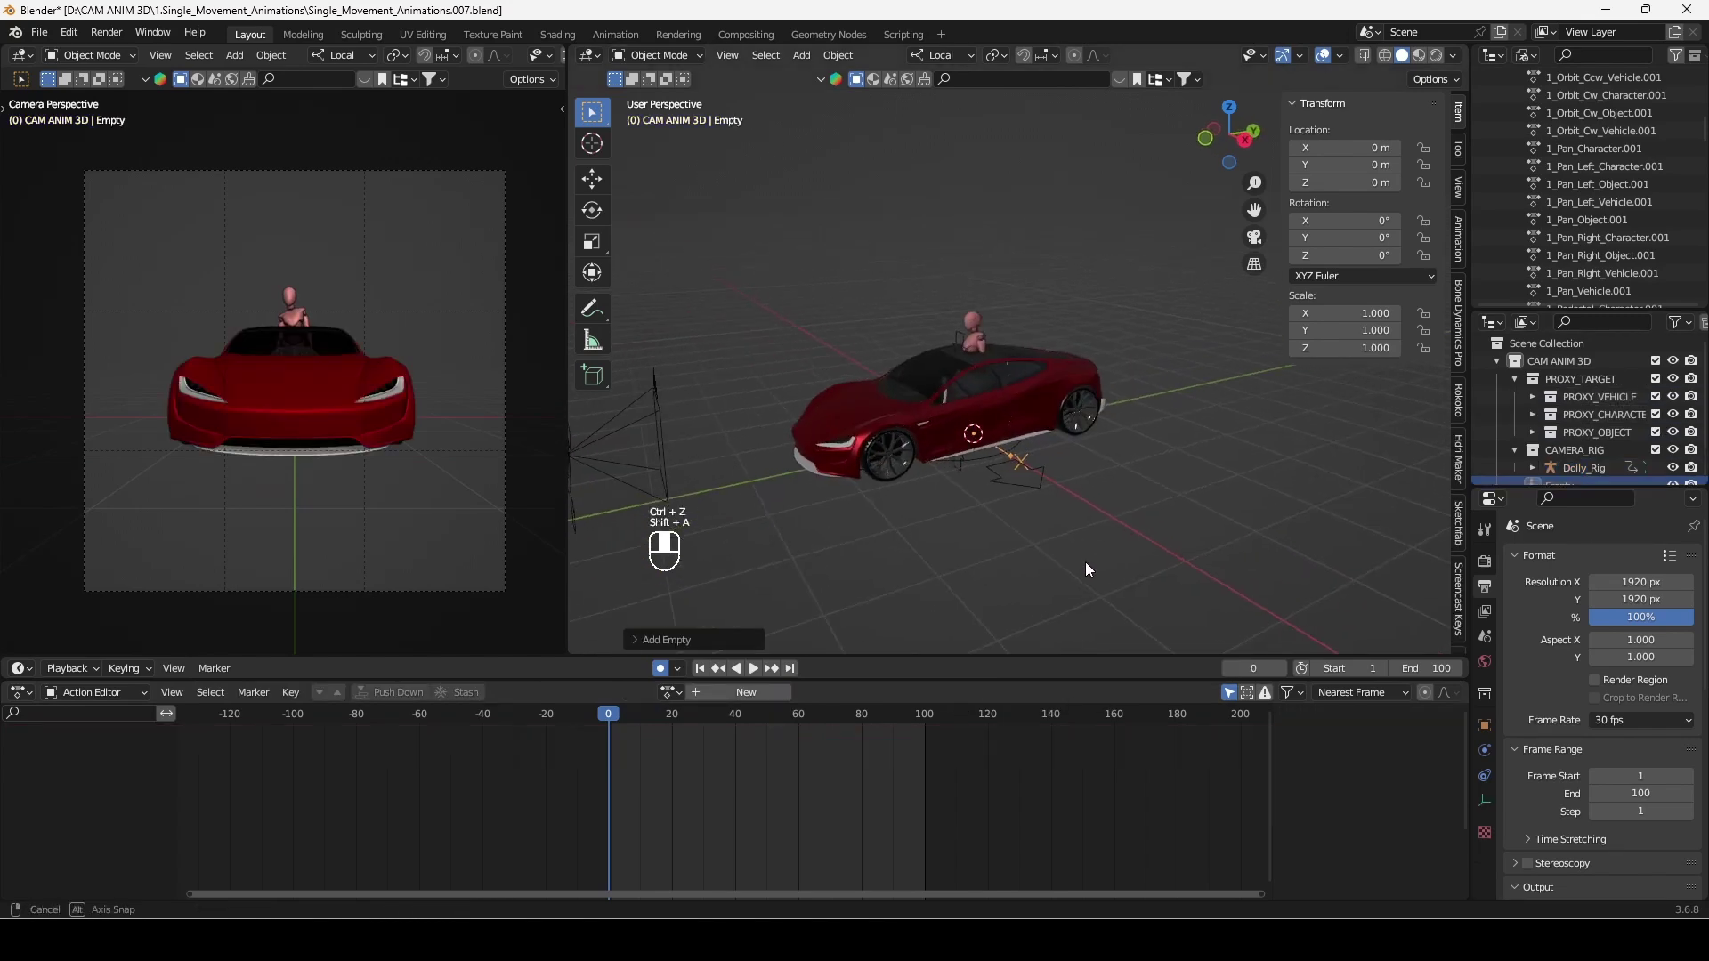
{"action": "key", "text": "alt+z"}
{"action": "scroll", "coordinate": [1084, 562], "scroll_direction": "up", "scroll_amount": 3}
{"action": "middle_click_drag", "start_coordinate": [1075, 557], "coordinate": [1096, 527]}
{"action": "key", "text": "alt+z"}
{"action": "key", "text": "KP_1"}
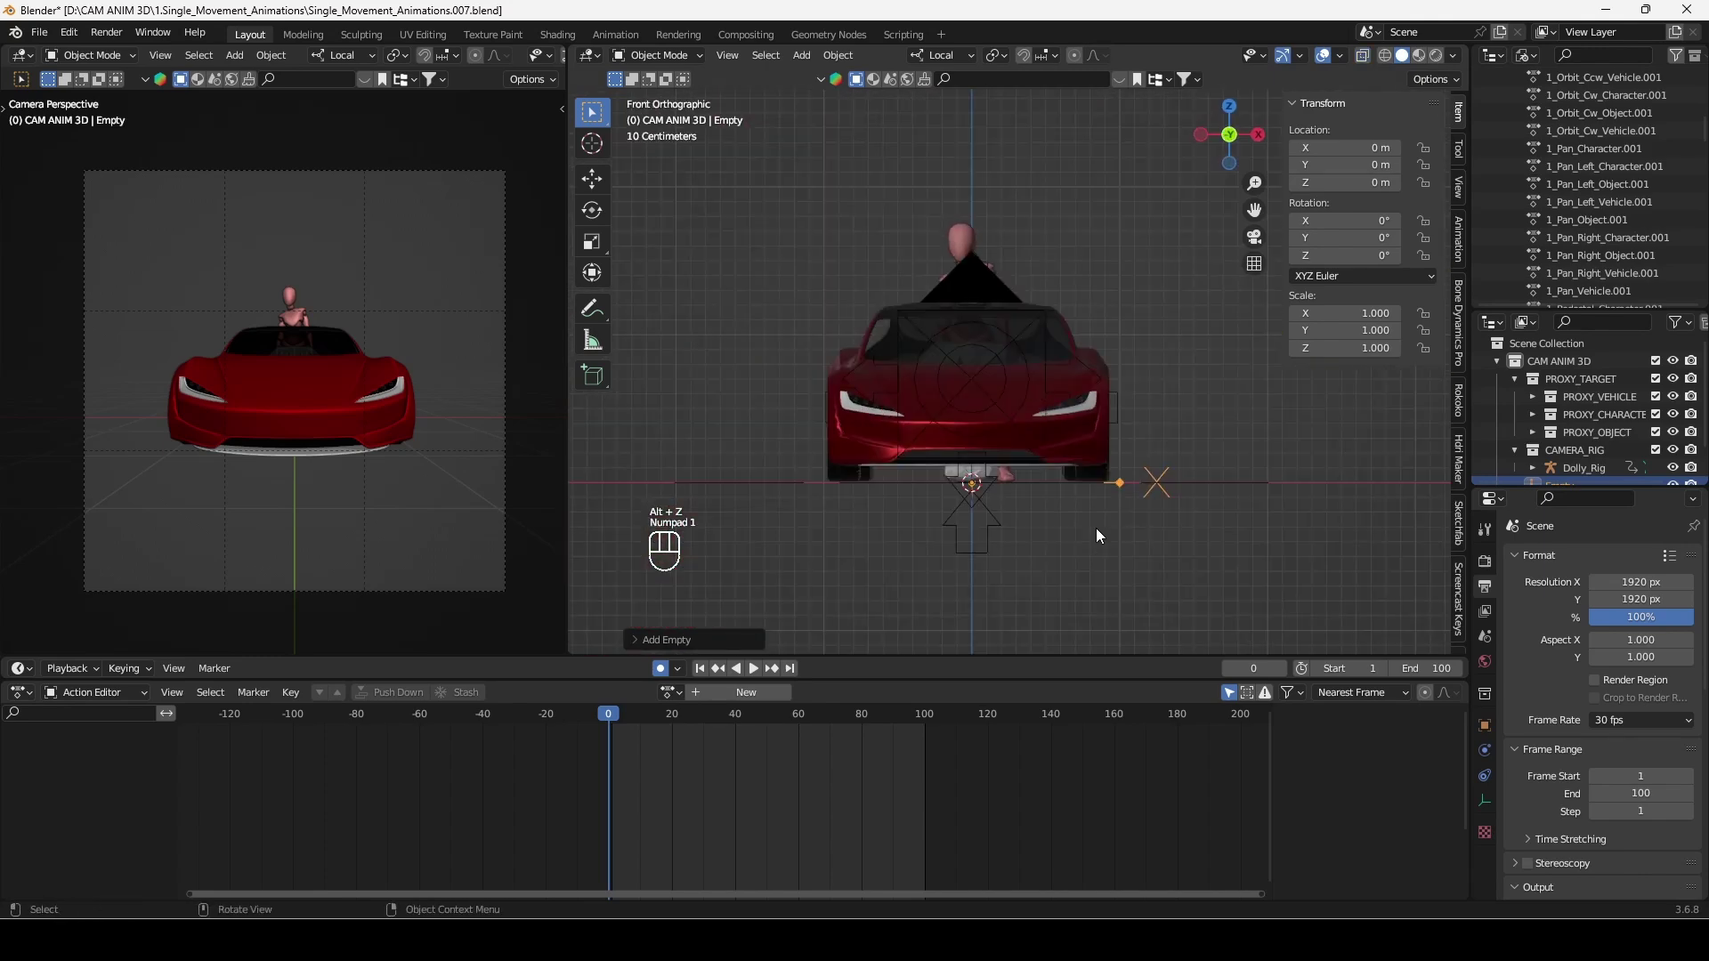
{"action": "key", "text": "shift"}
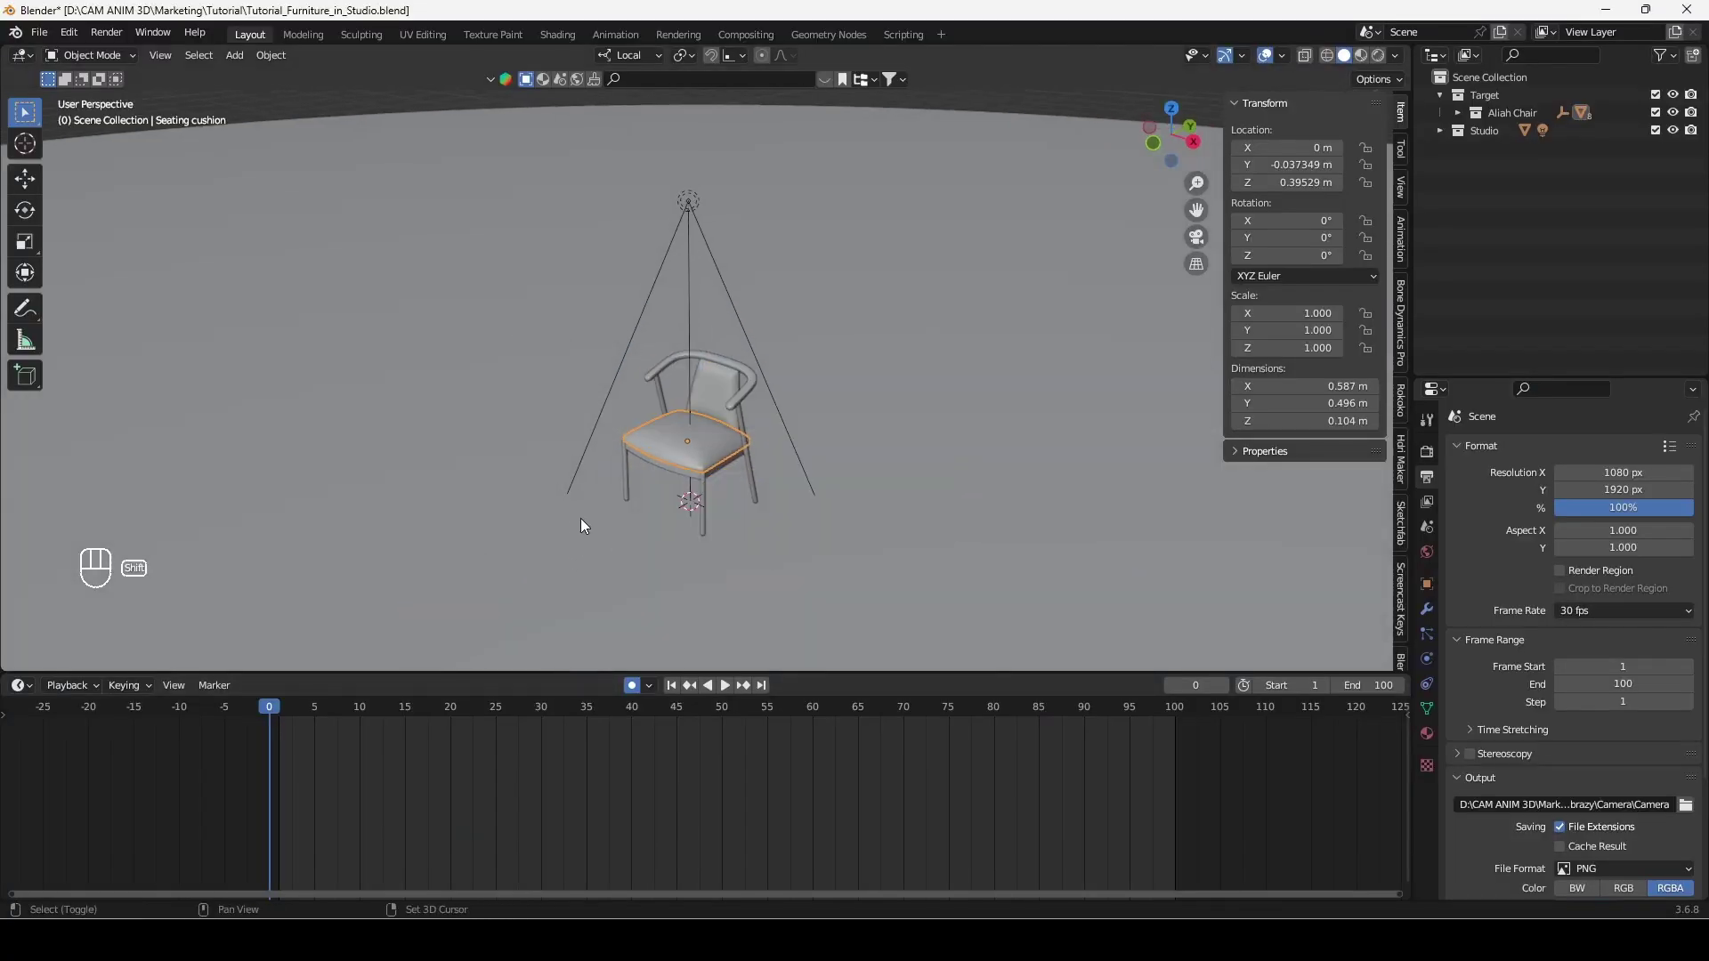
{"action": "middle_click_drag", "start_coordinate": [581, 518], "coordinate": [605, 515], "text": "shift"}
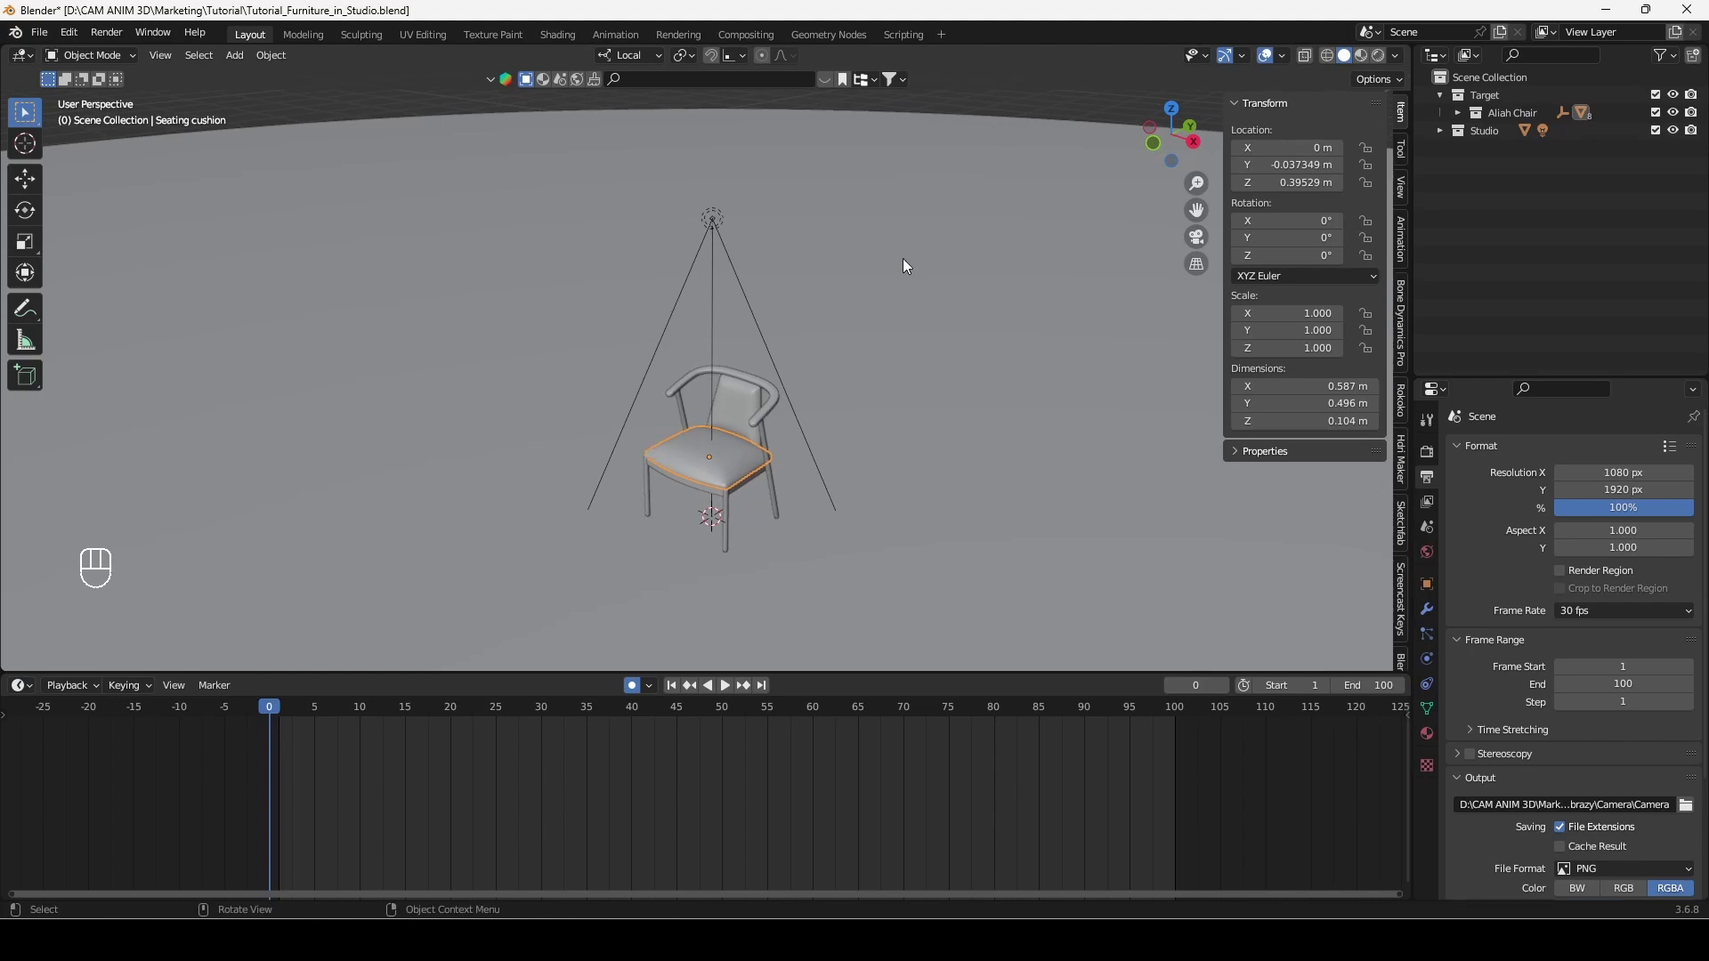
{"action": "left_click", "coordinate": [1378, 56]}
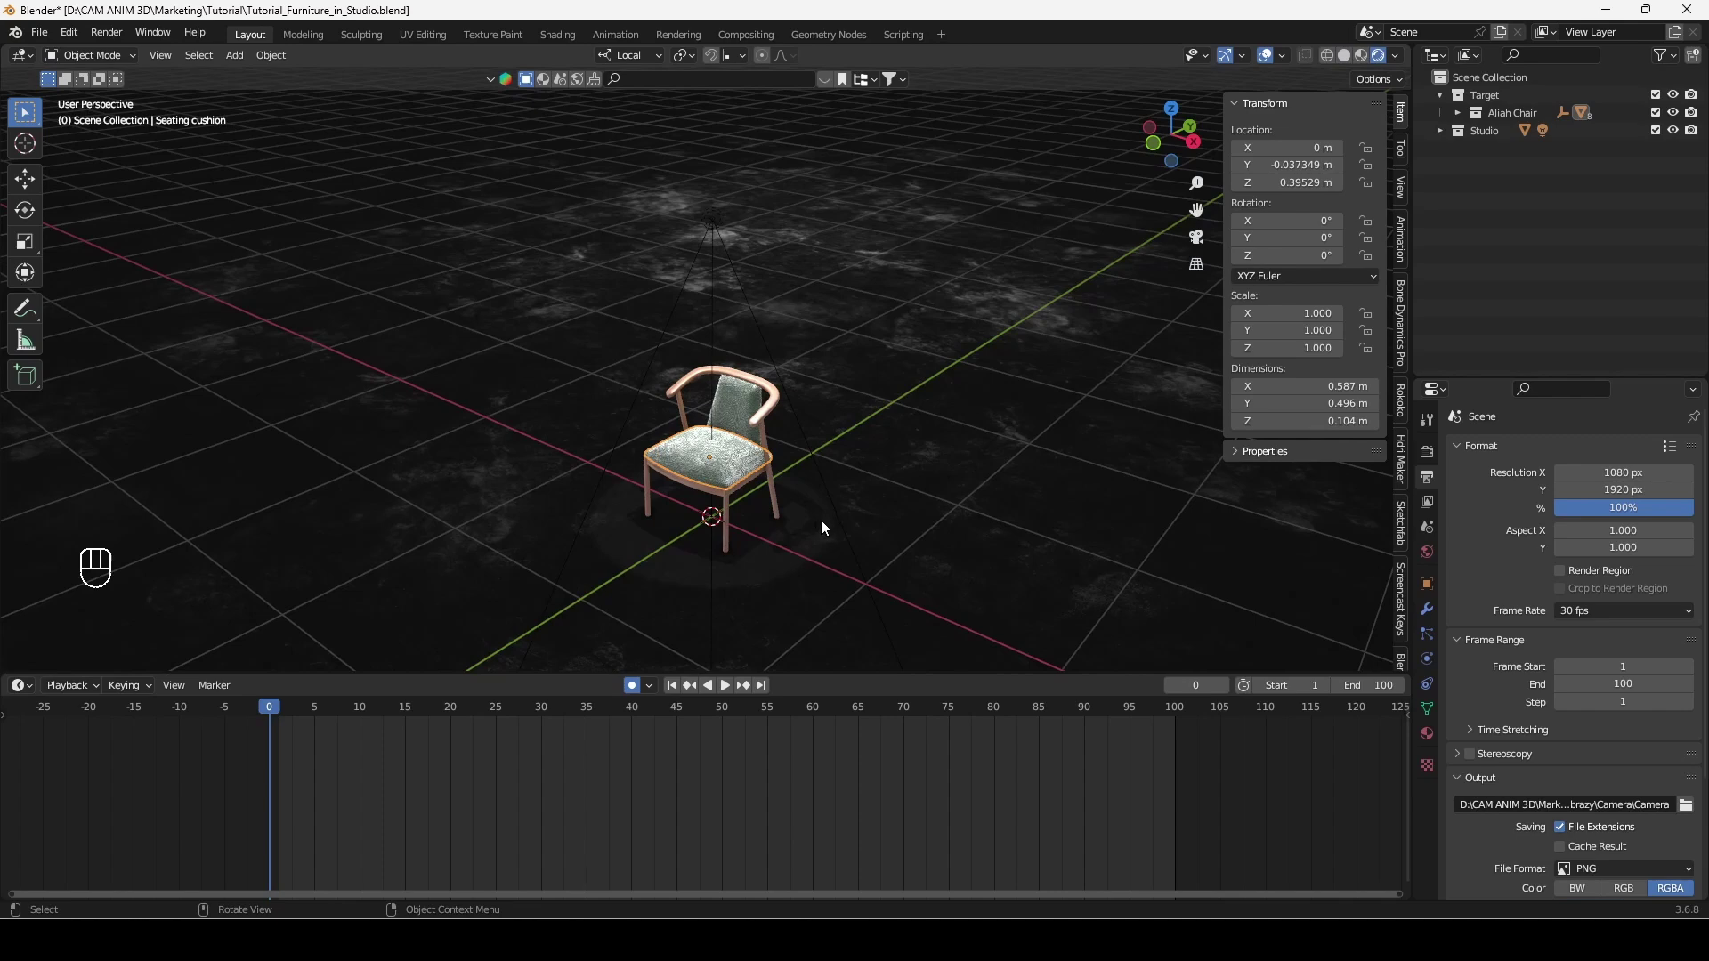
{"action": "middle_click_drag", "start_coordinate": [845, 520], "coordinate": [900, 579]}
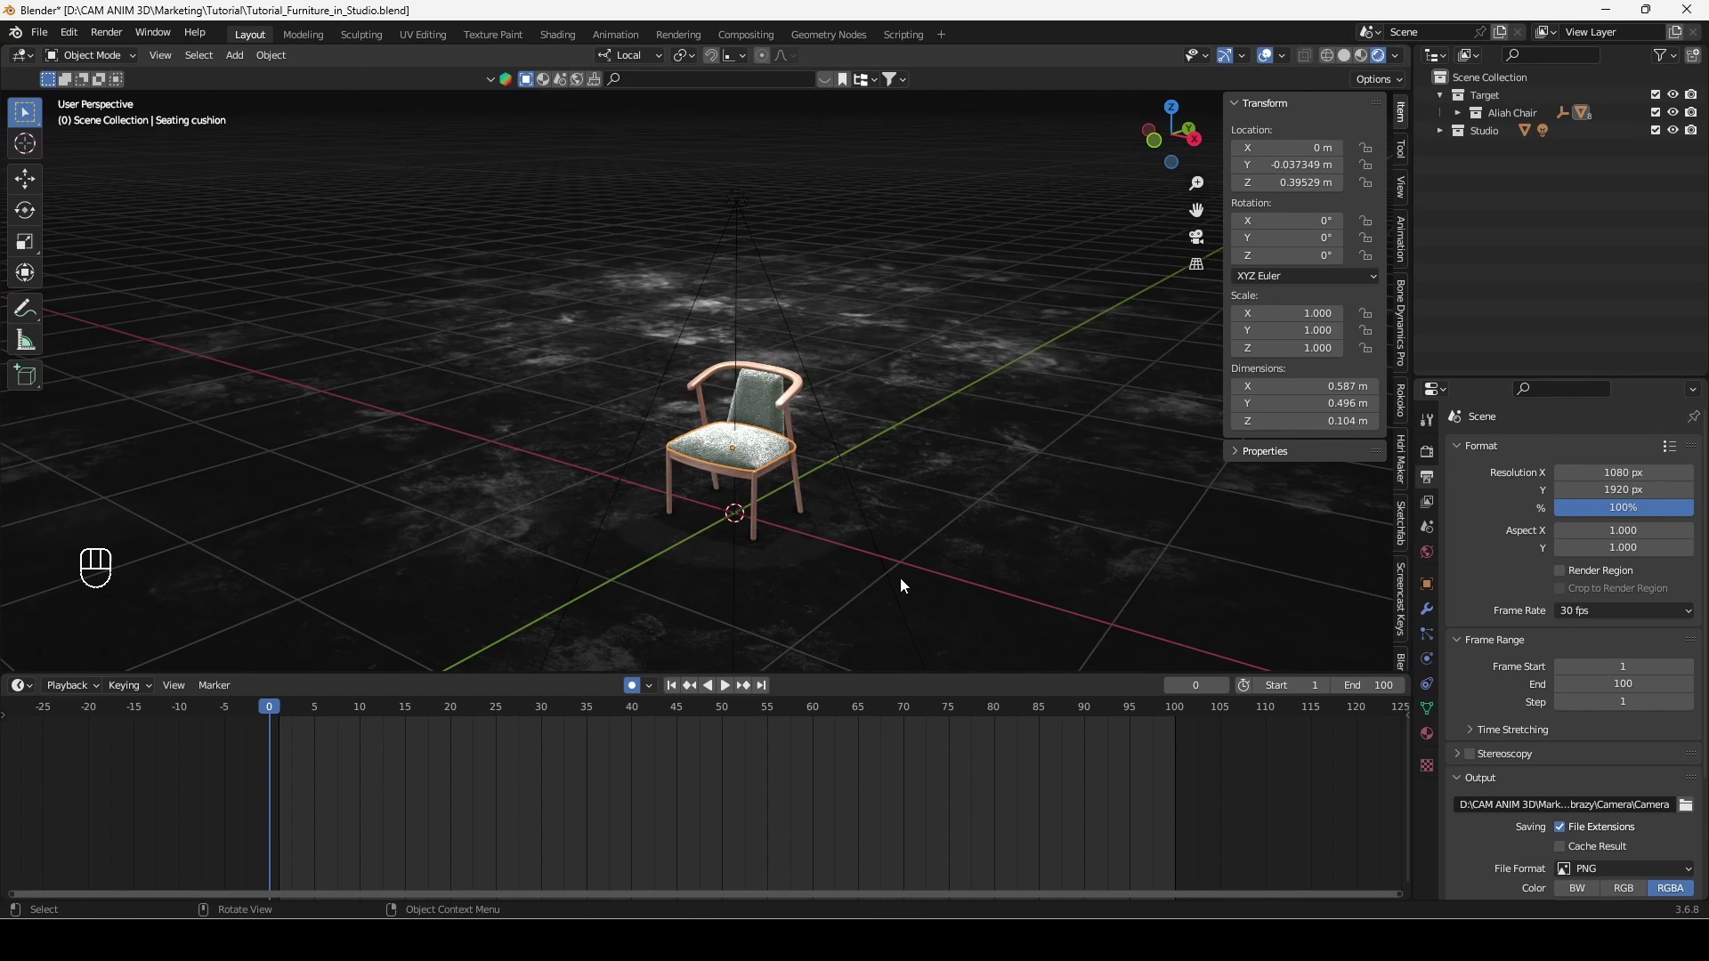
{"action": "middle_click_drag", "start_coordinate": [900, 579], "coordinate": [821, 477]}
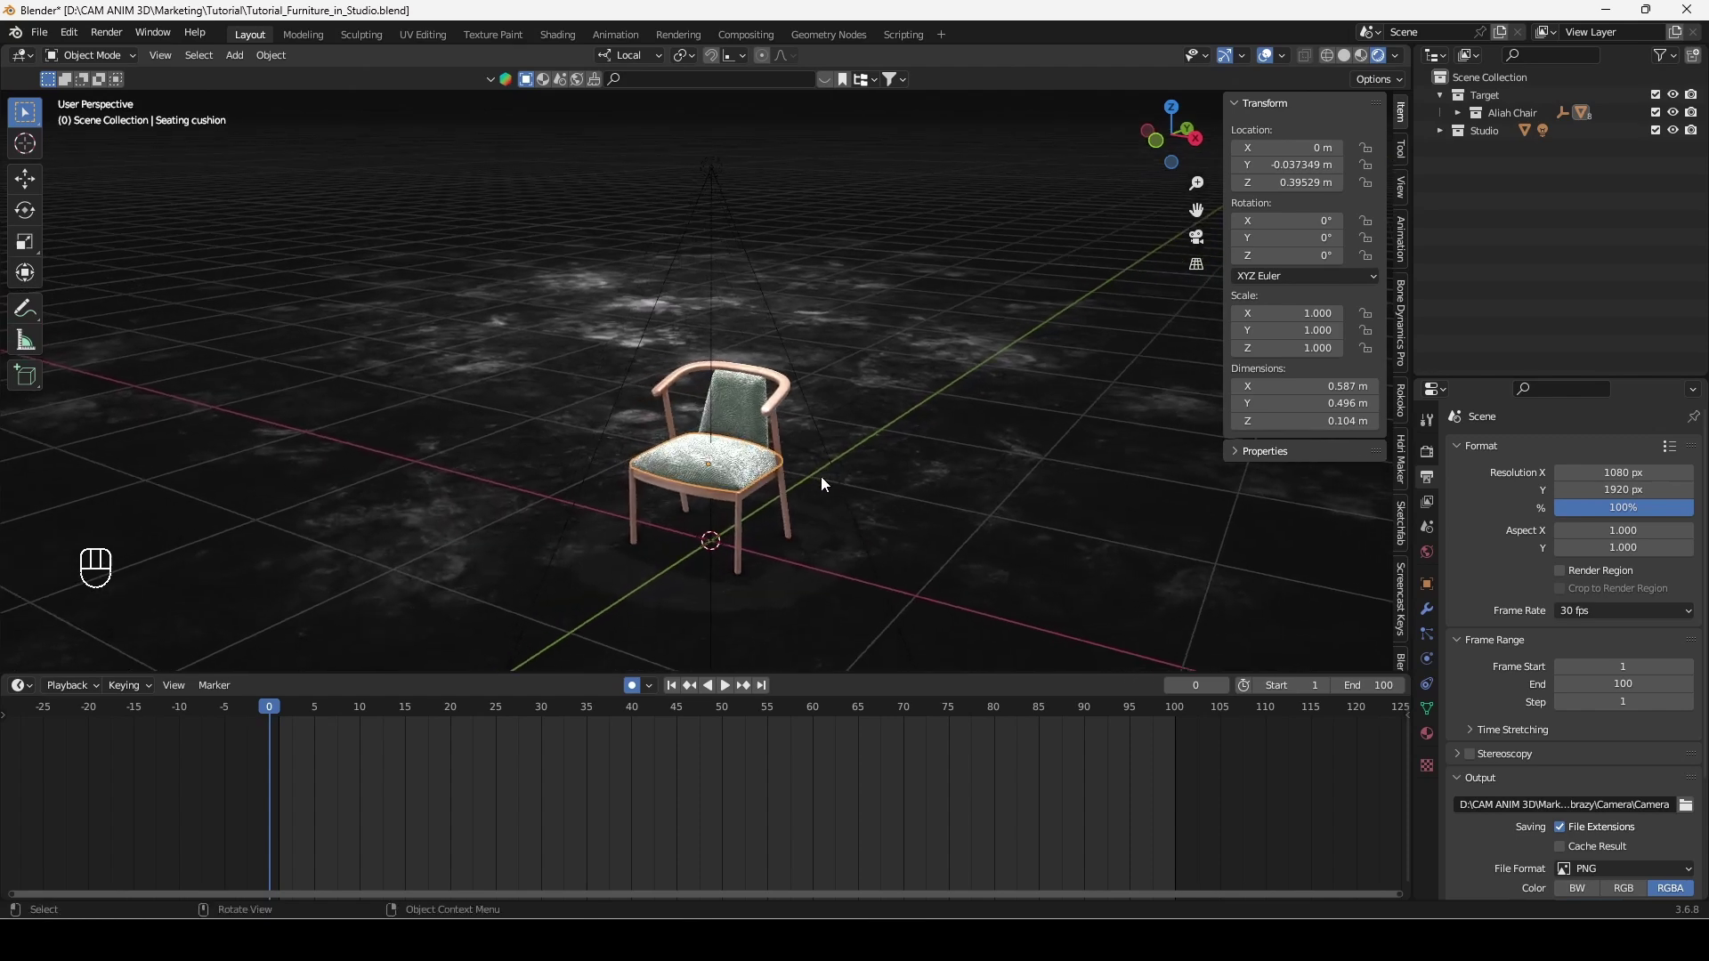
{"action": "key", "text": "KP_1"}
{"action": "middle_click_drag", "start_coordinate": [836, 402], "coordinate": [857, 355]}
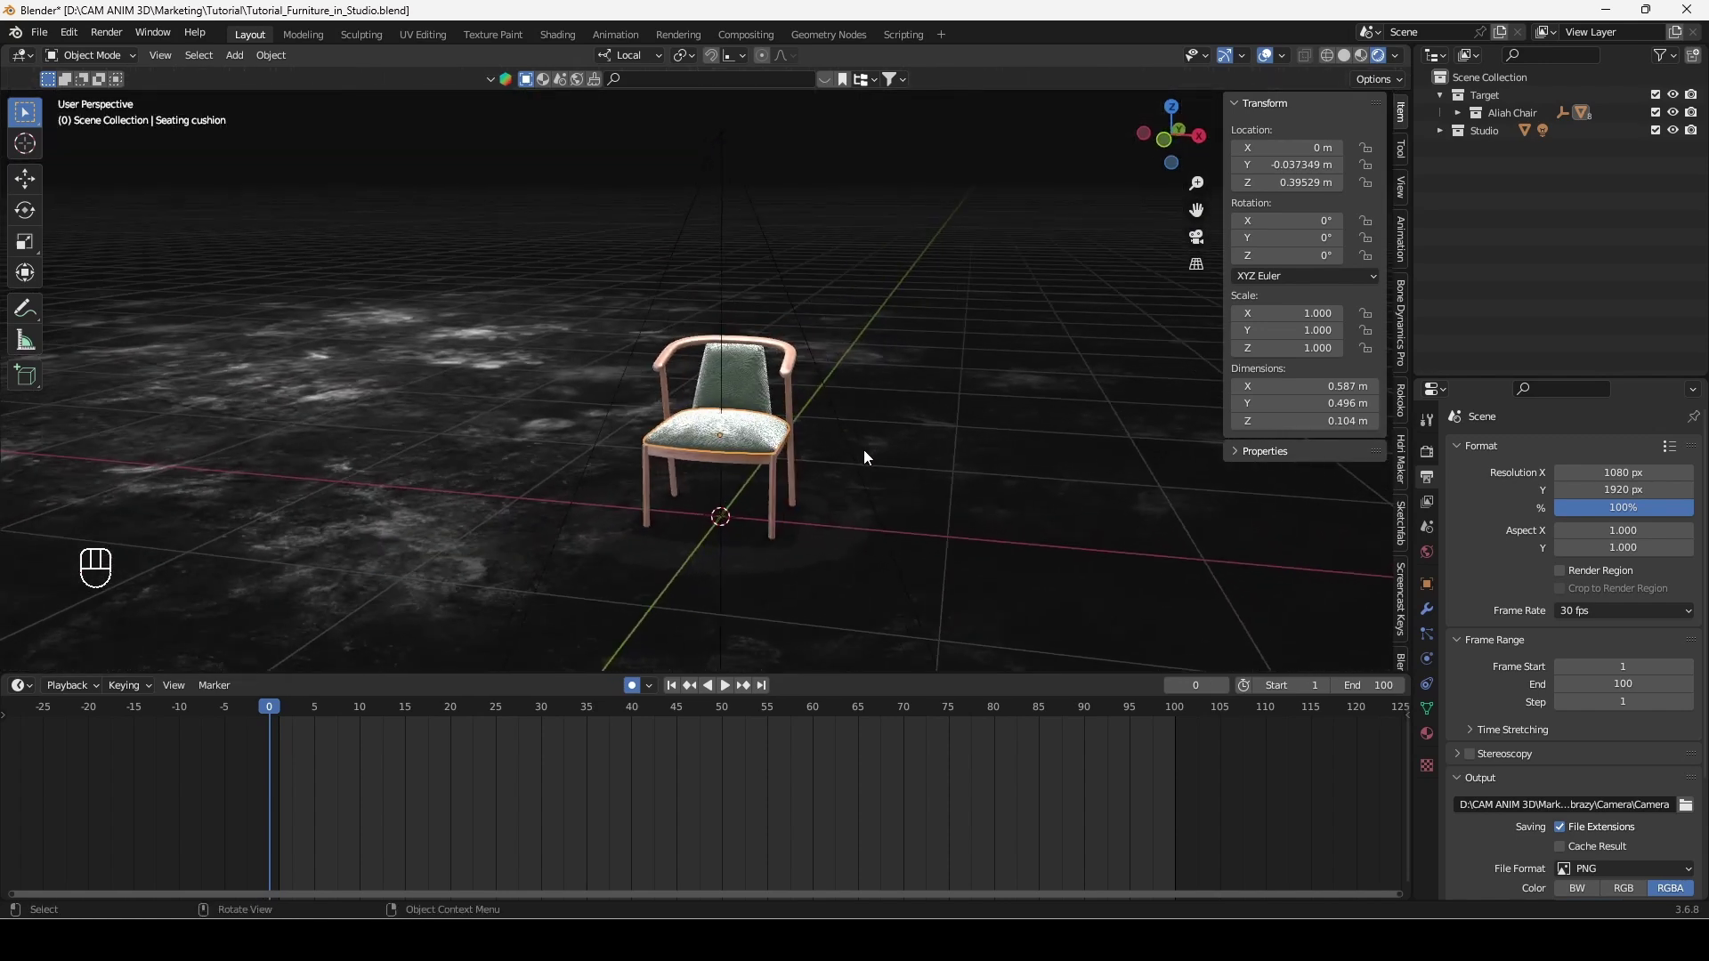
{"action": "key", "text": "KP_1"}
{"action": "middle_click_drag", "start_coordinate": [904, 439], "coordinate": [881, 459]}
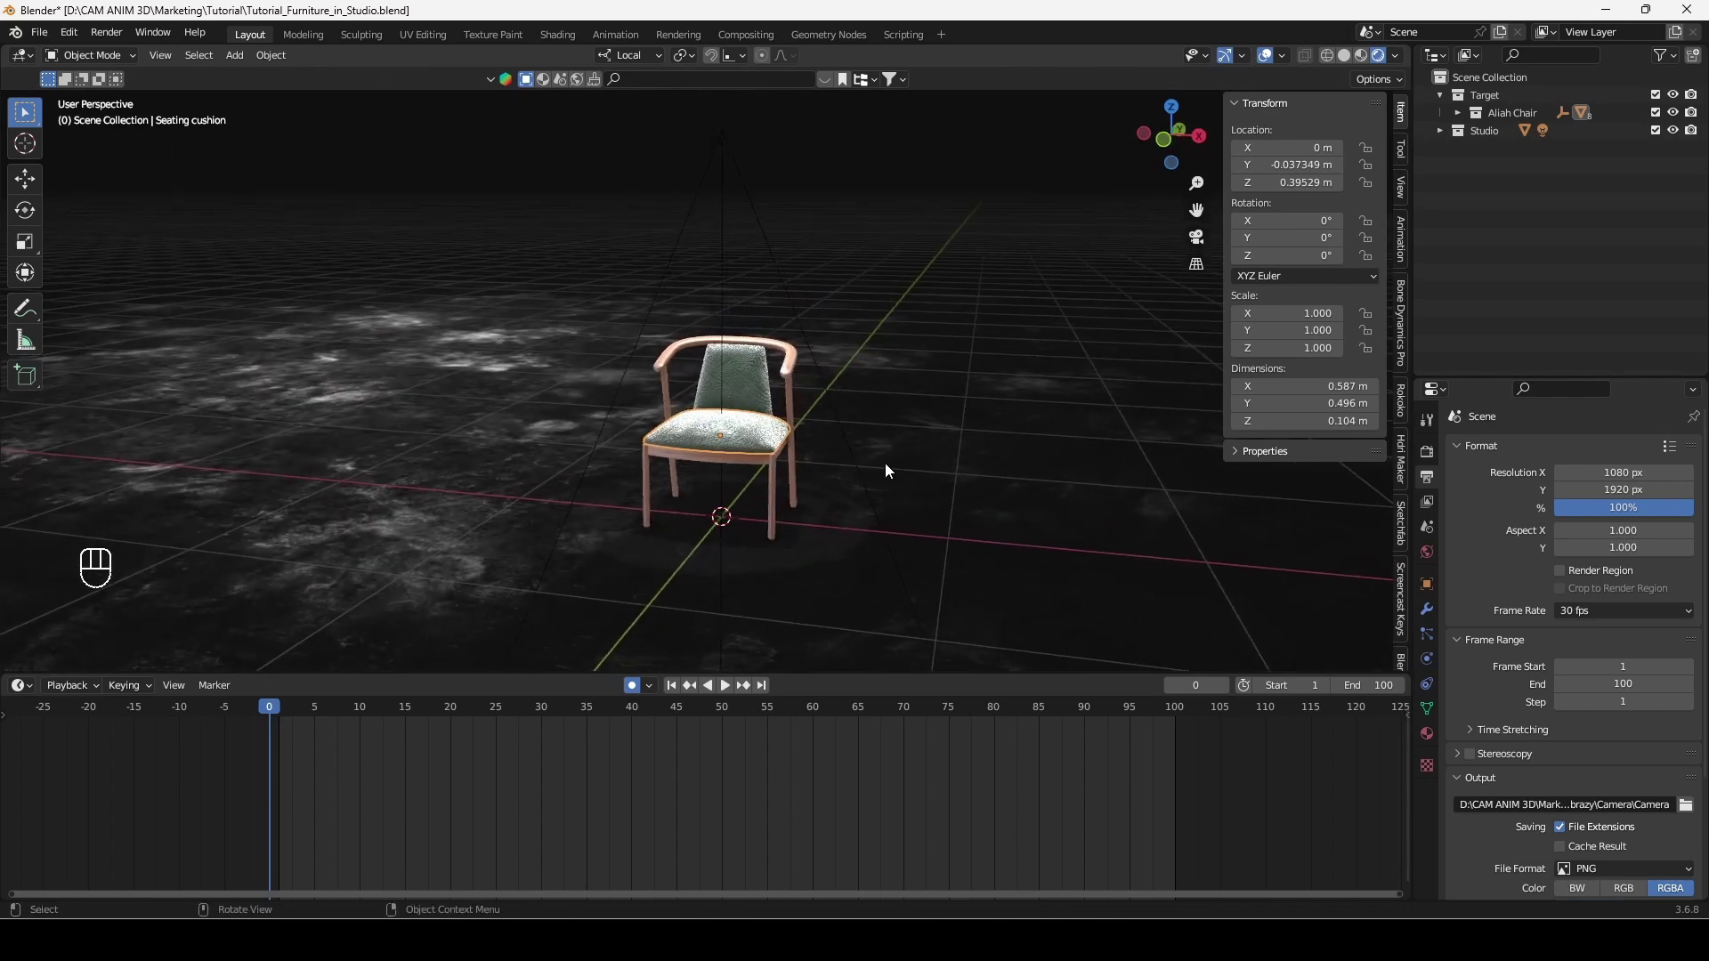
Enable the Camera: Add Camera Rigs add-on found by searching 'rig' in Preferences
{"action": "left_click", "coordinate": [74, 36]}
{"action": "left_click", "coordinate": [116, 287]}
{"action": "left_click", "coordinate": [513, 99]}
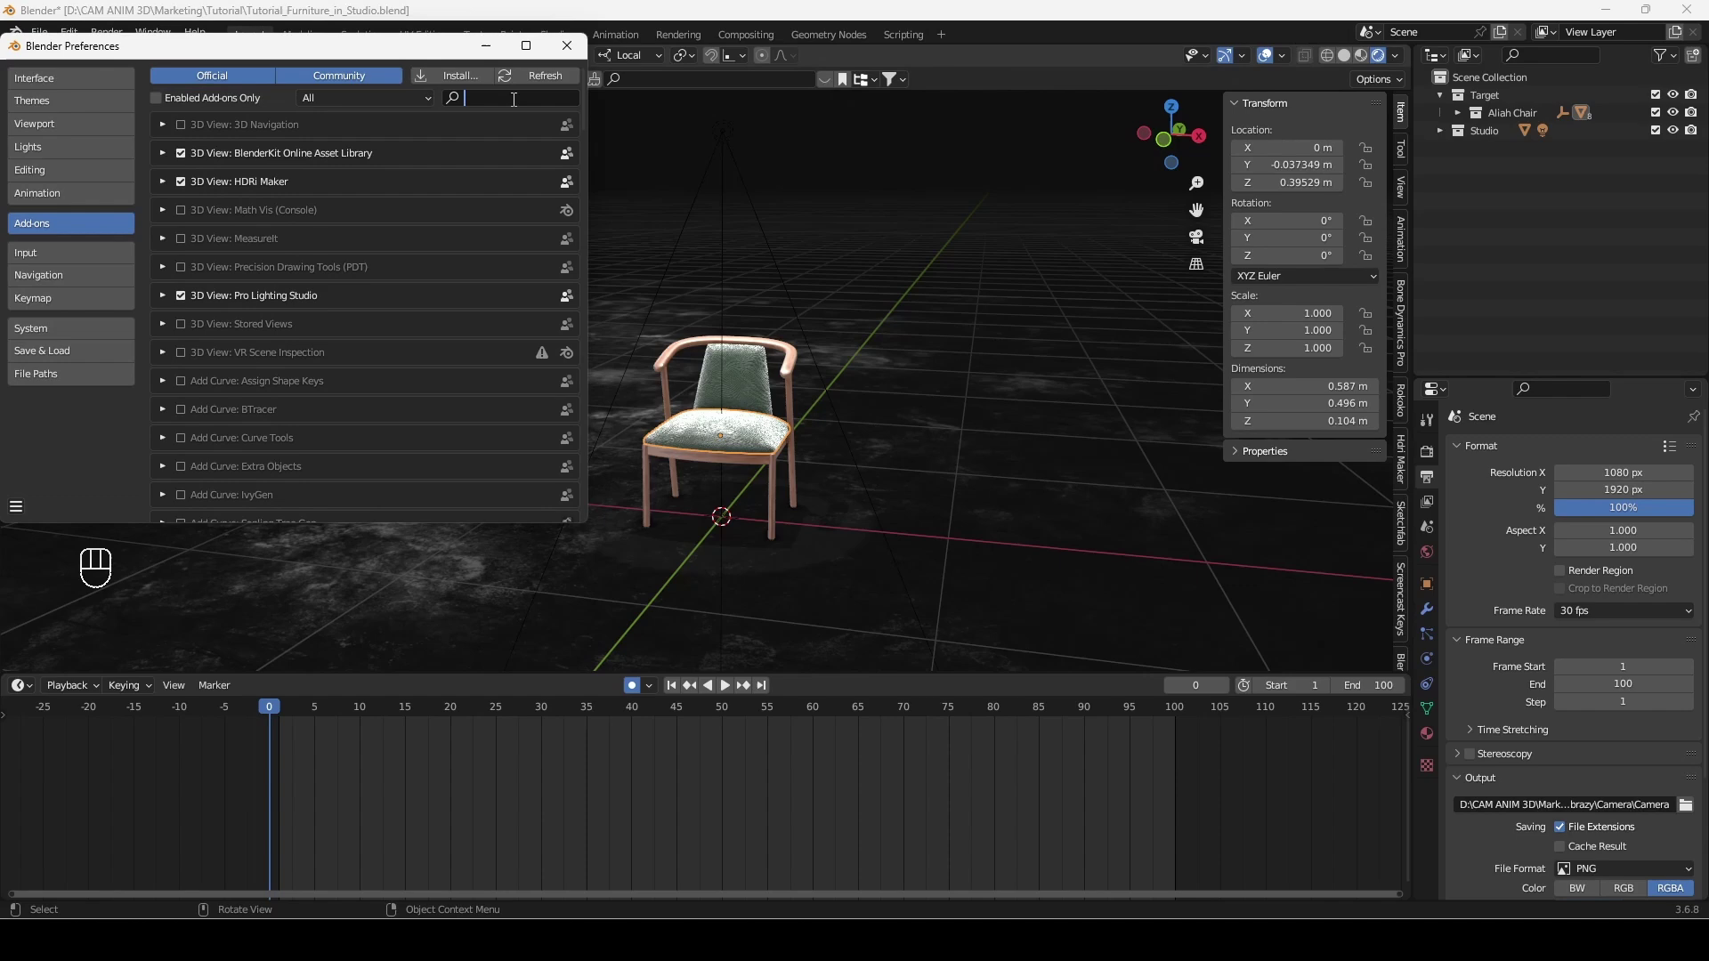
{"action": "type", "text": "rig"}
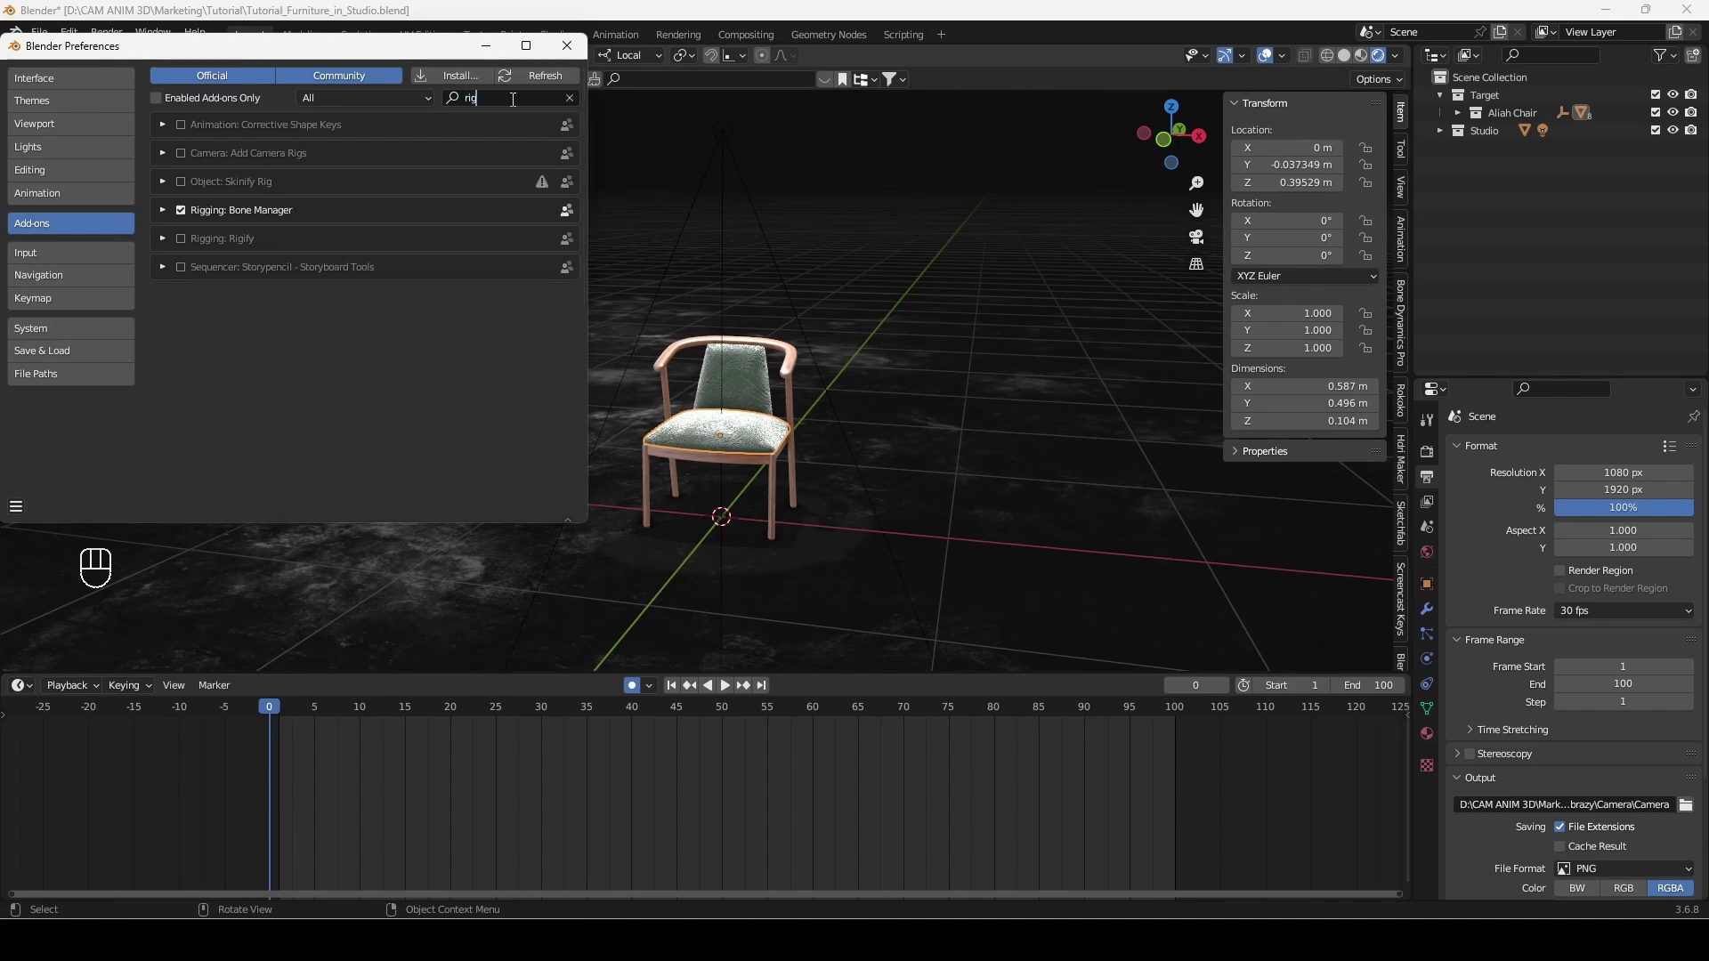
{"action": "left_click", "coordinate": [181, 154]}
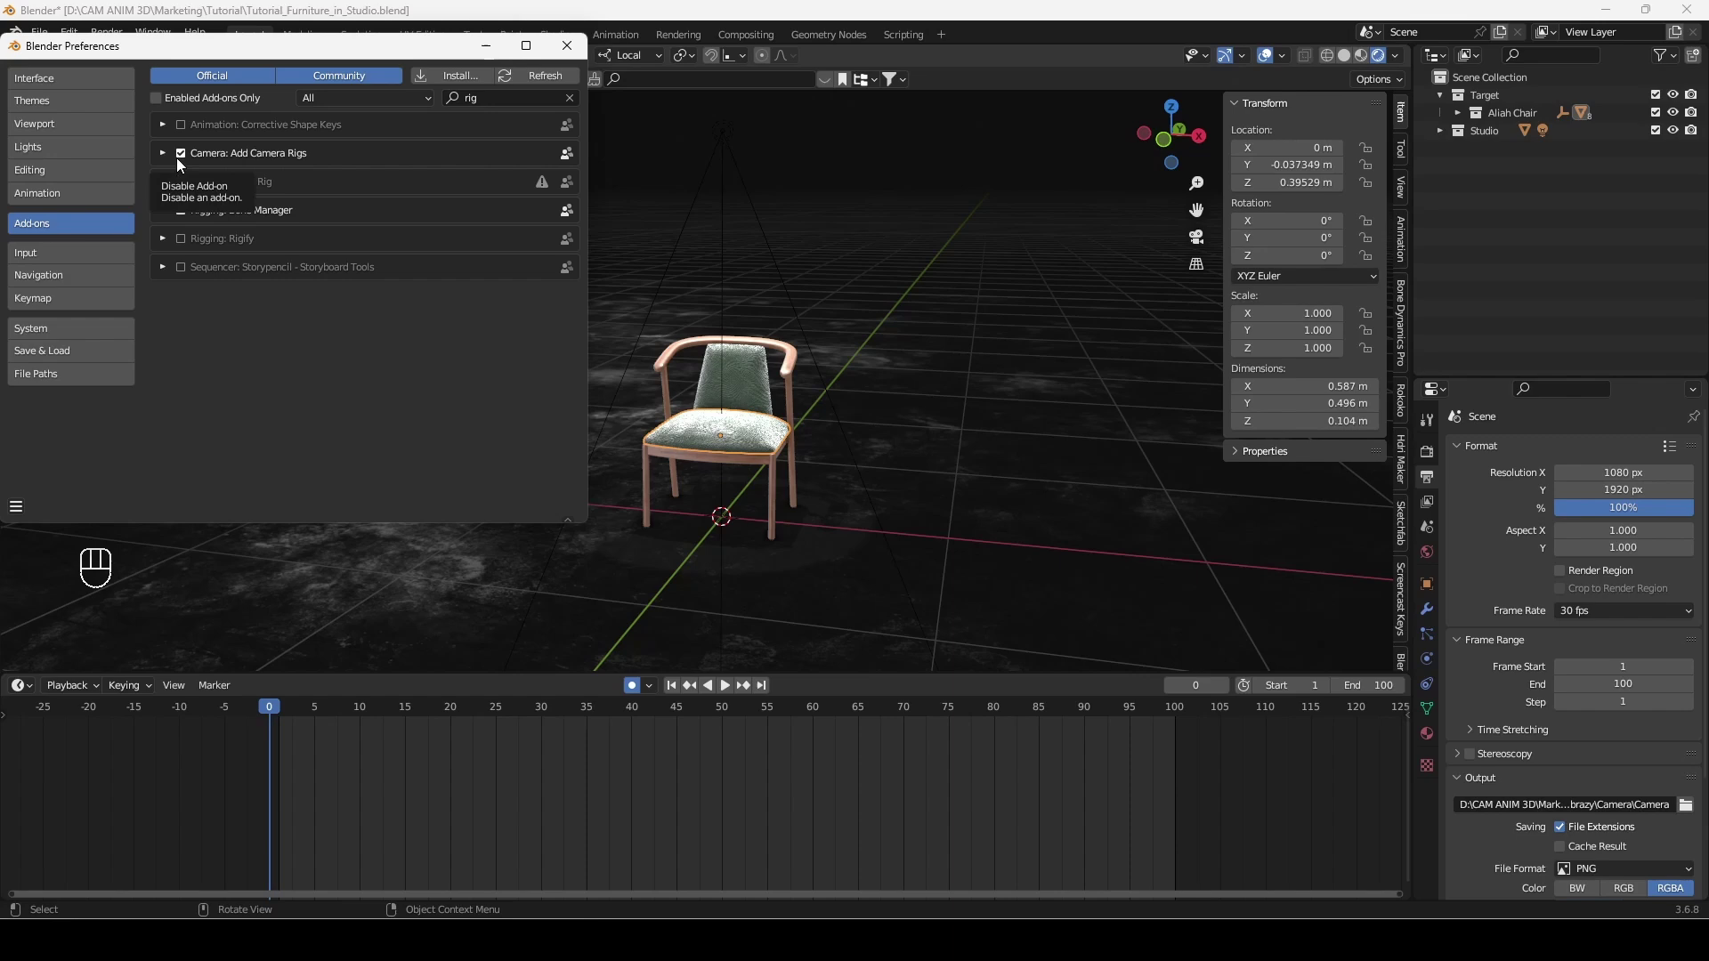
{"action": "left_click", "coordinate": [567, 45]}
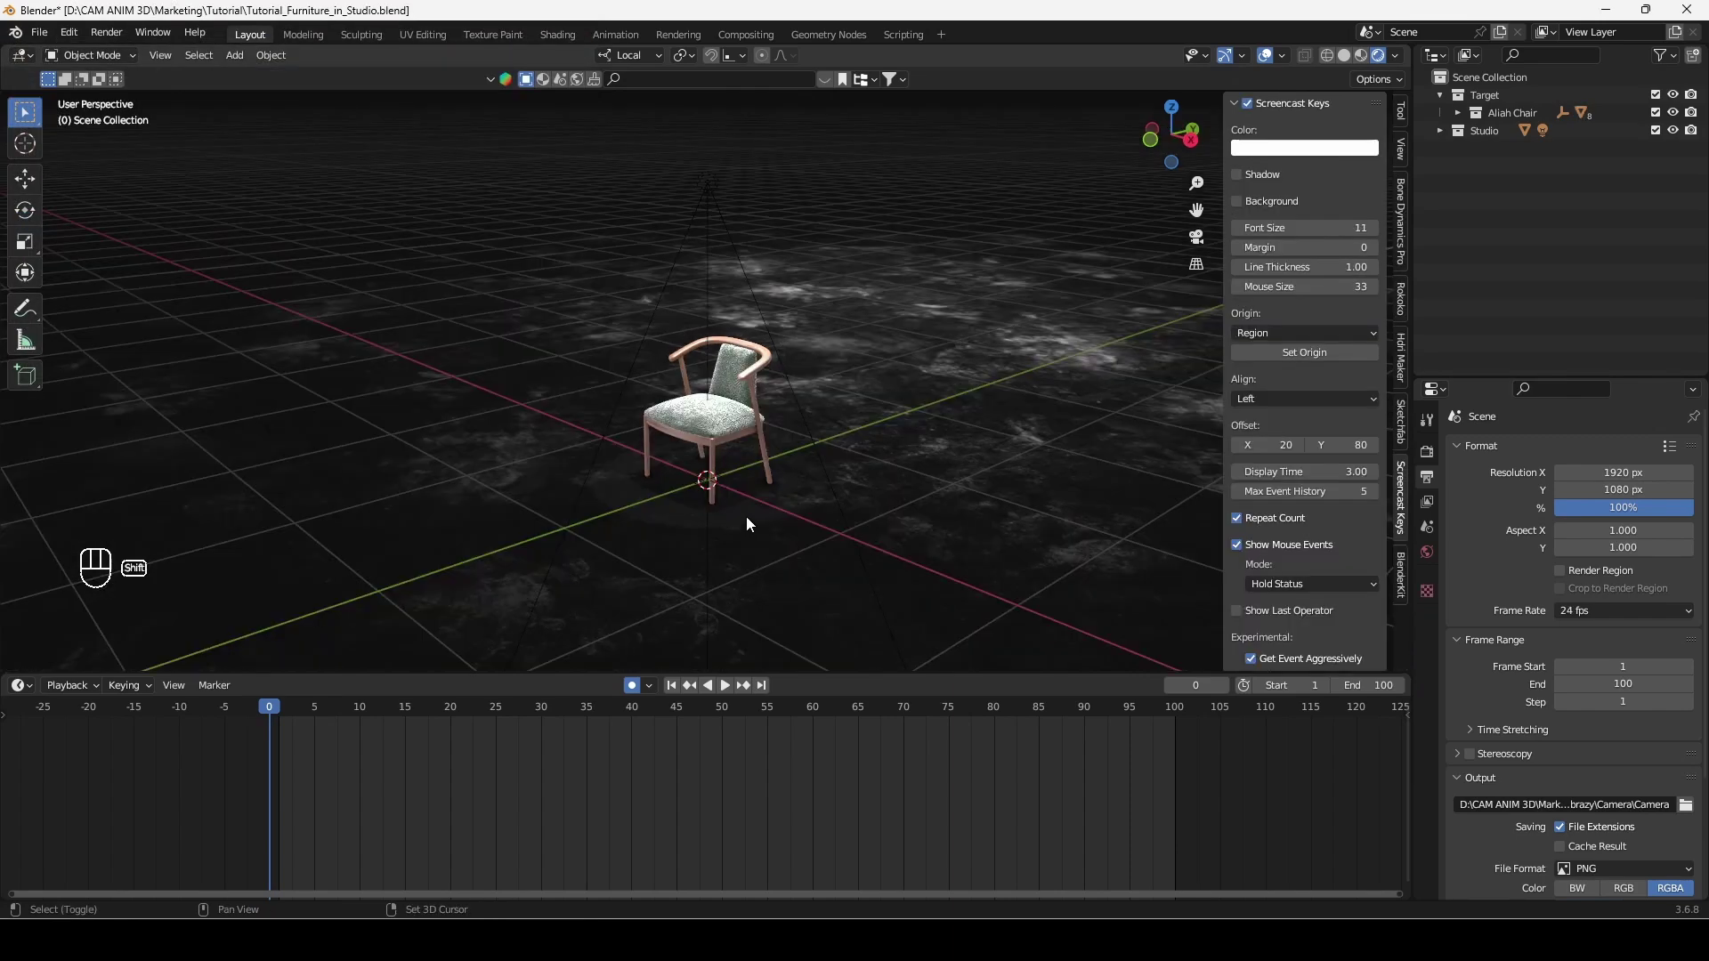
Add a Dolly Camera Rig from the Camera add menu and split off a left 3D view
{"action": "key", "text": "shift+a"}
{"action": "mouse_move", "coordinate": [745, 520]}
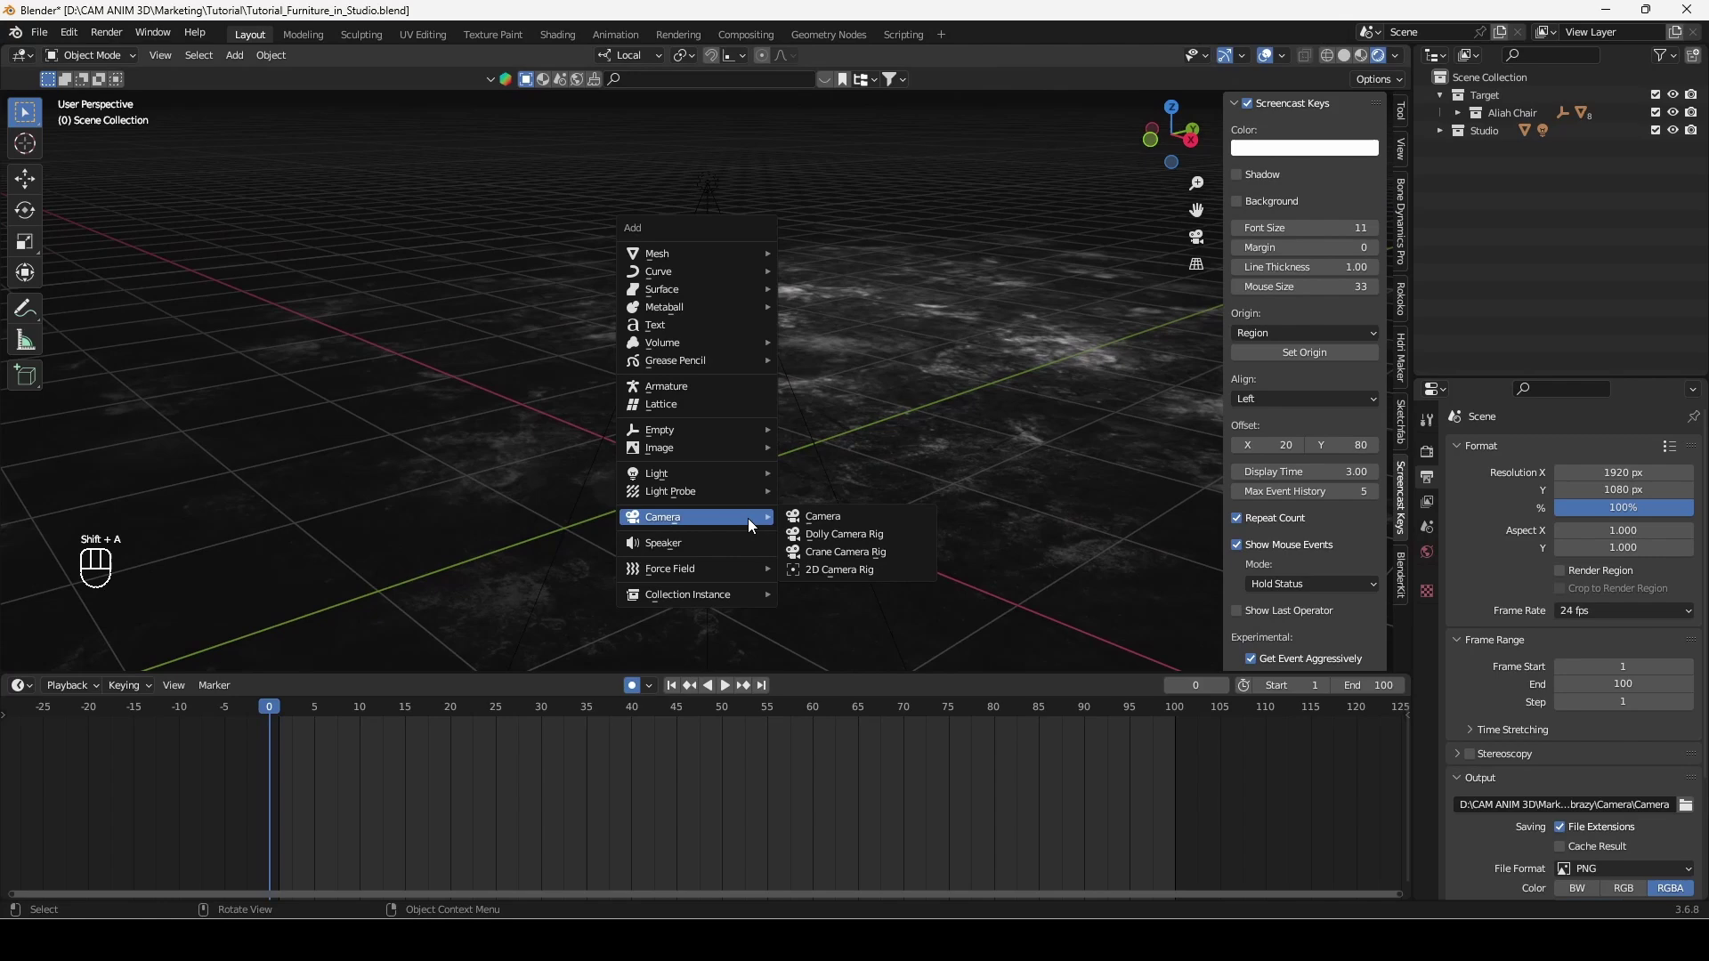
{"action": "left_click", "coordinate": [842, 539]}
{"action": "scroll", "coordinate": [845, 516], "scroll_direction": "down", "scroll_amount": 3}
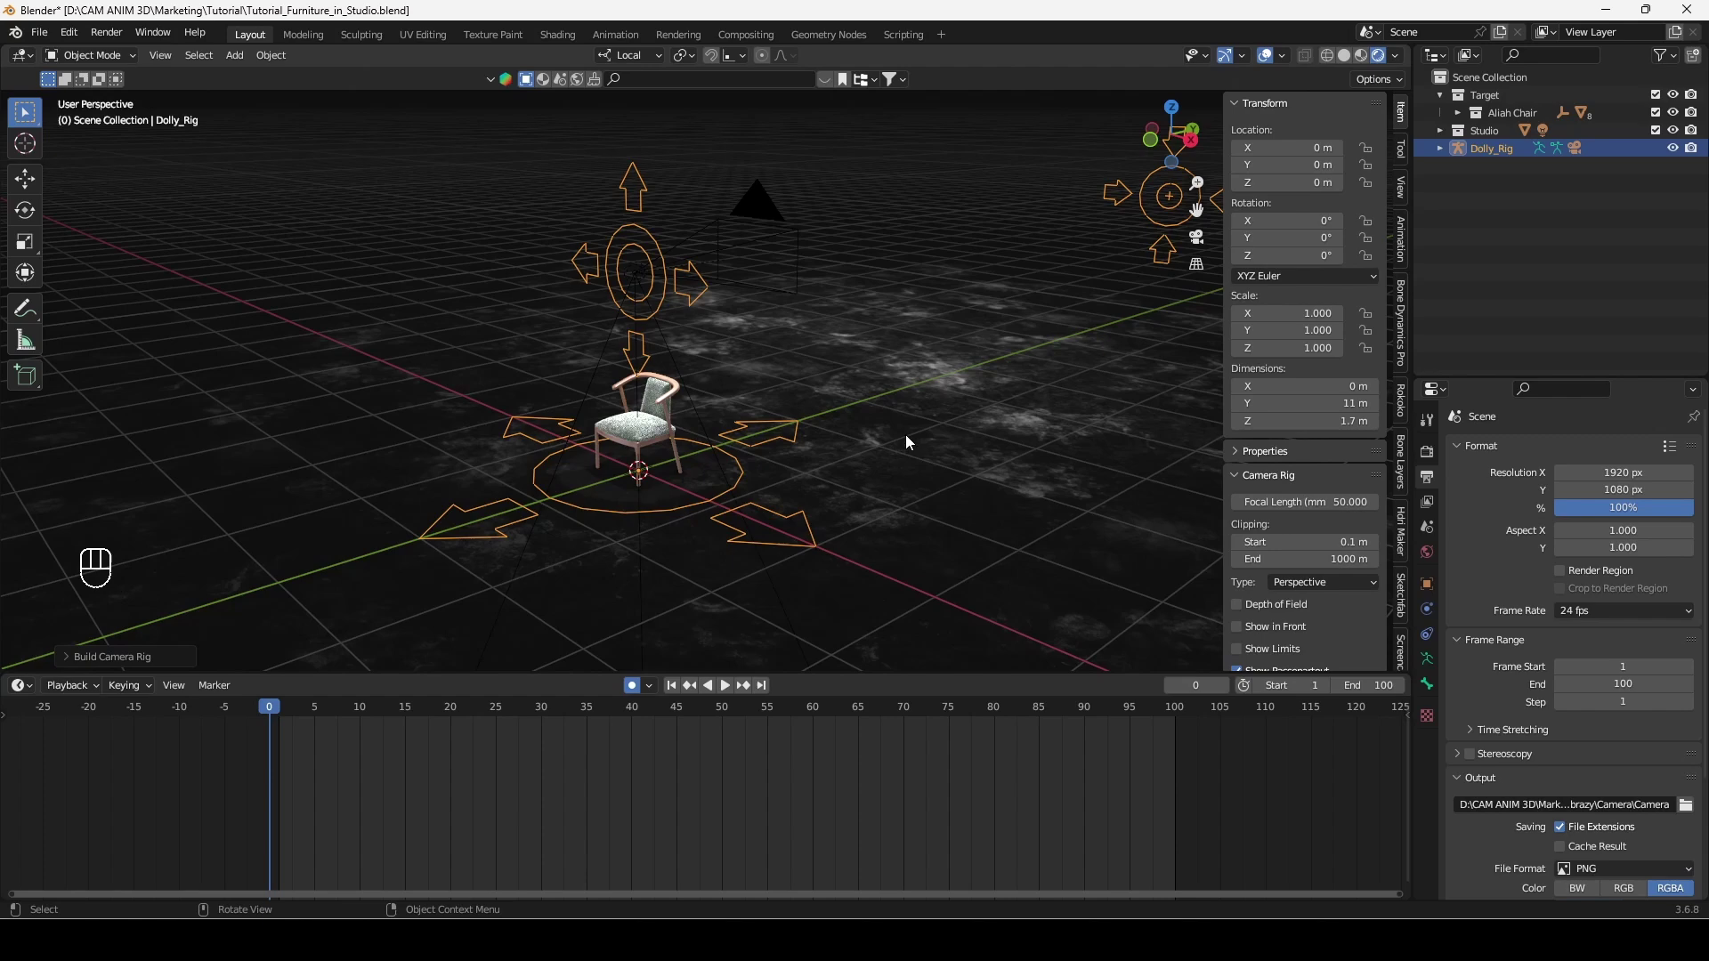
{"action": "middle_click_drag", "start_coordinate": [905, 434], "coordinate": [895, 404]}
{"action": "left_click_drag", "start_coordinate": [7, 53], "coordinate": [489, 53]}
Hide the left view's tool and side panels and look through the rig camera
{"action": "key", "text": "t"}
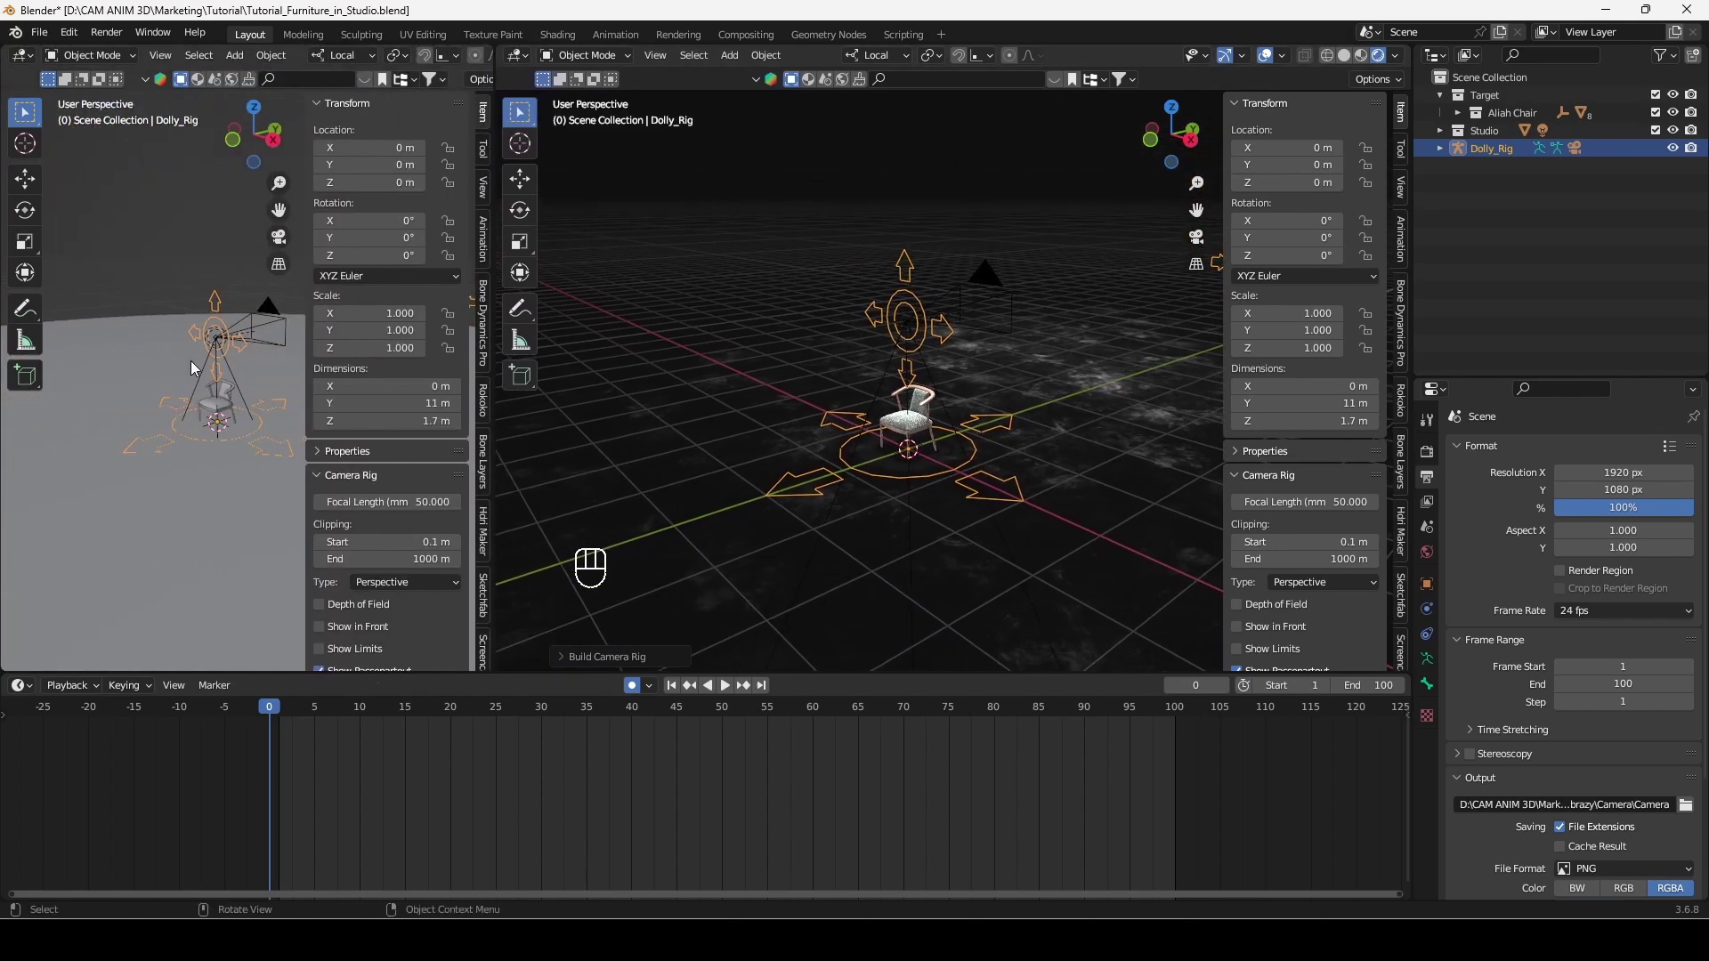
{"action": "key", "text": "n"}
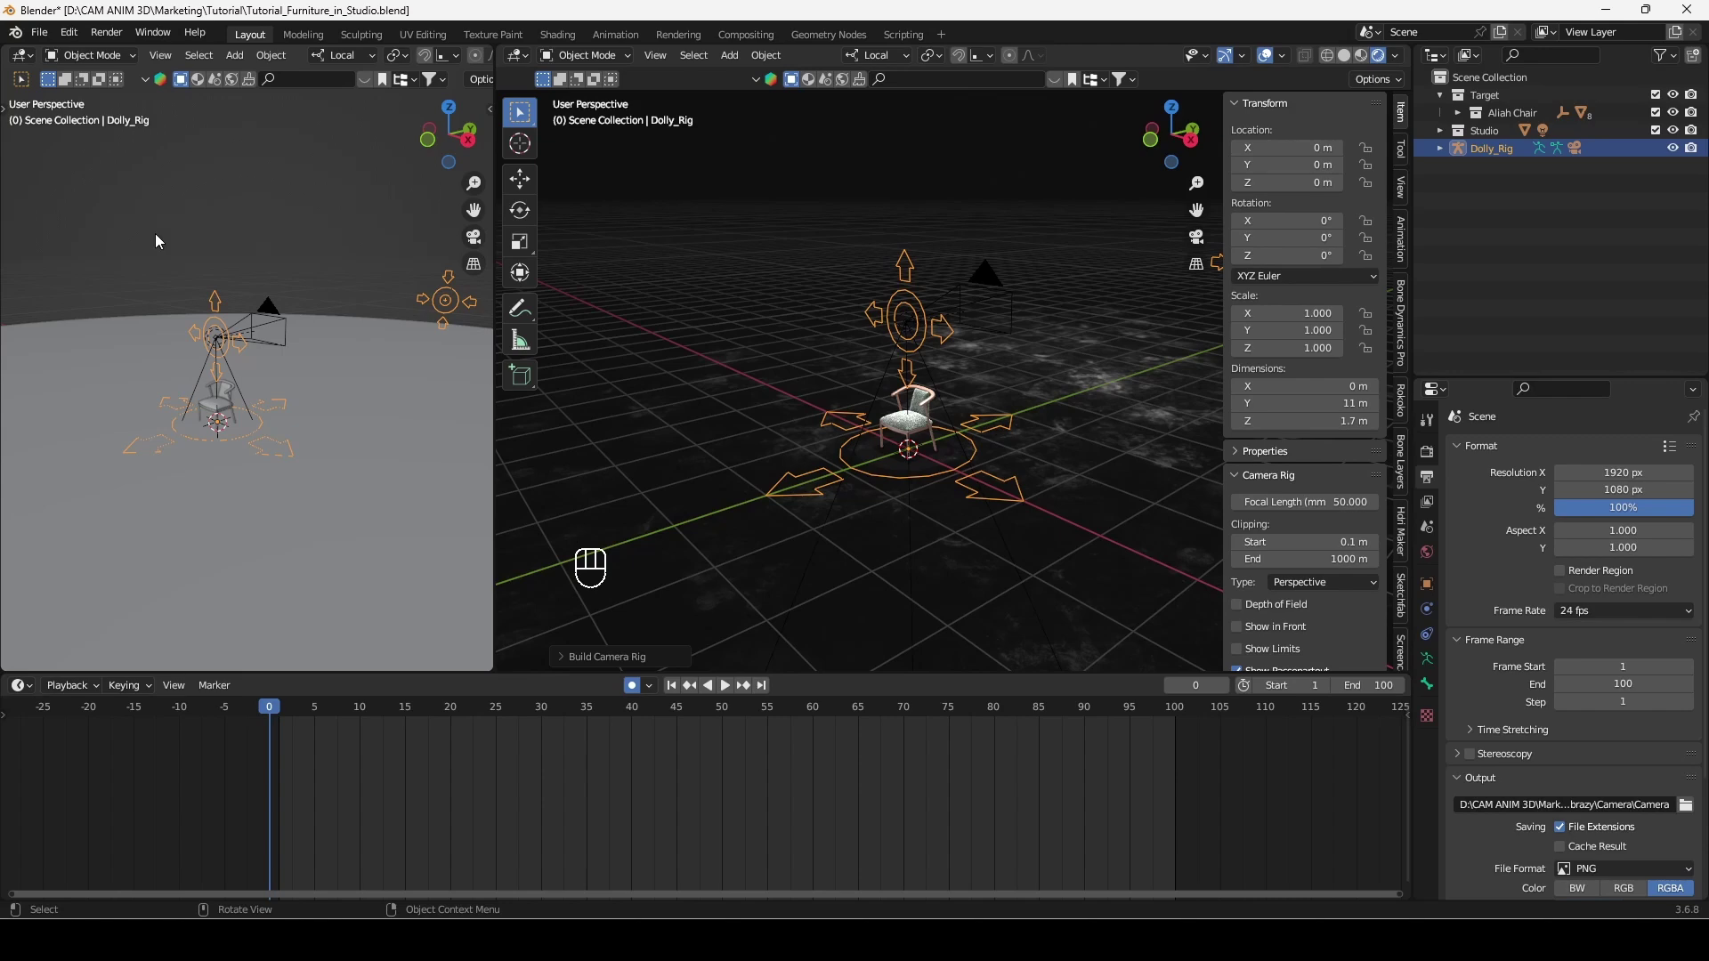
{"action": "key", "text": "KP_0"}
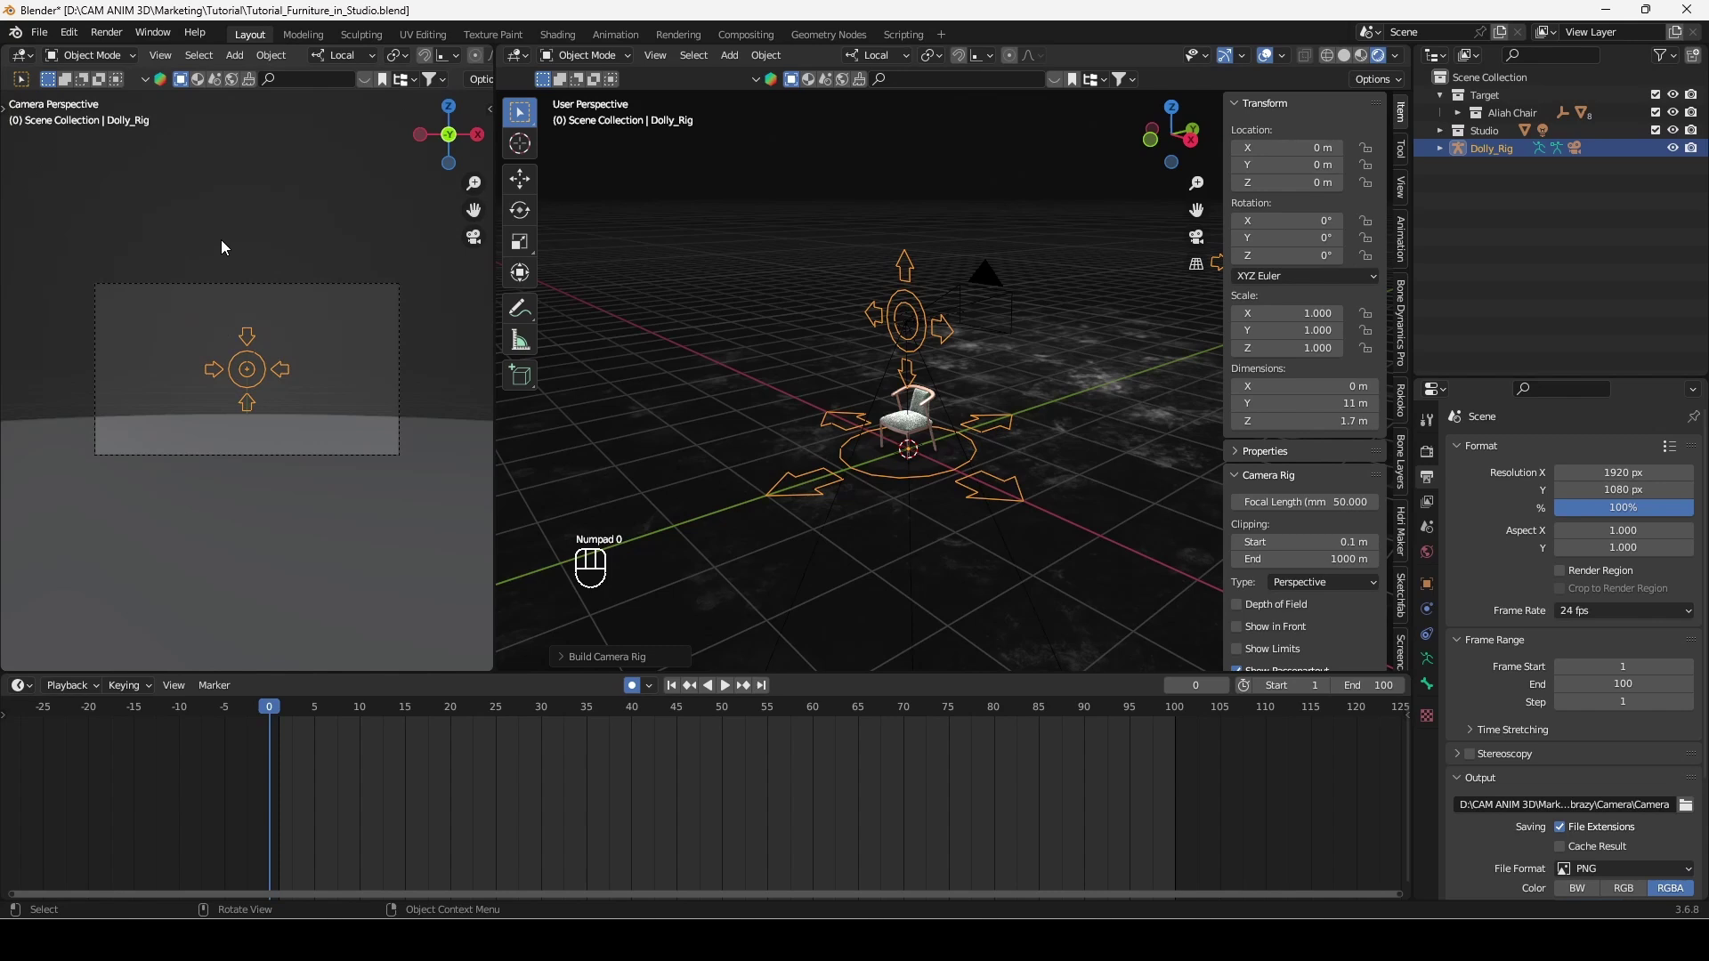
{"action": "scroll", "coordinate": [427, 59], "scroll_direction": "down", "scroll_amount": 3}
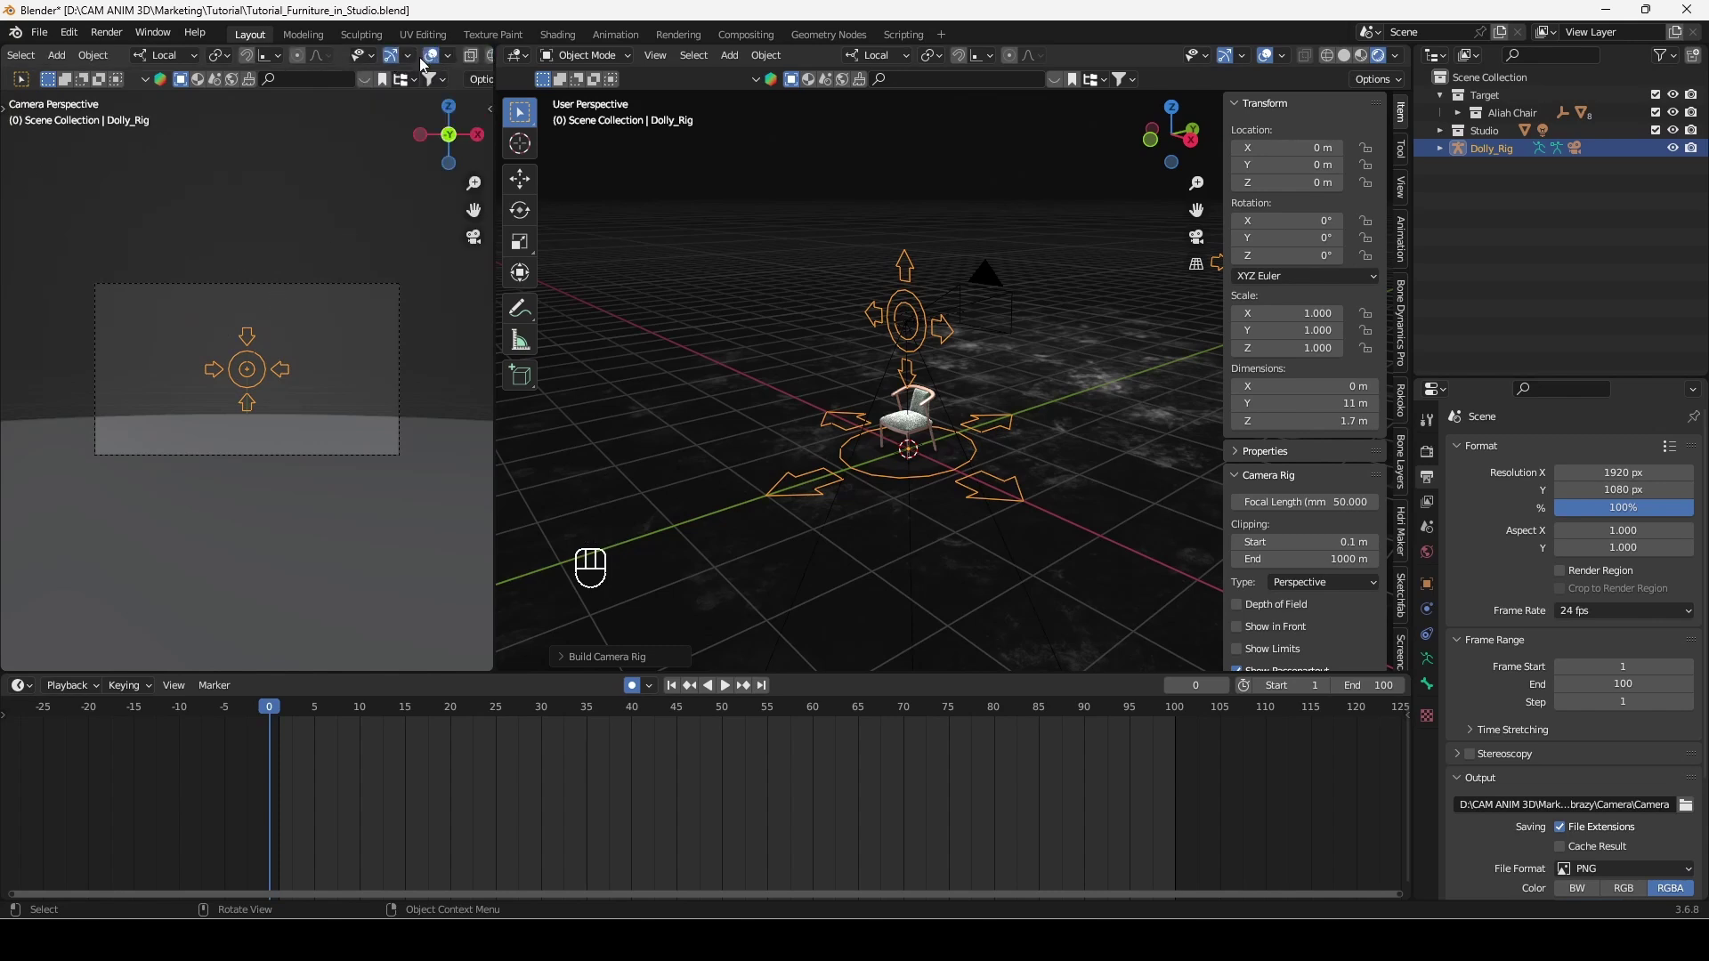
Turn off gizmos and overlays in the left view and switch it to Rendered shading
{"action": "left_click", "coordinate": [390, 61]}
{"action": "left_click", "coordinate": [431, 57]}
{"action": "scroll", "coordinate": [436, 61], "scroll_direction": "down", "scroll_amount": 2}
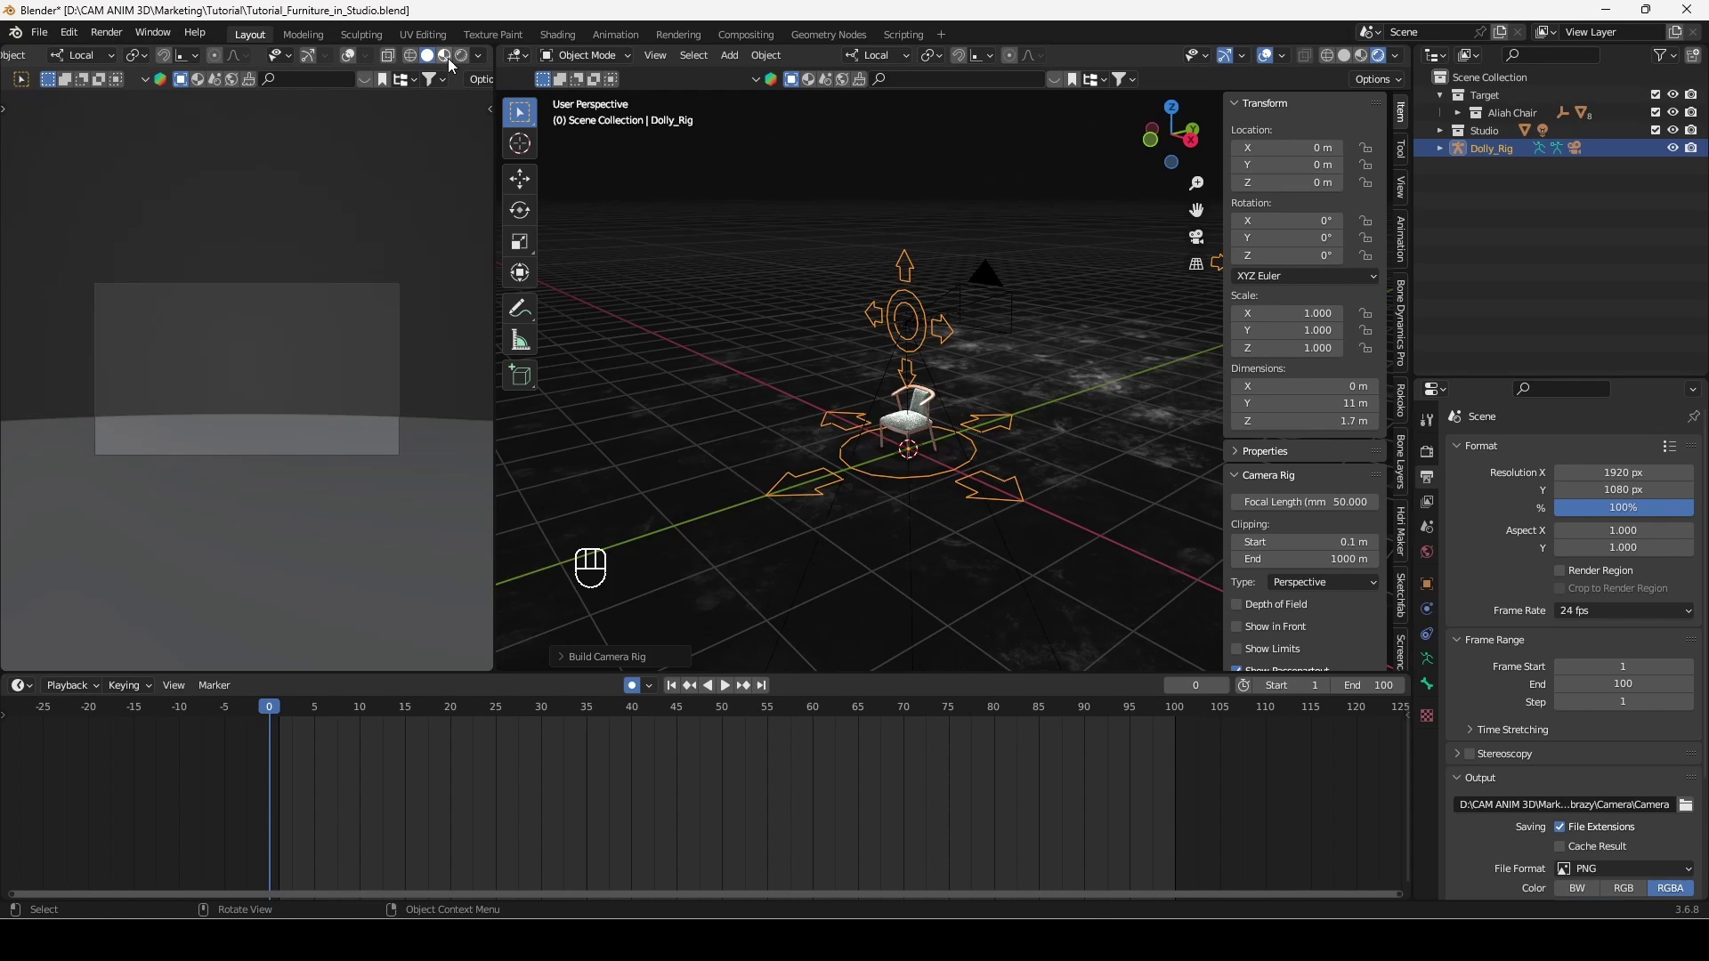
{"action": "left_click", "coordinate": [463, 55]}
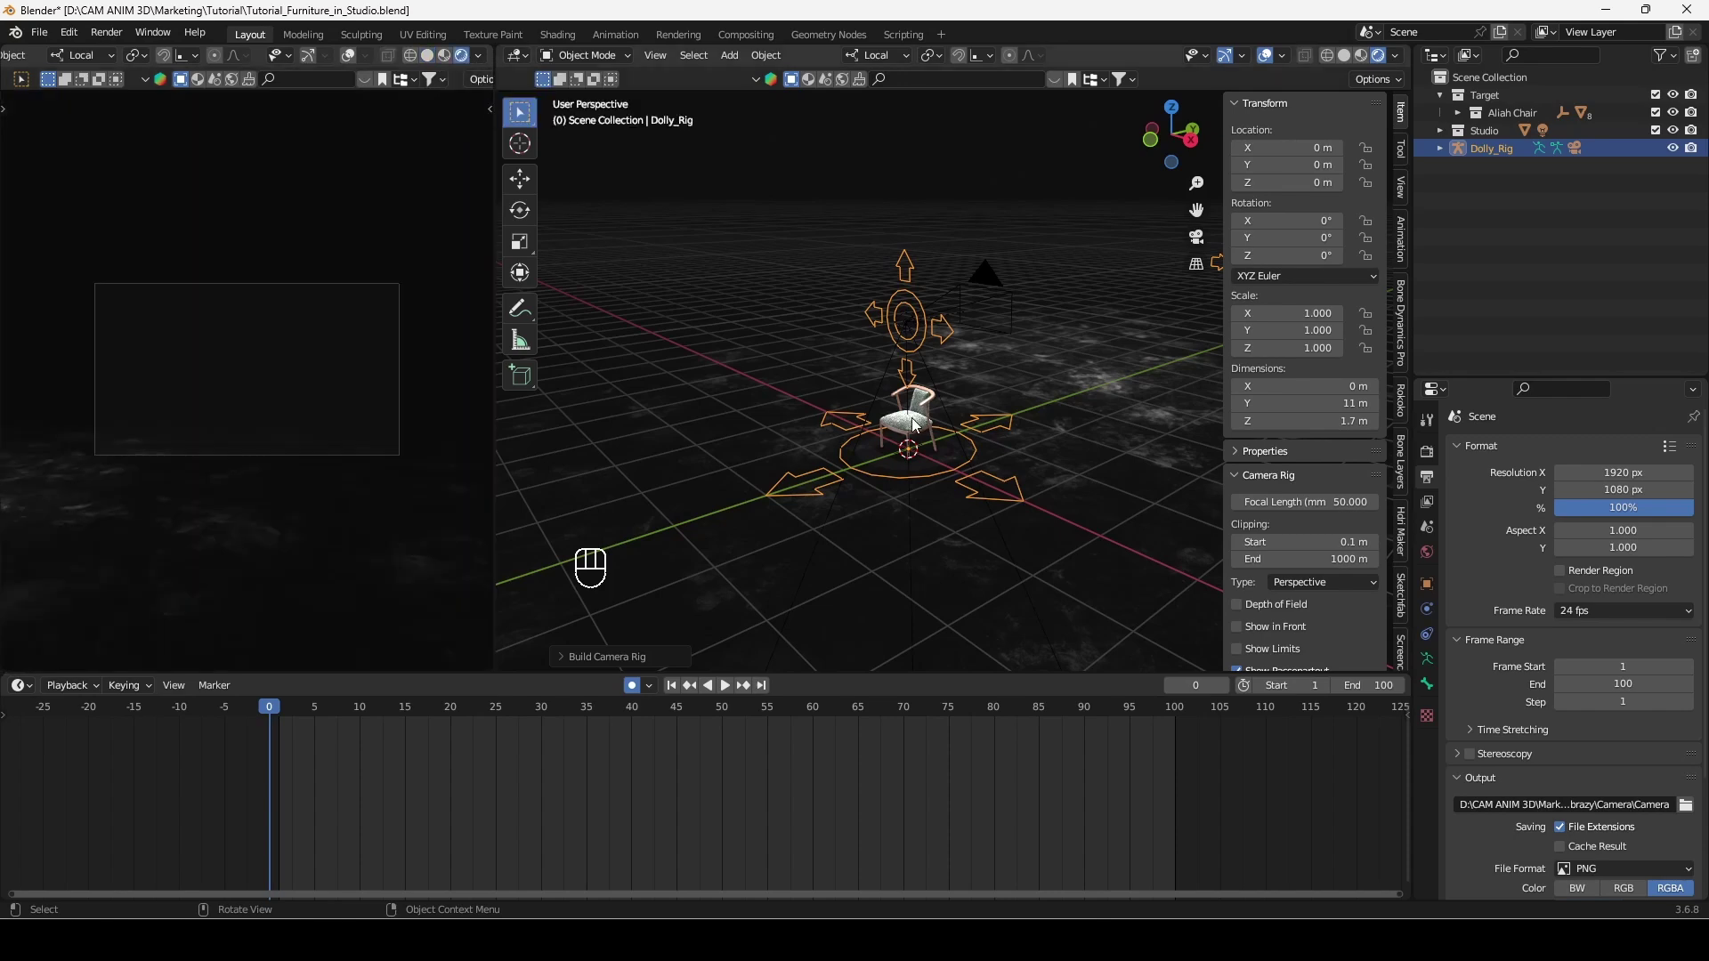
{"action": "scroll", "coordinate": [984, 433], "scroll_direction": "down", "scroll_amount": 3}
{"action": "middle_click_drag", "start_coordinate": [985, 433], "coordinate": [937, 432], "text": "shift"}
In Pose Mode, move the rig's Camera bone to a new position, viewed from the right side
{"action": "key", "text": "Tab"}
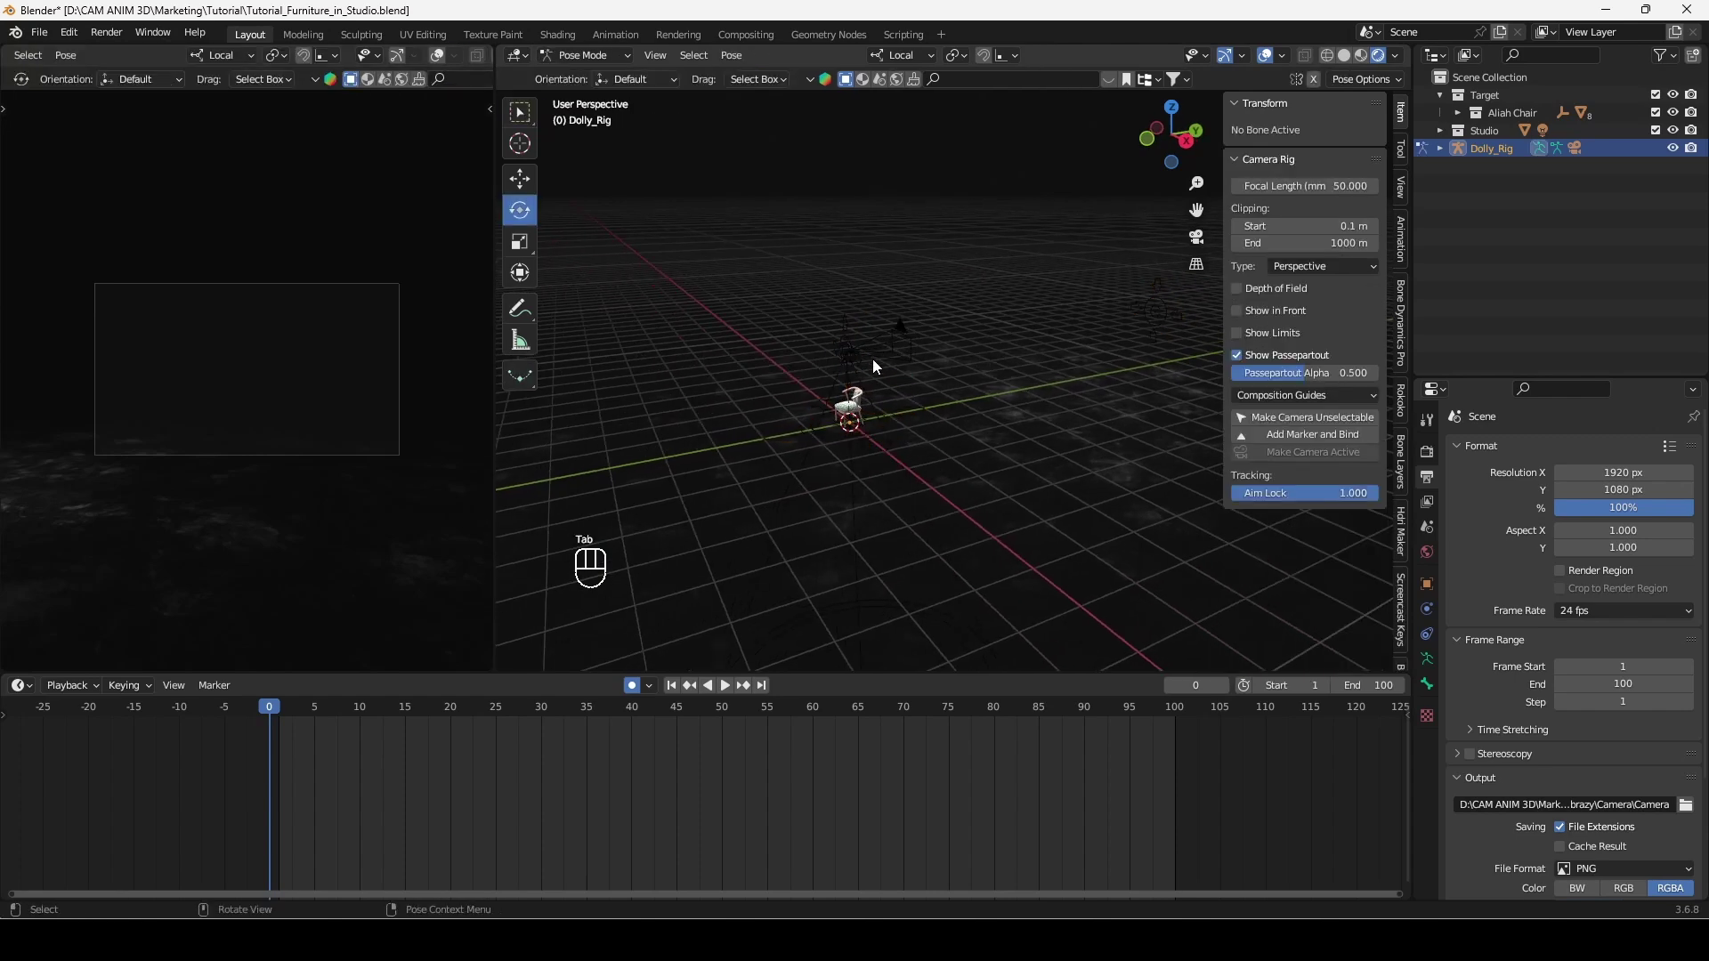
{"action": "left_click", "coordinate": [866, 368]}
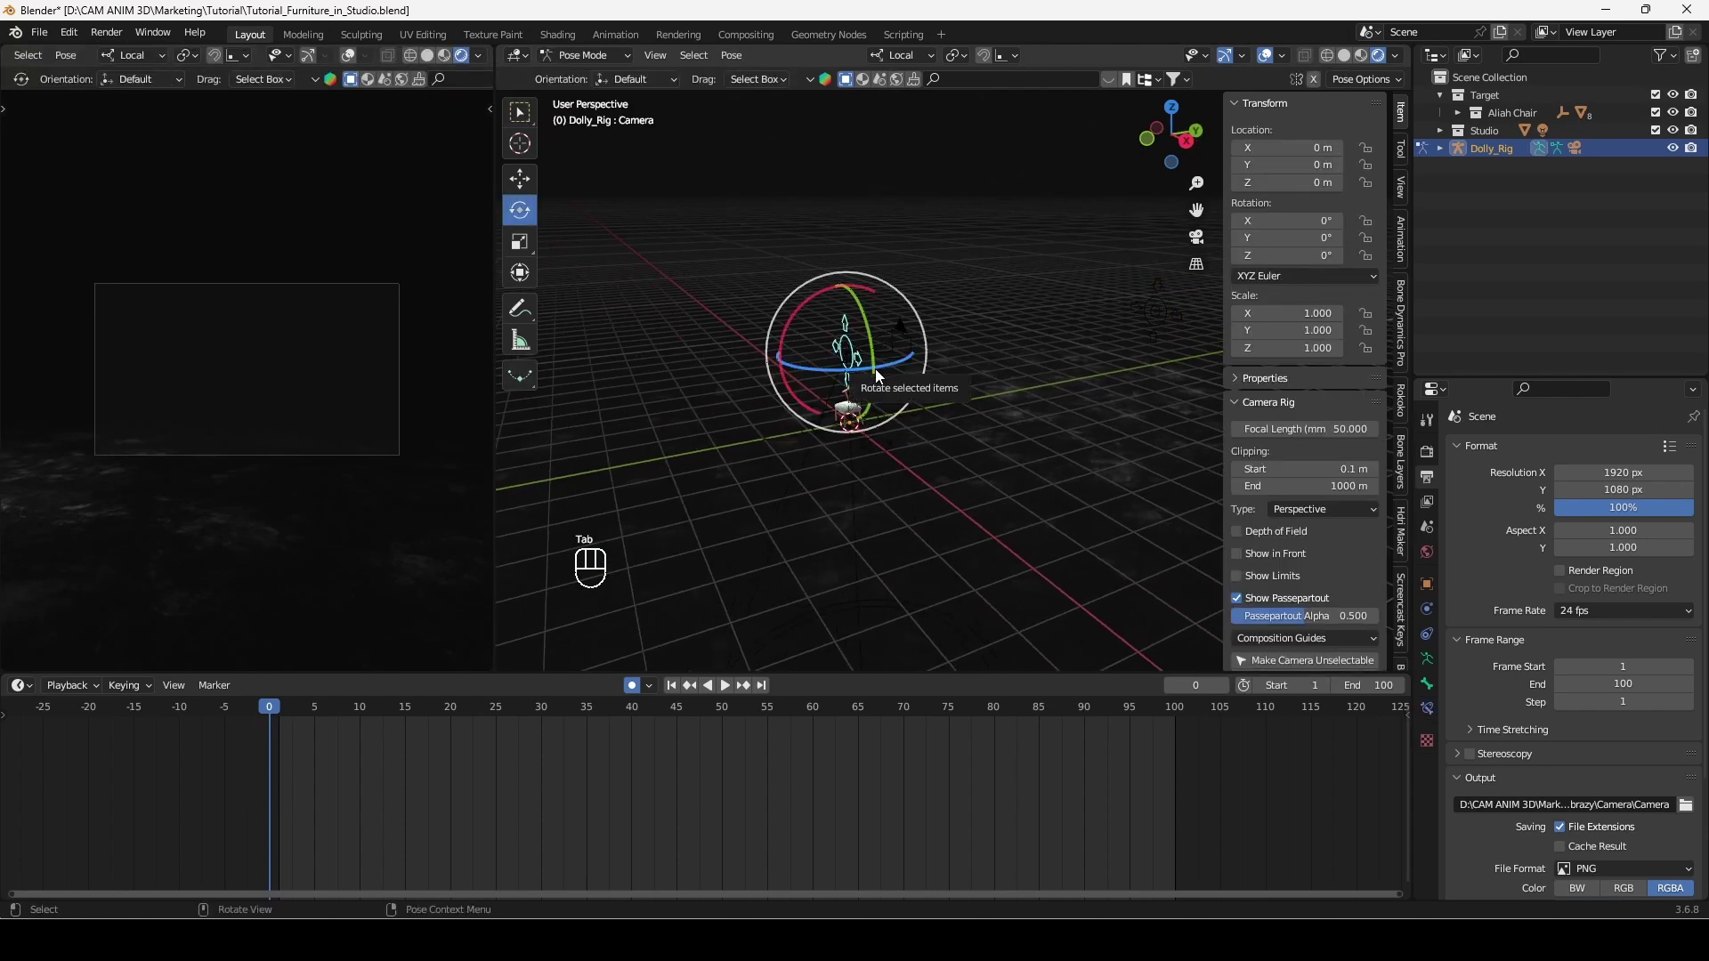
{"action": "key", "text": "KP_3"}
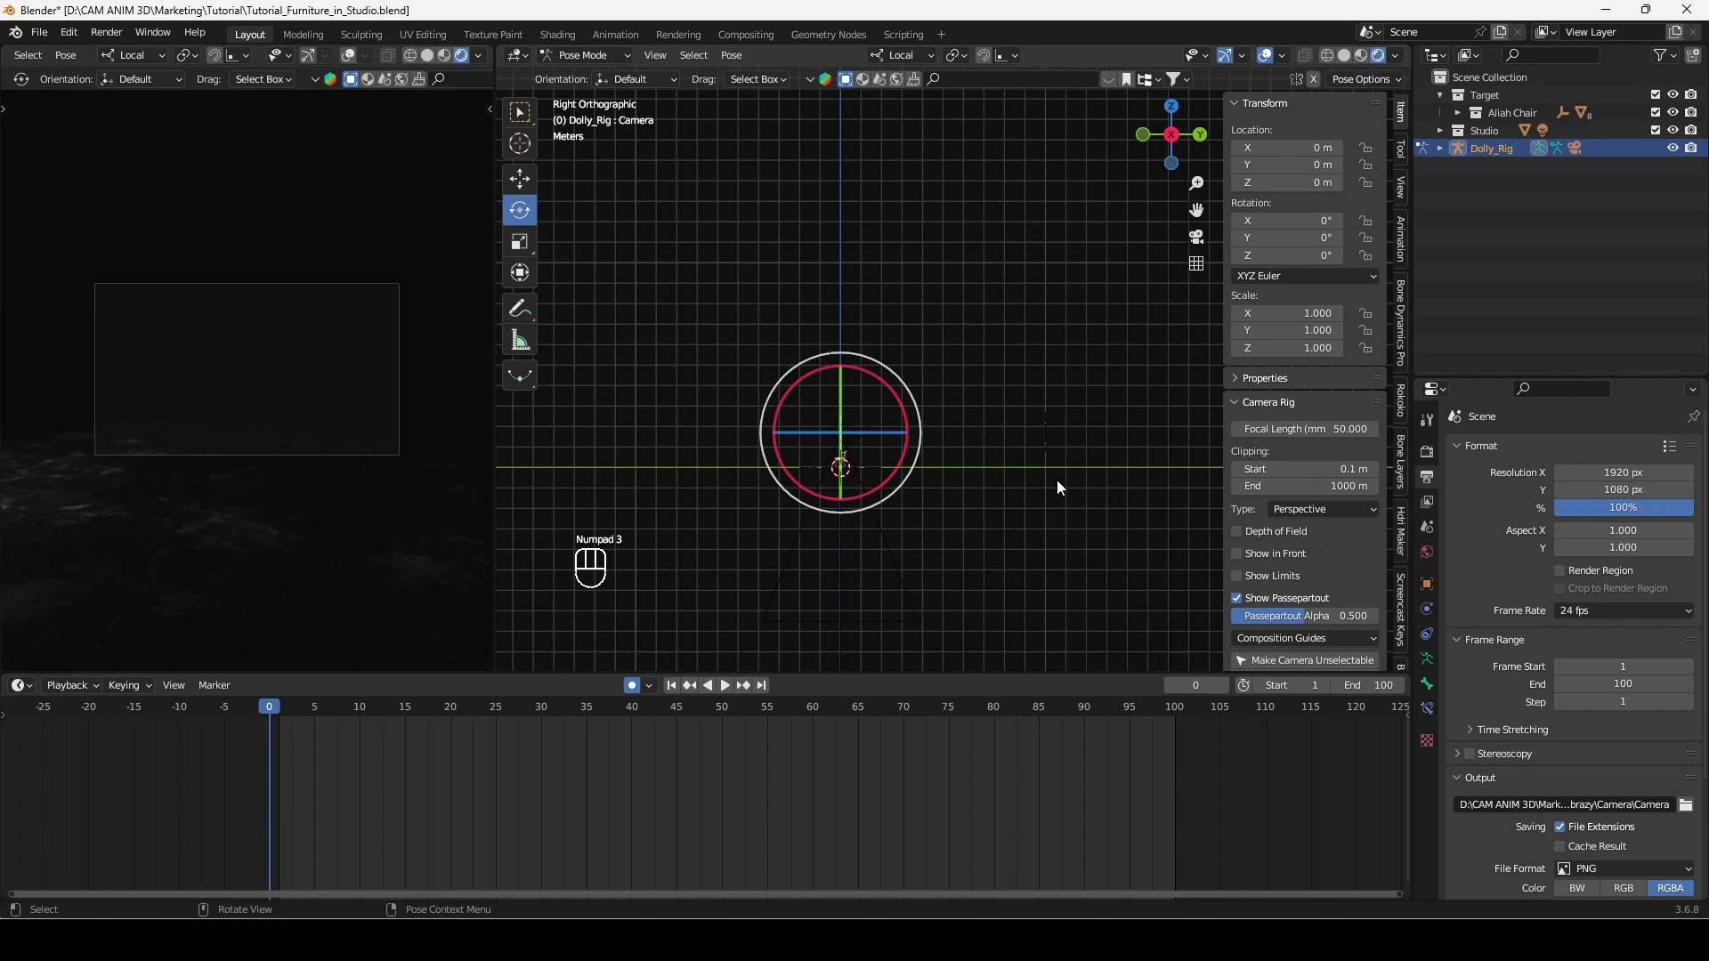
{"action": "key", "text": "g"}
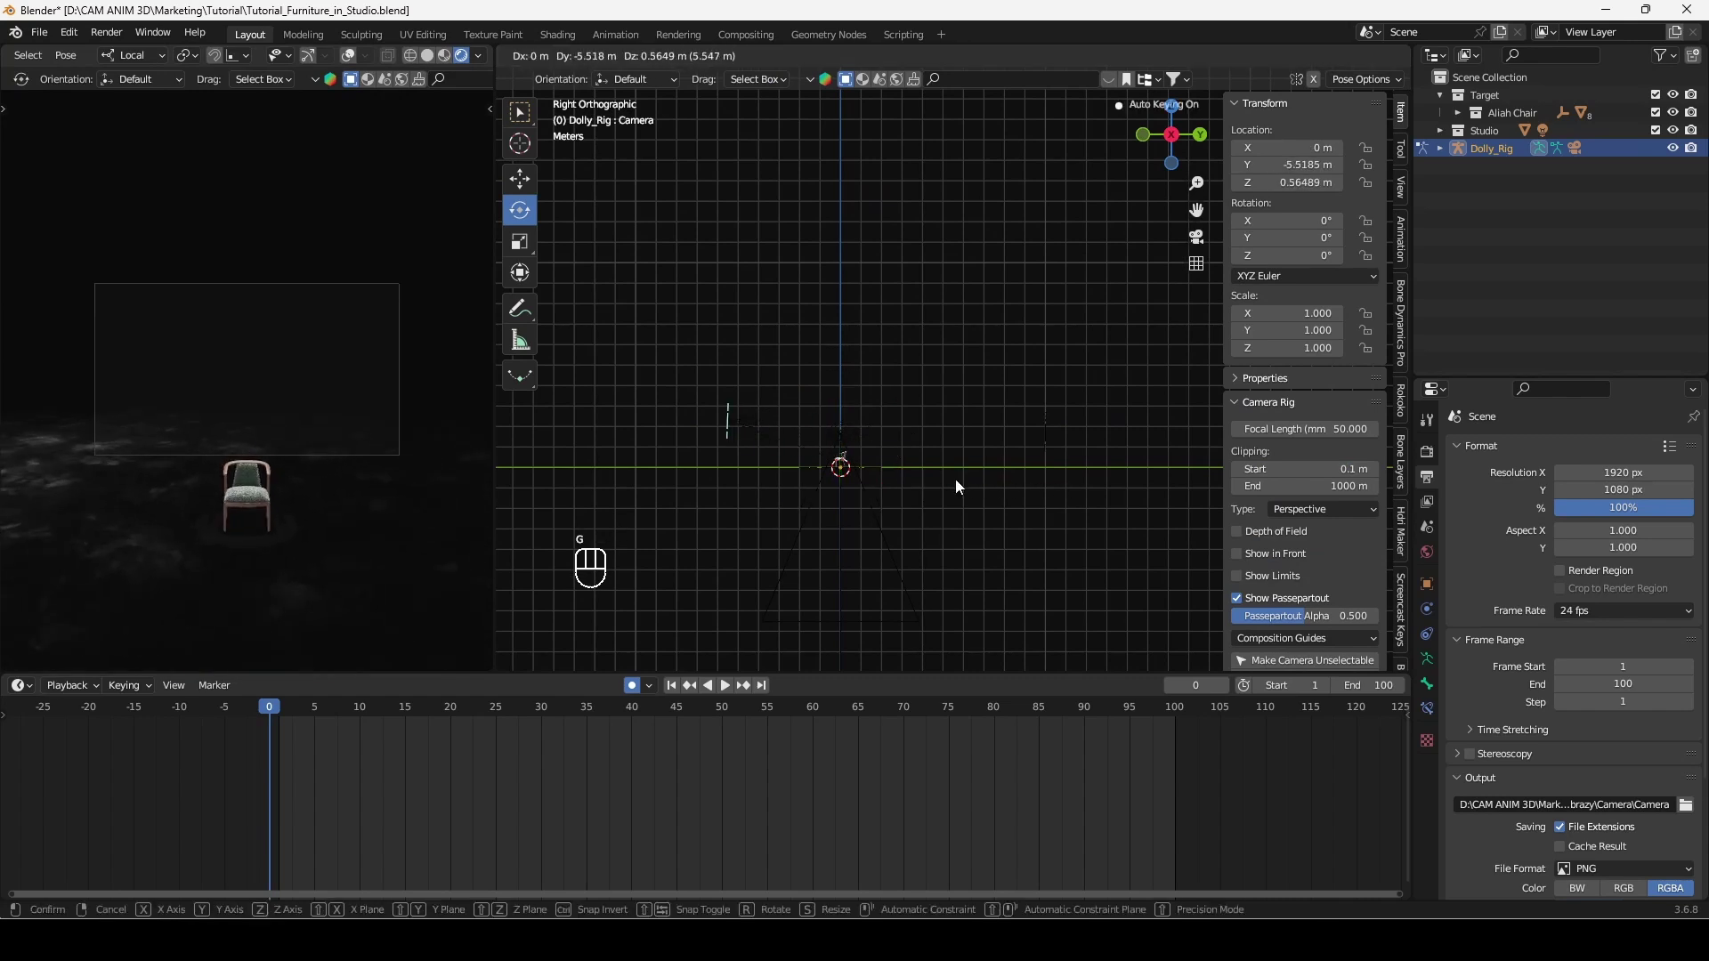
{"action": "left_click", "coordinate": [956, 486]}
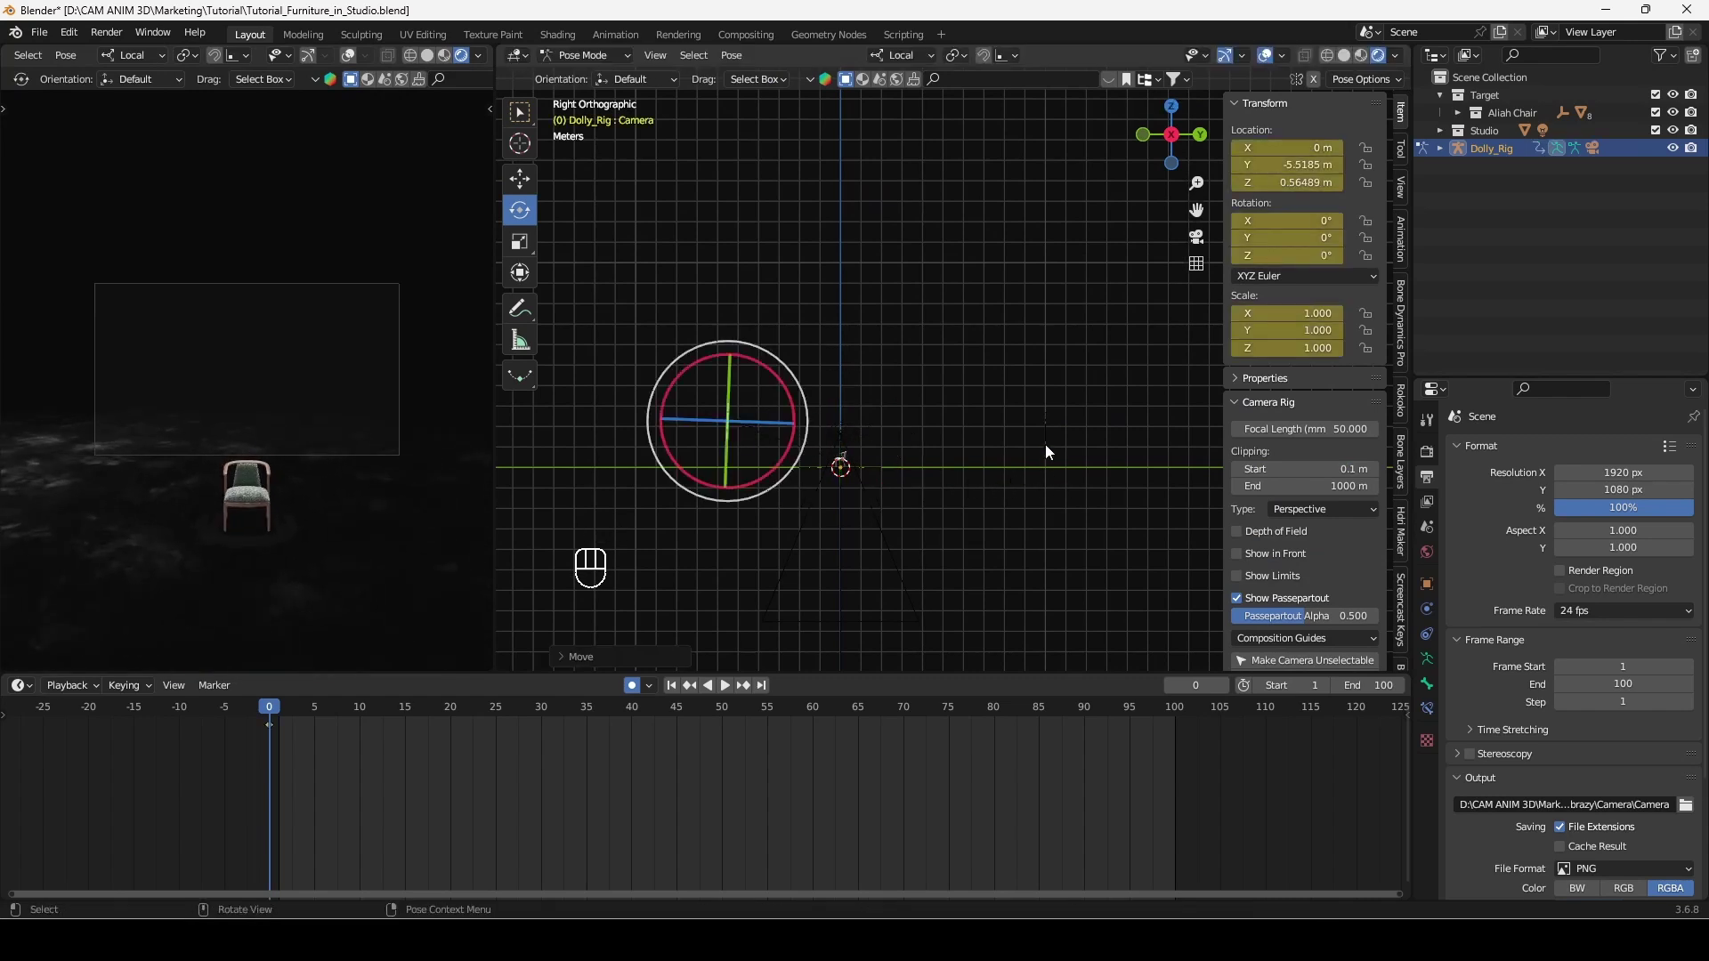
Snap the Aim bone to the 3D cursor and lower the Camera bone to Y -3.3056, Z -1.0948
{"action": "left_click", "coordinate": [1044, 445]}
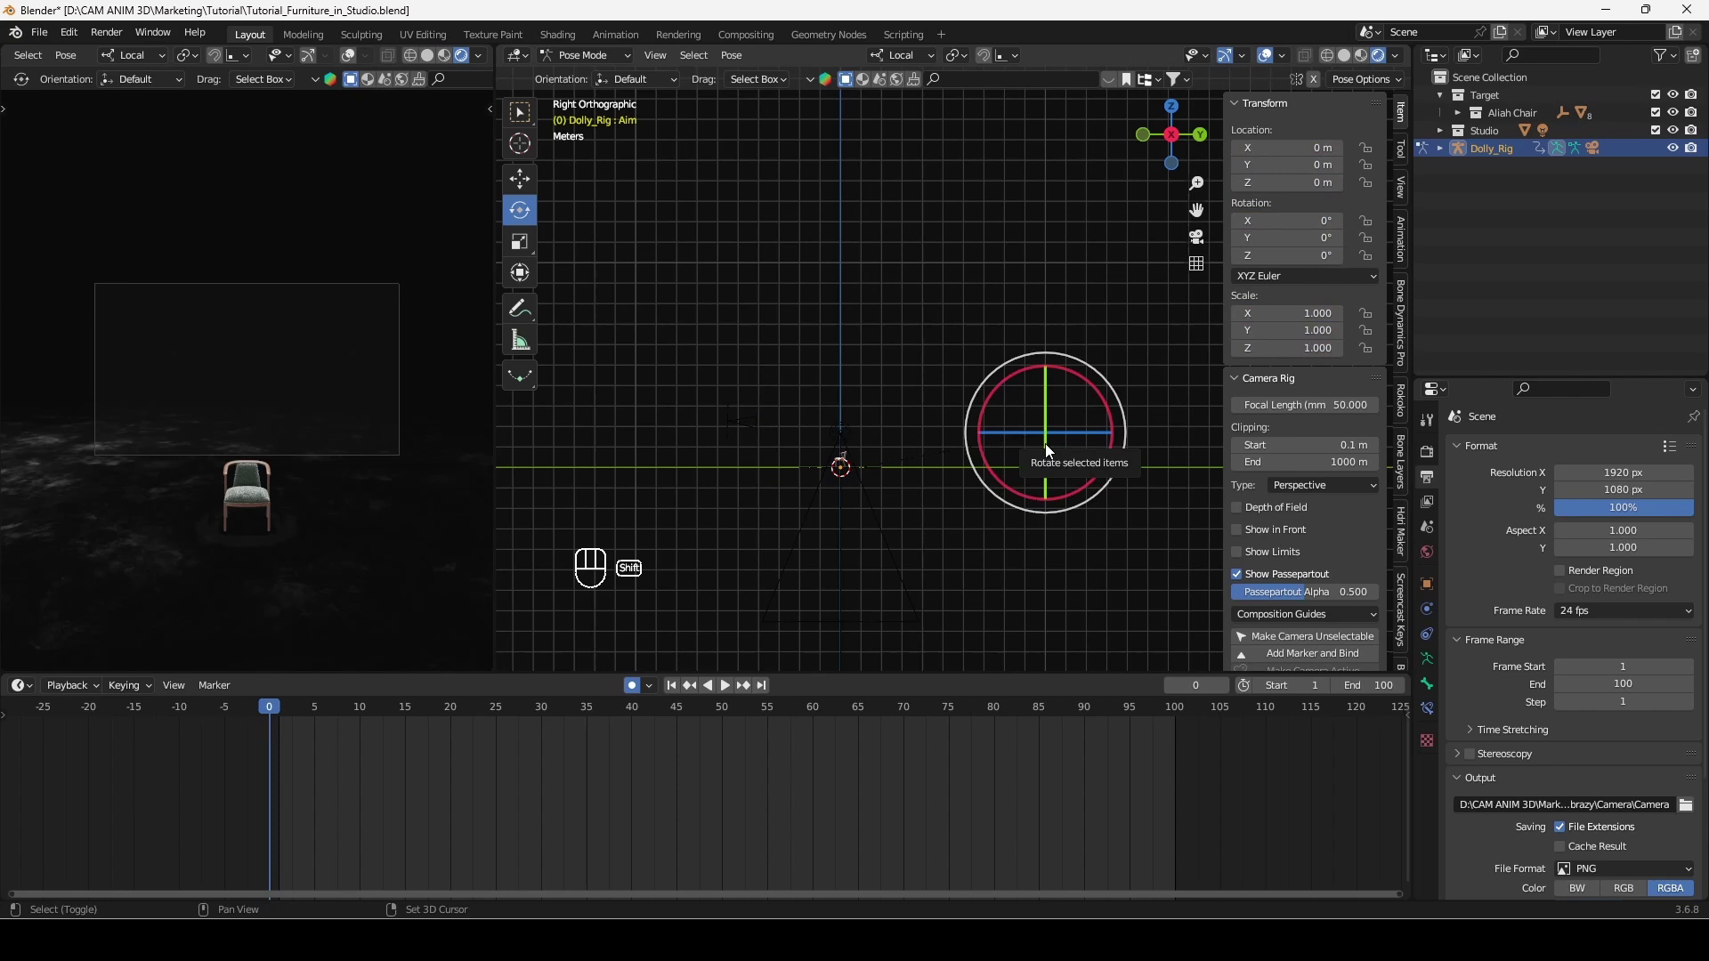
{"action": "key", "text": "shift+s"}
{"action": "left_click", "coordinate": [1050, 349]}
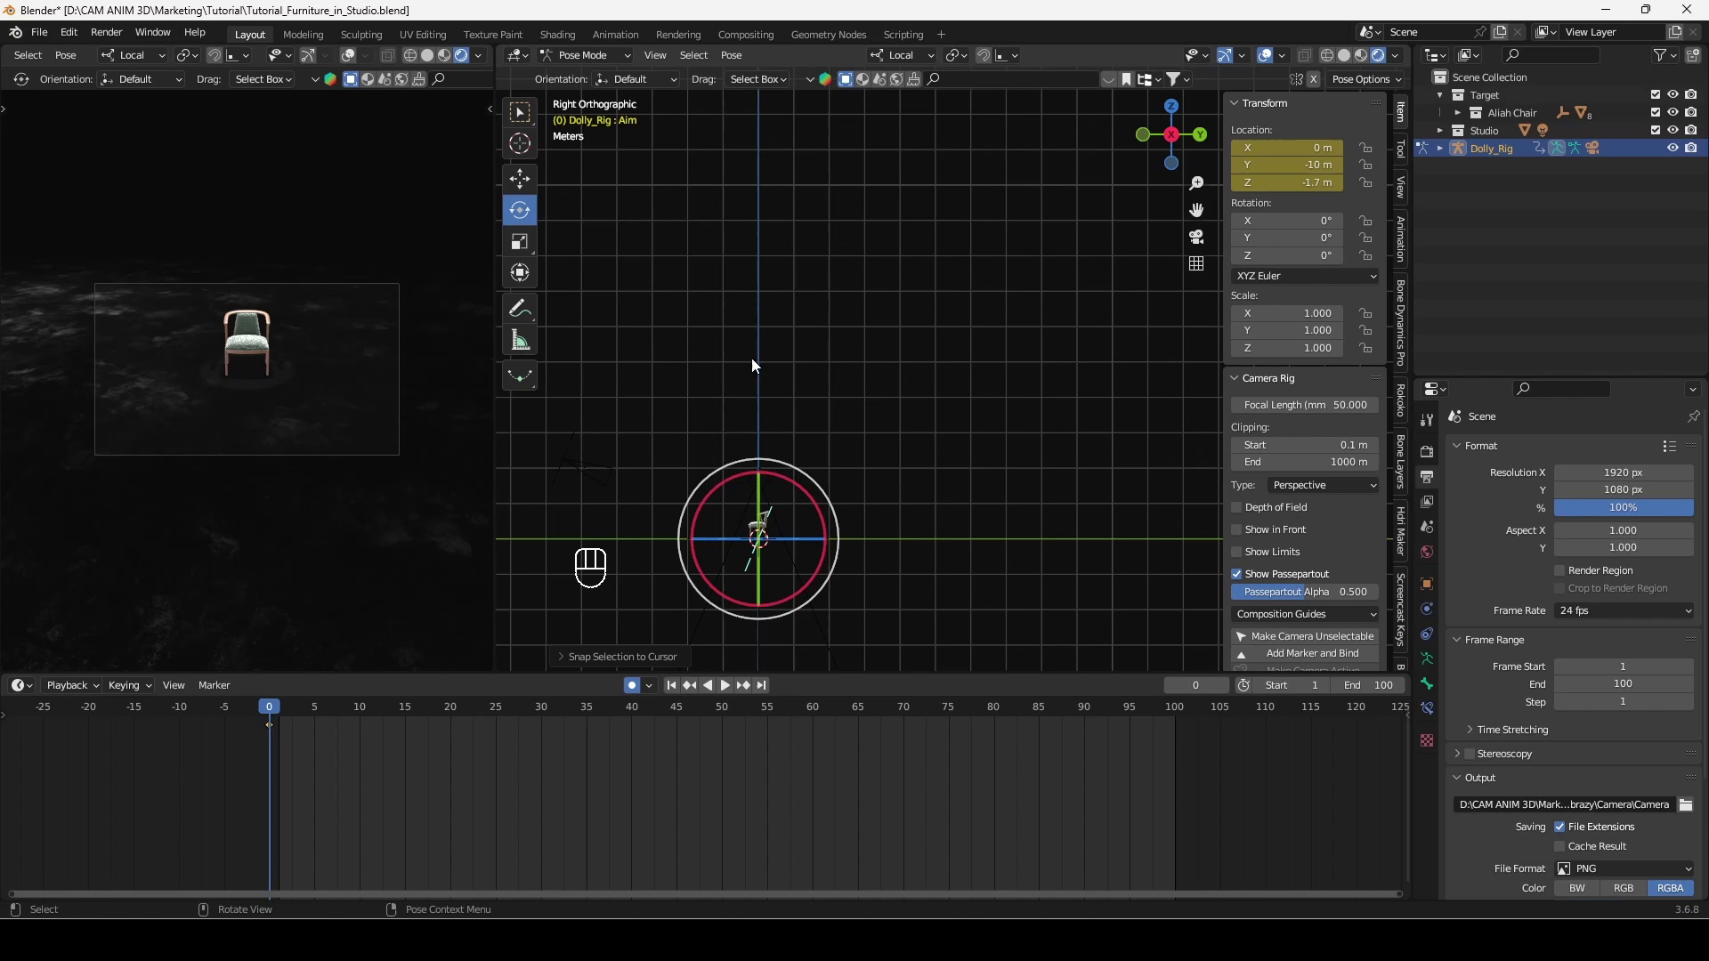
{"action": "left_click", "coordinate": [532, 185]}
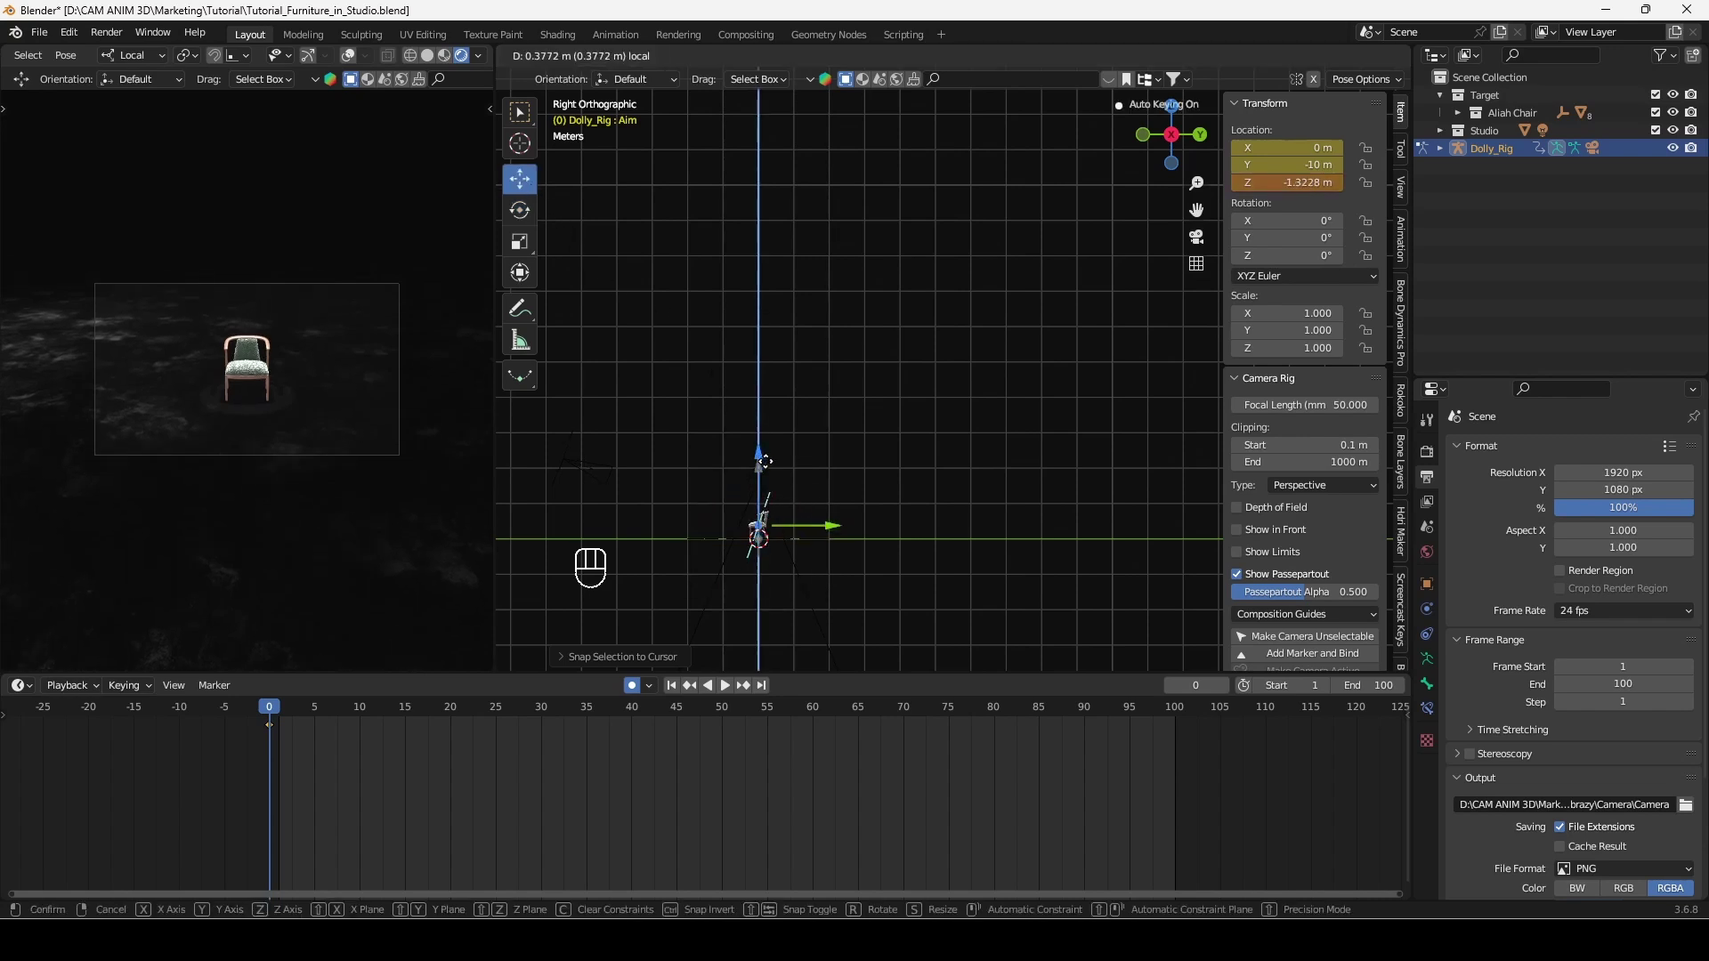
{"action": "left_click", "coordinate": [558, 492]}
{"action": "key", "text": "g"}
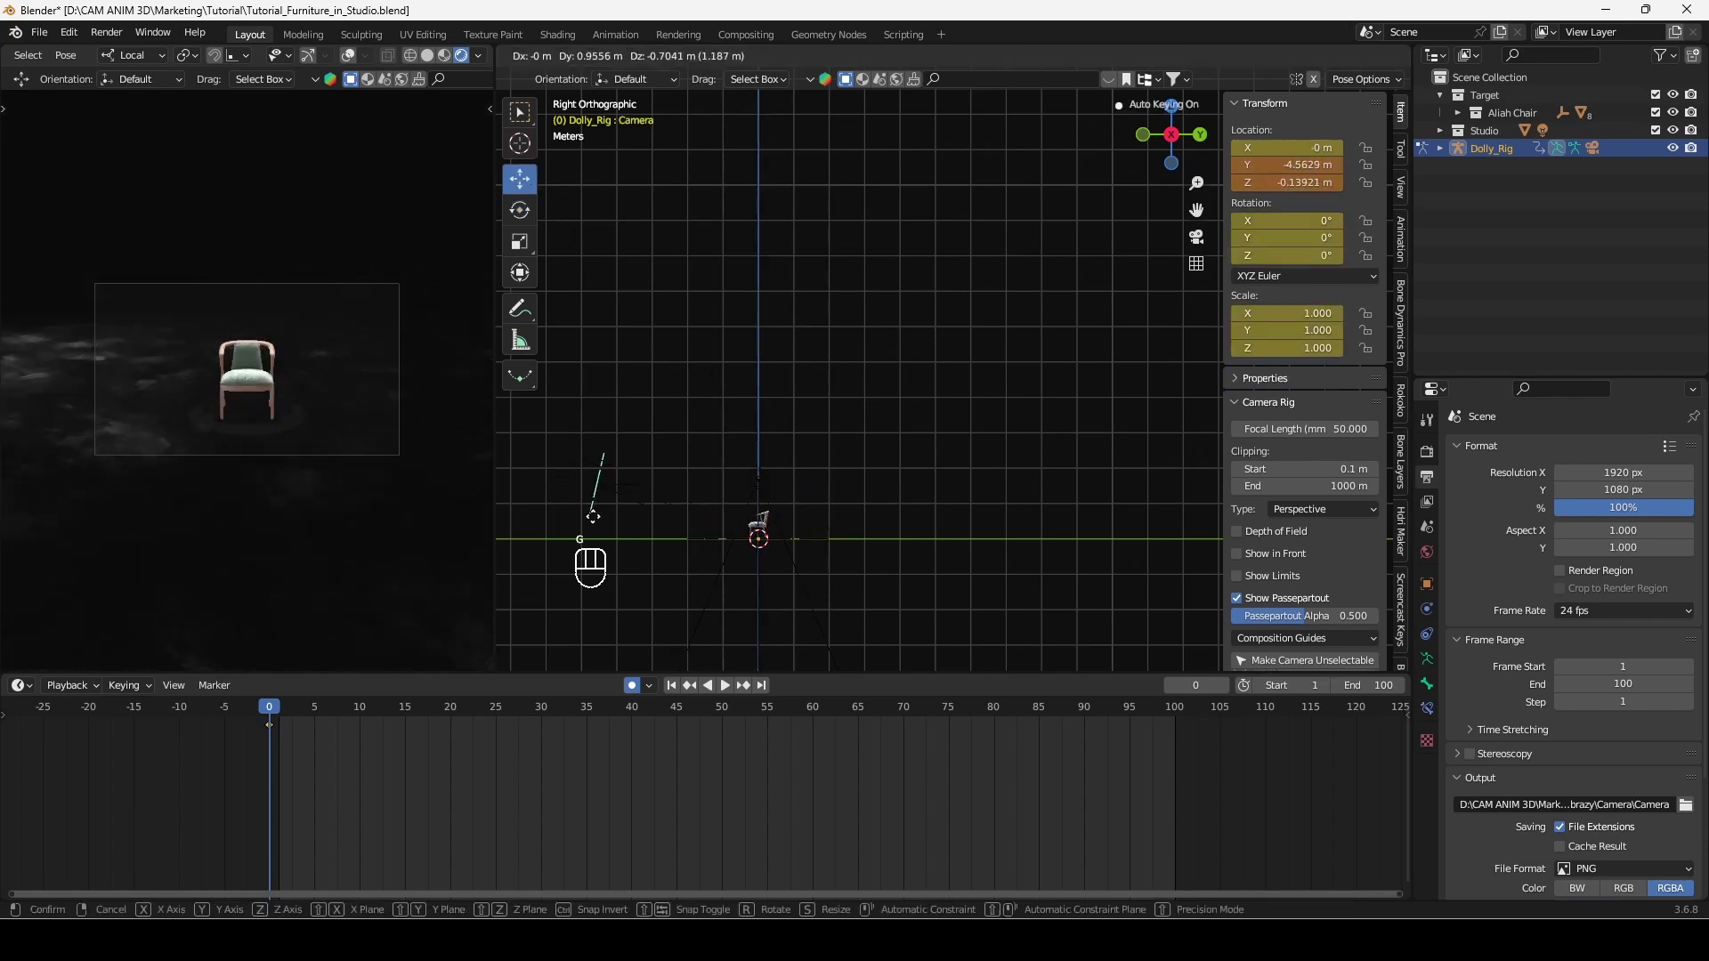
{"action": "left_click", "coordinate": [637, 555]}
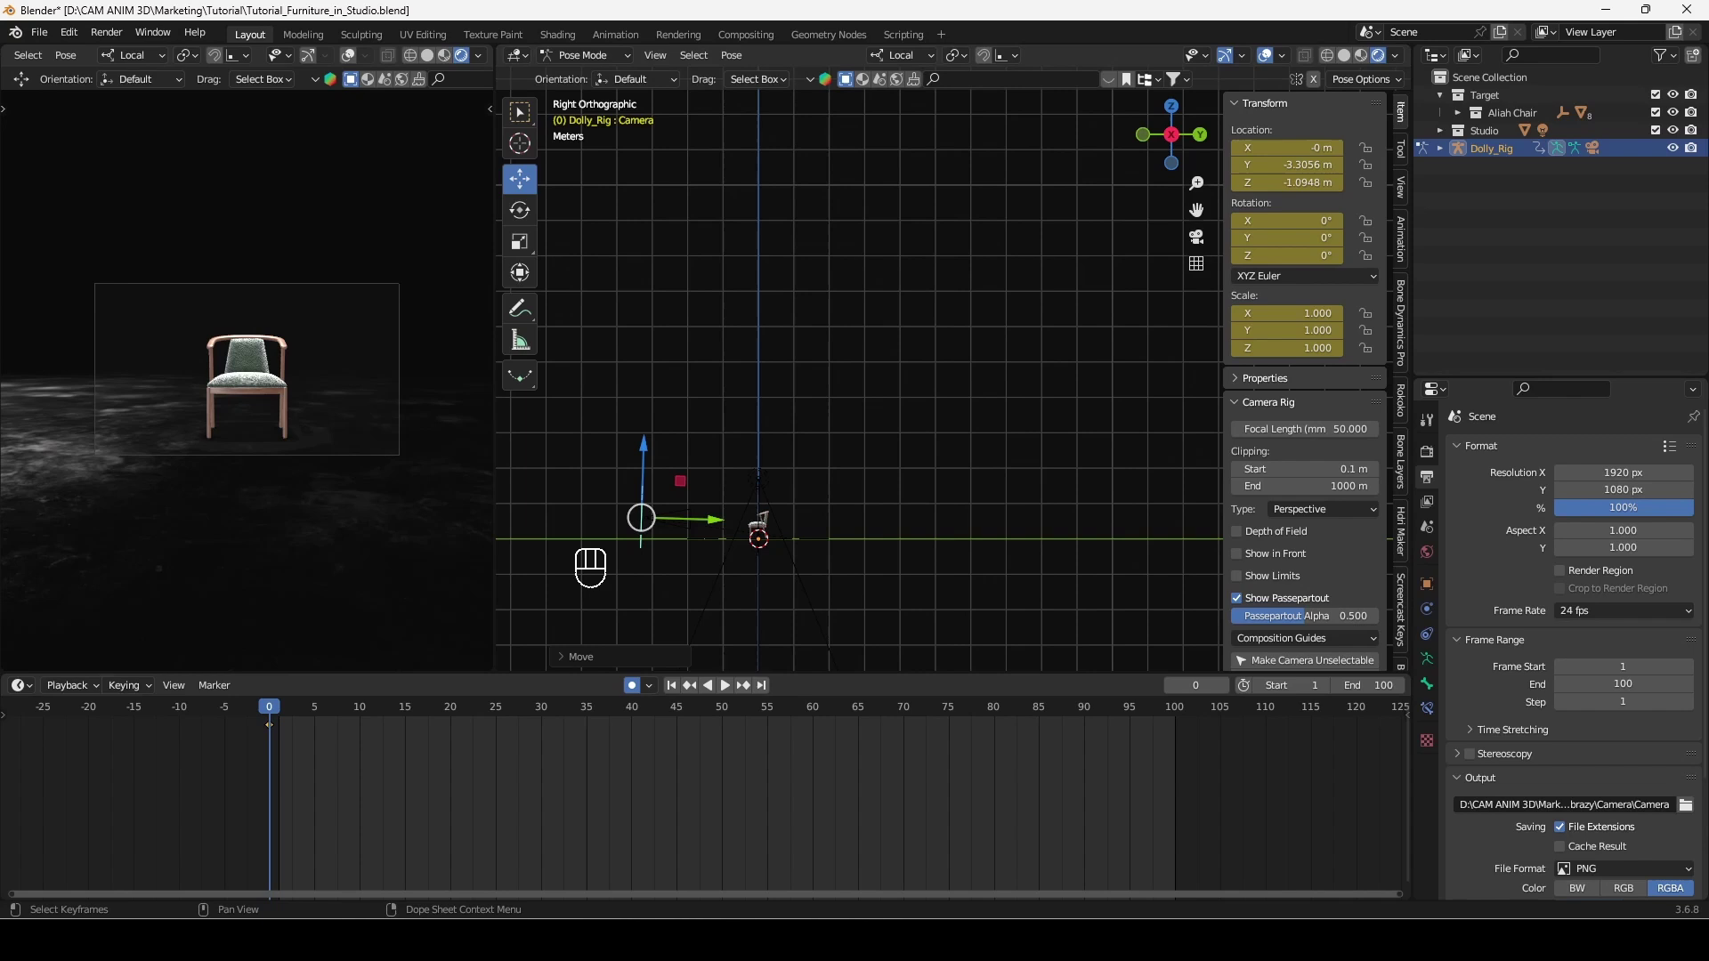
Set Resolution X to 1080, Resolution Y to 1920, and Frame Rate to 30 fps
{"action": "key", "text": "ctrl"}
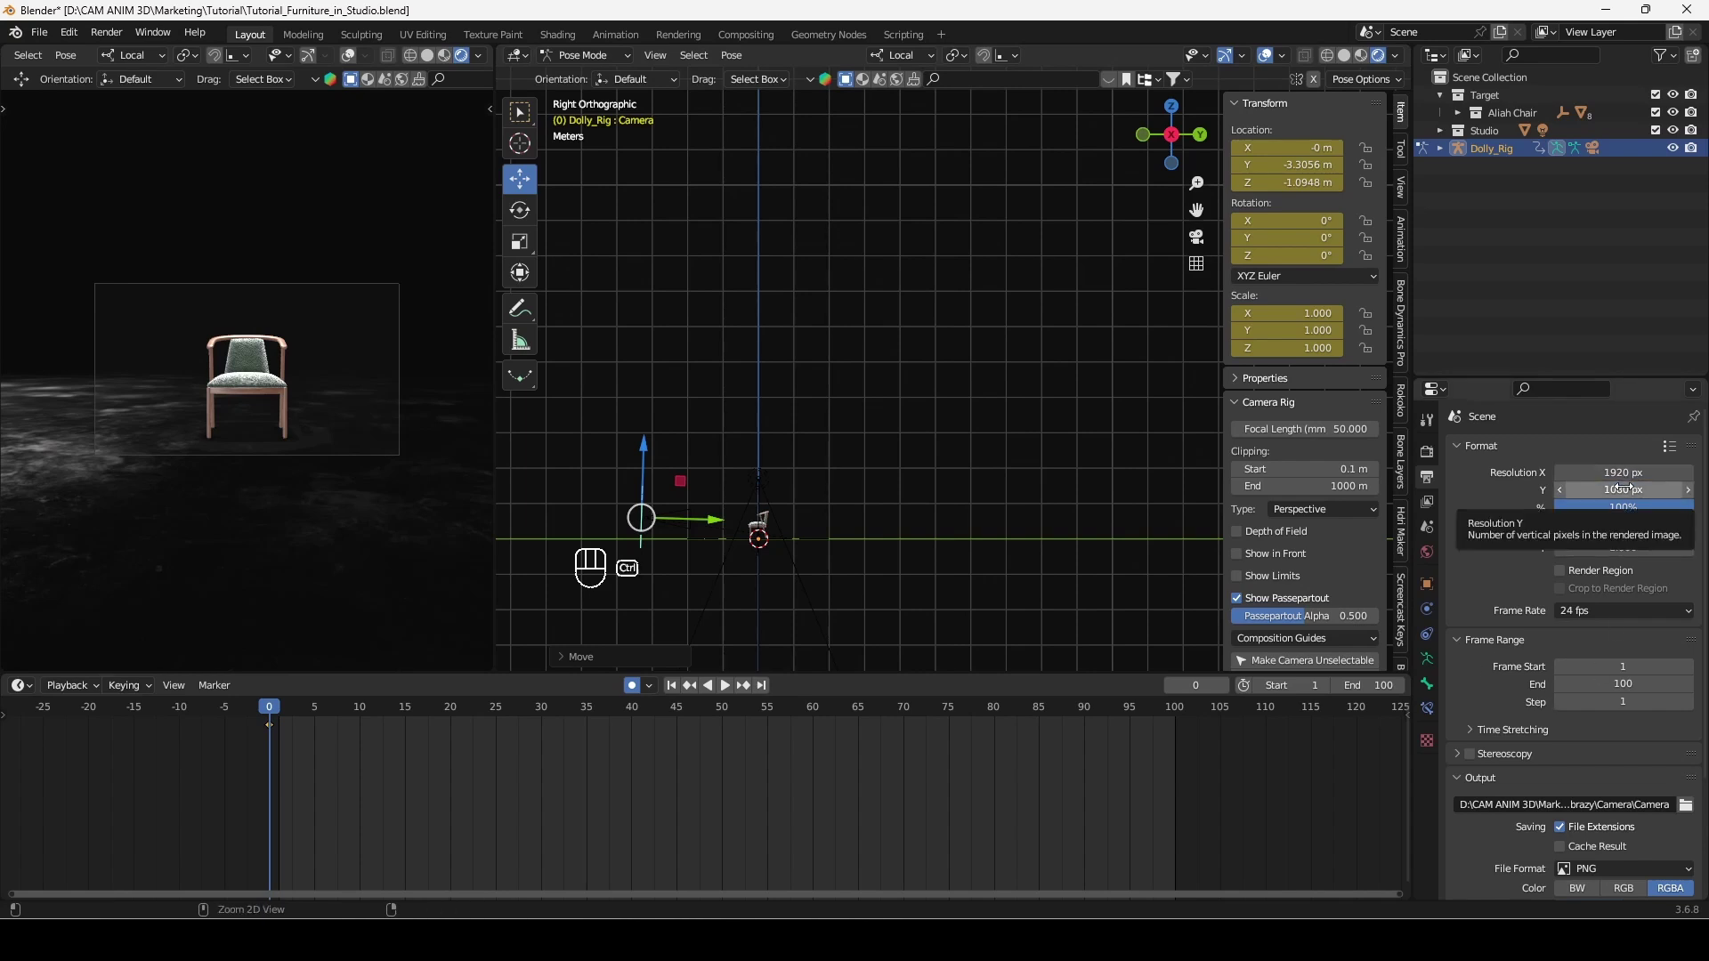
{"action": "key", "text": "ctrl+c"}
{"action": "key", "text": "ctrl+v"}
{"action": "double_click", "coordinate": [1624, 490]}
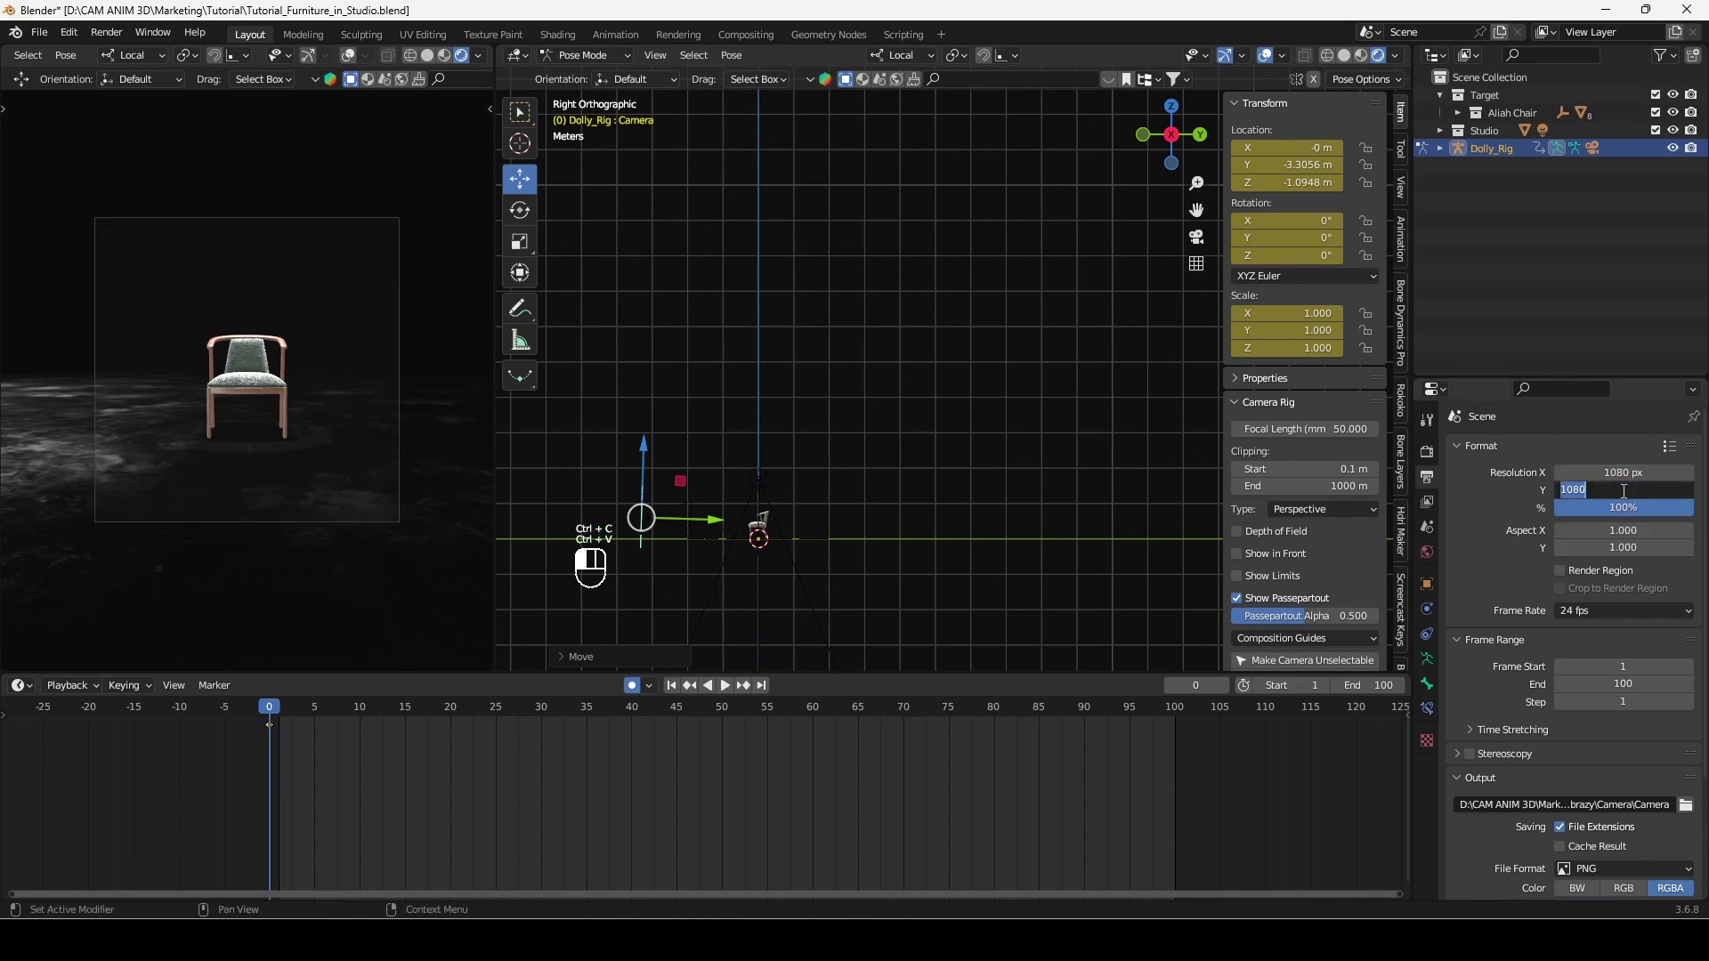
{"action": "type", "text": "1920"}
{"action": "key", "text": "Return"}
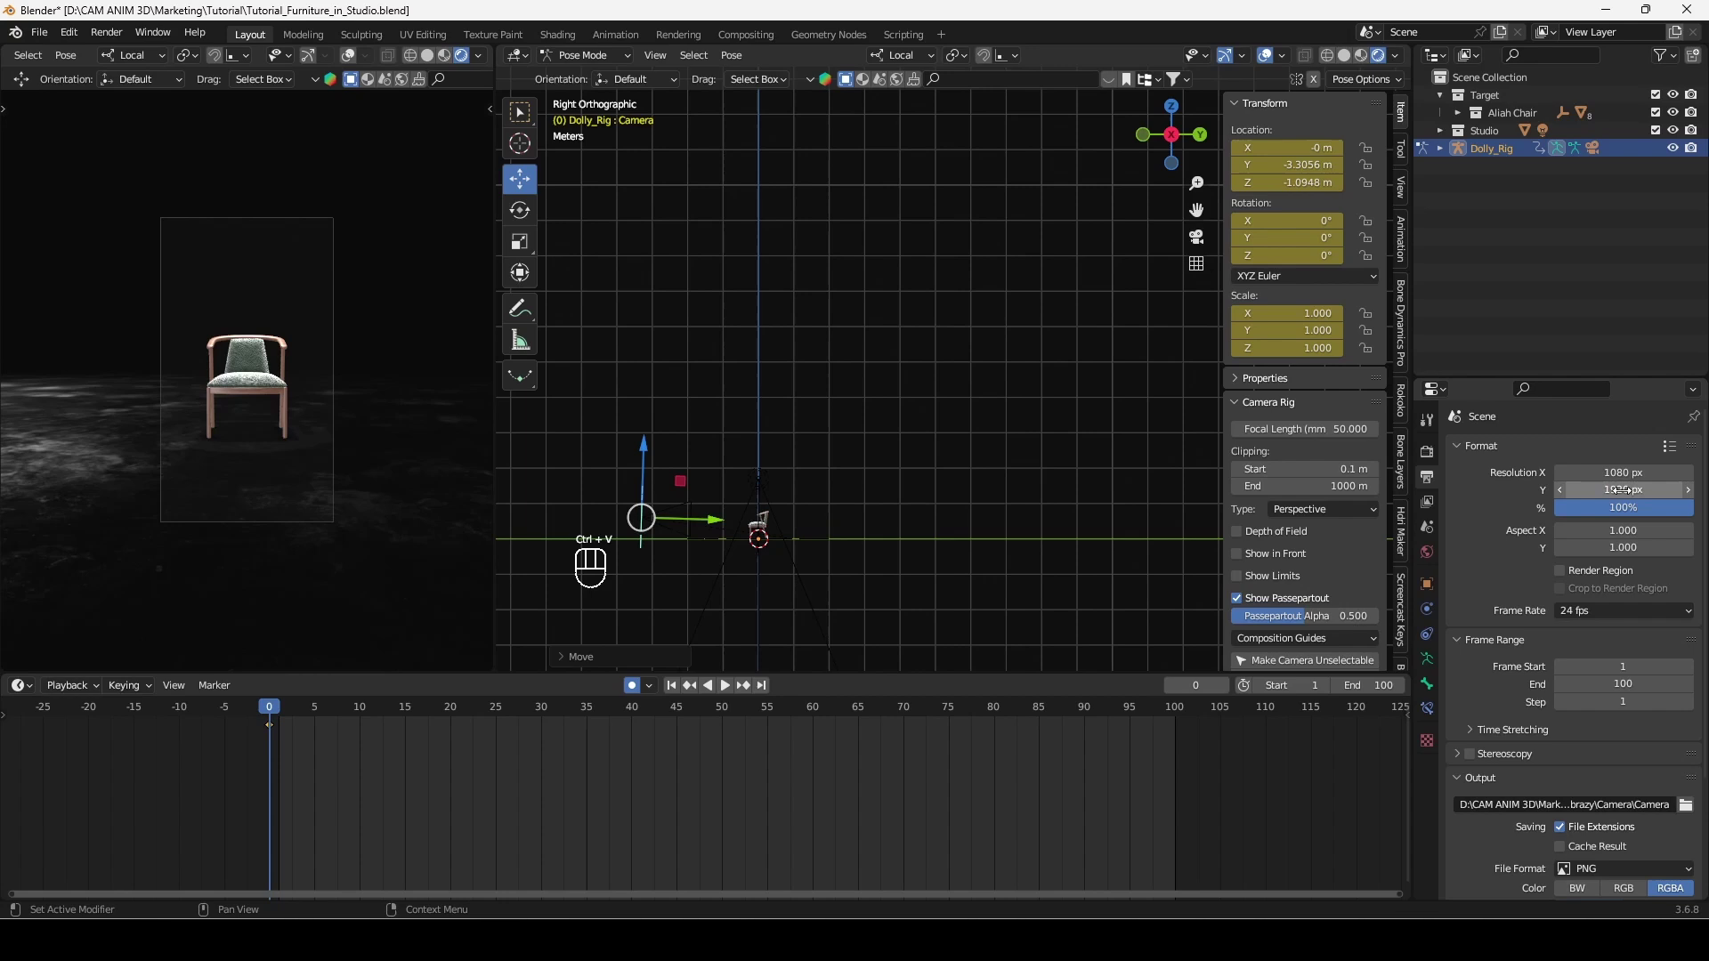
{"action": "left_click", "coordinate": [1621, 609]}
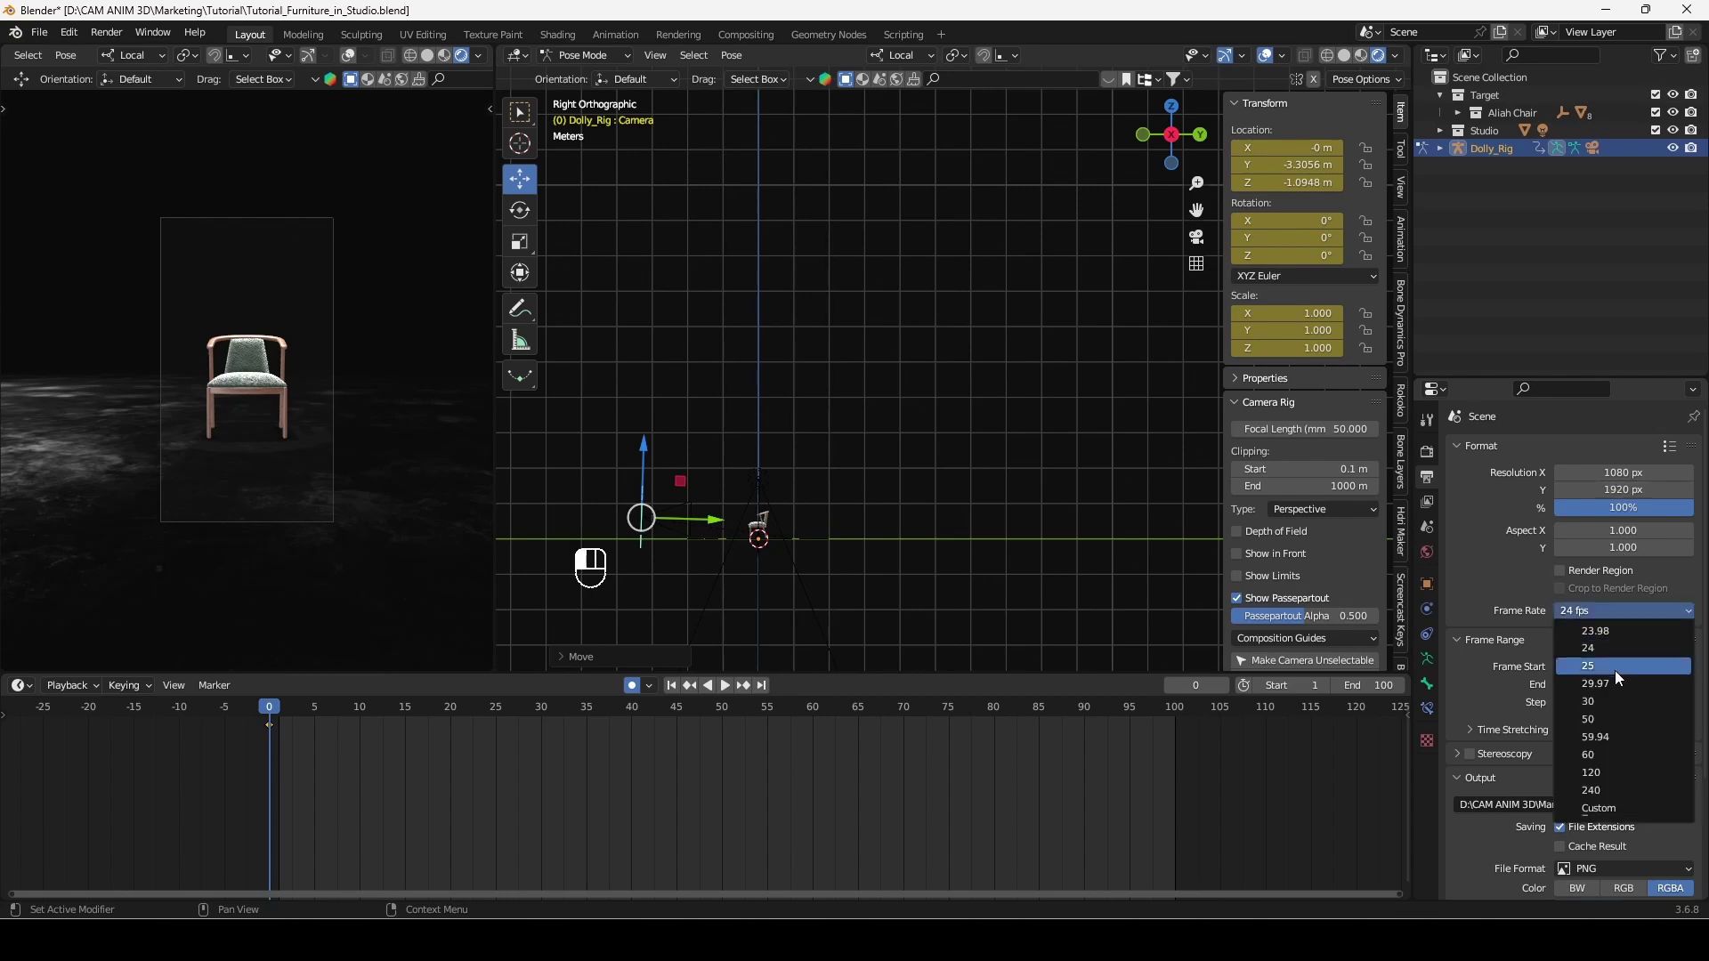
{"action": "left_click", "coordinate": [1614, 700]}
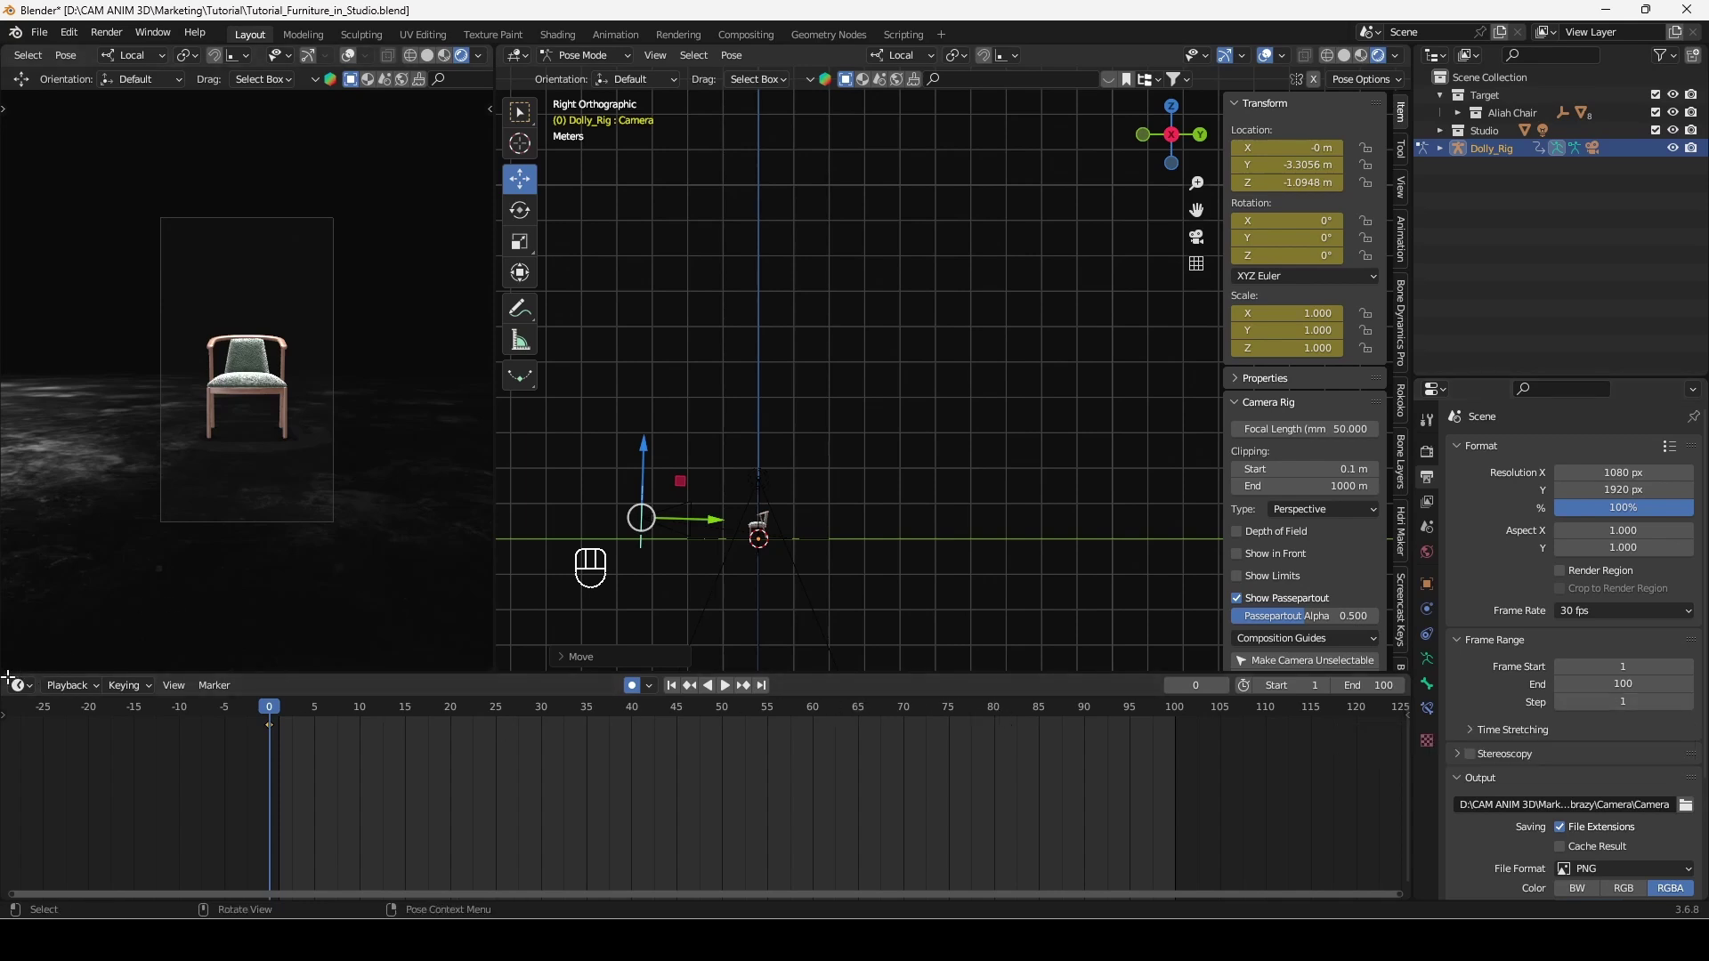
Split the timeline and make the lower area a Dope Sheet Action Editor showing Dolly_RigAction.001
{"action": "left_click_drag", "start_coordinate": [5, 679], "coordinate": [9, 745]}
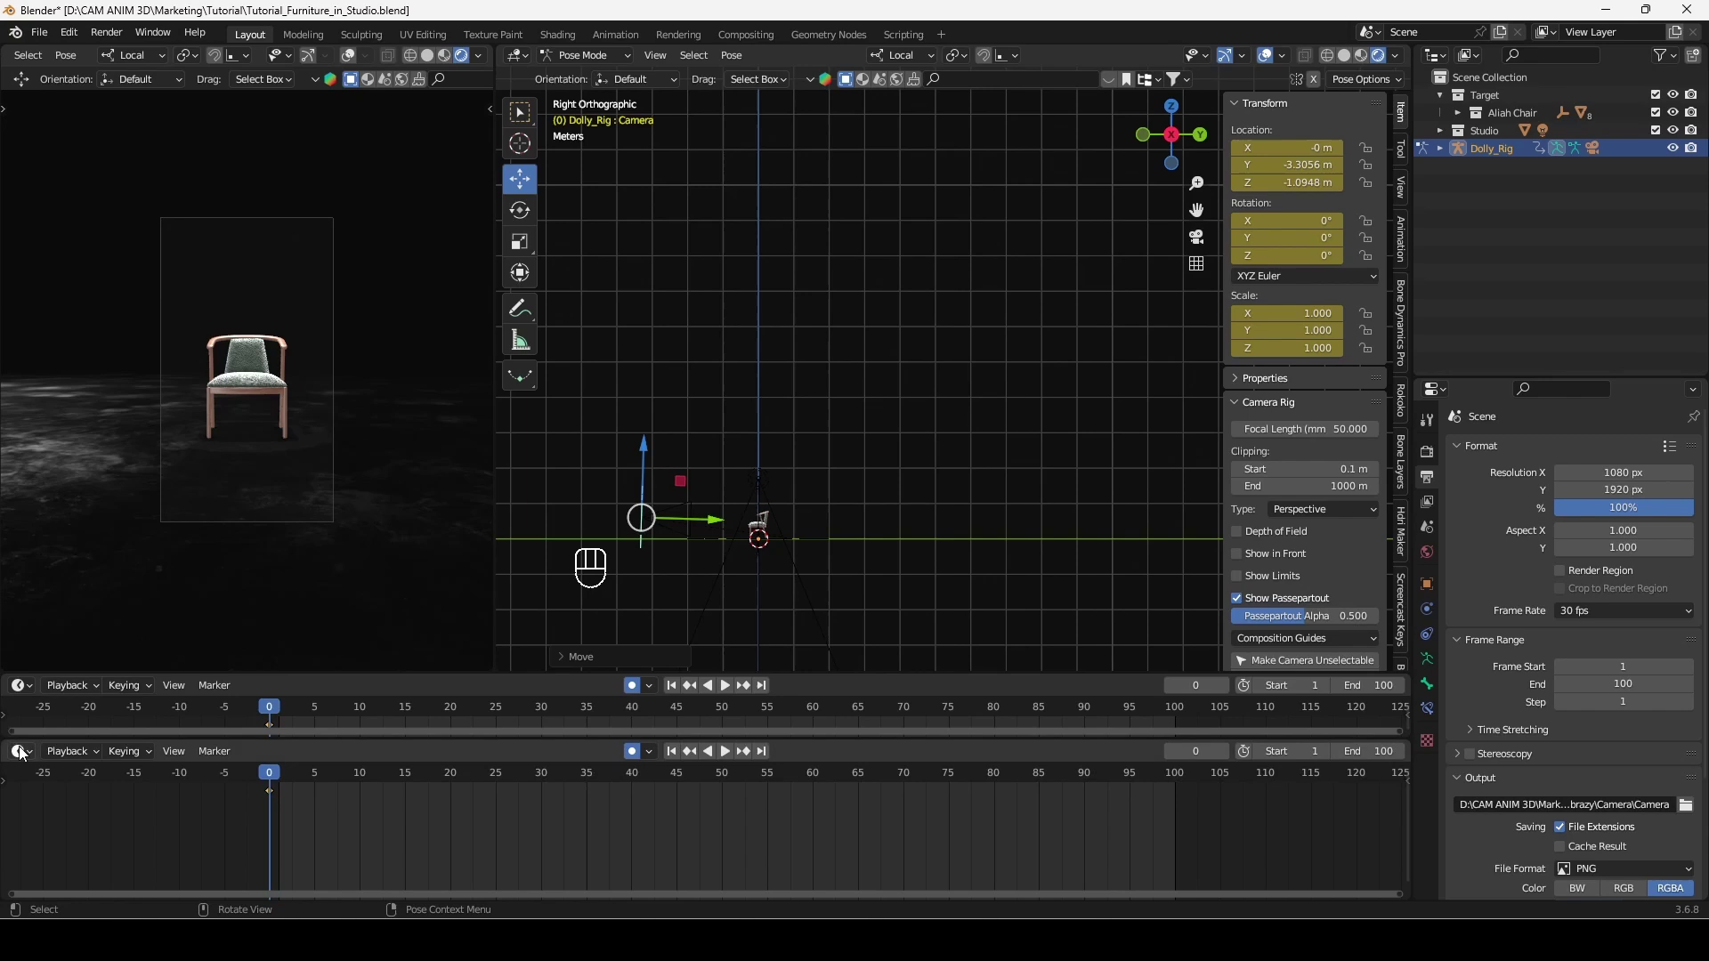
{"action": "left_click", "coordinate": [21, 752]}
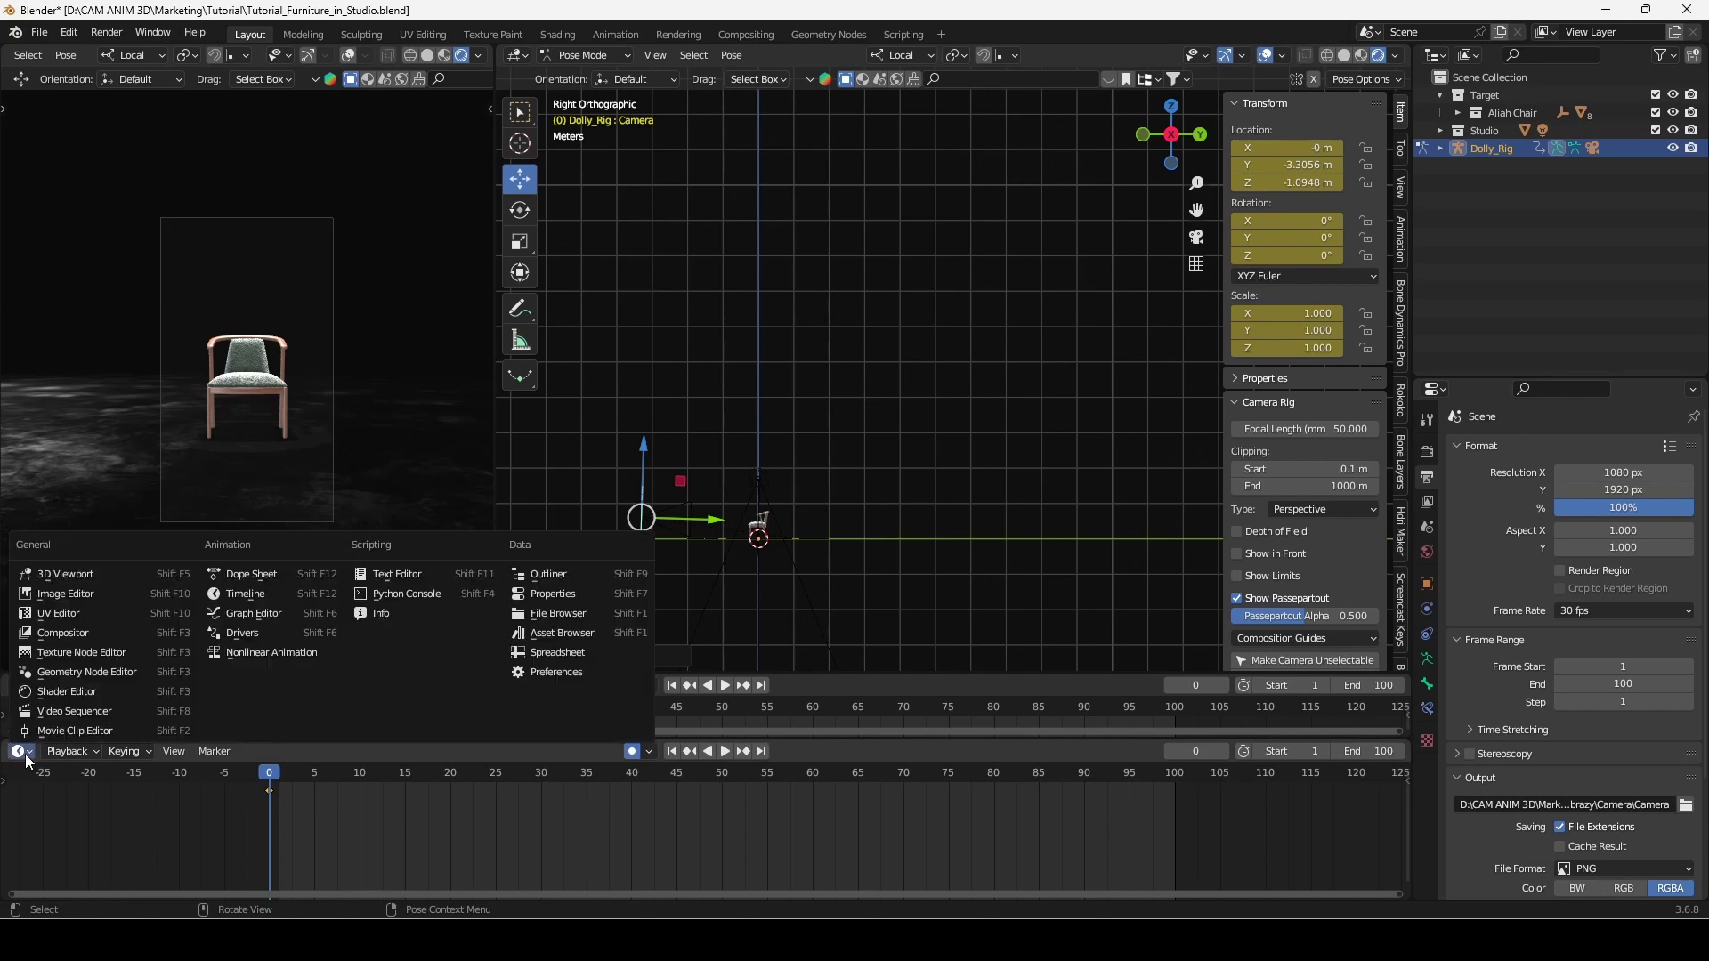
{"action": "left_click", "coordinate": [270, 575]}
{"action": "left_click", "coordinate": [83, 750]}
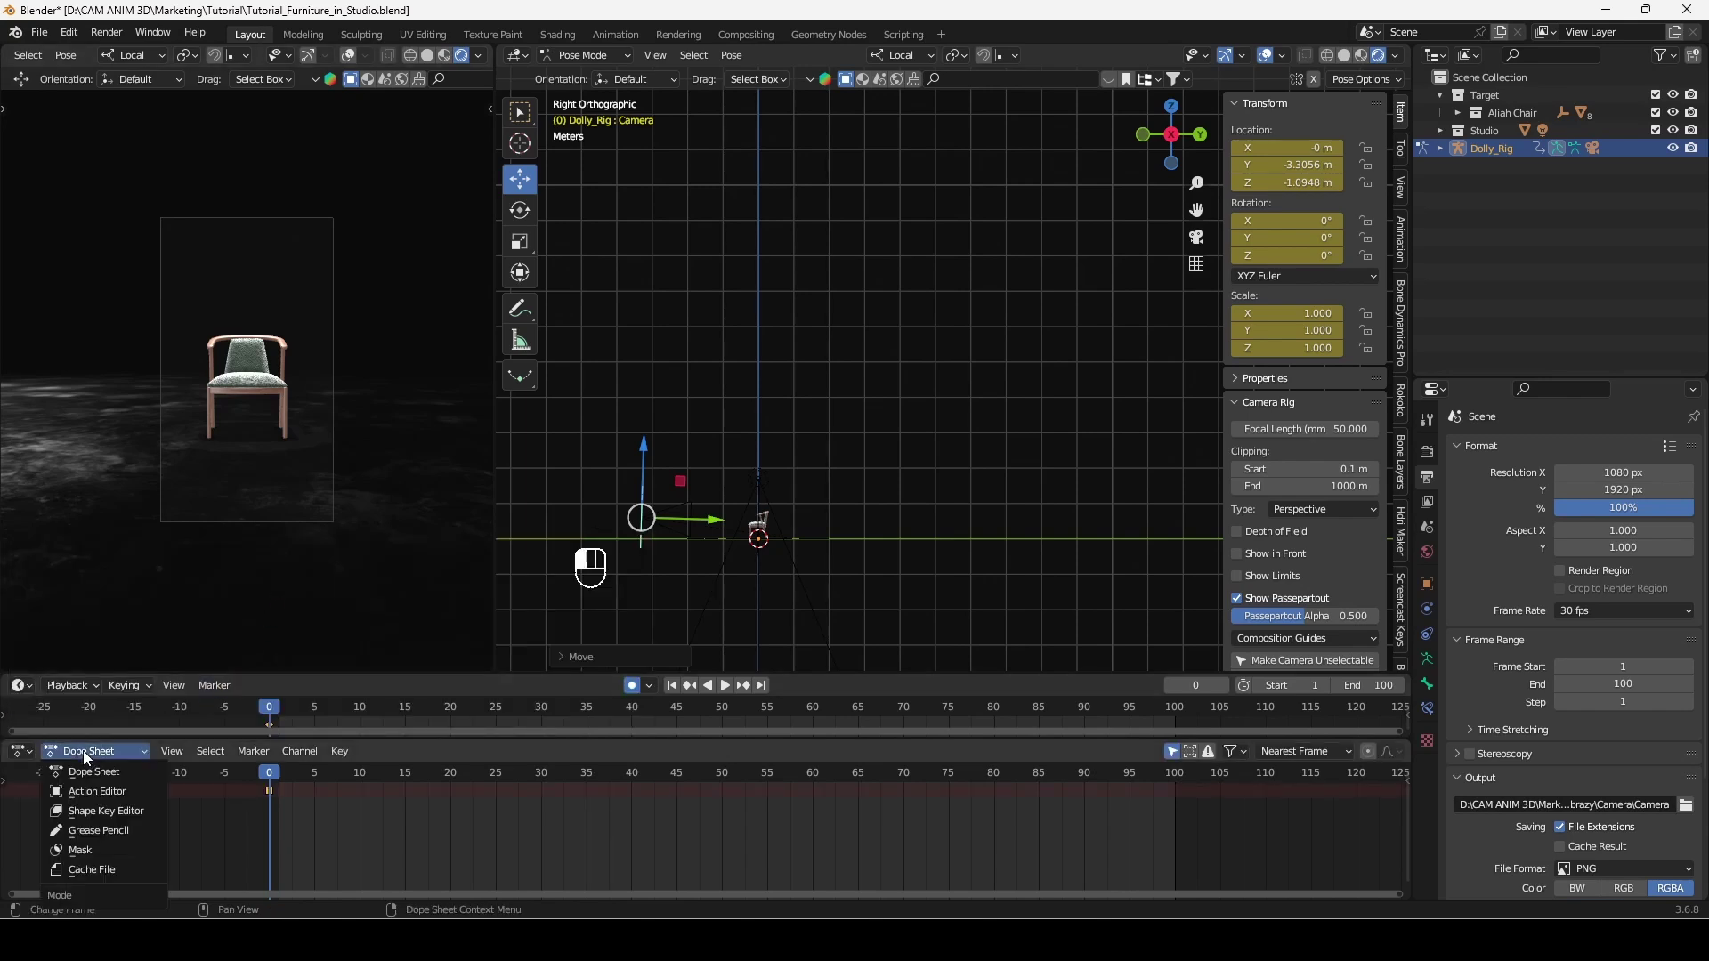
{"action": "left_click", "coordinate": [92, 794]}
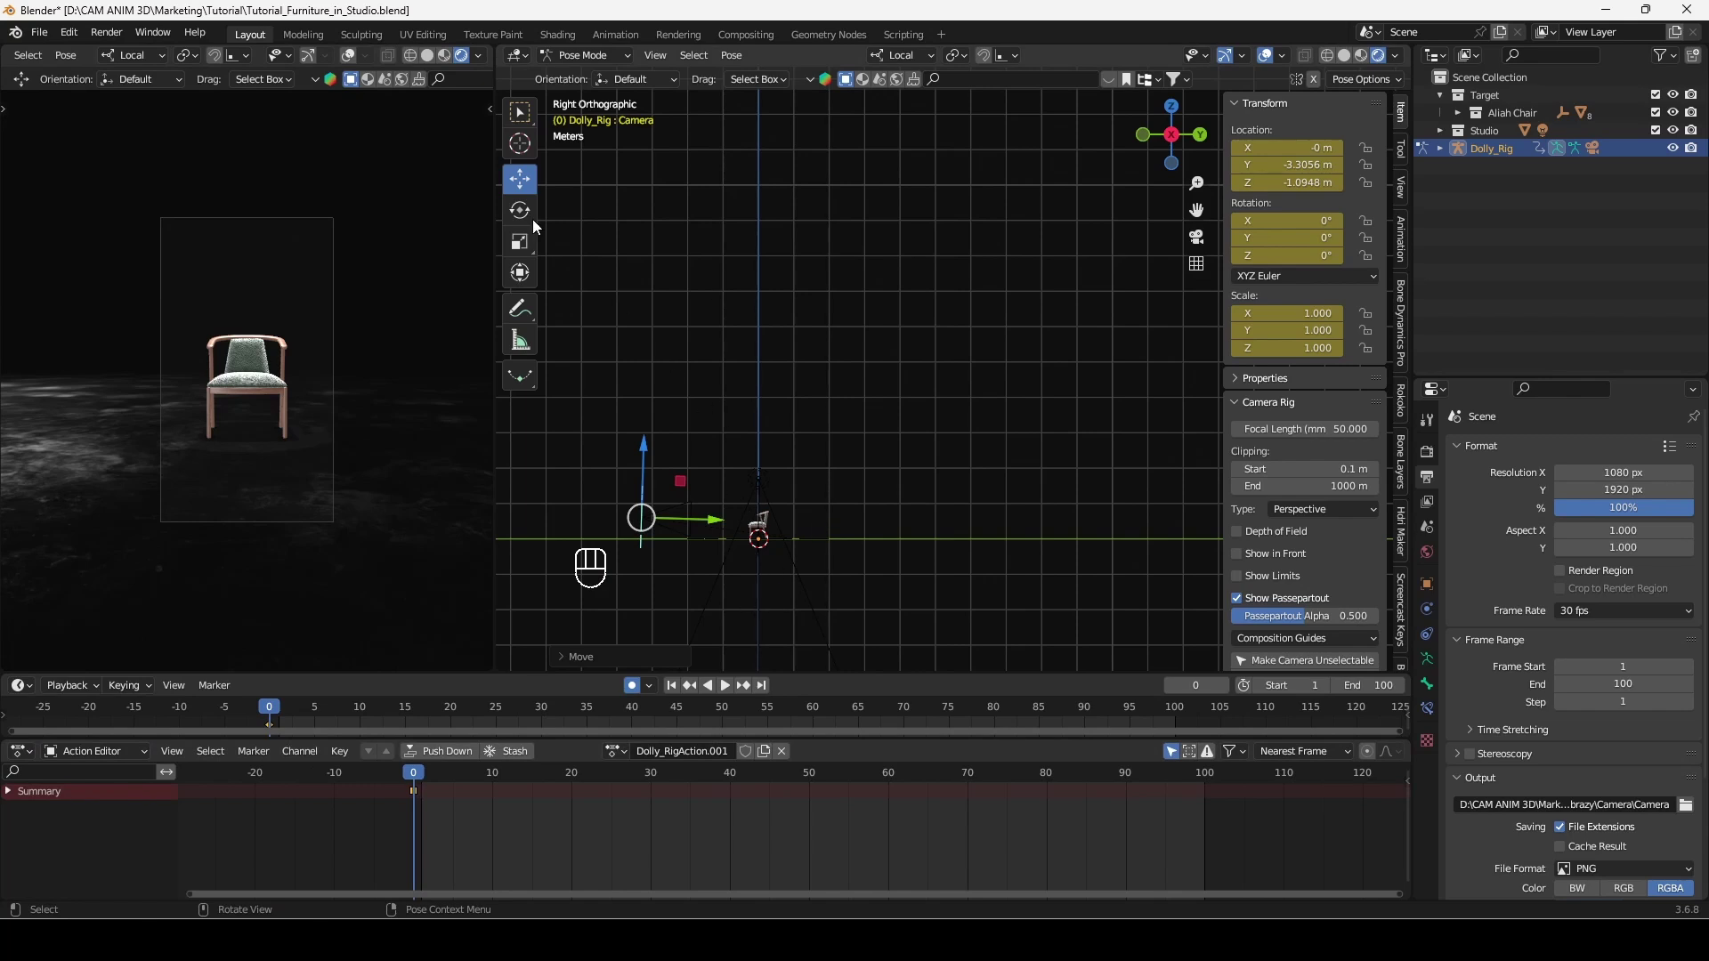
Append all 'ob'-filtered actions from Single_Movement_Animations.006.blend with Fake User enabled
{"action": "left_click", "coordinate": [39, 32]}
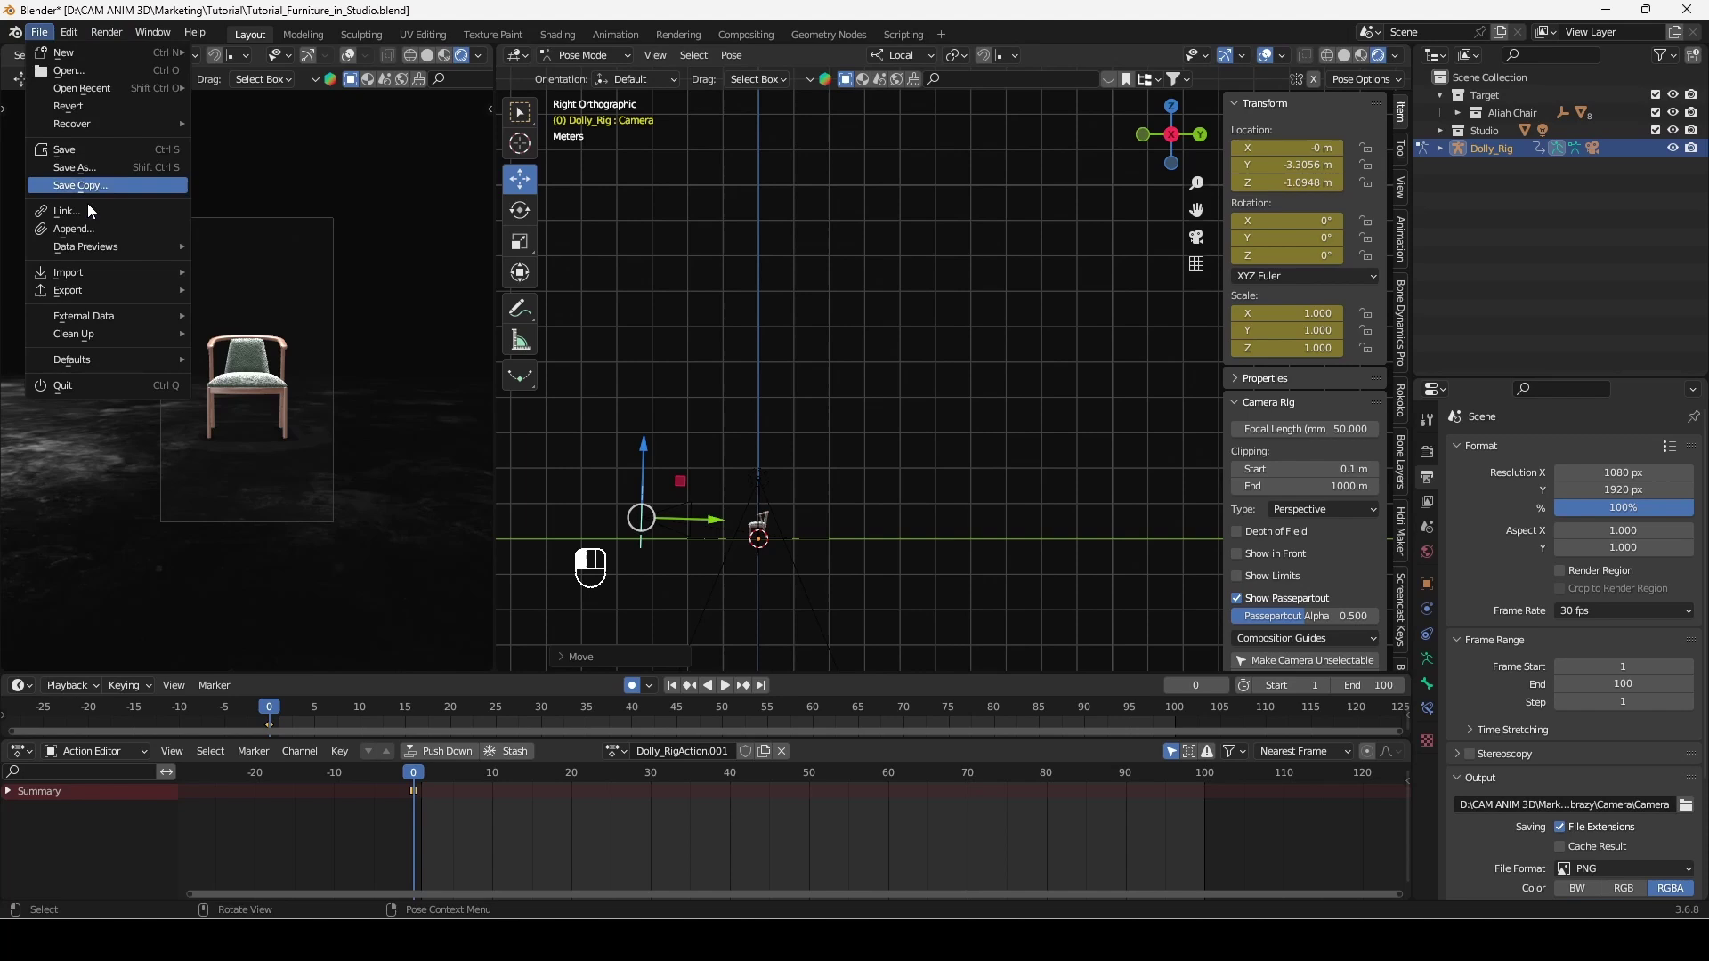
{"action": "left_click", "coordinate": [96, 230]}
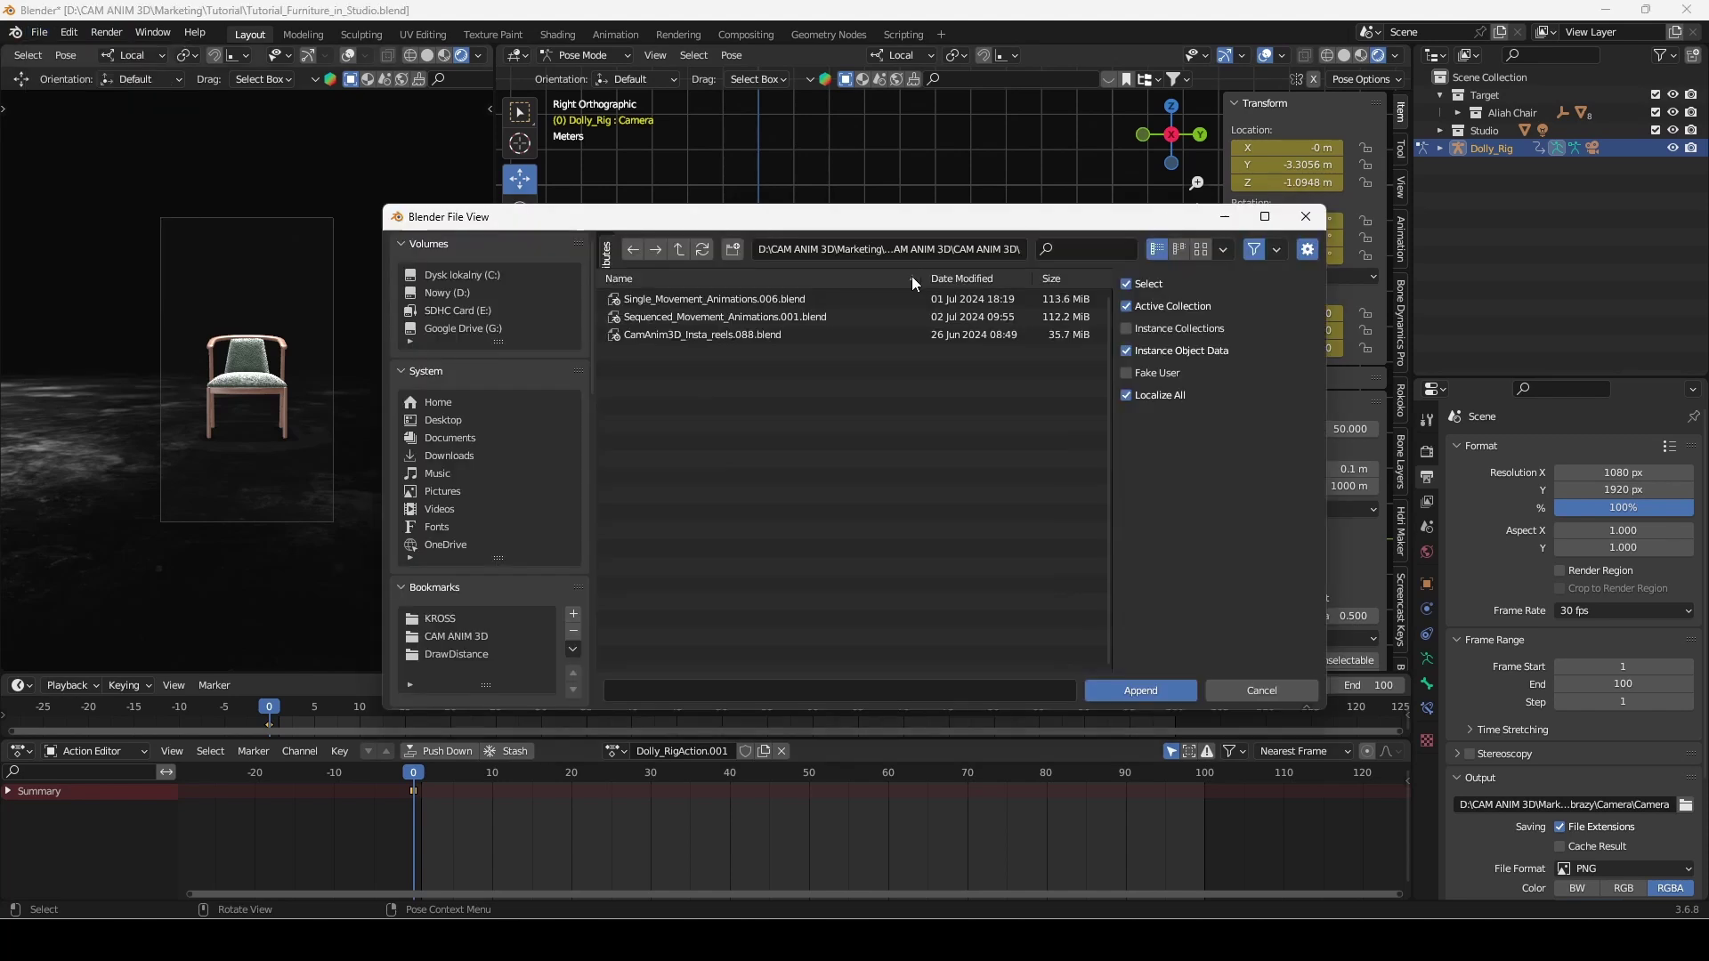
{"action": "double_click", "coordinate": [735, 299]}
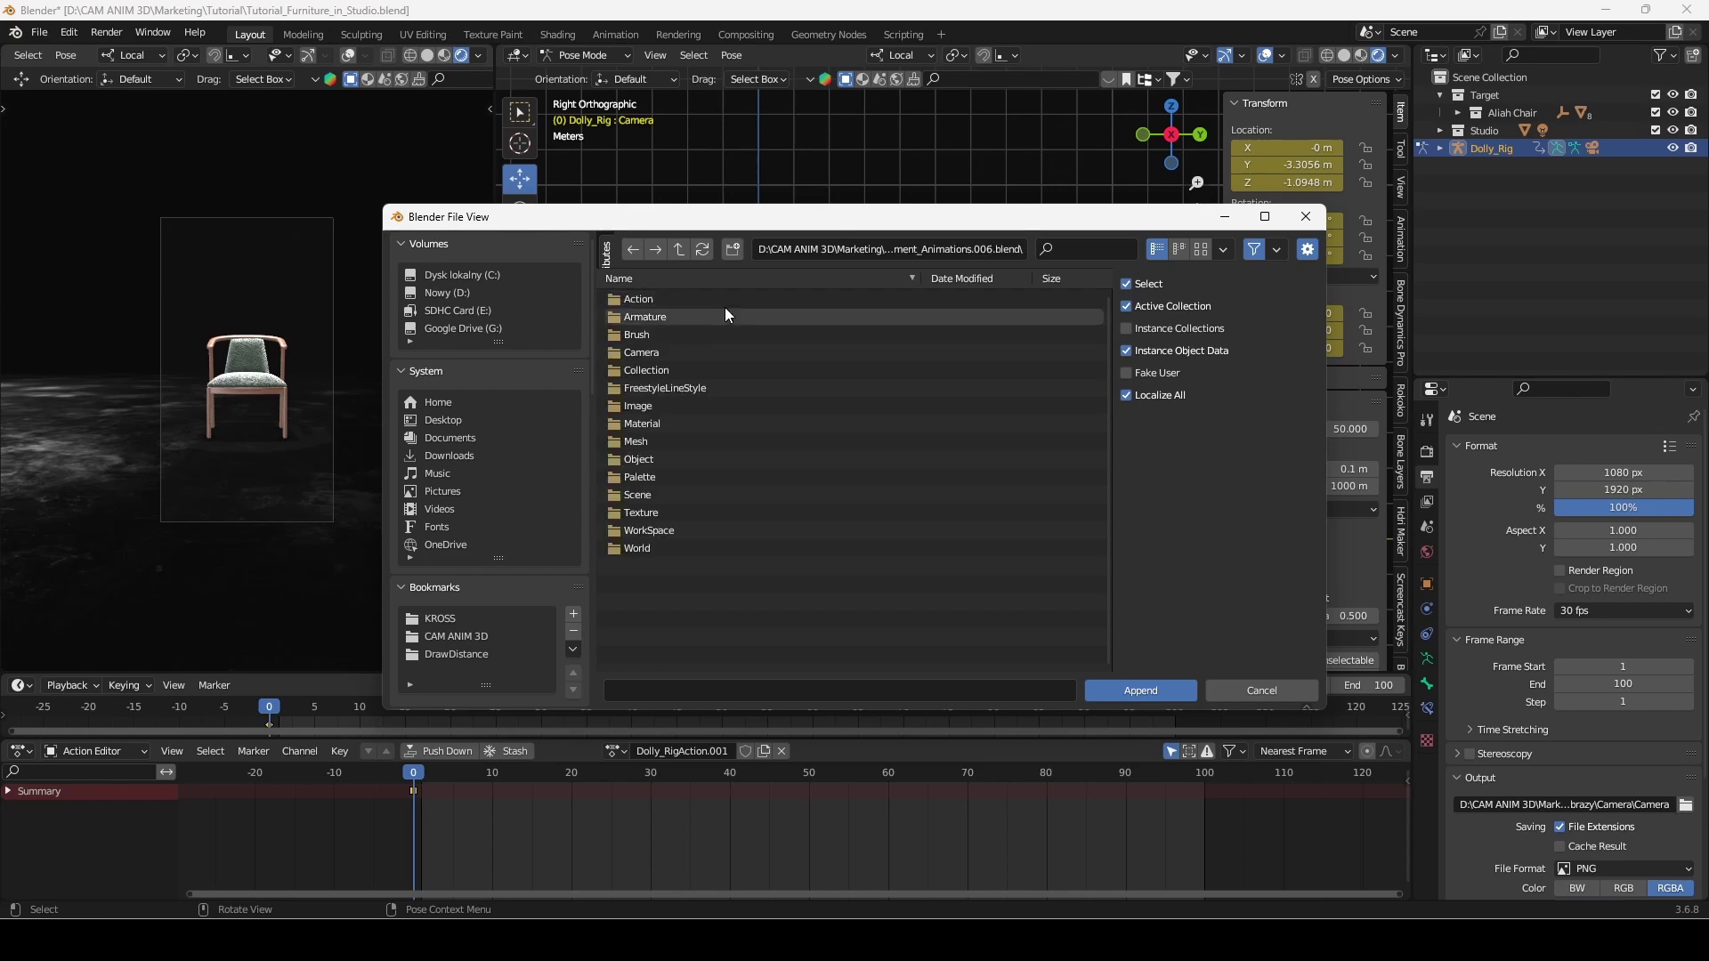
{"action": "double_click", "coordinate": [723, 299]}
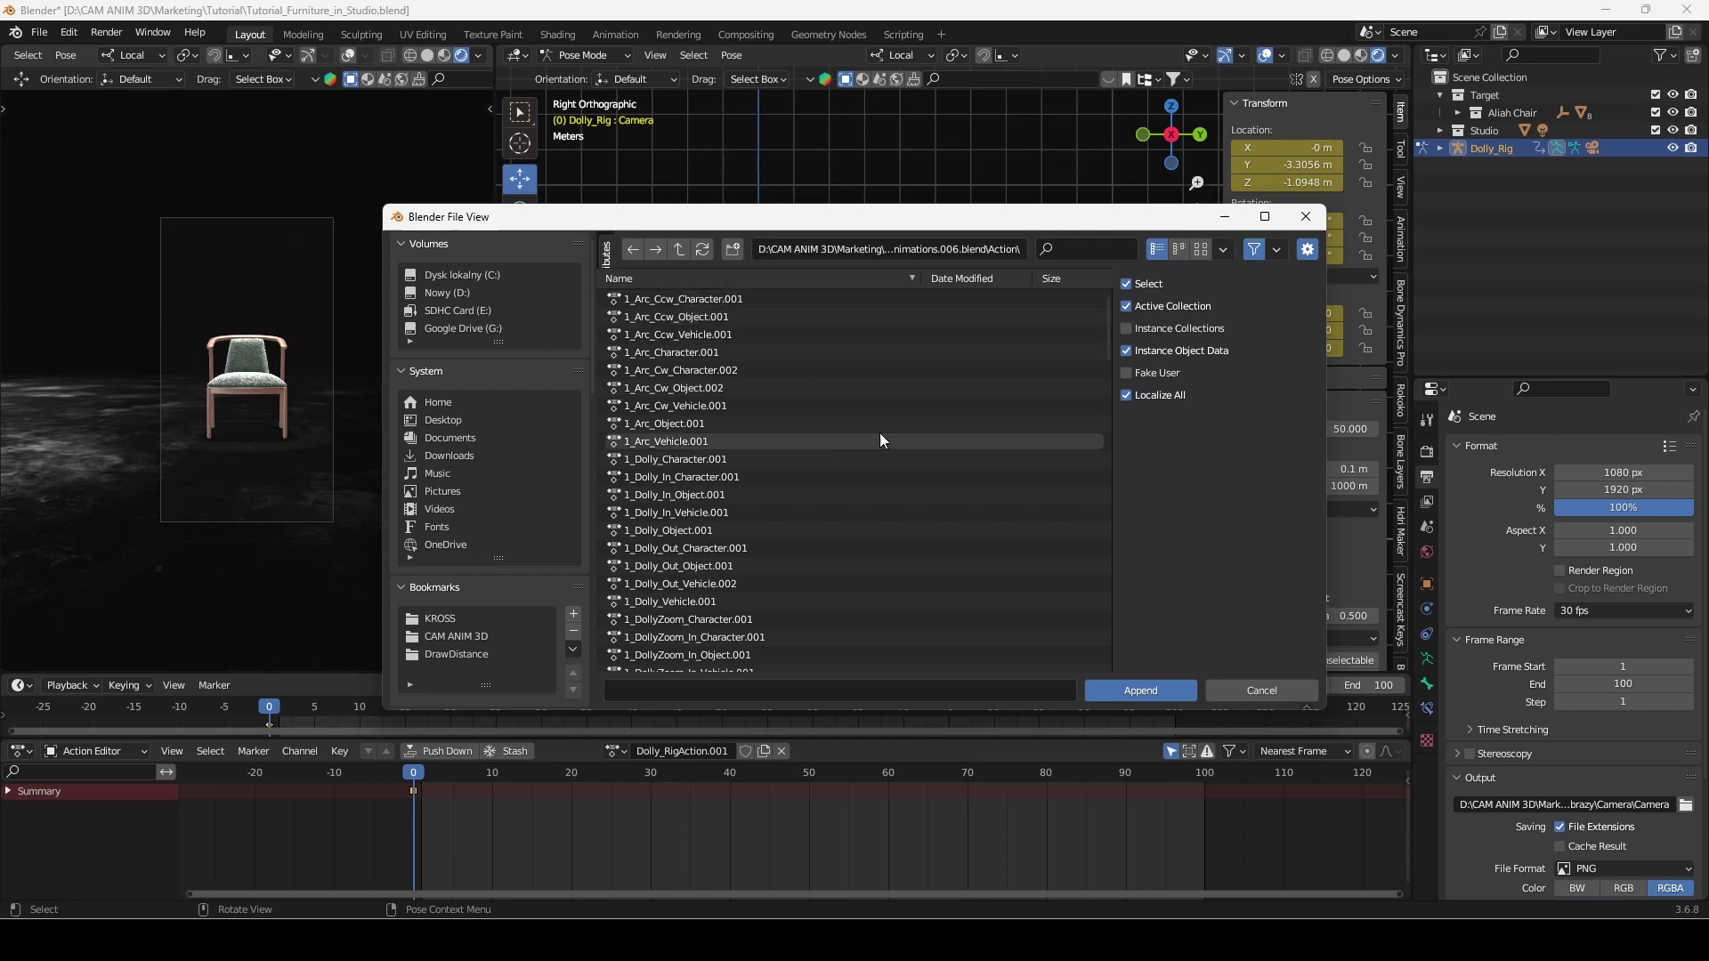
{"action": "left_click", "coordinate": [1070, 249]}
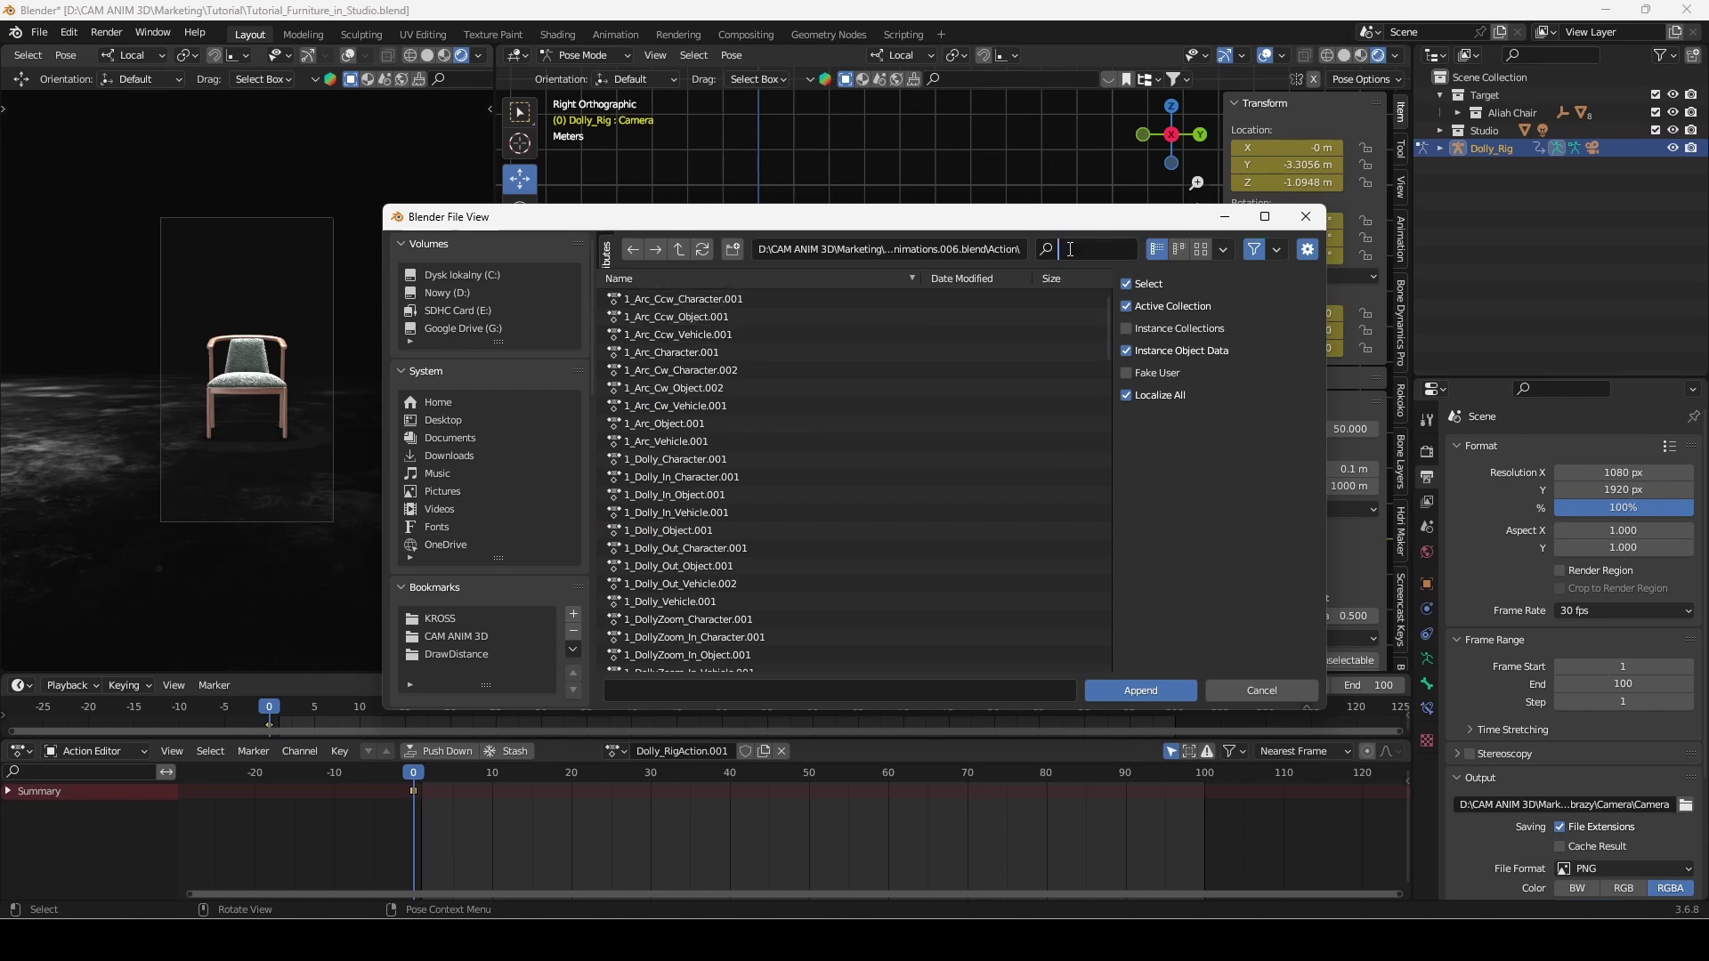
{"action": "type", "text": "obje"}
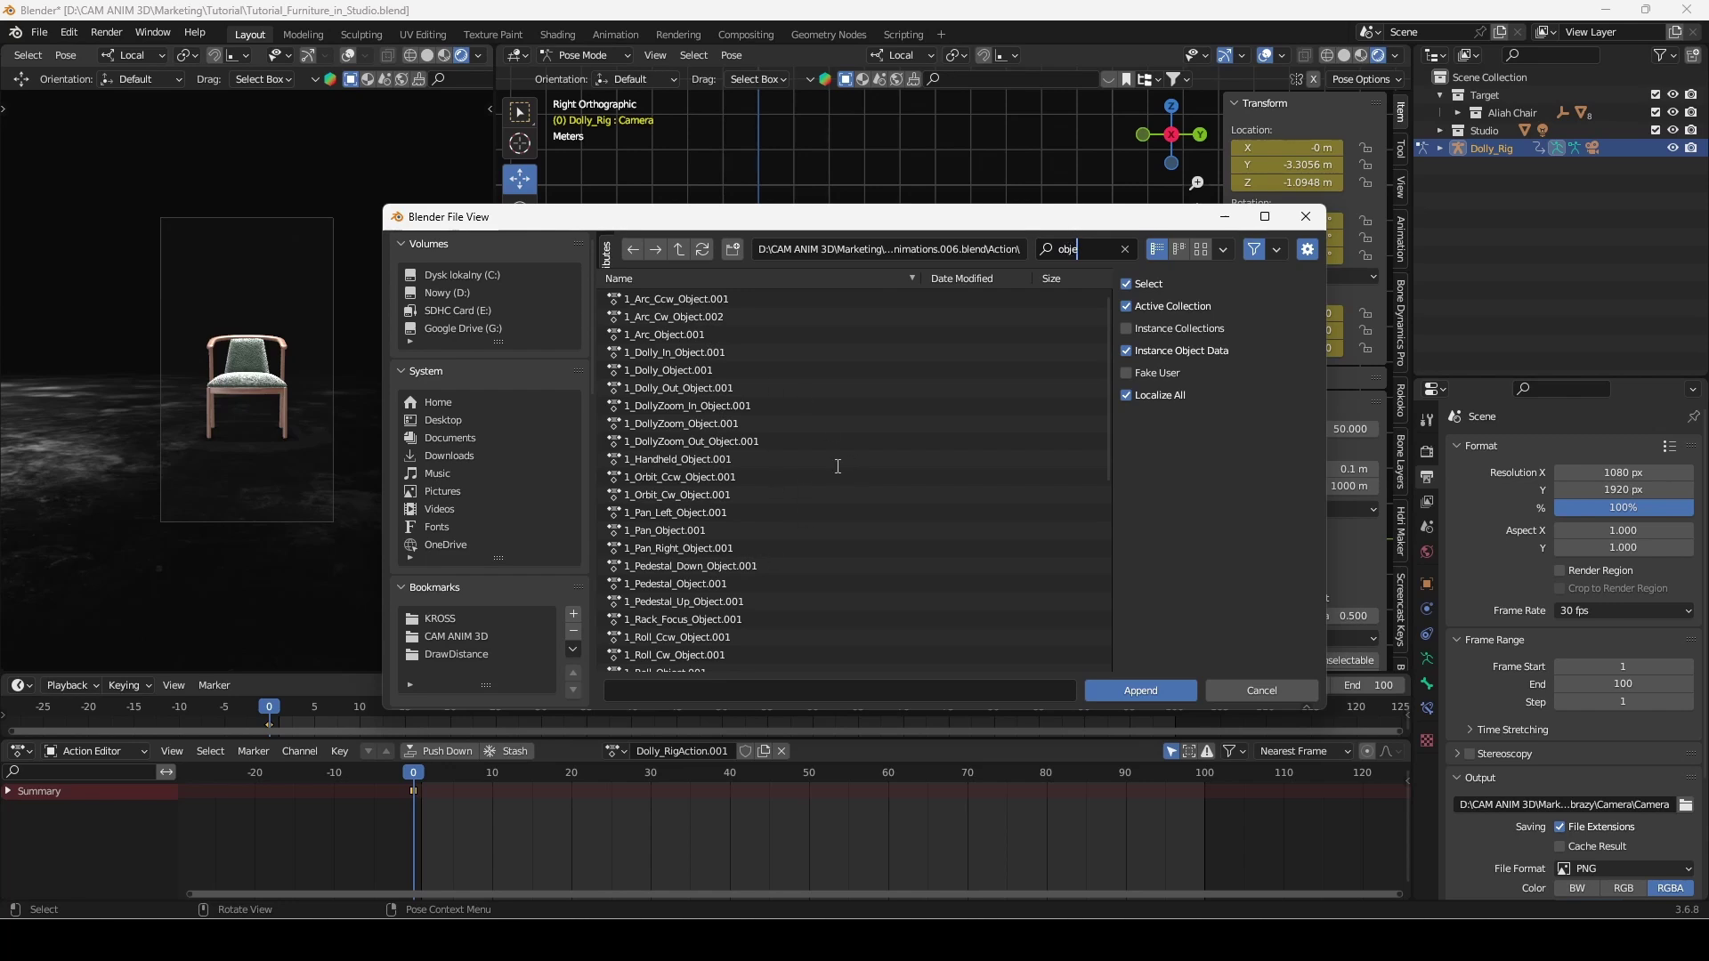
{"action": "left_click", "coordinate": [1127, 374]}
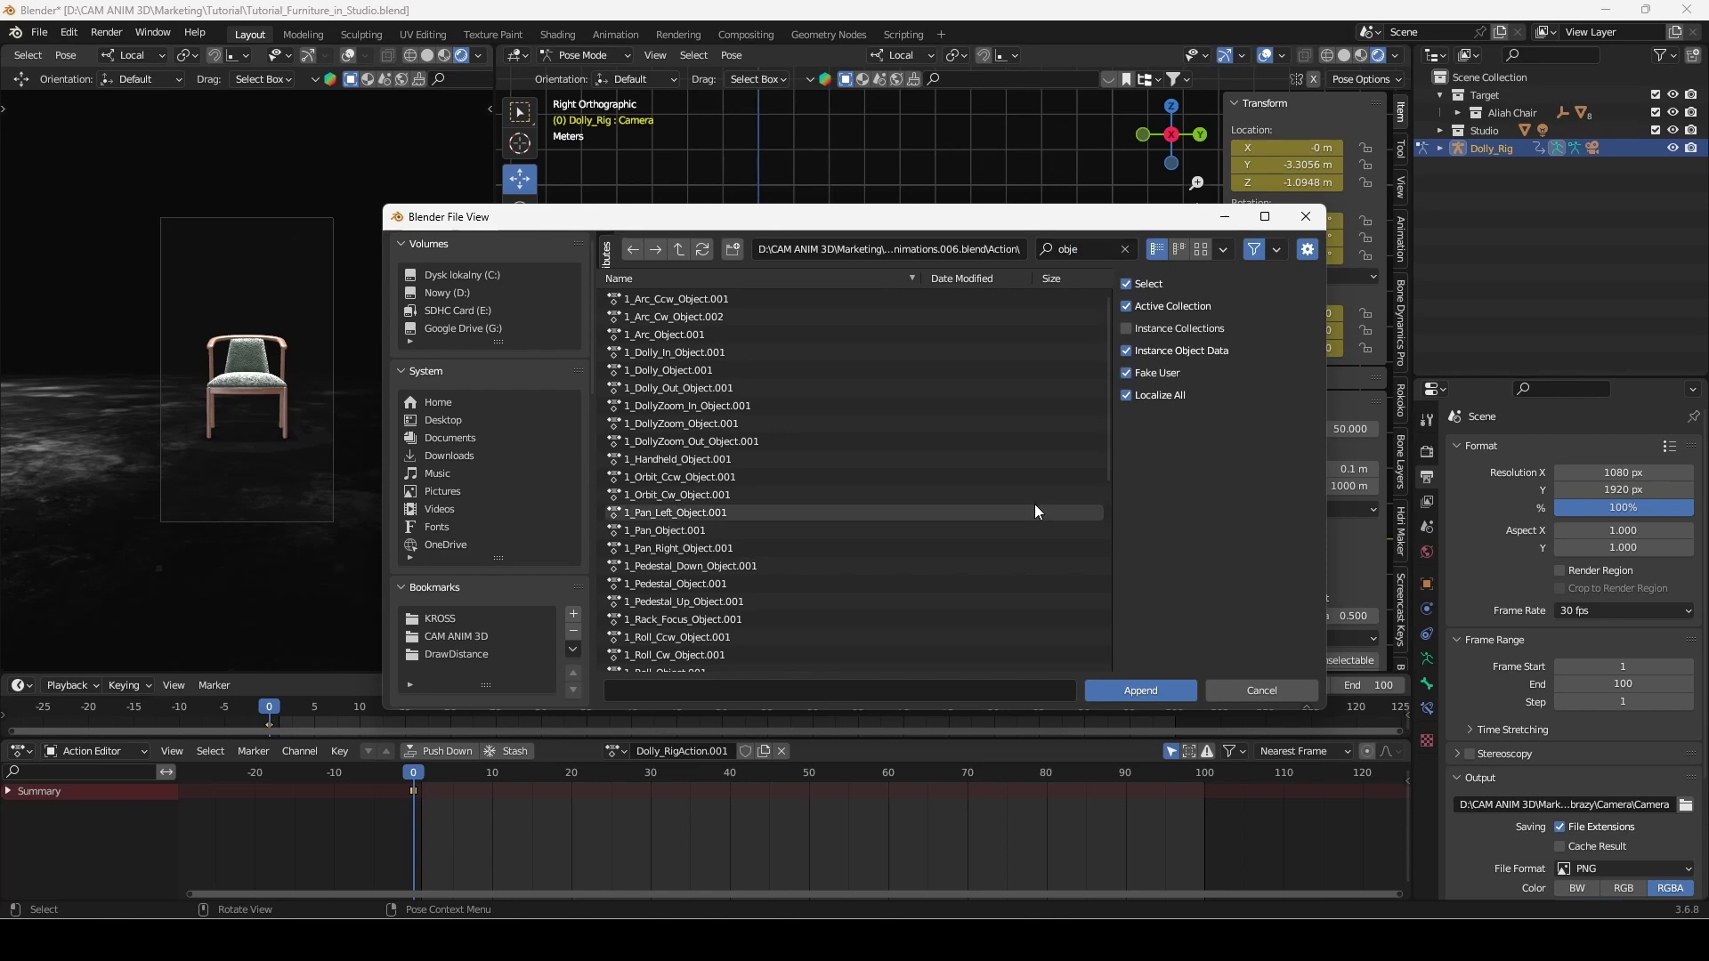
{"action": "key", "text": "a"}
{"action": "left_click", "coordinate": [1134, 693]}
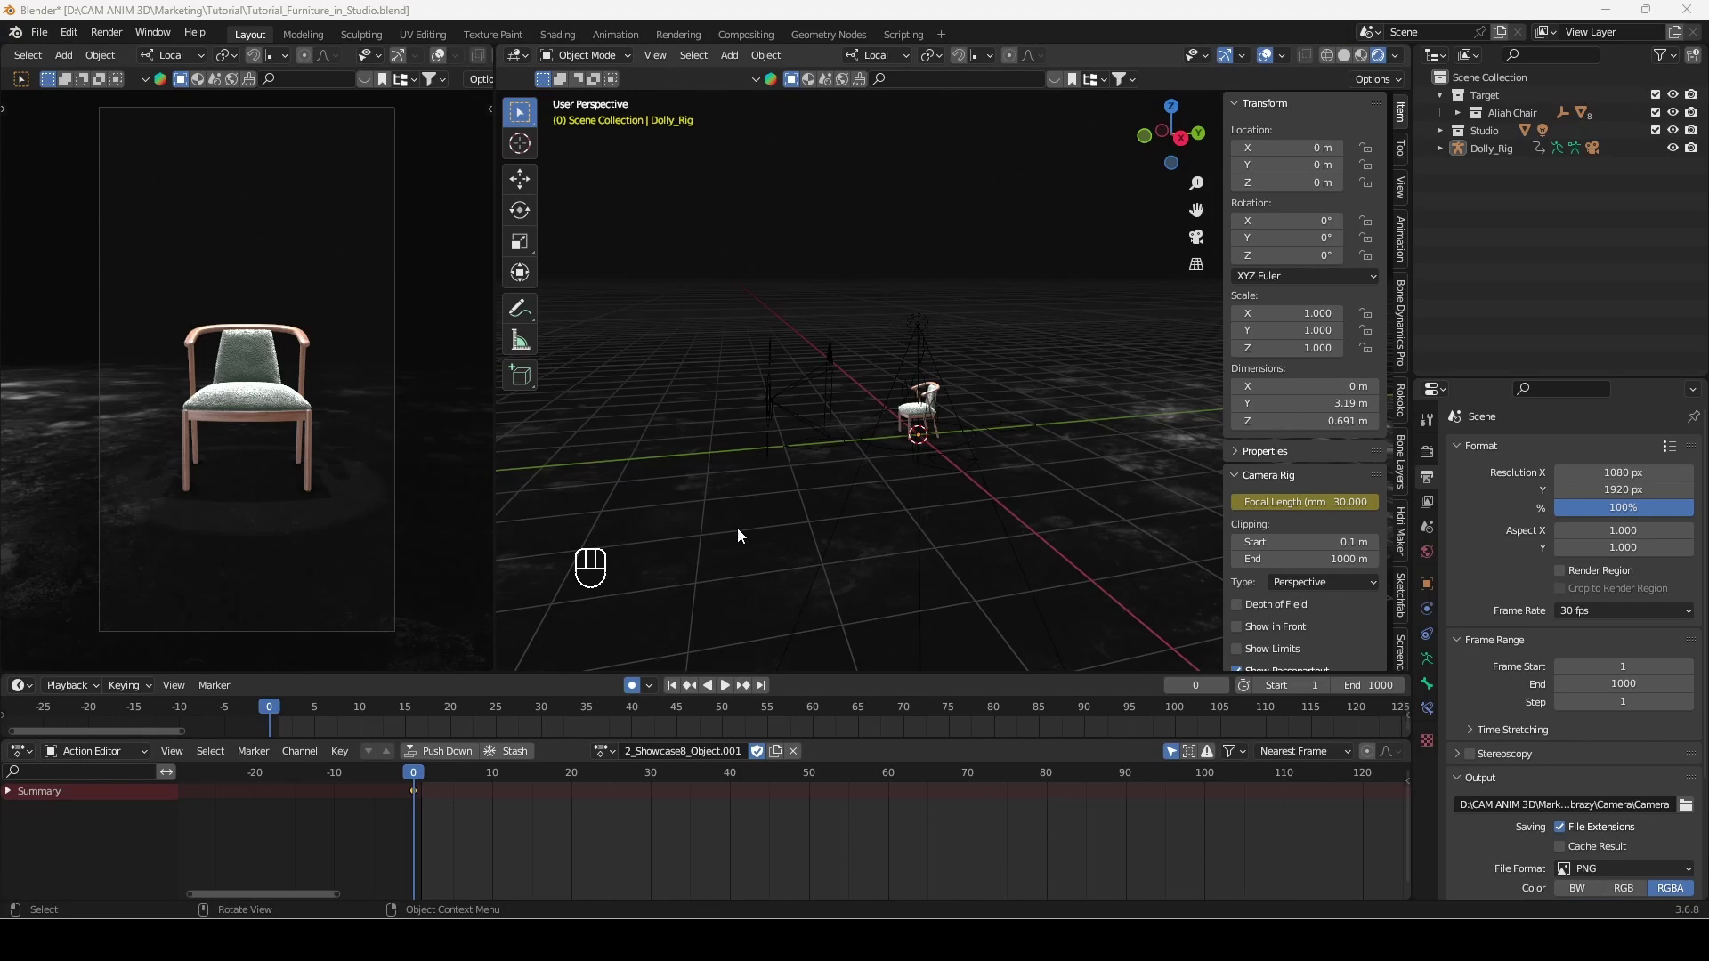
Select all Dolly_Rig bones in Pose Mode and preview the current camera animation
{"action": "left_click", "coordinate": [770, 349]}
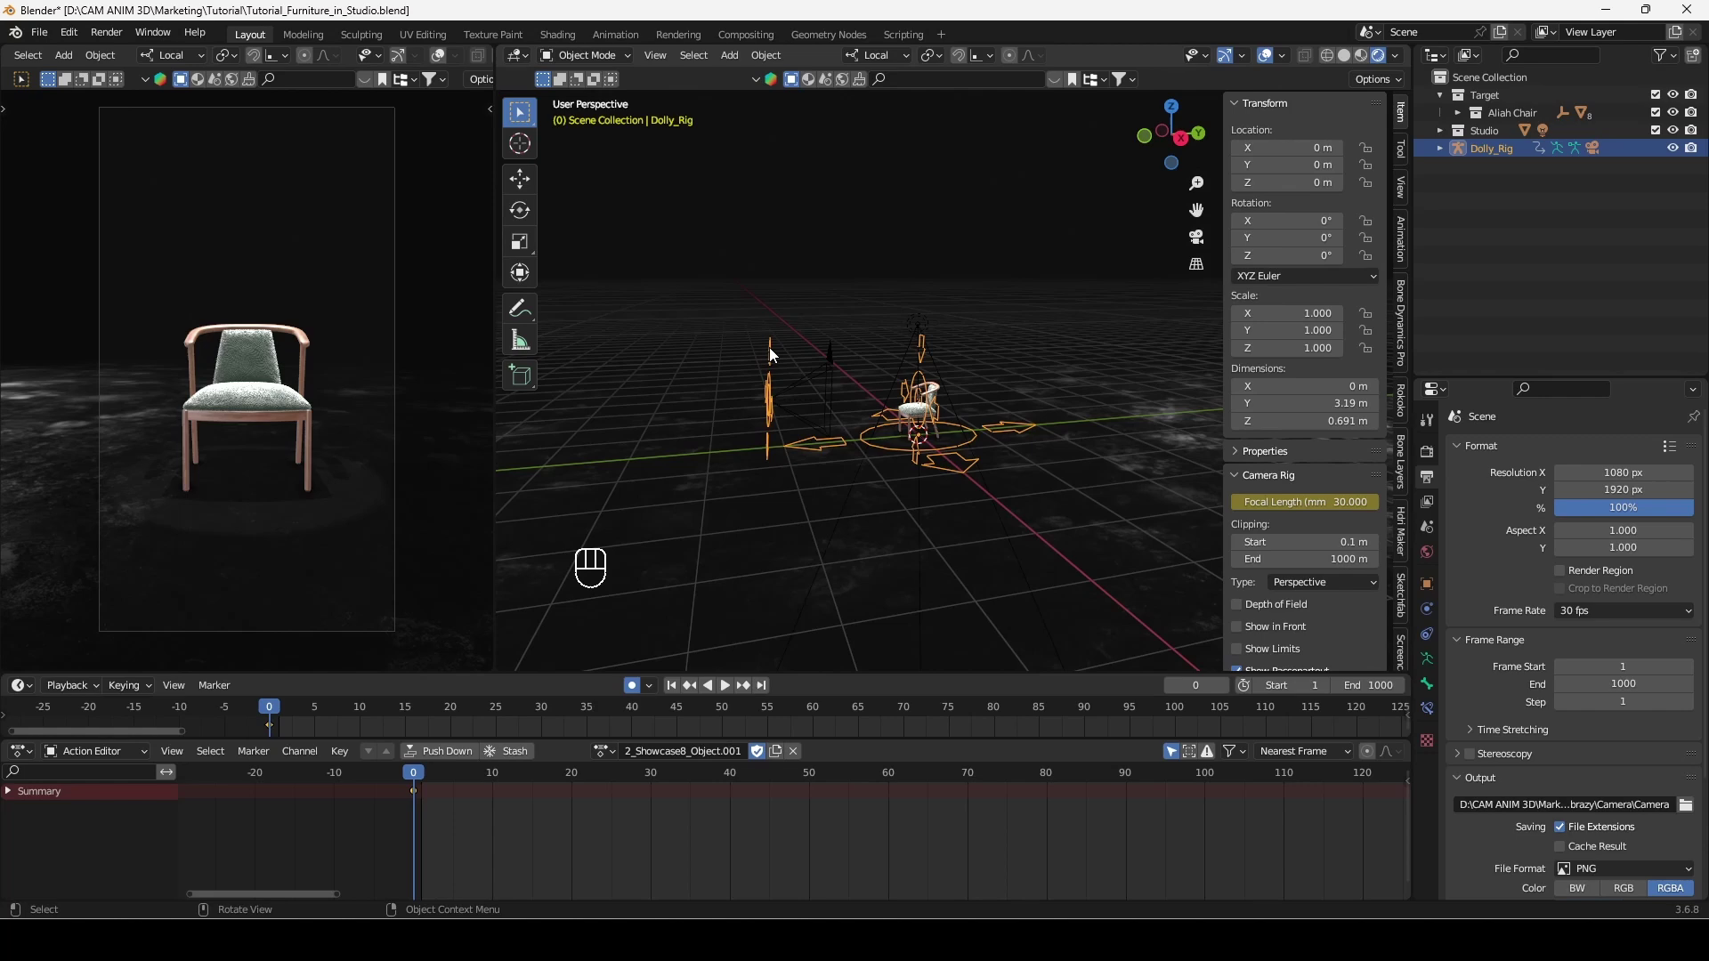
{"action": "left_click", "coordinate": [605, 752]}
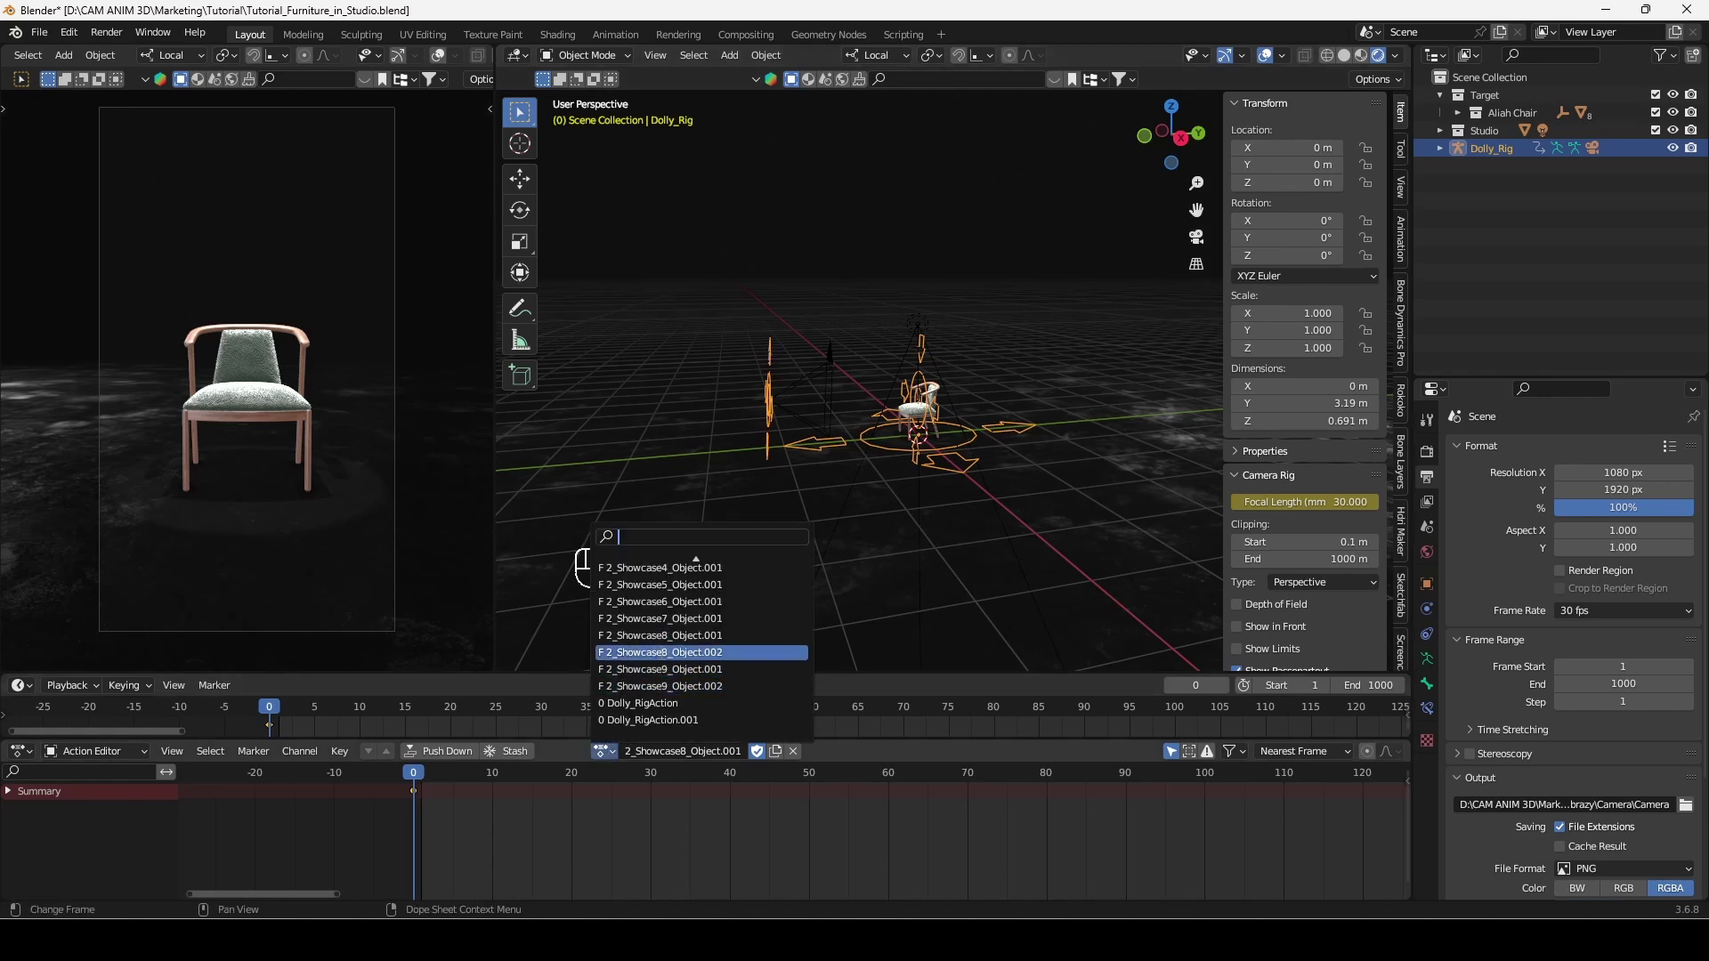
{"action": "middle_click_drag", "start_coordinate": [825, 477], "coordinate": [801, 437]}
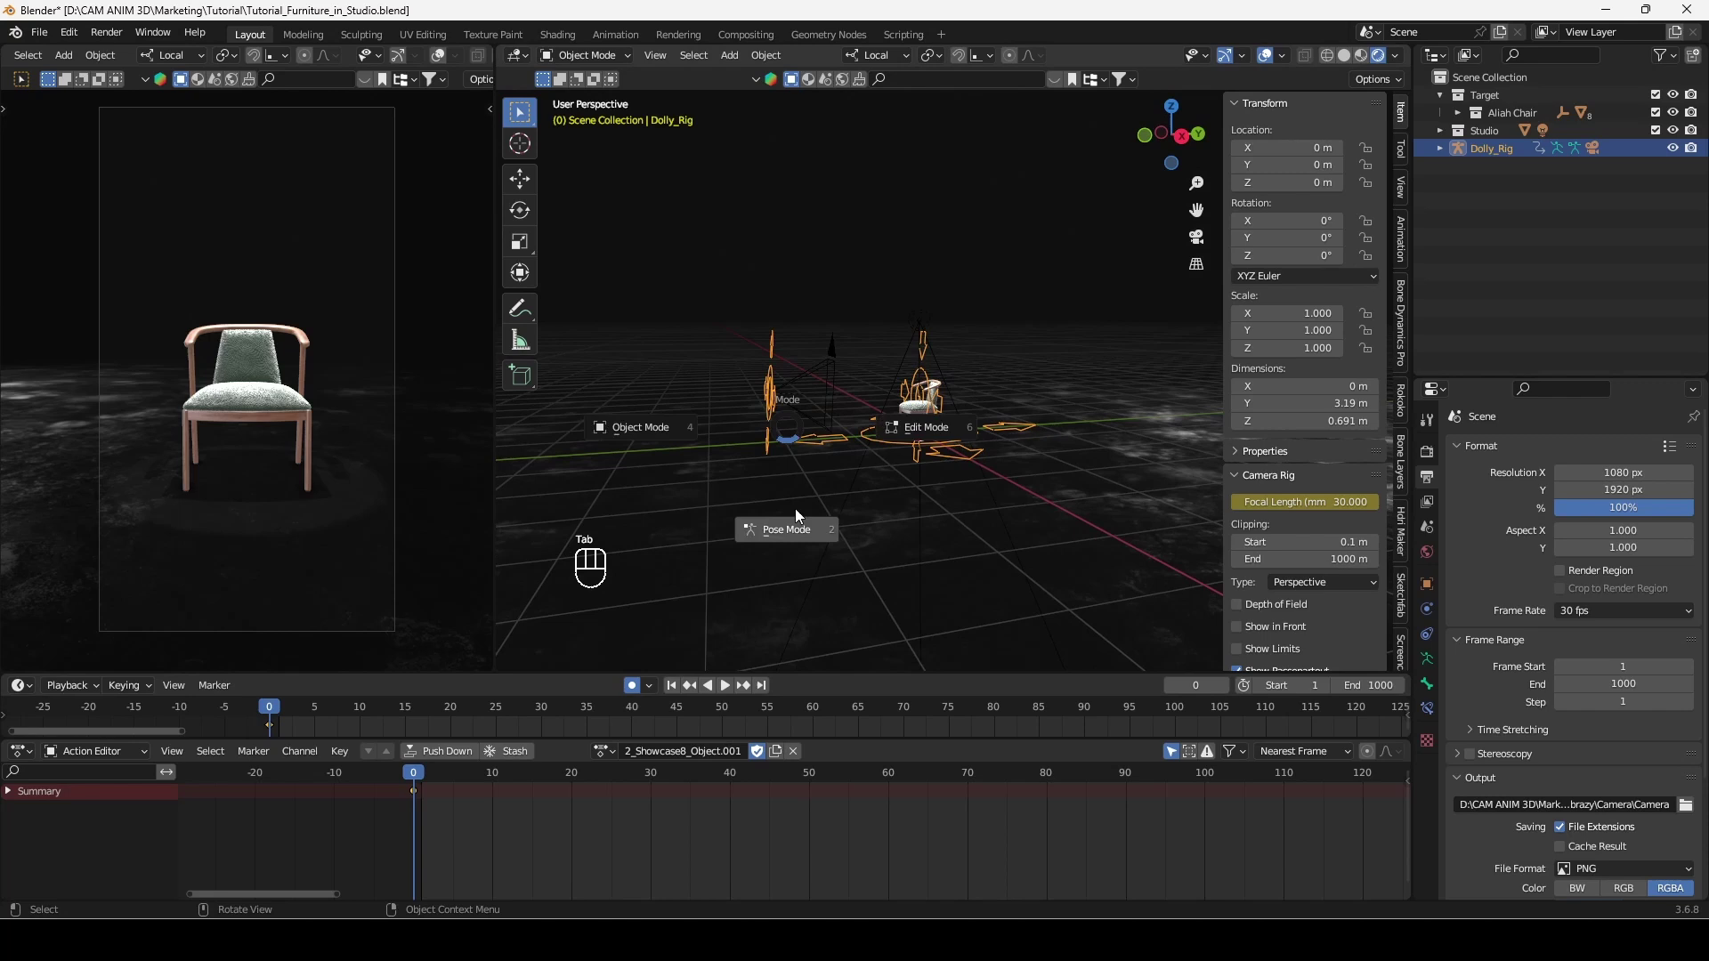
{"action": "key", "text": "Tab"}
{"action": "key", "text": "a"}
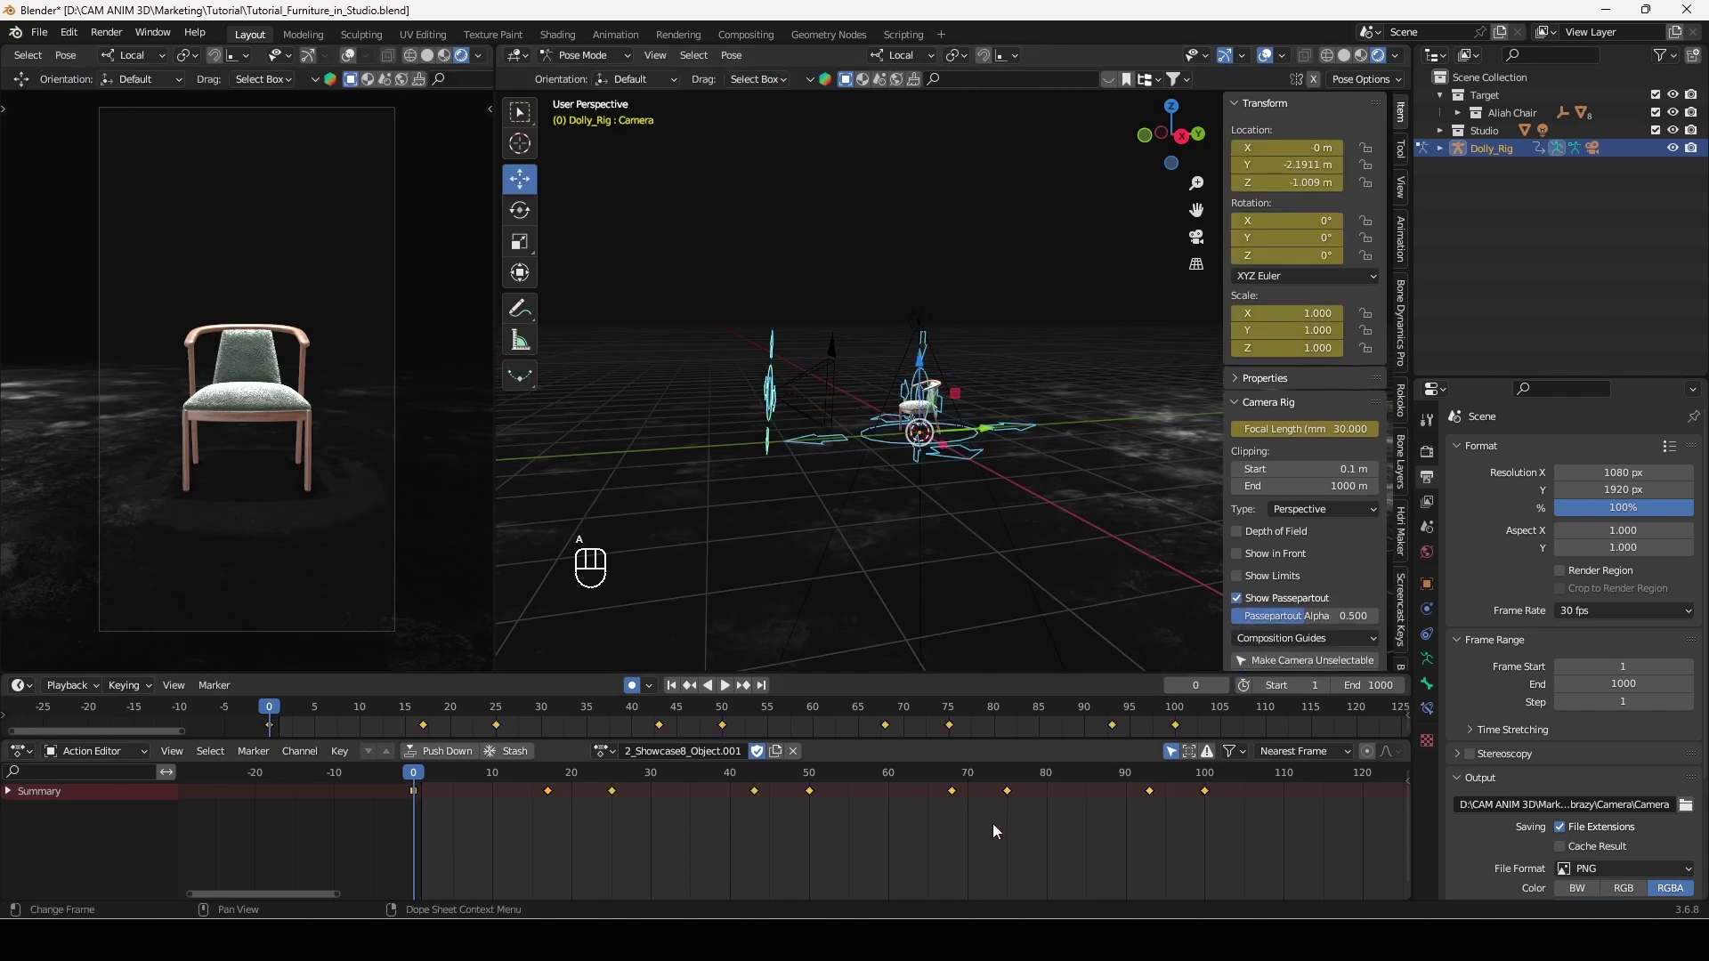
{"action": "scroll", "coordinate": [1192, 771], "scroll_direction": "up", "scroll_amount": 1}
{"action": "scroll", "coordinate": [1162, 832], "scroll_direction": "down", "scroll_amount": 3}
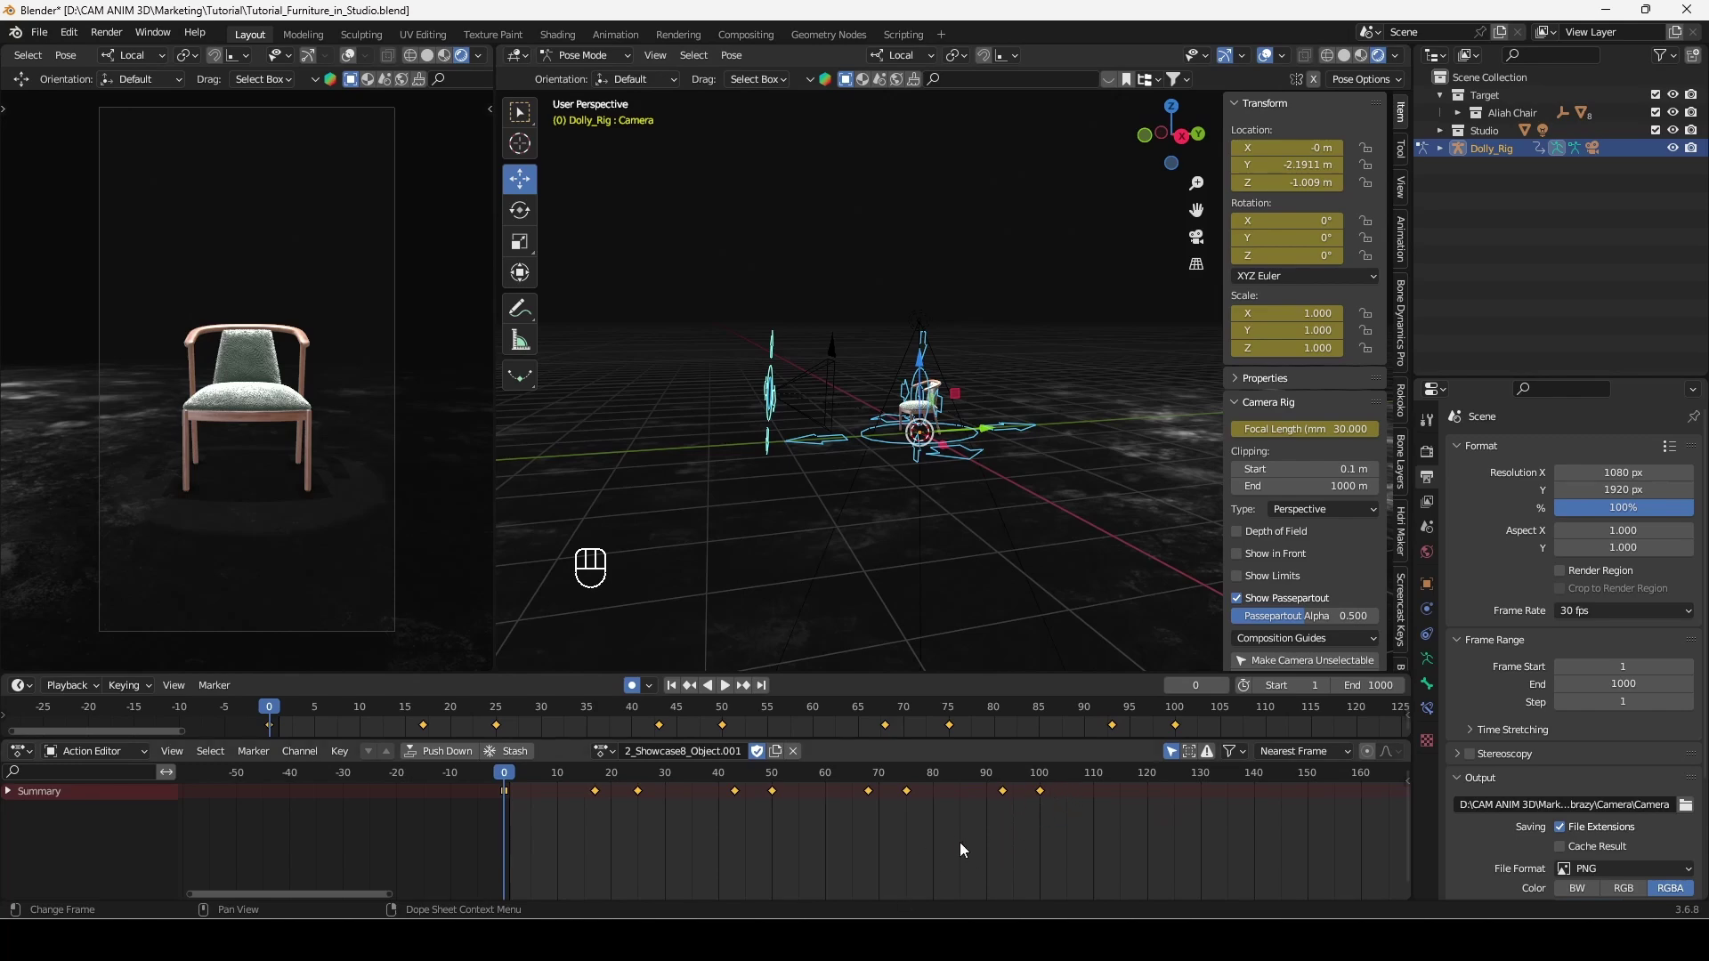
{"action": "key", "text": "space"}
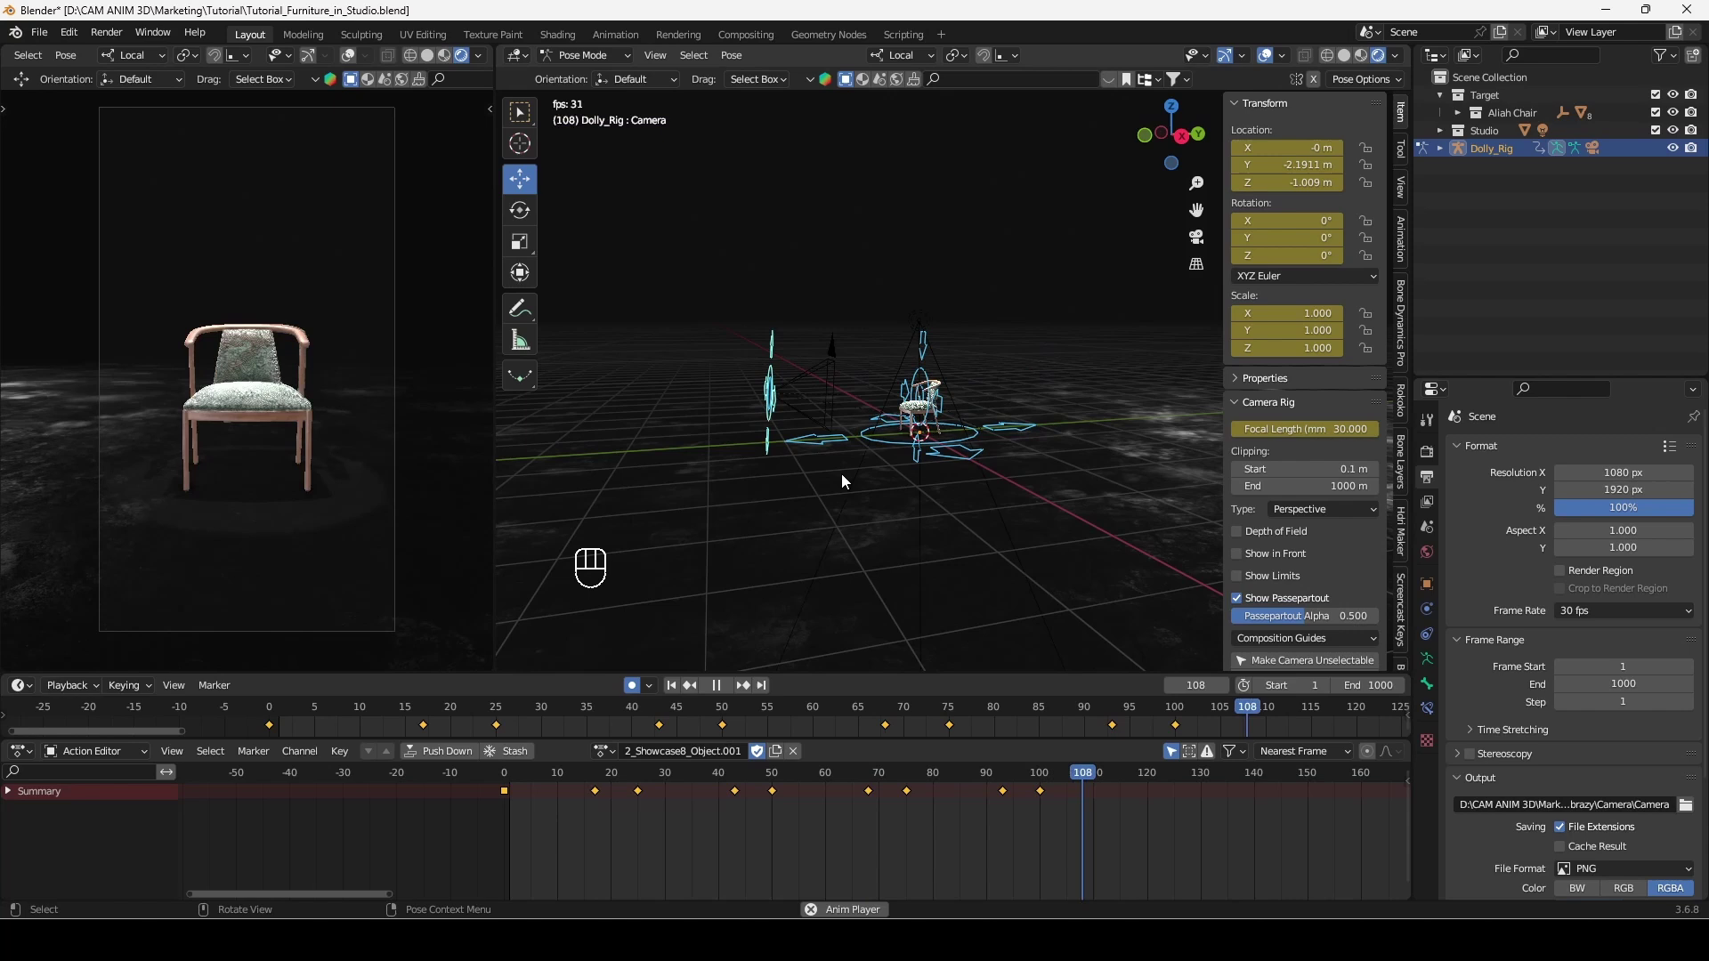
{"action": "key", "text": "space"}
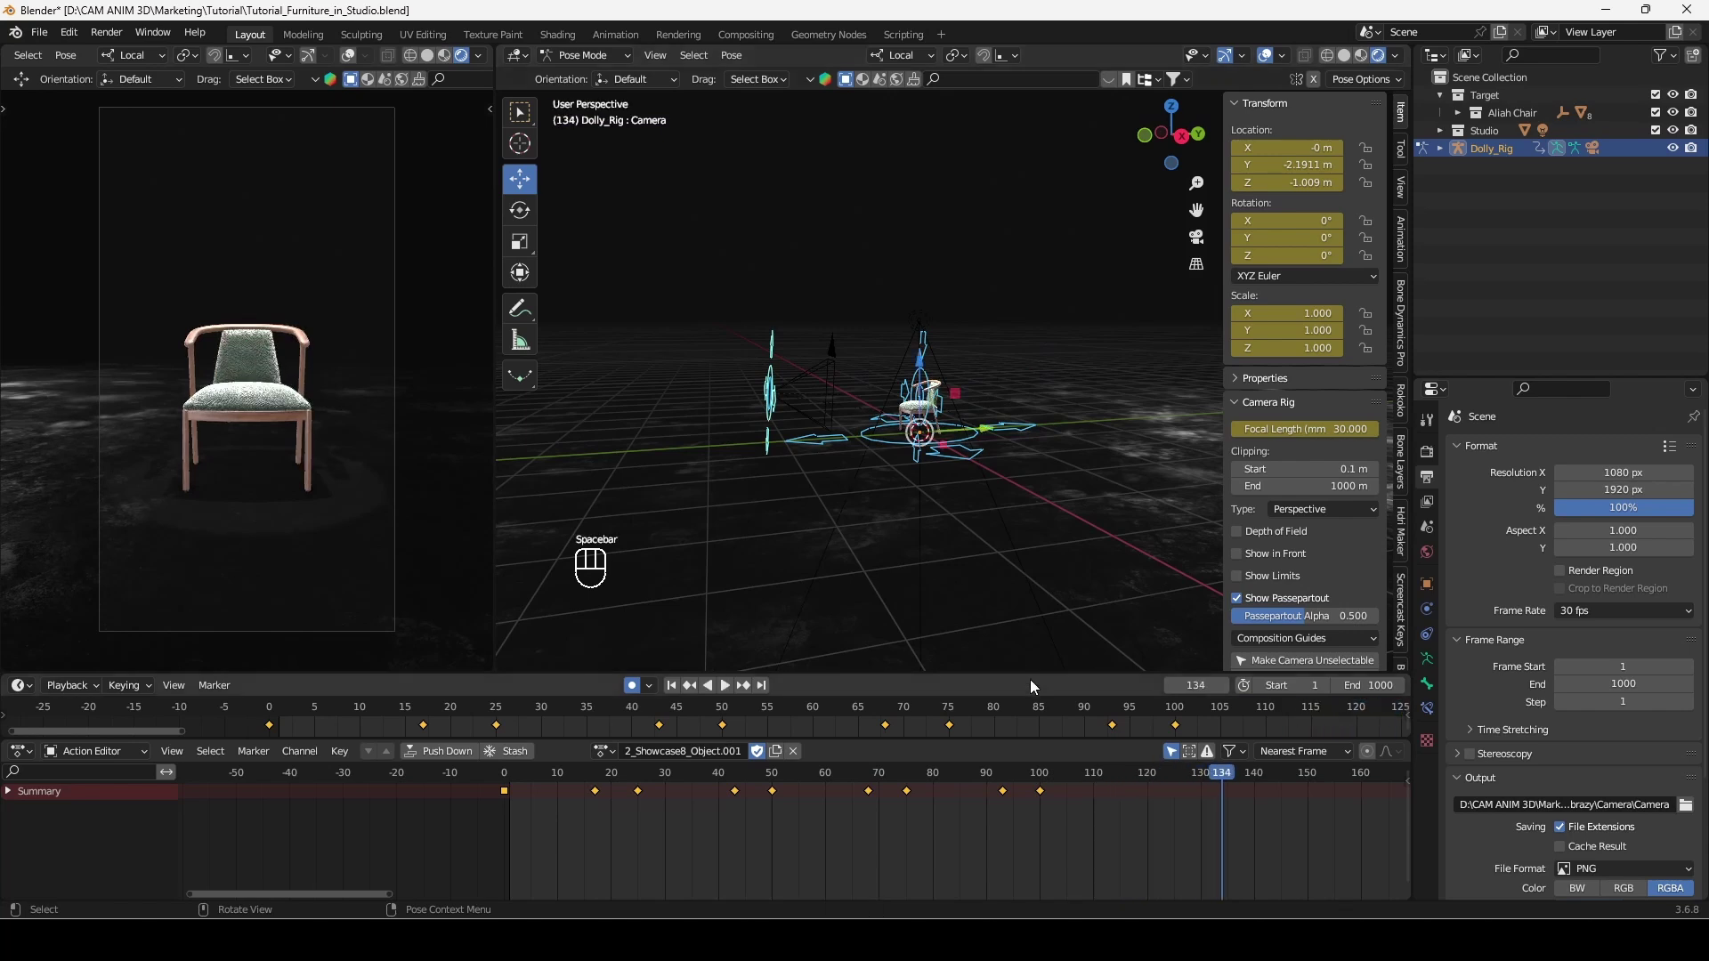
{"action": "left_click", "coordinate": [827, 774]}
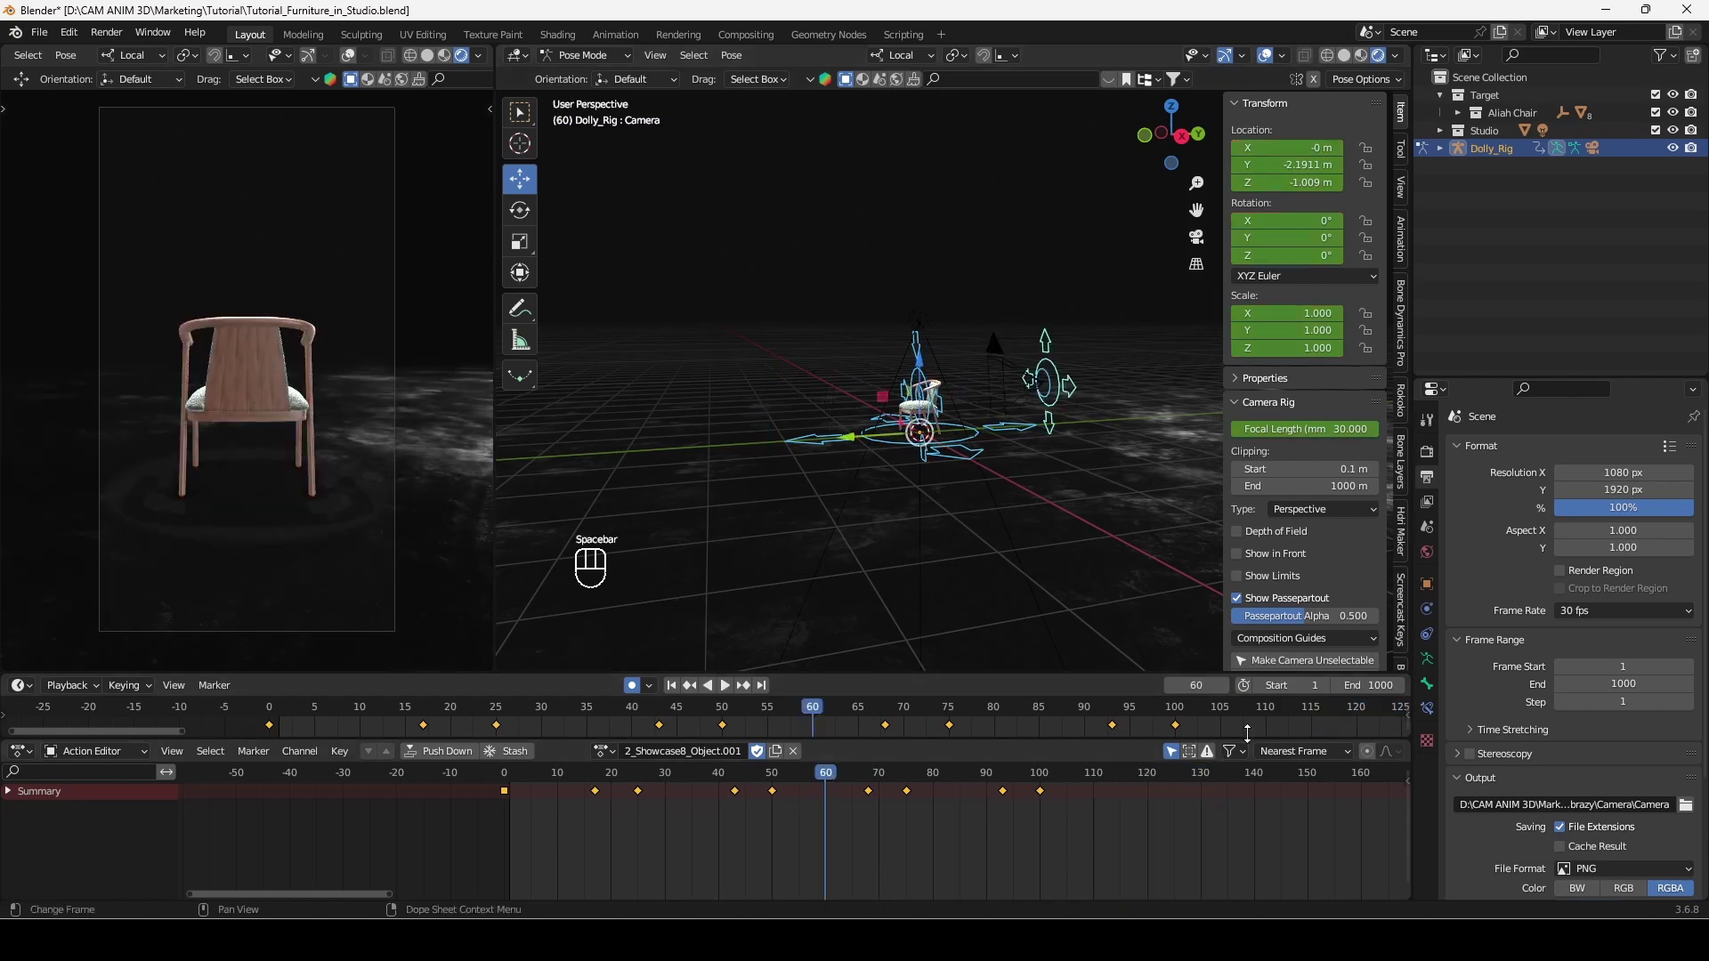
Set the scene end frame to 100 and replay the animation from frame 1
{"action": "left_click", "coordinate": [1368, 685]}
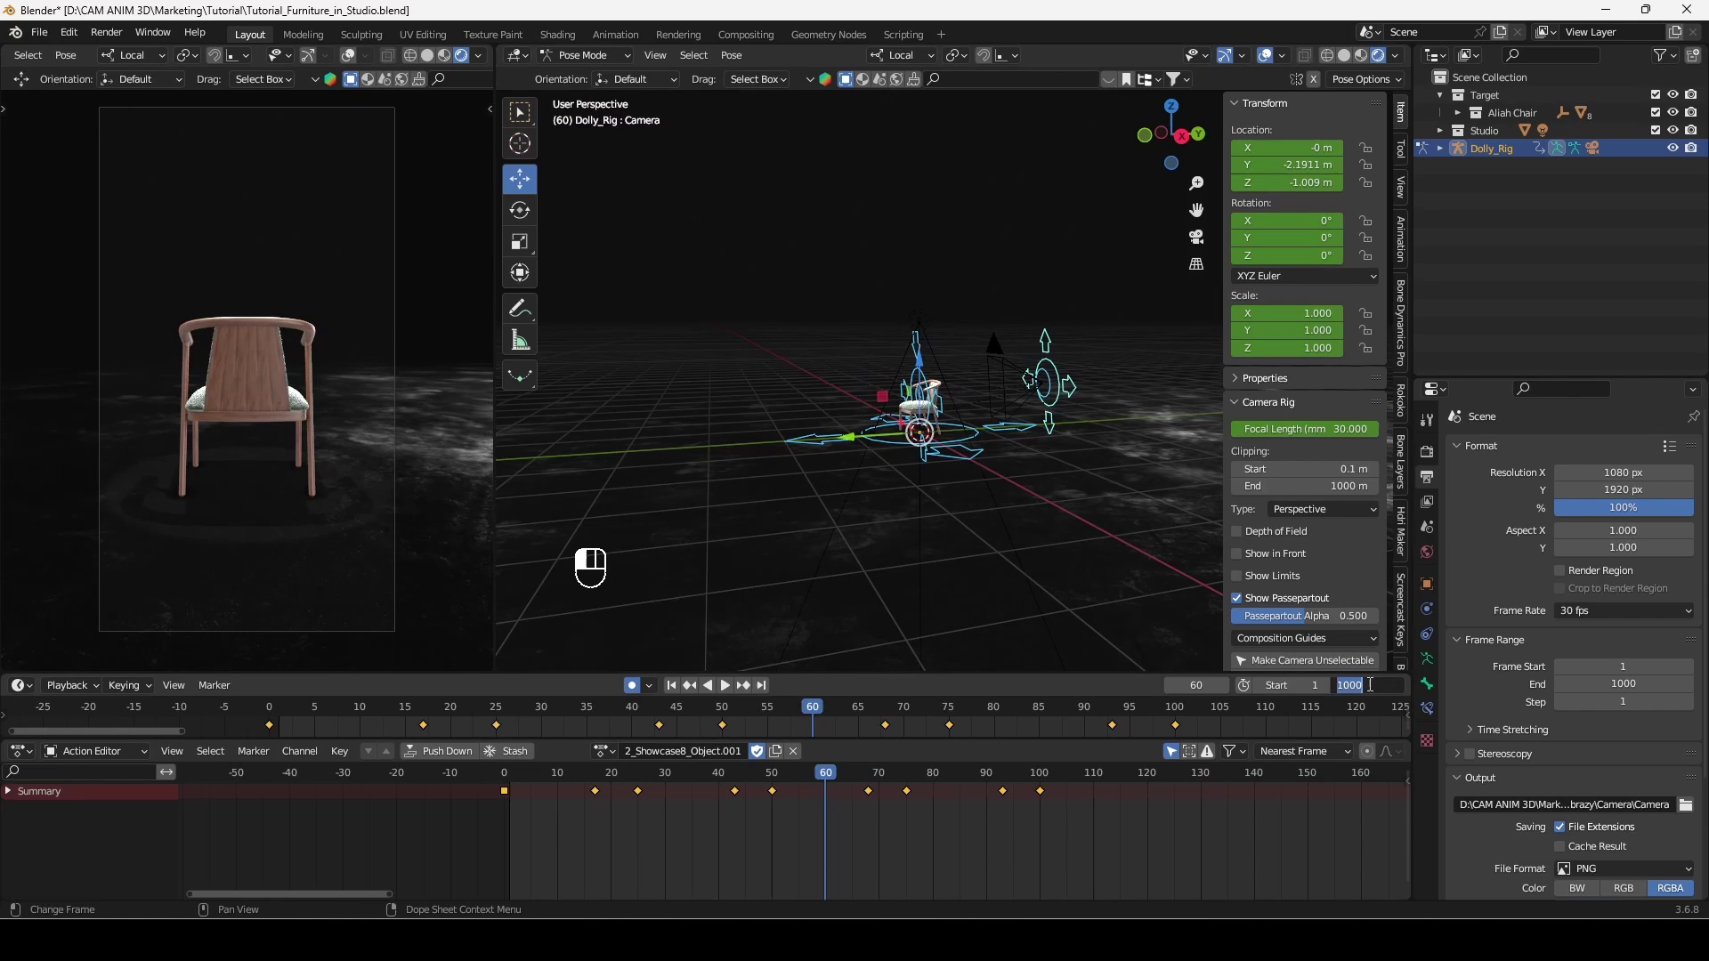
{"action": "type", "text": "100"}
{"action": "key", "text": "Return"}
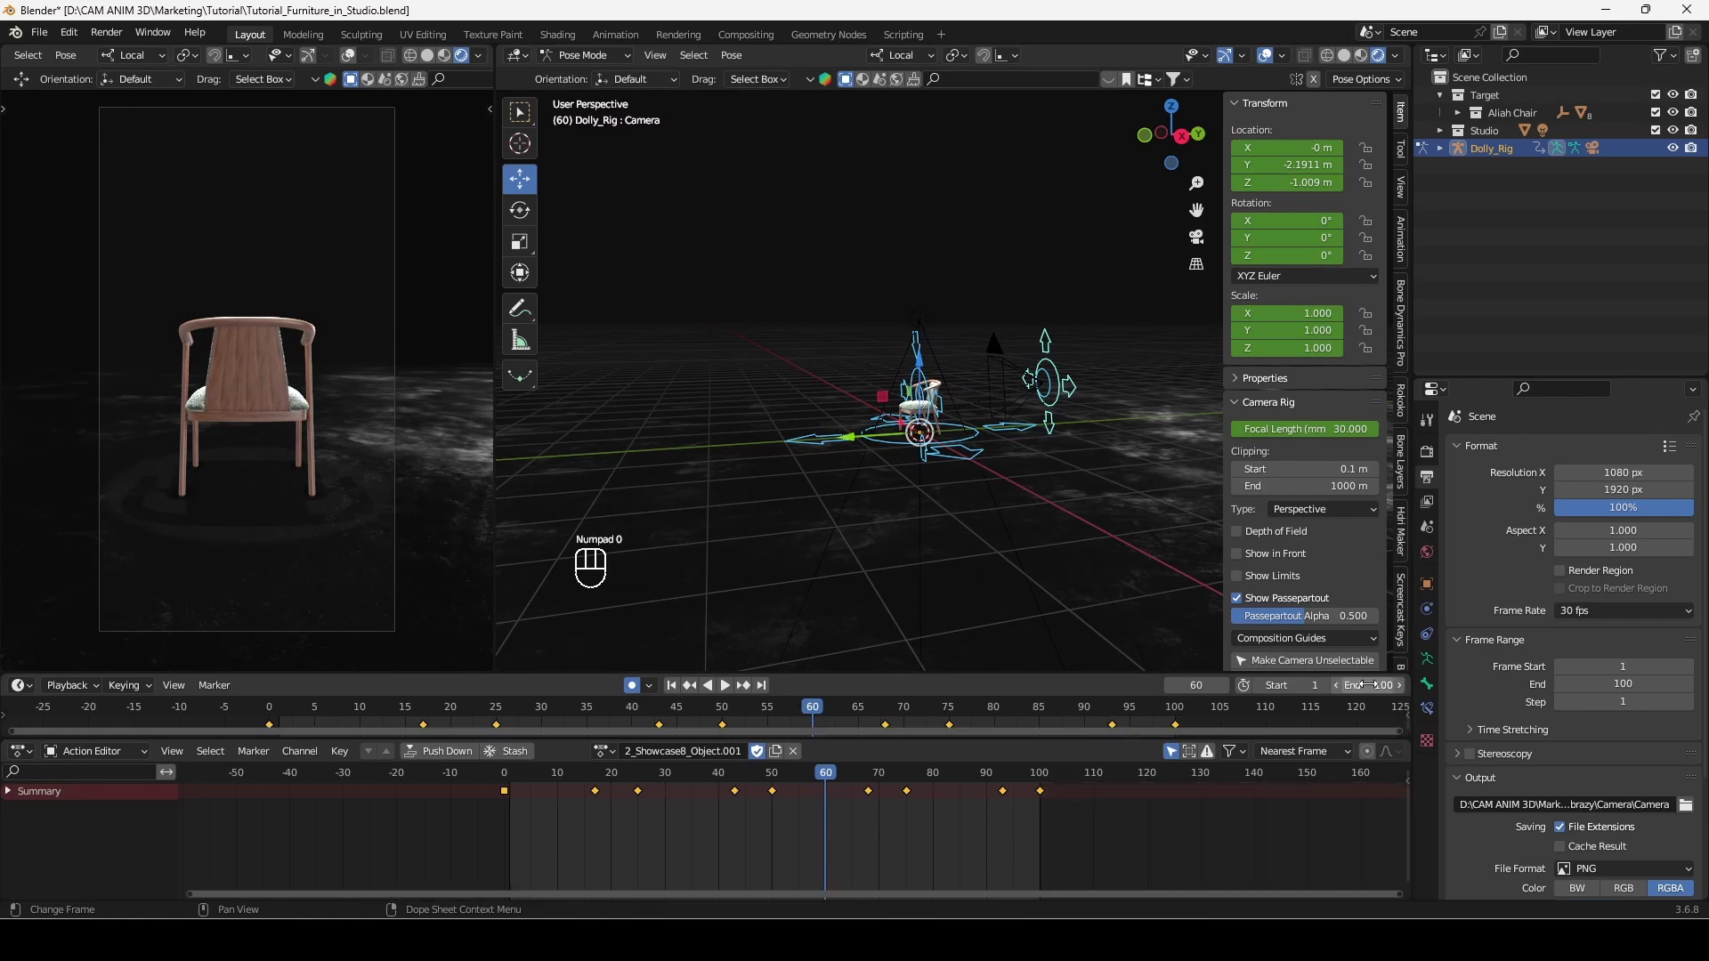
{"action": "key", "text": "space"}
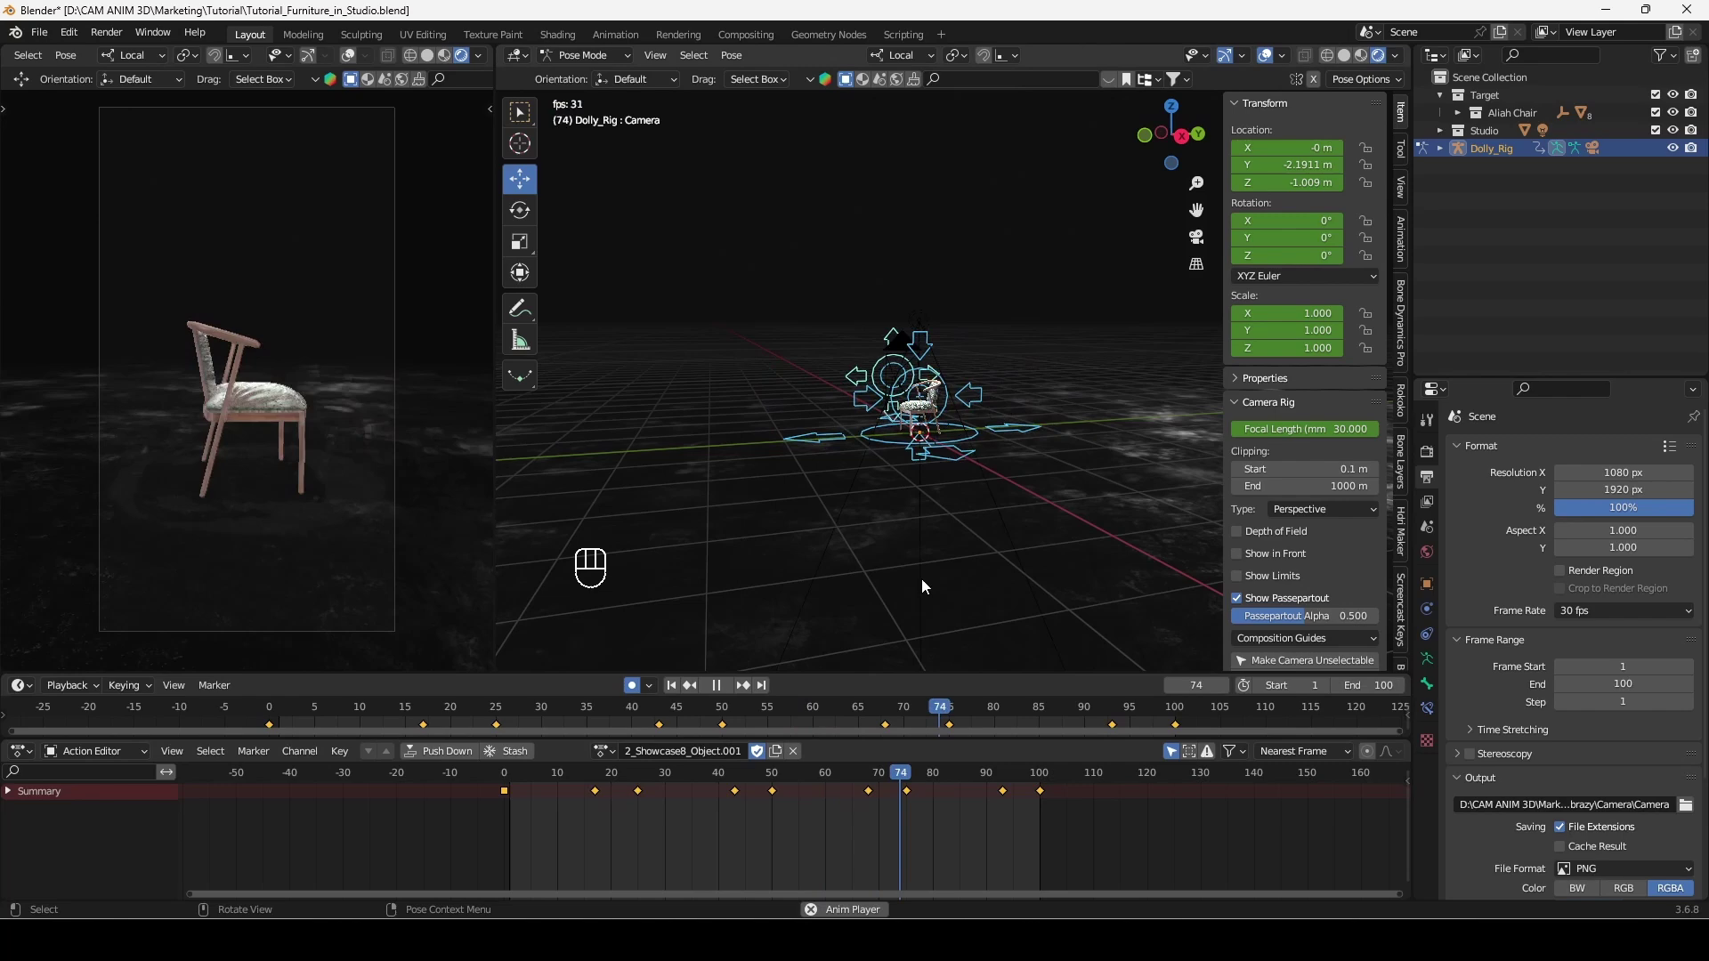
{"action": "key", "text": "space"}
{"action": "left_click", "coordinate": [509, 776]}
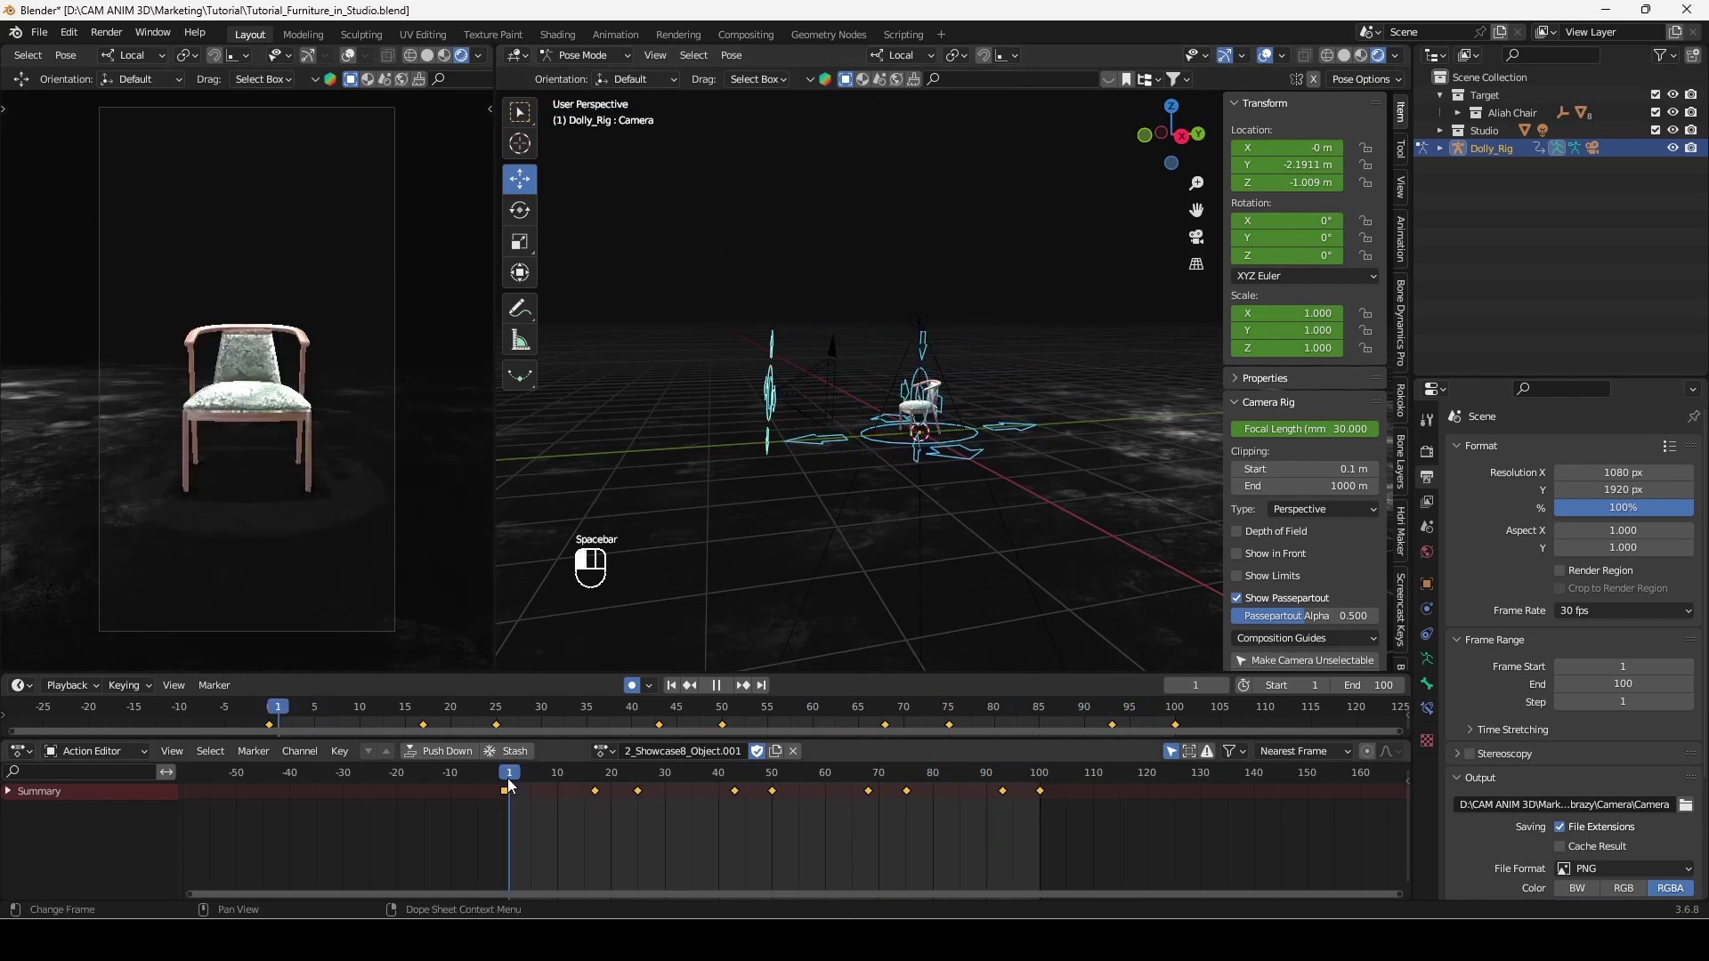
Assign the 2_Showcase11_Object.001 action to the rig in the Action Editor
{"action": "left_click", "coordinate": [605, 750]}
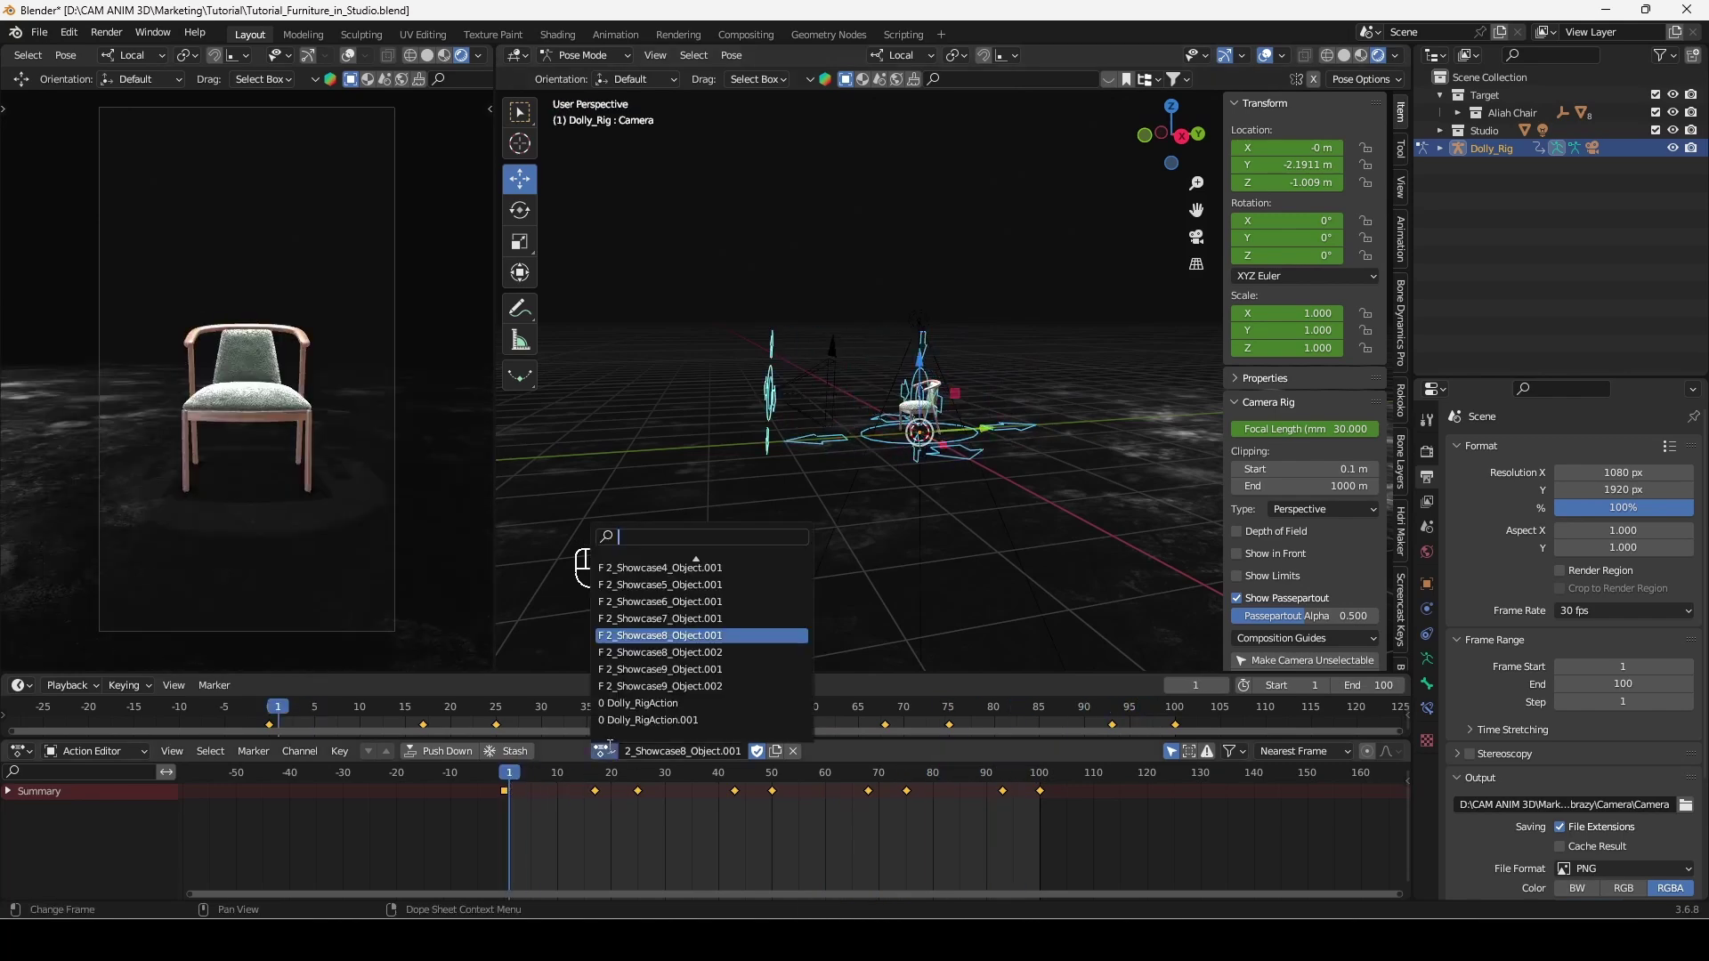
{"action": "scroll", "coordinate": [736, 570], "scroll_direction": "up", "scroll_amount": 5}
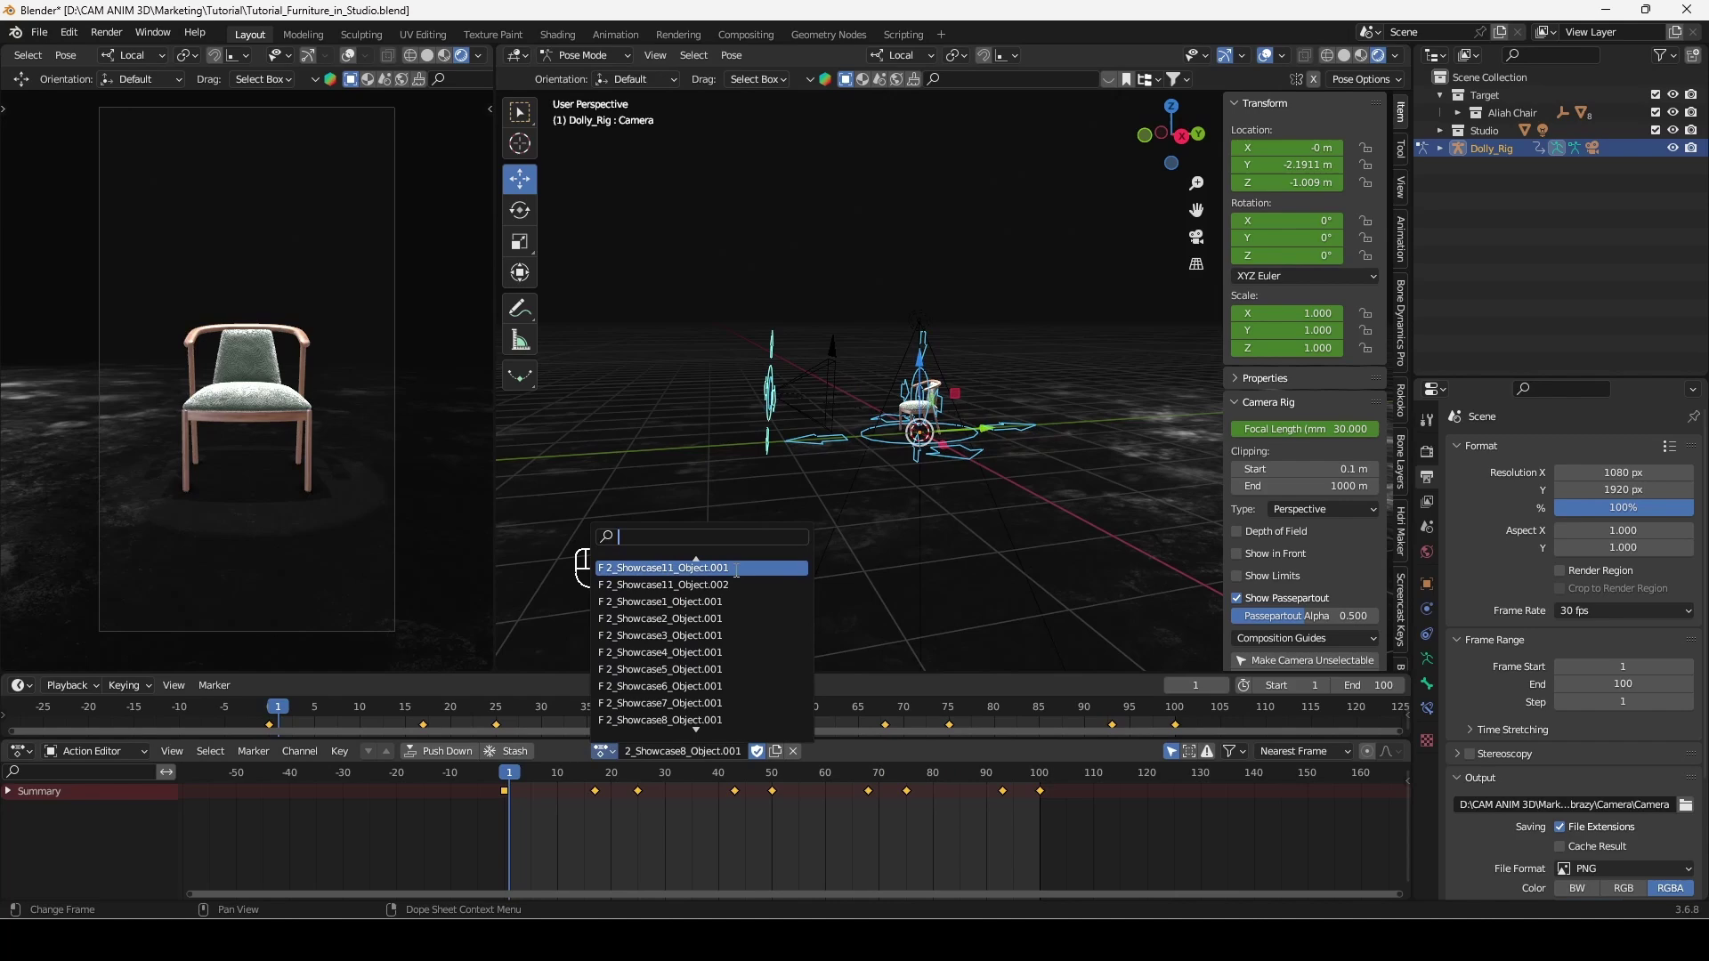
{"action": "left_click", "coordinate": [736, 570]}
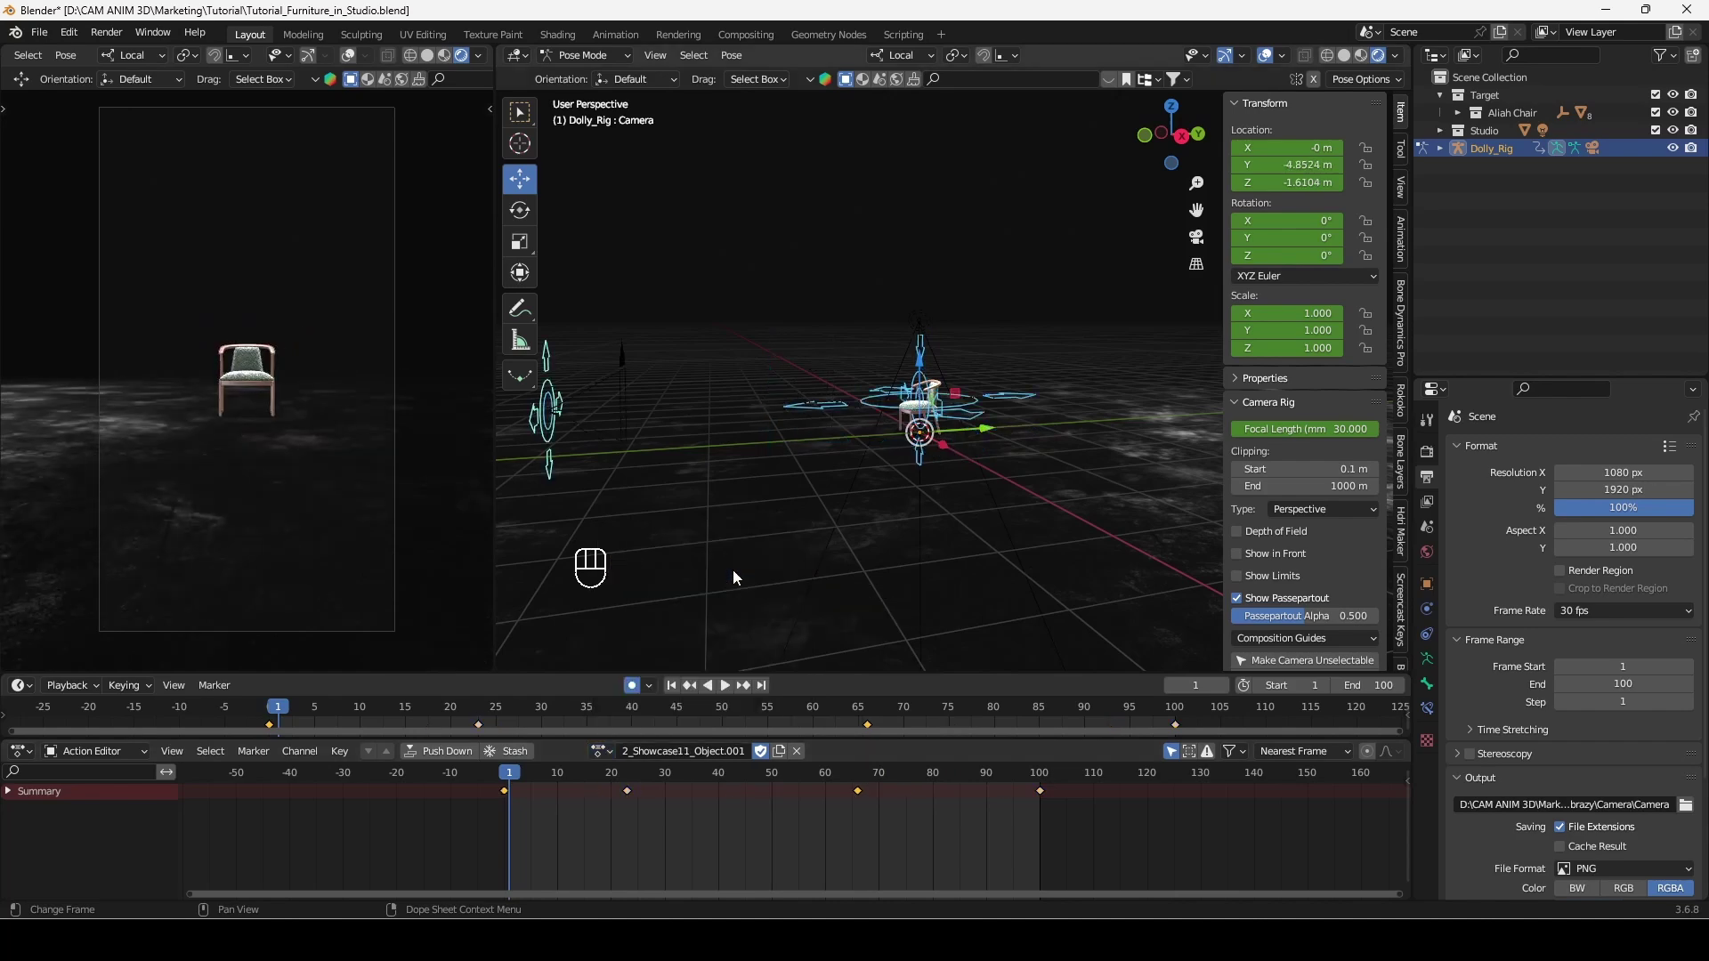
Play back the rig's new 2_Showcase11_Object.001 camera move
{"action": "key", "text": "space"}
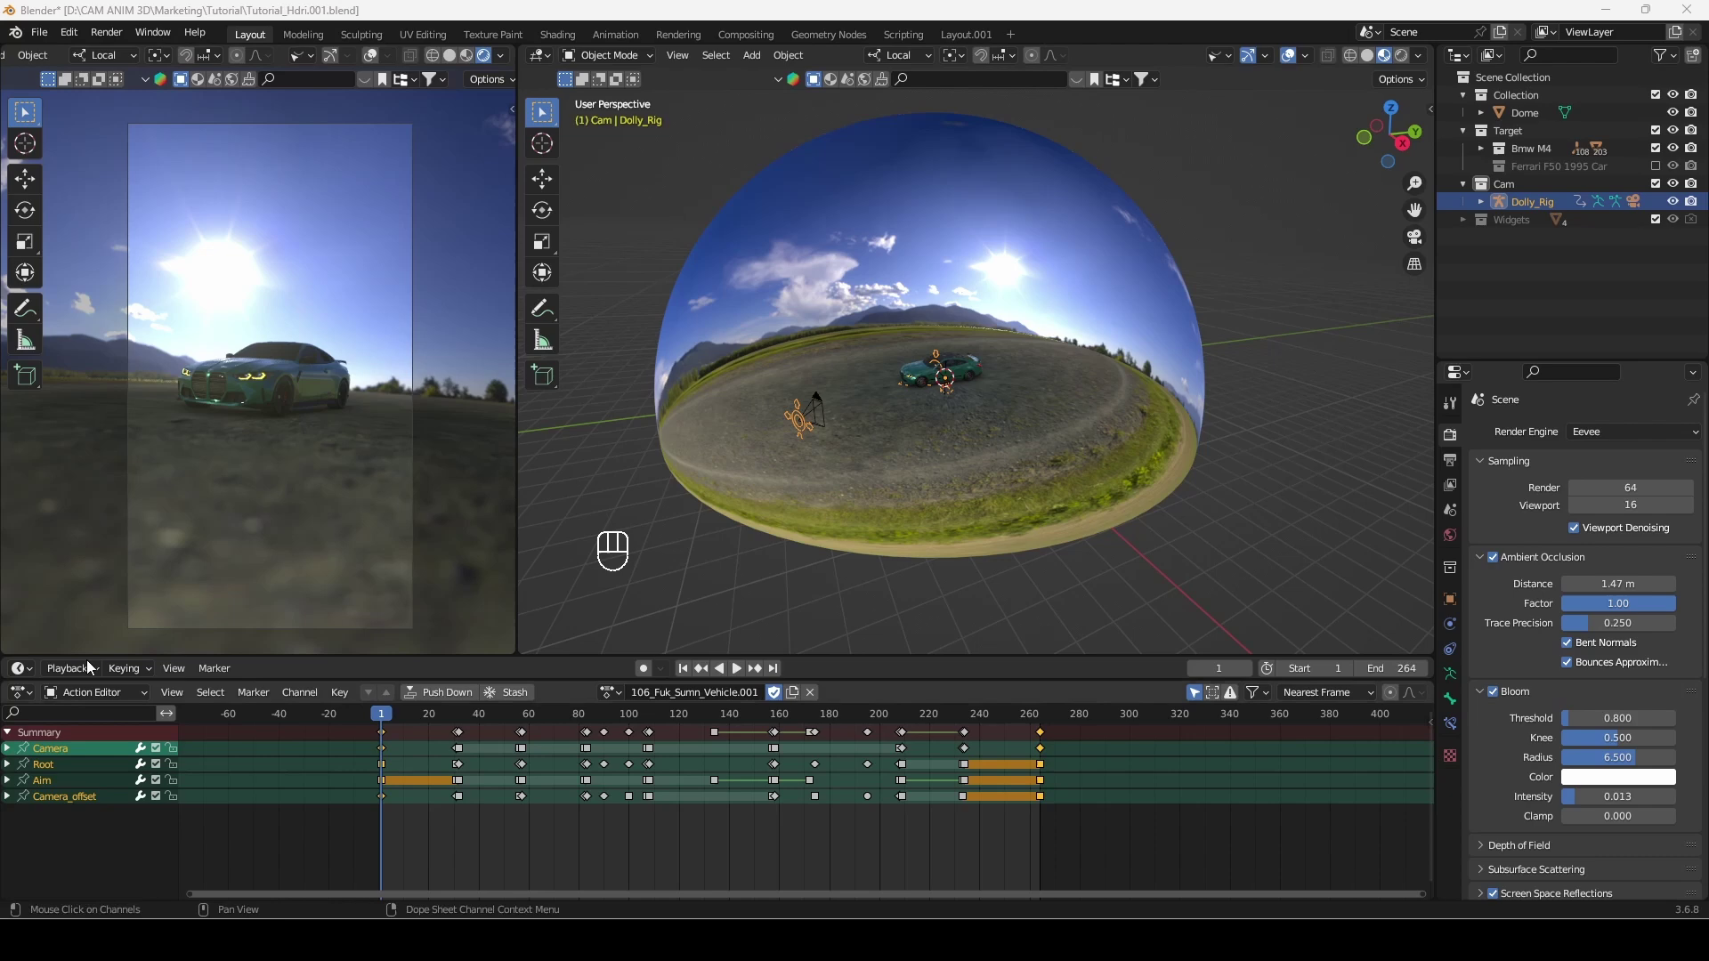
Append all 'veh'-filtered actions from CamAnim3D_Insta_reels.088.blend with Fake User enabled
{"action": "left_click", "coordinate": [39, 33]}
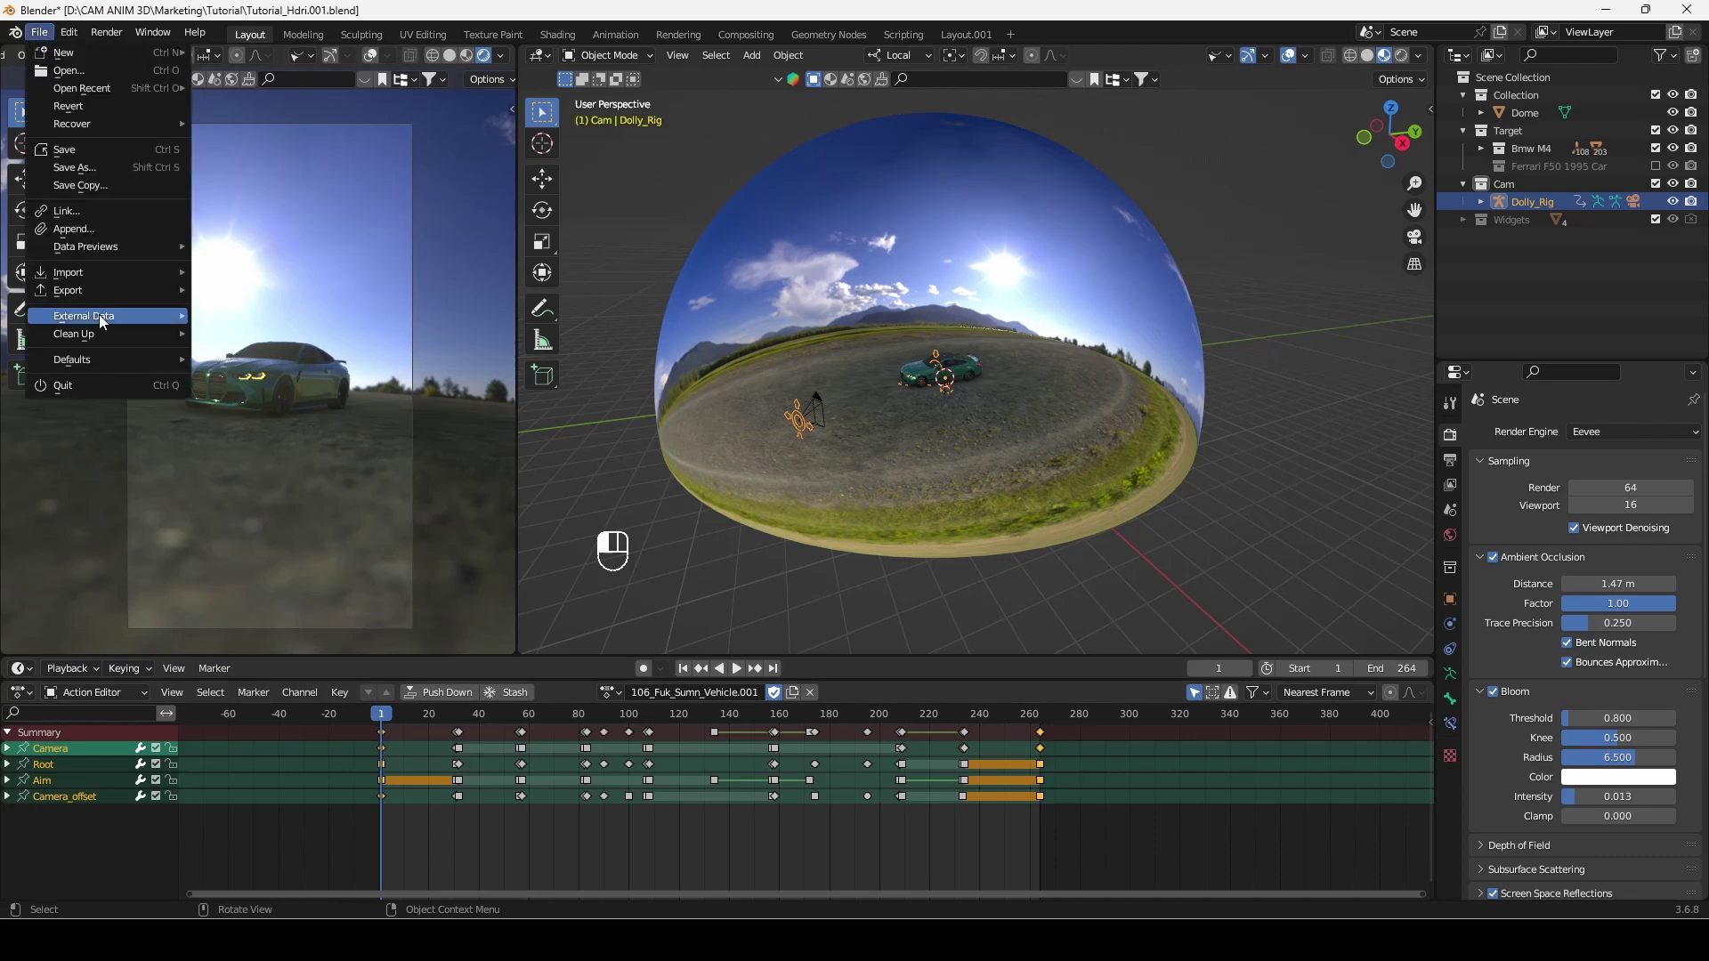
{"action": "left_click", "coordinate": [124, 230]}
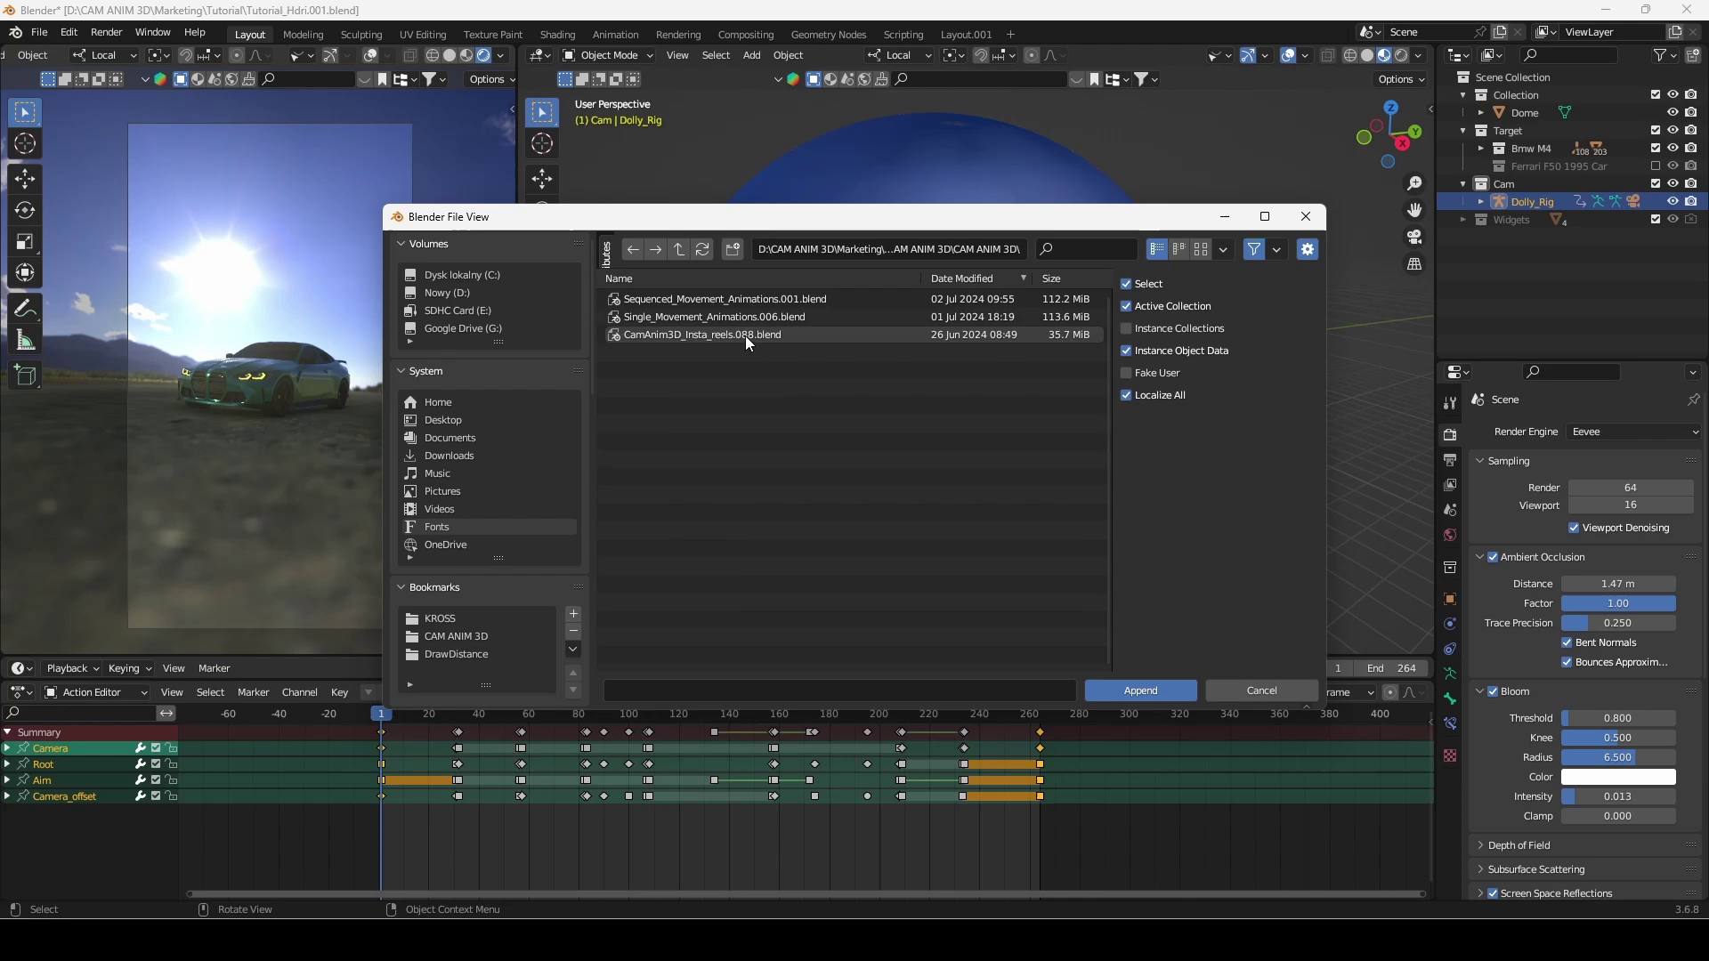
{"action": "double_click", "coordinate": [745, 334]}
{"action": "double_click", "coordinate": [717, 303]}
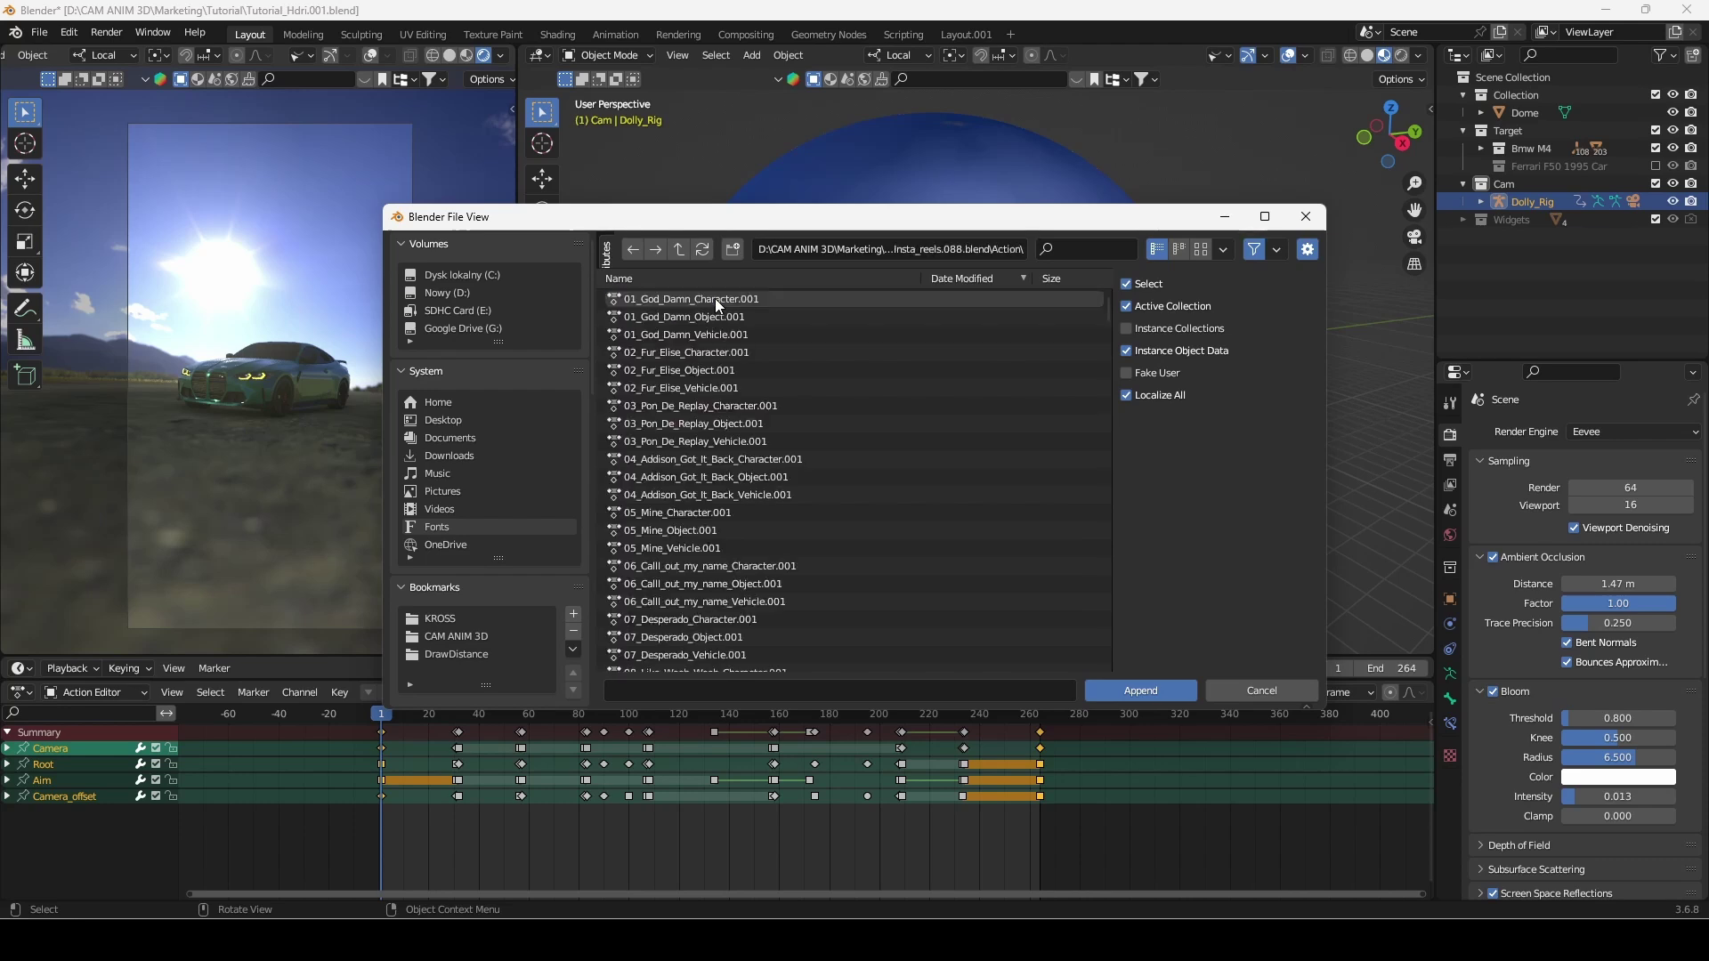
{"action": "left_click", "coordinate": [1080, 250]}
{"action": "type", "text": "vehi"}
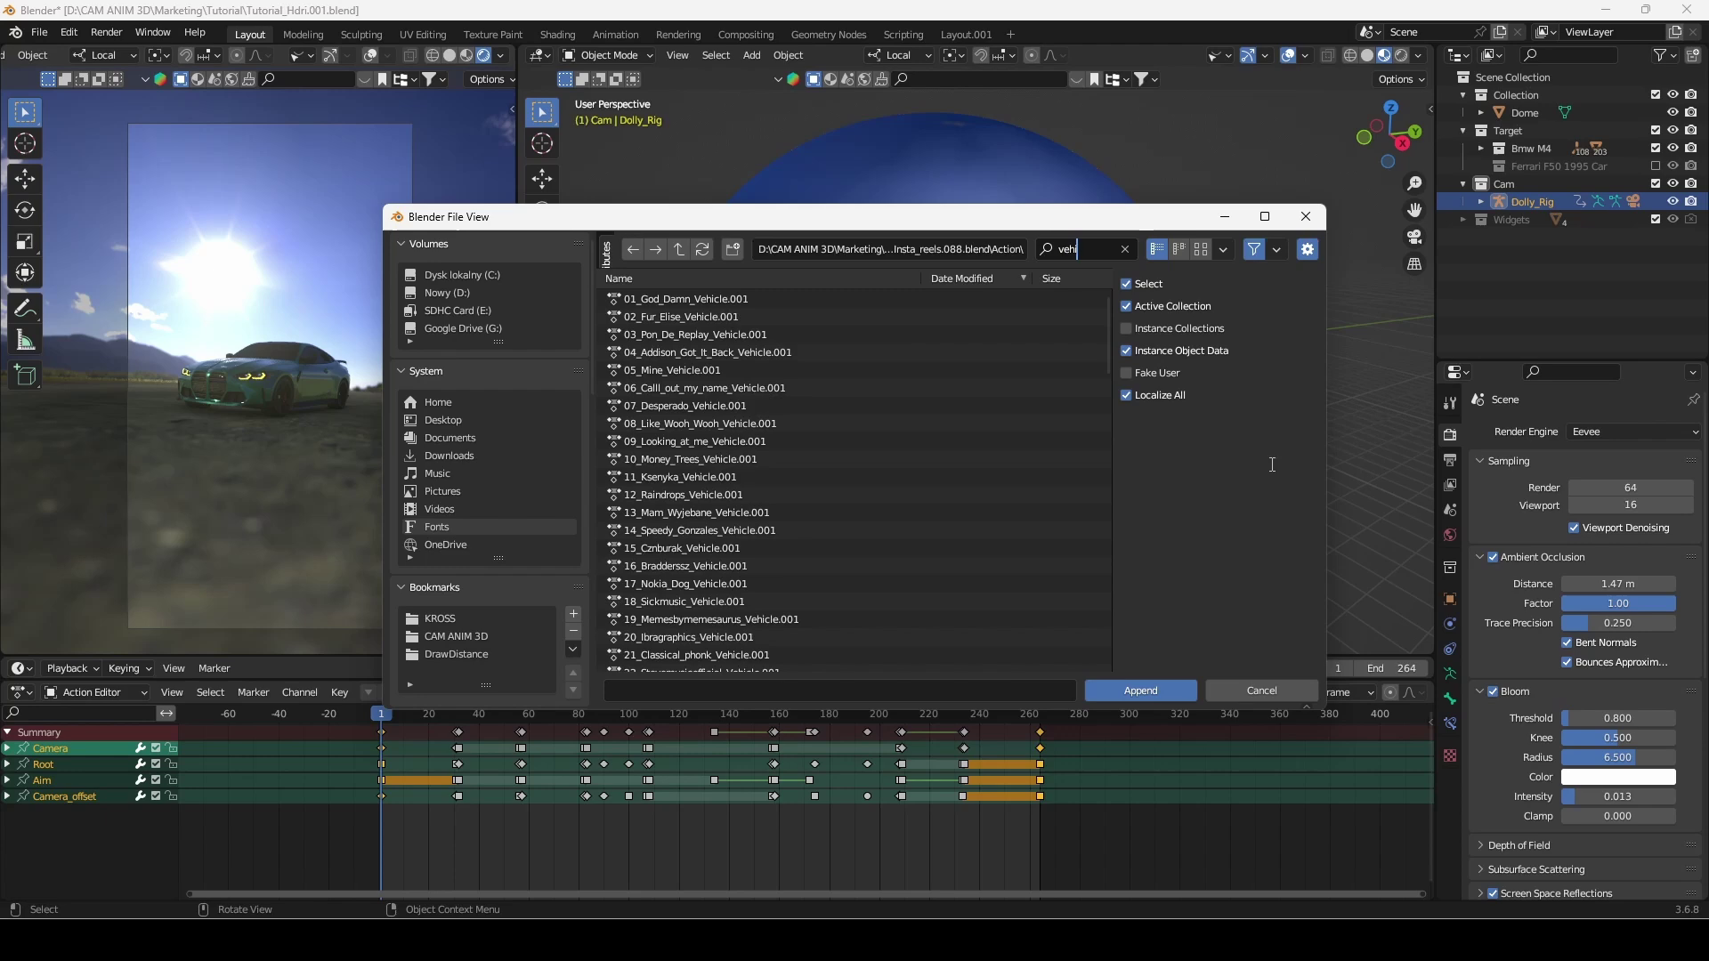
{"action": "left_click", "coordinate": [1126, 373]}
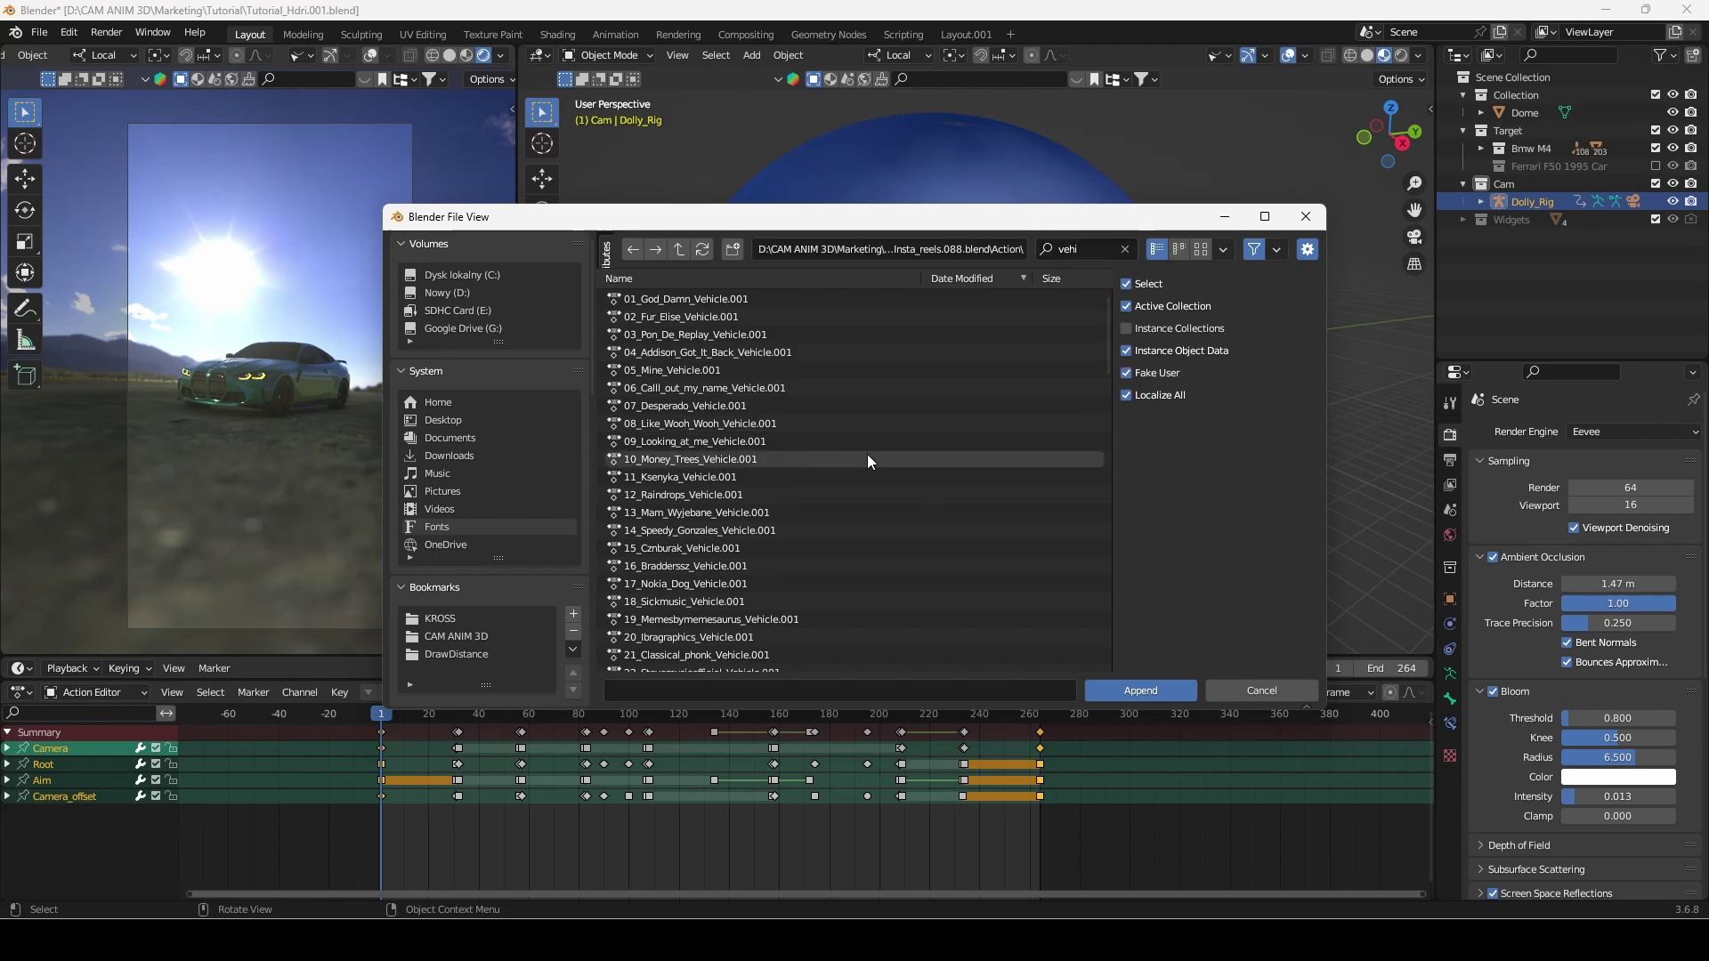
{"action": "key", "text": "a"}
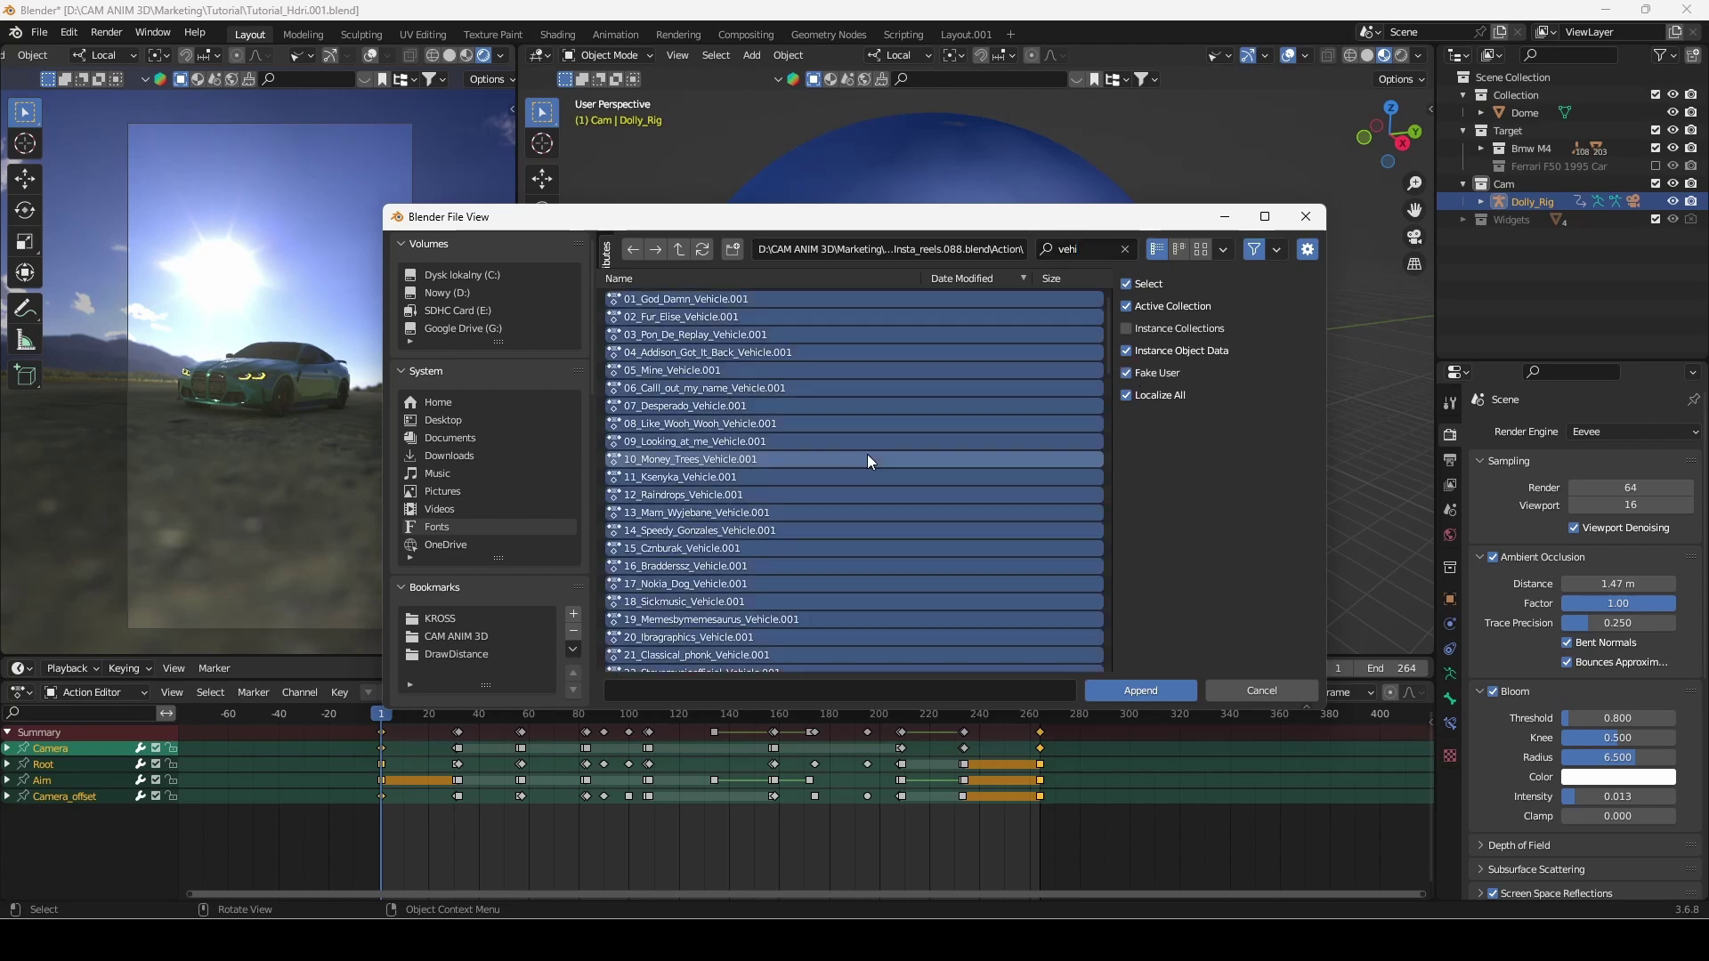
{"action": "left_click", "coordinate": [1153, 691]}
Assign 106_Fuk_Sumn_Vehicle.001 to the dolly rig and play it
{"action": "left_click", "coordinate": [608, 692]}
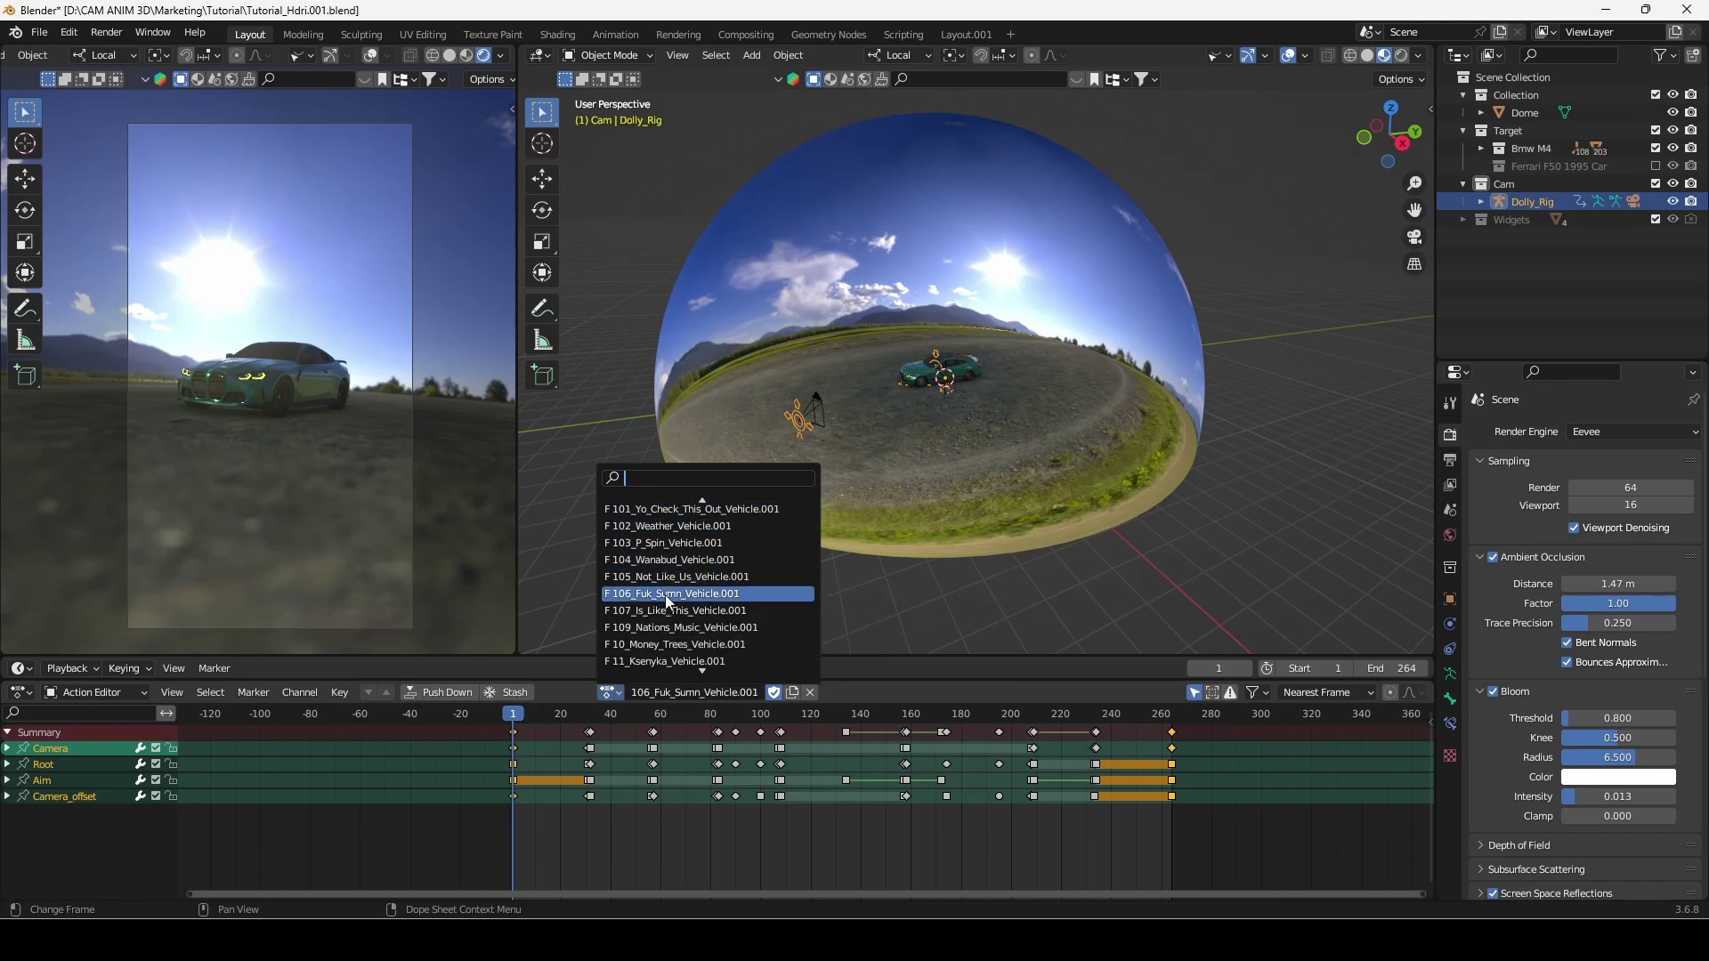
{"action": "left_click", "coordinate": [670, 593]}
{"action": "left_click", "coordinate": [739, 670]}
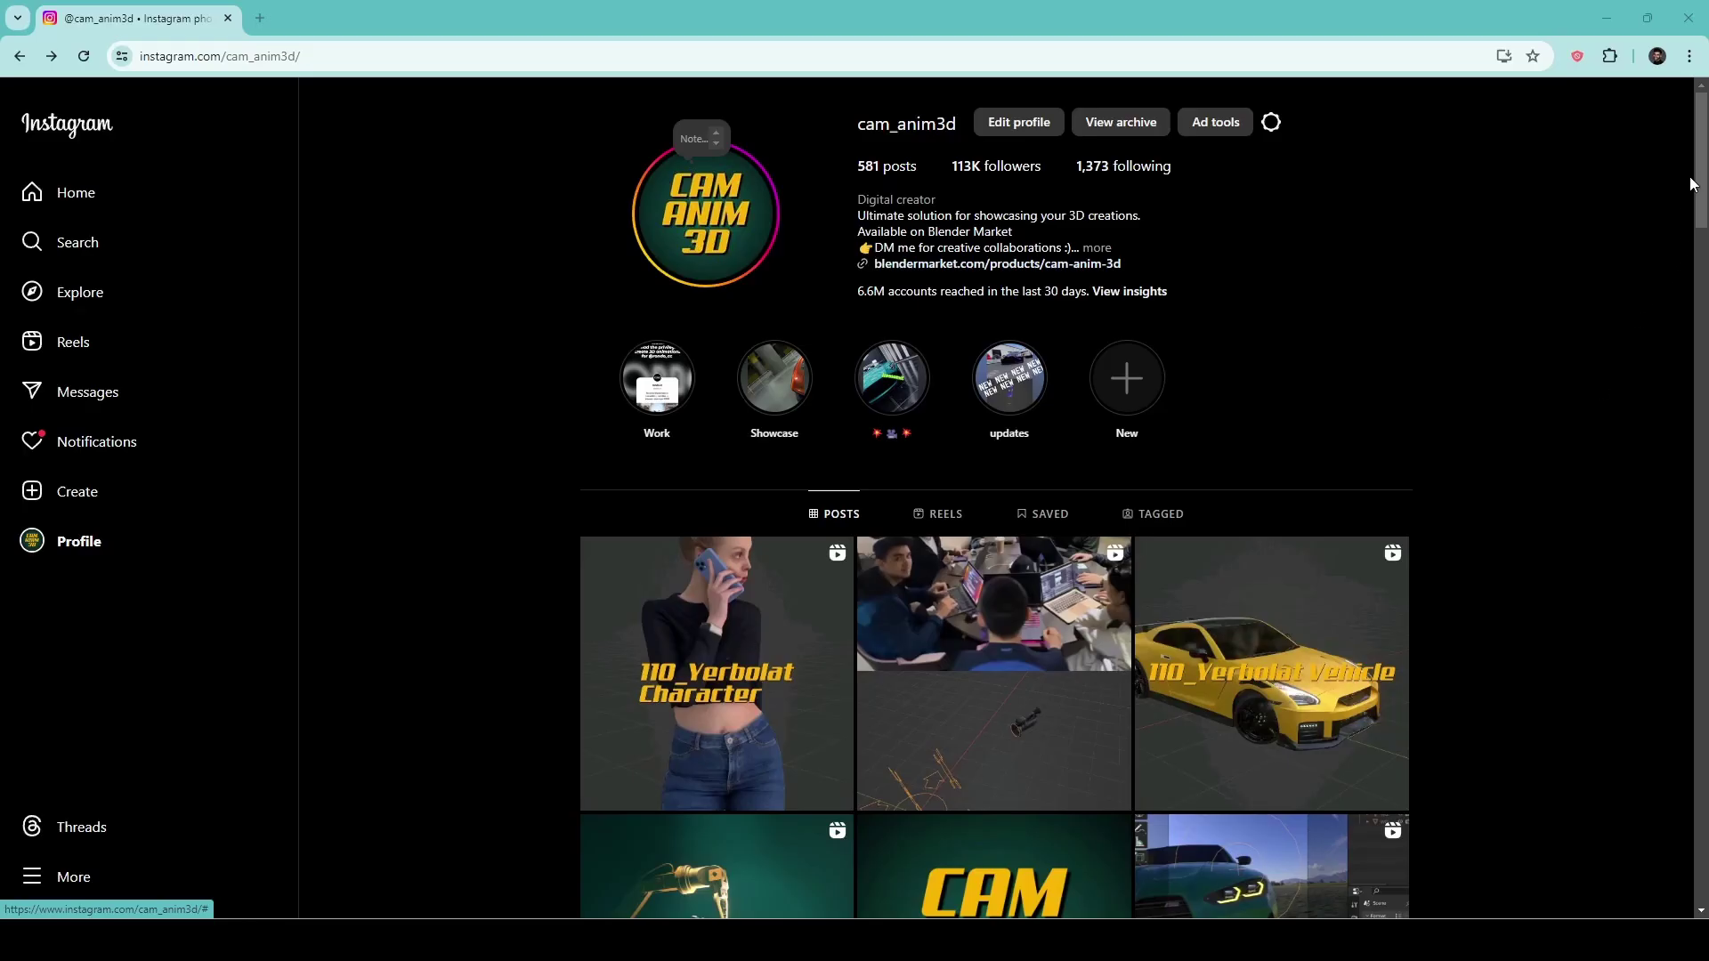
Open the 106_Fuk_Sumn Vehicle reel post, select its web address, then close it
{"action": "left_click_drag", "start_coordinate": [1695, 186], "coordinate": [1569, 589]}
{"action": "left_click", "coordinate": [1325, 627]}
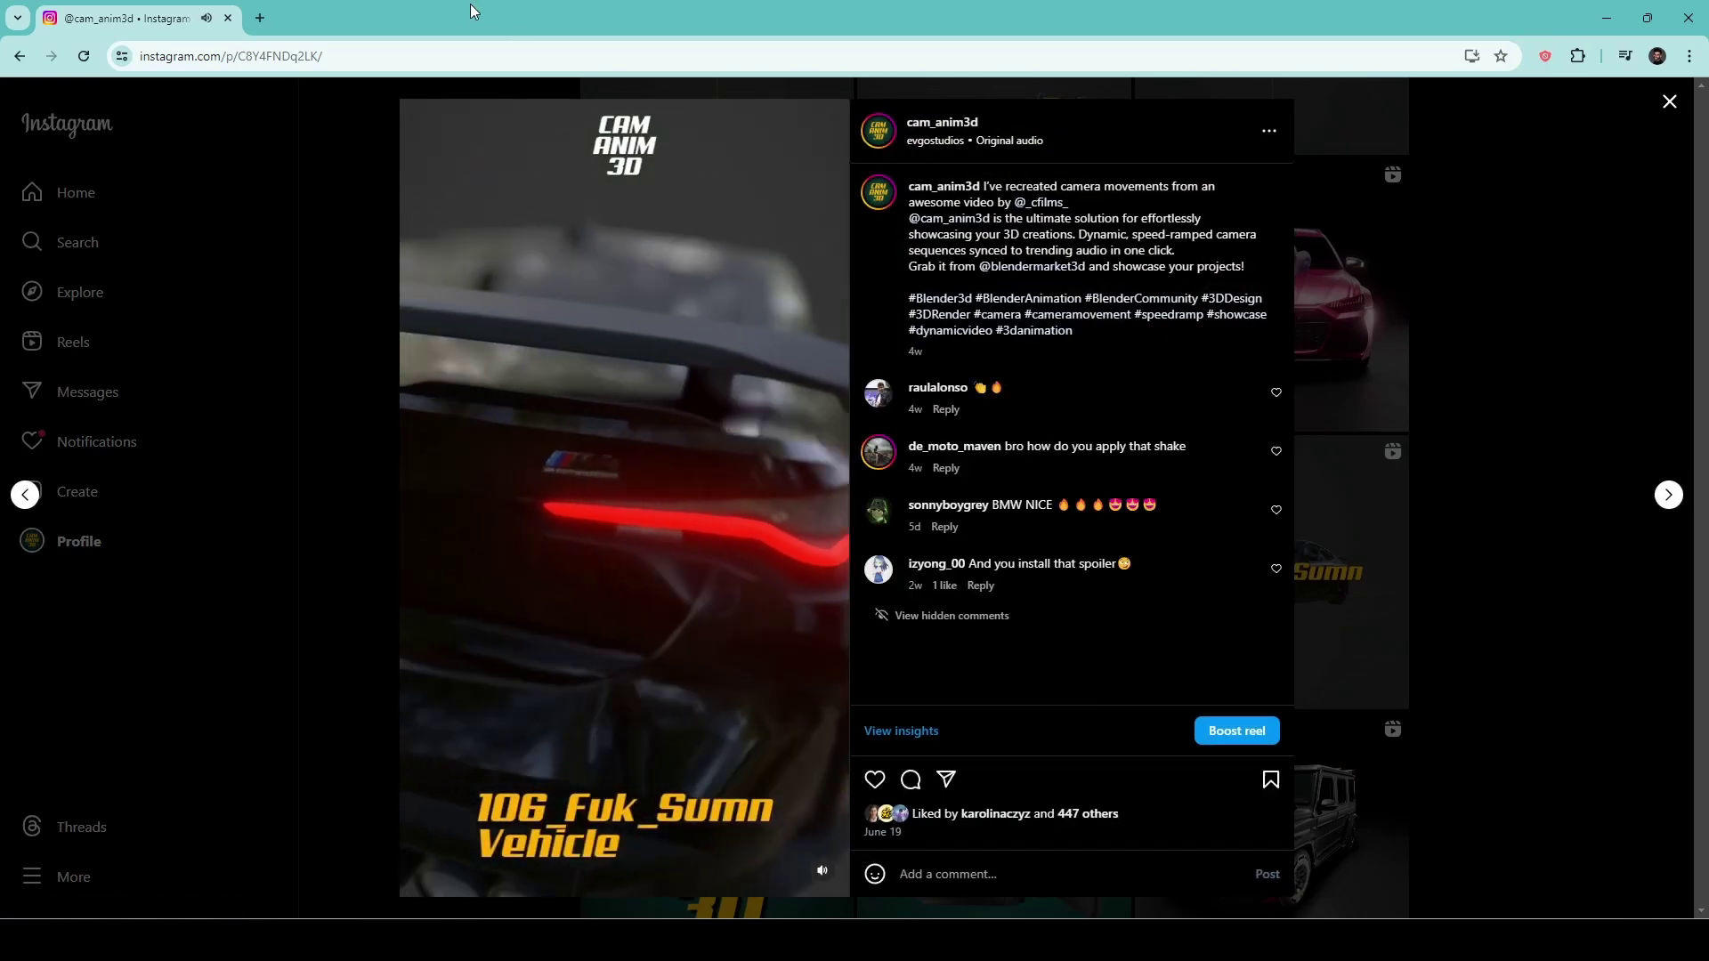
{"action": "left_click", "coordinate": [360, 50]}
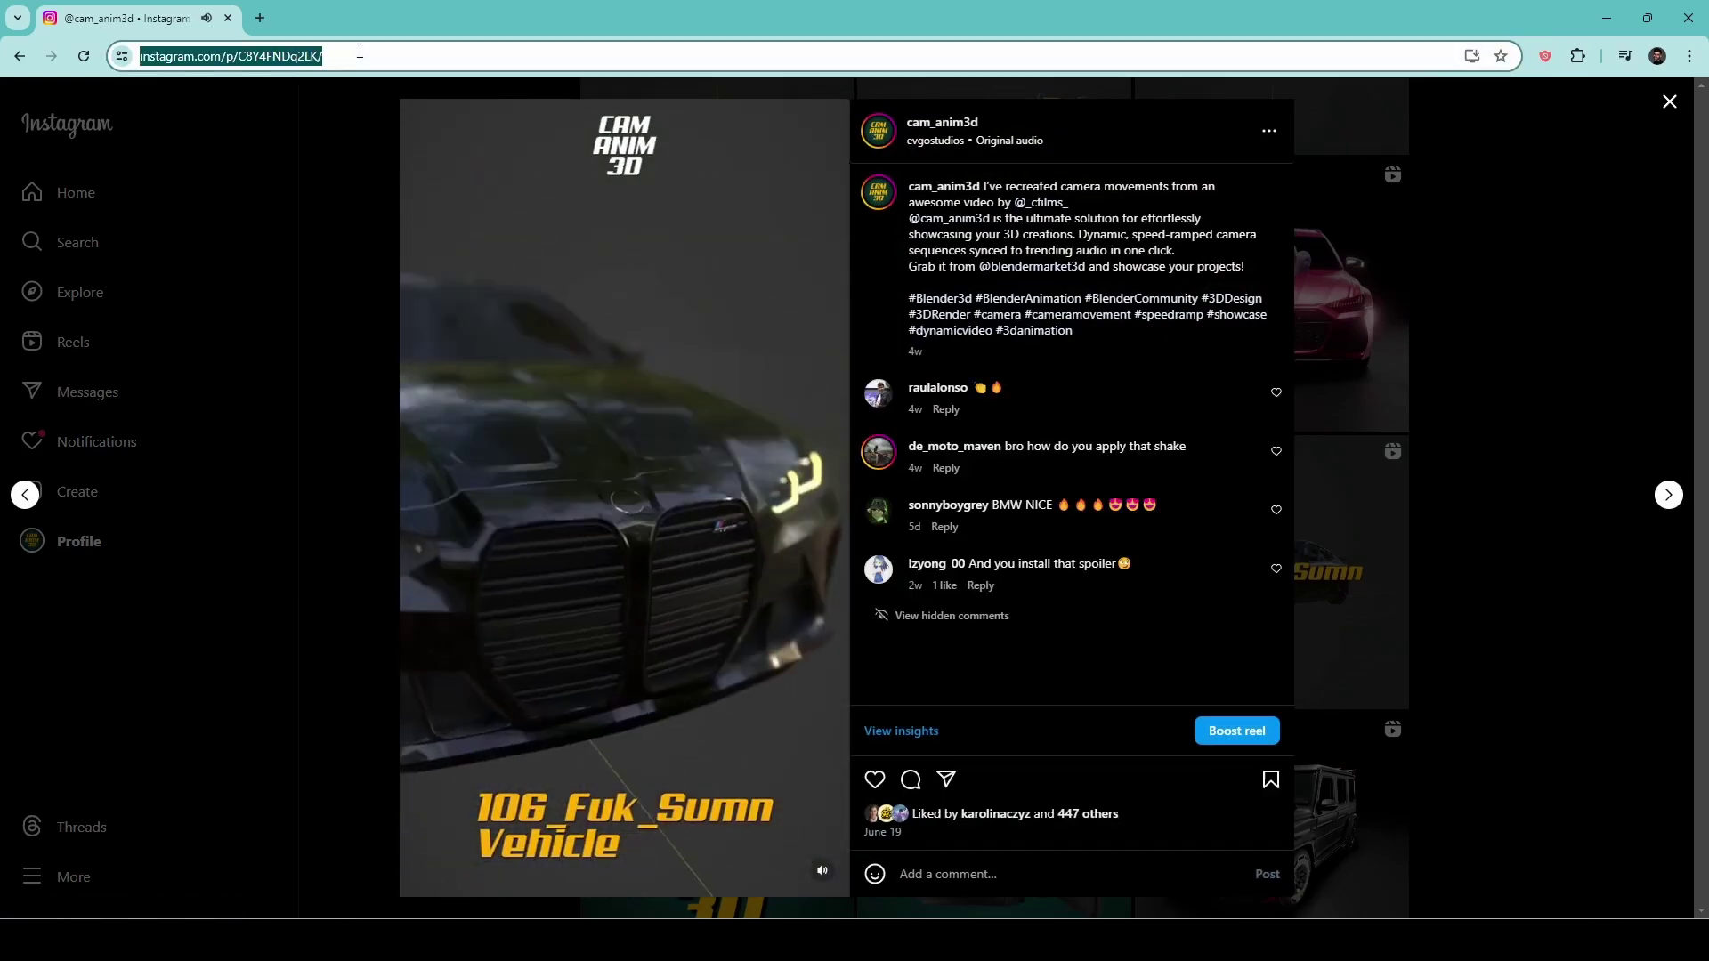
{"action": "left_click", "coordinate": [1670, 101]}
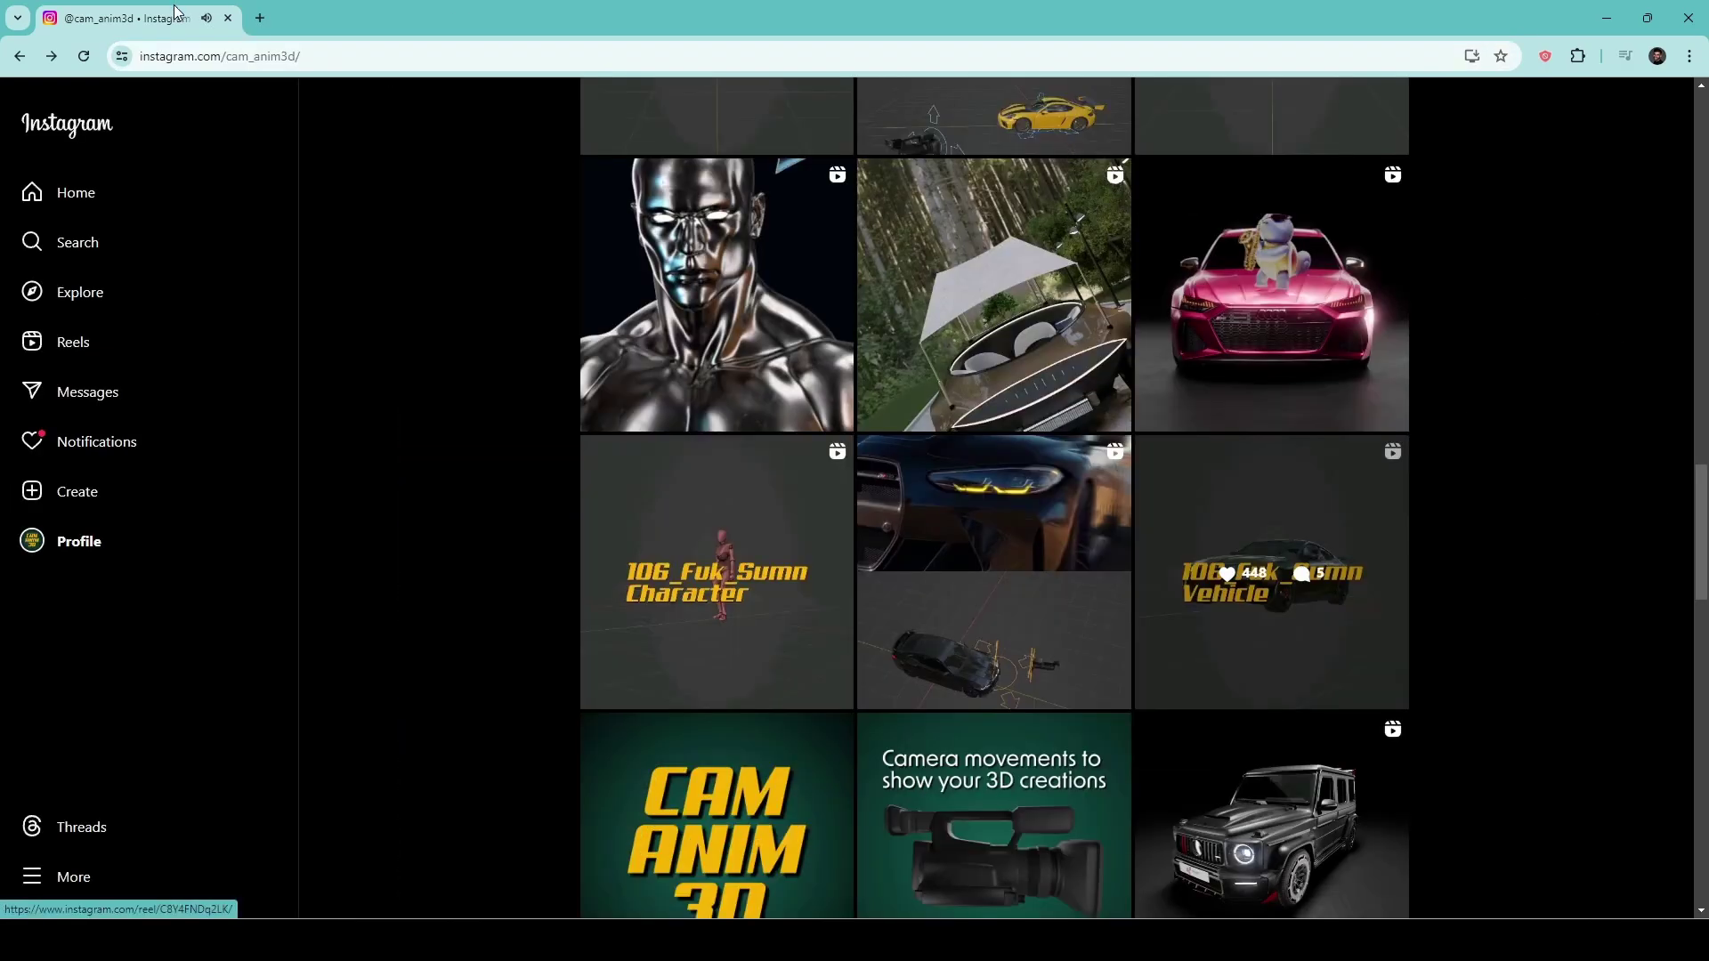
In a new tab, search 'instagram do' to load the IG Downloader site
{"action": "left_click", "coordinate": [260, 18]}
{"action": "type", "text": "instagram do"}
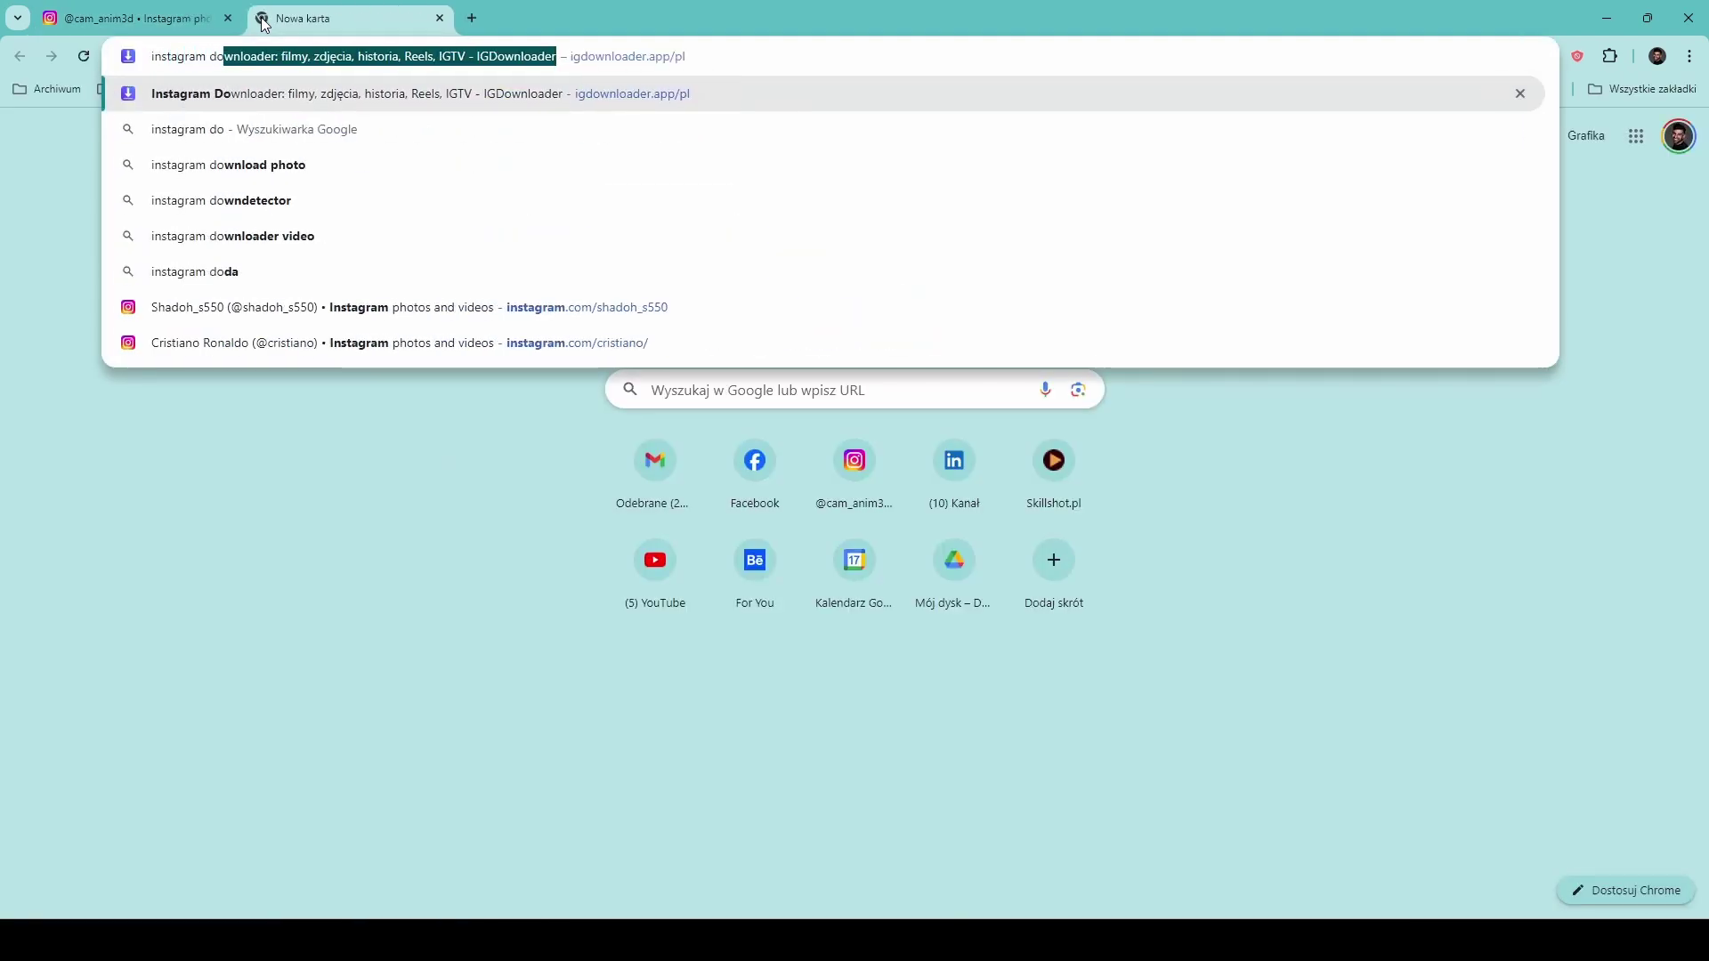
{"action": "key", "text": "Return"}
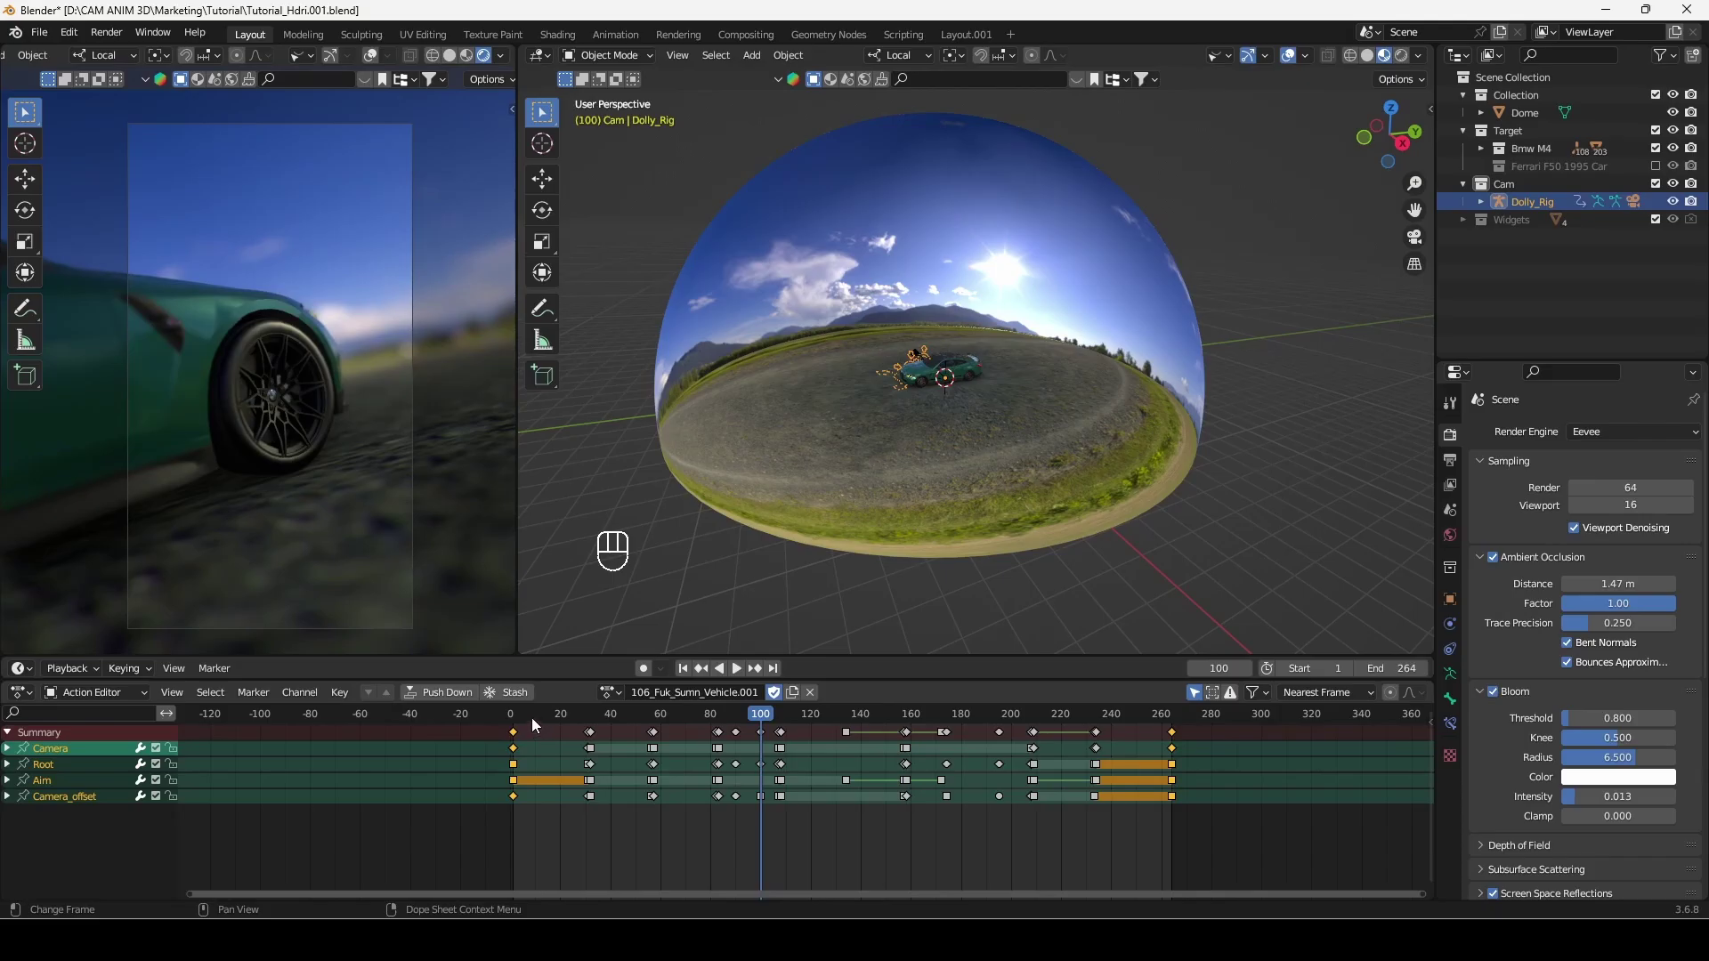
{"action": "left_click", "coordinate": [516, 717]}
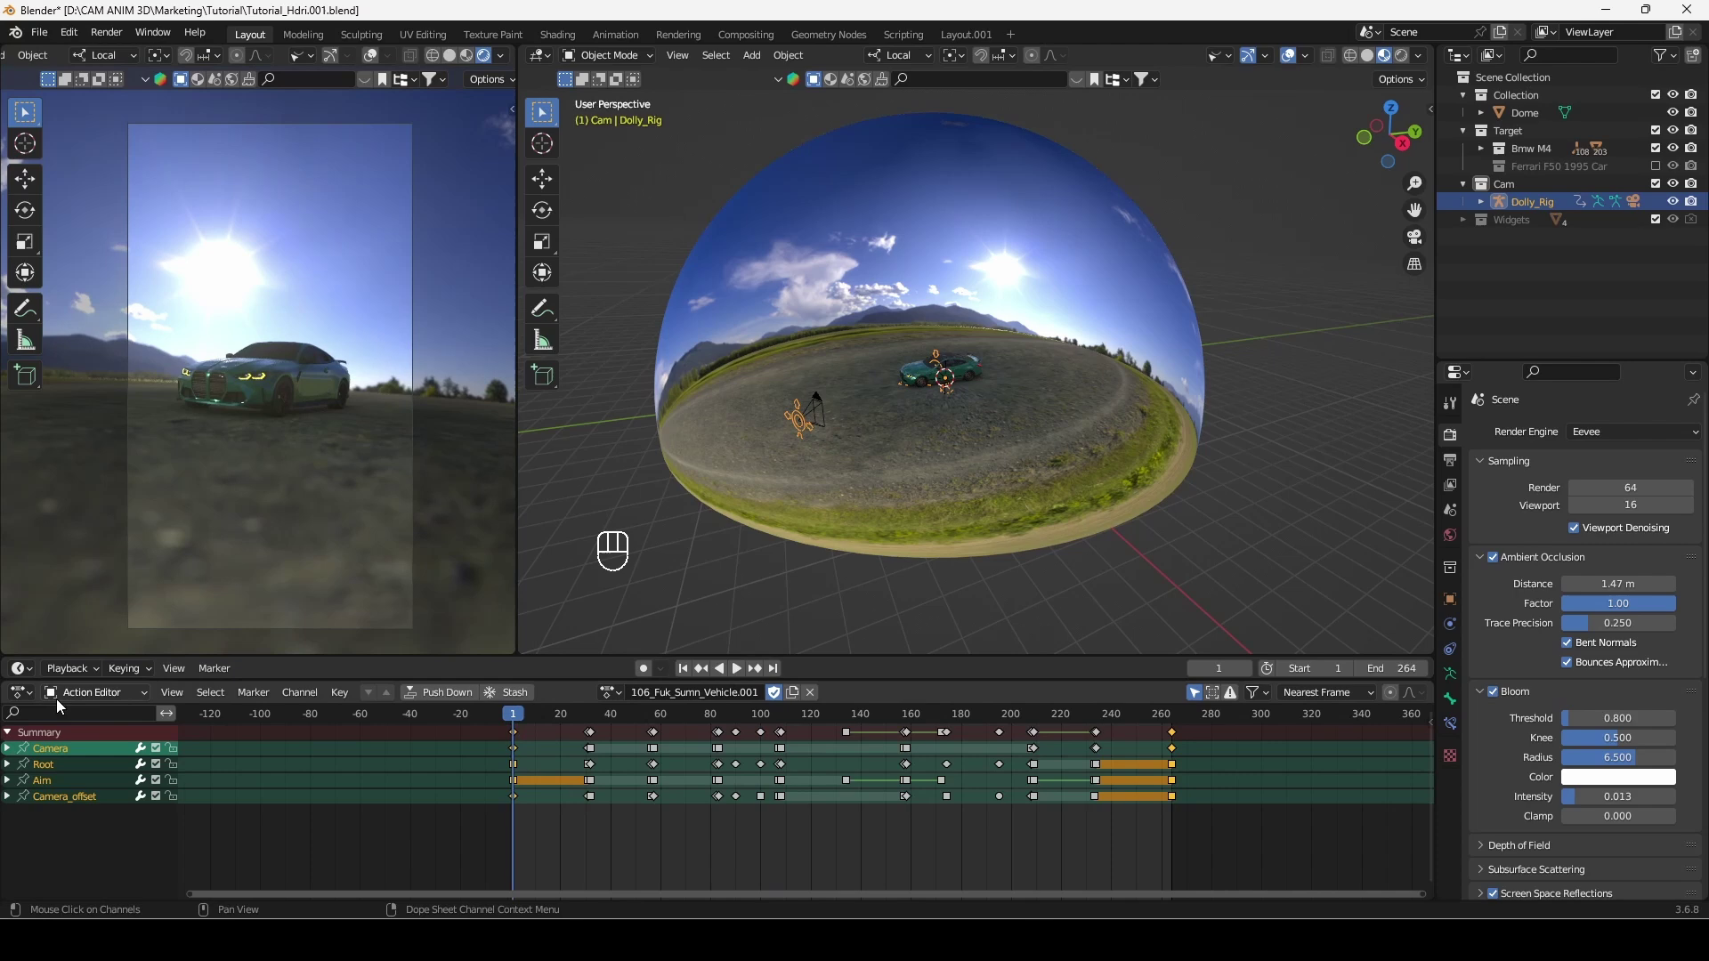
Split the Action Editor and turn the enlarged lower area into a Video Sequencer
{"action": "left_click_drag", "start_coordinate": [5, 685], "coordinate": [6, 801]}
{"action": "left_click", "coordinate": [22, 812]}
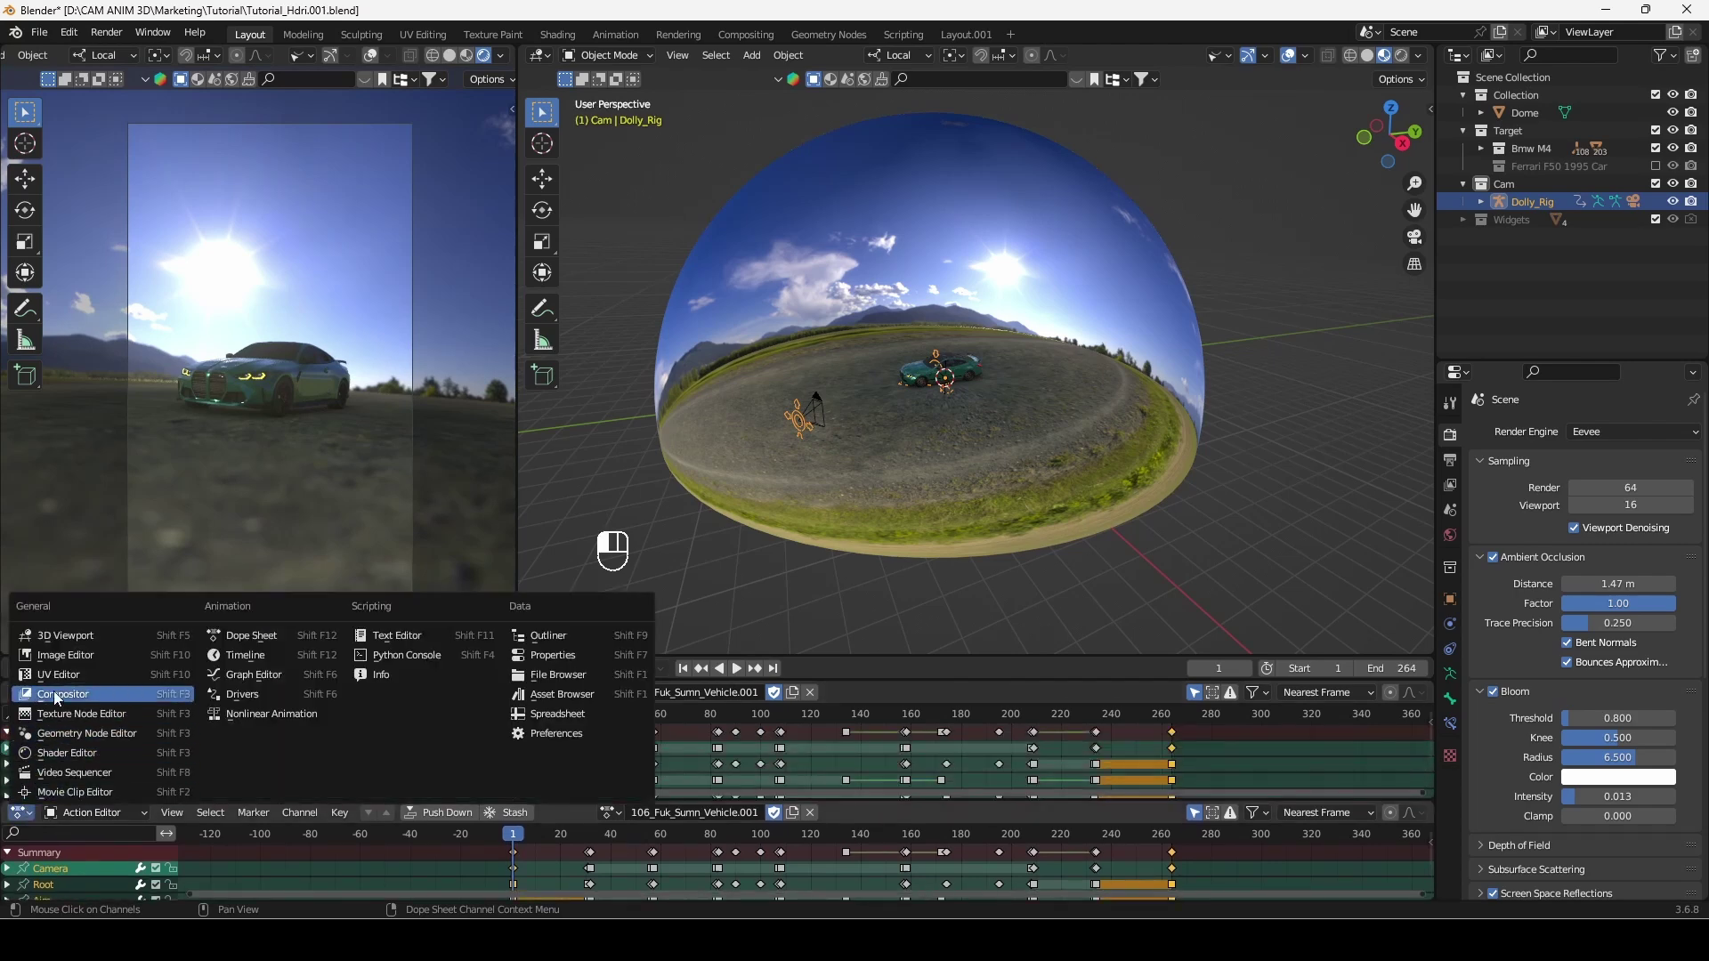
{"action": "left_click", "coordinate": [79, 773]}
{"action": "left_click_drag", "start_coordinate": [480, 801], "coordinate": [488, 752]}
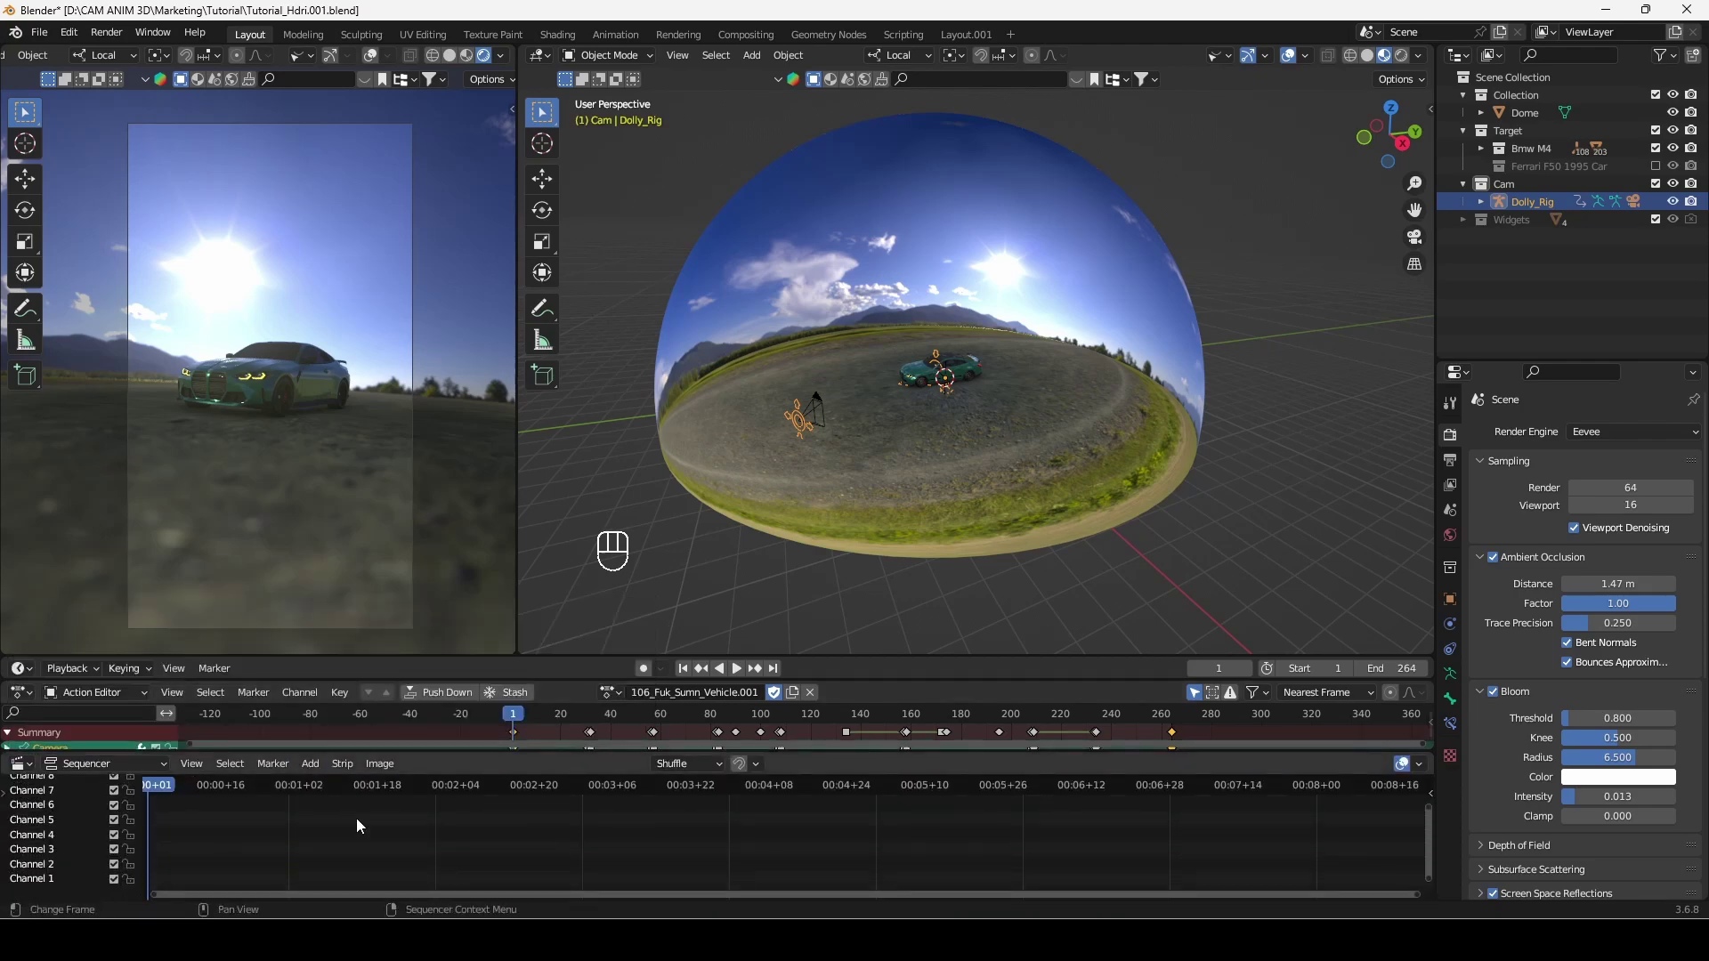
{"action": "middle_click_drag", "start_coordinate": [355, 824], "coordinate": [521, 821]}
Add the downloaded reel as a movie and delete its video strip, keeping the sound
{"action": "left_click", "coordinate": [310, 764]}
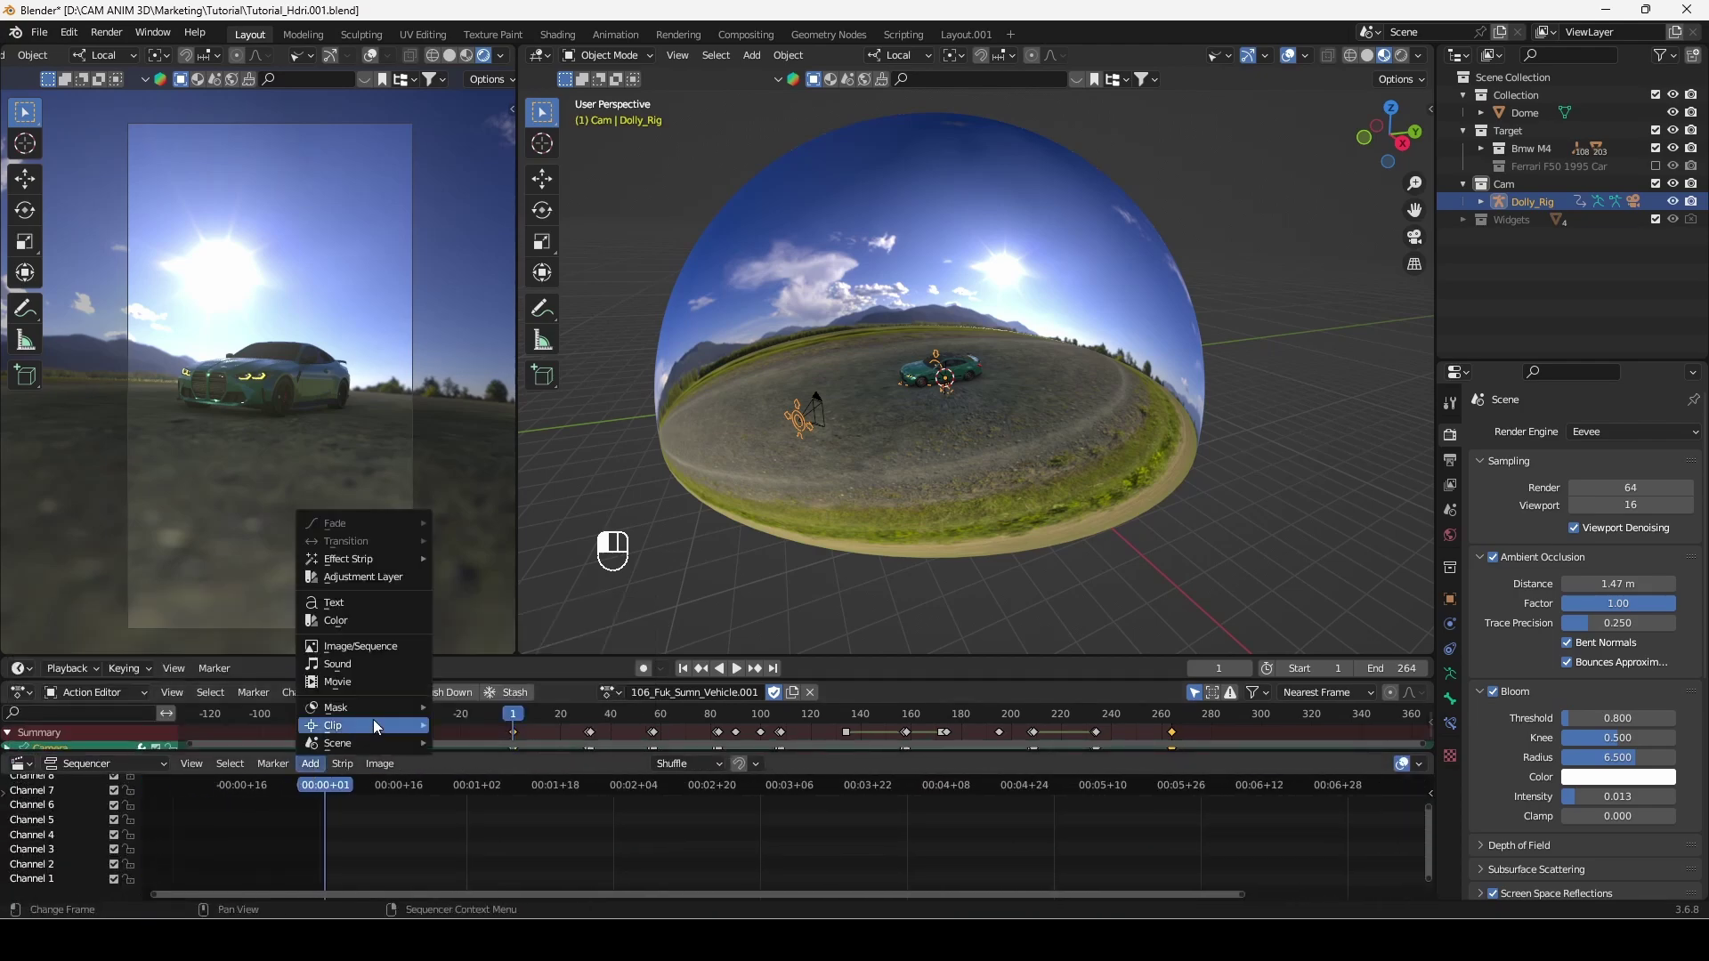
{"action": "left_click", "coordinate": [383, 681]}
{"action": "left_click", "coordinate": [1129, 692]}
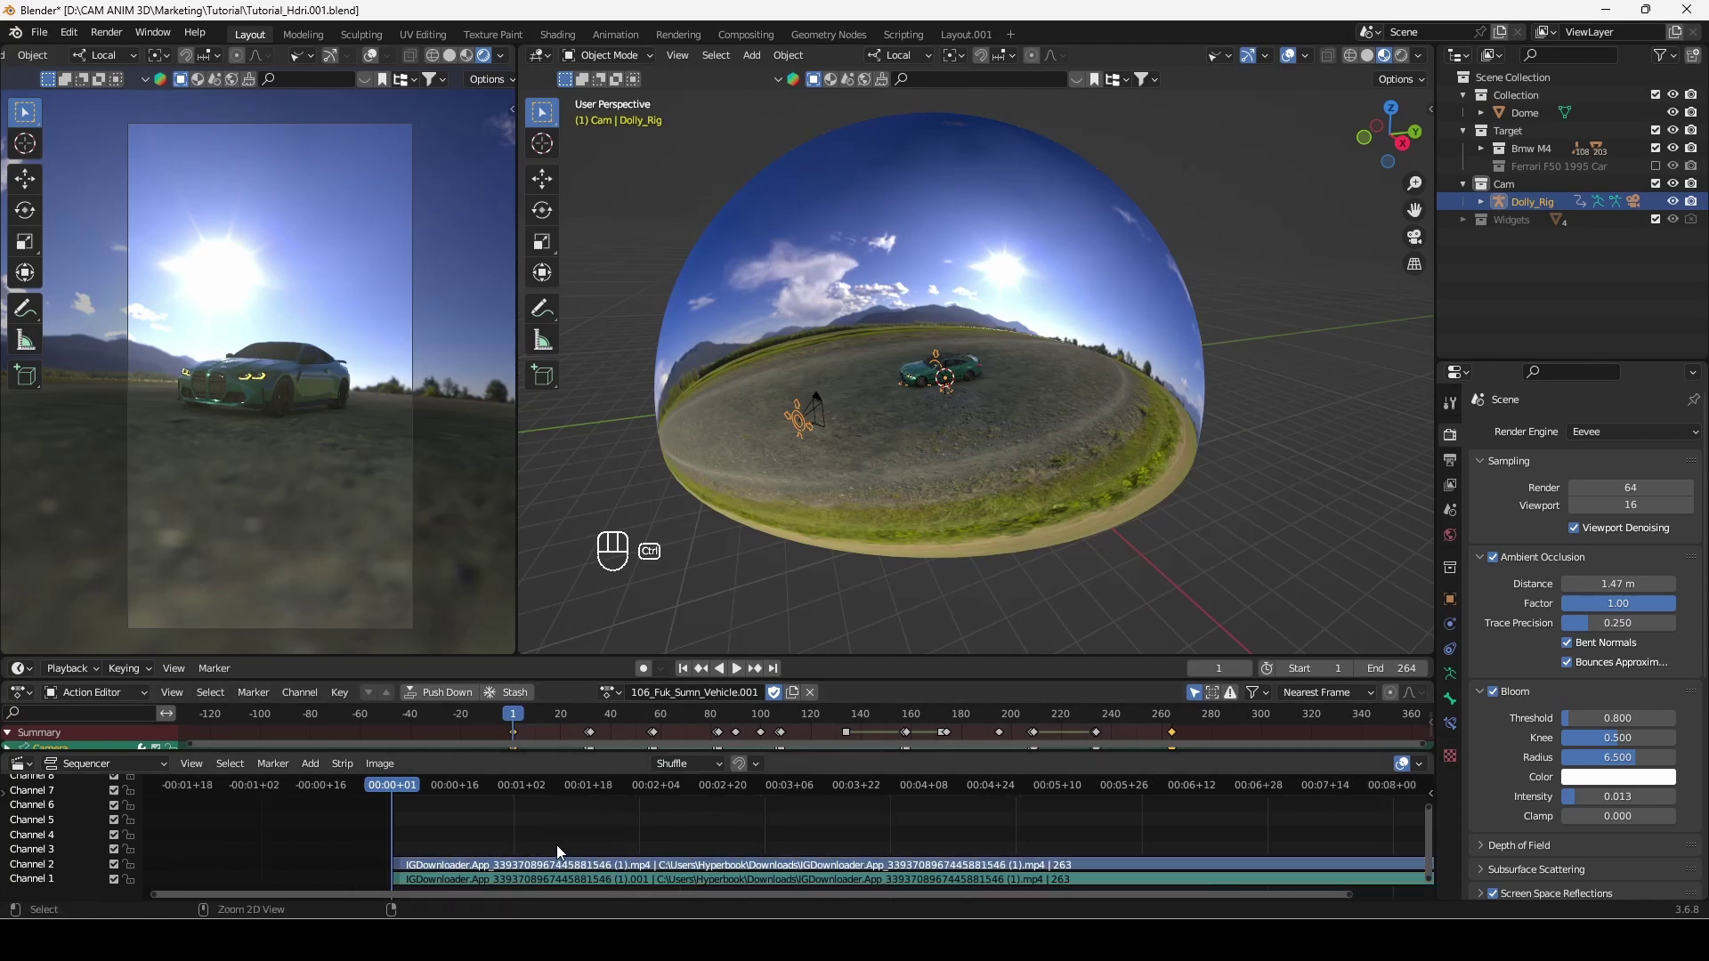
{"action": "key", "text": "Home"}
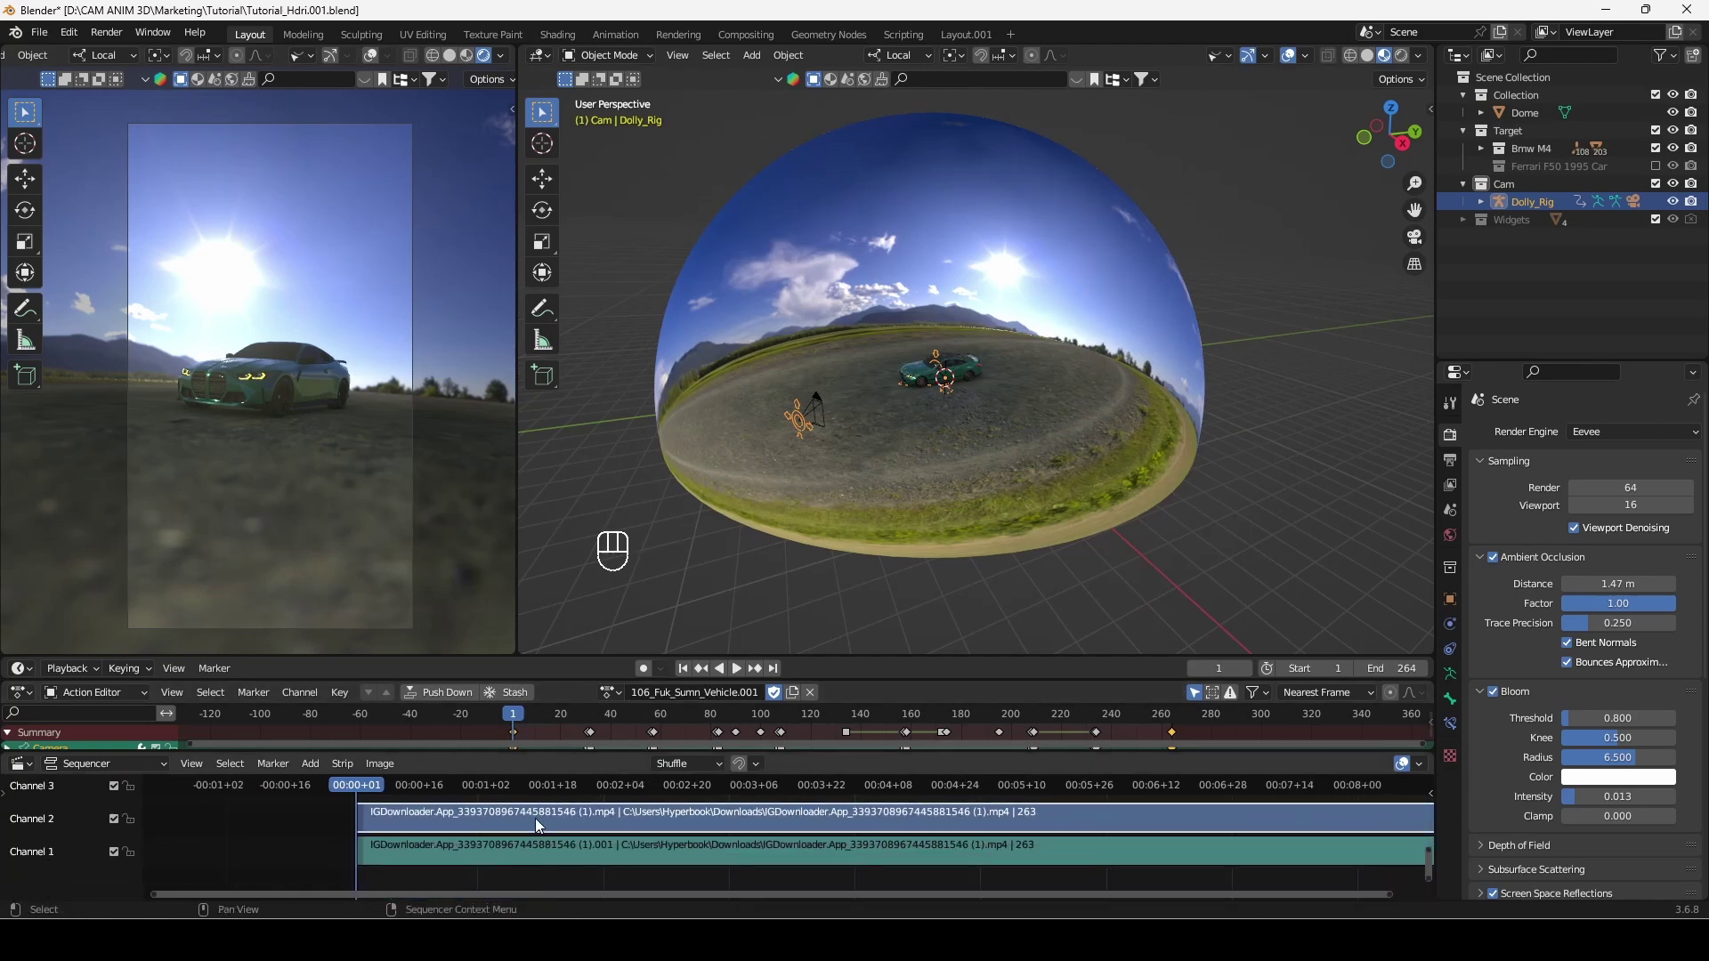
{"action": "key", "text": "n"}
{"action": "left_click", "coordinate": [984, 849]}
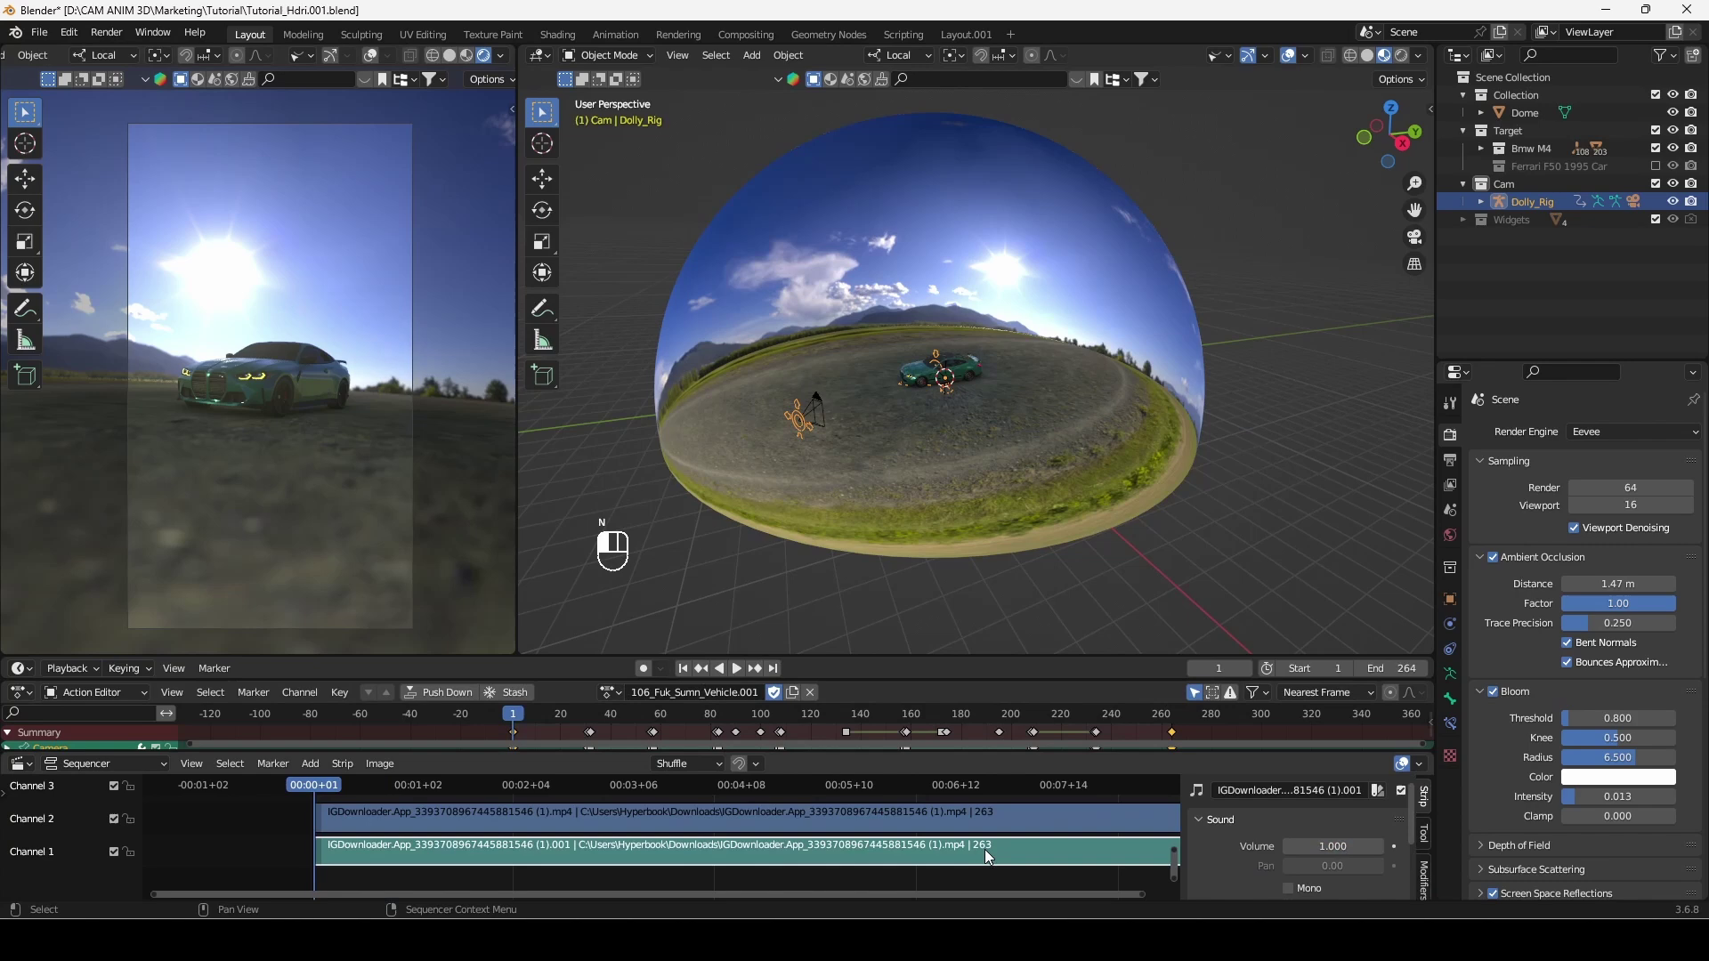
{"action": "left_click", "coordinate": [981, 815]}
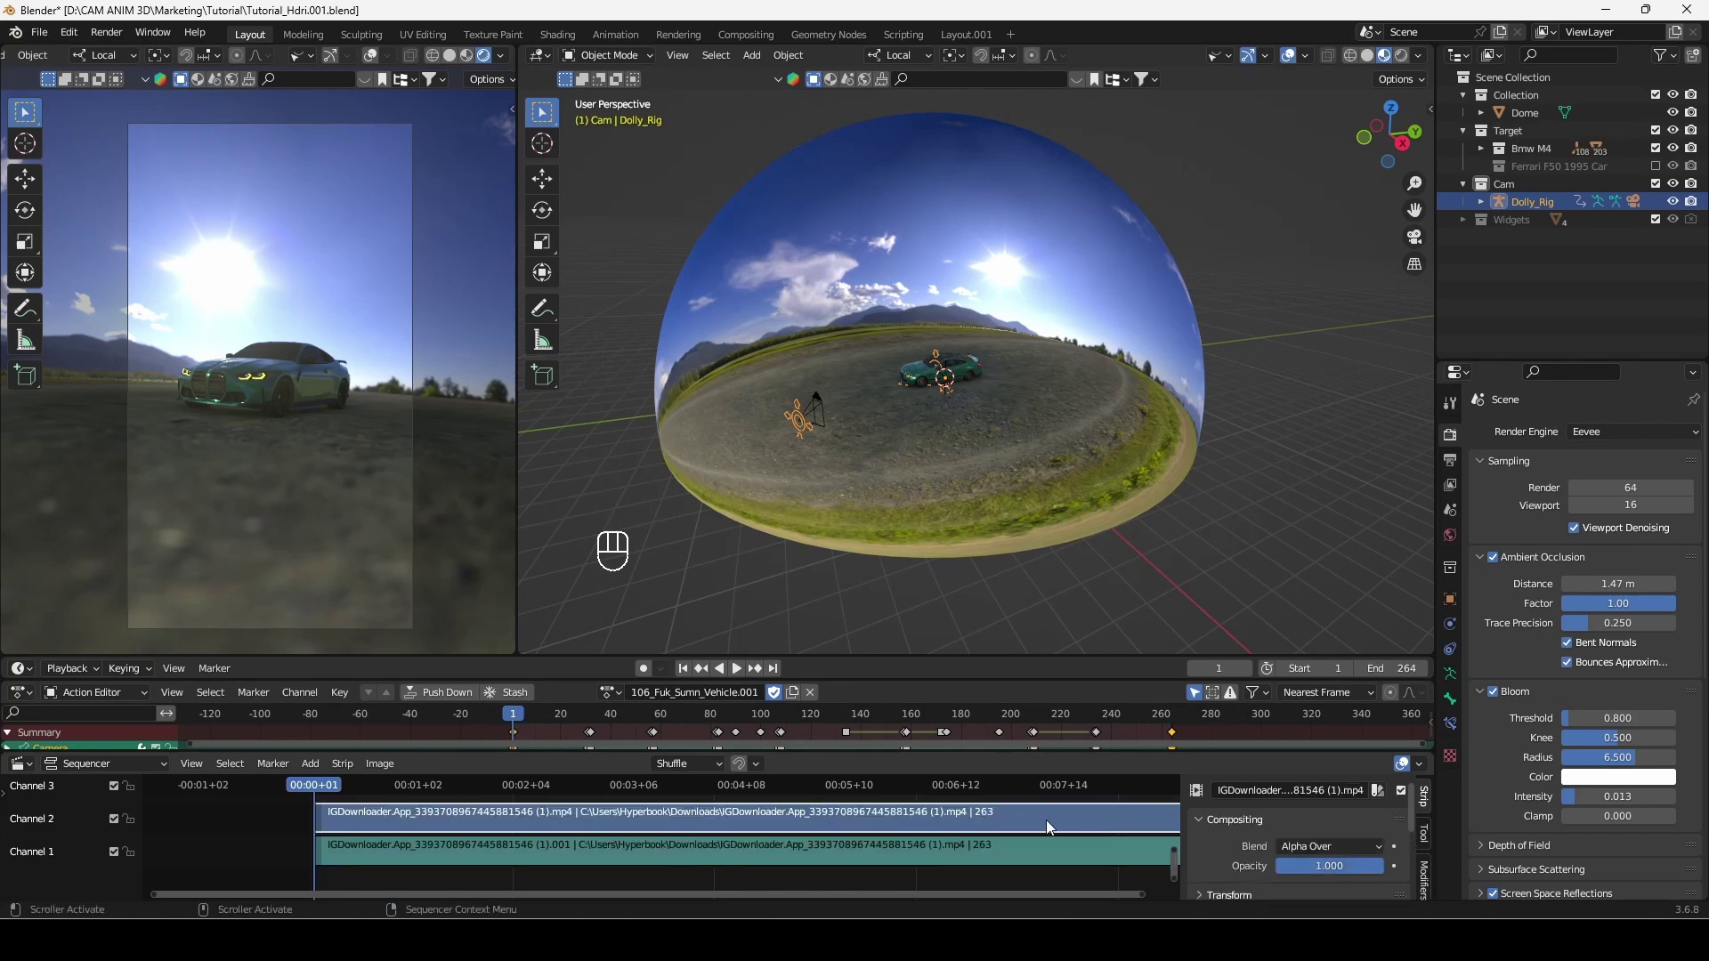
{"action": "key", "text": "x"}
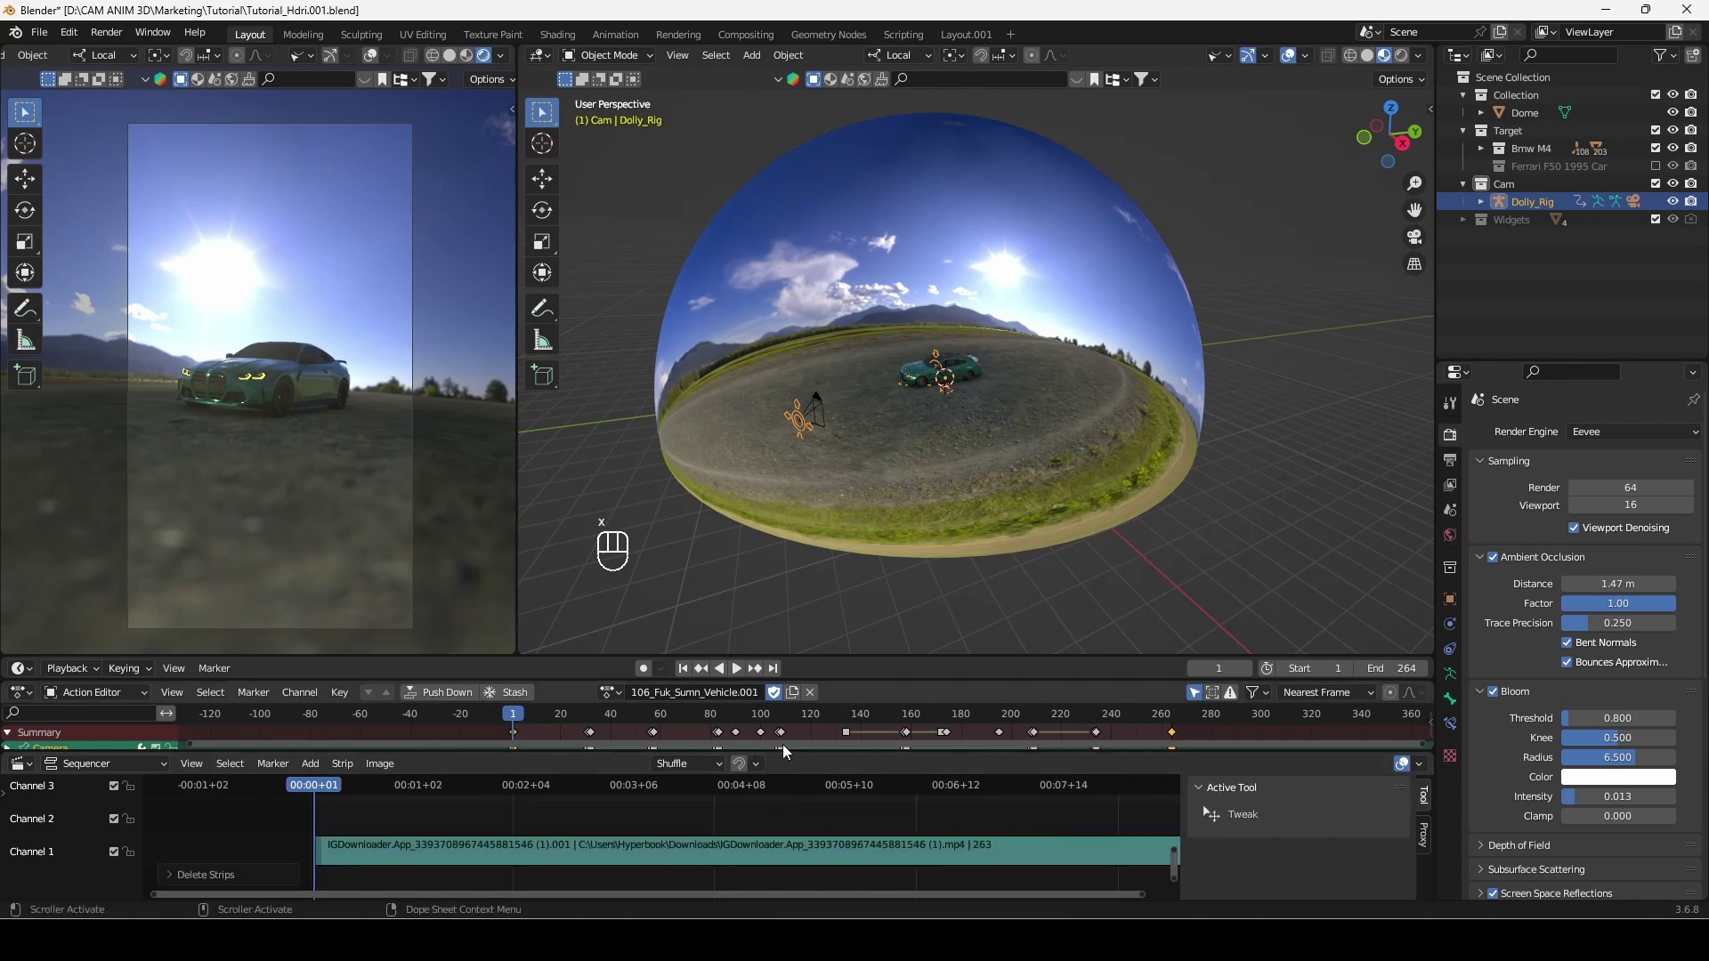
{"action": "left_click_drag", "start_coordinate": [782, 752], "coordinate": [732, 901]}
Preview the car camera animation, then render a still of frame 207
{"action": "scroll", "coordinate": [617, 792], "scroll_direction": "right", "scroll_amount": 5}
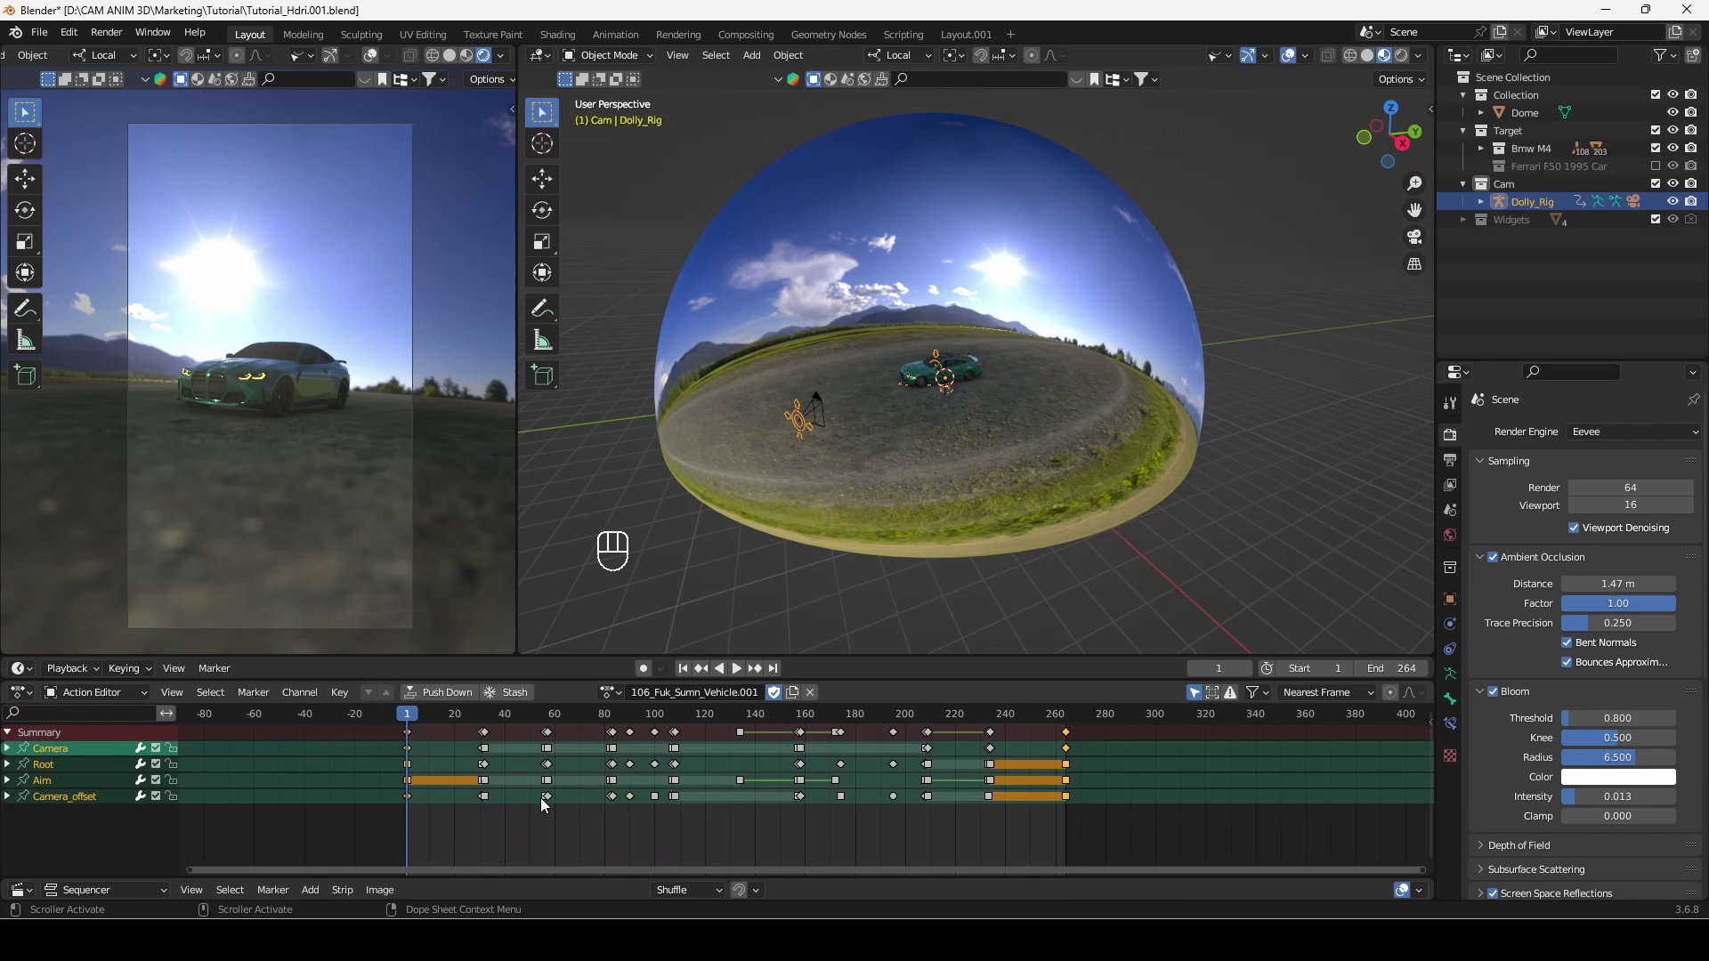
{"action": "left_click", "coordinate": [735, 669]}
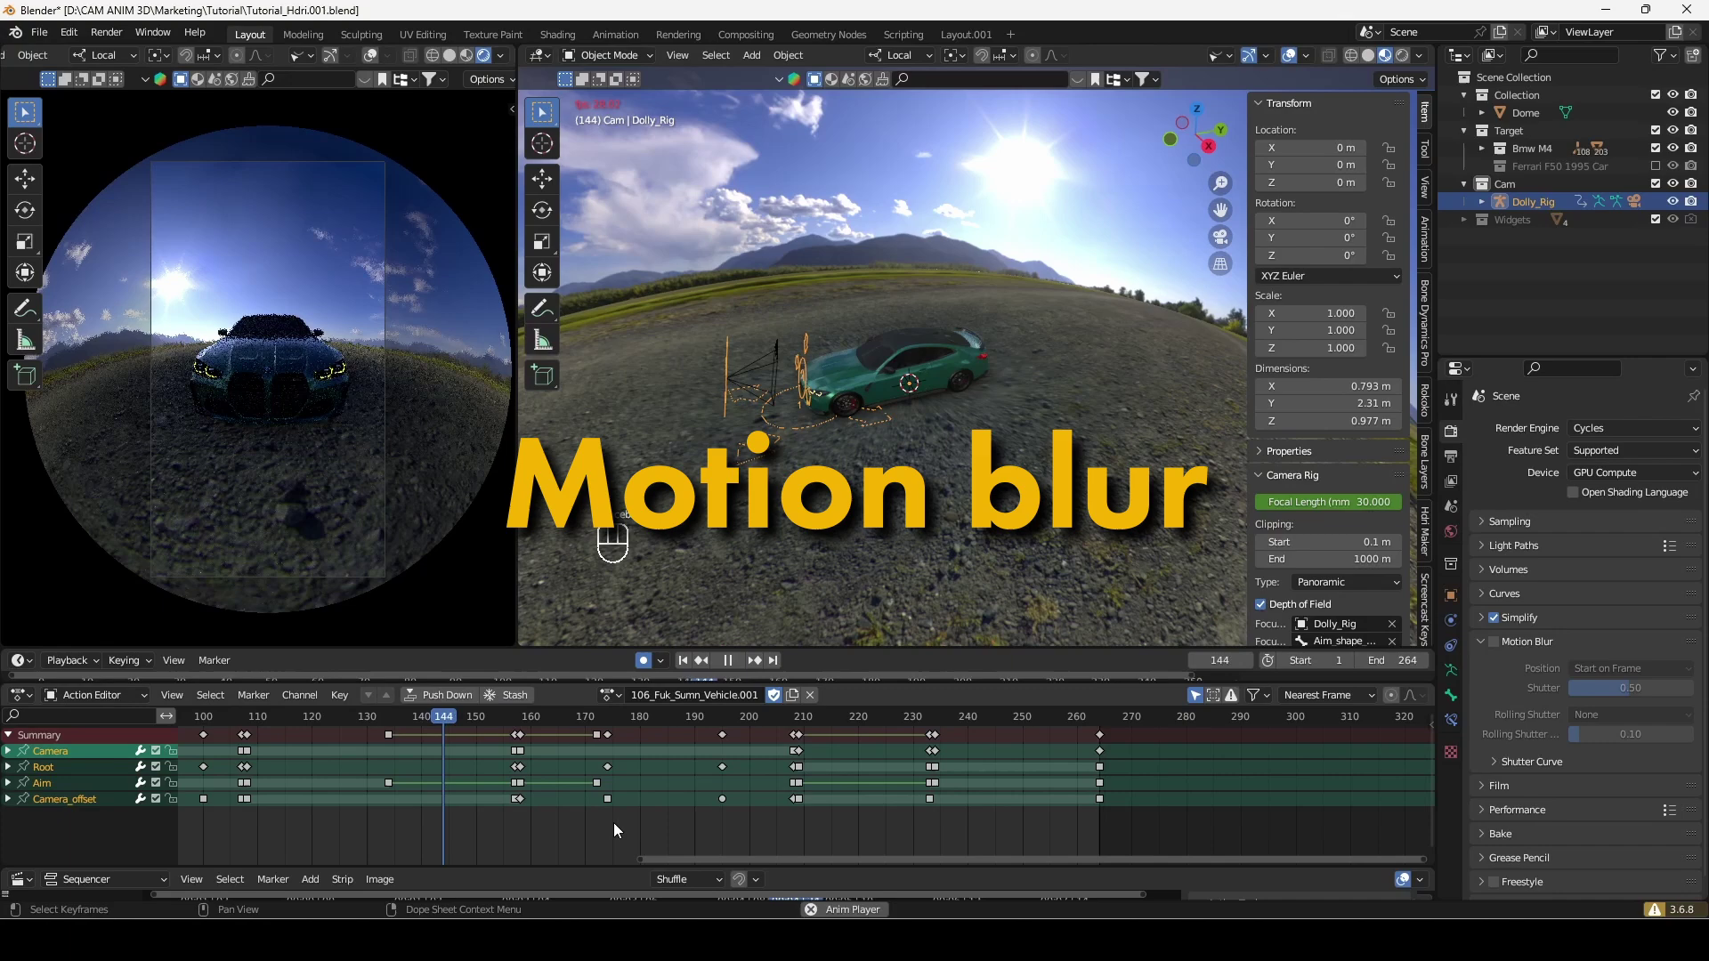
{"action": "key", "text": "space"}
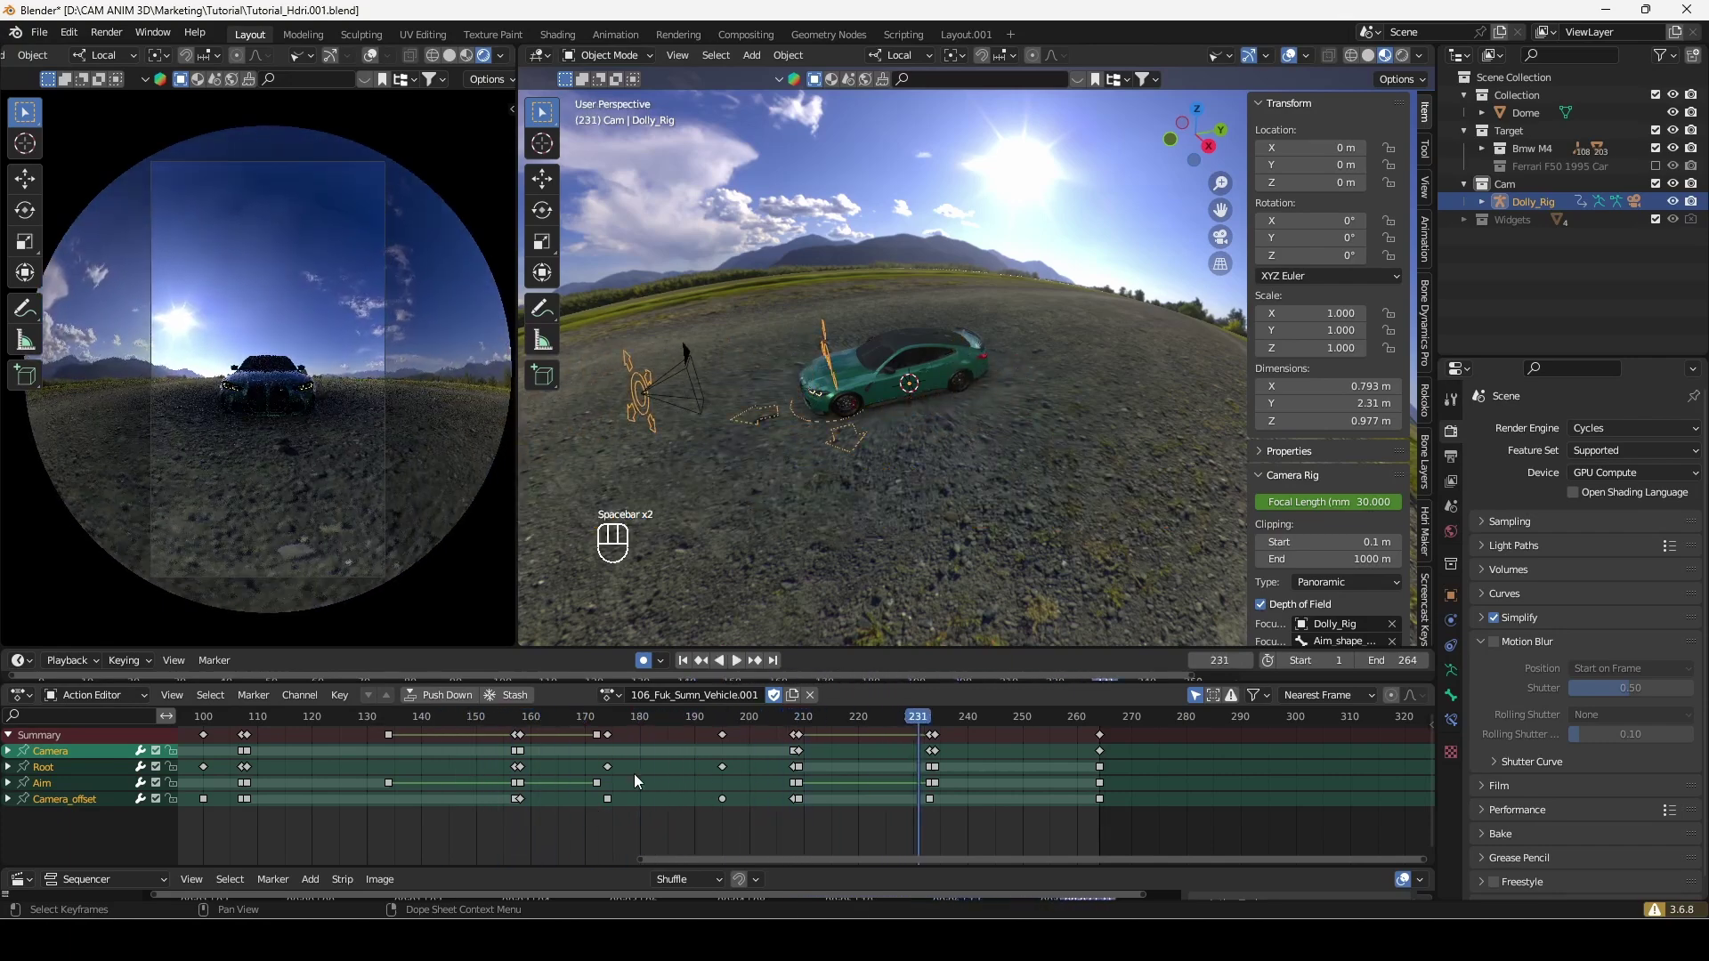
{"action": "key", "text": "space"}
{"action": "left_click_drag", "start_coordinate": [756, 717], "coordinate": [788, 722]}
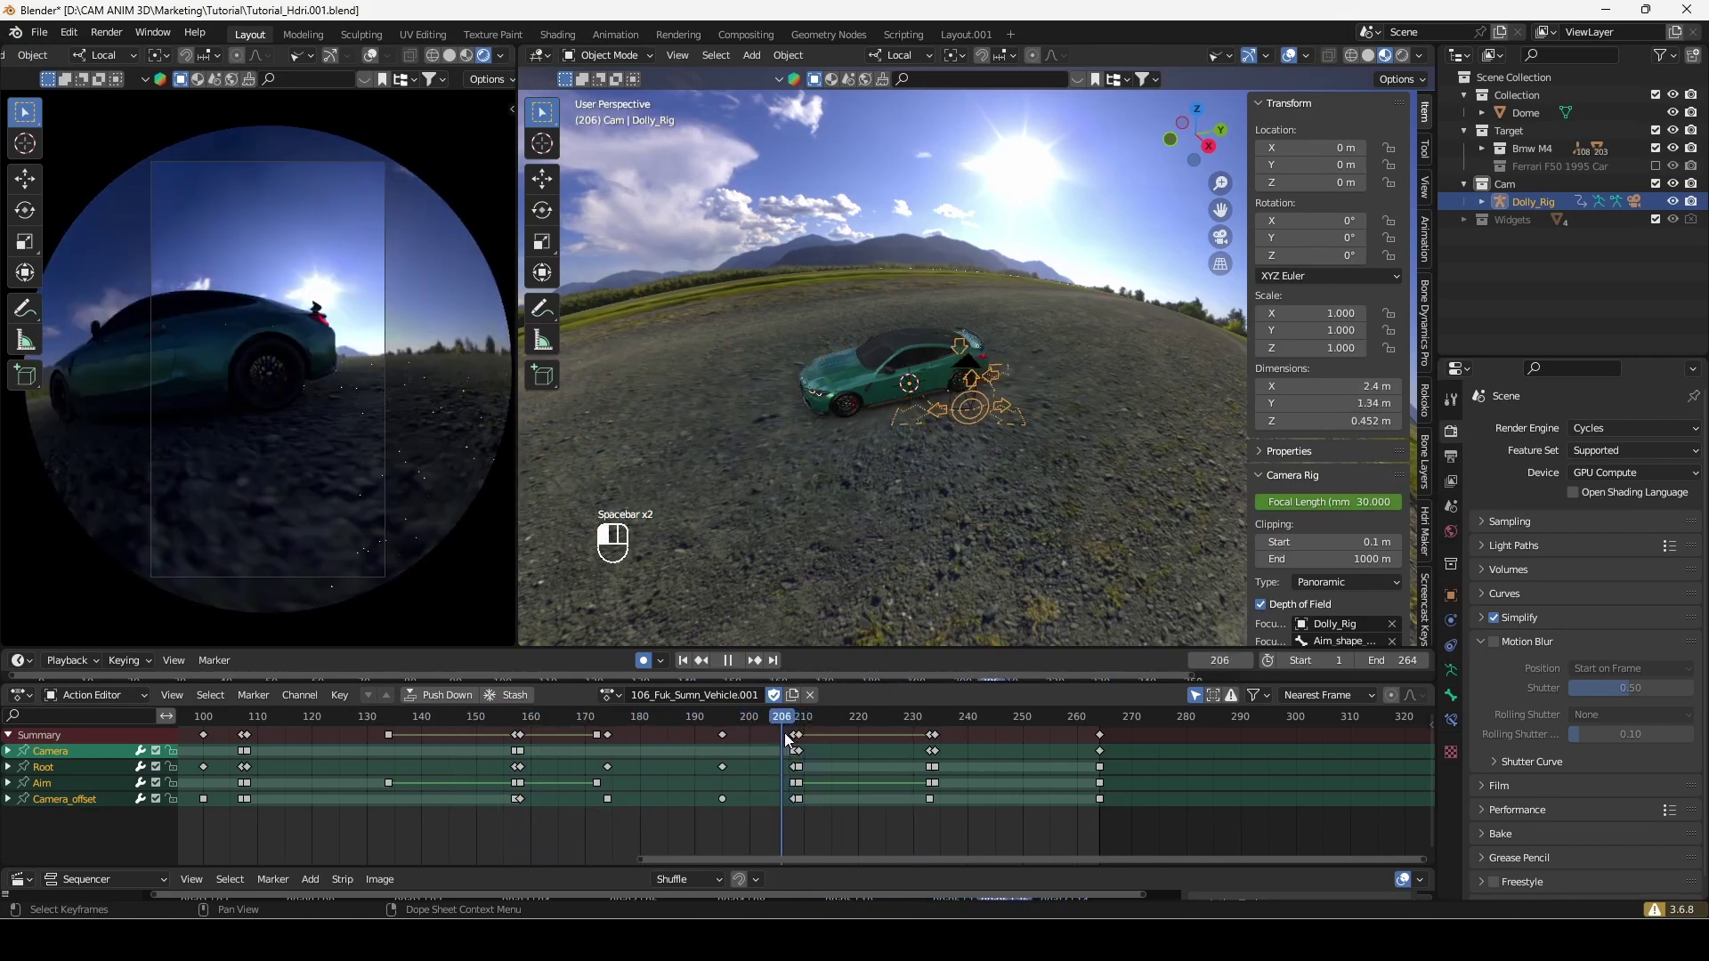
{"action": "key", "text": "F12"}
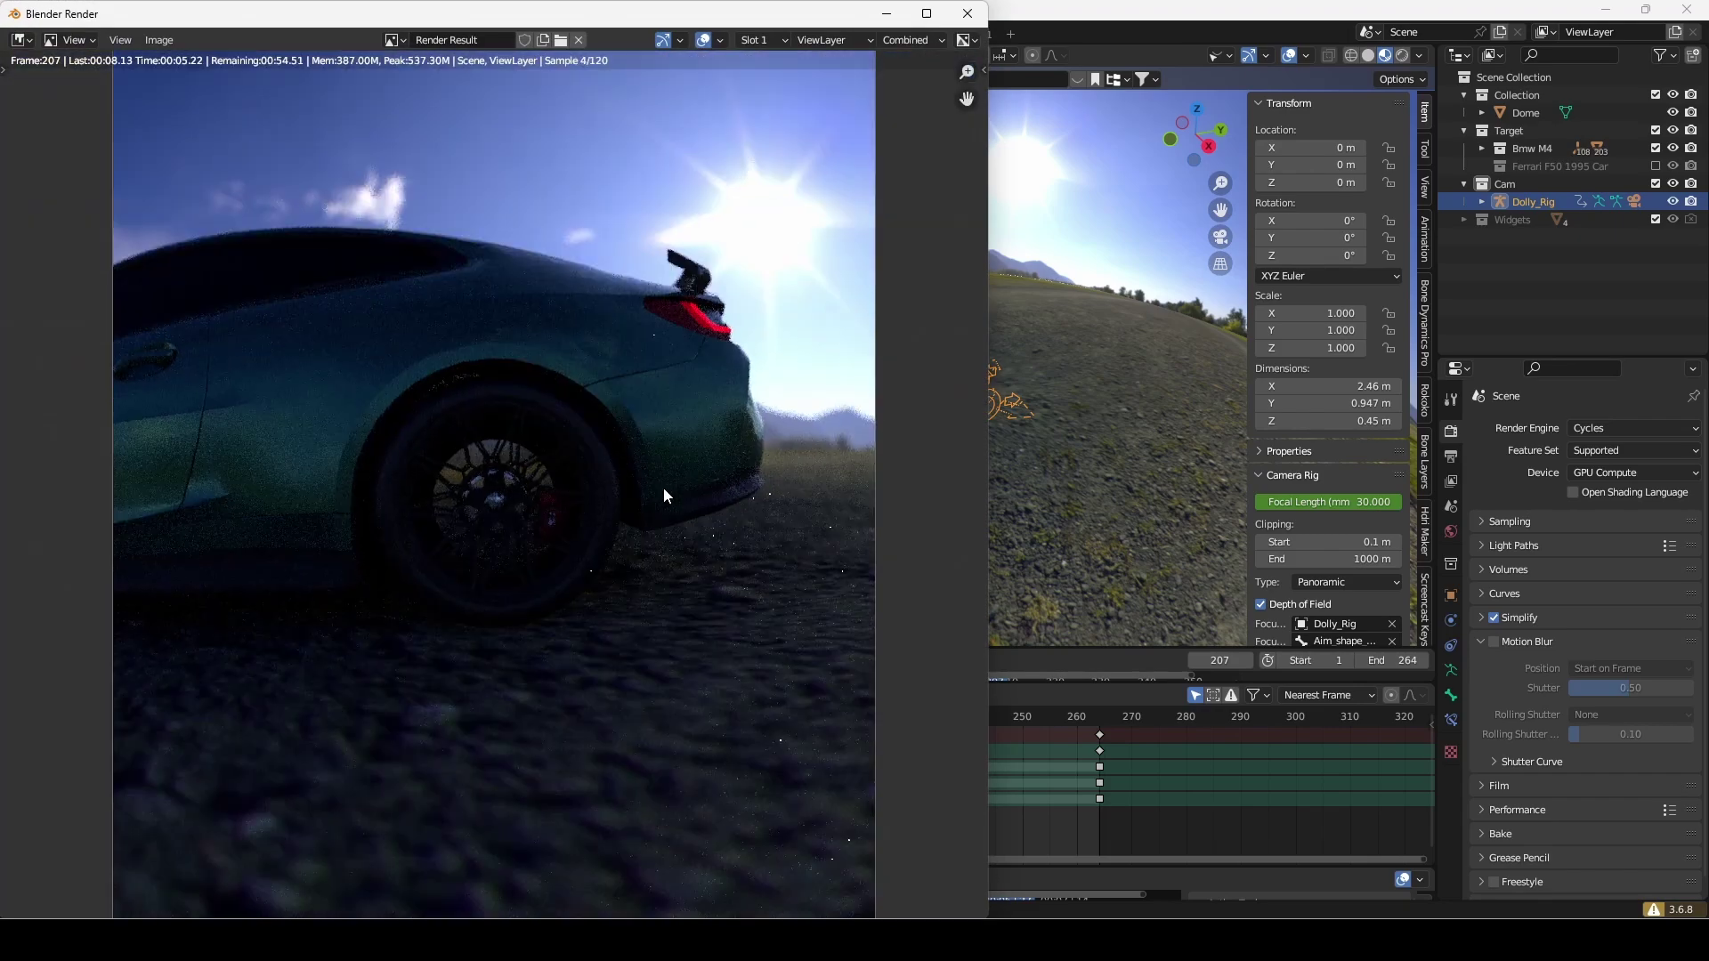
Enable Motion Blur in Render Properties and re-render the current frame
{"action": "key", "text": "Escape"}
{"action": "left_click", "coordinate": [1492, 642]}
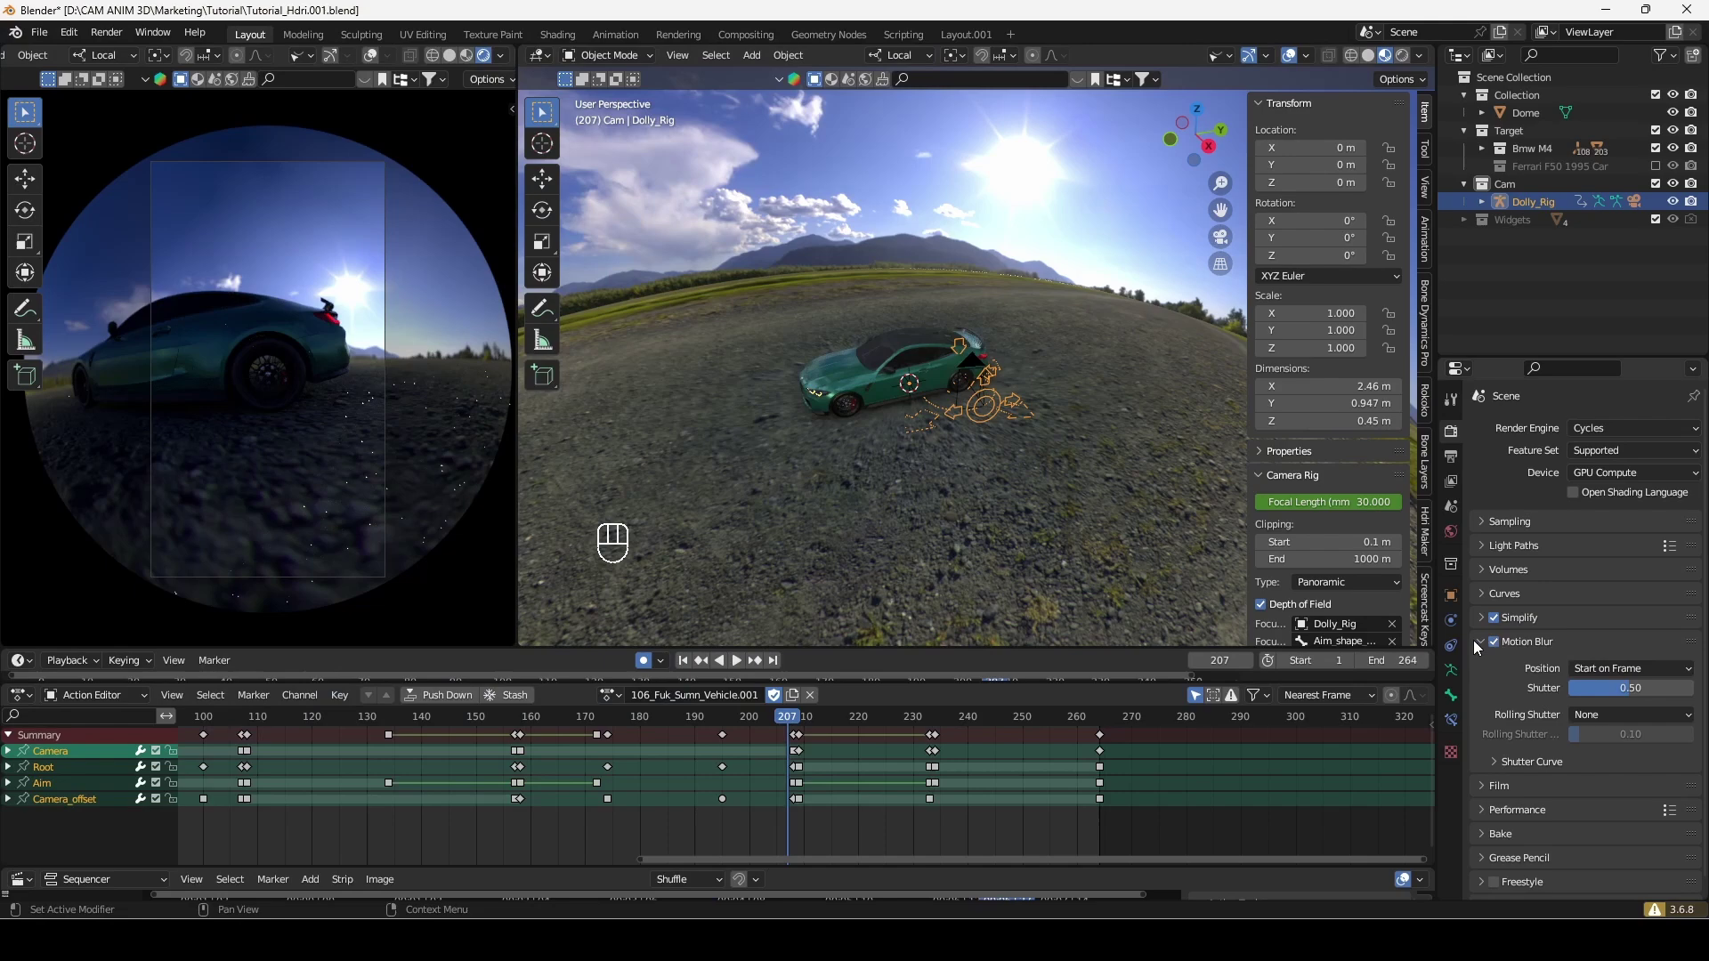
{"action": "key", "text": "F12"}
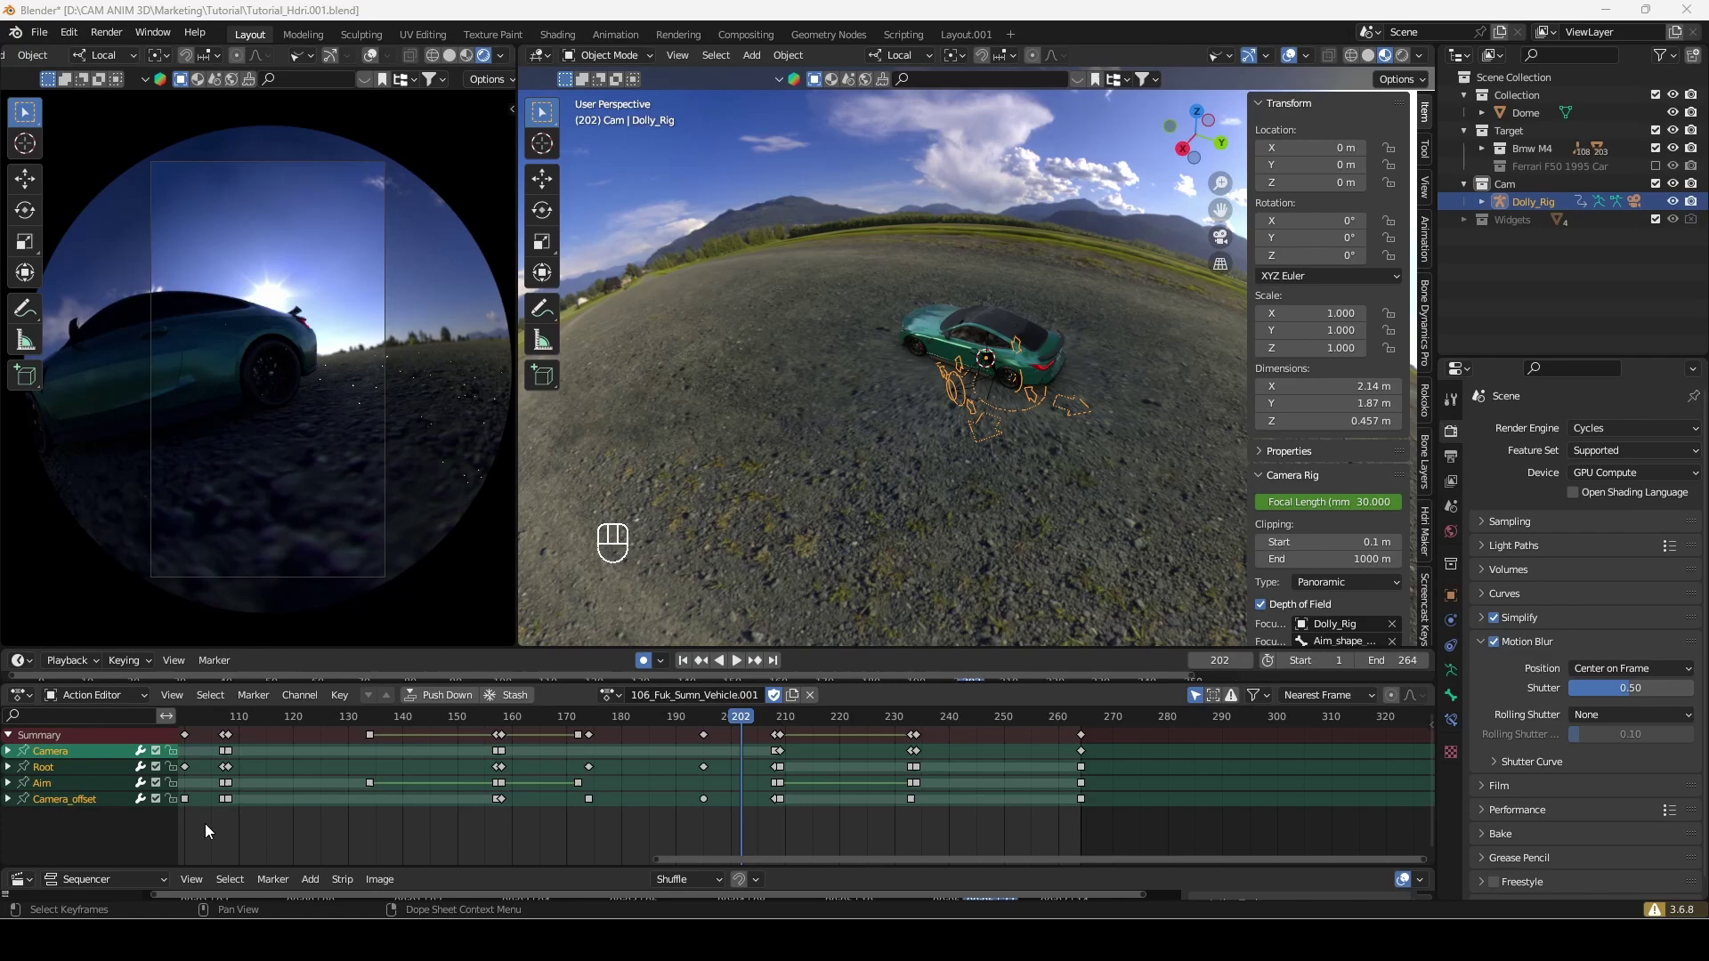
Replay the animation, stop at frame 208 and render it as a still image
{"action": "key", "text": "space"}
{"action": "key", "text": "space"}
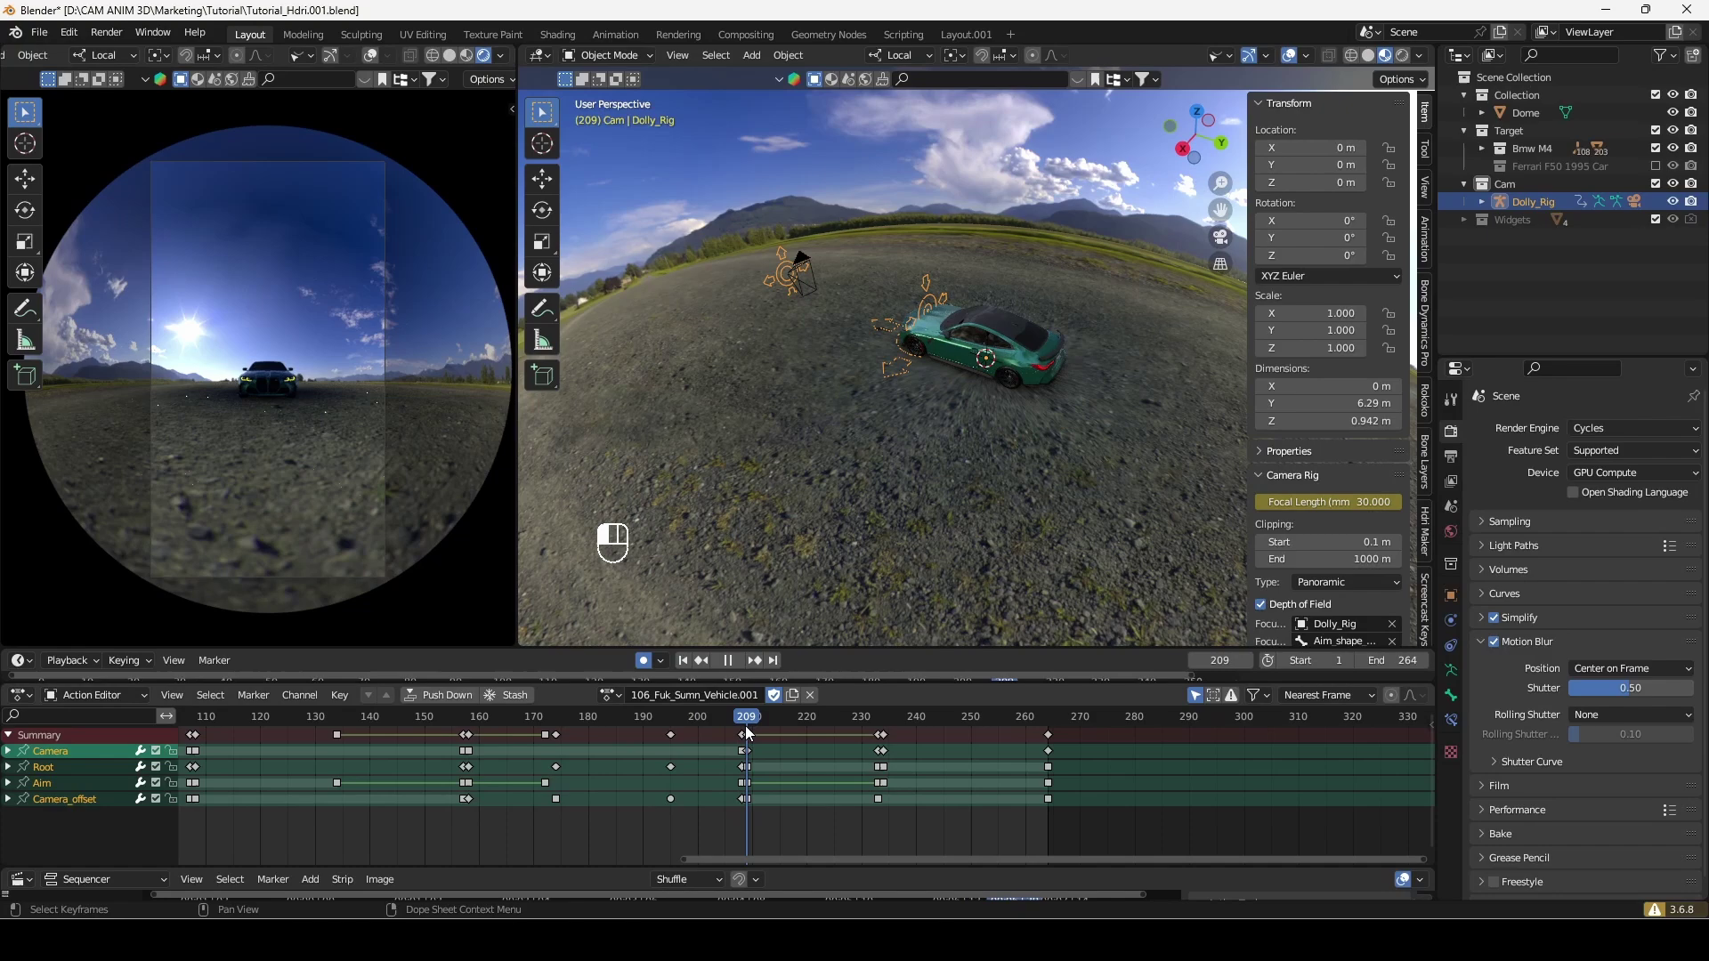
{"action": "left_click", "coordinate": [743, 732]}
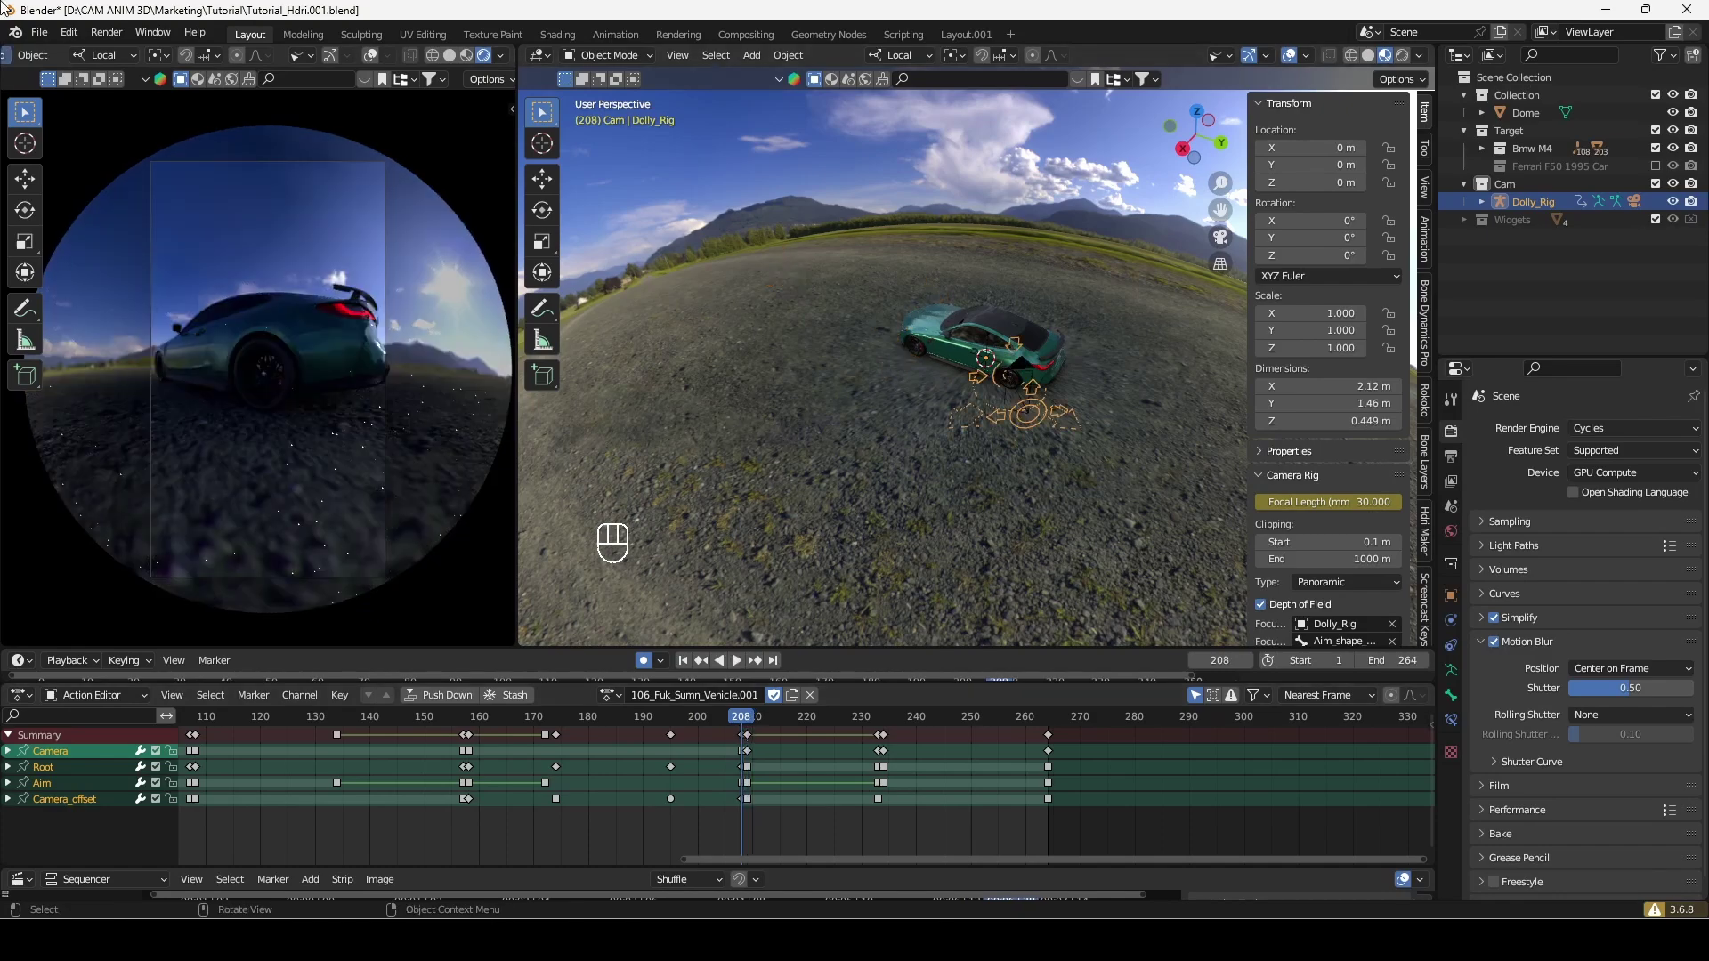
{"action": "left_click", "coordinate": [106, 32]}
{"action": "left_click", "coordinate": [118, 57]}
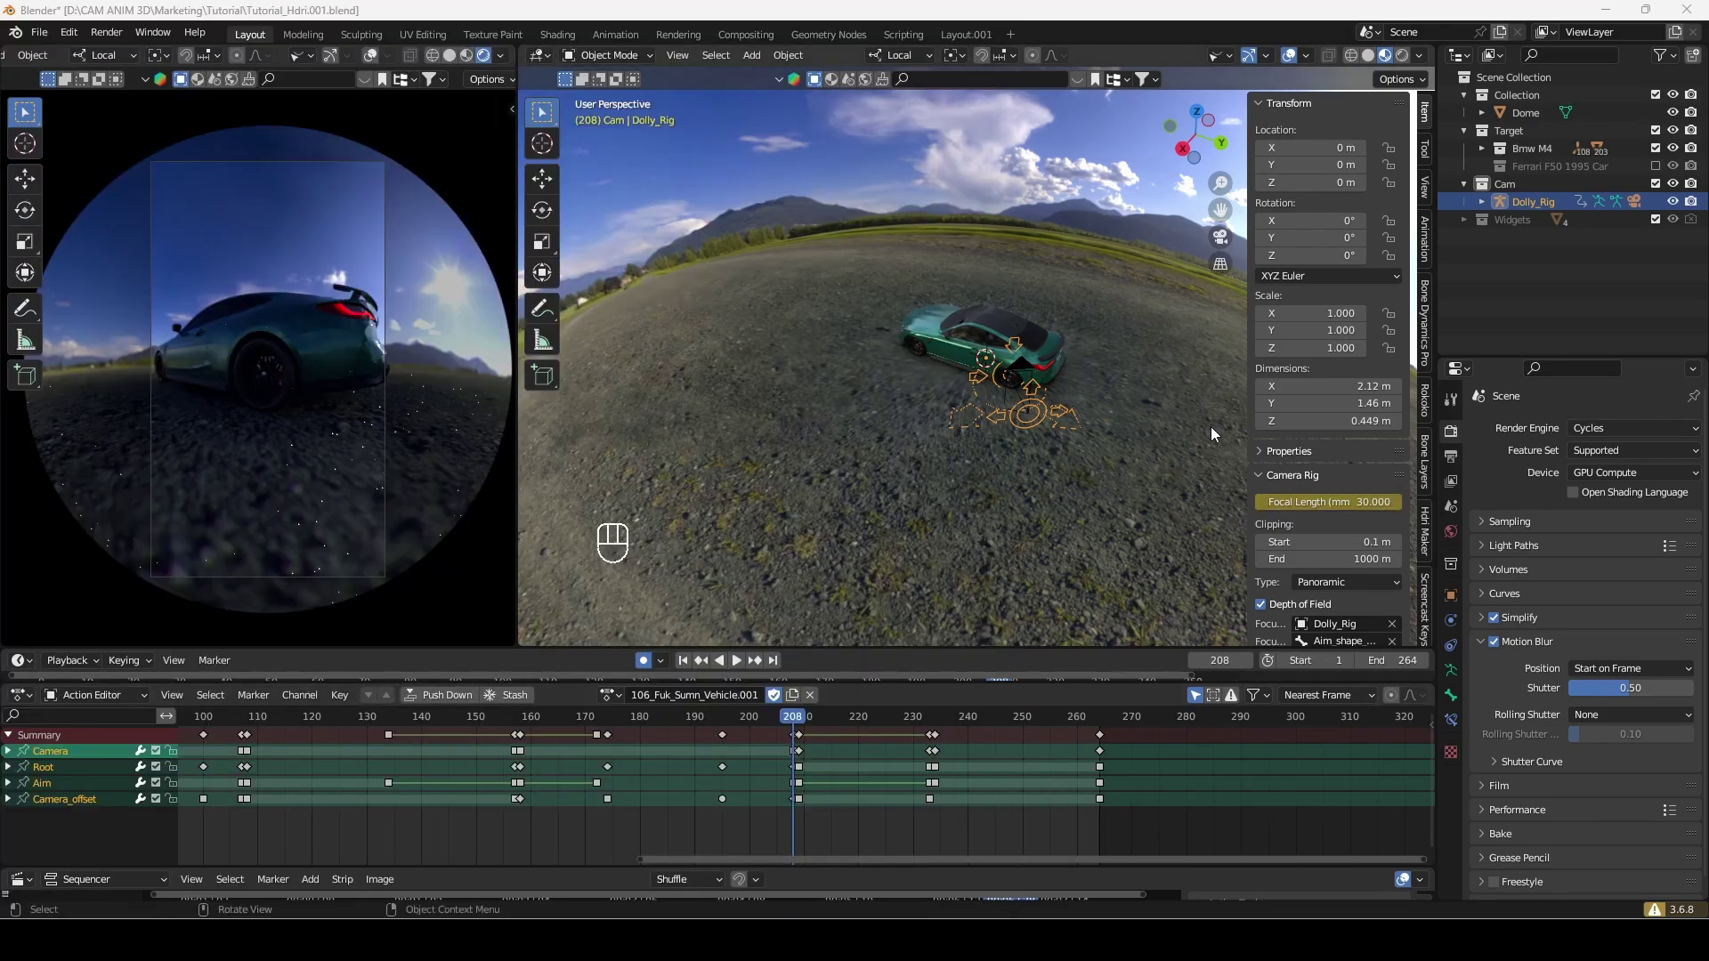
Set the motion blur Position to End on Frame and render frame 208
{"action": "left_click", "coordinate": [1641, 667]}
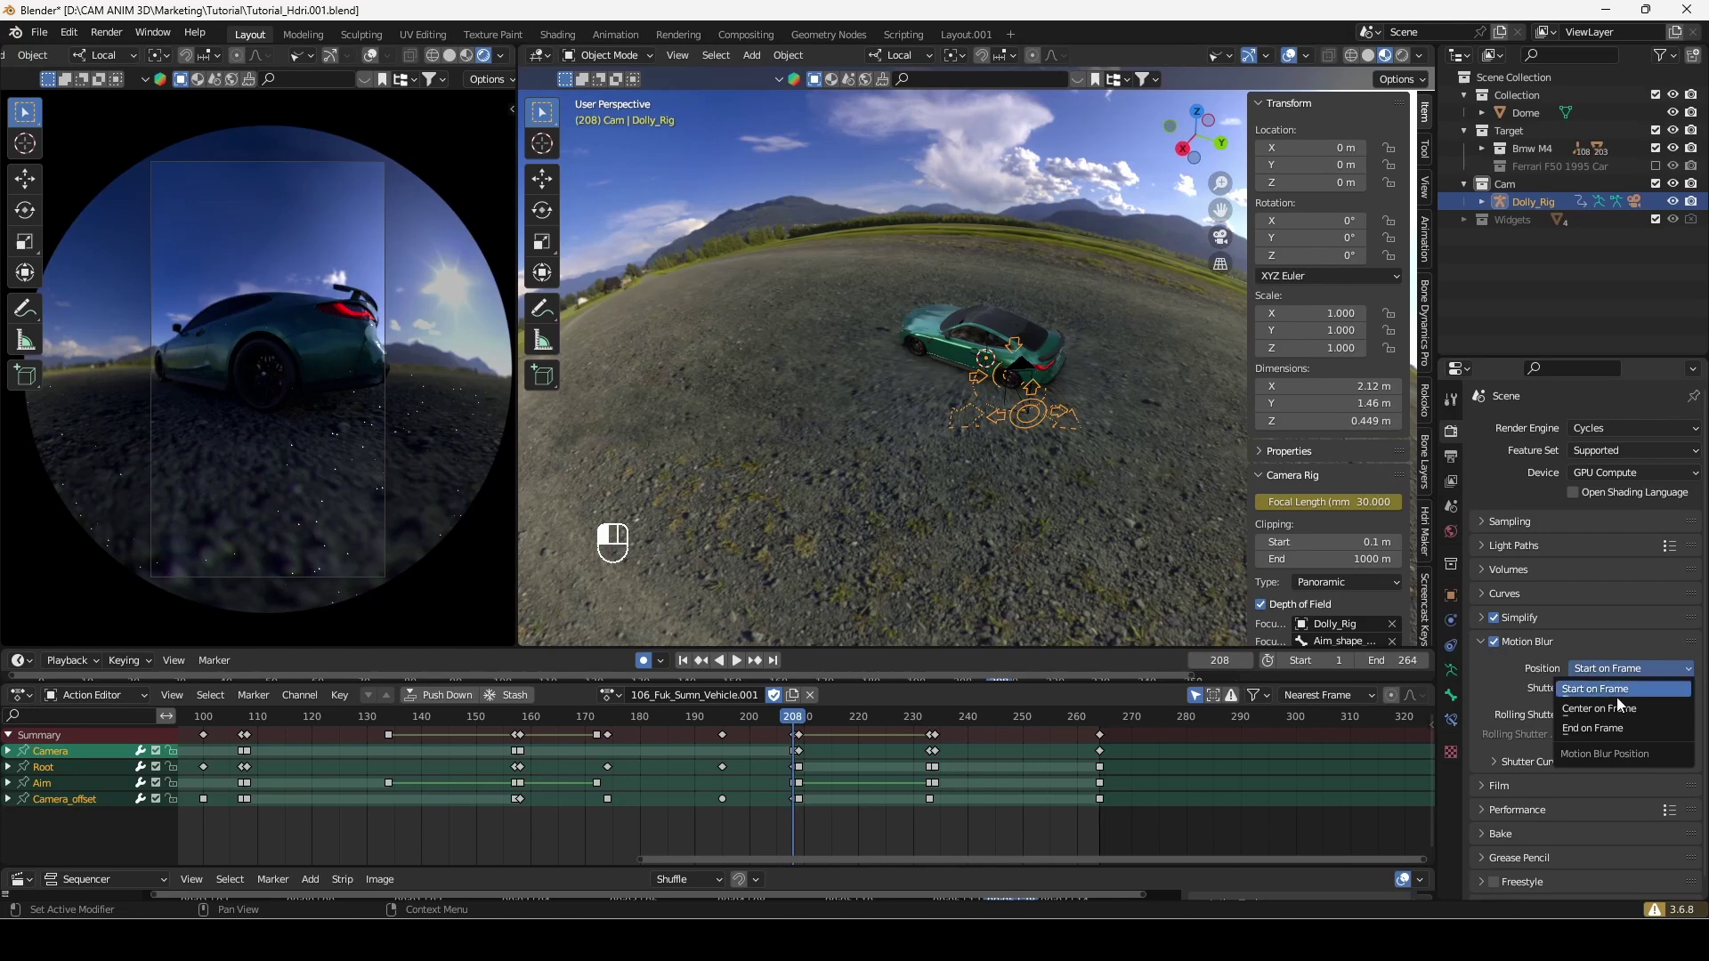
{"action": "left_click", "coordinate": [1592, 725]}
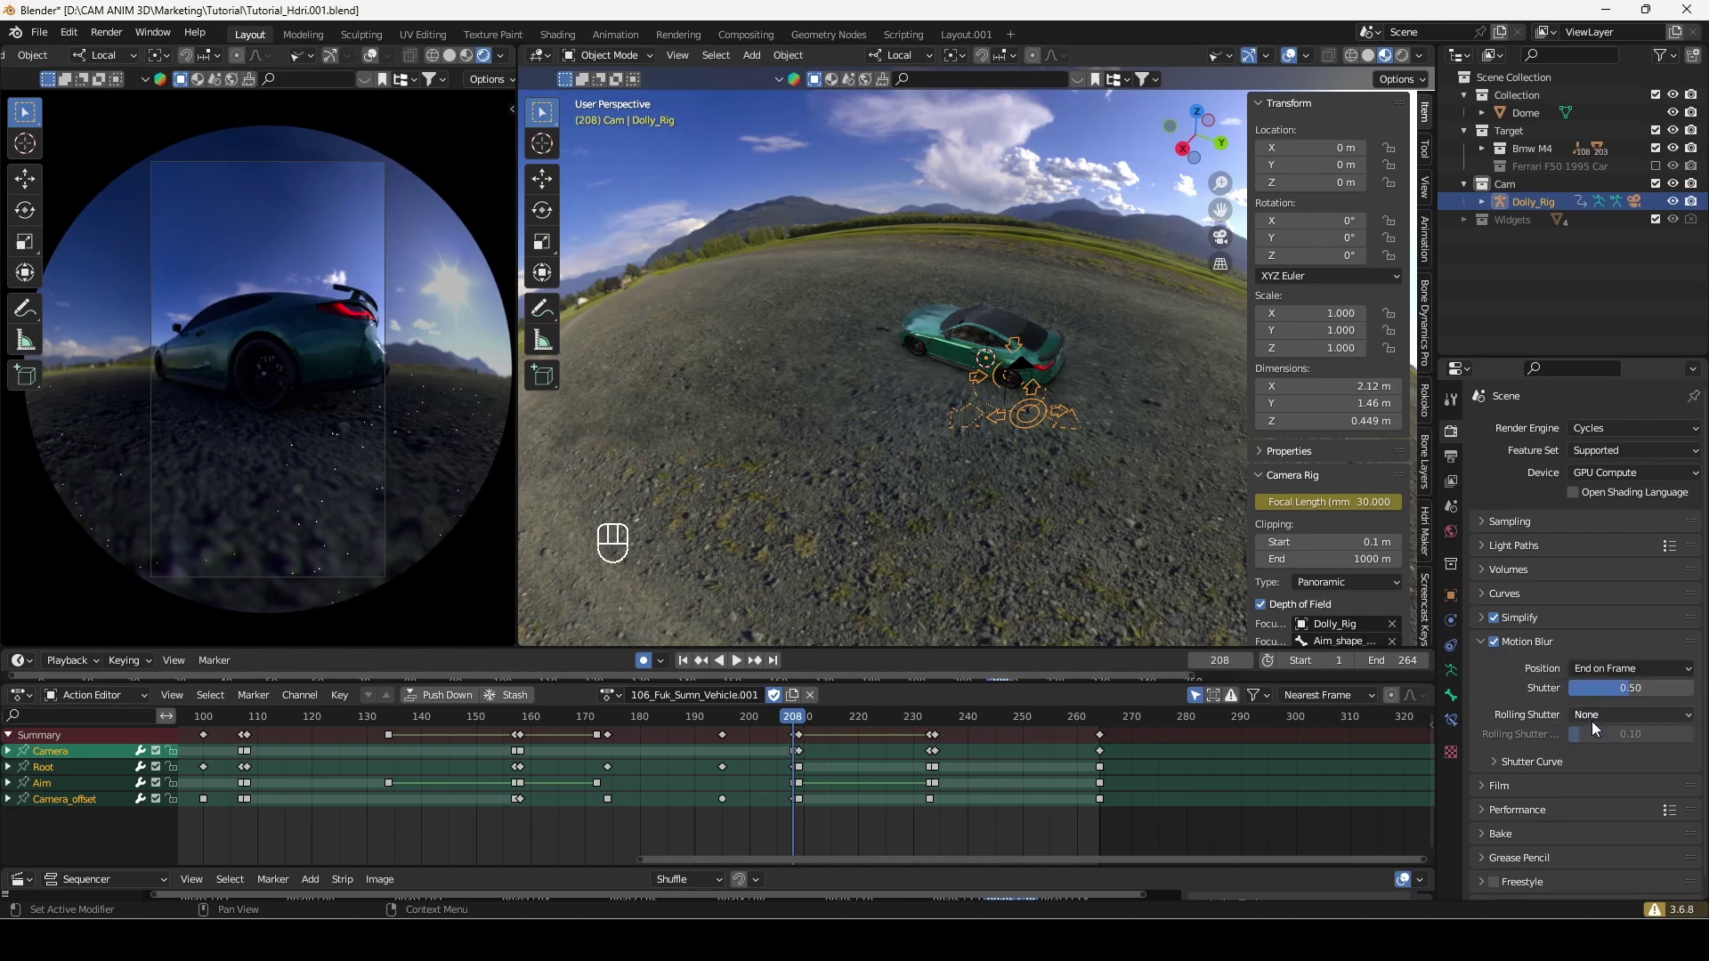
{"action": "left_click", "coordinate": [106, 33]}
{"action": "left_click", "coordinate": [133, 46]}
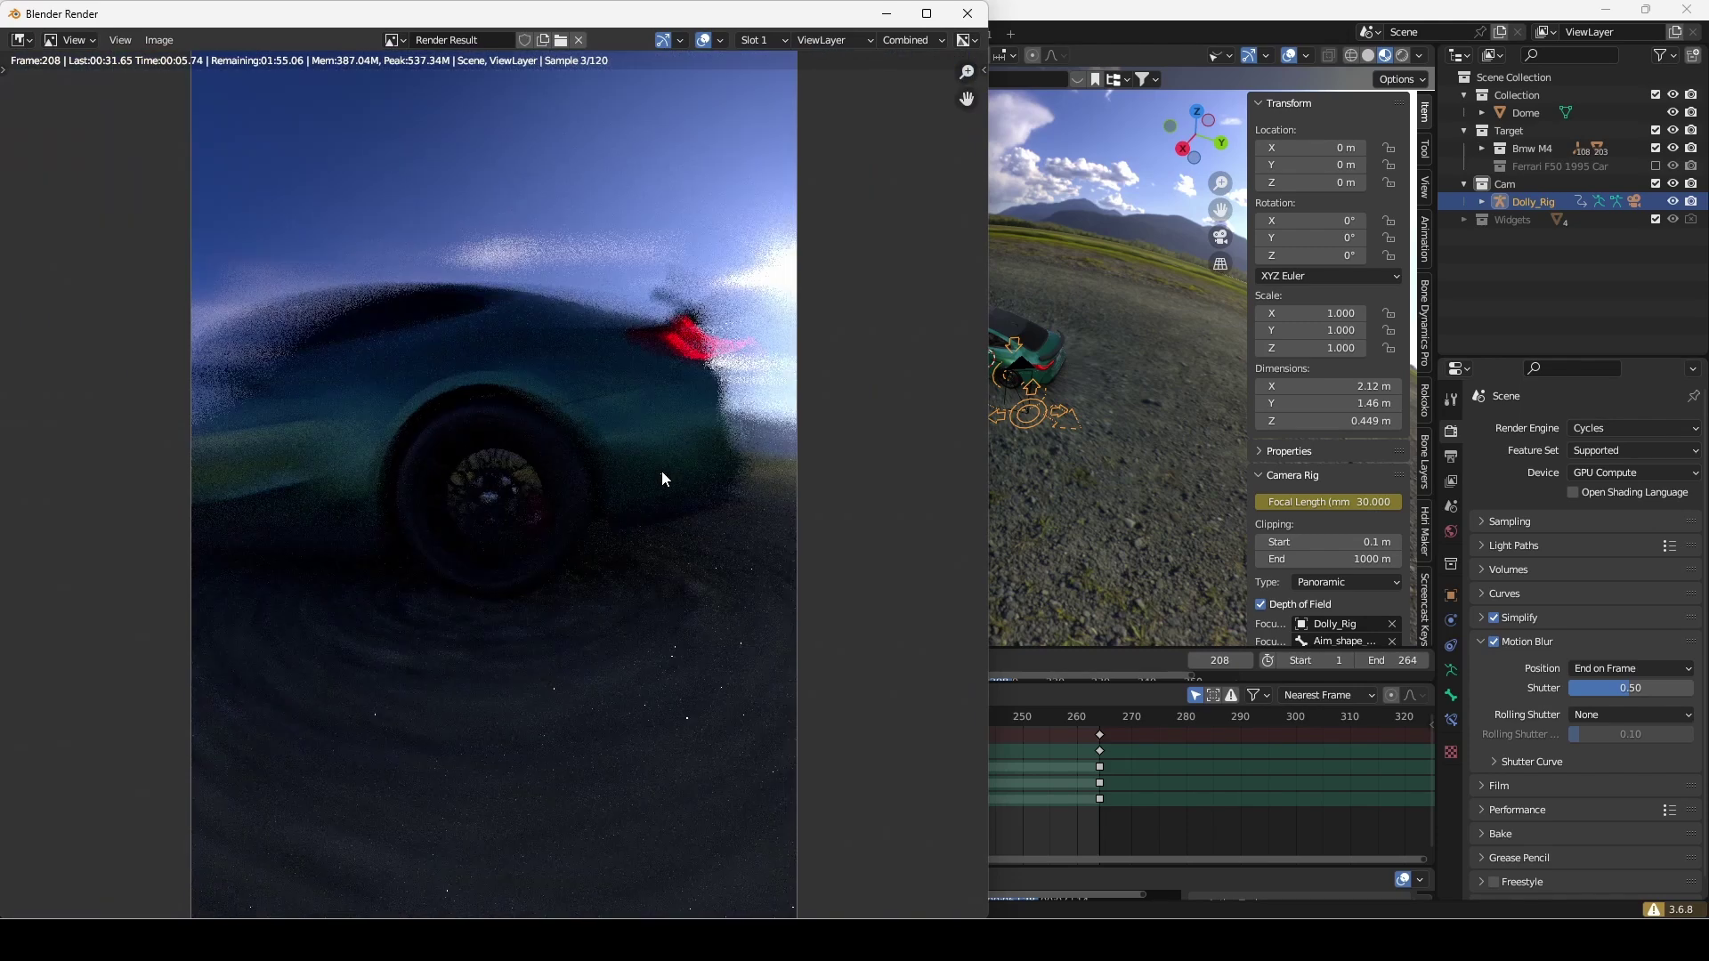
{"action": "scroll", "coordinate": [660, 472], "scroll_direction": "down", "scroll_amount": 1}
Step to frame 209, set the Position to Start on Frame and render it
{"action": "key", "text": "Escape"}
{"action": "key", "text": "Right"}
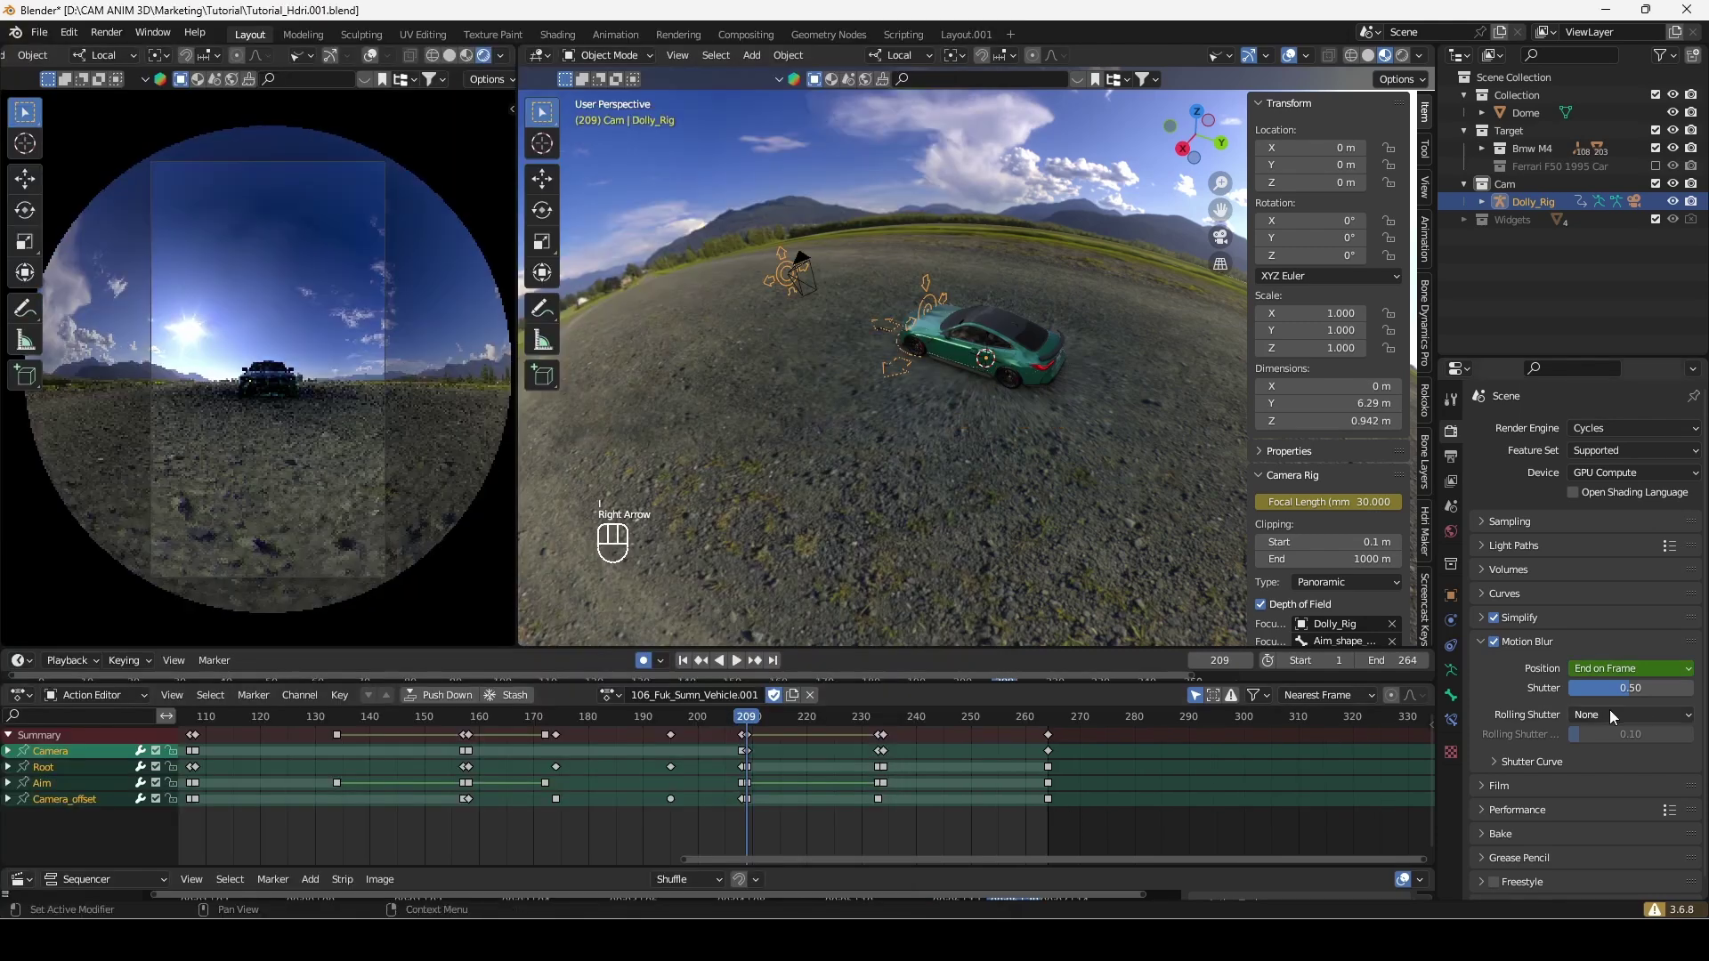
{"action": "left_click", "coordinate": [1637, 668]}
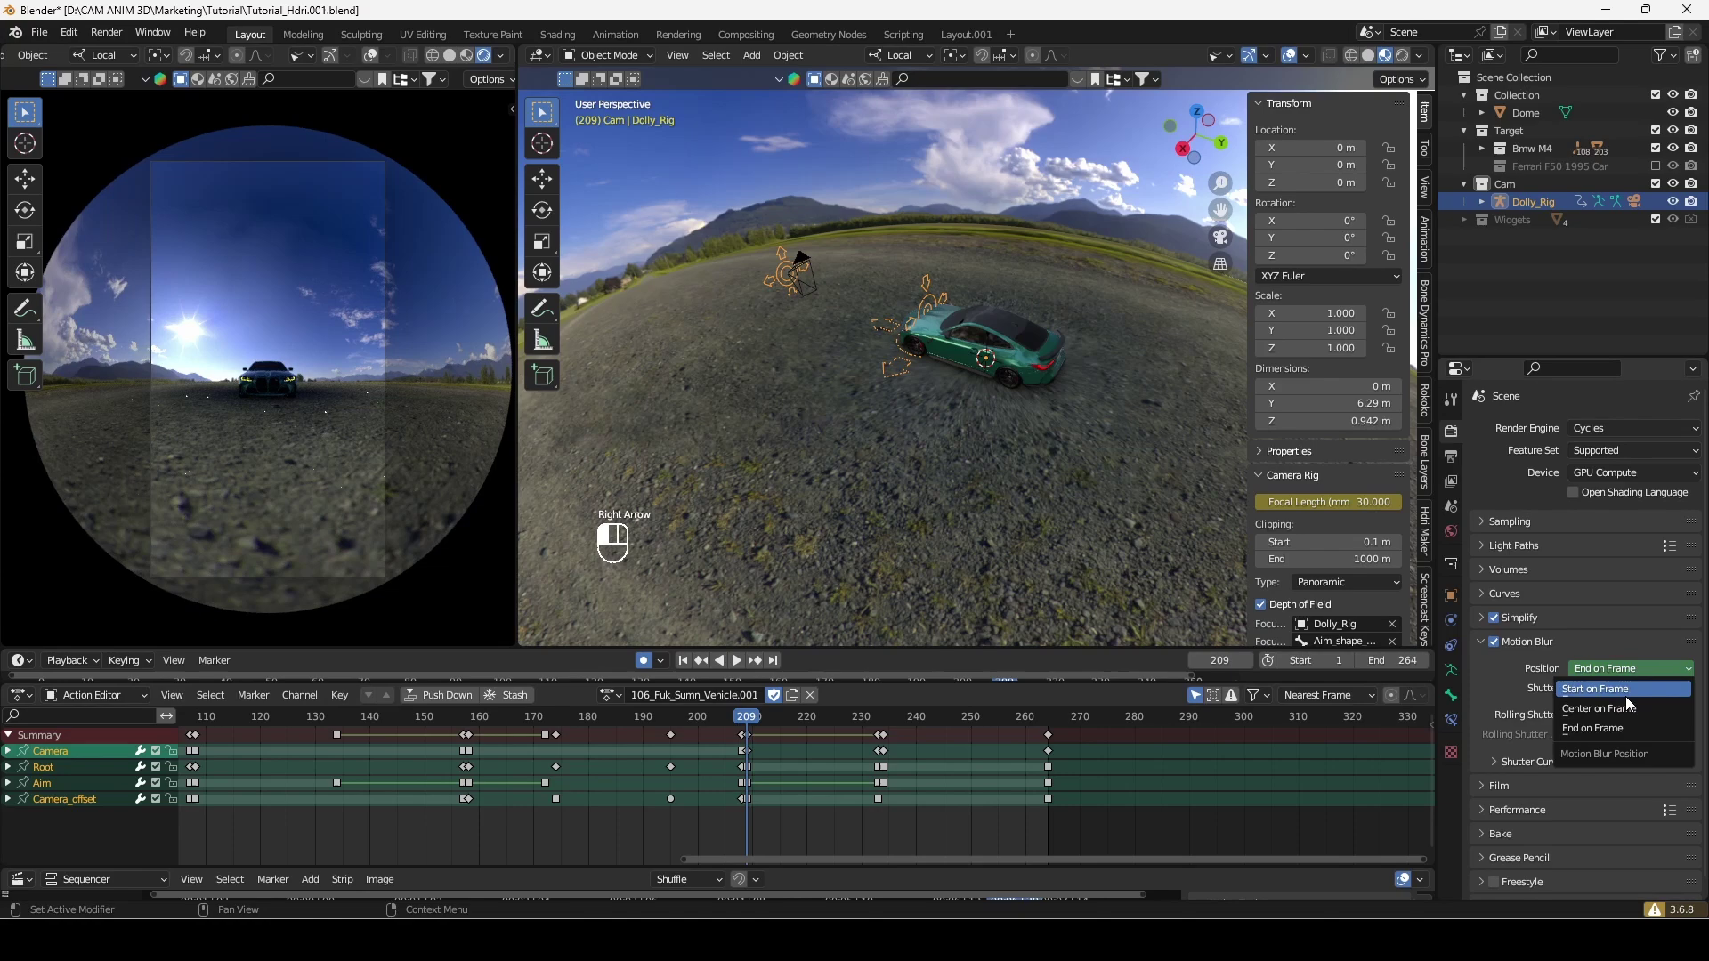
{"action": "left_click", "coordinate": [1625, 696]}
{"action": "left_click", "coordinate": [107, 32]}
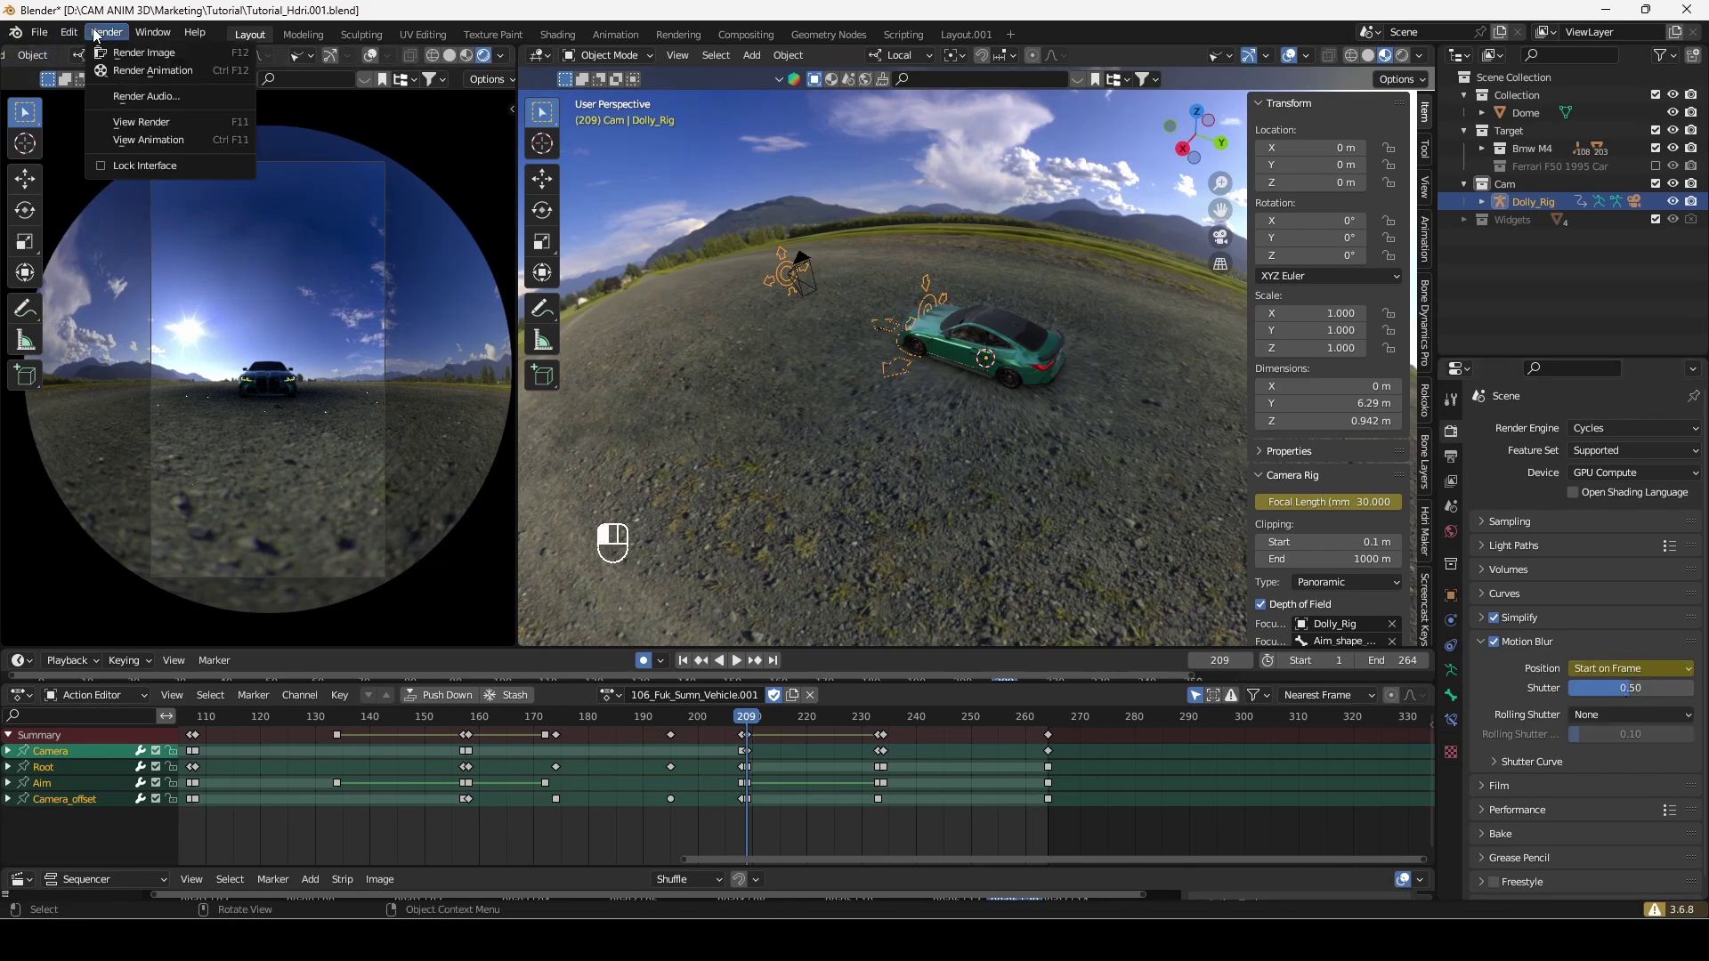
{"action": "left_click", "coordinate": [133, 54]}
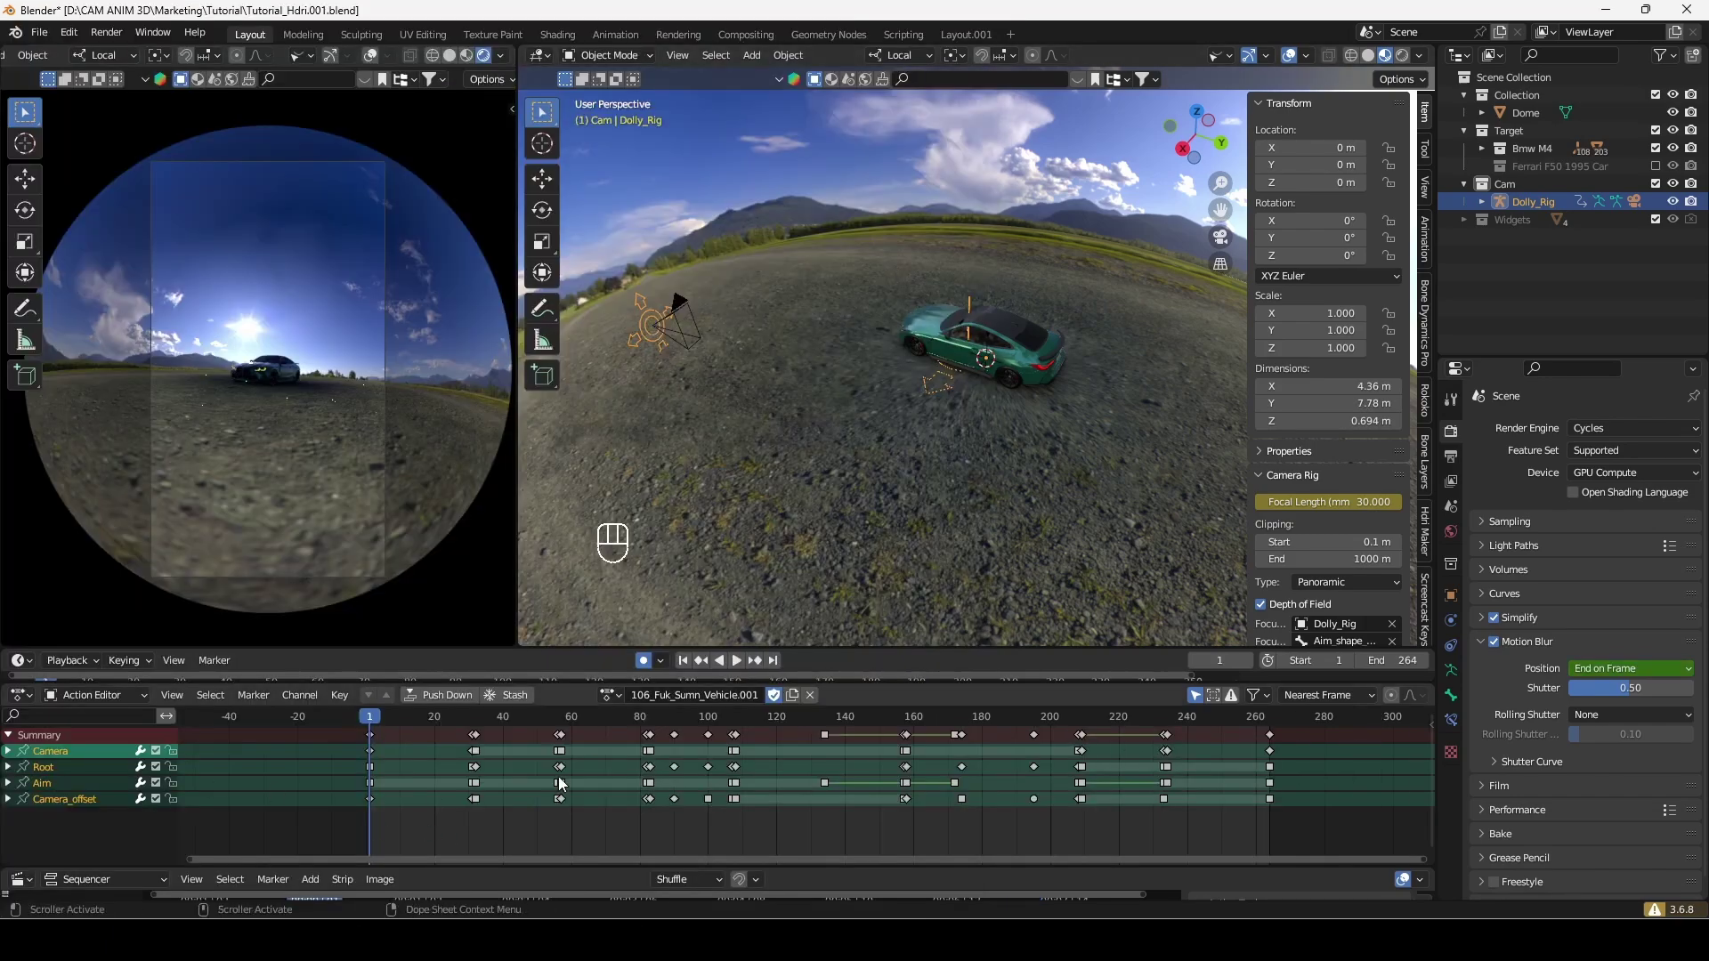
Keyframe the motion blur Position at frame 31 and set Start on Frame at frame 32
{"action": "middle_click_drag", "start_coordinate": [535, 793], "coordinate": [502, 801]}
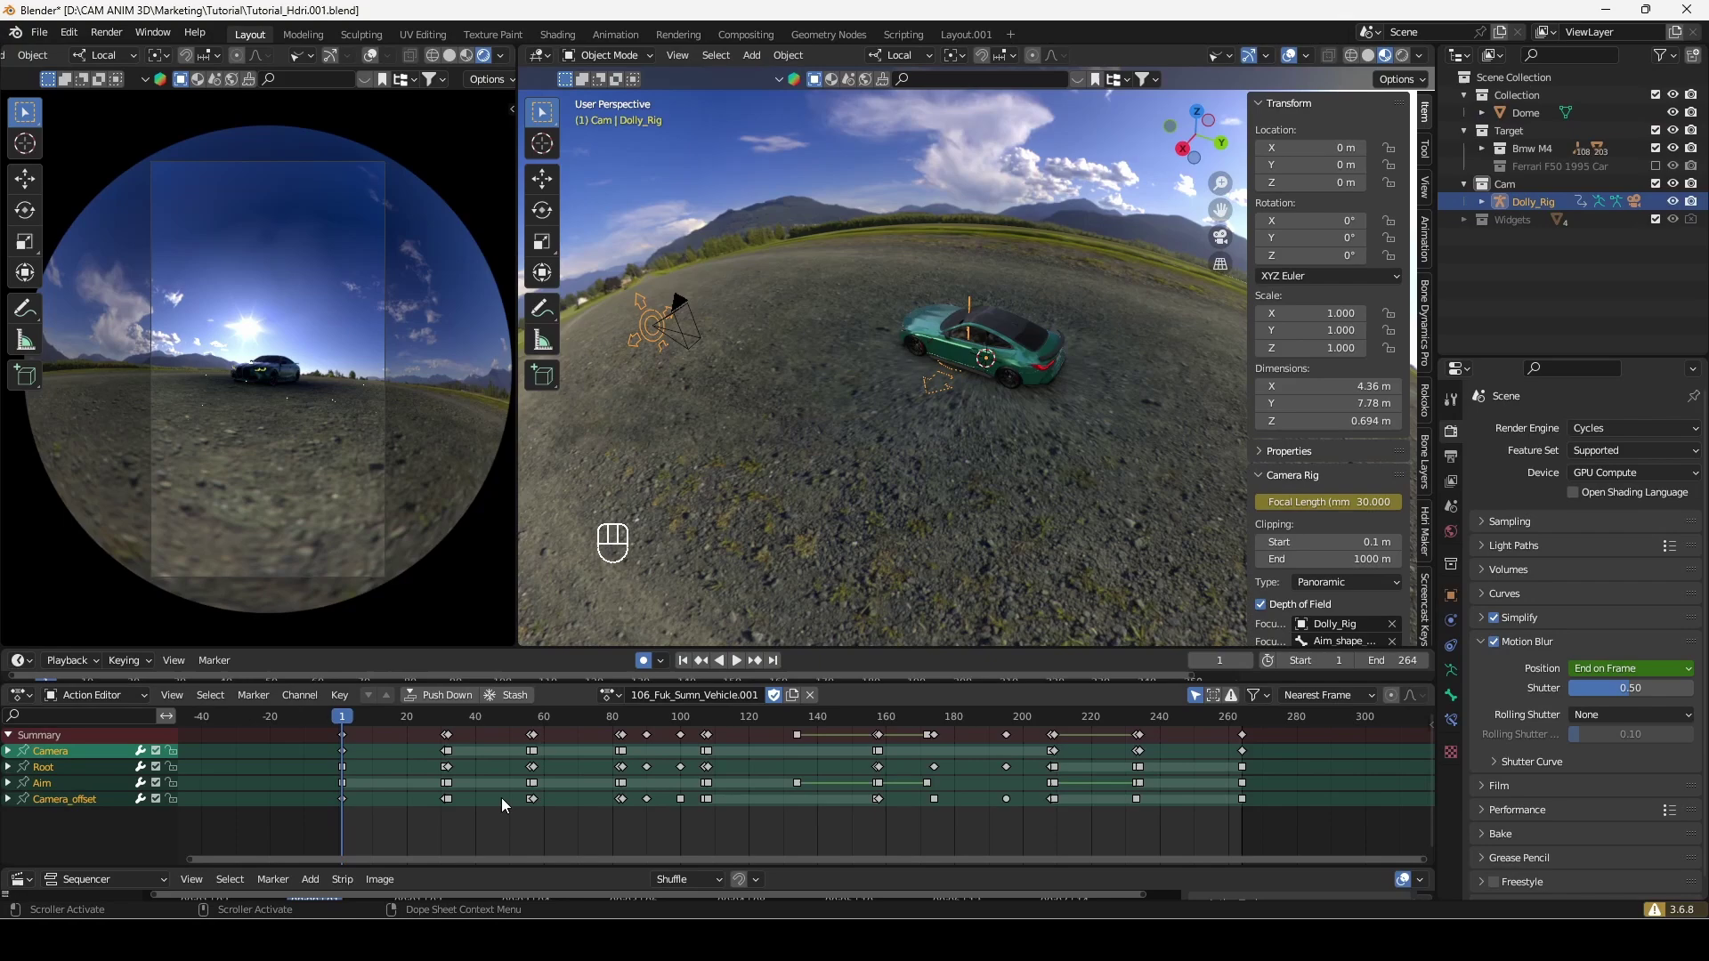
{"action": "key", "text": "Down"}
{"action": "key", "text": "Up"}
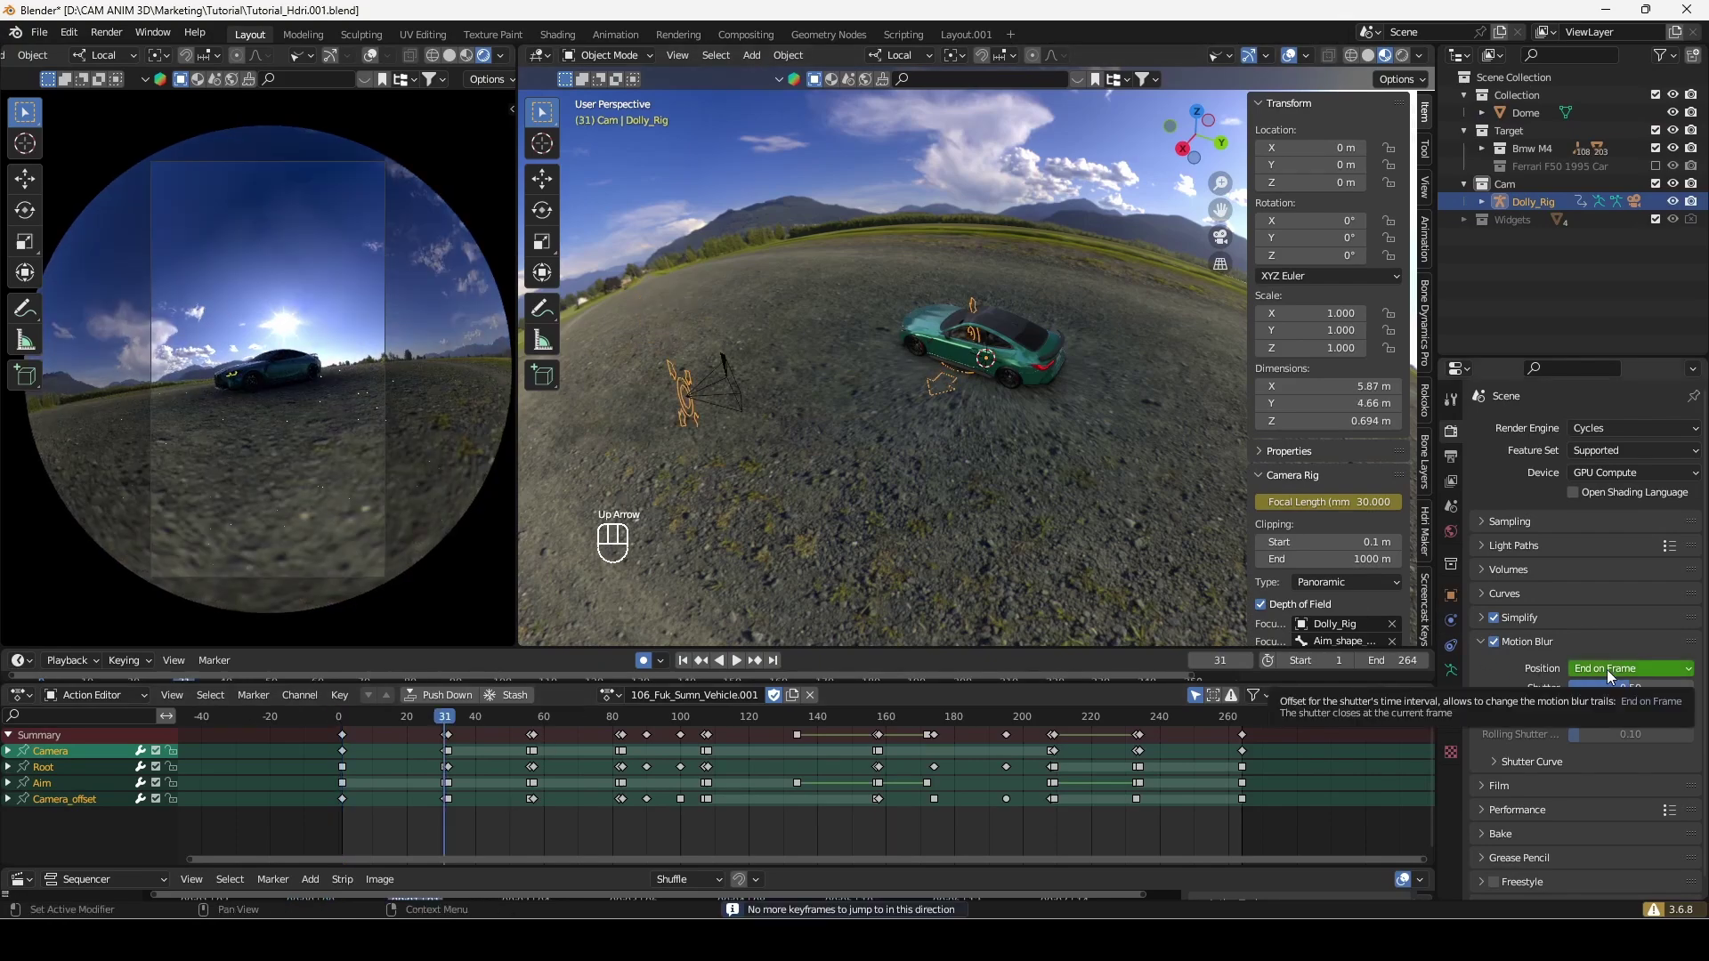
{"action": "key", "text": "i"}
{"action": "key", "text": "Up"}
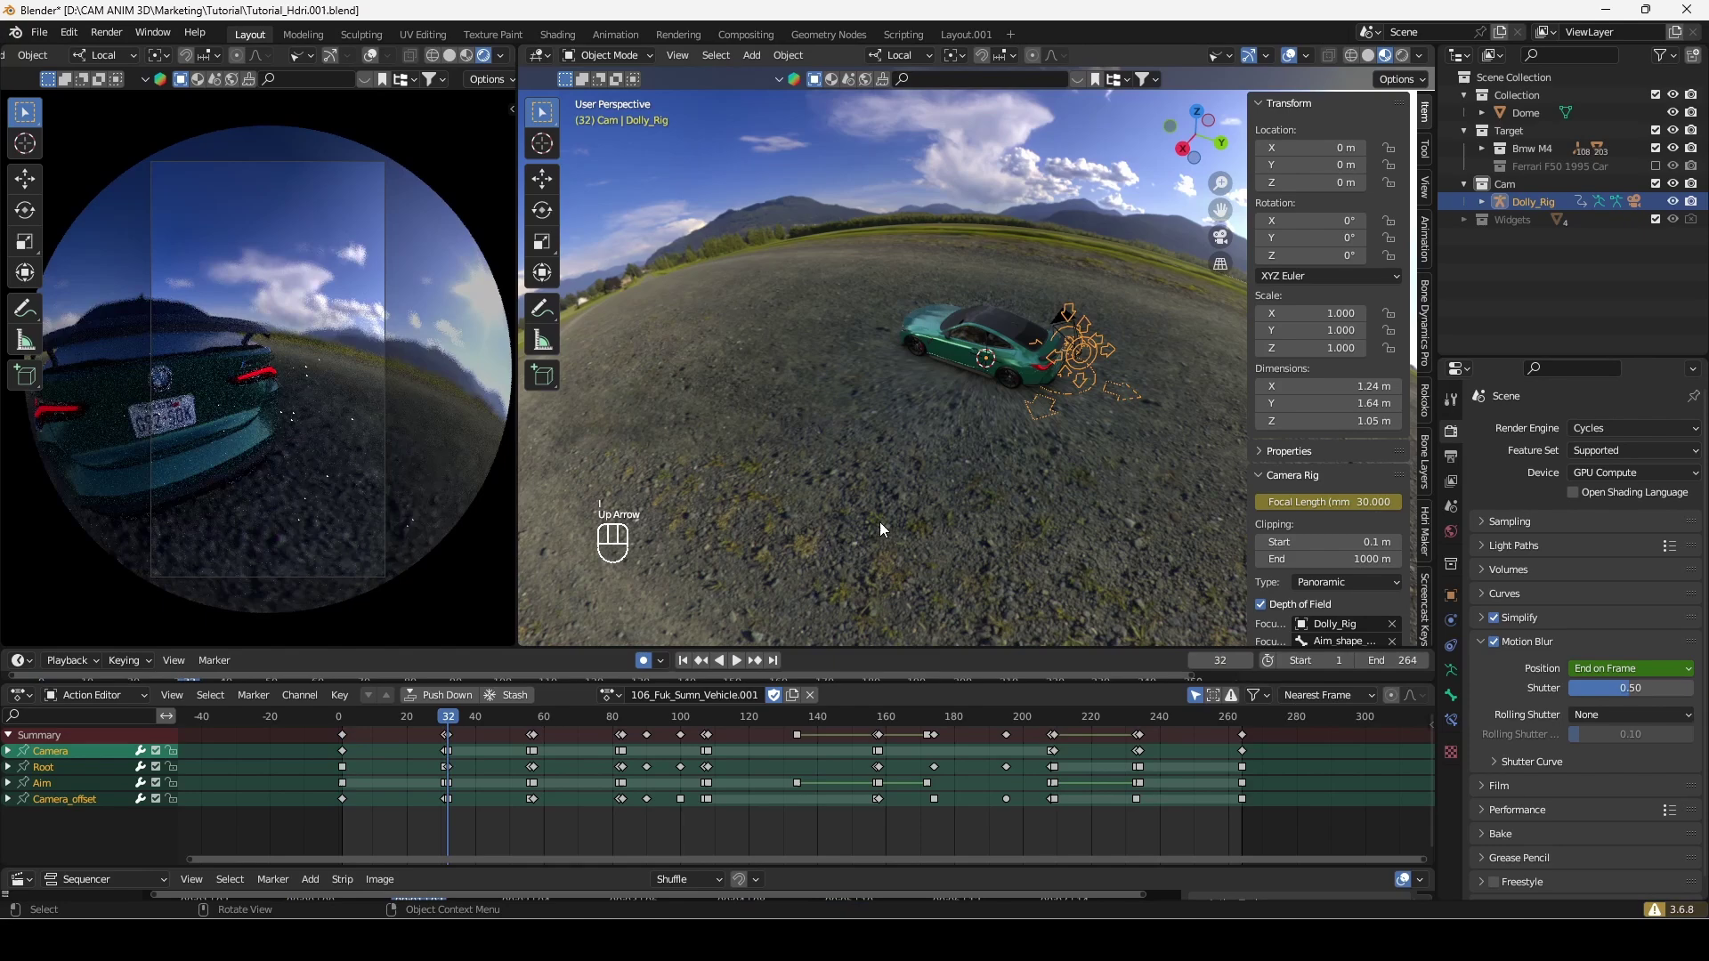
{"action": "left_click", "coordinate": [1654, 667]}
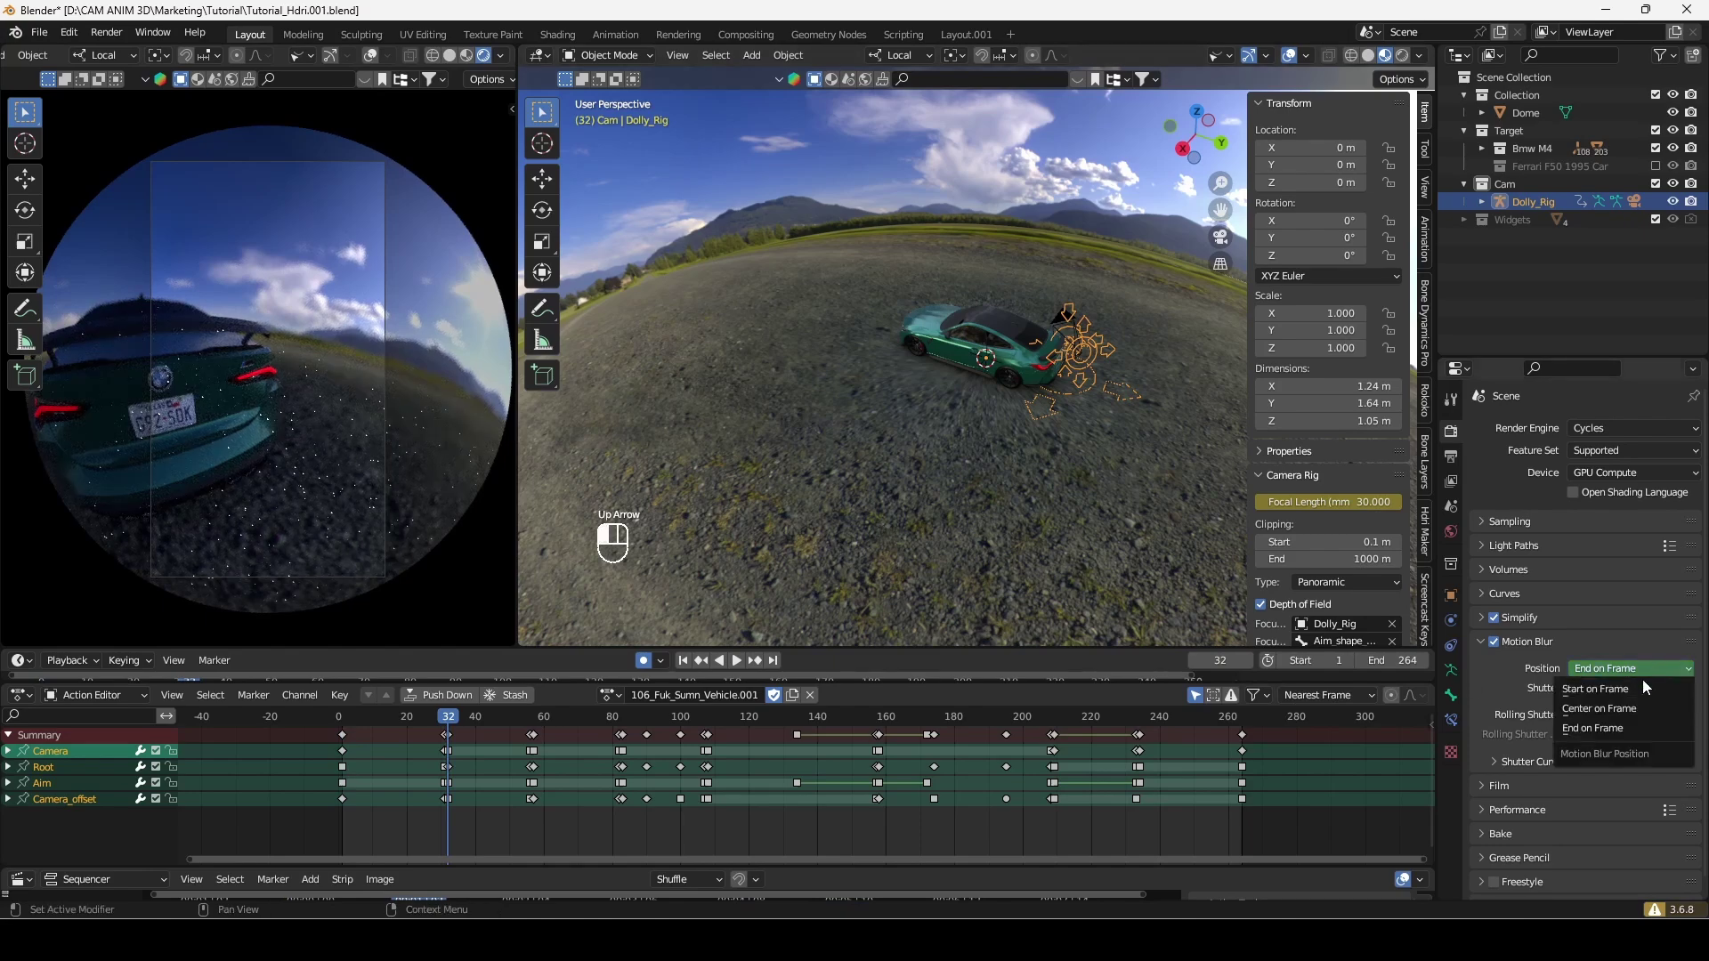
{"action": "left_click", "coordinate": [1637, 683]}
Set the Position to End on Frame at frame 56 and Start on Frame at 57
{"action": "key", "text": "Up"}
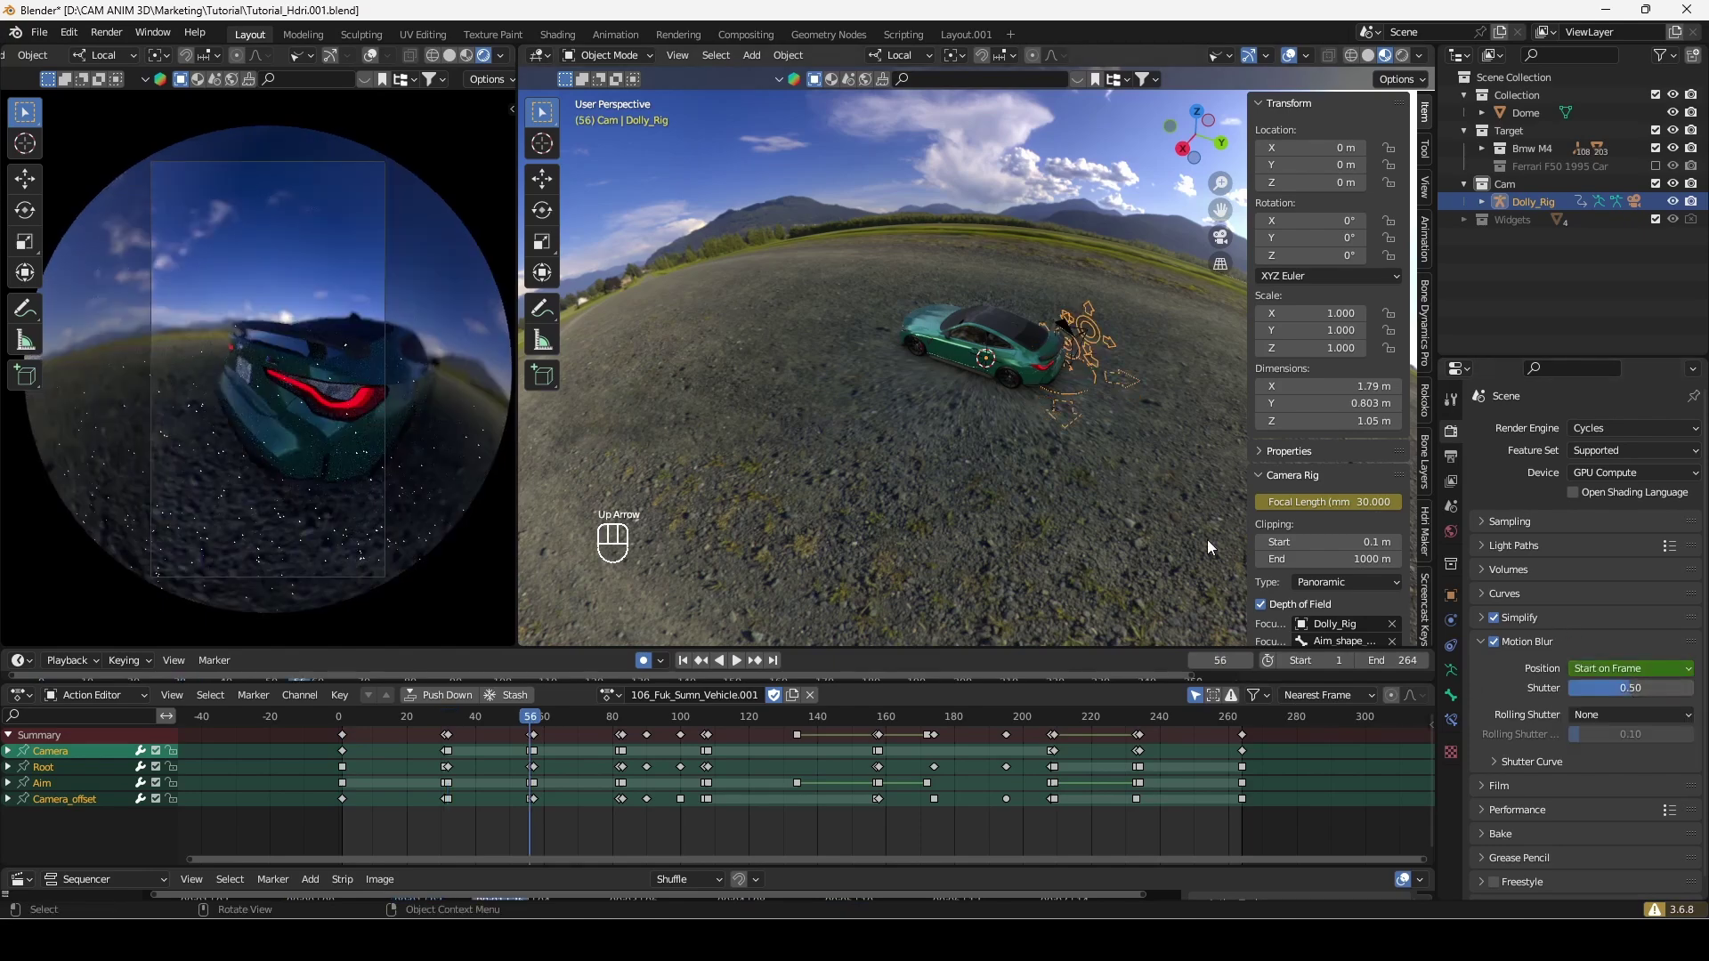
{"action": "left_click", "coordinate": [1615, 667]}
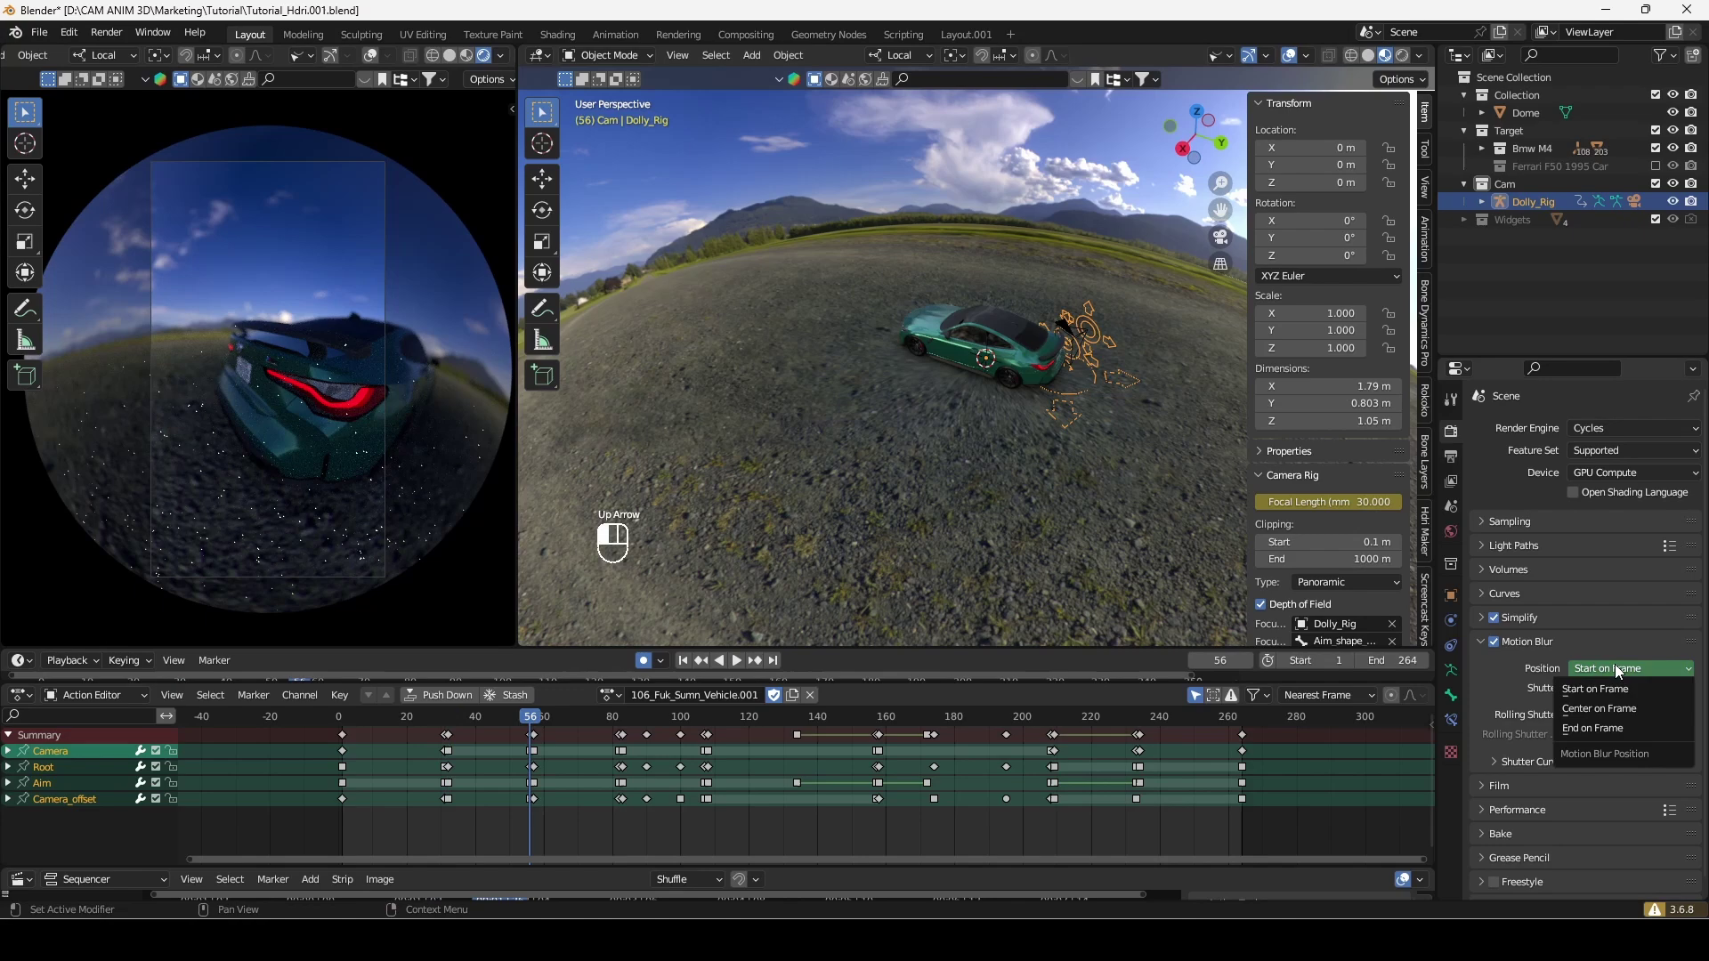
{"action": "left_click", "coordinate": [1614, 728]}
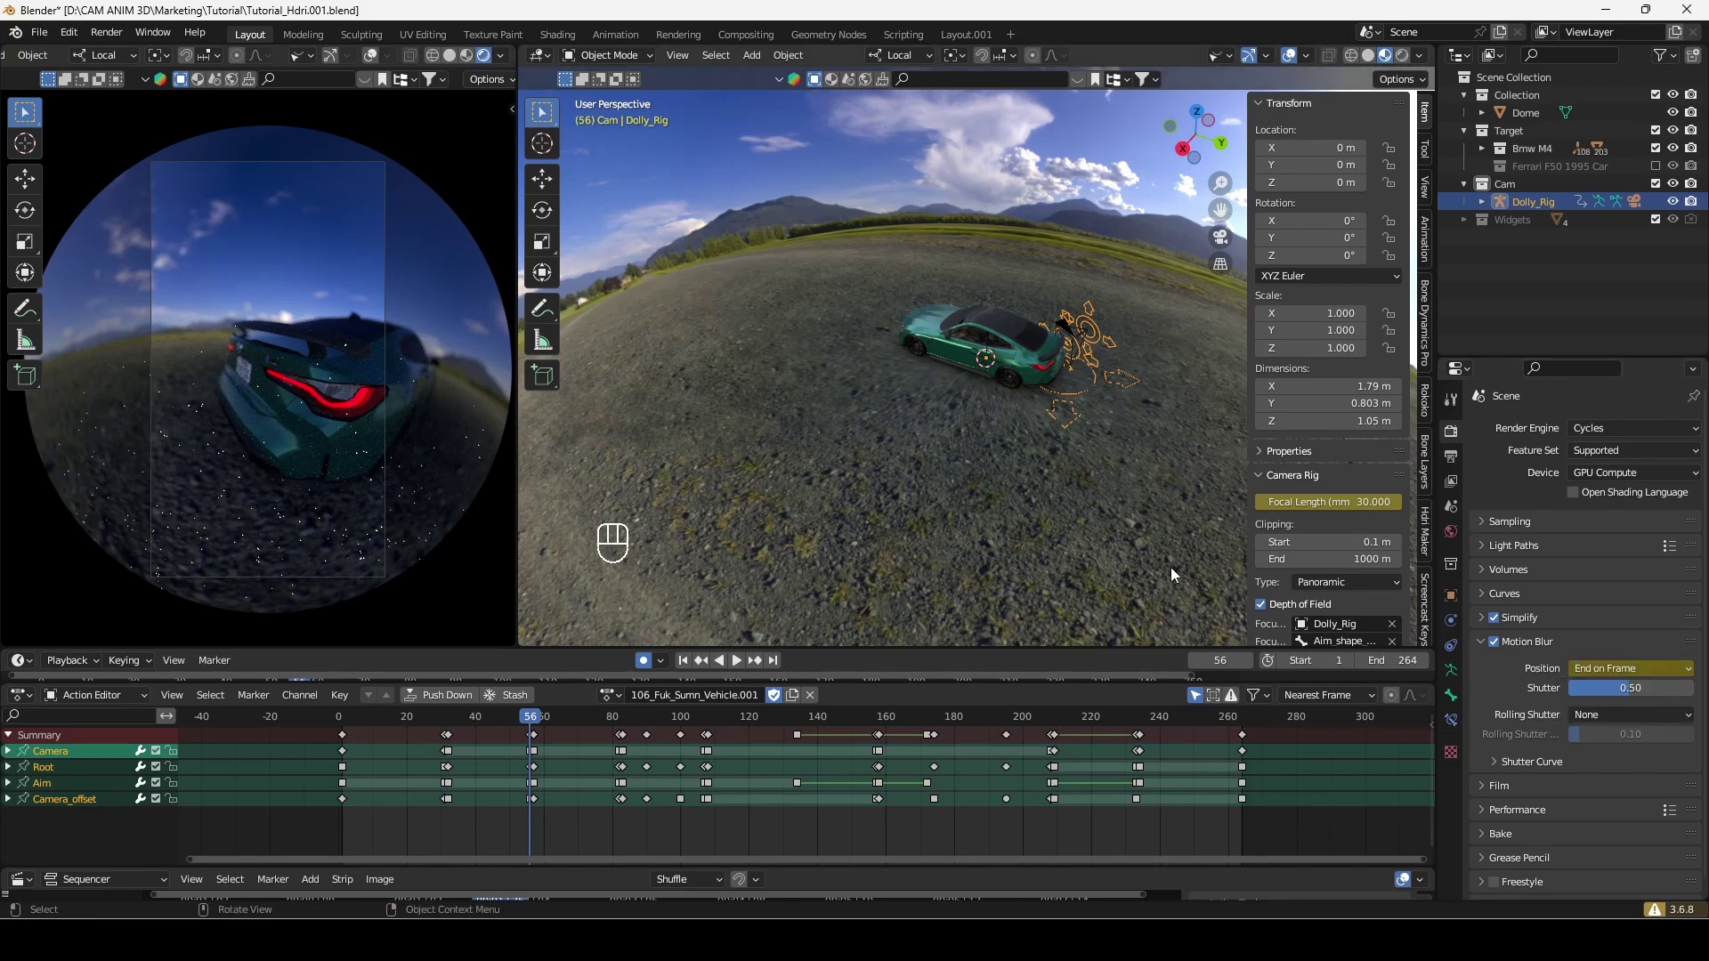
{"action": "key", "text": "Up"}
{"action": "left_click", "coordinate": [1634, 669]}
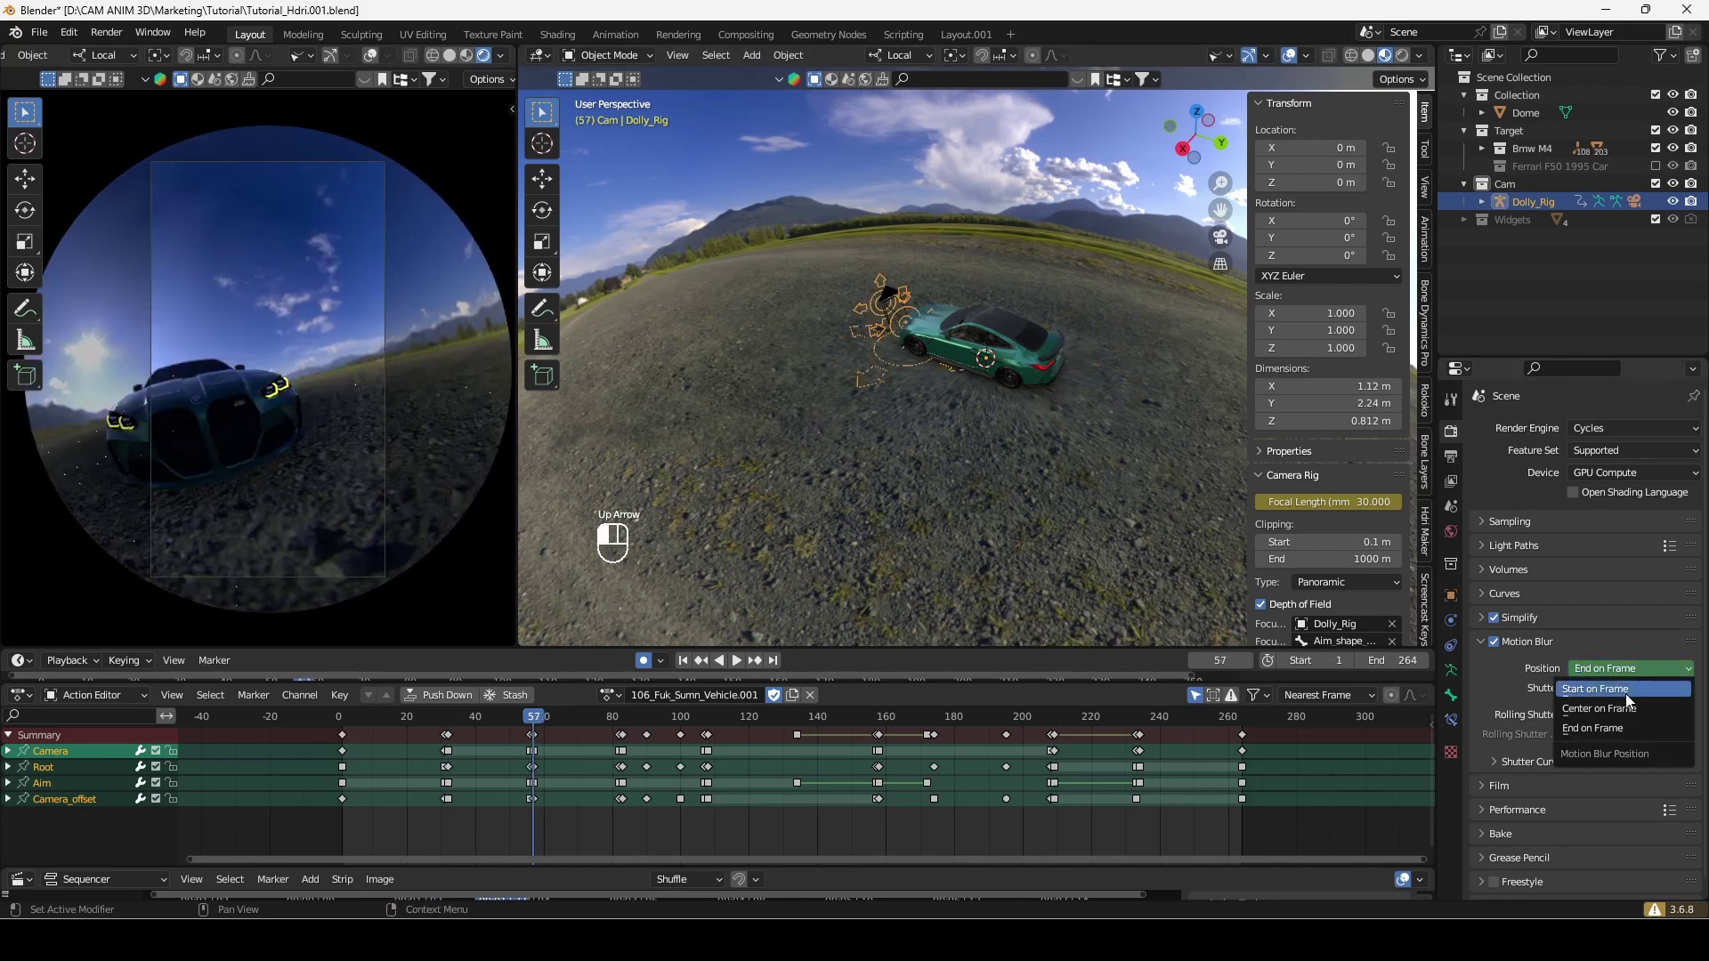
{"action": "left_click", "coordinate": [1625, 692]}
Set the Position to End on Frame at frame 82 and Start on Frame at 83
{"action": "key", "text": "Up"}
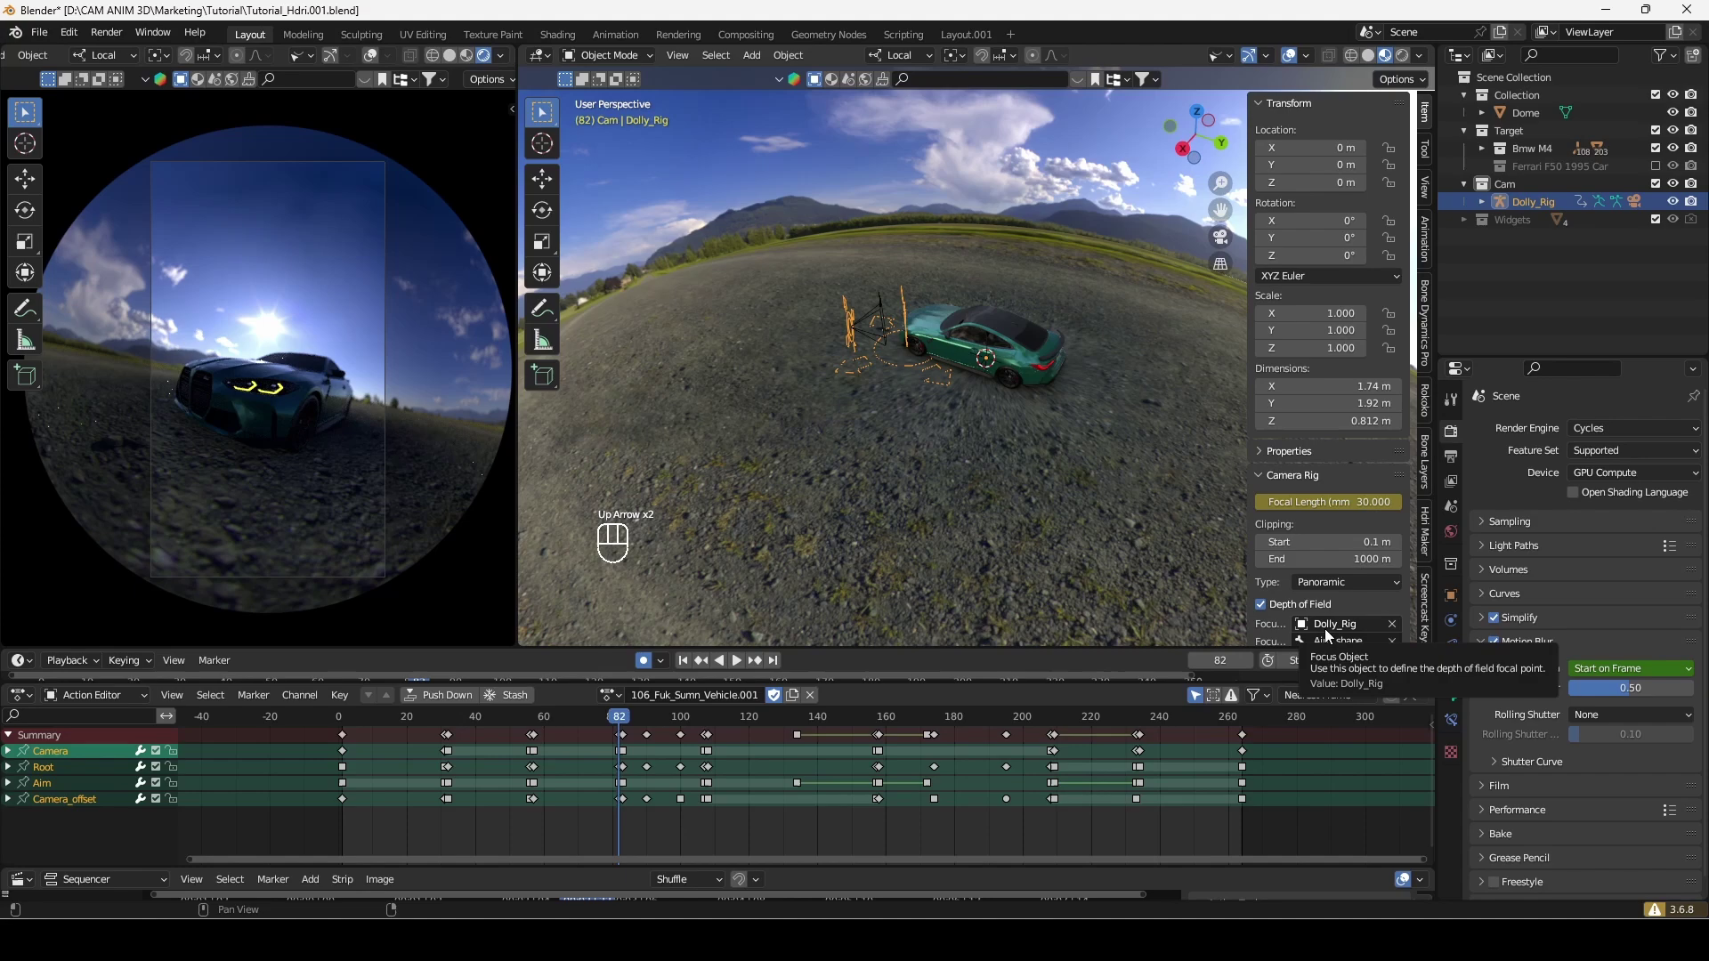
{"action": "left_click", "coordinate": [1638, 669]}
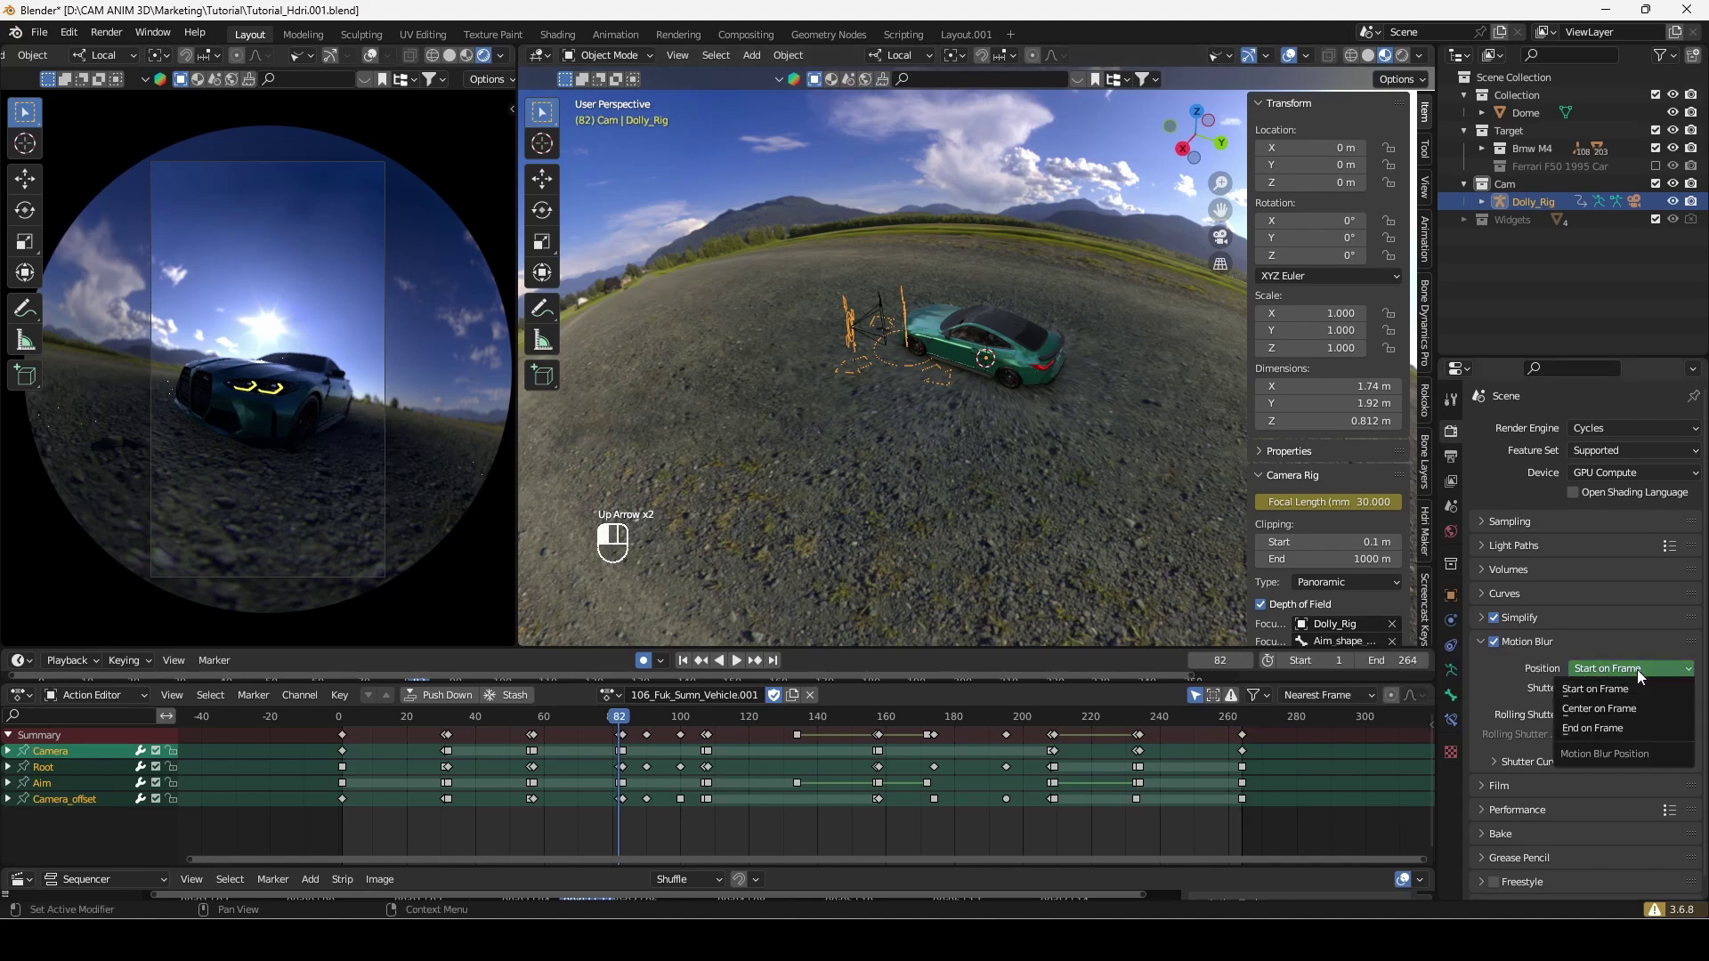
{"action": "left_click", "coordinate": [1604, 726]}
{"action": "key", "text": "Up"}
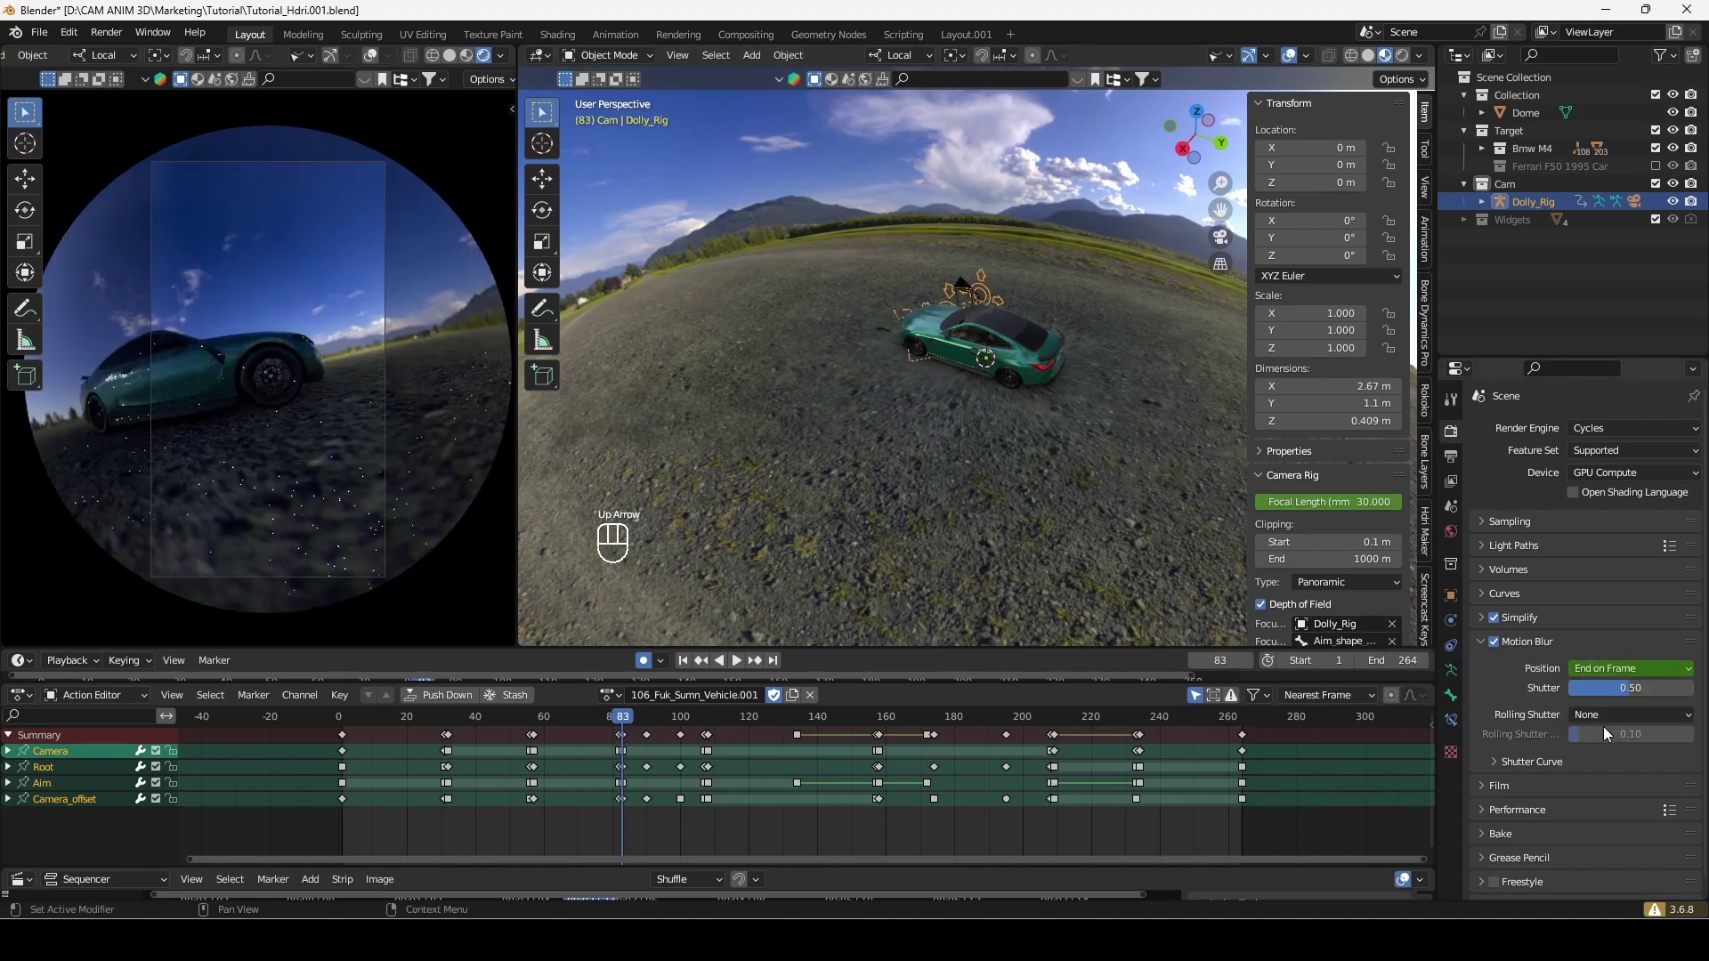
{"action": "left_click", "coordinate": [1625, 669]}
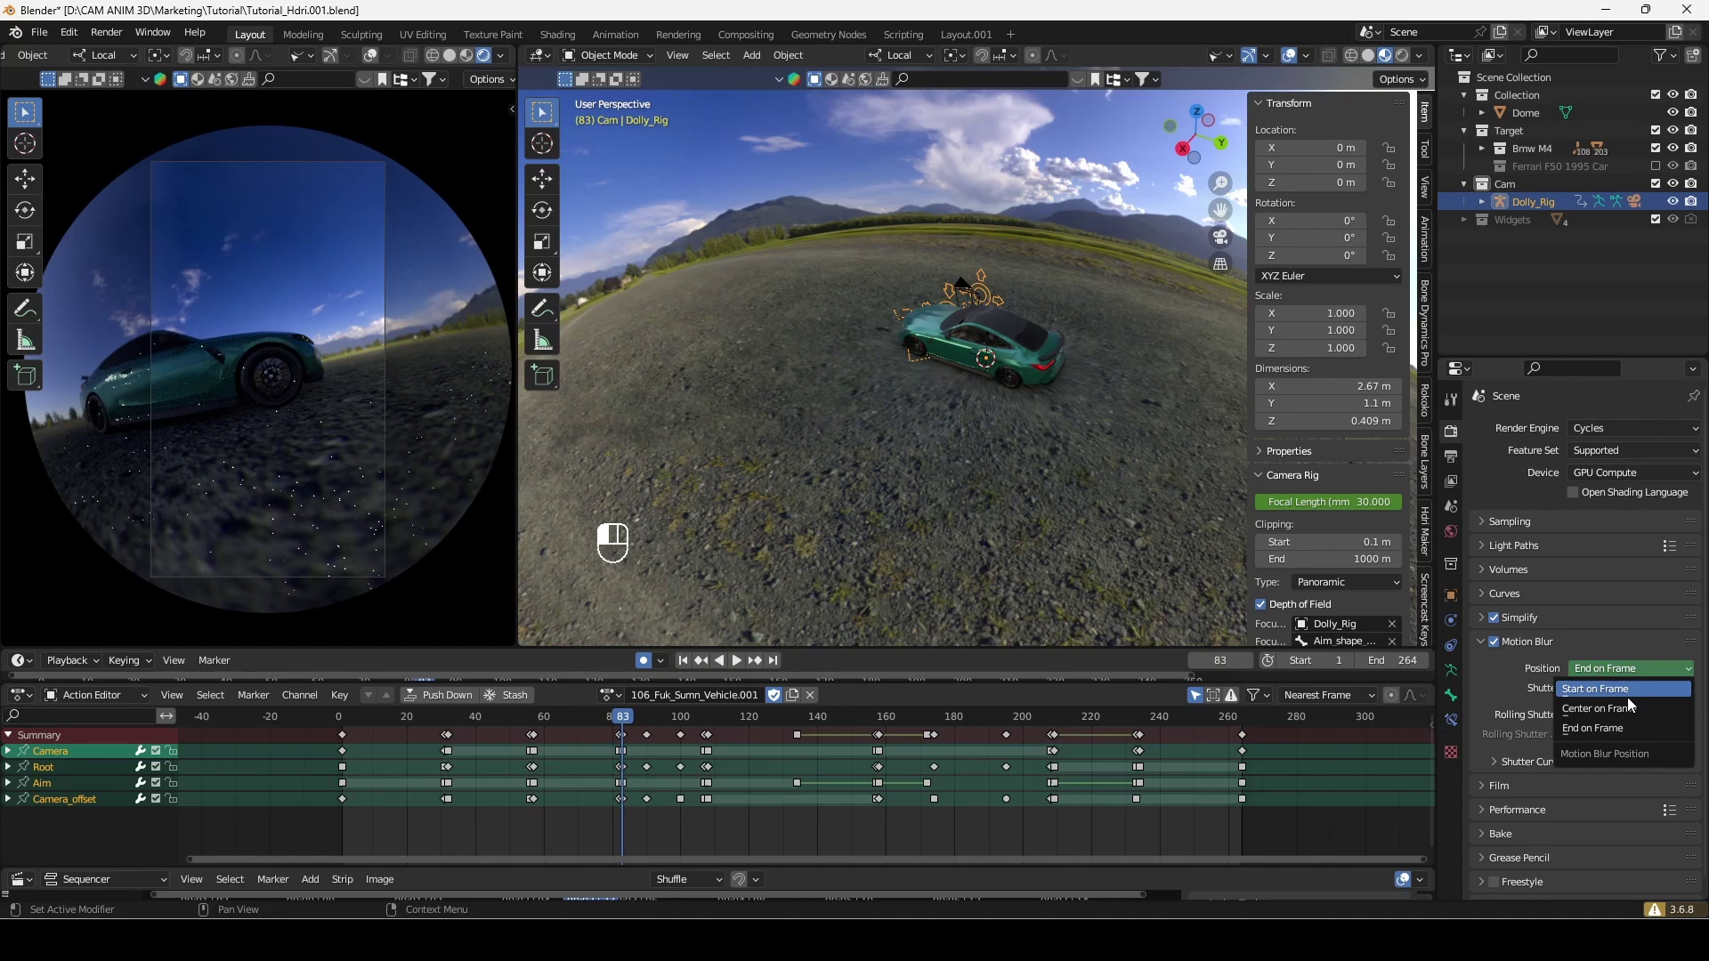
{"action": "left_click", "coordinate": [1627, 697]}
Set the Position to End on Frame at frame 107, then move on to frame 108
{"action": "key", "text": "Up"}
{"action": "key", "text": "Up"}
{"action": "key", "text": "Up"}
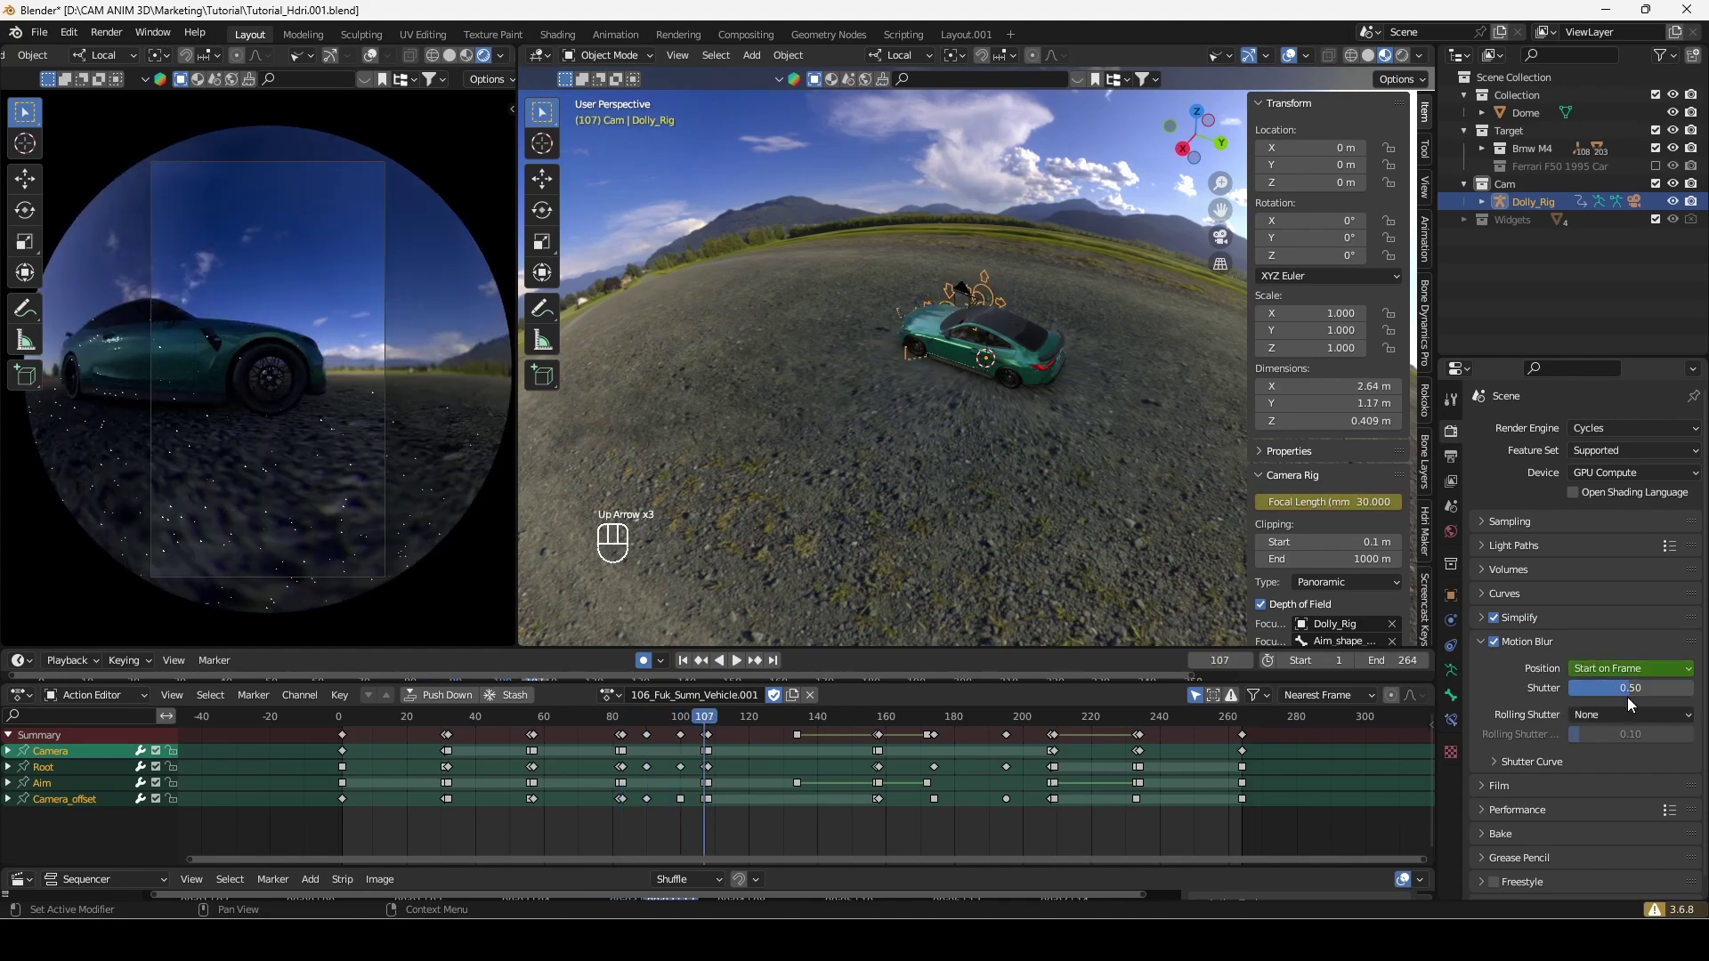
{"action": "left_click", "coordinate": [1635, 665]}
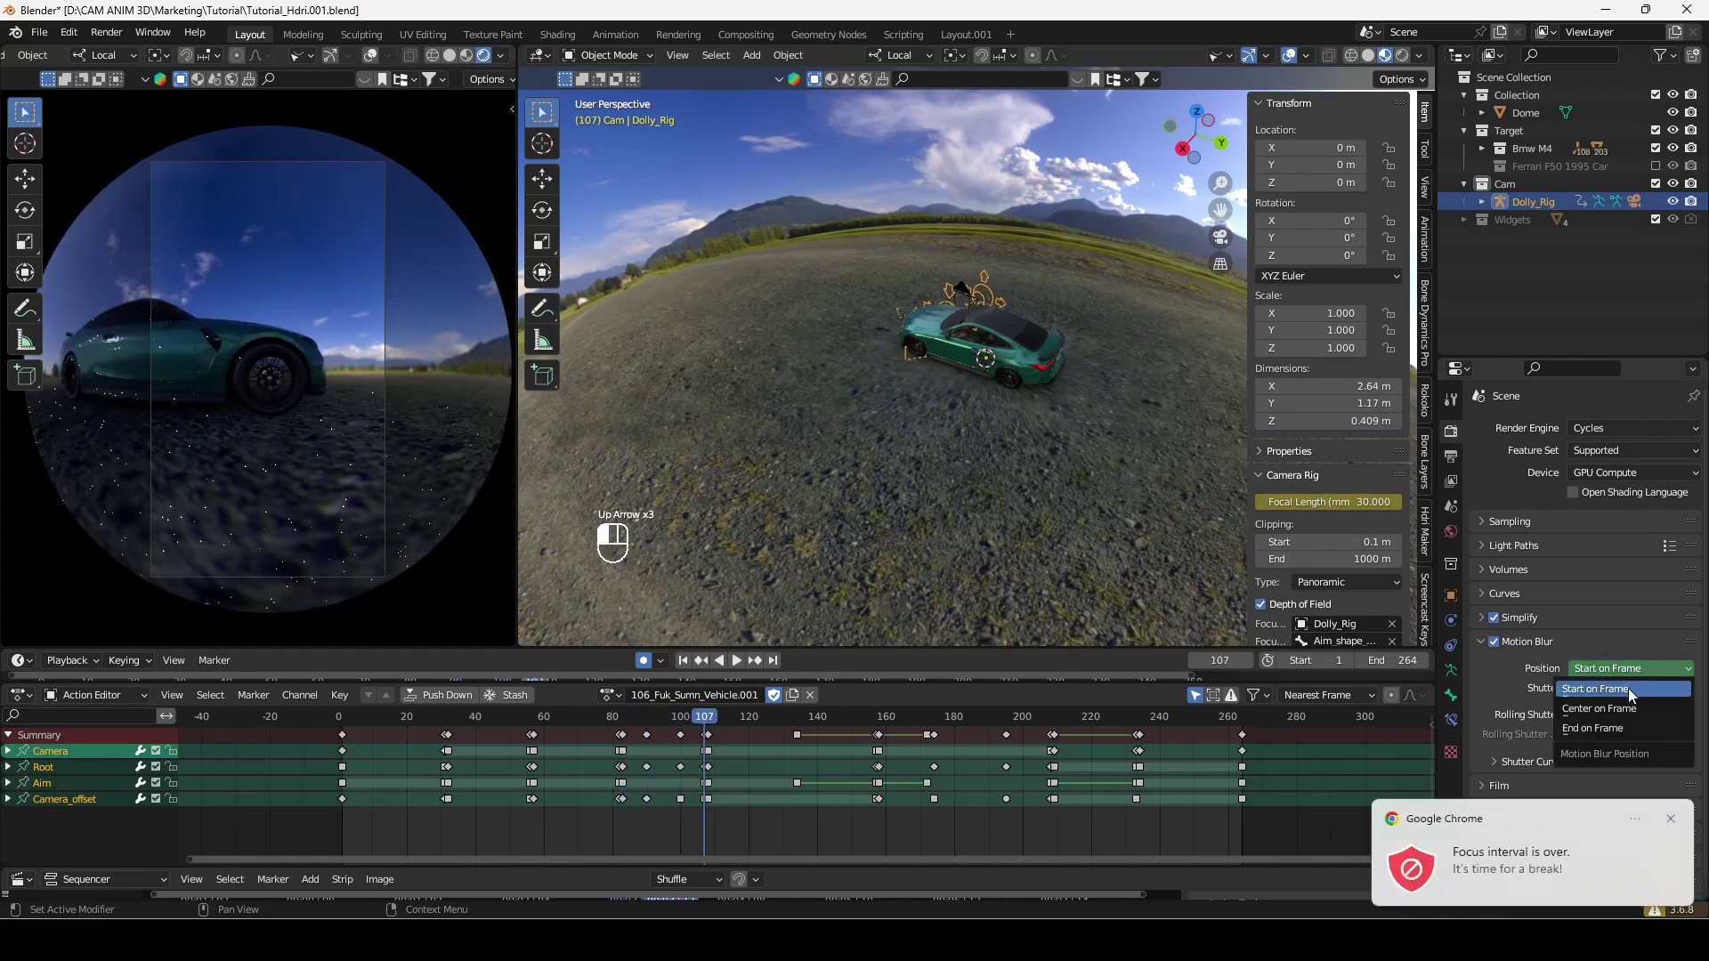
{"action": "left_click", "coordinate": [1607, 724]}
{"action": "key", "text": "Up"}
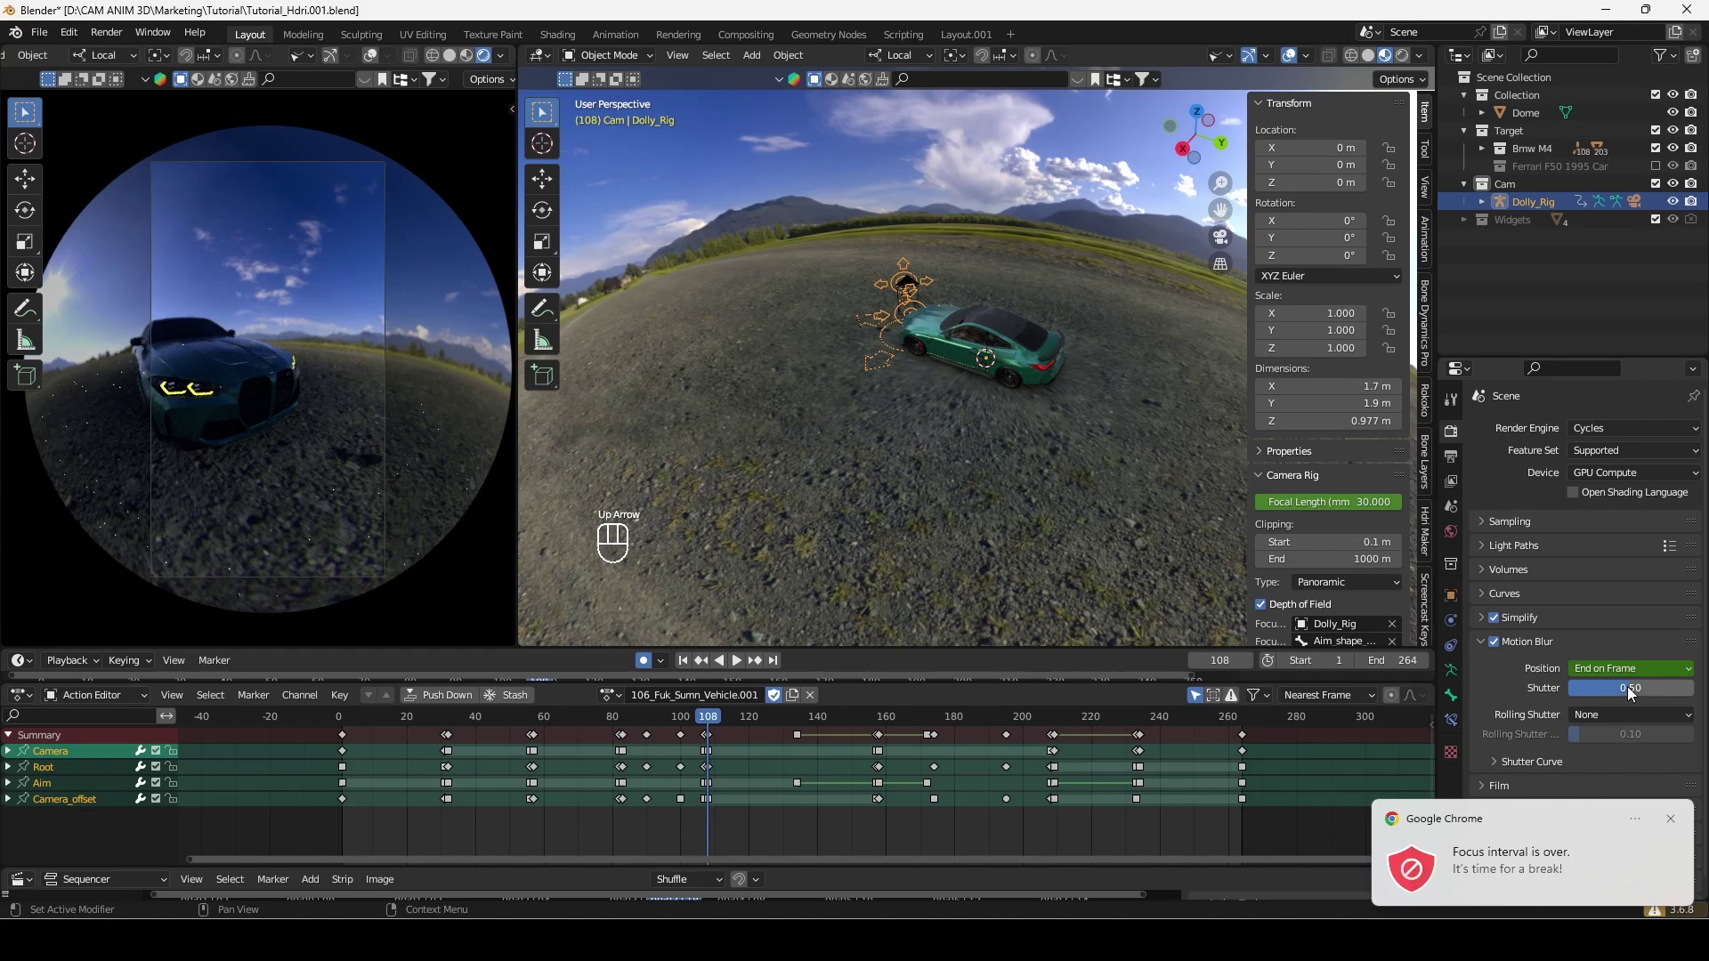
{"action": "left_click", "coordinate": [1632, 667]}
Set Start on Frame at frame 108, turn Motion Blur off and check the Output Properties
{"action": "left_click", "coordinate": [1626, 687]}
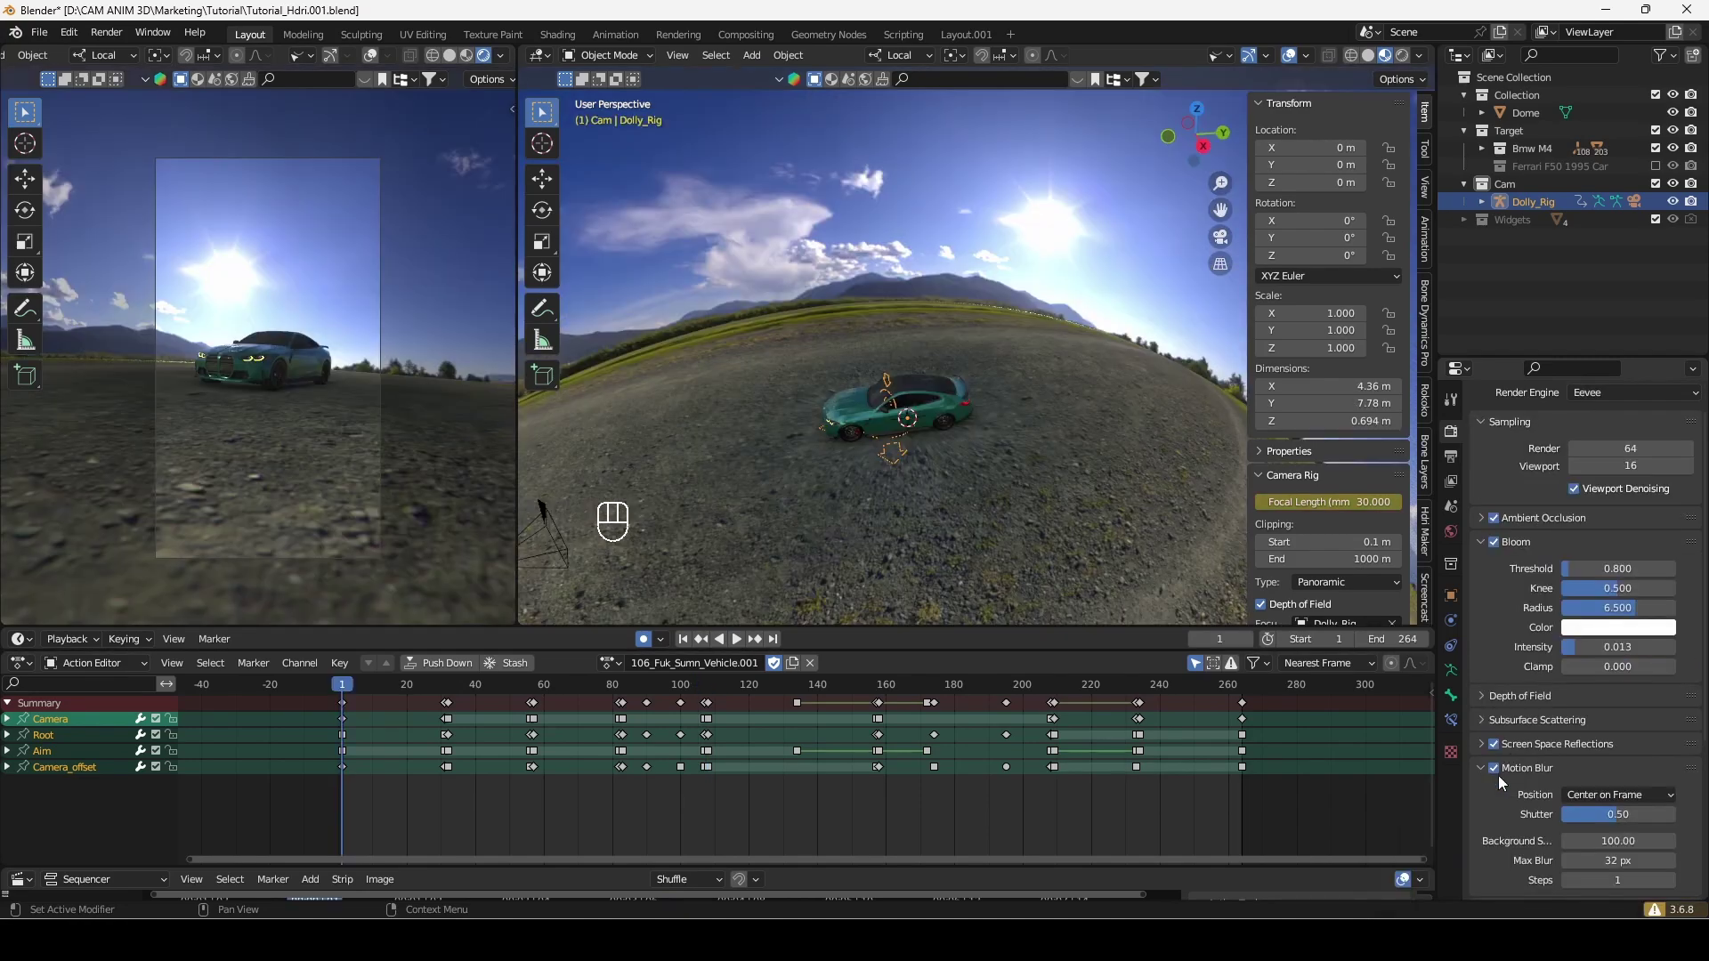
{"action": "left_click", "coordinate": [1494, 768]}
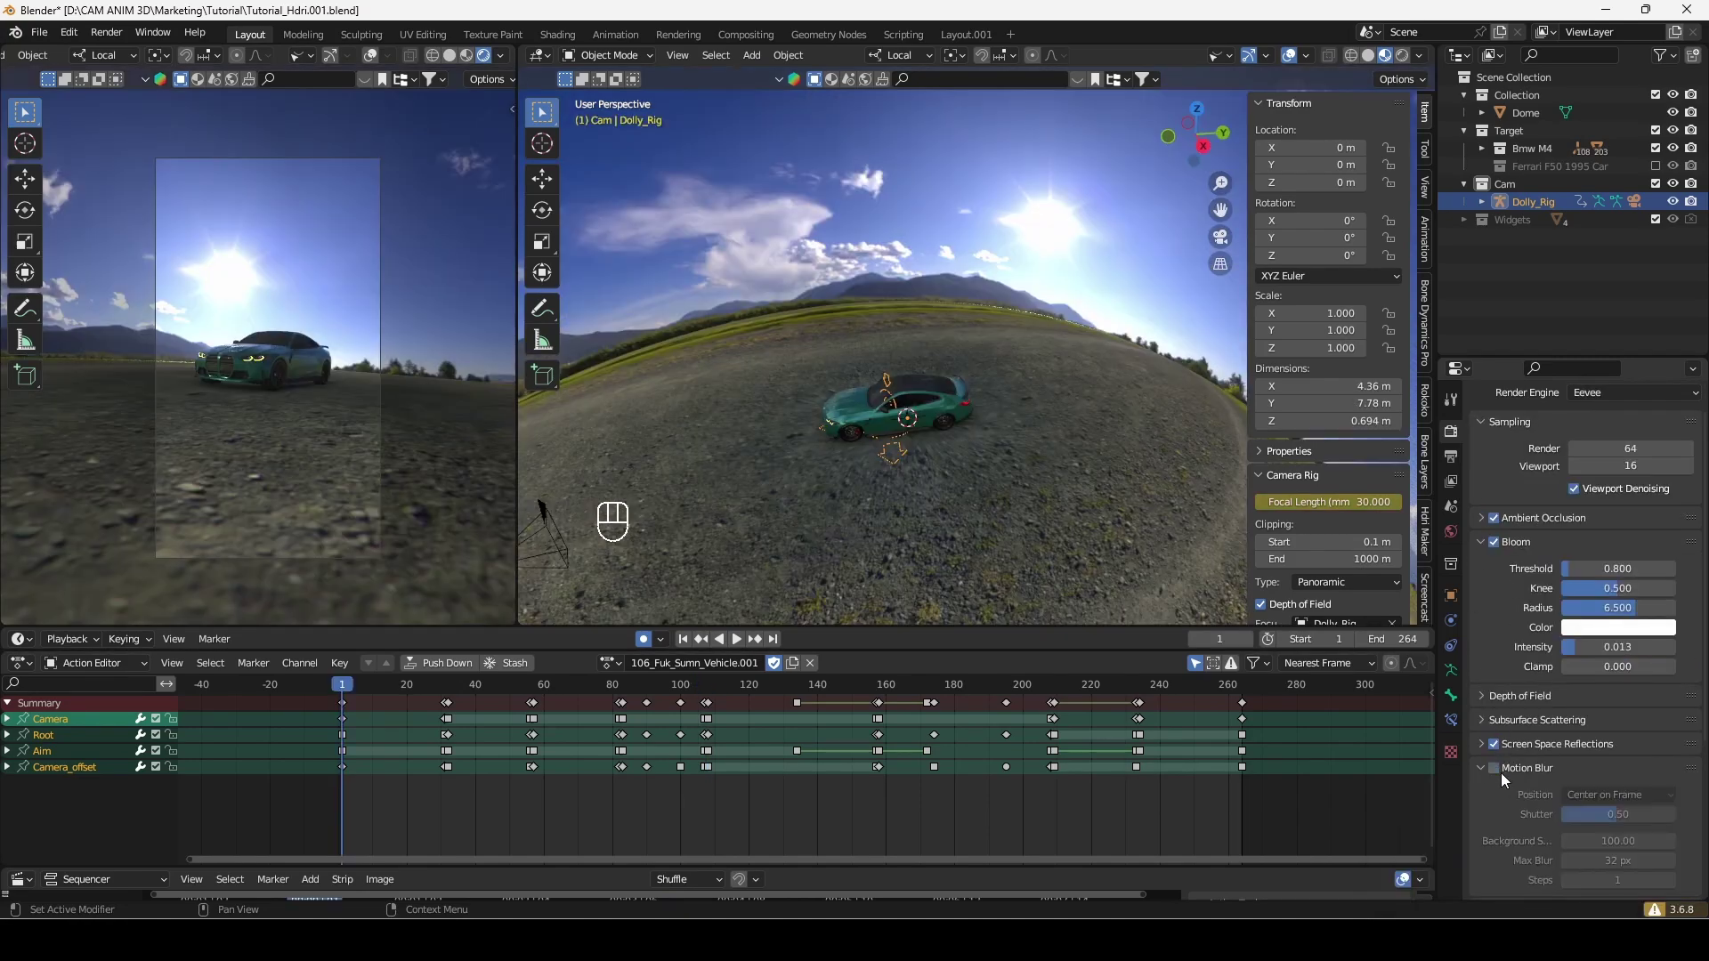
{"action": "left_click", "coordinate": [106, 32]}
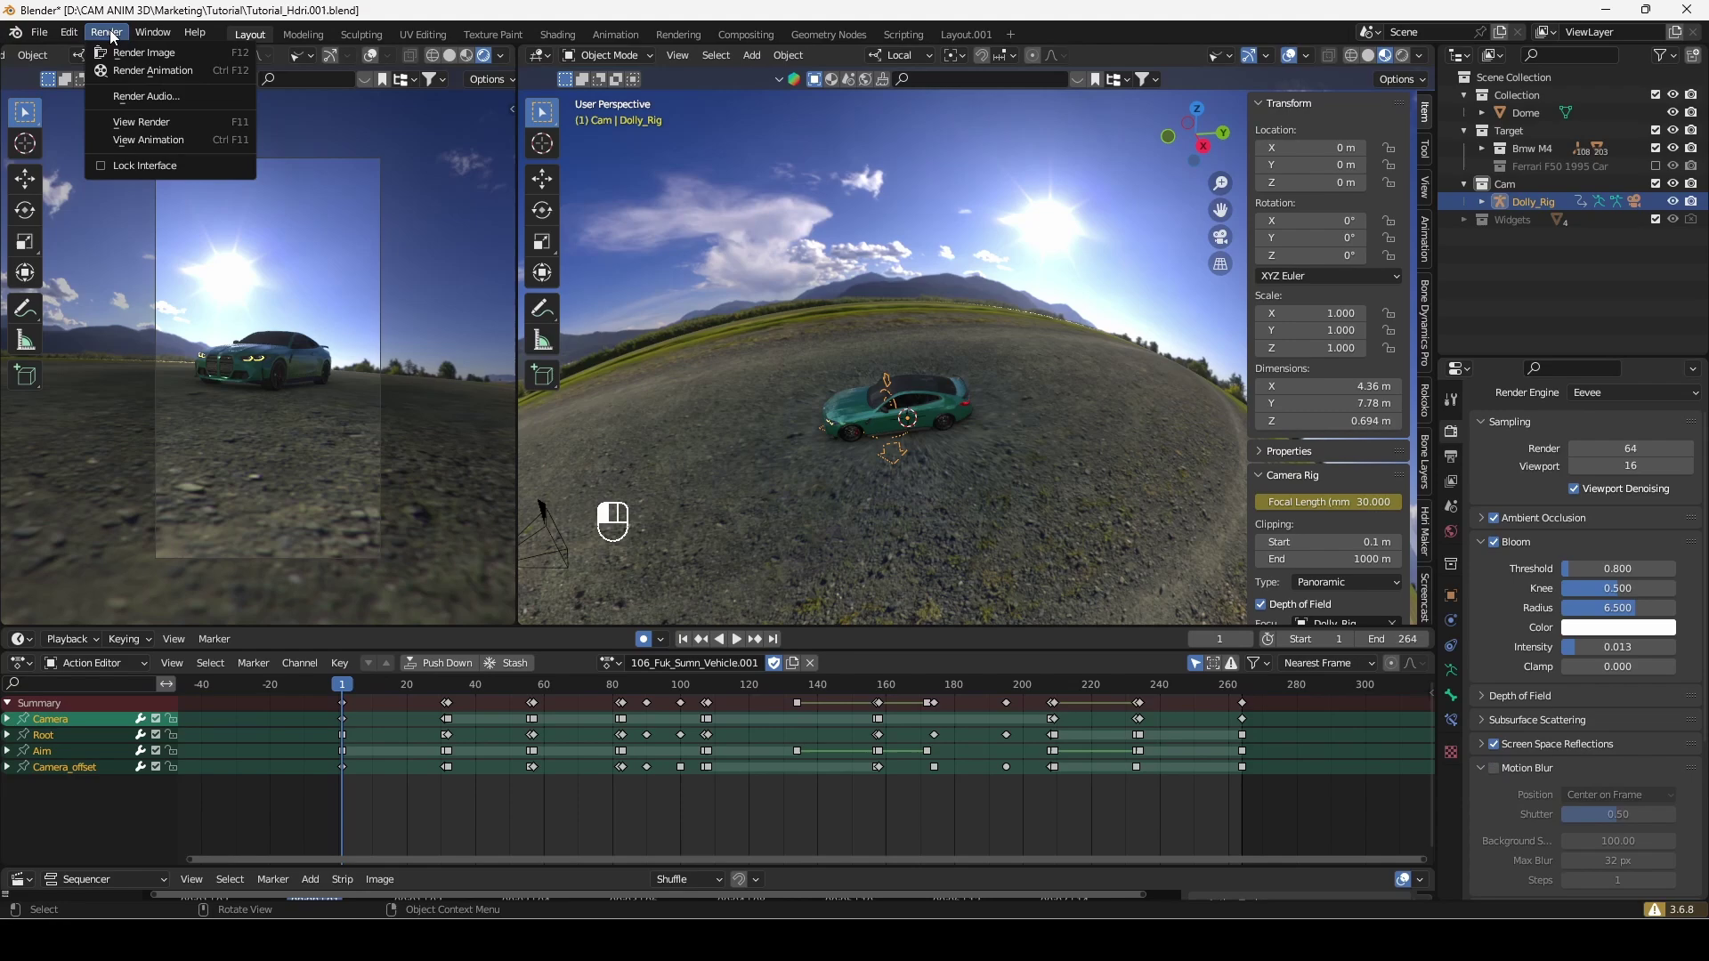
{"action": "left_click", "coordinate": [1451, 456]}
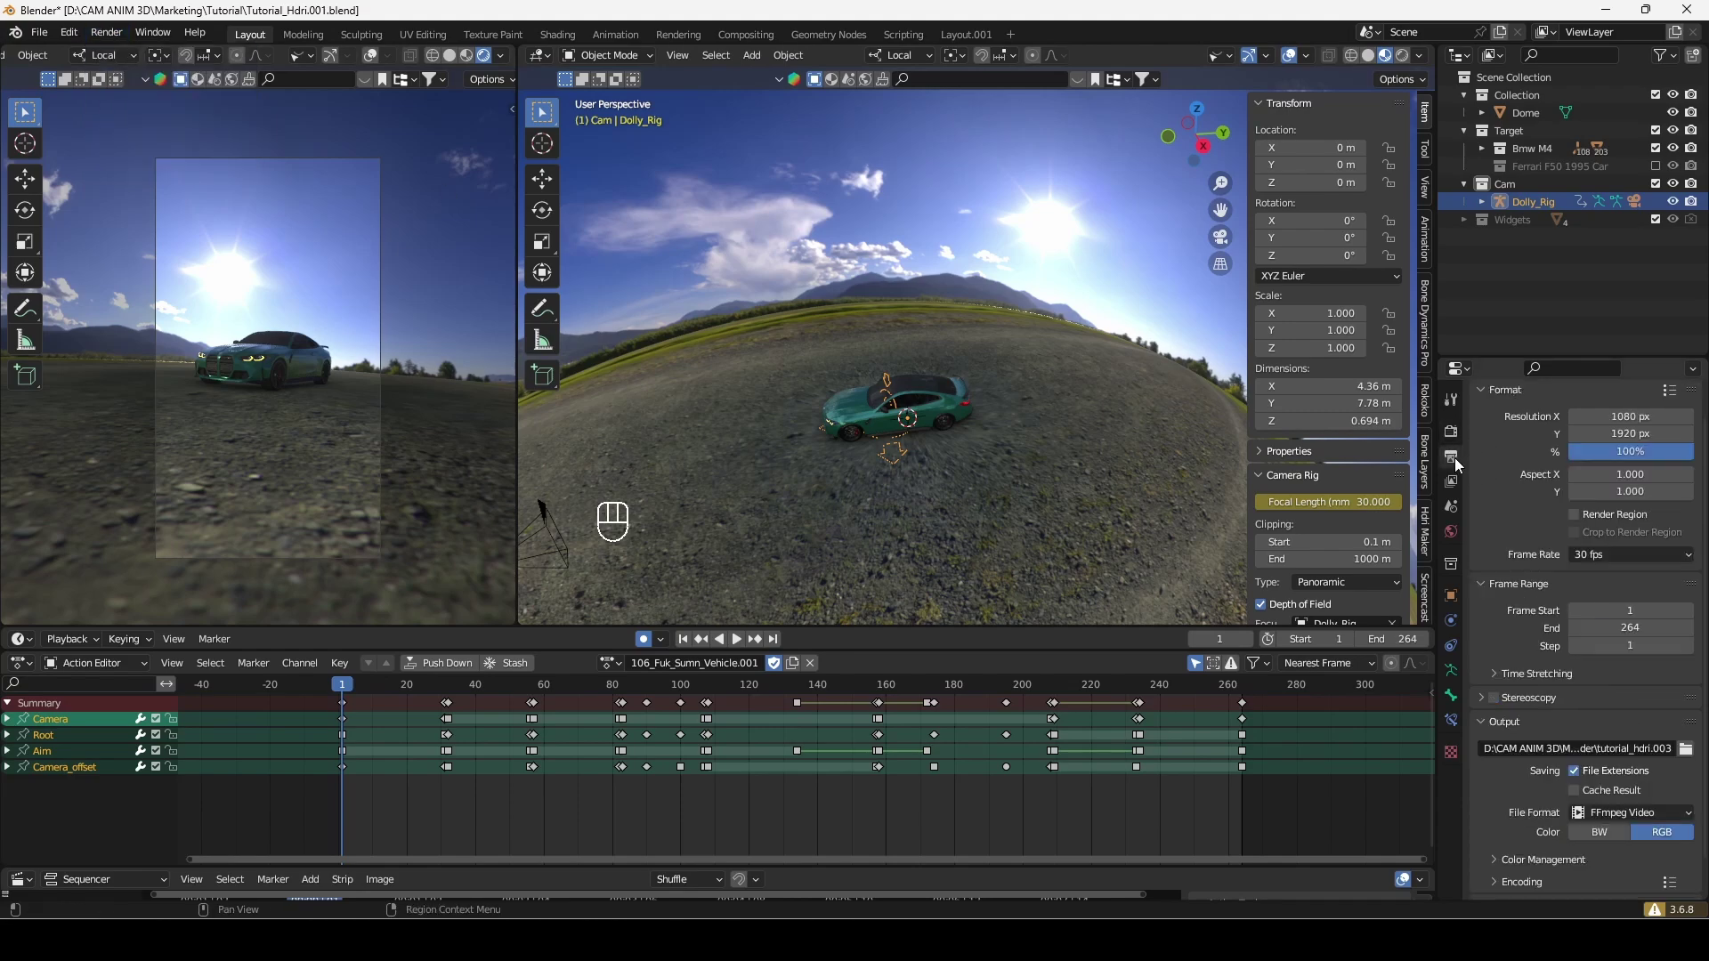
{"action": "scroll", "coordinate": [1546, 749], "scroll_direction": "down", "scroll_amount": 2}
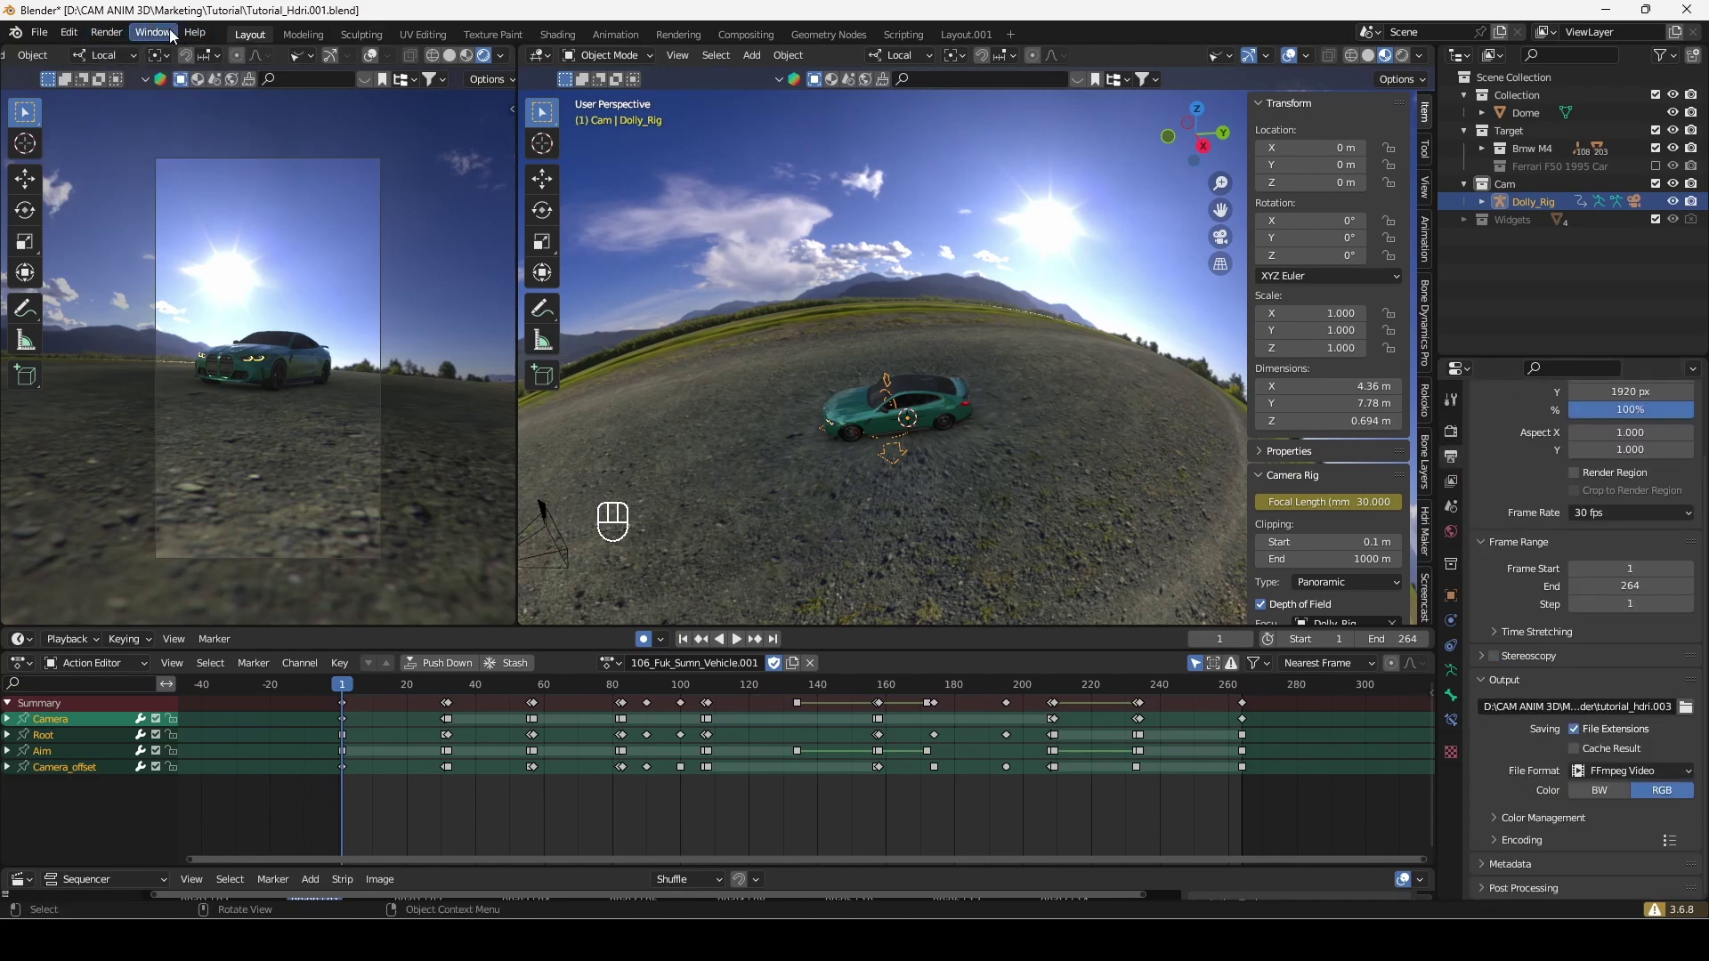
Render the full animation and put the rendered clip on Resolve's timeline in Fusion
{"action": "left_click", "coordinate": [106, 32]}
{"action": "left_click", "coordinate": [120, 71]}
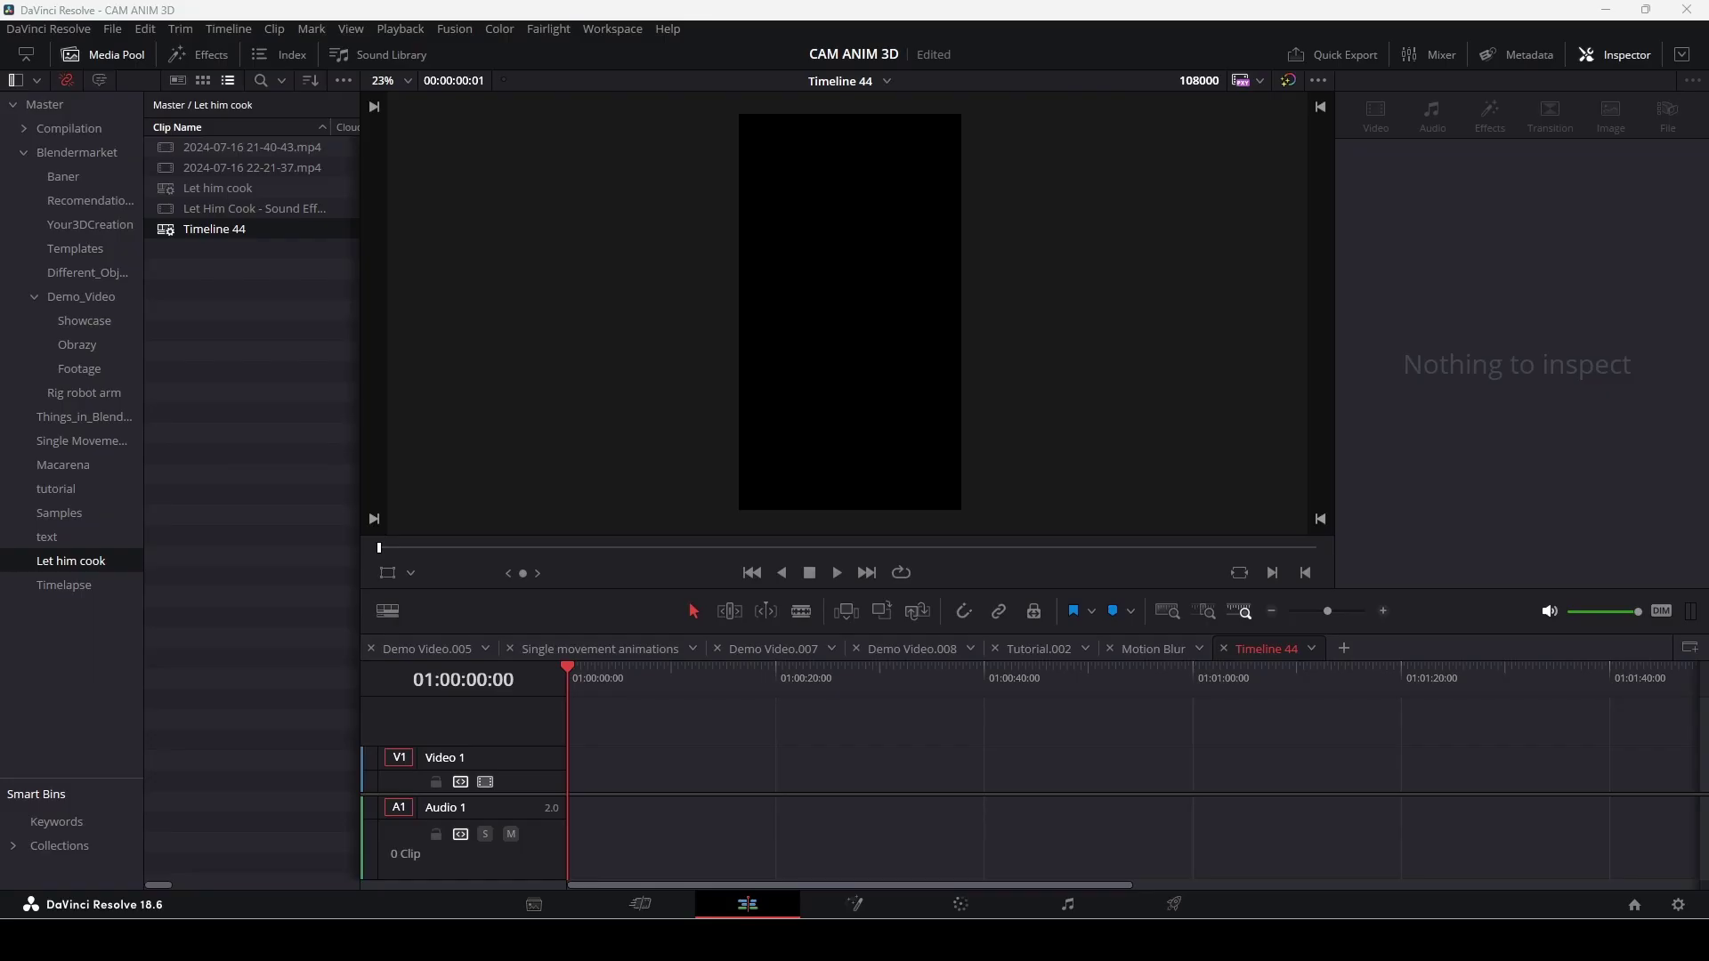
{"action": "left_click_drag", "start_coordinate": [545, 813], "coordinate": [639, 806]}
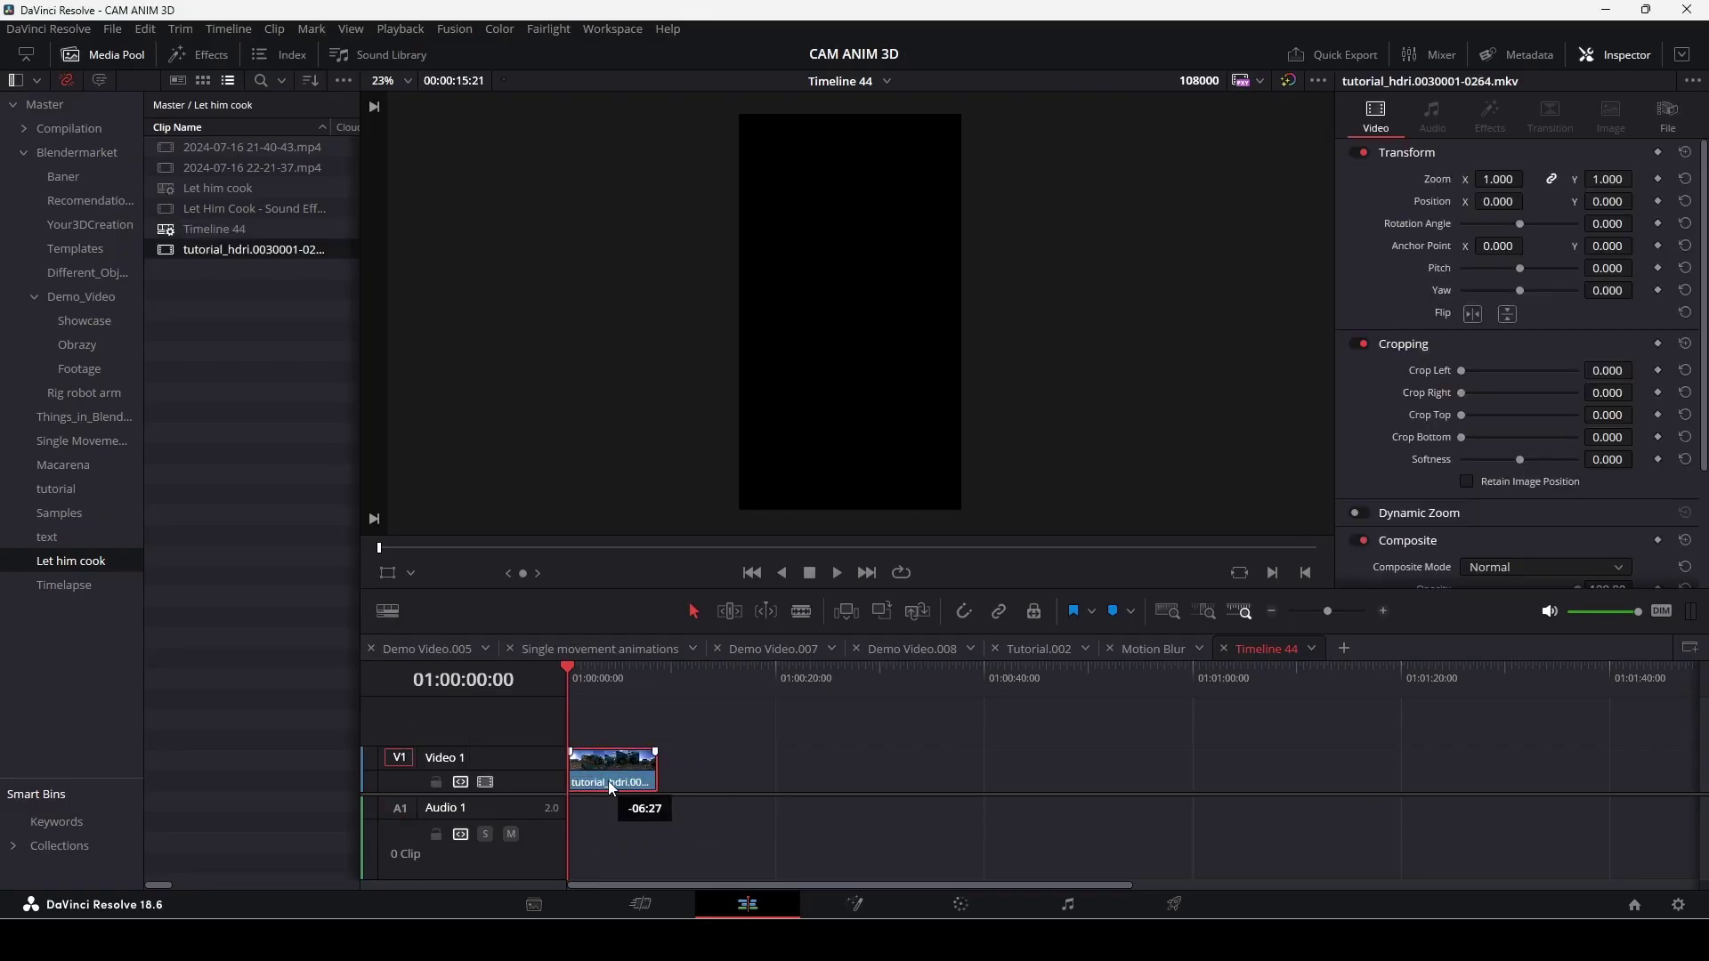
{"action": "key", "text": "shift+5"}
Add an Optical Flow node after the clip and switch to a single large viewer
{"action": "key", "text": "shift+space"}
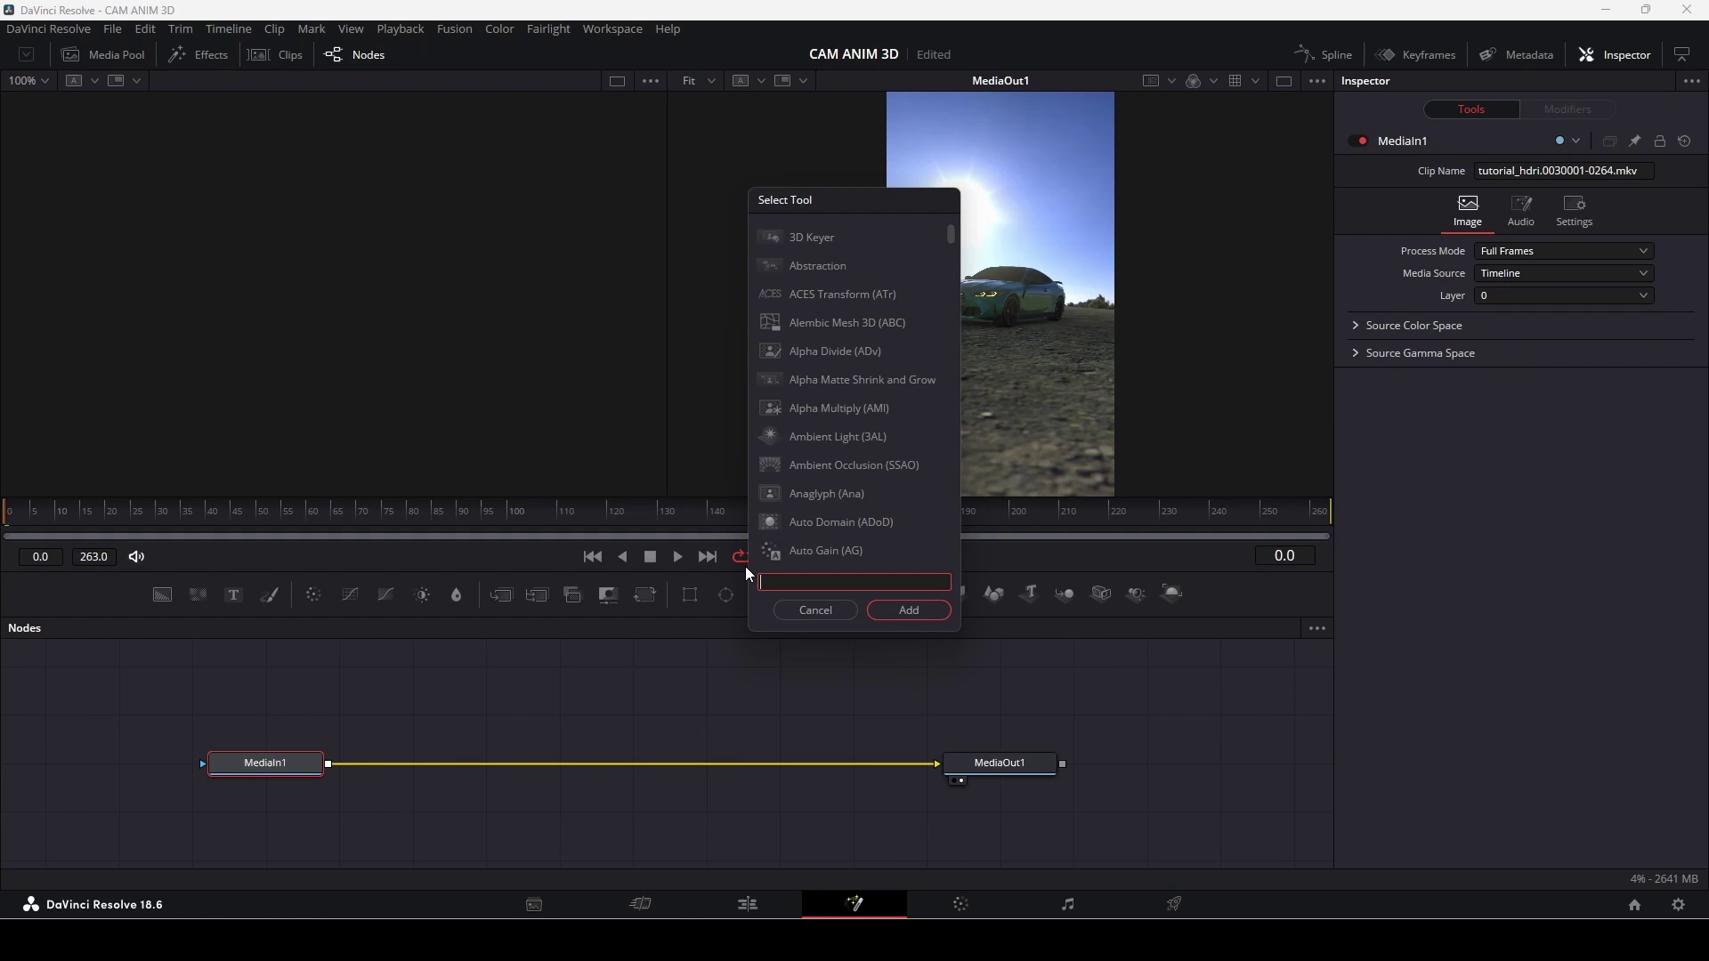
{"action": "type", "text": "opti"}
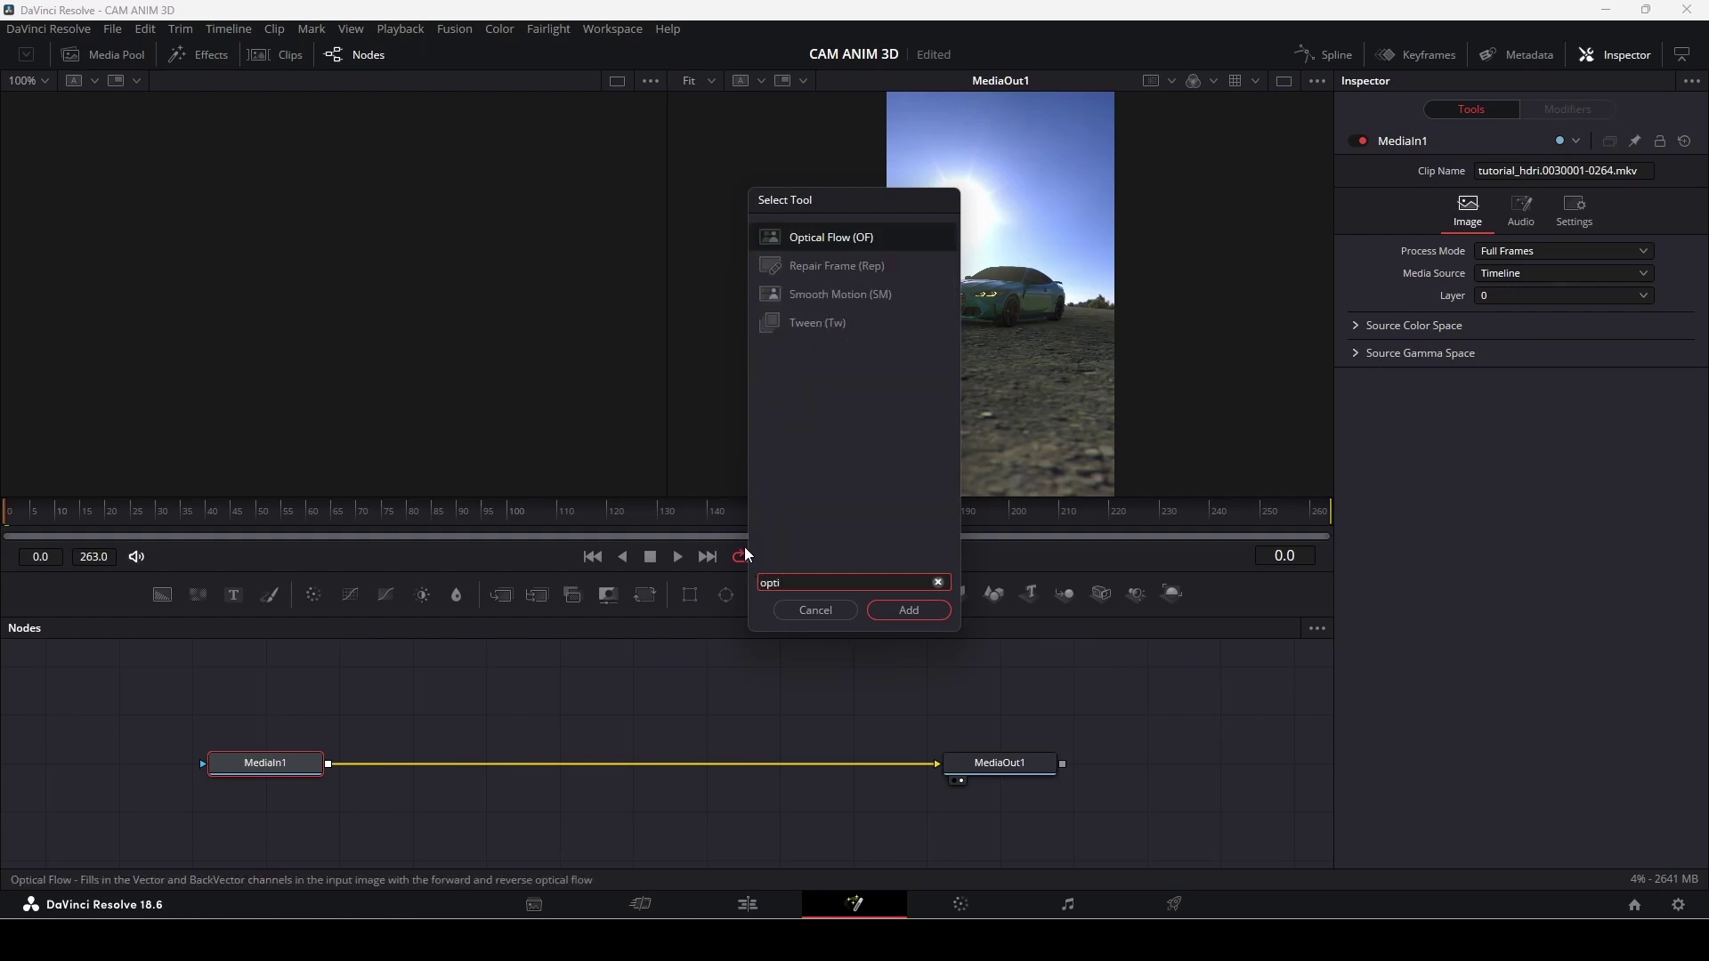
{"action": "left_click", "coordinate": [917, 611]}
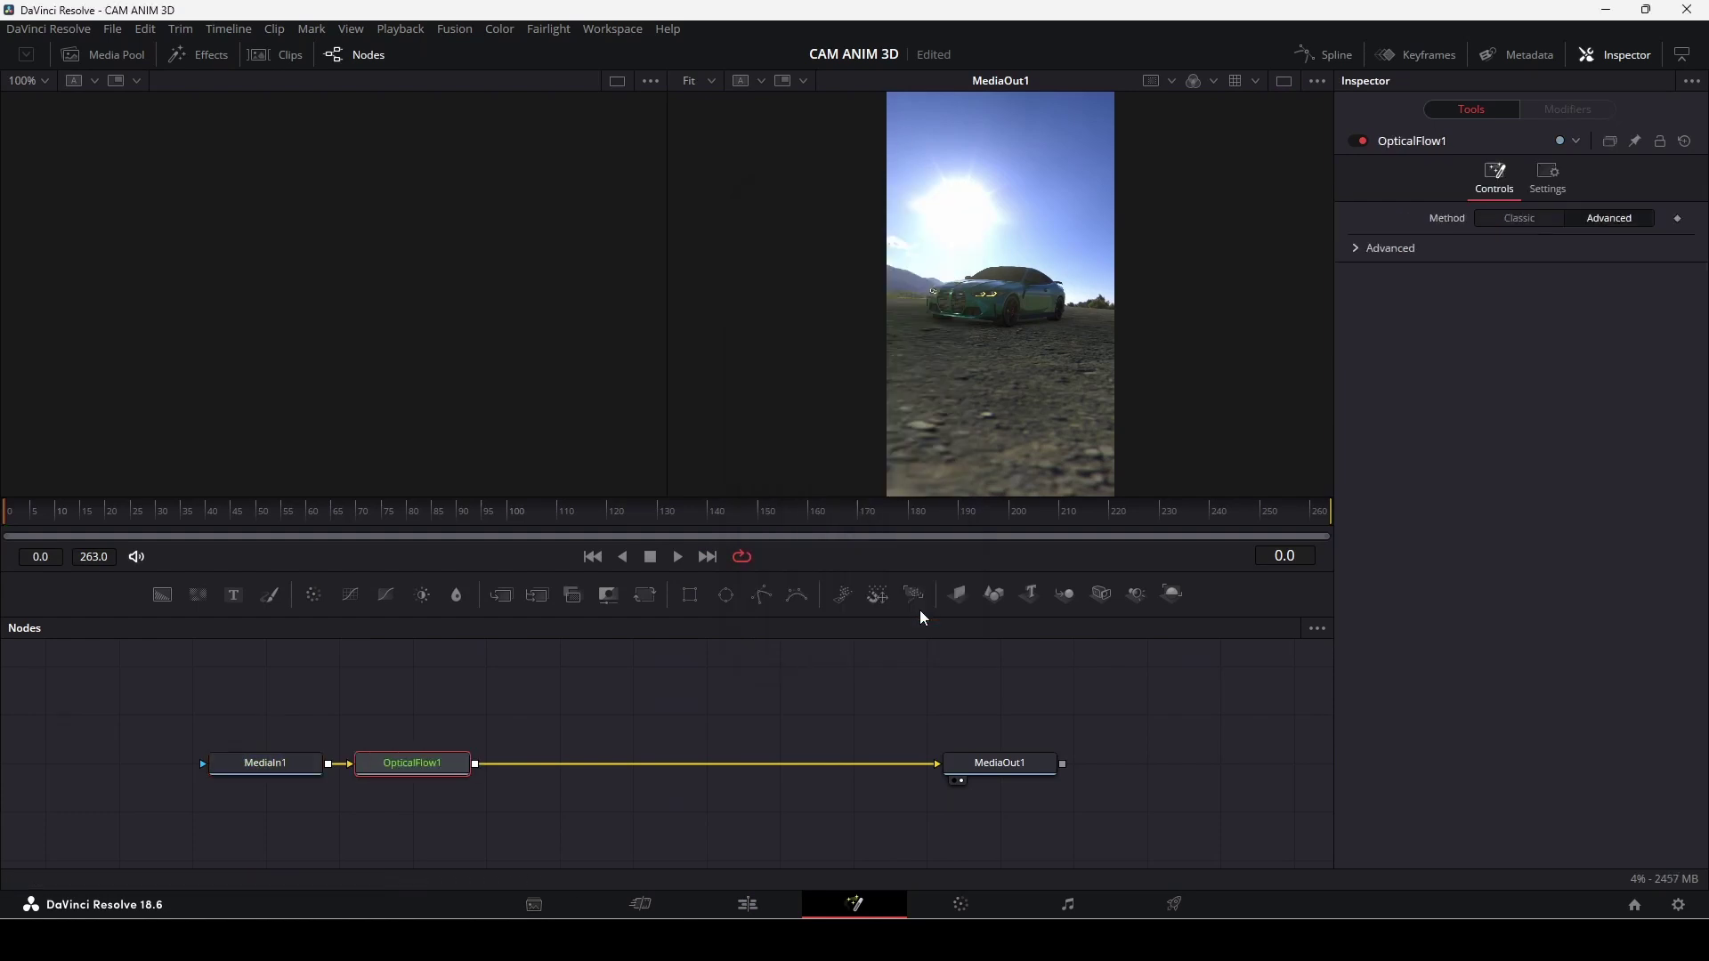
{"action": "left_click", "coordinate": [1283, 81]}
{"action": "scroll", "coordinate": [494, 753], "scroll_direction": "down", "scroll_amount": 1}
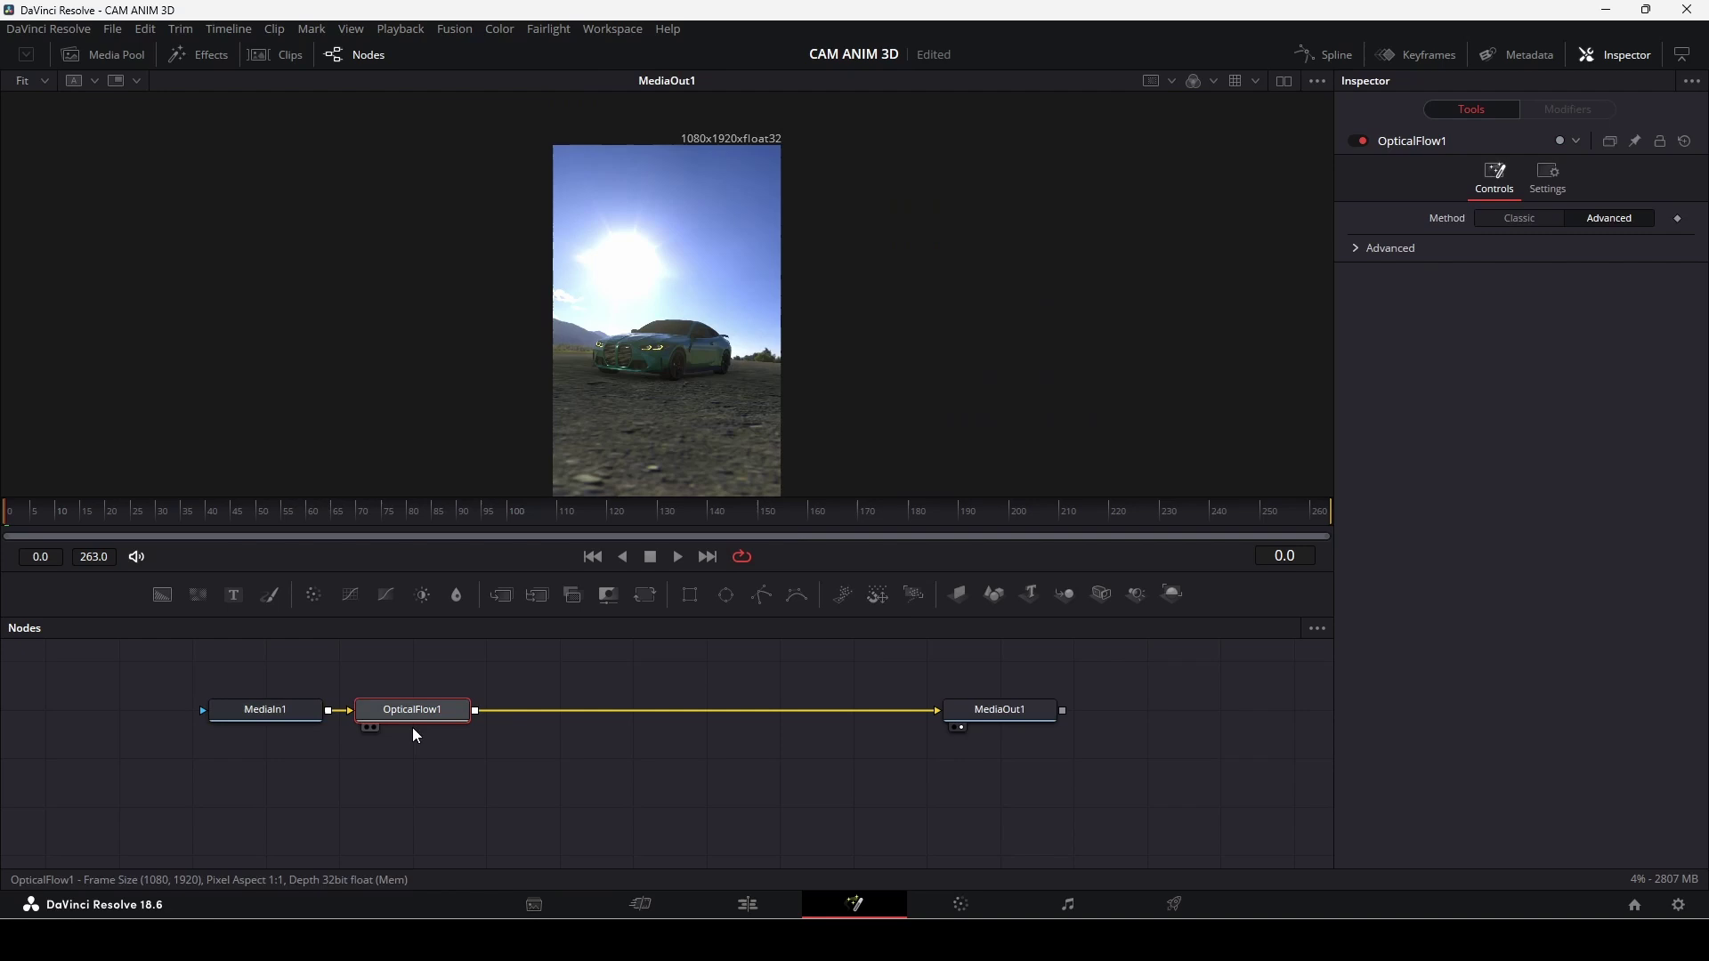
{"action": "scroll", "coordinate": [423, 736], "scroll_direction": "up", "scroll_amount": 1}
Add a Vector Motion Blur node after Optical Flow and play back to preview the blur
{"action": "key", "text": "shift+space"}
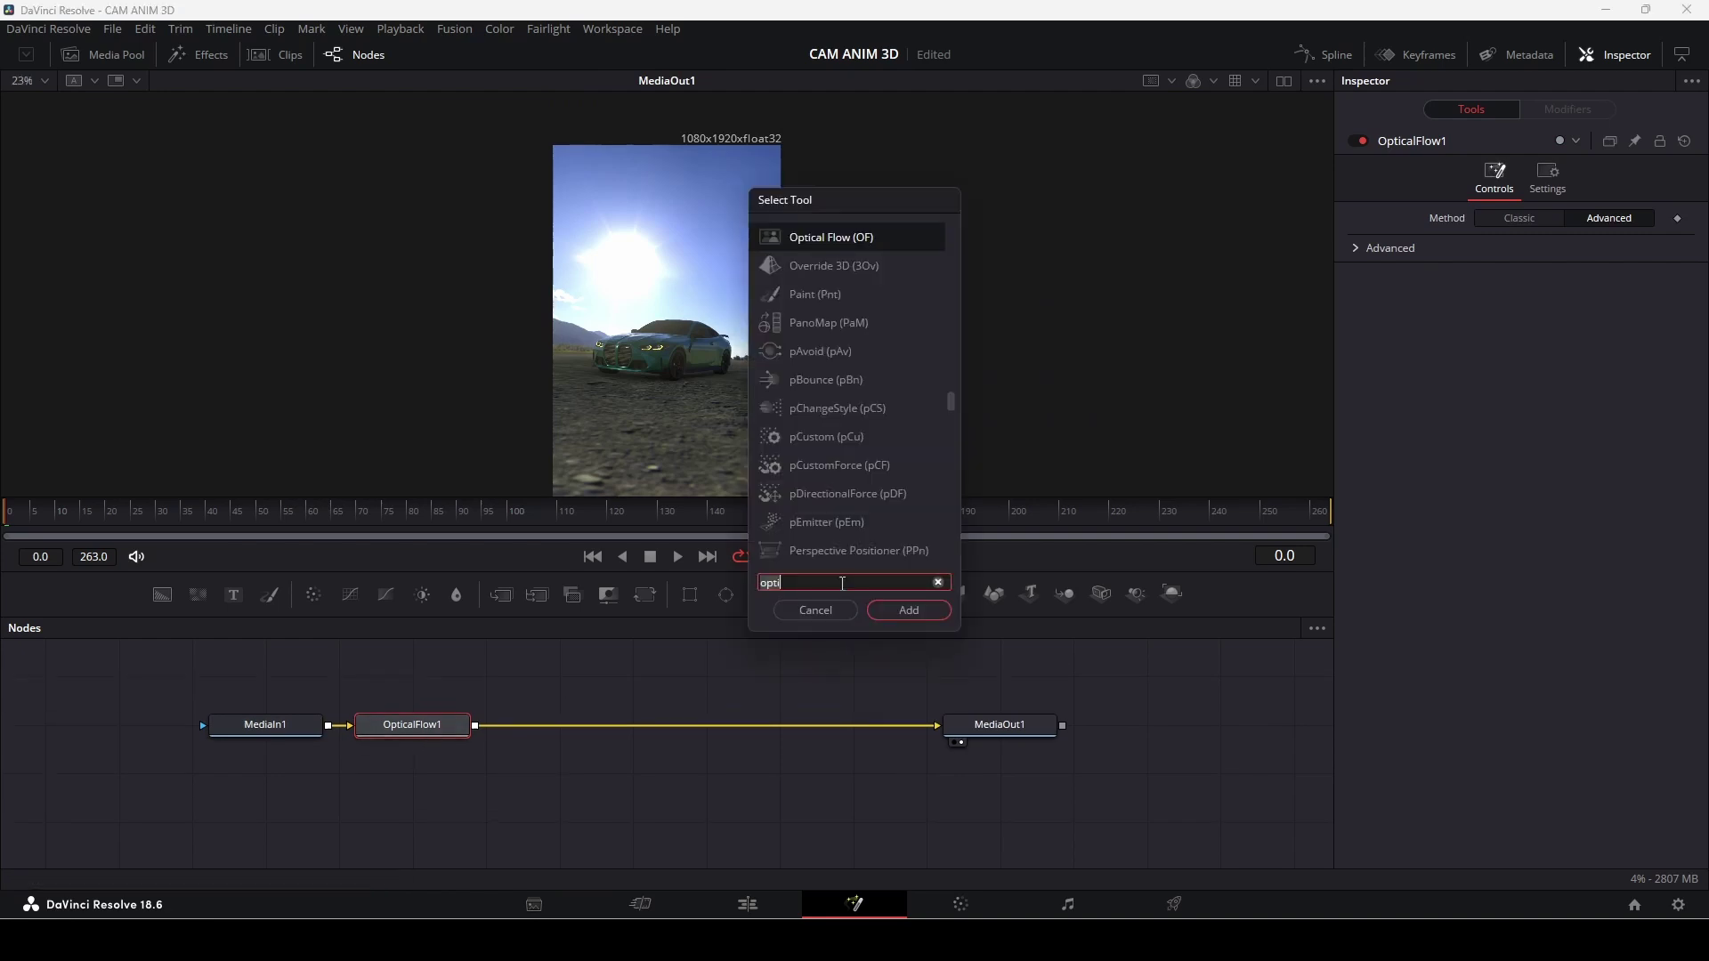
{"action": "type", "text": "moti"}
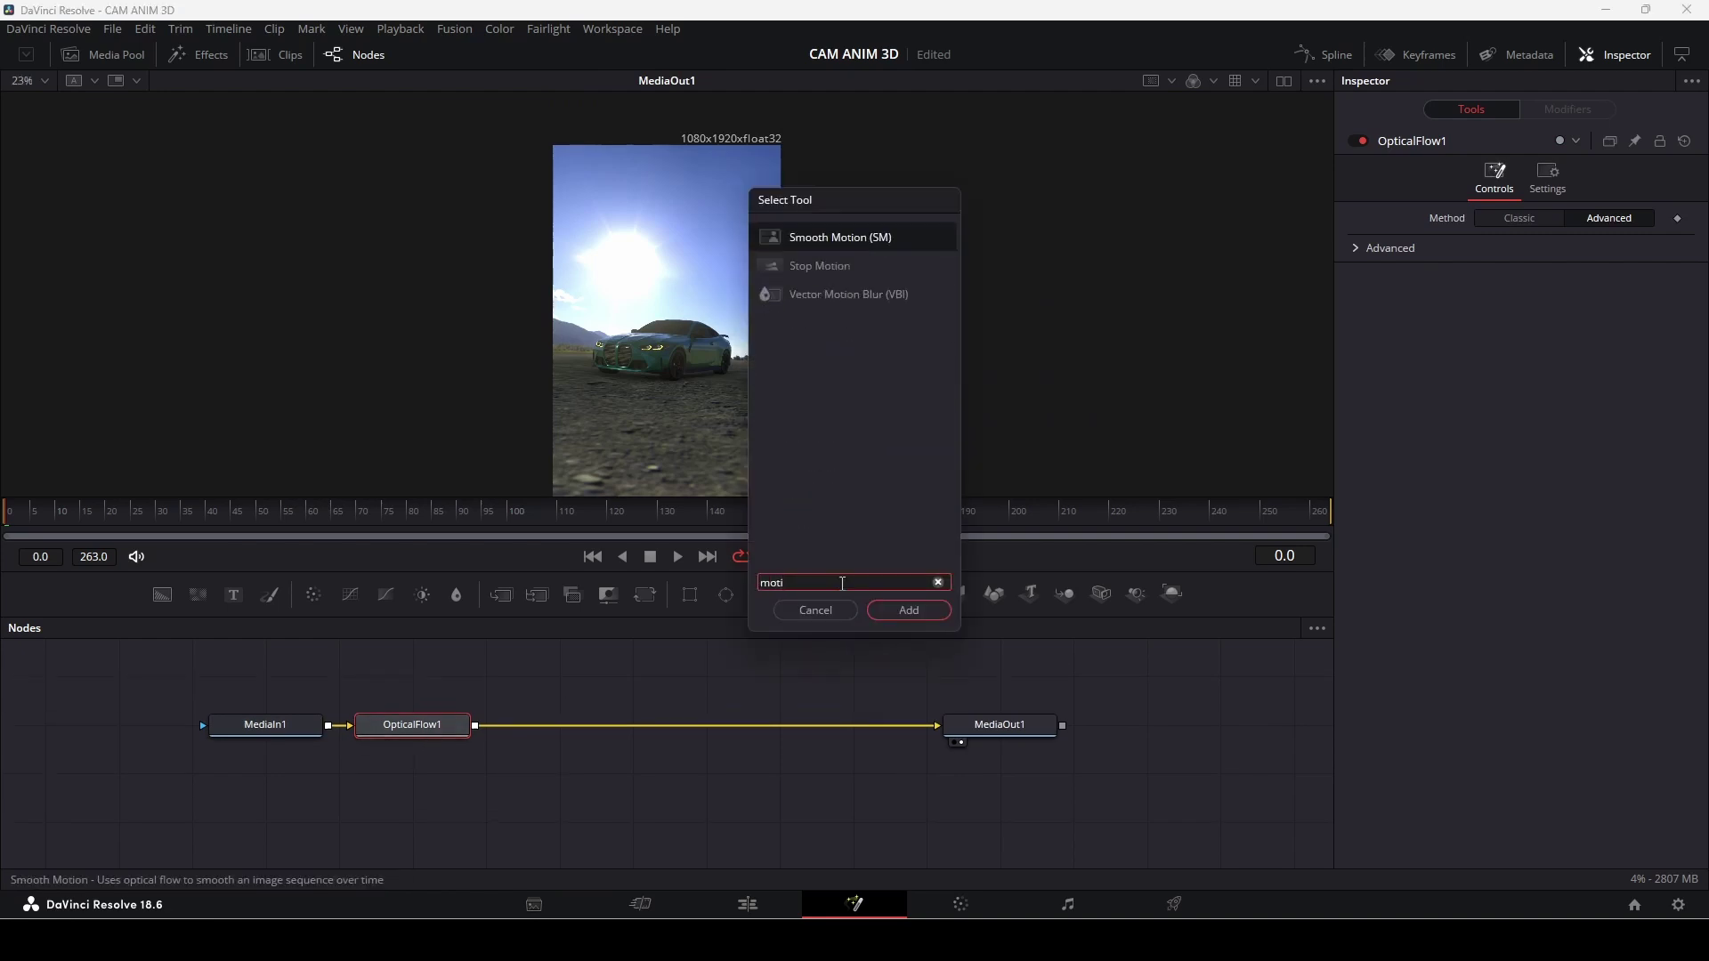
{"action": "left_click", "coordinate": [893, 296]}
{"action": "left_click", "coordinate": [911, 611]}
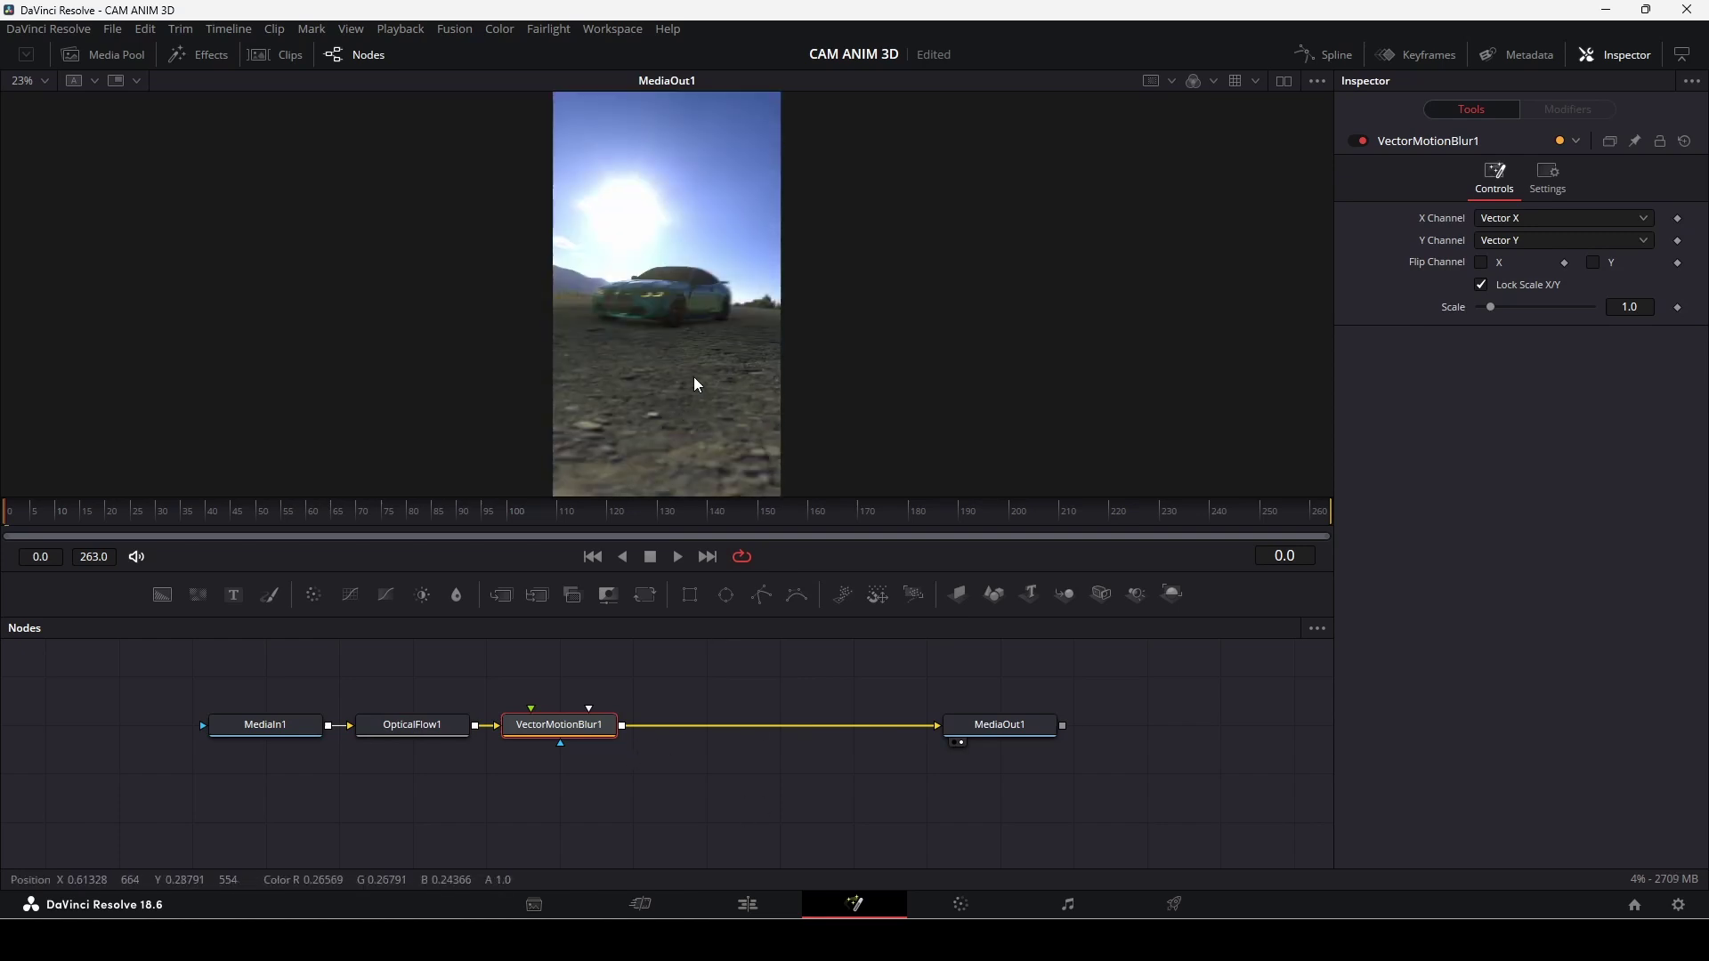
{"action": "scroll", "coordinate": [693, 376], "scroll_direction": "up", "scroll_amount": 5, "text": "ctrl"}
{"action": "scroll", "coordinate": [627, 261], "scroll_direction": "down", "scroll_amount": 3, "text": "ctrl"}
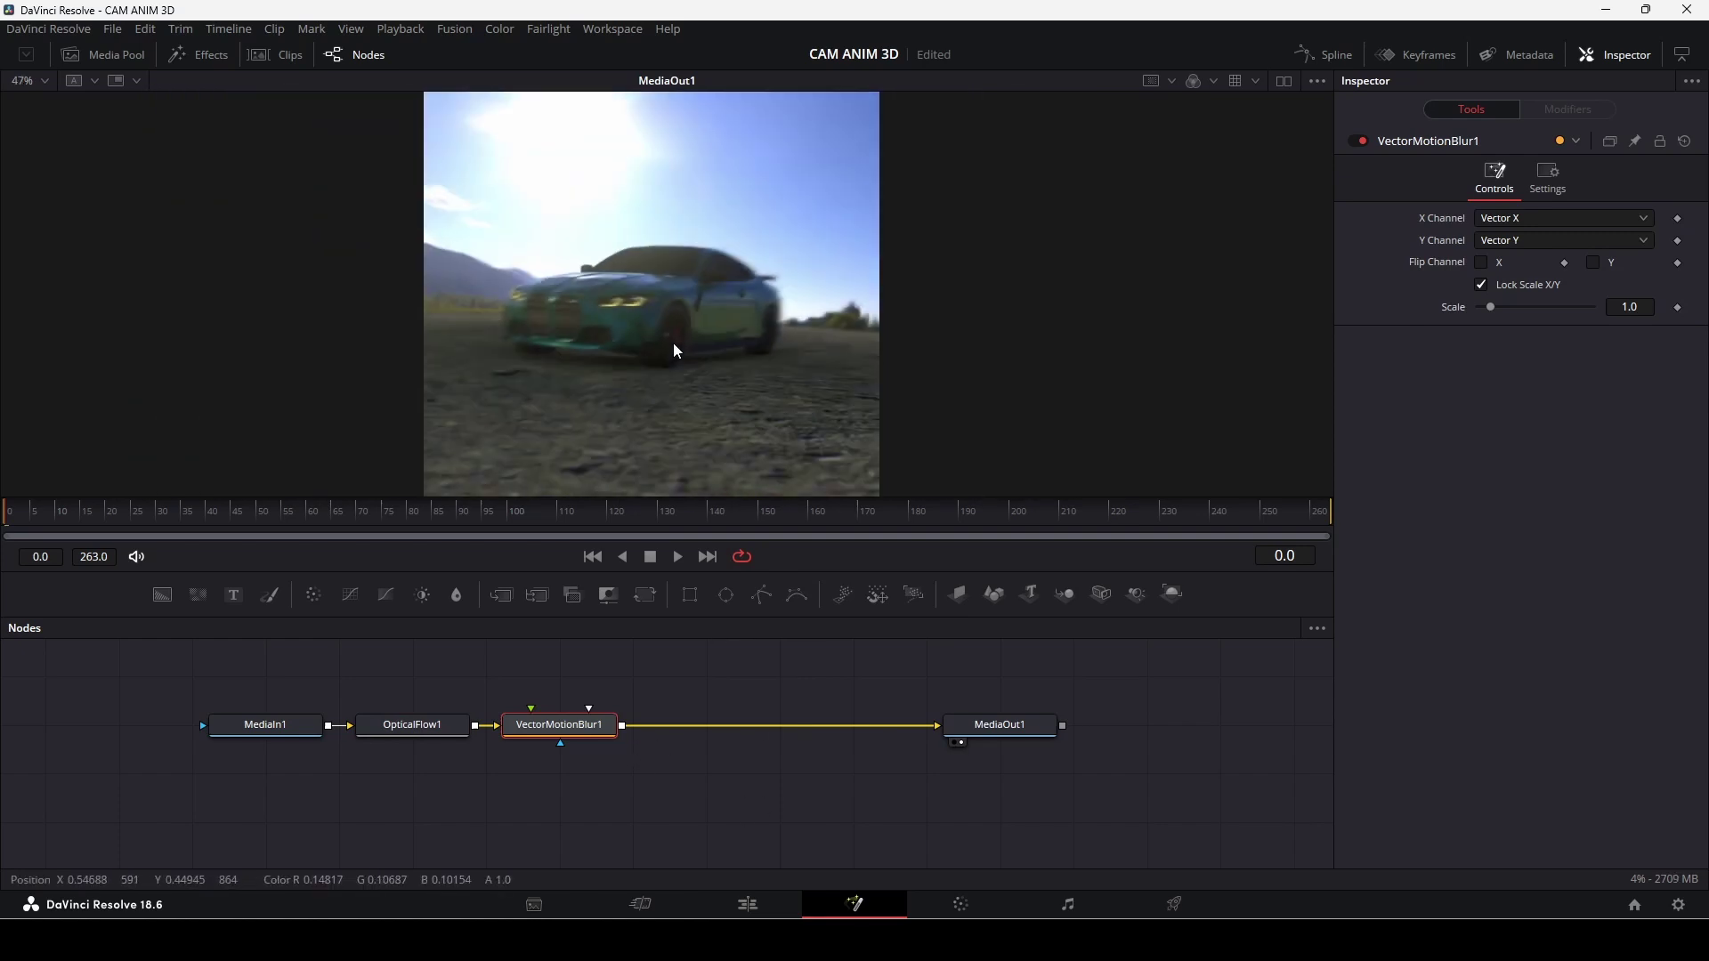
{"action": "key", "text": "space"}
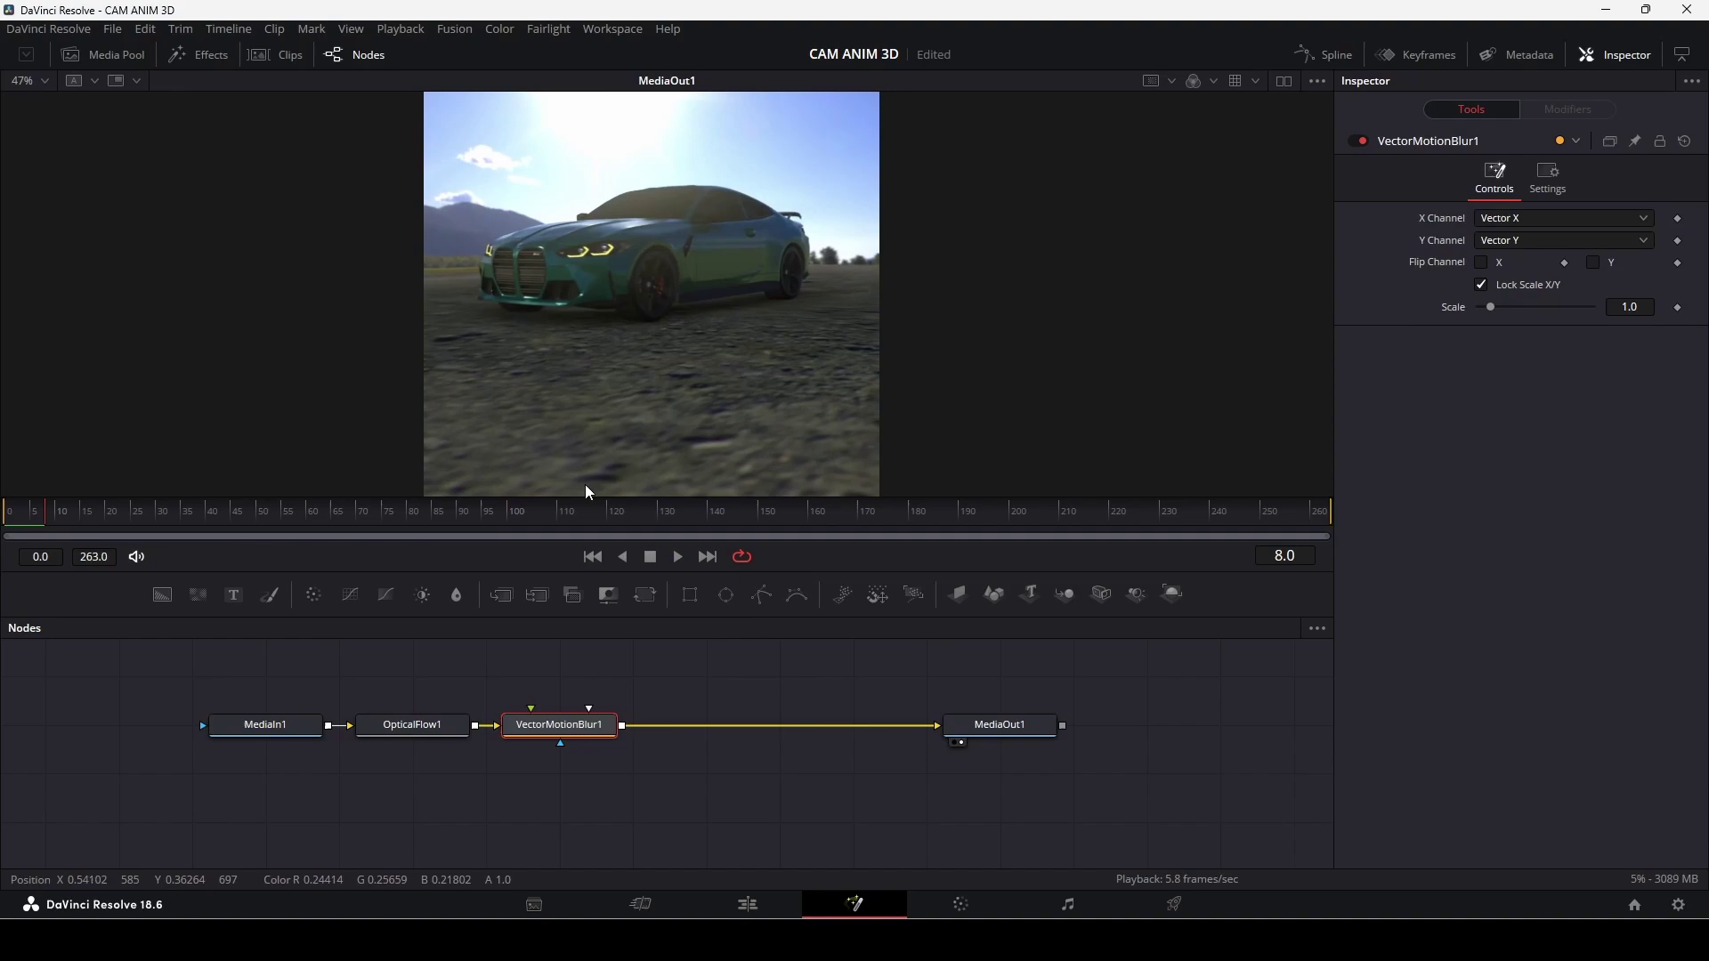
{"action": "key", "text": "space"}
{"action": "left_click_drag", "start_coordinate": [127, 514], "coordinate": [290, 509]}
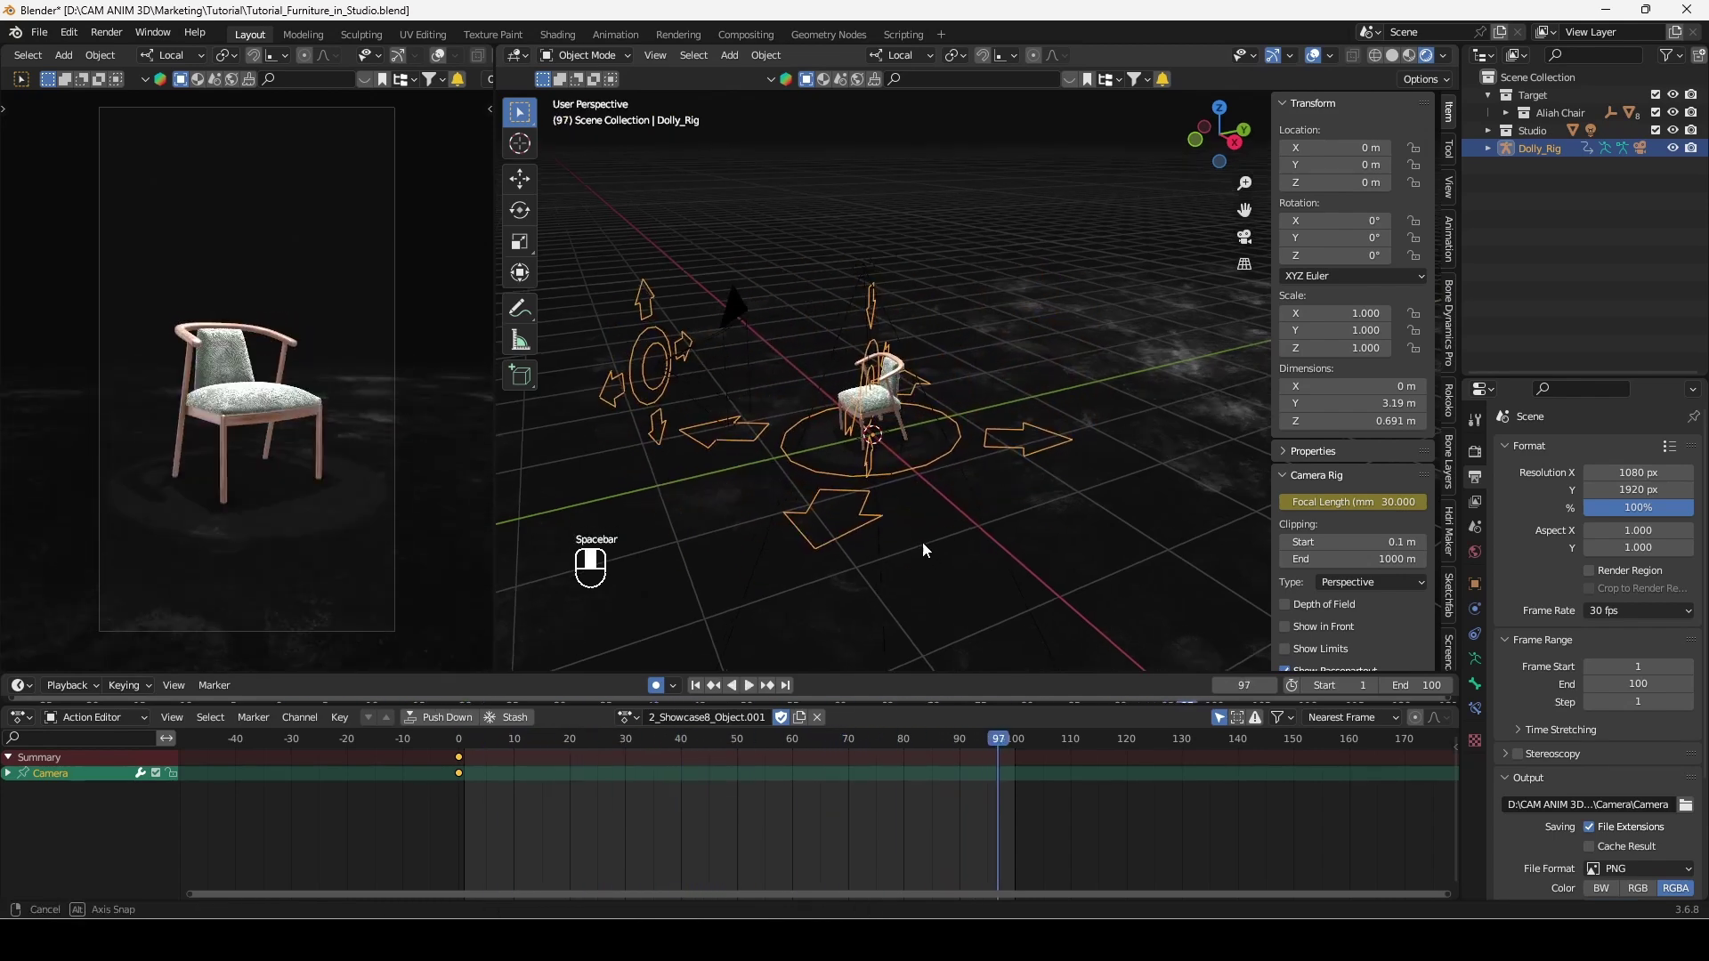
Stop at frame 97 and make a fake-user copy of the camera action, 2_Showcase8_Object.002
{"action": "key", "text": "space"}
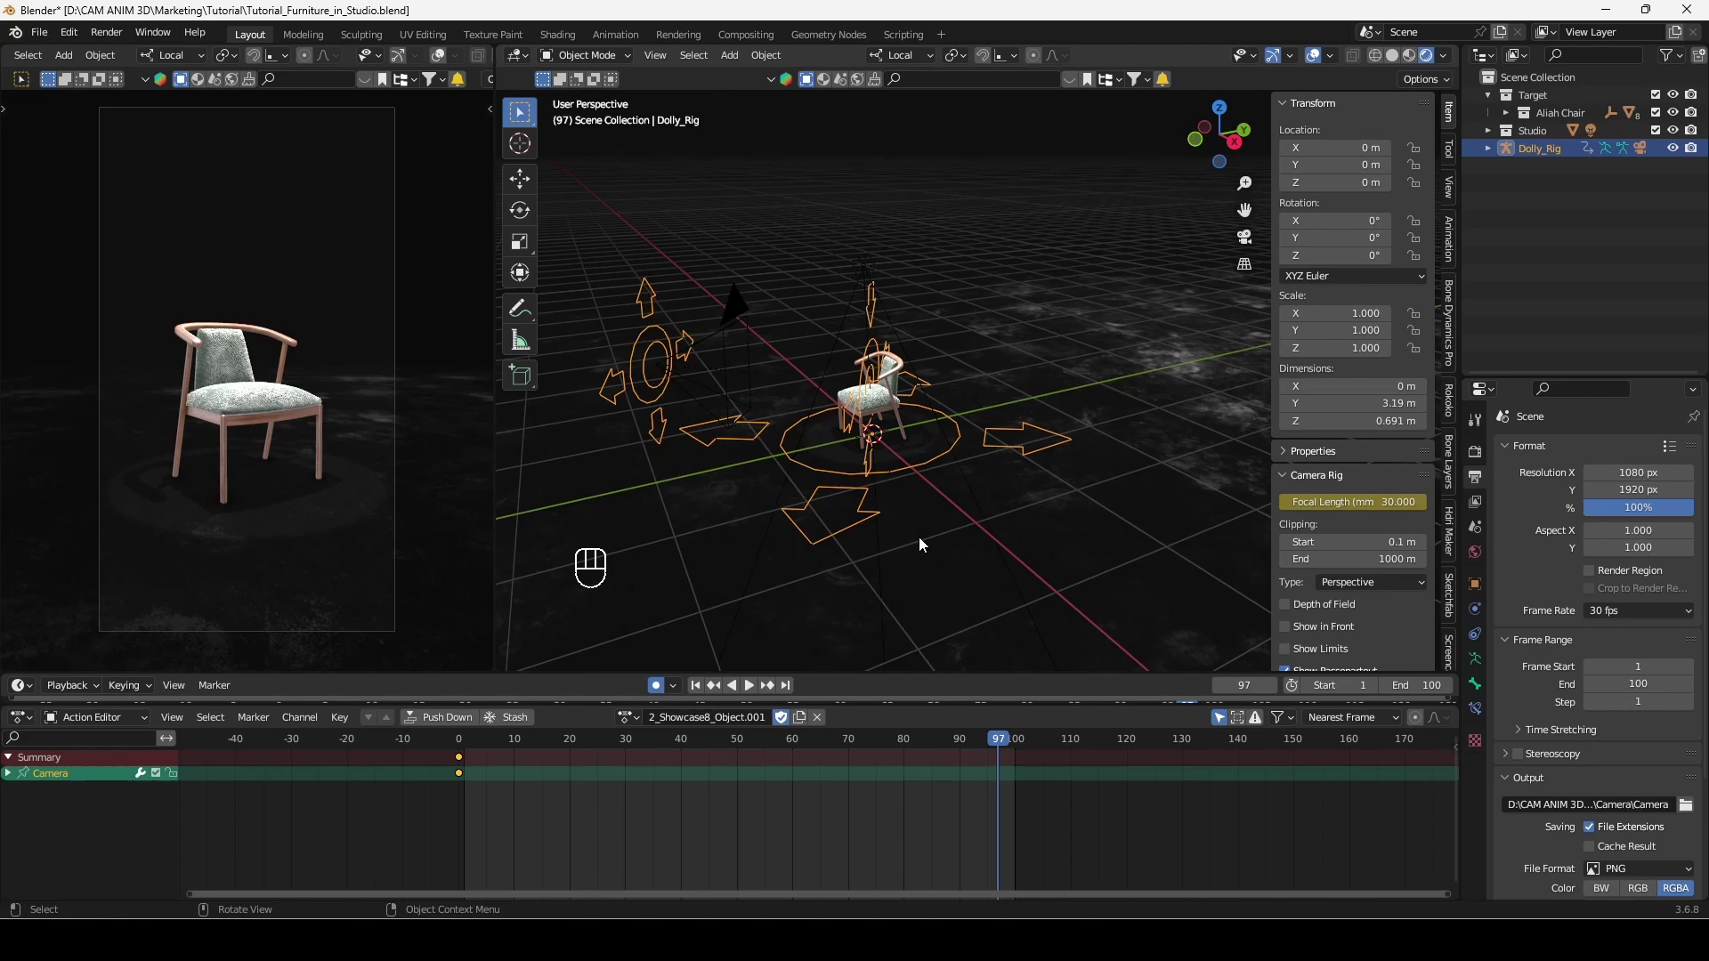
{"action": "left_click", "coordinate": [798, 718]}
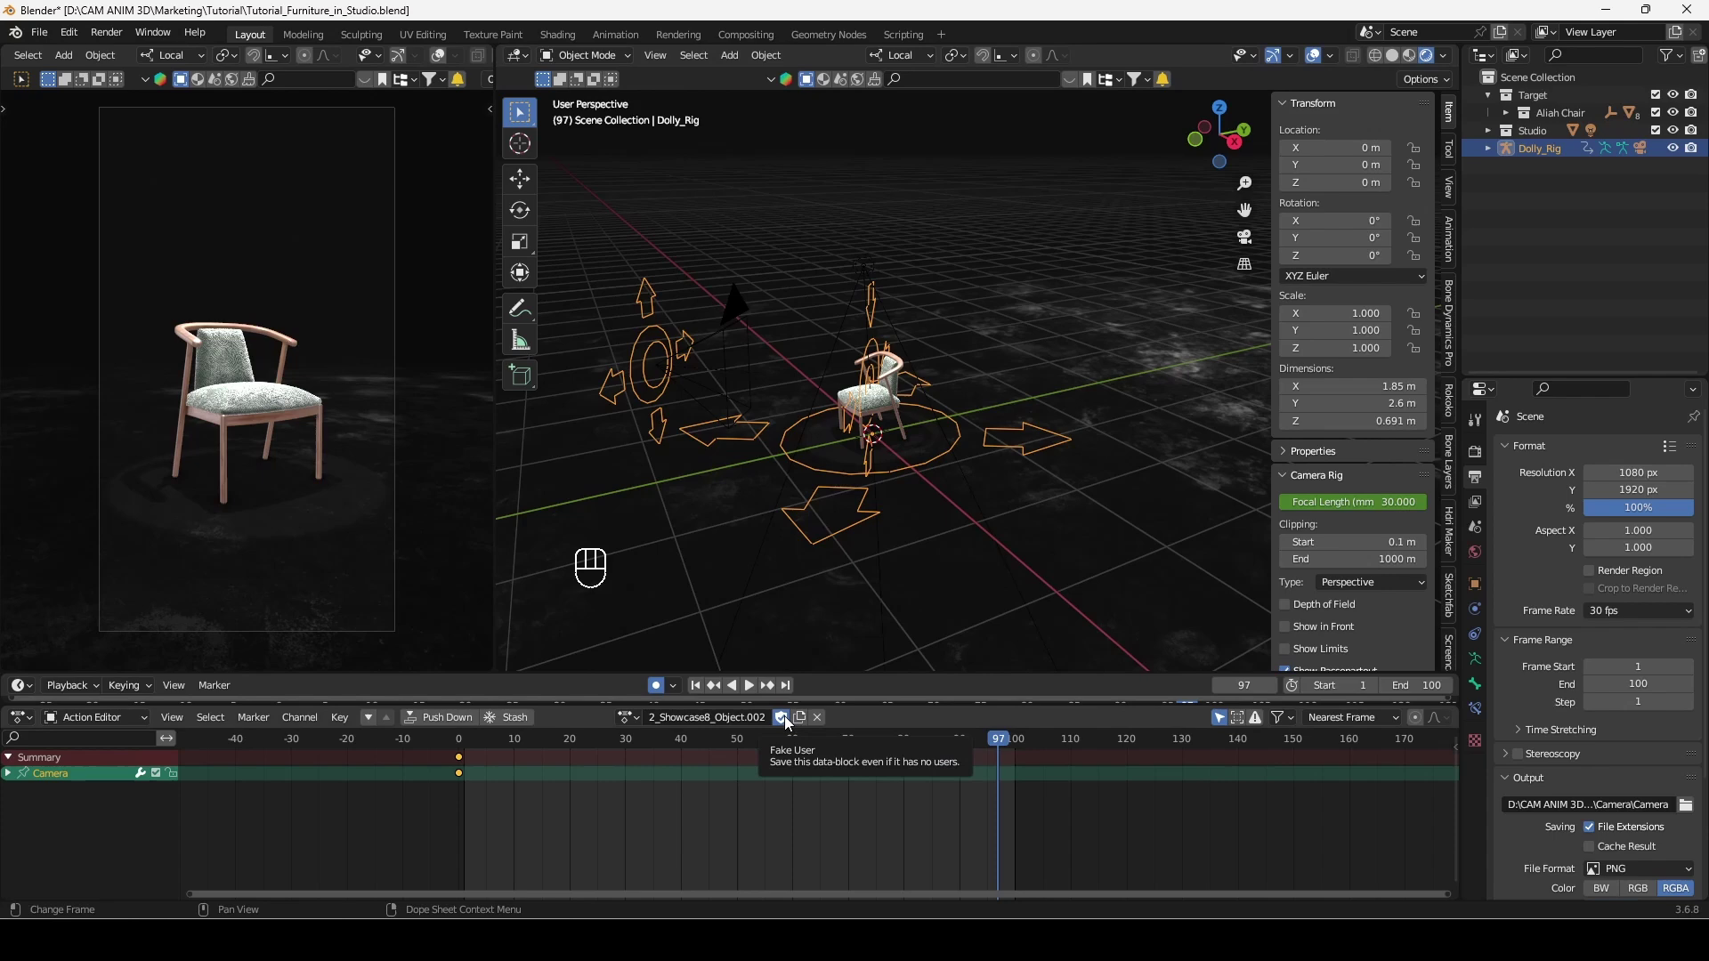
{"action": "left_click", "coordinate": [783, 715]}
{"action": "middle_click_drag", "start_coordinate": [909, 512], "coordinate": [941, 500]}
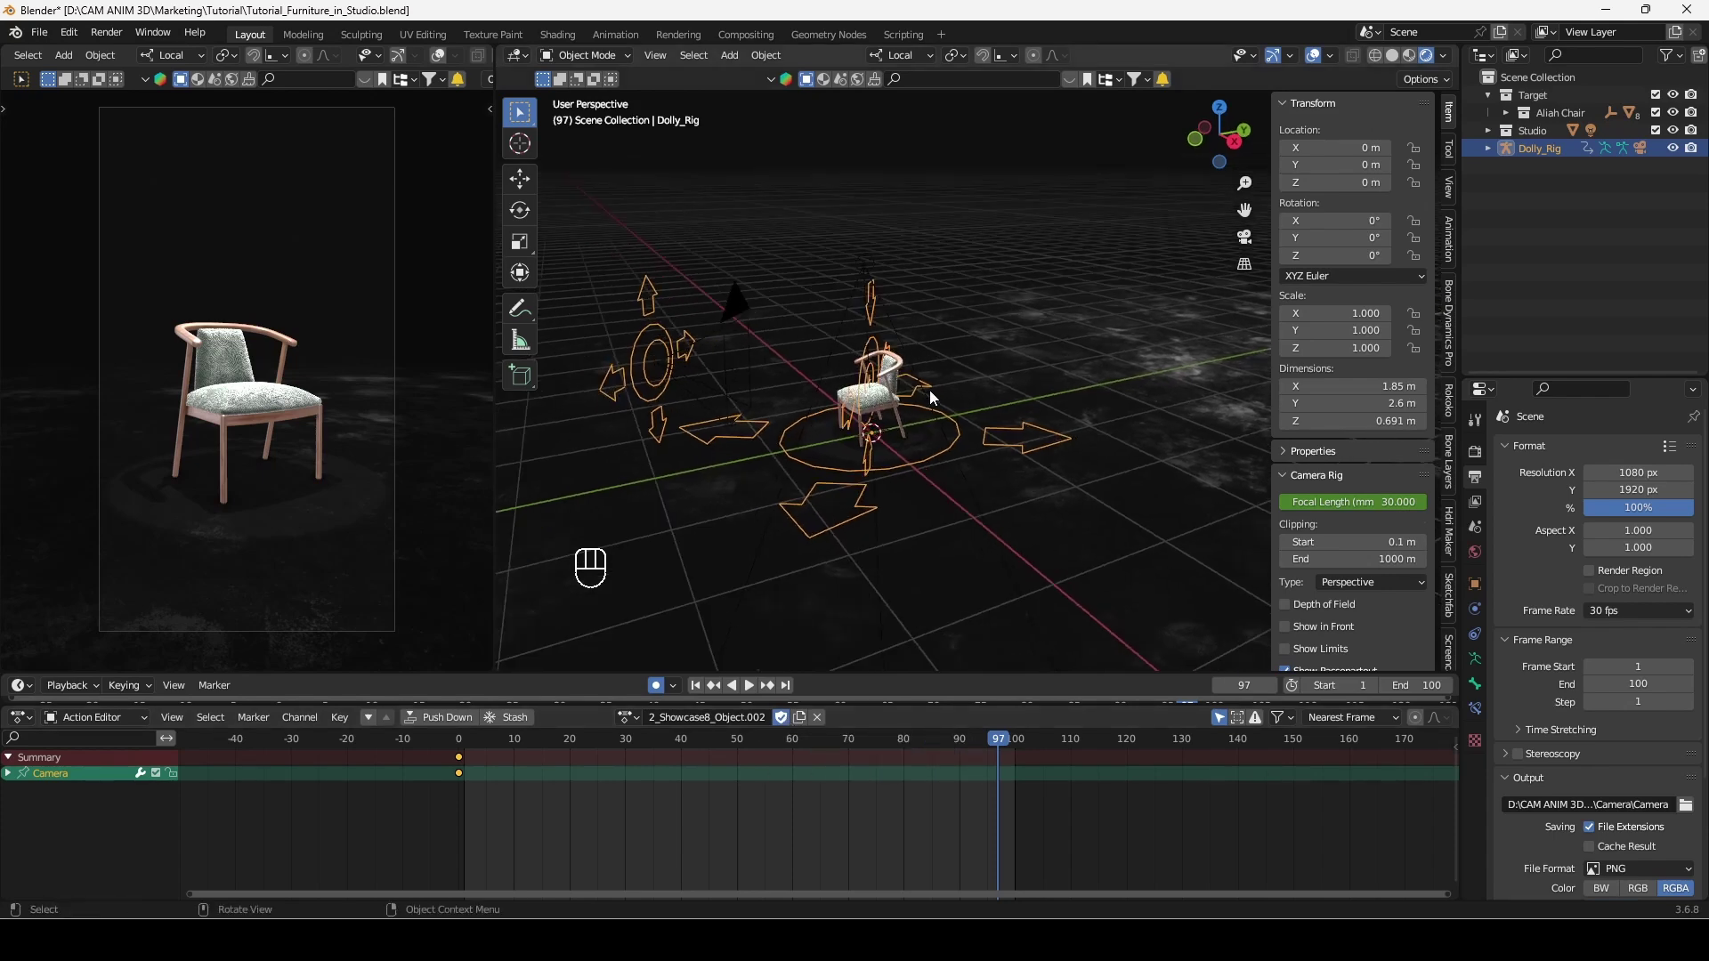
In Pose Mode, select all bones and scale the keyframes by 2 from frame 0
{"action": "key", "text": "Tab"}
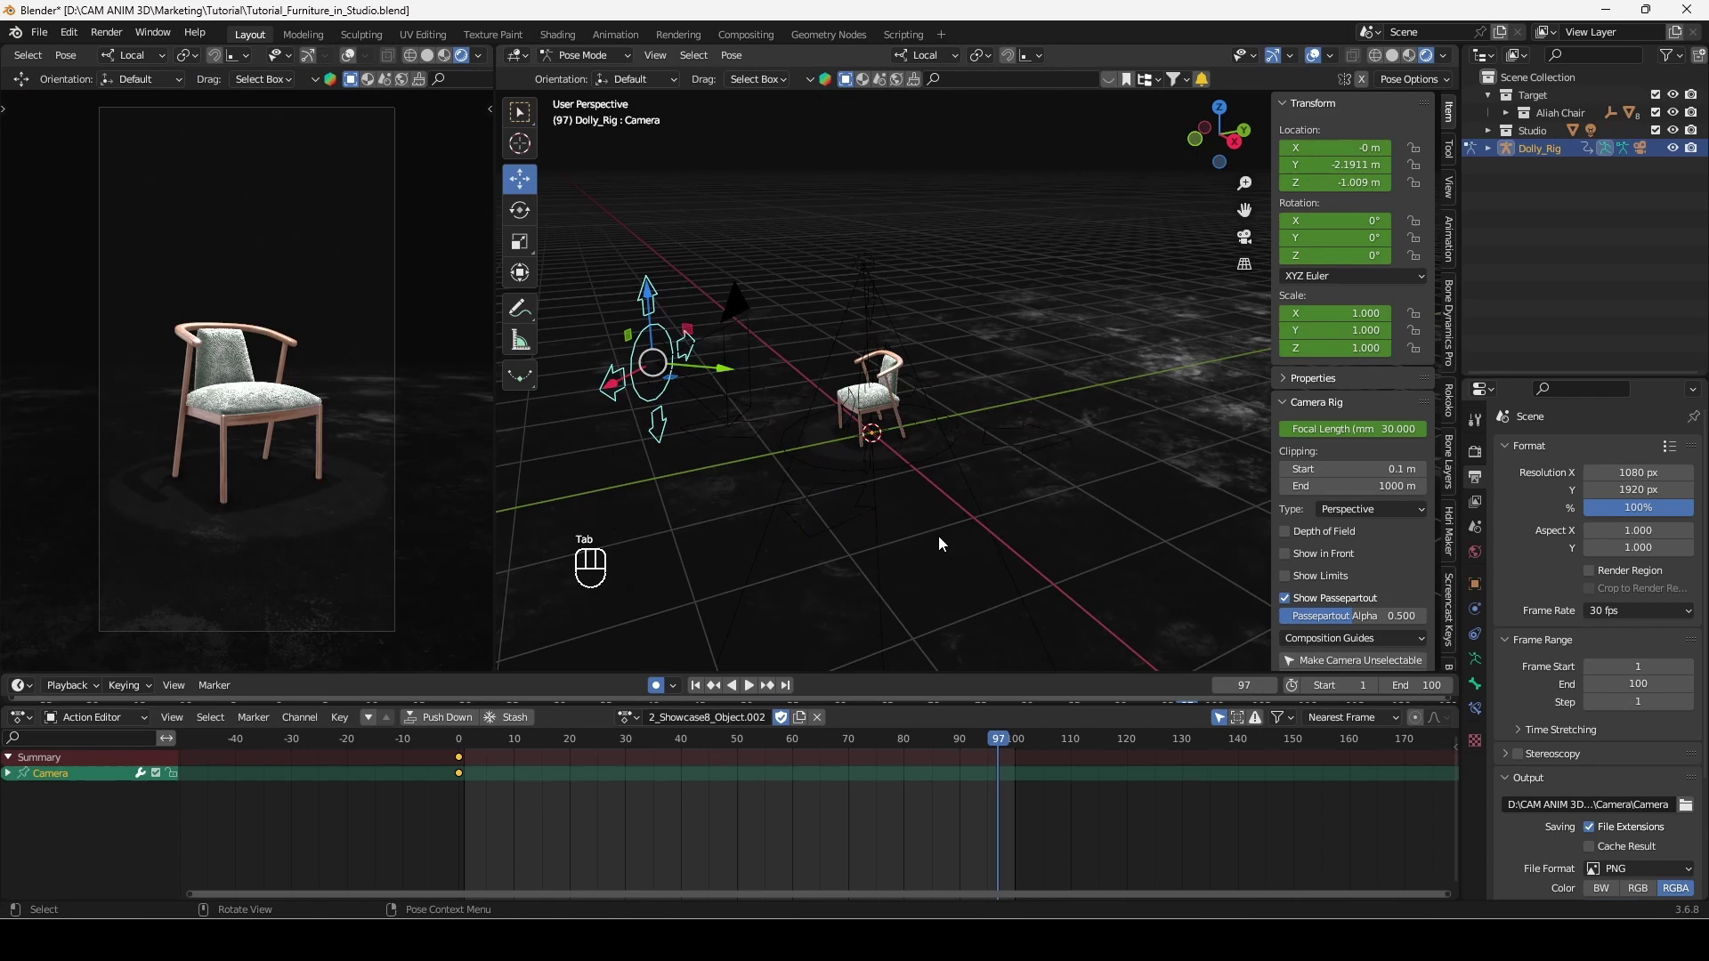
{"action": "key", "text": "a"}
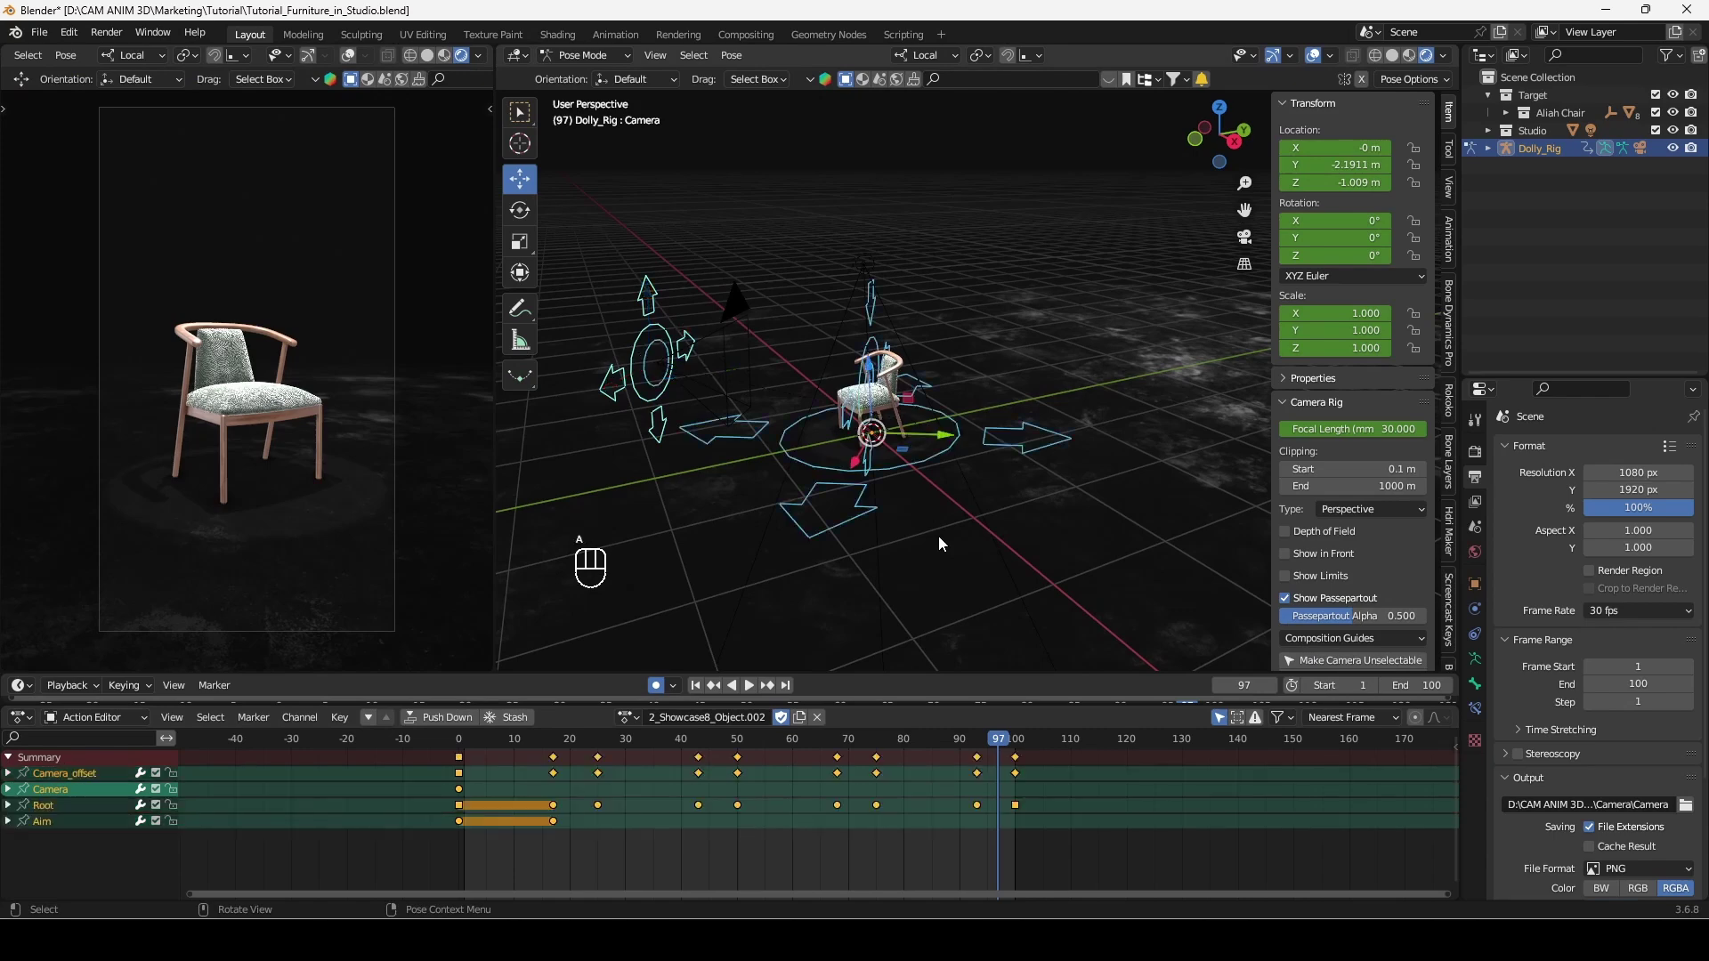
{"action": "left_click_drag", "start_coordinate": [999, 746], "coordinate": [463, 777]}
{"action": "middle_click_drag", "start_coordinate": [625, 790], "coordinate": [617, 790]}
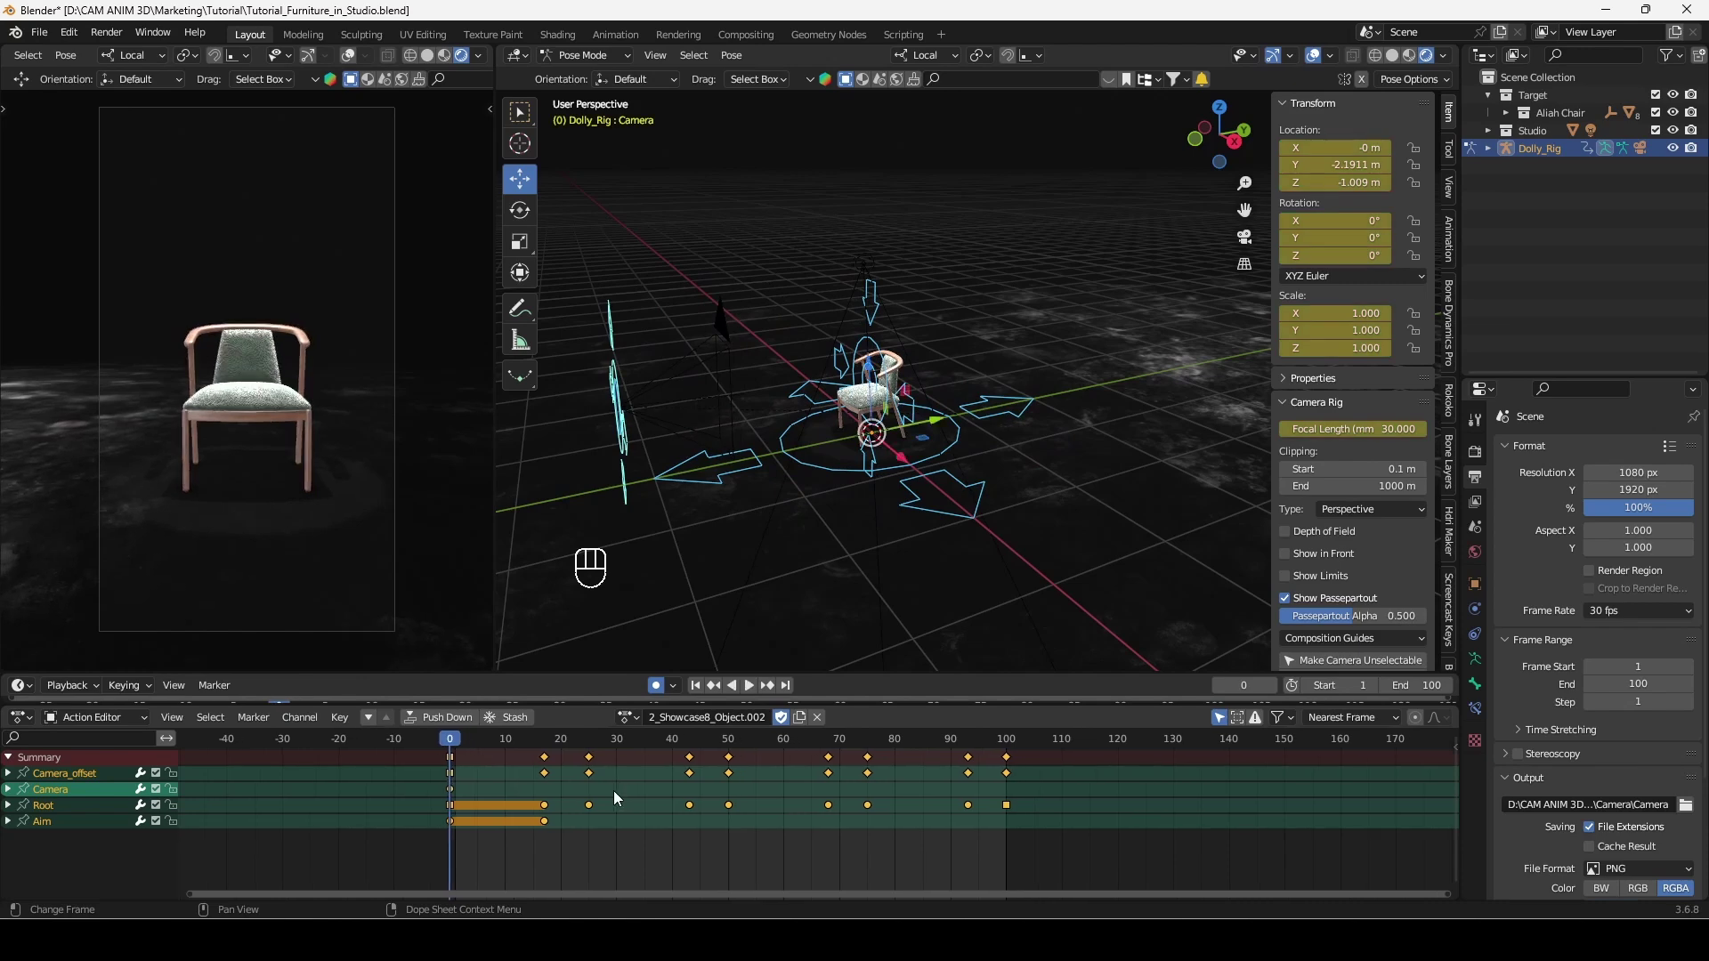
{"action": "key", "text": "s"}
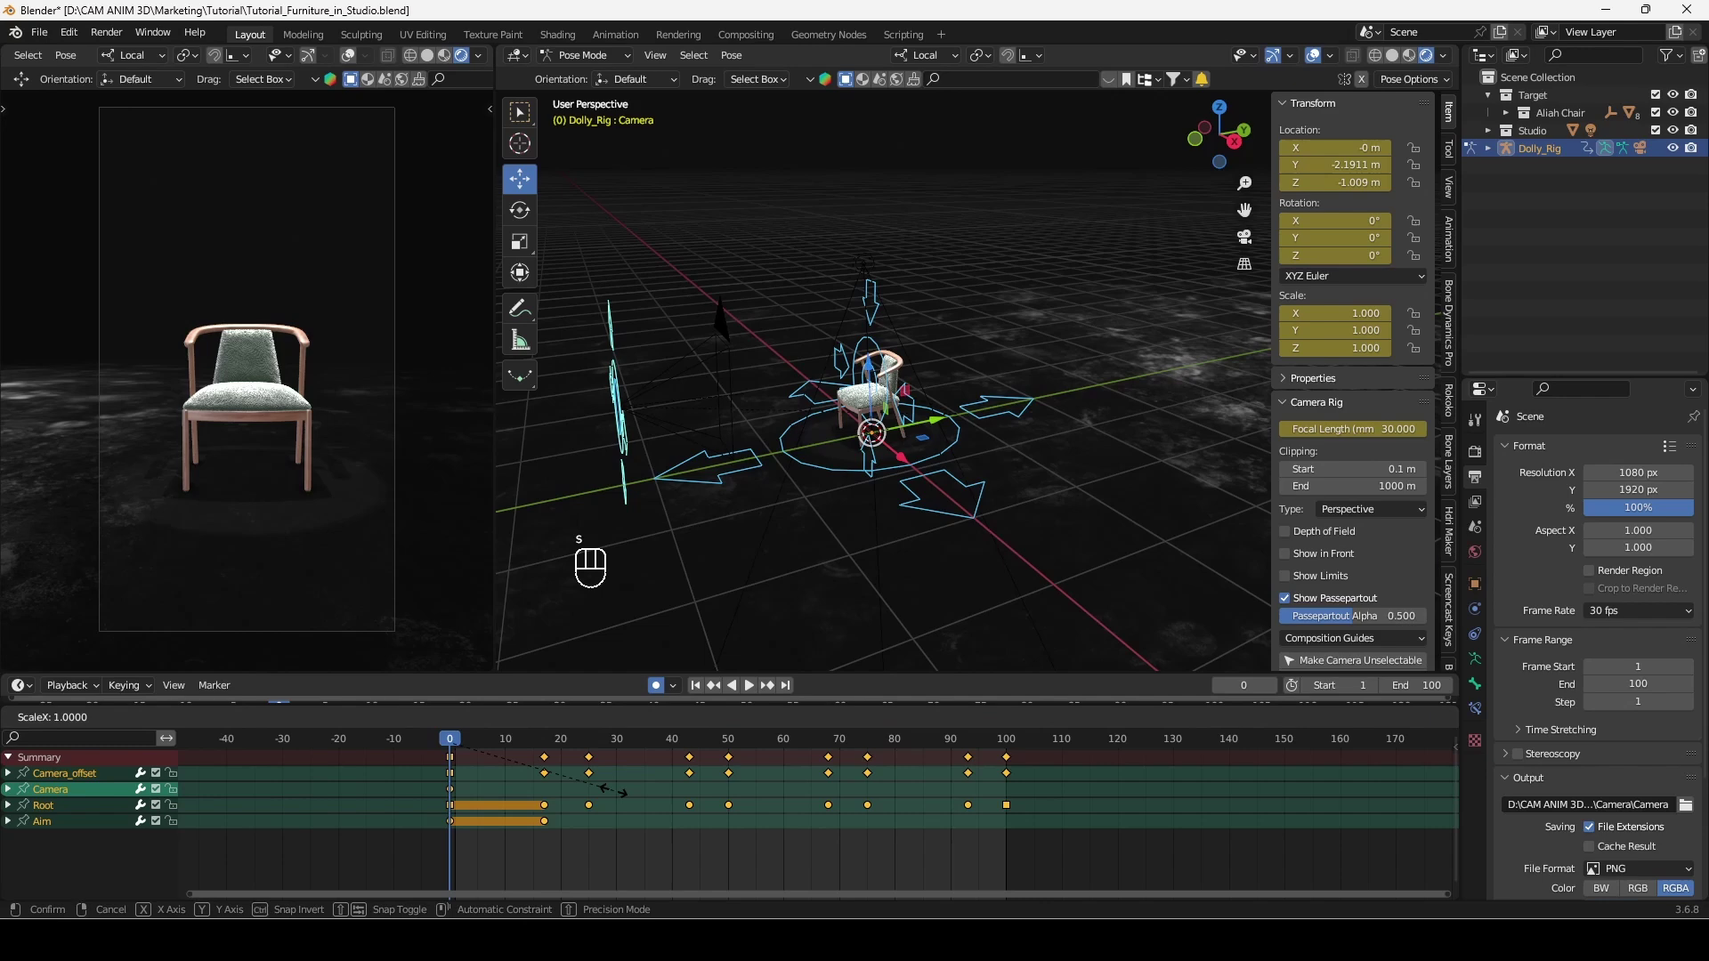
{"action": "key", "text": "KP_2"}
{"action": "key", "text": "KP_Enter"}
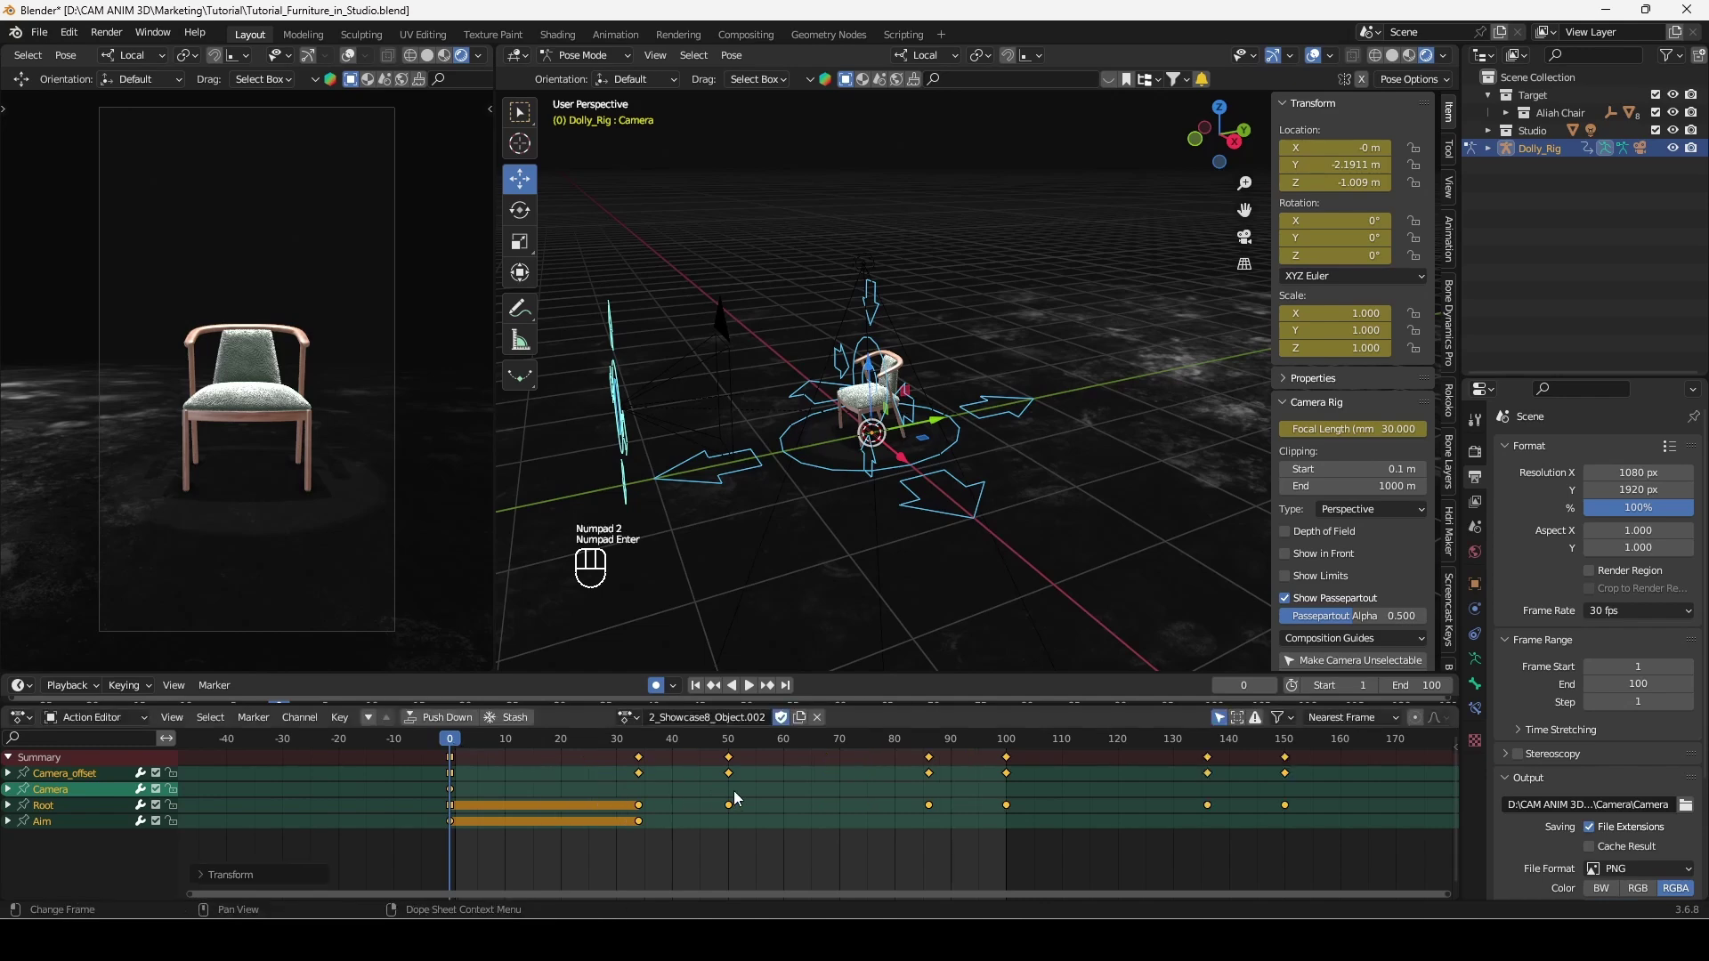
Set the scene End frame to 200 and play back the slowed camera move
{"action": "middle_click_drag", "start_coordinate": [612, 790], "coordinate": [594, 791]}
{"action": "key", "text": "space"}
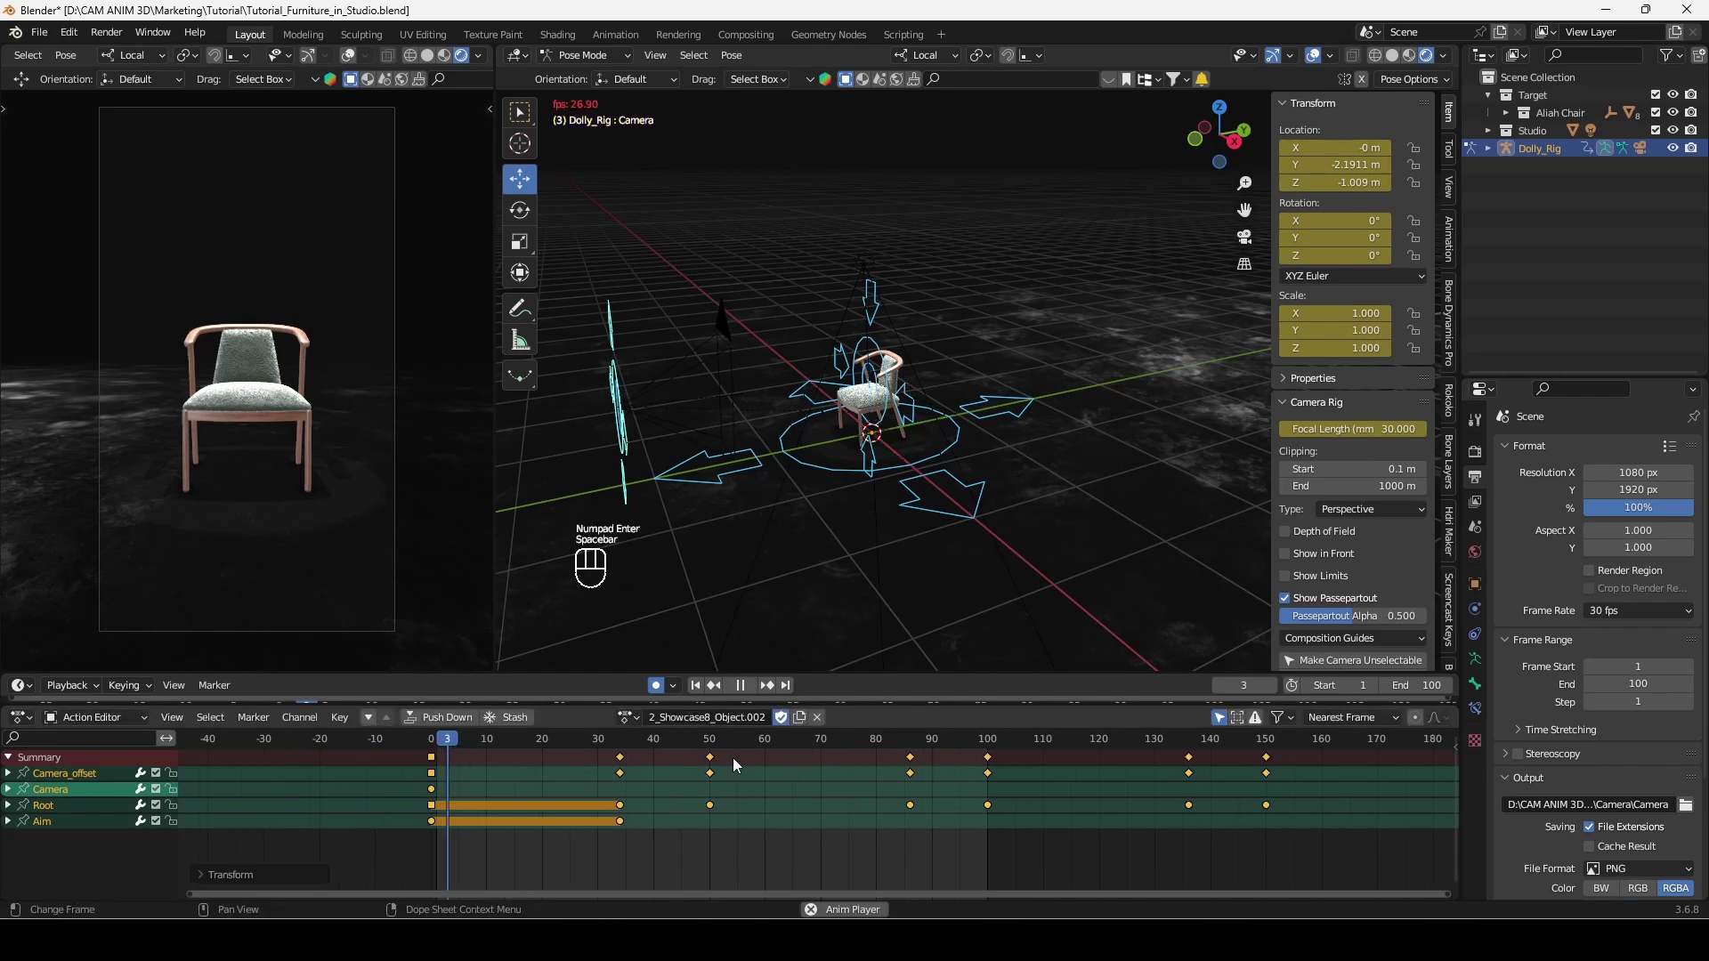
{"action": "left_click", "coordinate": [1415, 685]}
{"action": "type", "text": "200"}
{"action": "key", "text": "KP_Enter"}
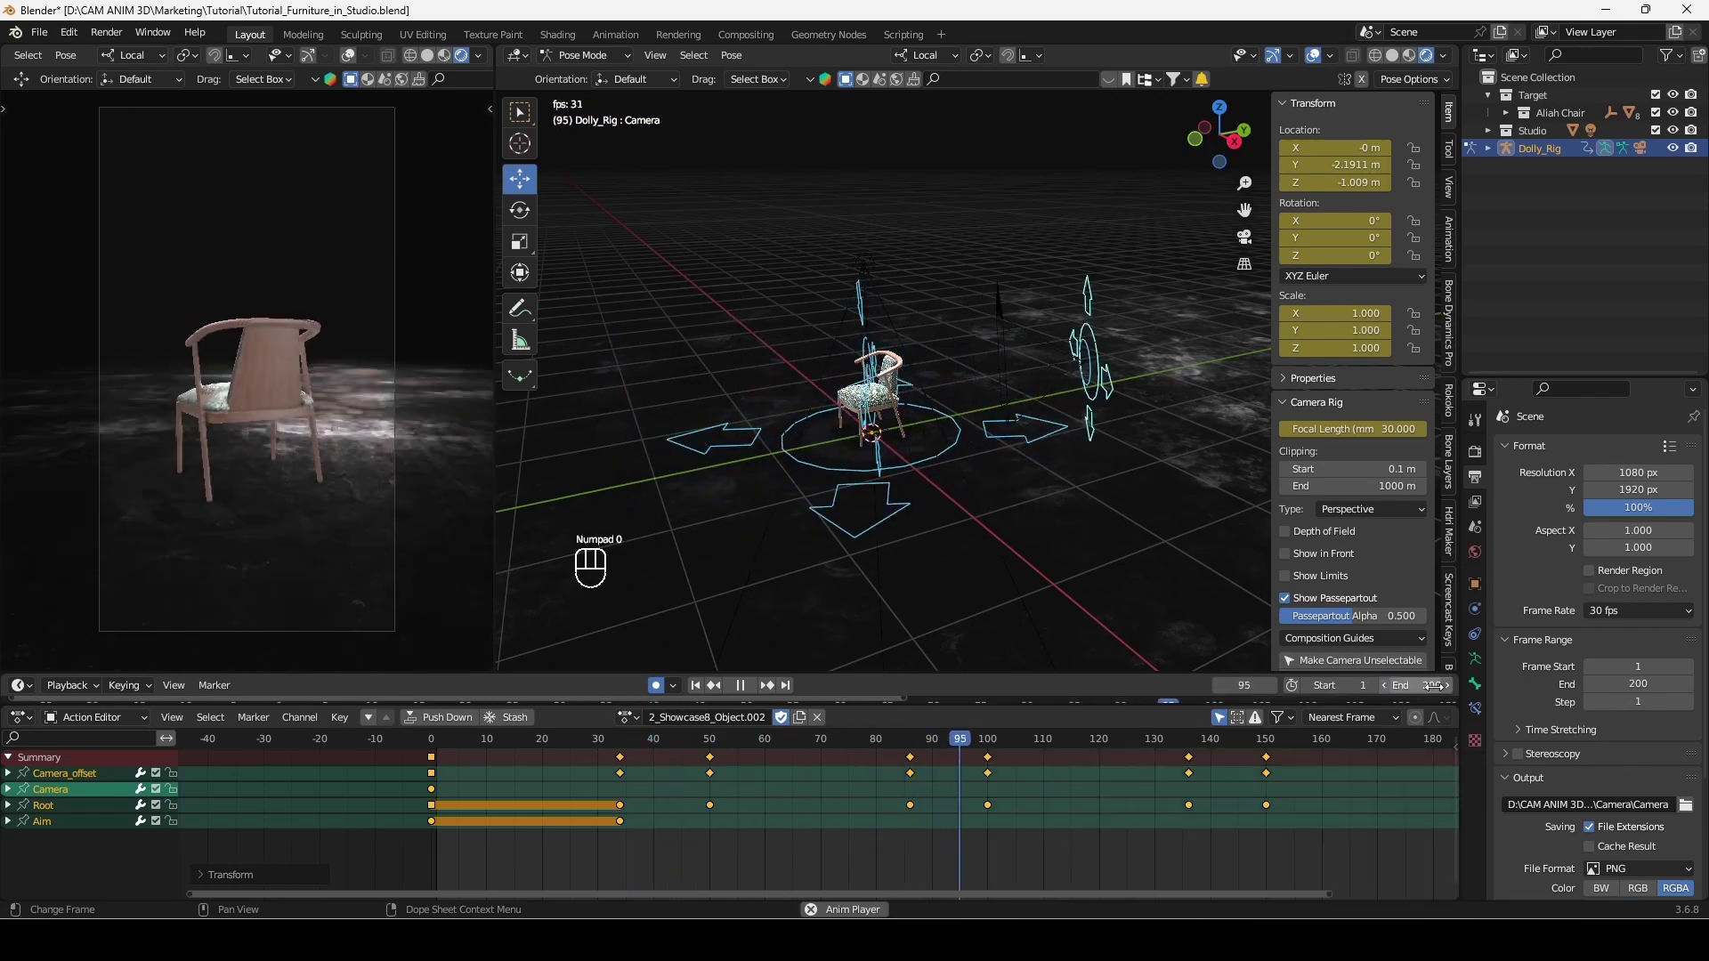
{"action": "scroll", "coordinate": [1194, 755], "scroll_direction": "down", "scroll_amount": 3}
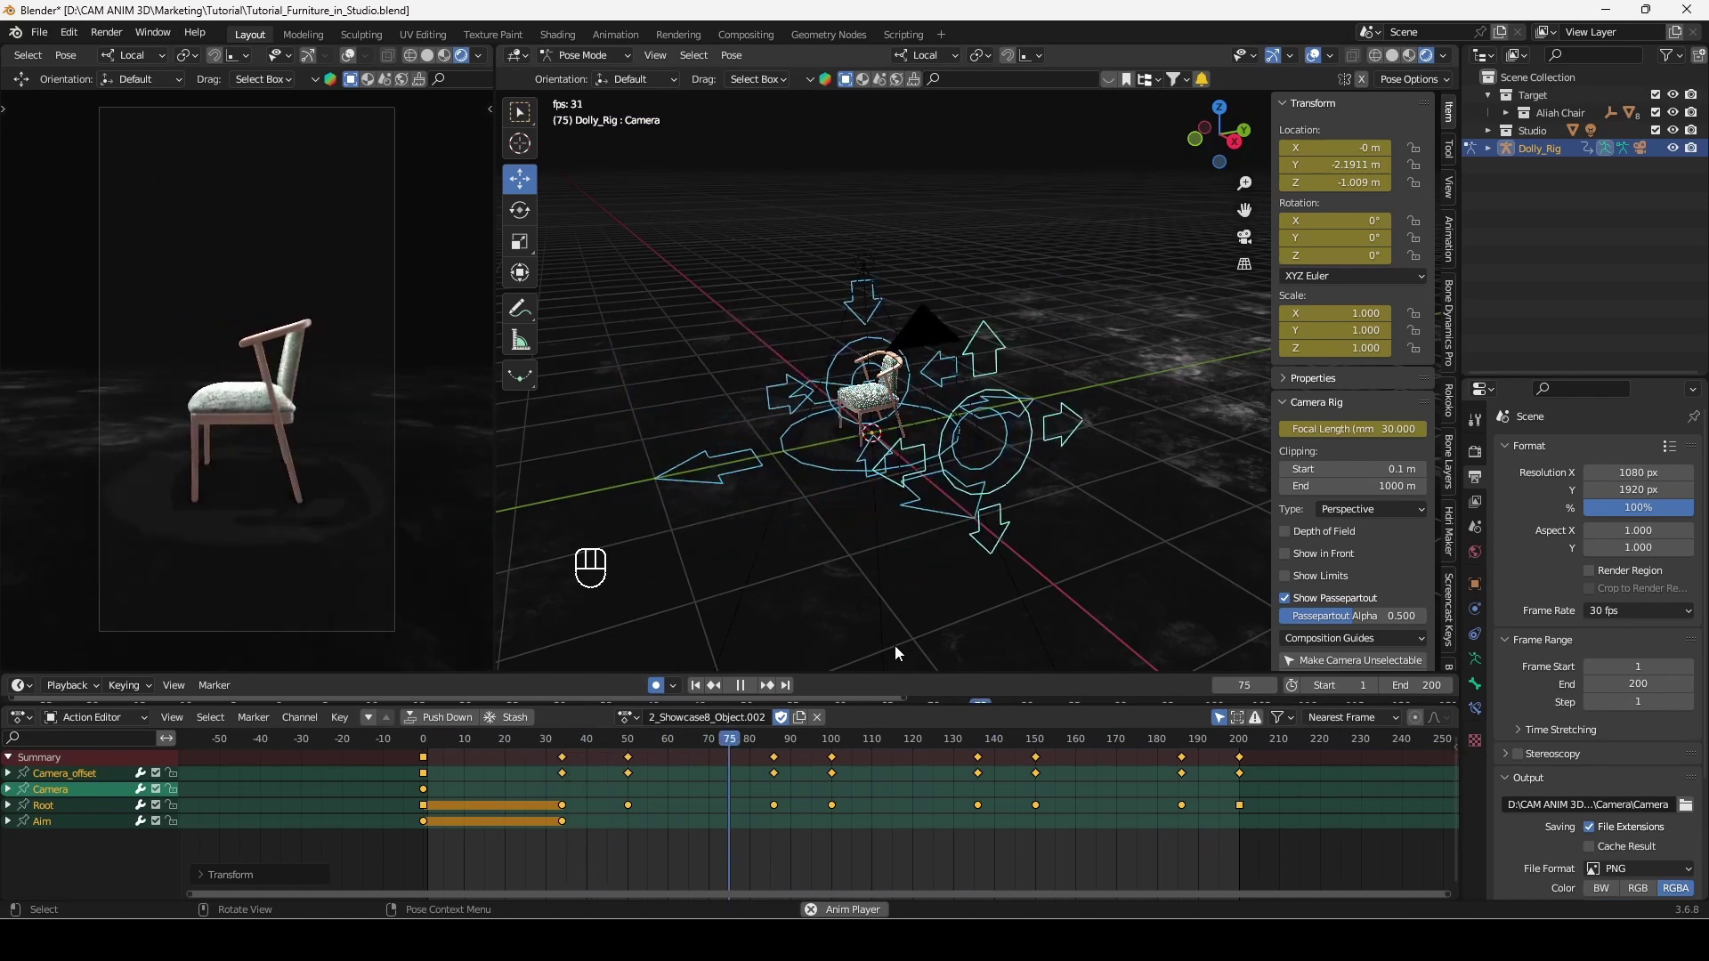
{"action": "key", "text": "space"}
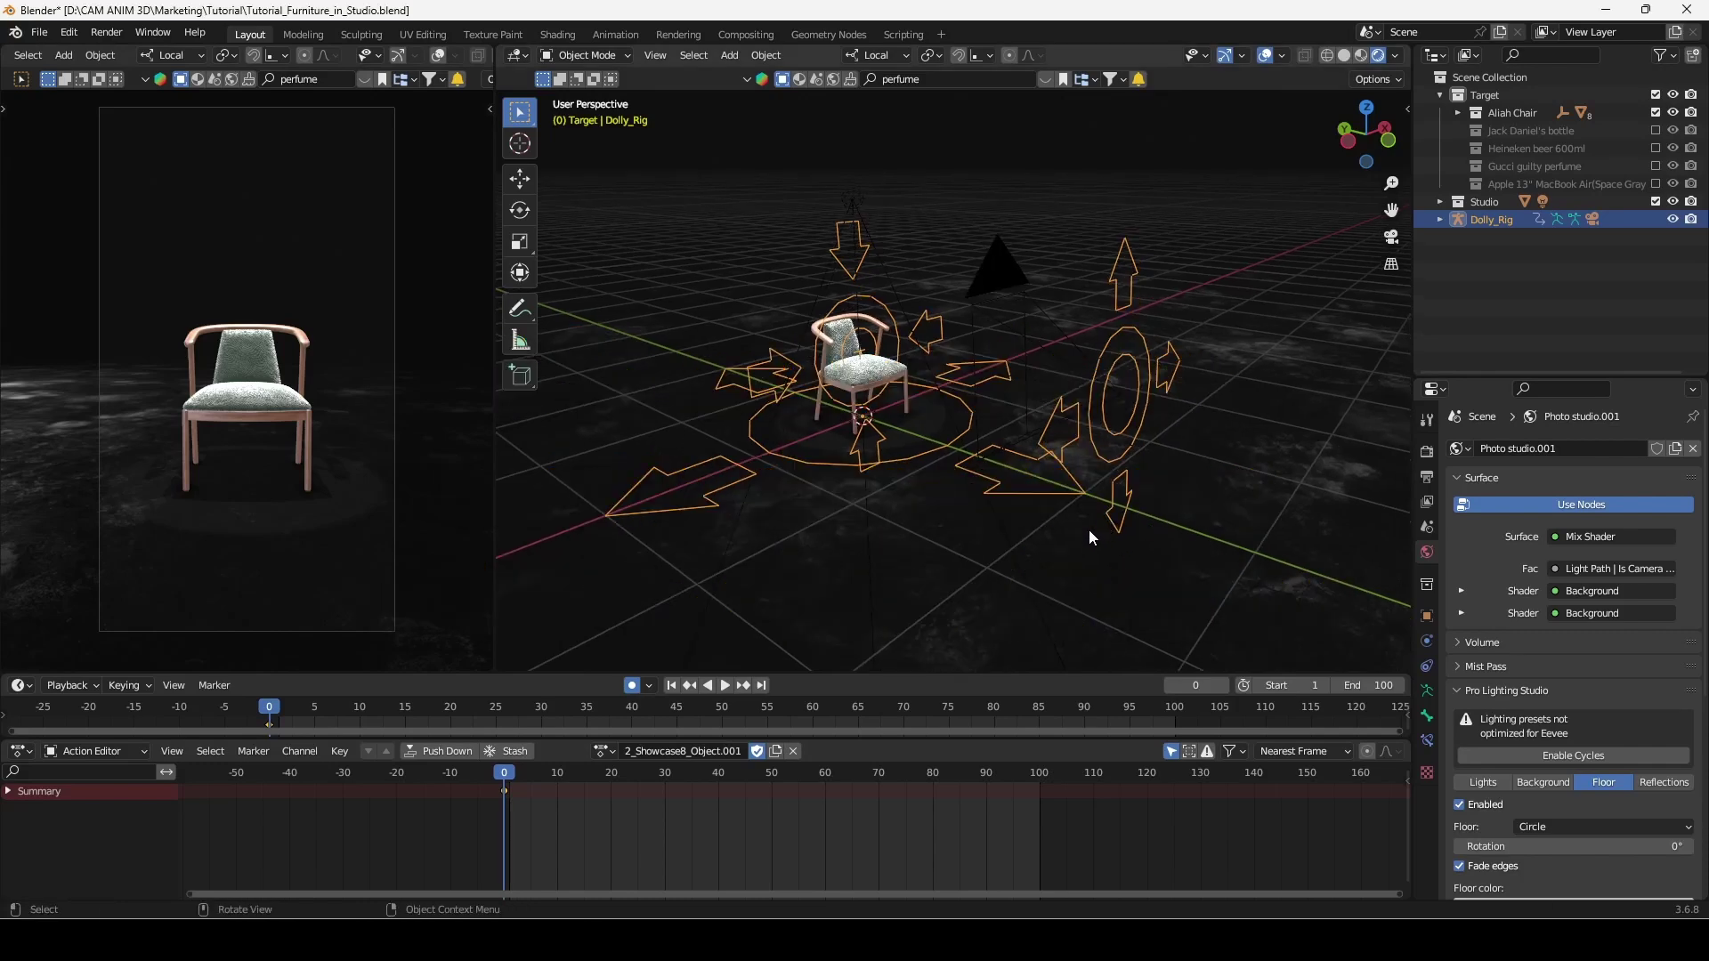
Exclude Aliah Chair and include the MacBook collection in the Outliner
{"action": "middle_click_drag", "start_coordinate": [1070, 524], "coordinate": [862, 484]}
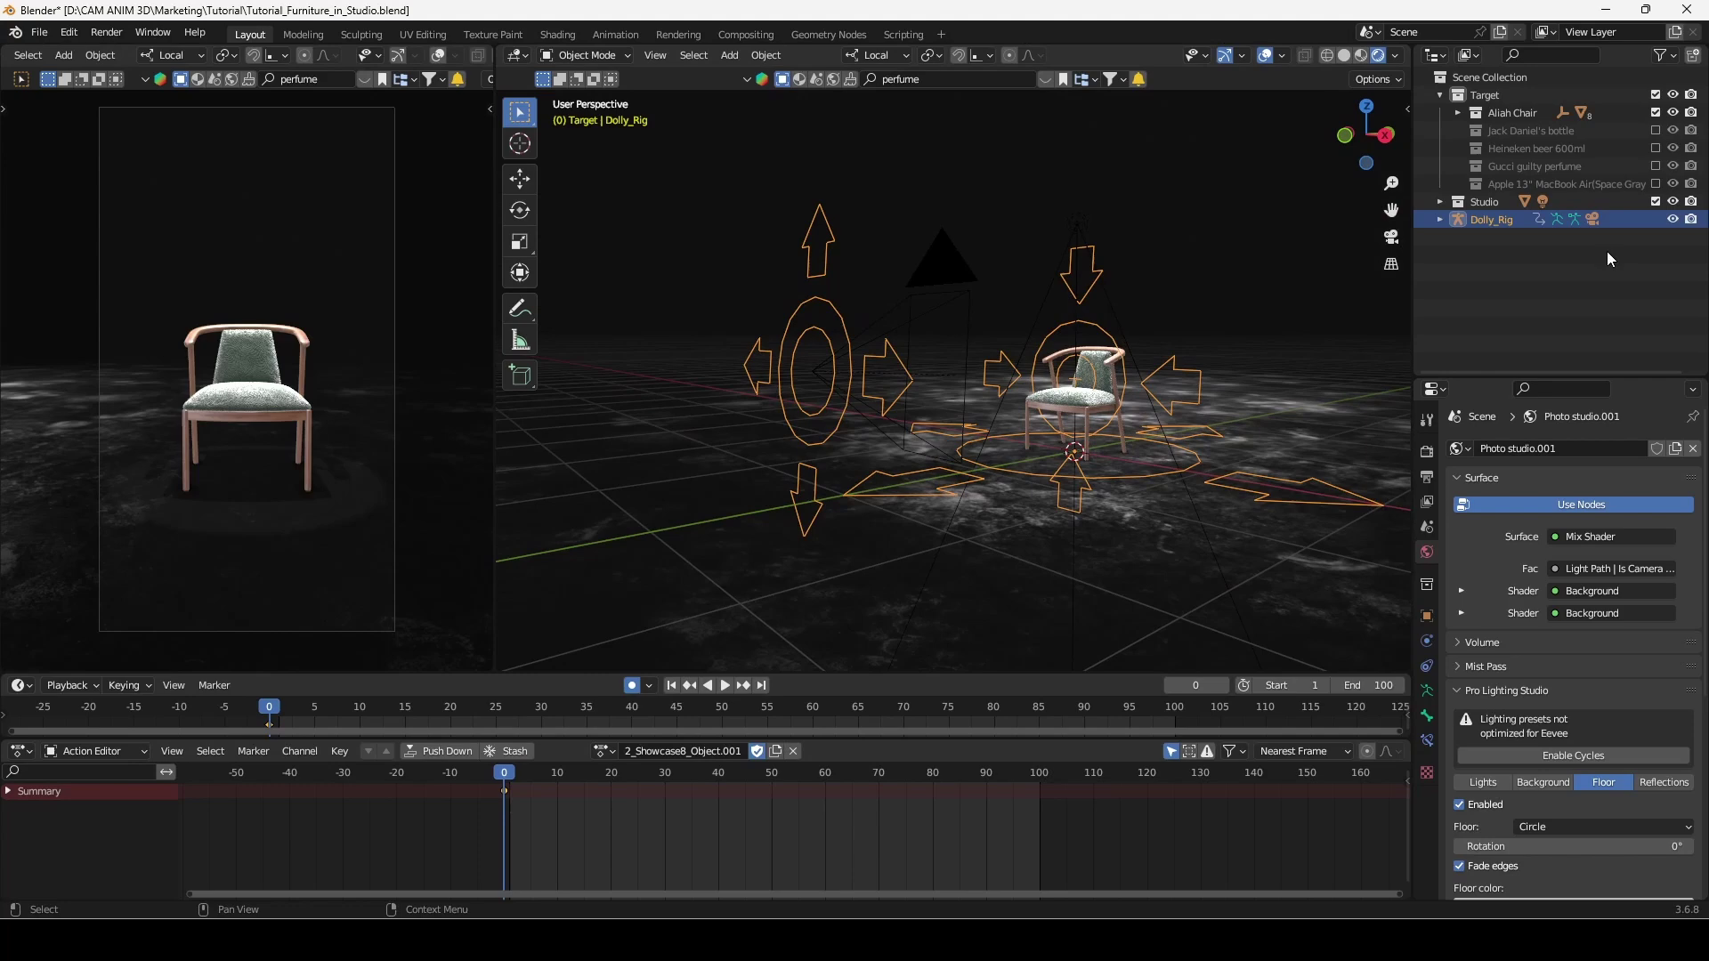
{"action": "left_click", "coordinate": [1655, 113]}
{"action": "left_click", "coordinate": [1655, 183]}
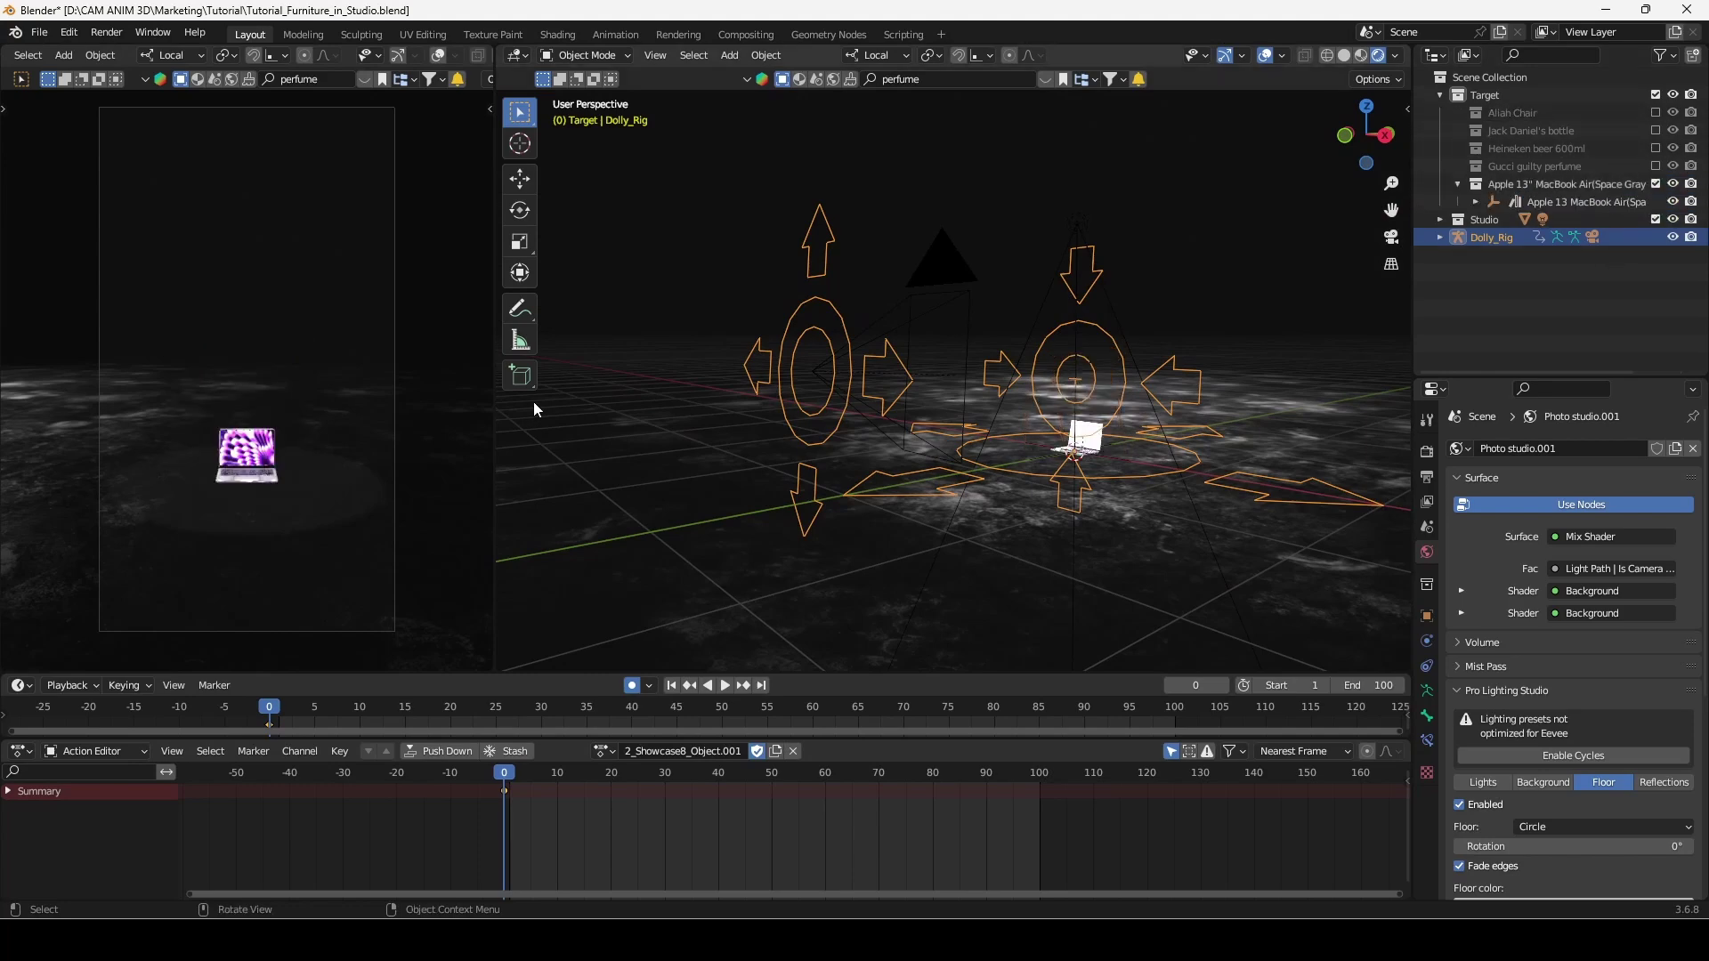
{"action": "middle_click_drag", "start_coordinate": [905, 564], "coordinate": [941, 526]}
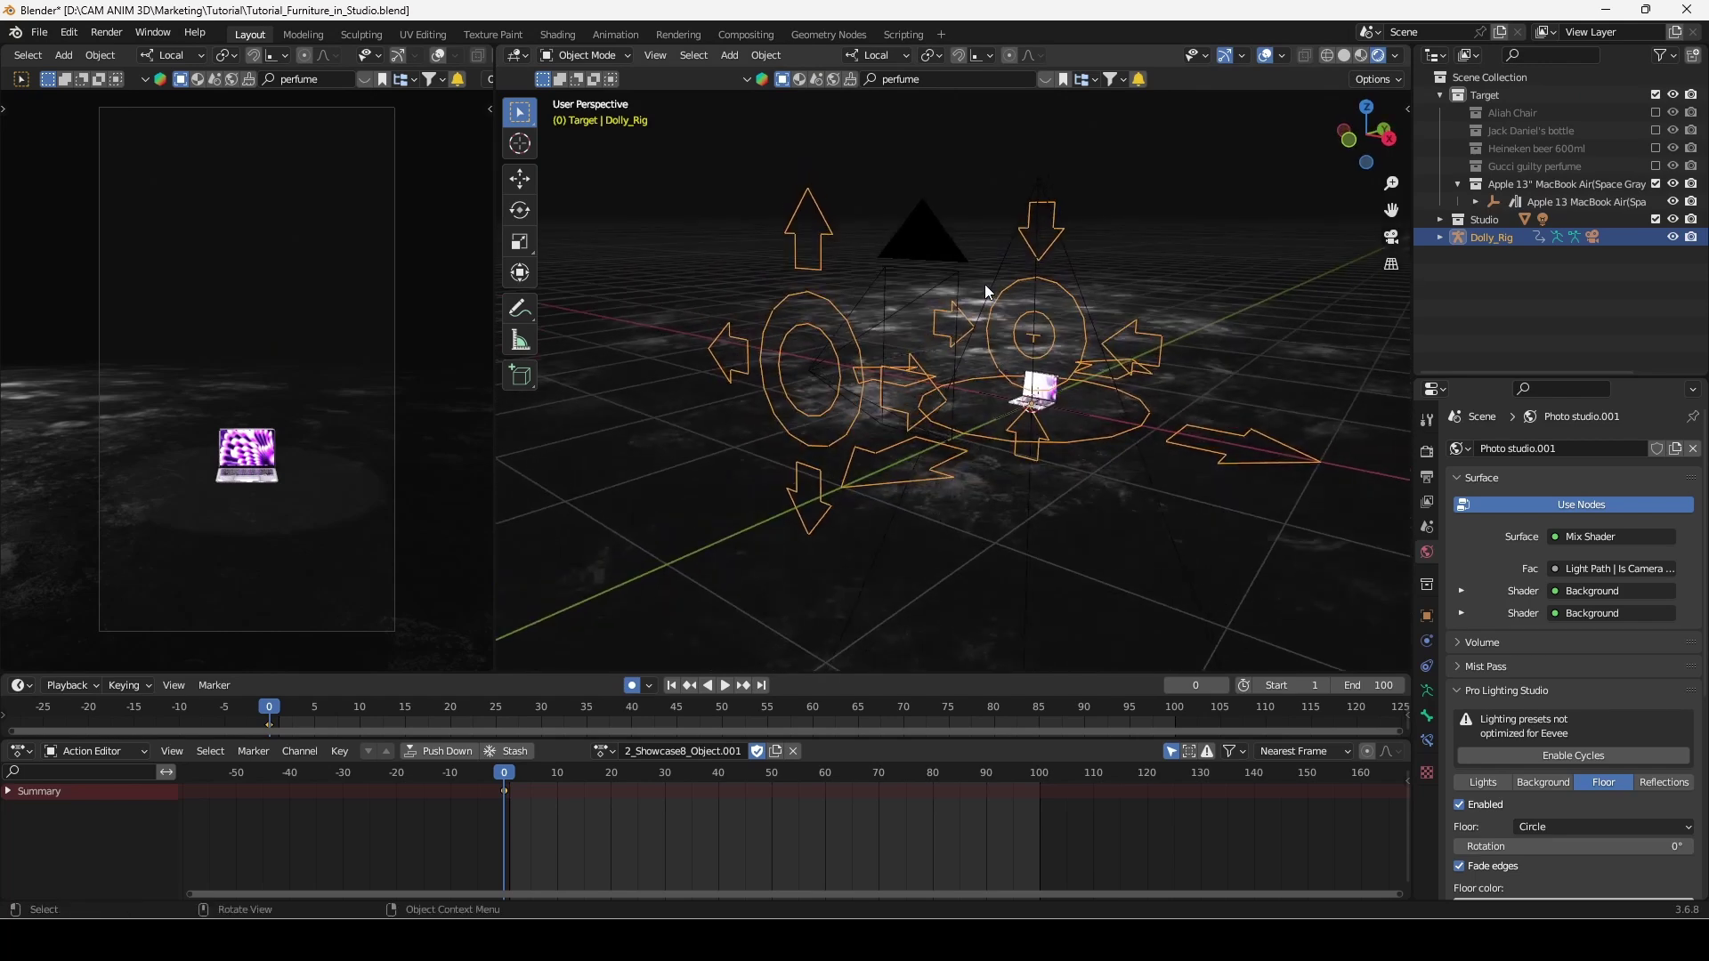
In Pose Mode, duplicate the action as 2_Showcase8_Object.003 and play the move around the laptop
{"action": "key", "text": "ctrl+Tab"}
{"action": "left_click", "coordinate": [986, 372]}
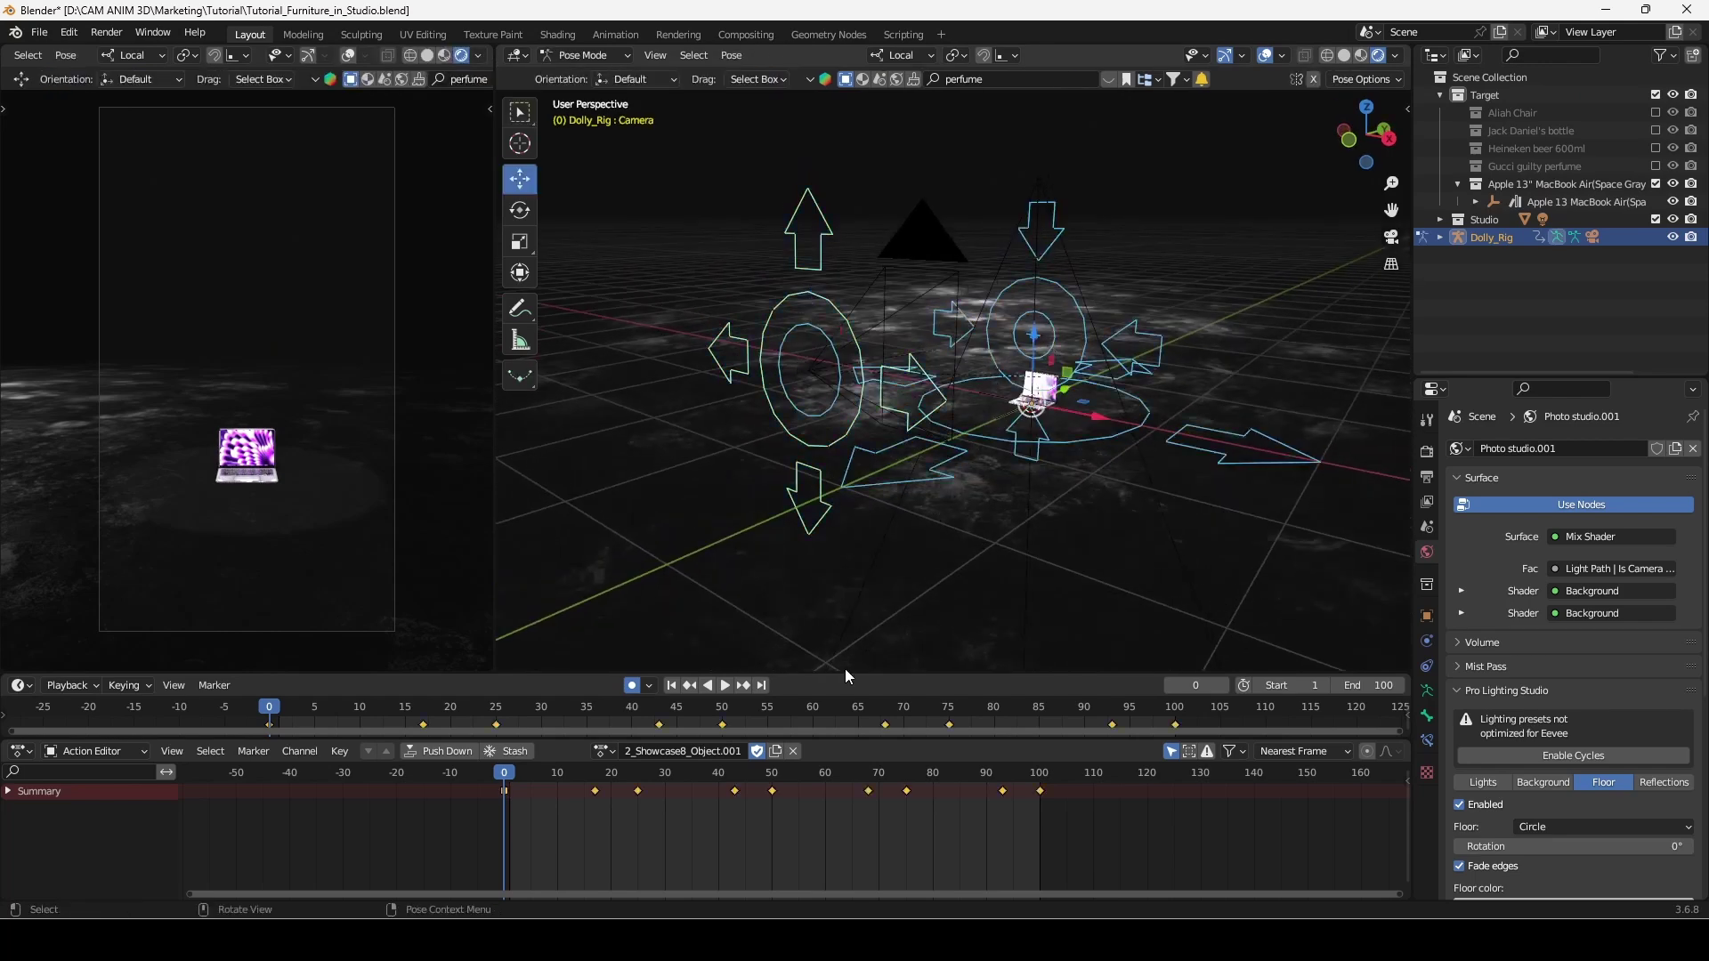
{"action": "left_click", "coordinate": [775, 752]}
{"action": "key", "text": "space"}
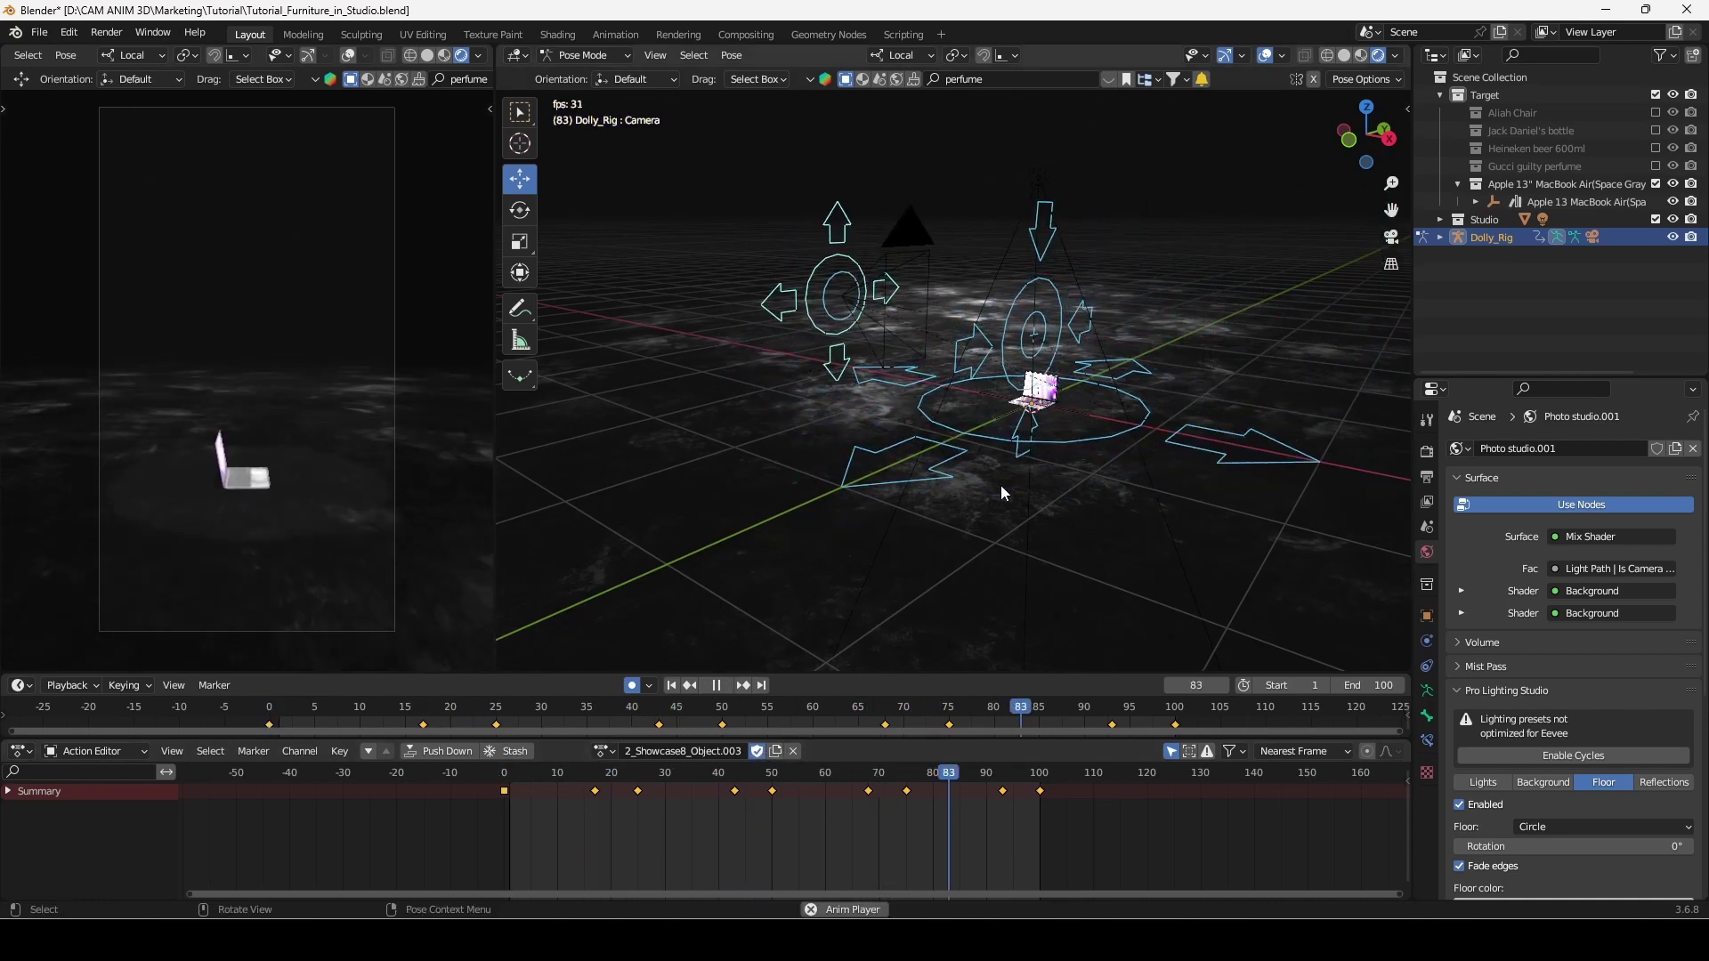
{"action": "key", "text": "space"}
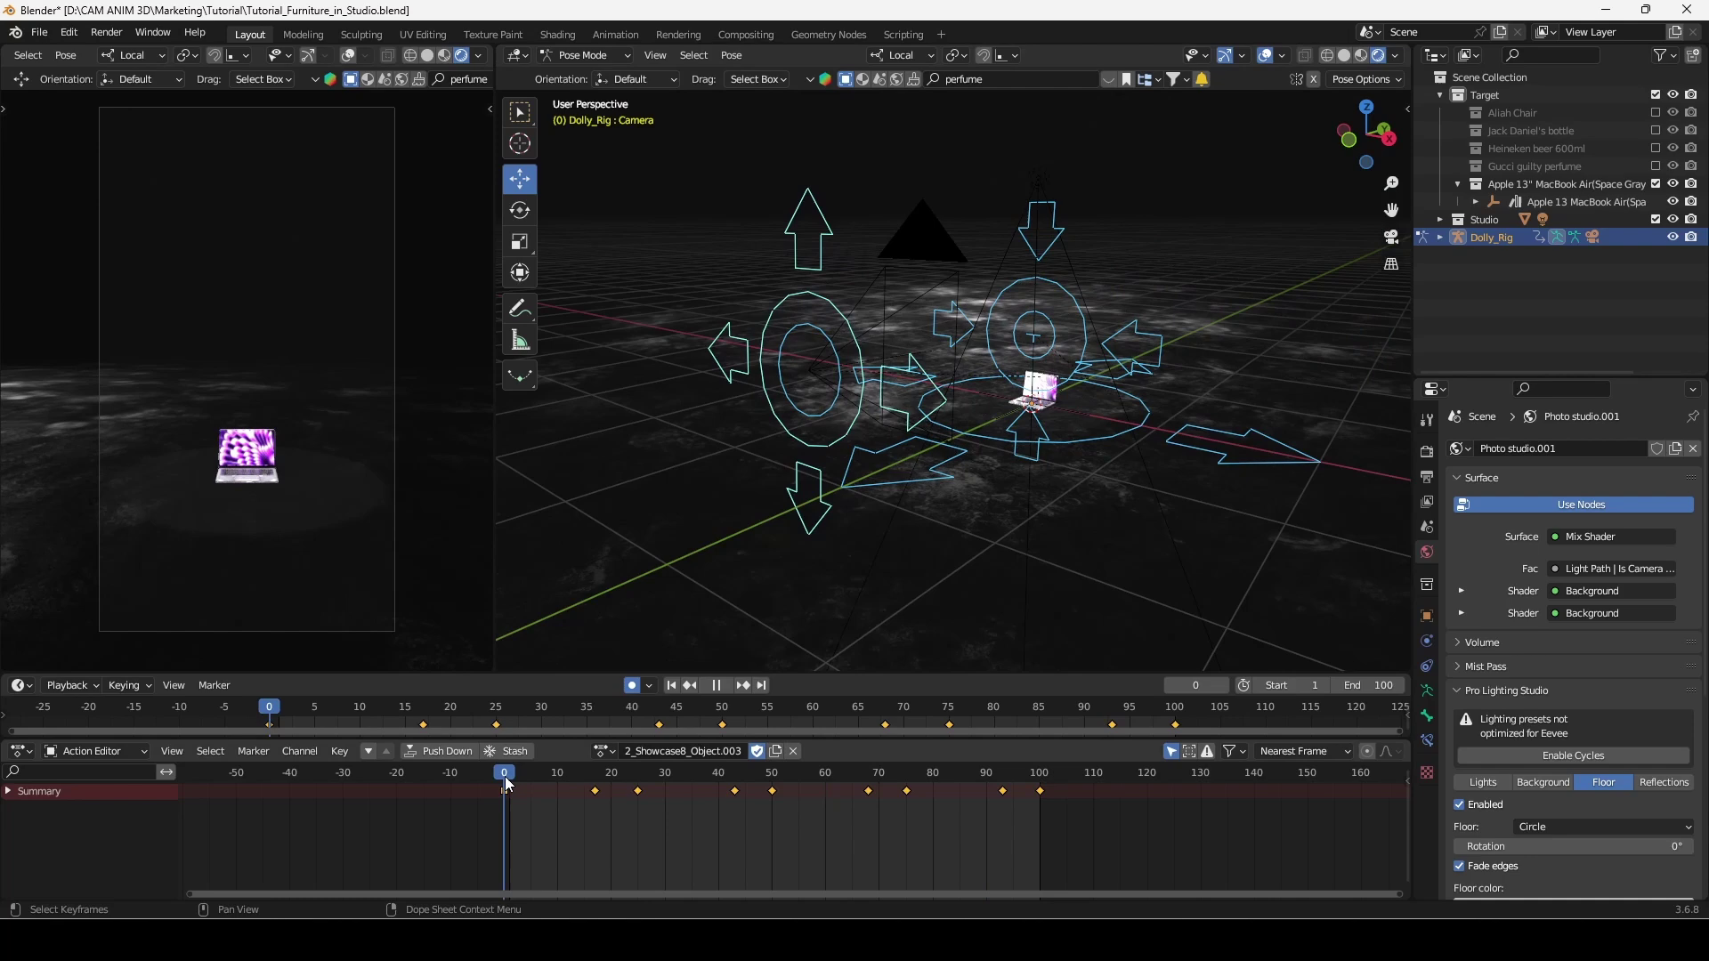
Lower the Aim bone about half a metre onto the laptop
{"action": "left_click", "coordinate": [1037, 331]}
{"action": "scroll", "coordinate": [1036, 331], "scroll_direction": "up", "scroll_amount": 3}
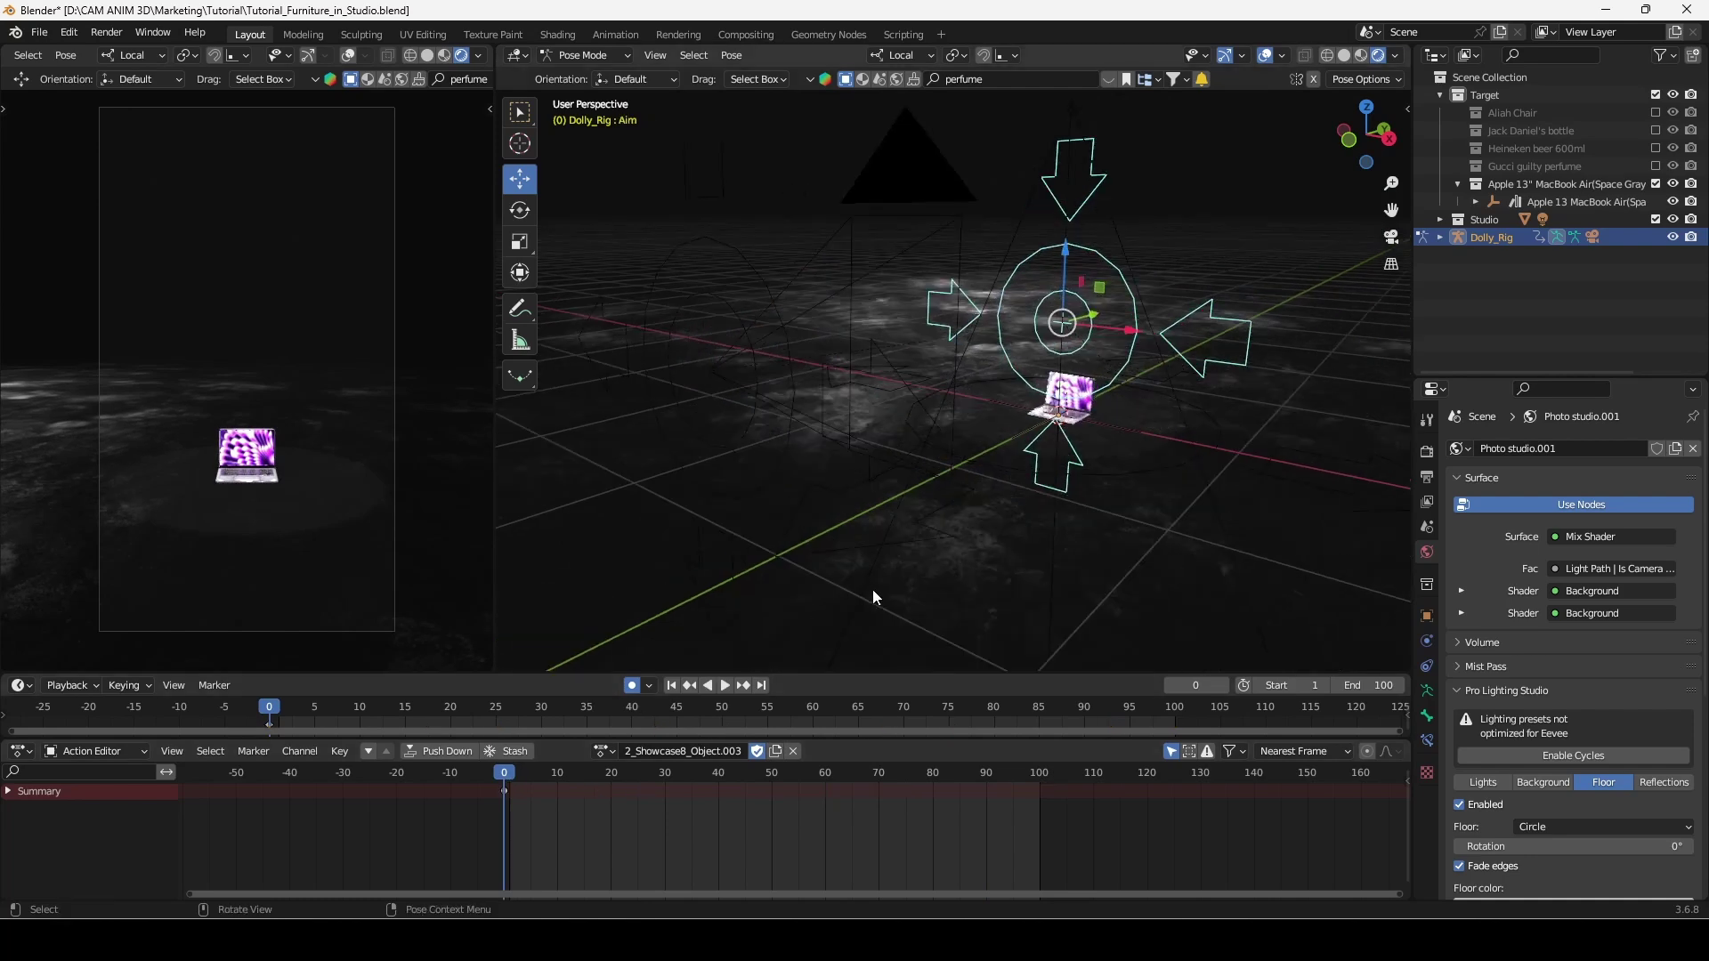
{"action": "middle_click_drag", "start_coordinate": [1038, 413], "coordinate": [942, 402]}
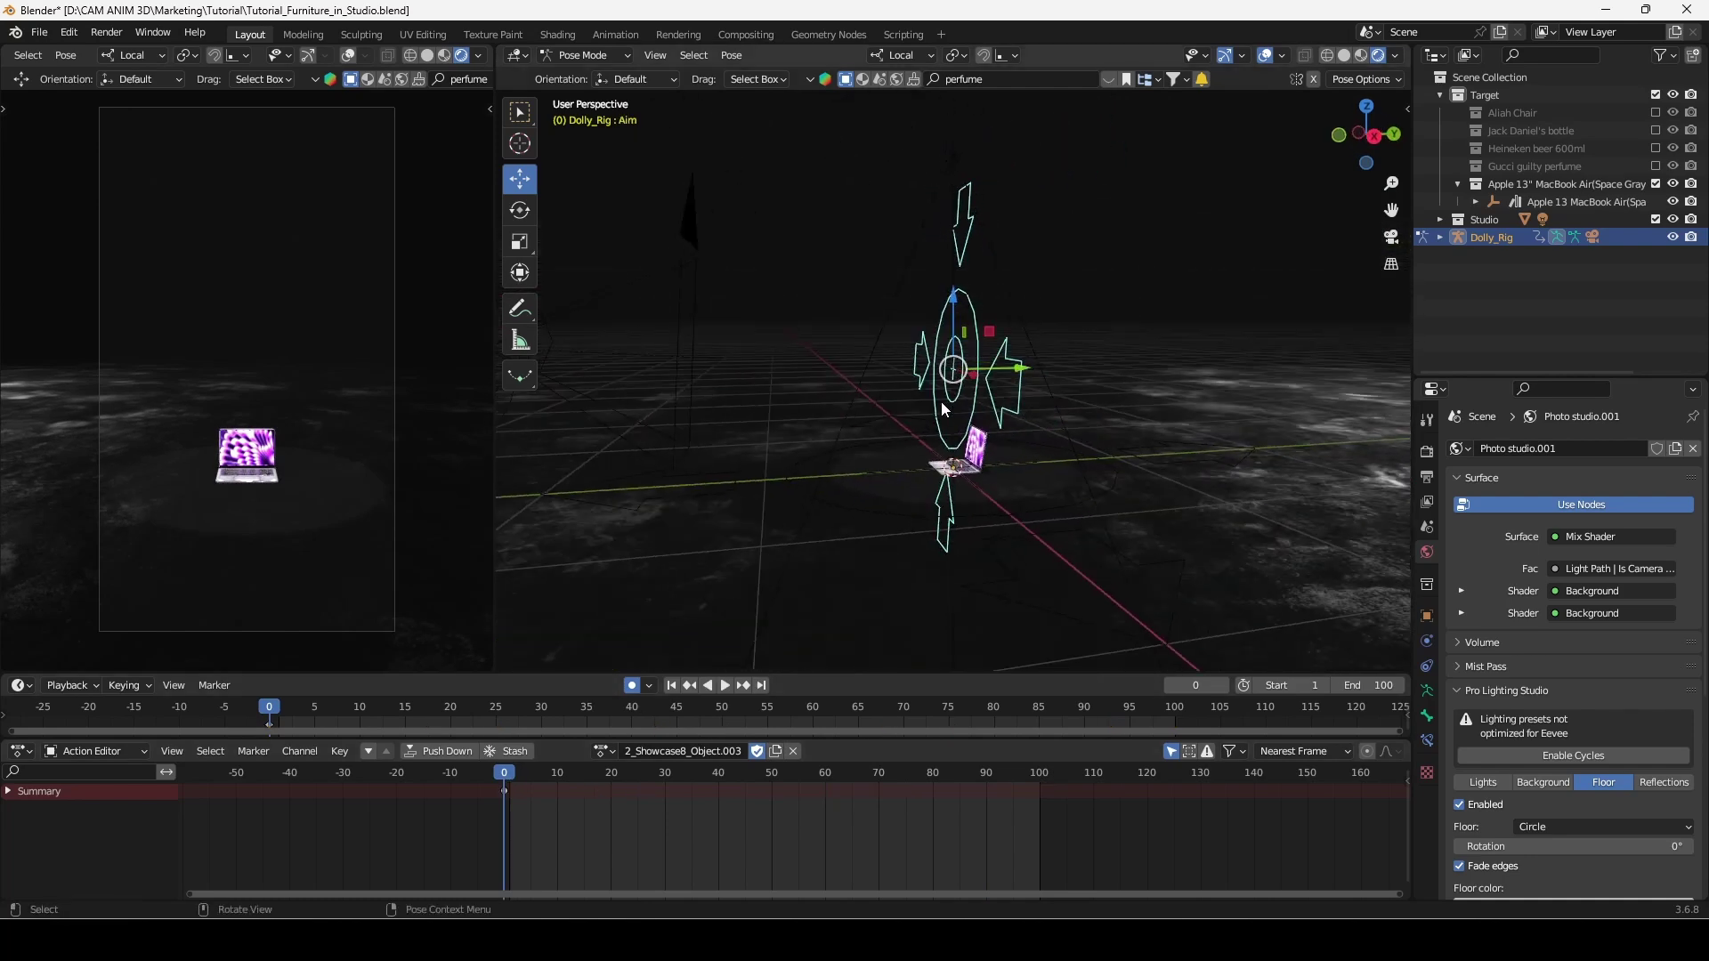
{"action": "left_click_drag", "start_coordinate": [950, 314], "coordinate": [974, 402]}
{"action": "middle_click_drag", "start_coordinate": [973, 403], "coordinate": [777, 492]}
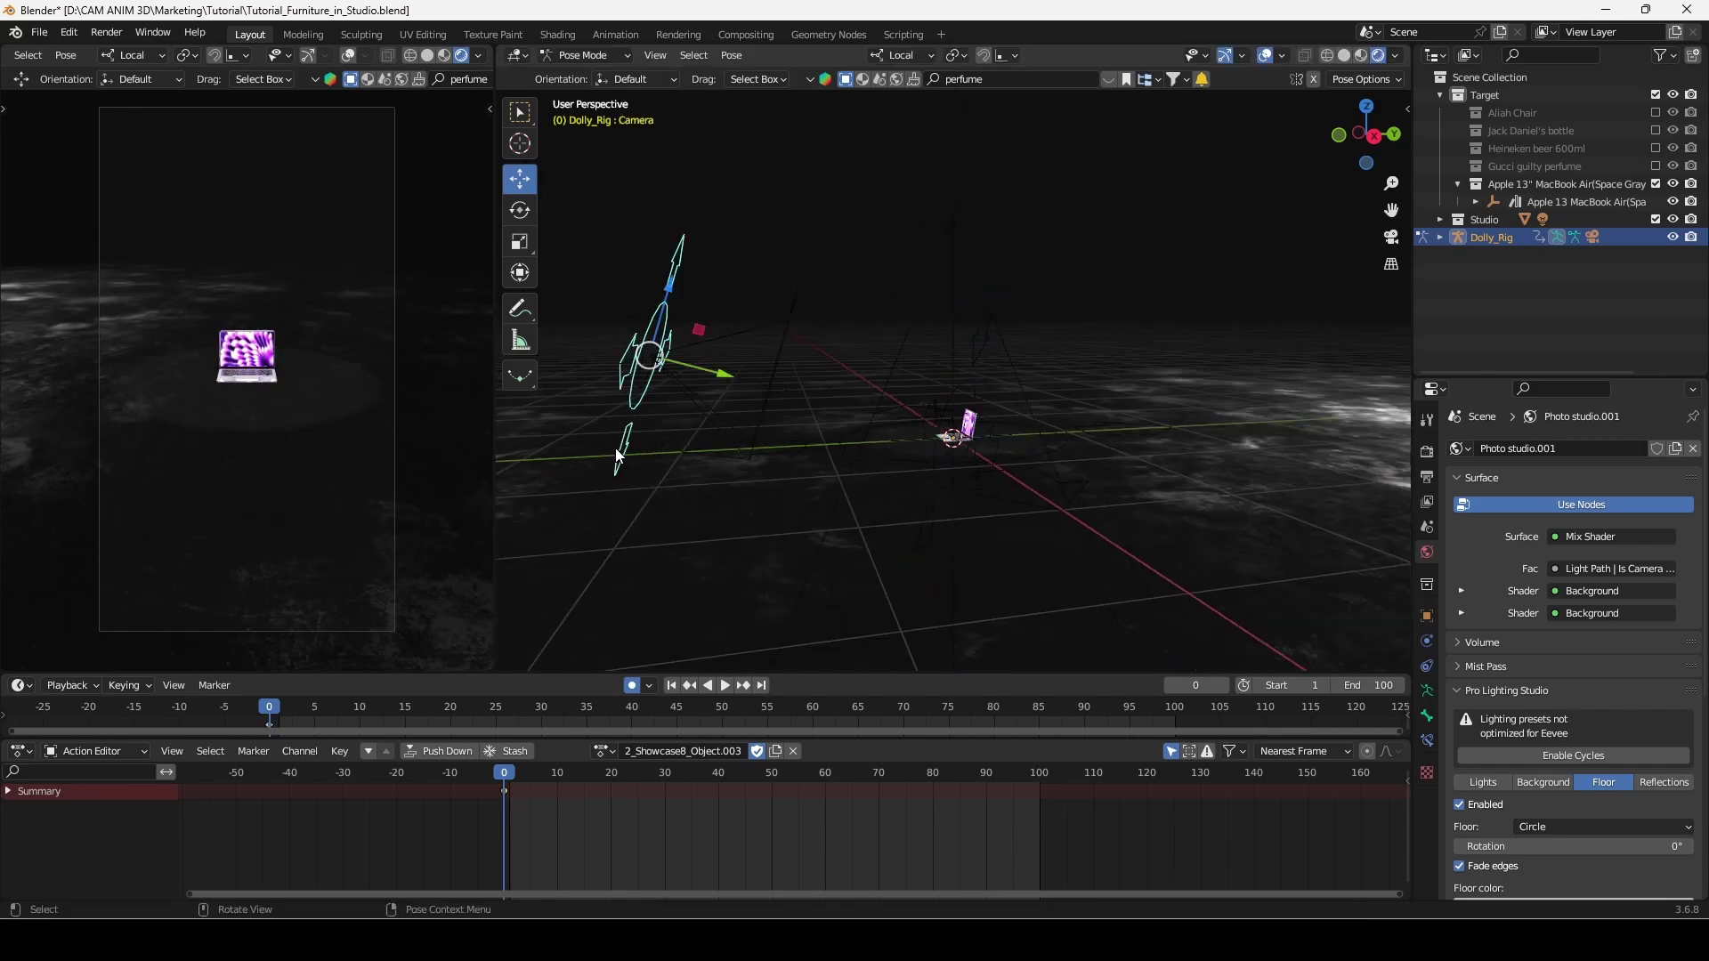
From Right view, move the Camera bone closer to the laptop and play the move
{"action": "key", "text": "KP_3"}
{"action": "key", "text": "g"}
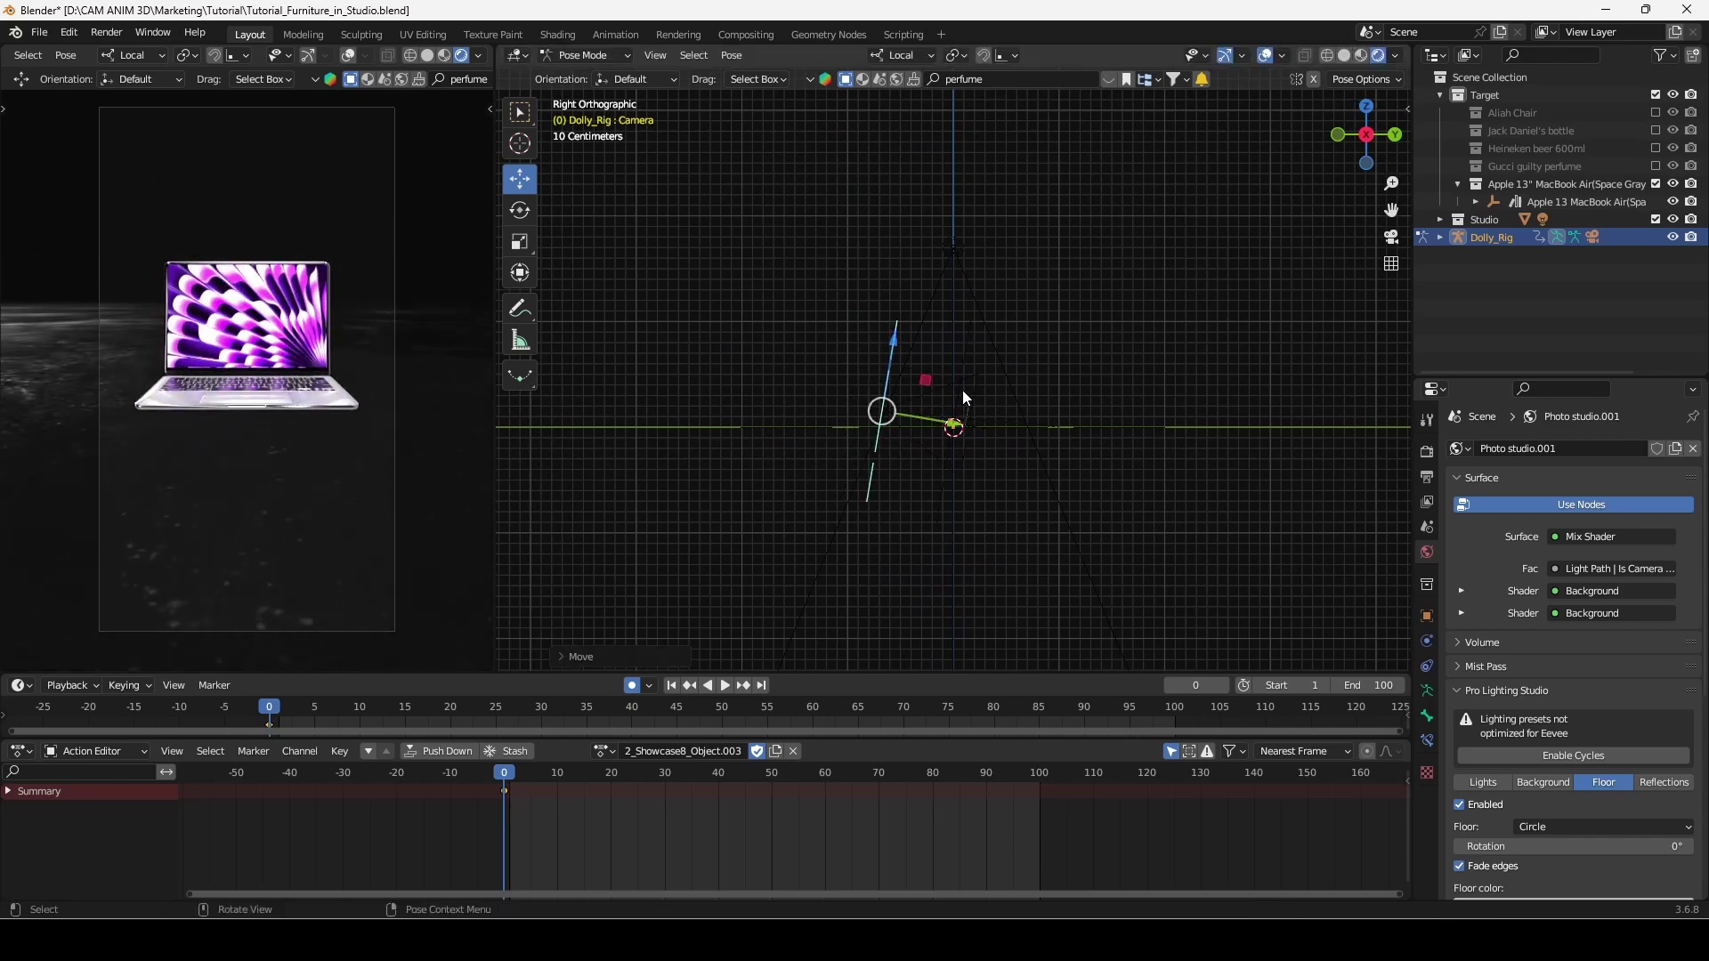
{"action": "key", "text": "space"}
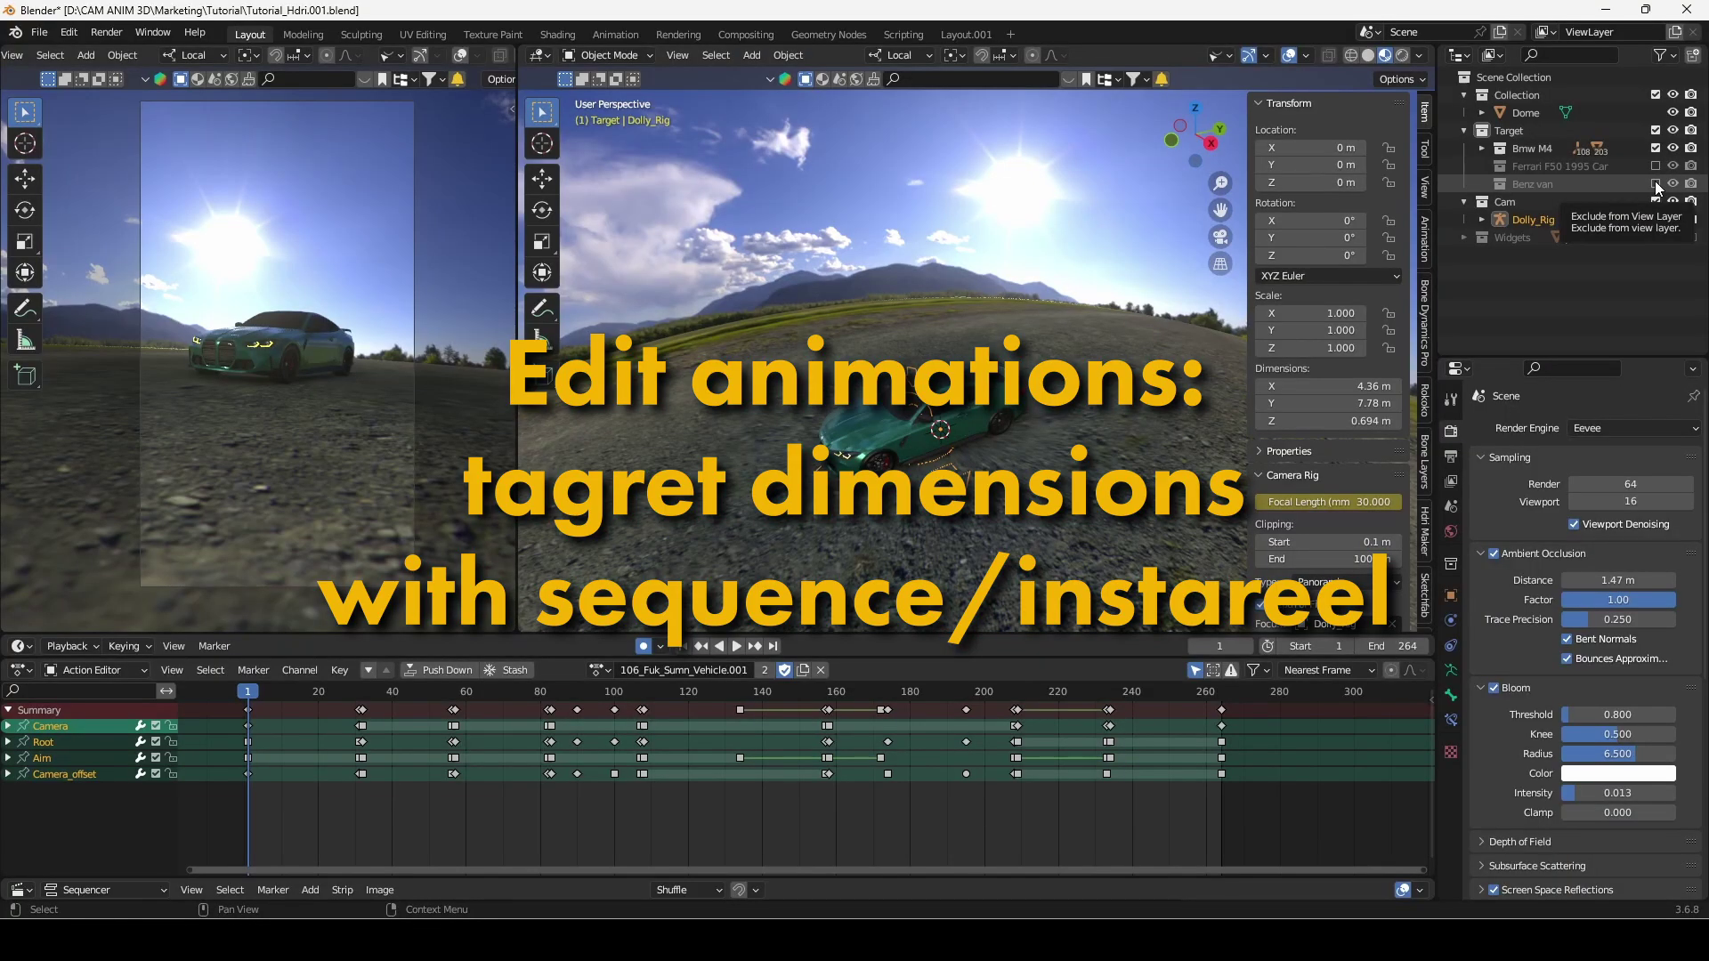
Include the Benz van, enter Pose Mode and play the camera move around it
{"action": "left_click", "coordinate": [1654, 183]}
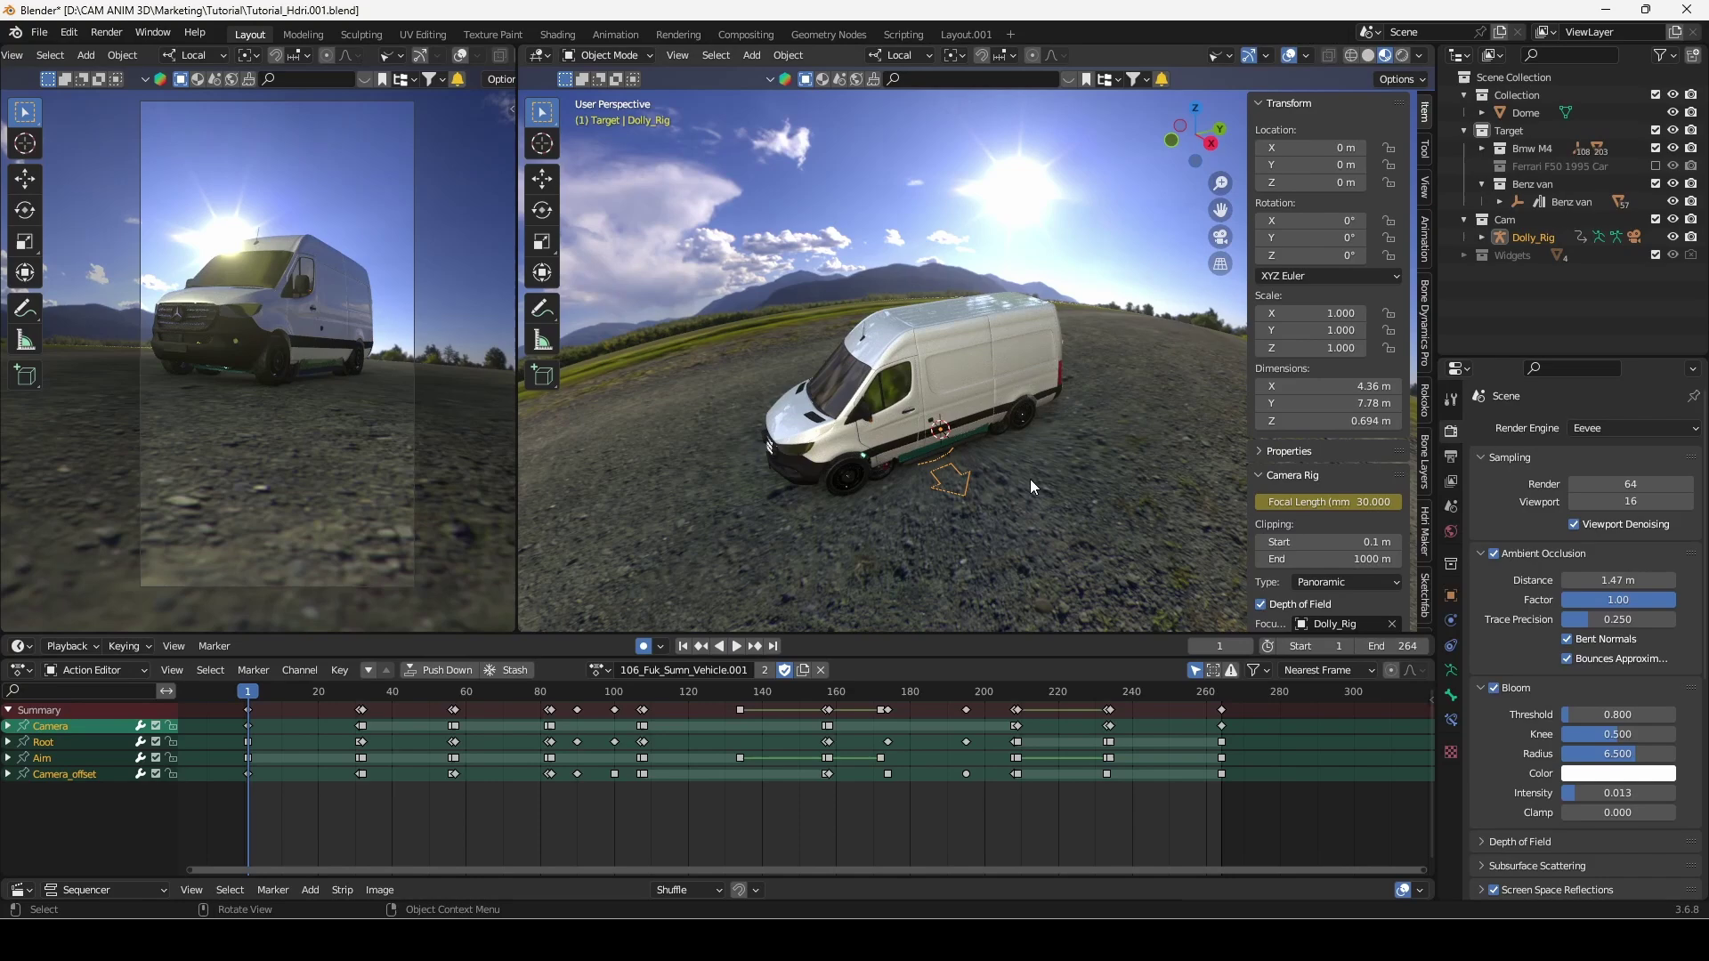
{"action": "middle_click_drag", "start_coordinate": [1030, 481], "coordinate": [1031, 431]}
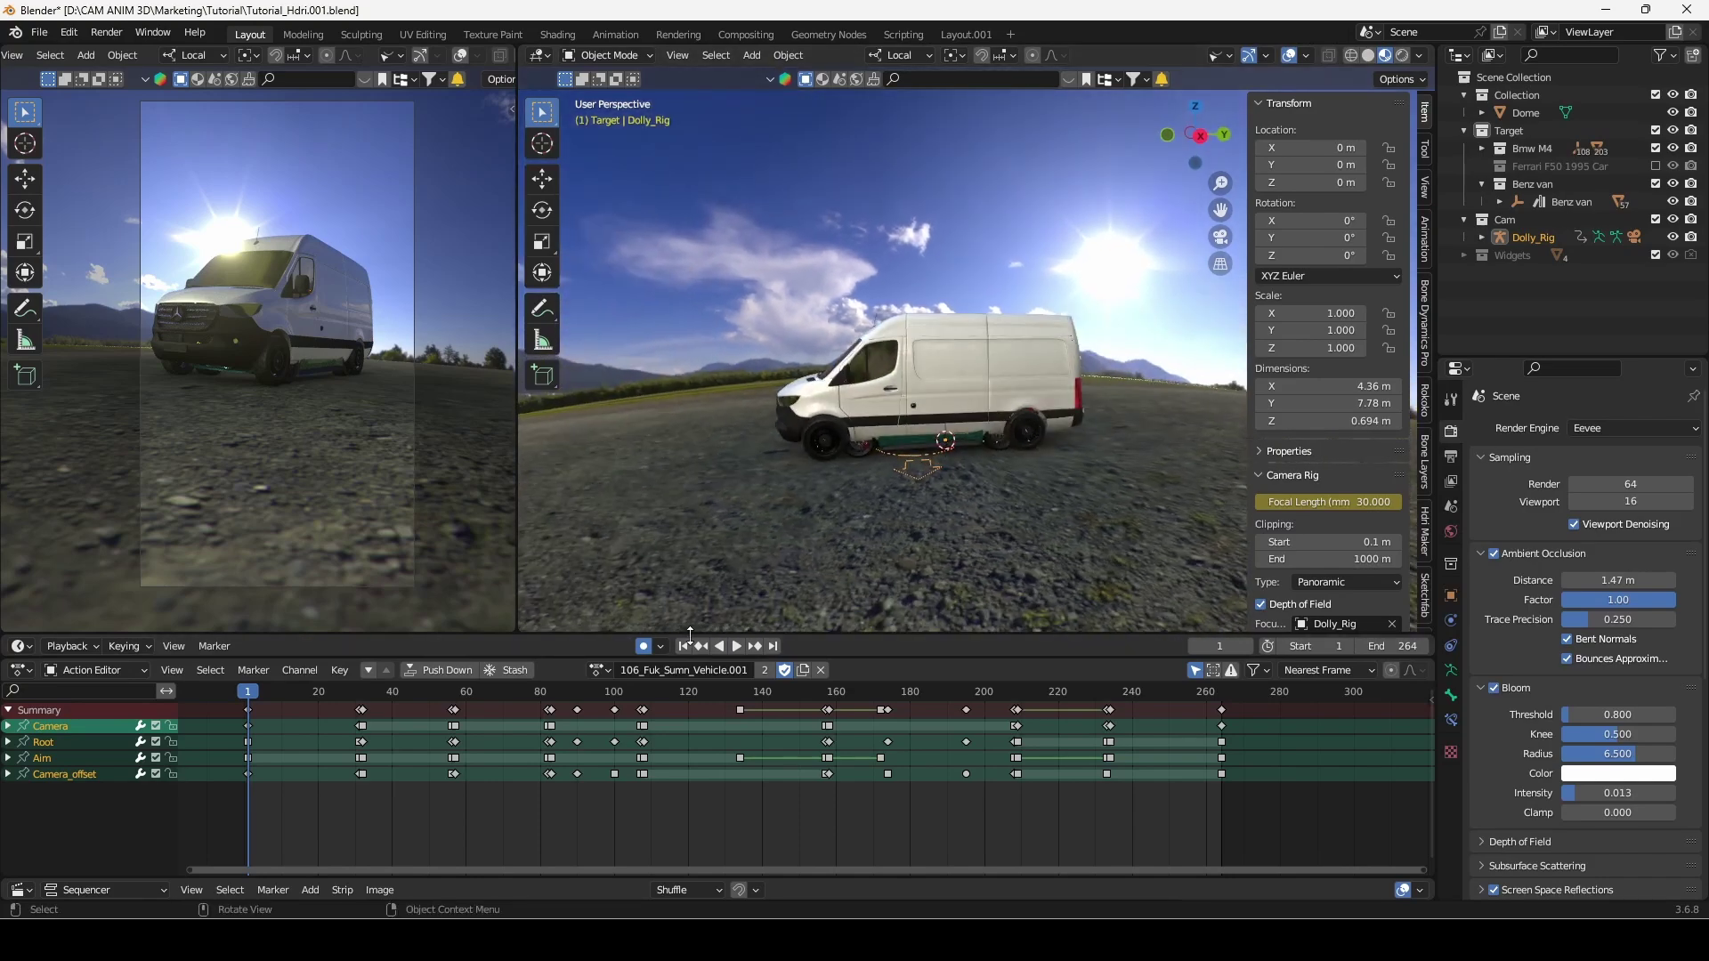
{"action": "middle_click_drag", "start_coordinate": [691, 623], "coordinate": [798, 498]}
{"action": "key", "text": "ctrl+Tab"}
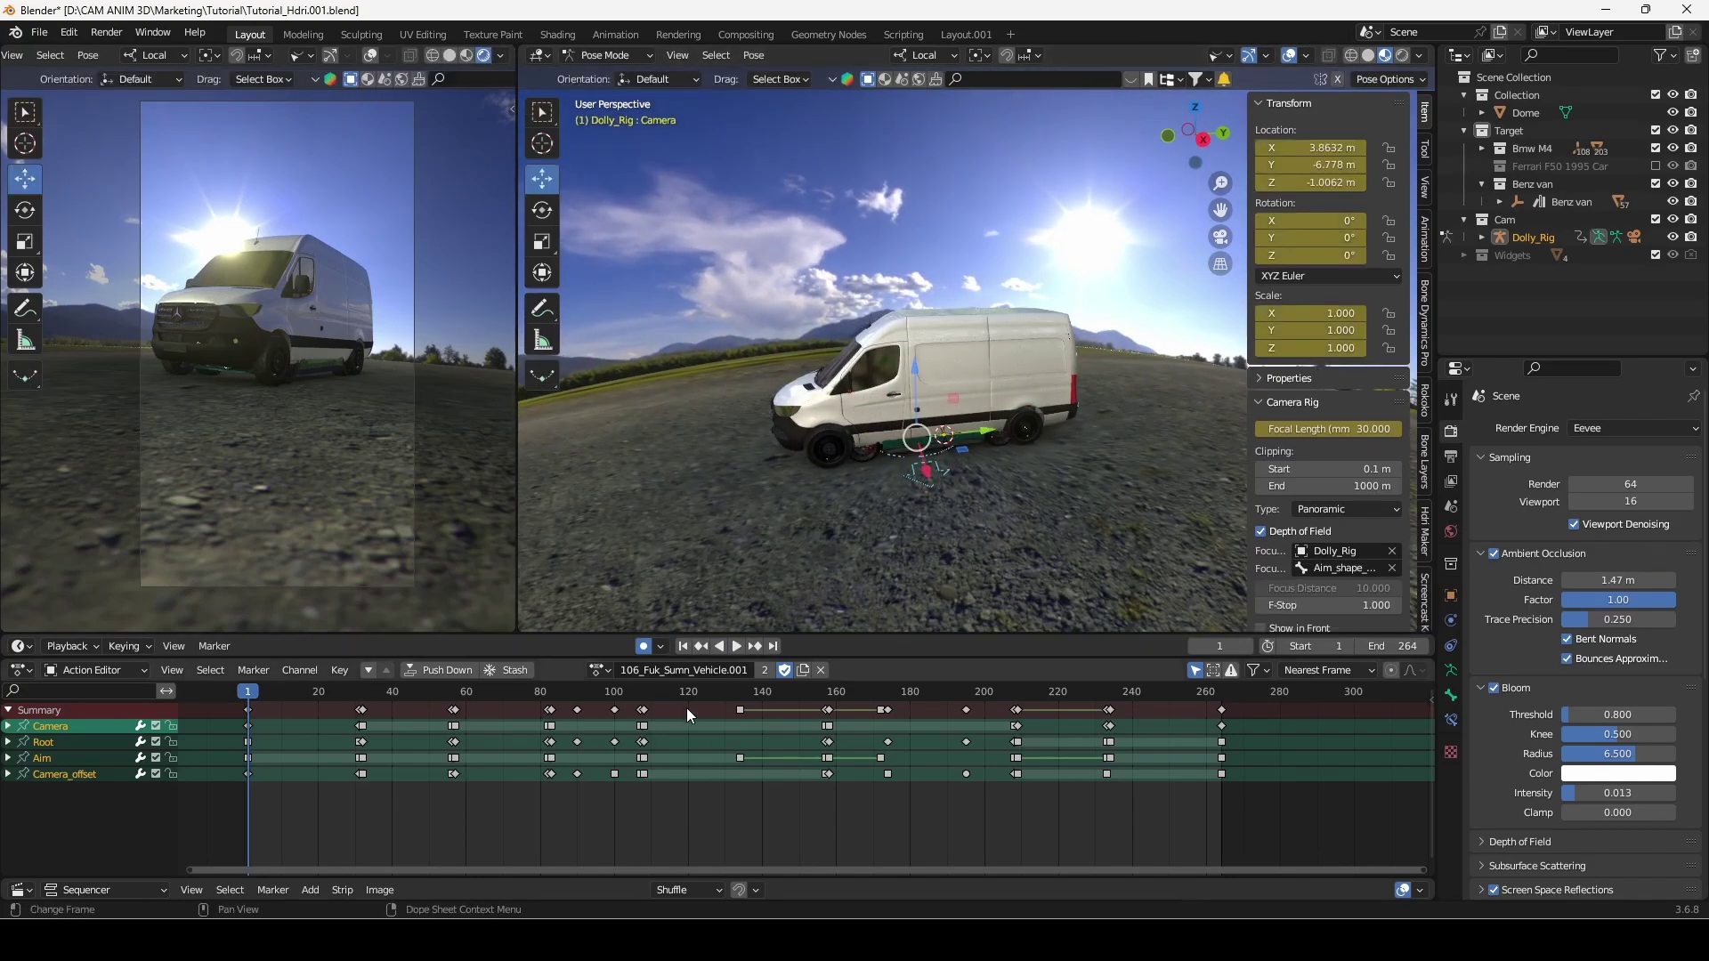
{"action": "scroll", "coordinate": [1337, 487], "scroll_direction": "down", "scroll_amount": 3}
{"action": "key", "text": "space"}
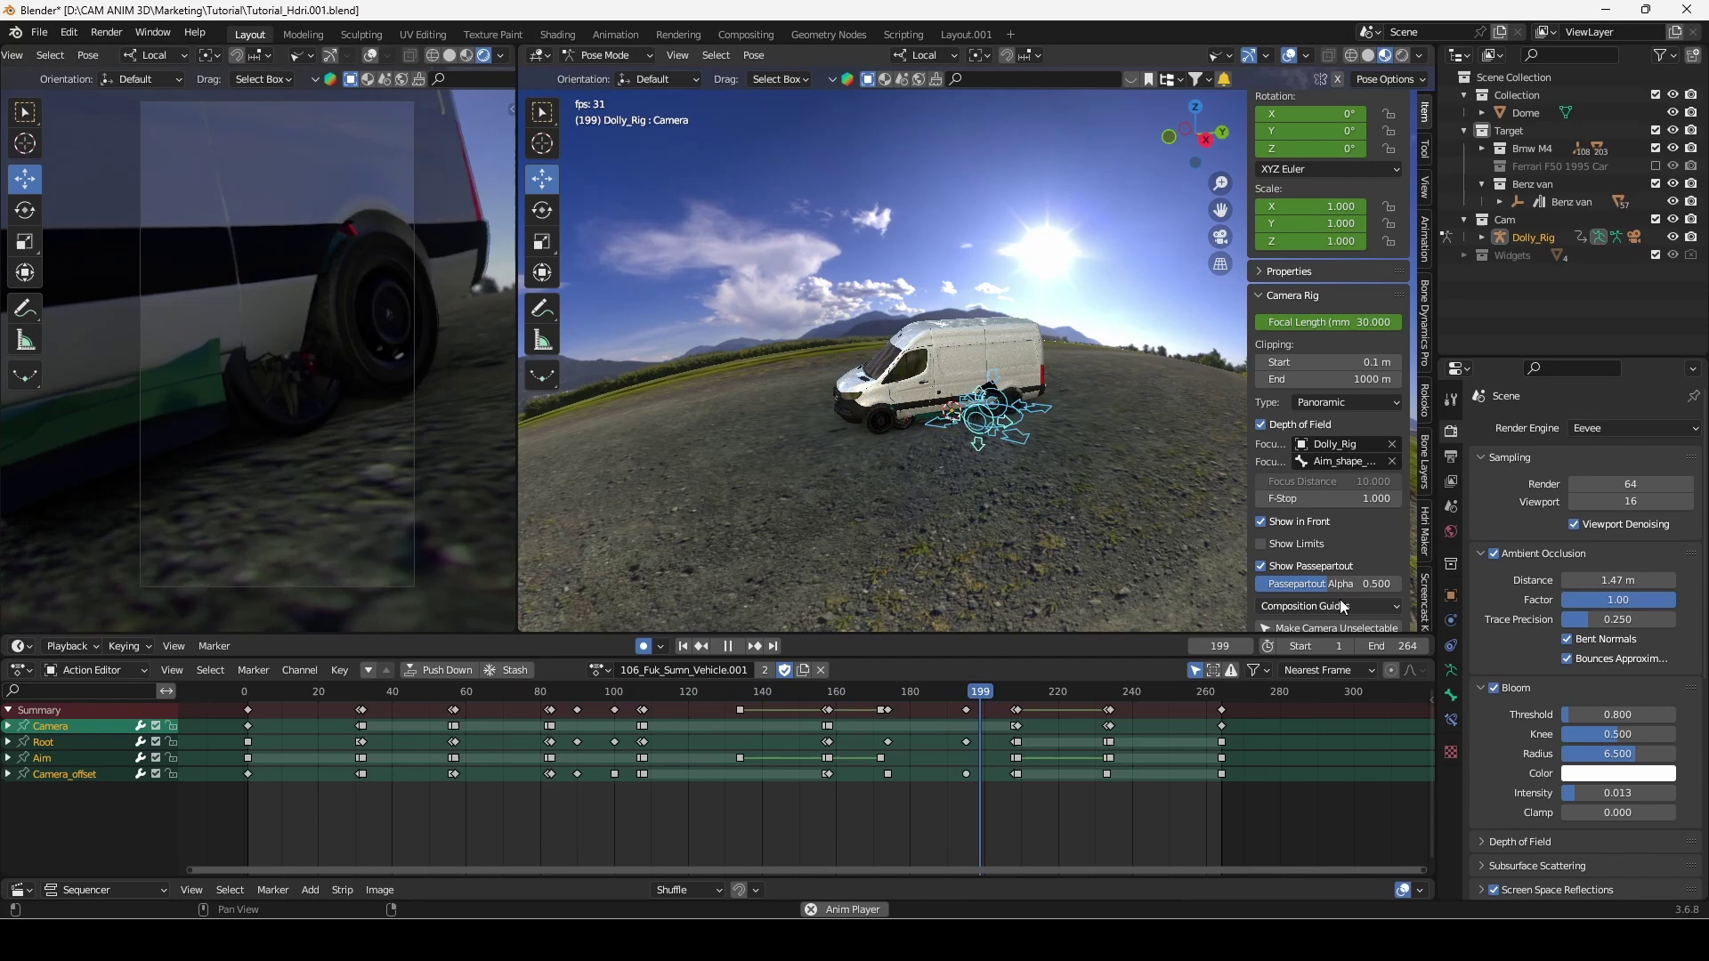
Disable the camera's Depth of Field and keep a fake-user action copy 106_Fuk_Sumn_Vehicle.002
{"action": "left_click", "coordinate": [1260, 425]}
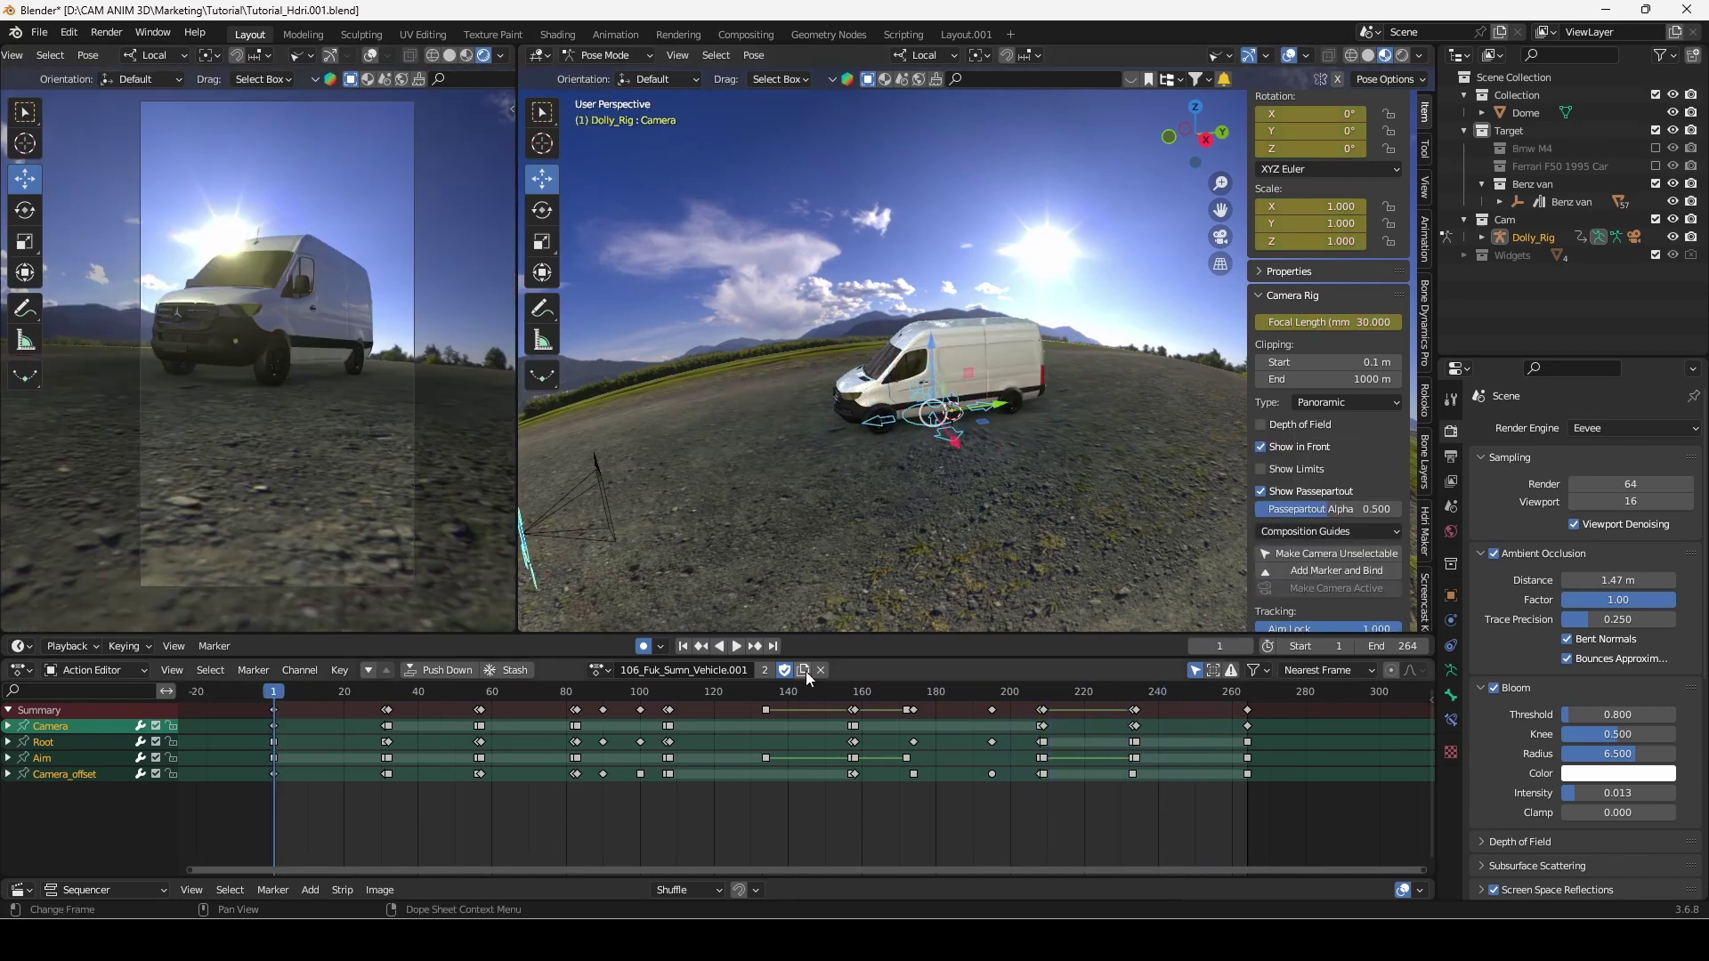
{"action": "left_click", "coordinate": [774, 670]}
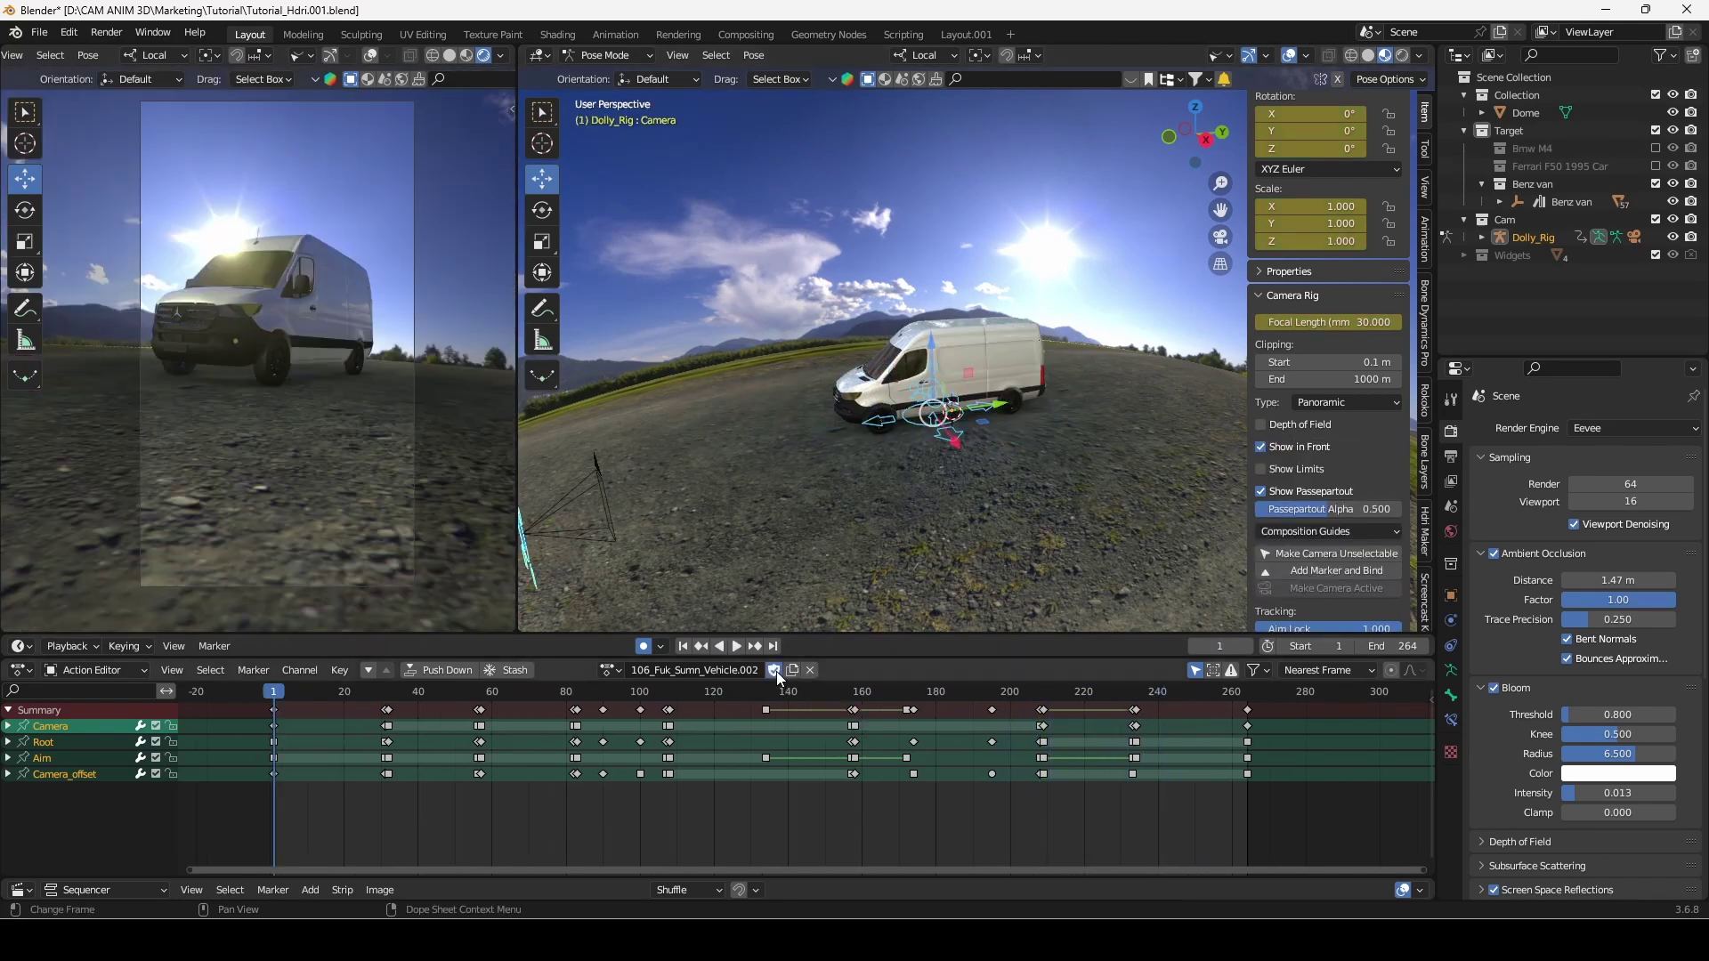
{"action": "middle_click_drag", "start_coordinate": [819, 552], "coordinate": [846, 418]}
{"action": "scroll", "coordinate": [435, 720], "scroll_direction": "left", "scroll_amount": 1, "text": "ctrl"}
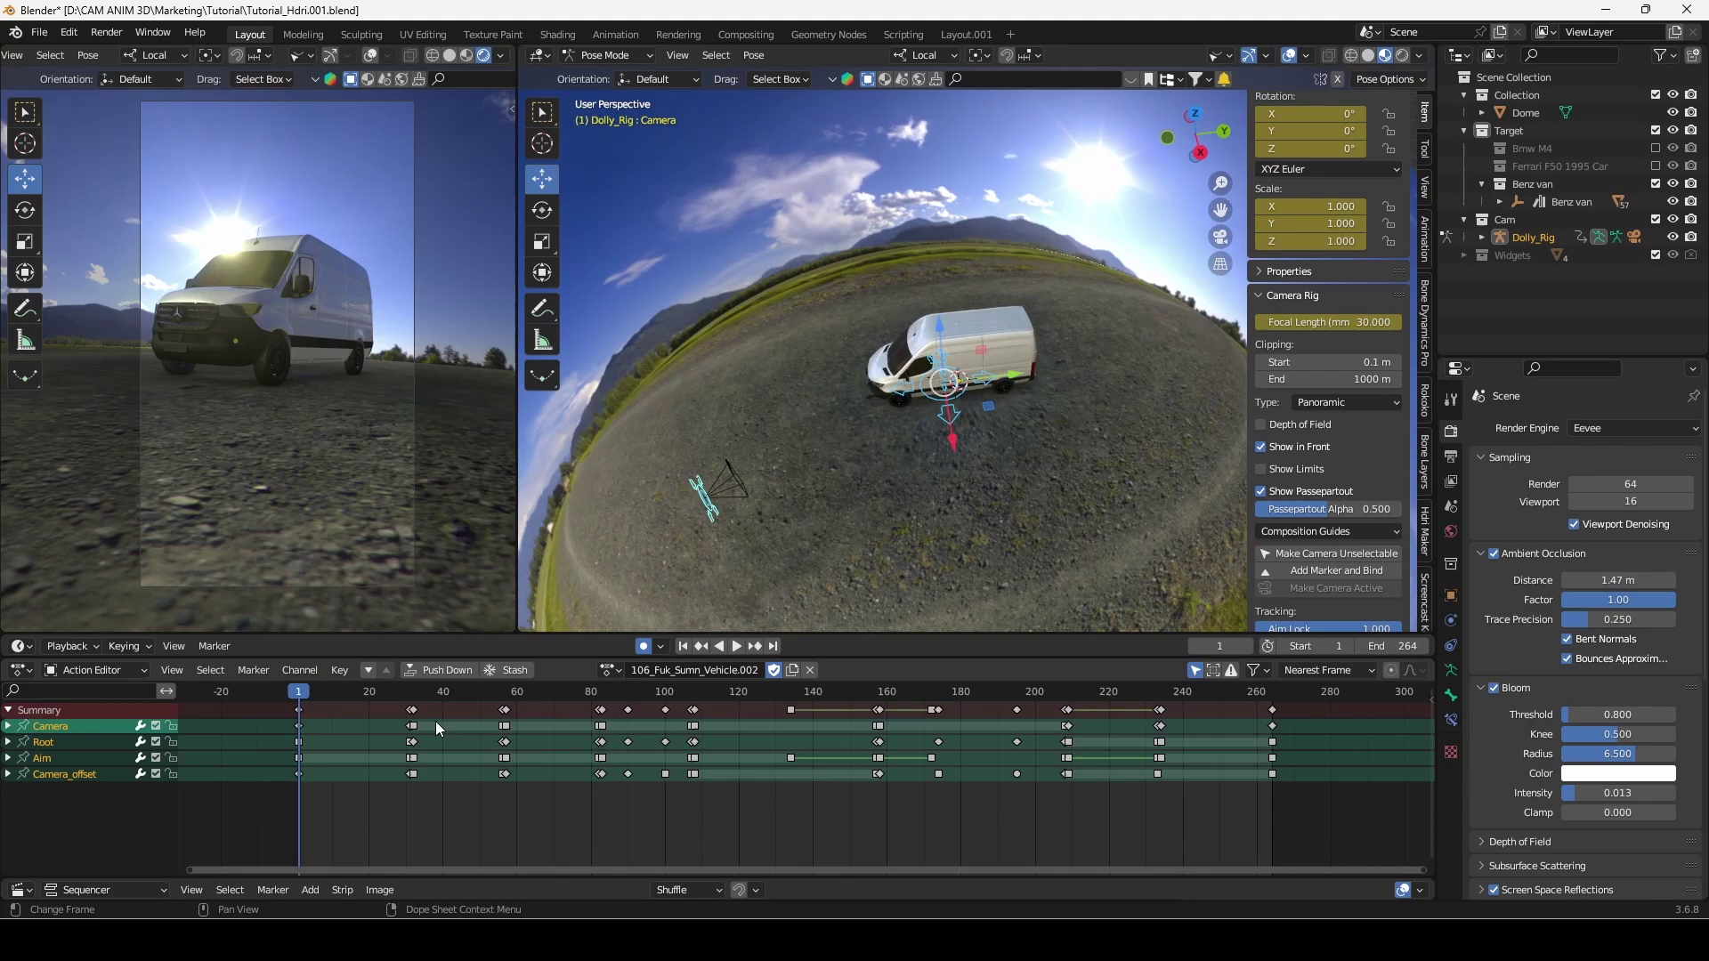
{"action": "left_click_drag", "start_coordinate": [269, 701], "coordinate": [315, 697]}
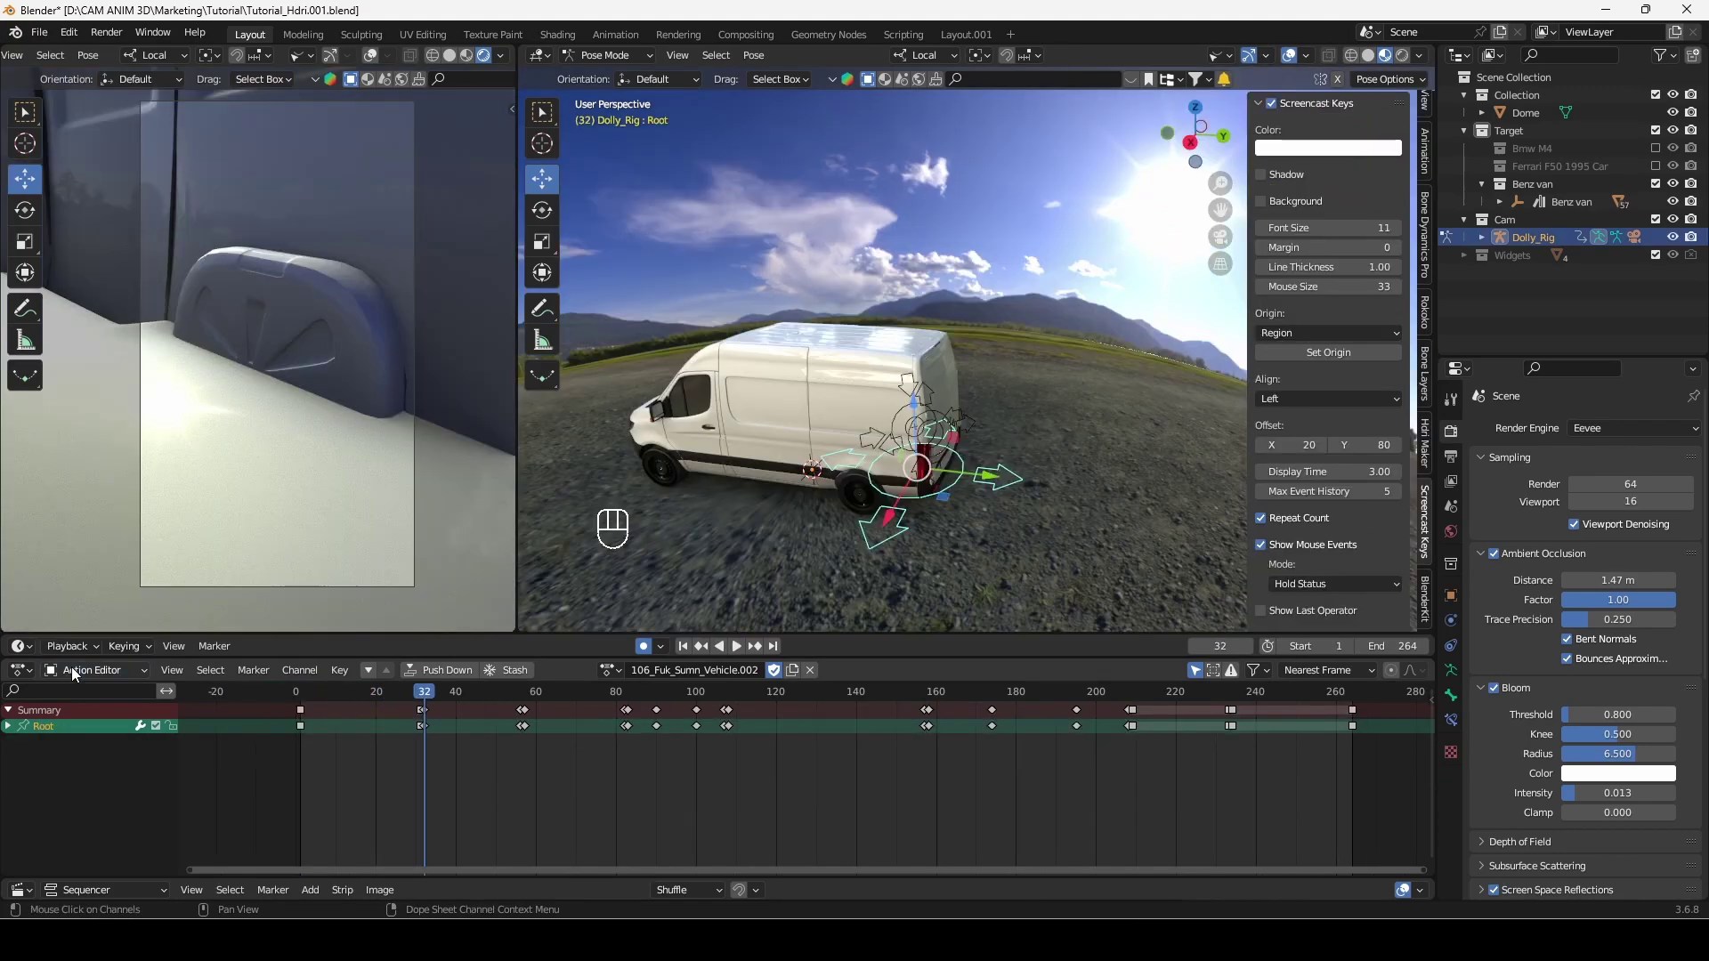
Switch the bottom editor to the Graph Editor showing the rig's animation curves
{"action": "left_click", "coordinate": [22, 670]}
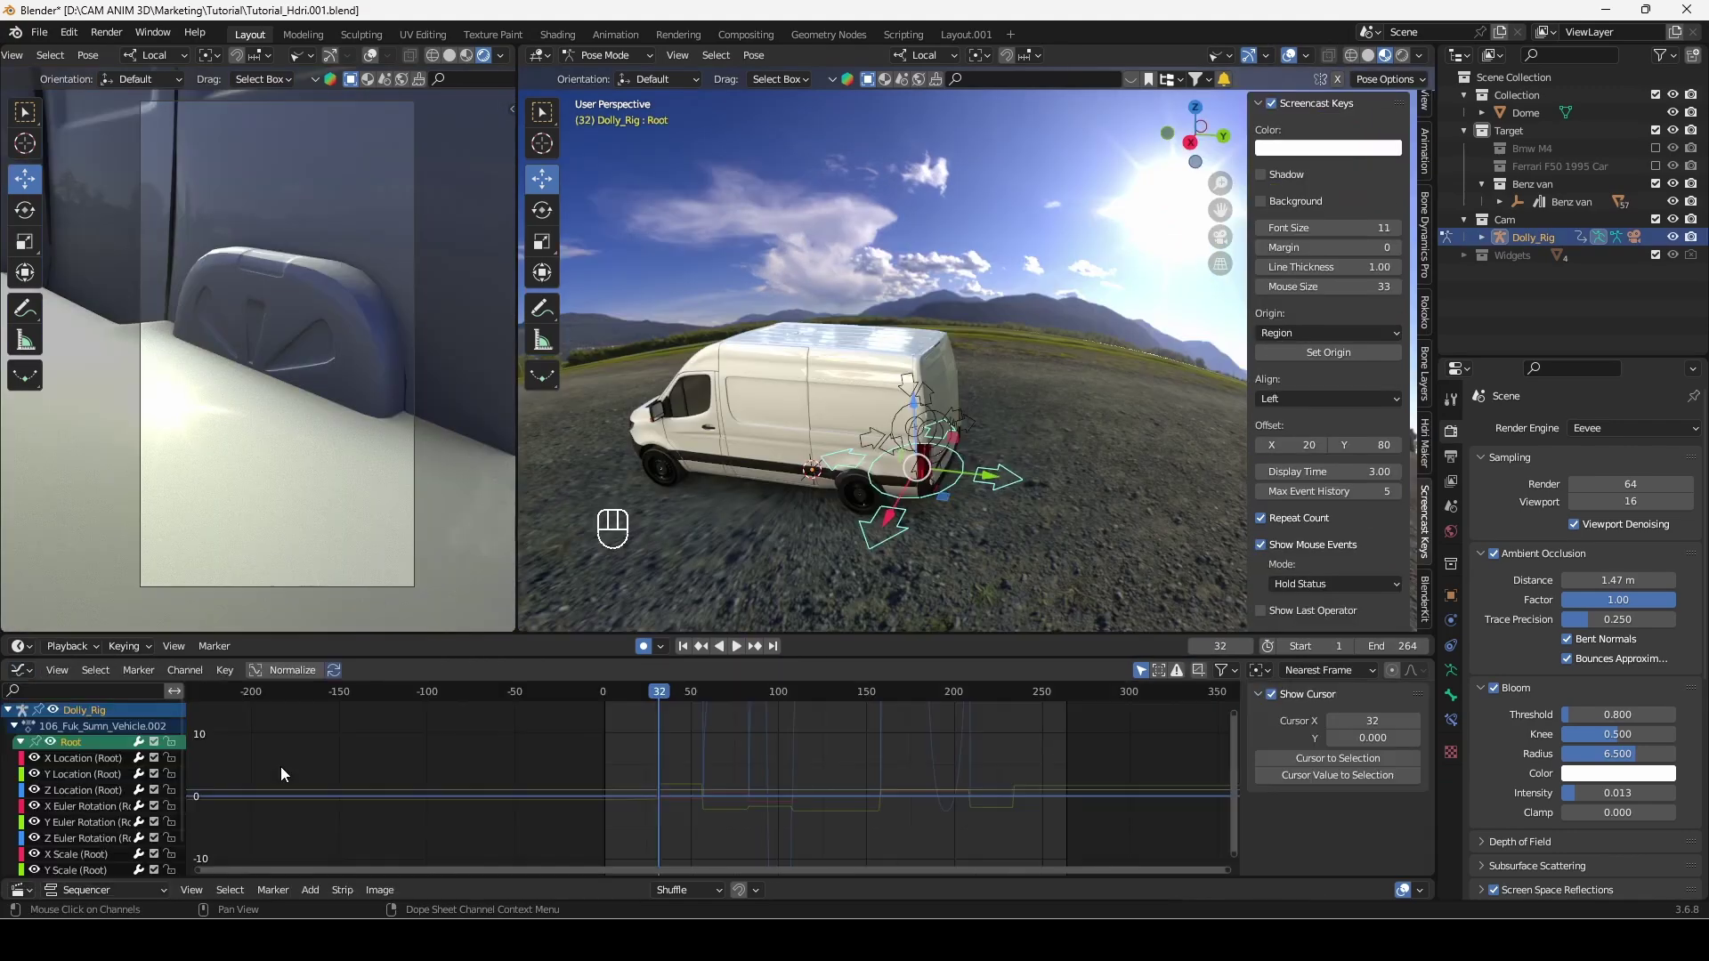
{"action": "left_click", "coordinate": [280, 767]}
{"action": "key", "text": "ctrl+Tab"}
{"action": "key", "text": "ctrl+Tab"}
{"action": "key", "text": "ctrl+Tab"}
{"action": "key", "text": "ctrl+Tab"}
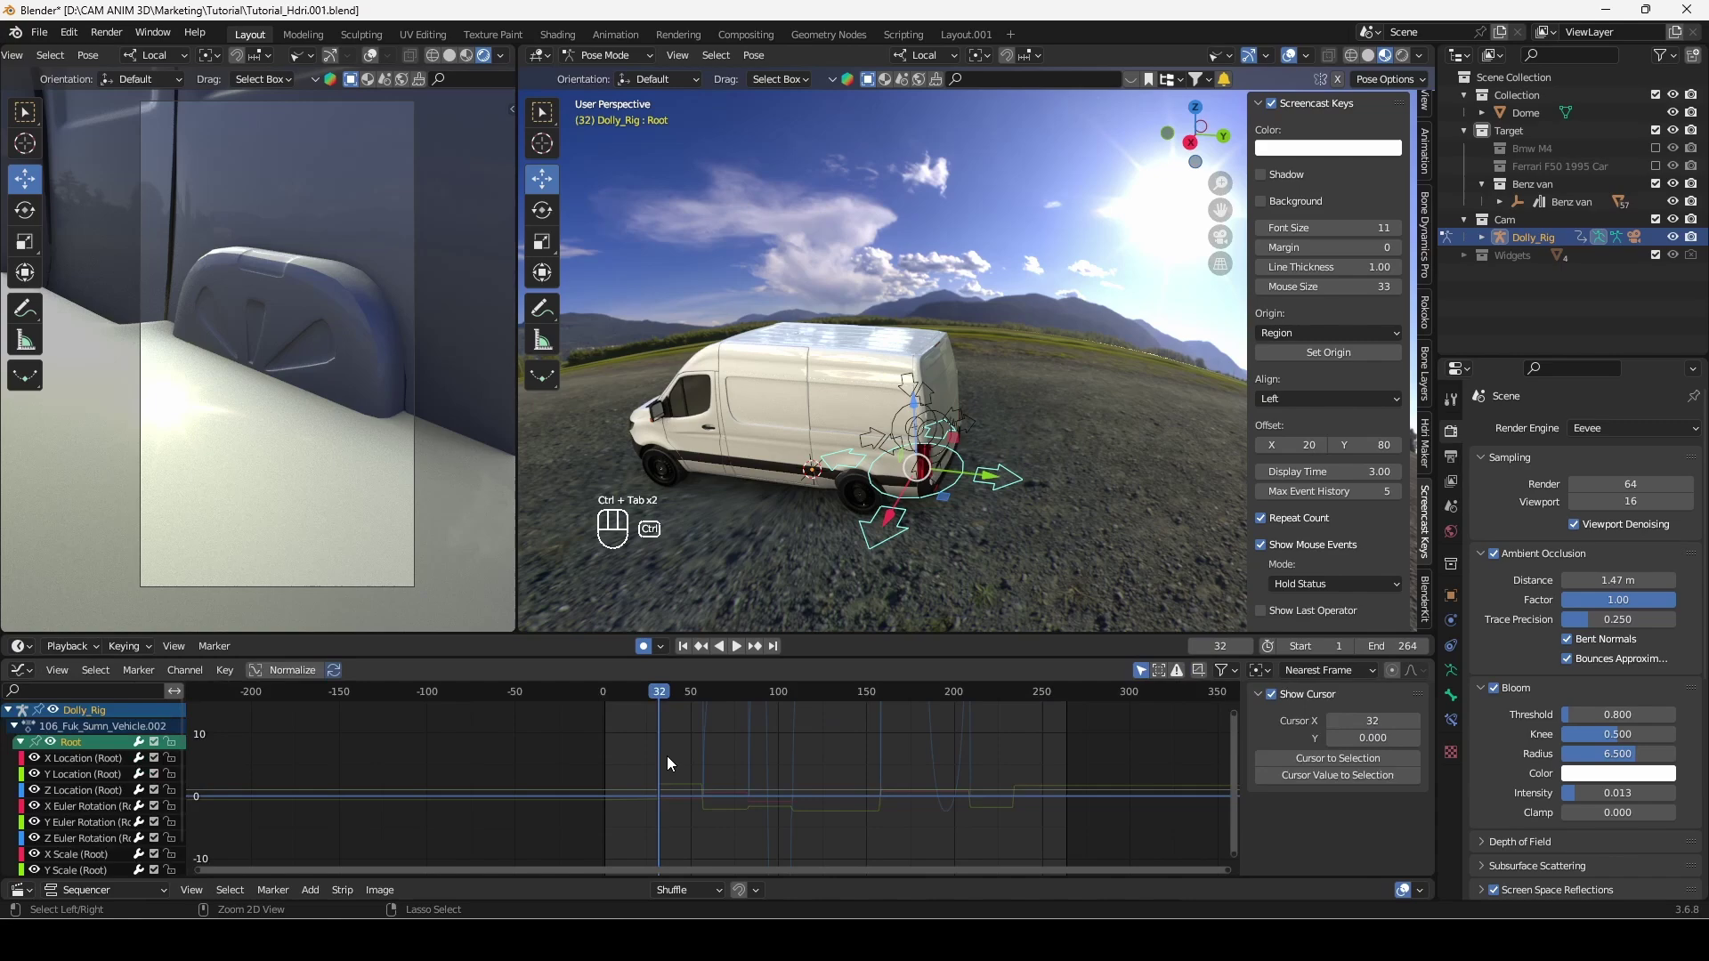
{"action": "middle_click_drag", "start_coordinate": [728, 740], "coordinate": [658, 777], "text": "ctrl"}
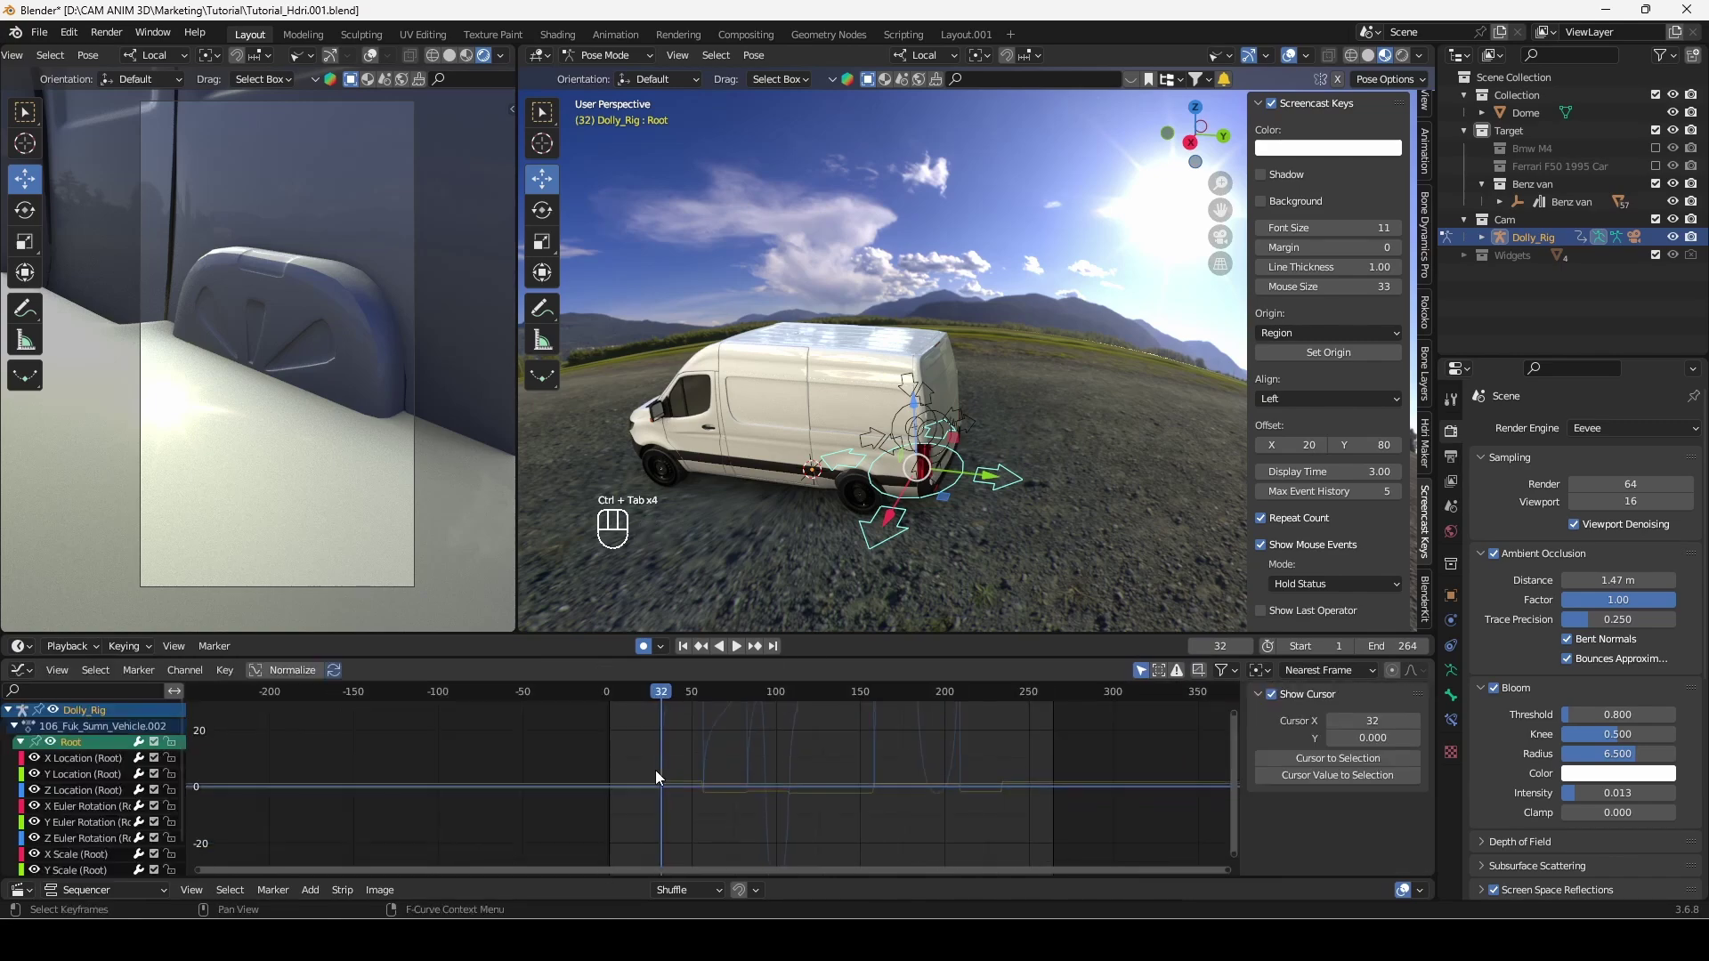
{"action": "mouse_move", "coordinate": [975, 509]}
{"action": "middle_mouse_down"}
{"action": "mouse_move", "coordinate": [1045, 504]}
{"action": "mouse_move", "coordinate": [997, 514]}
{"action": "middle_mouse_up"}
Box-select the Root's Y Location keys around frames 30–45 and offset them
{"action": "left_click", "coordinate": [83, 773]}
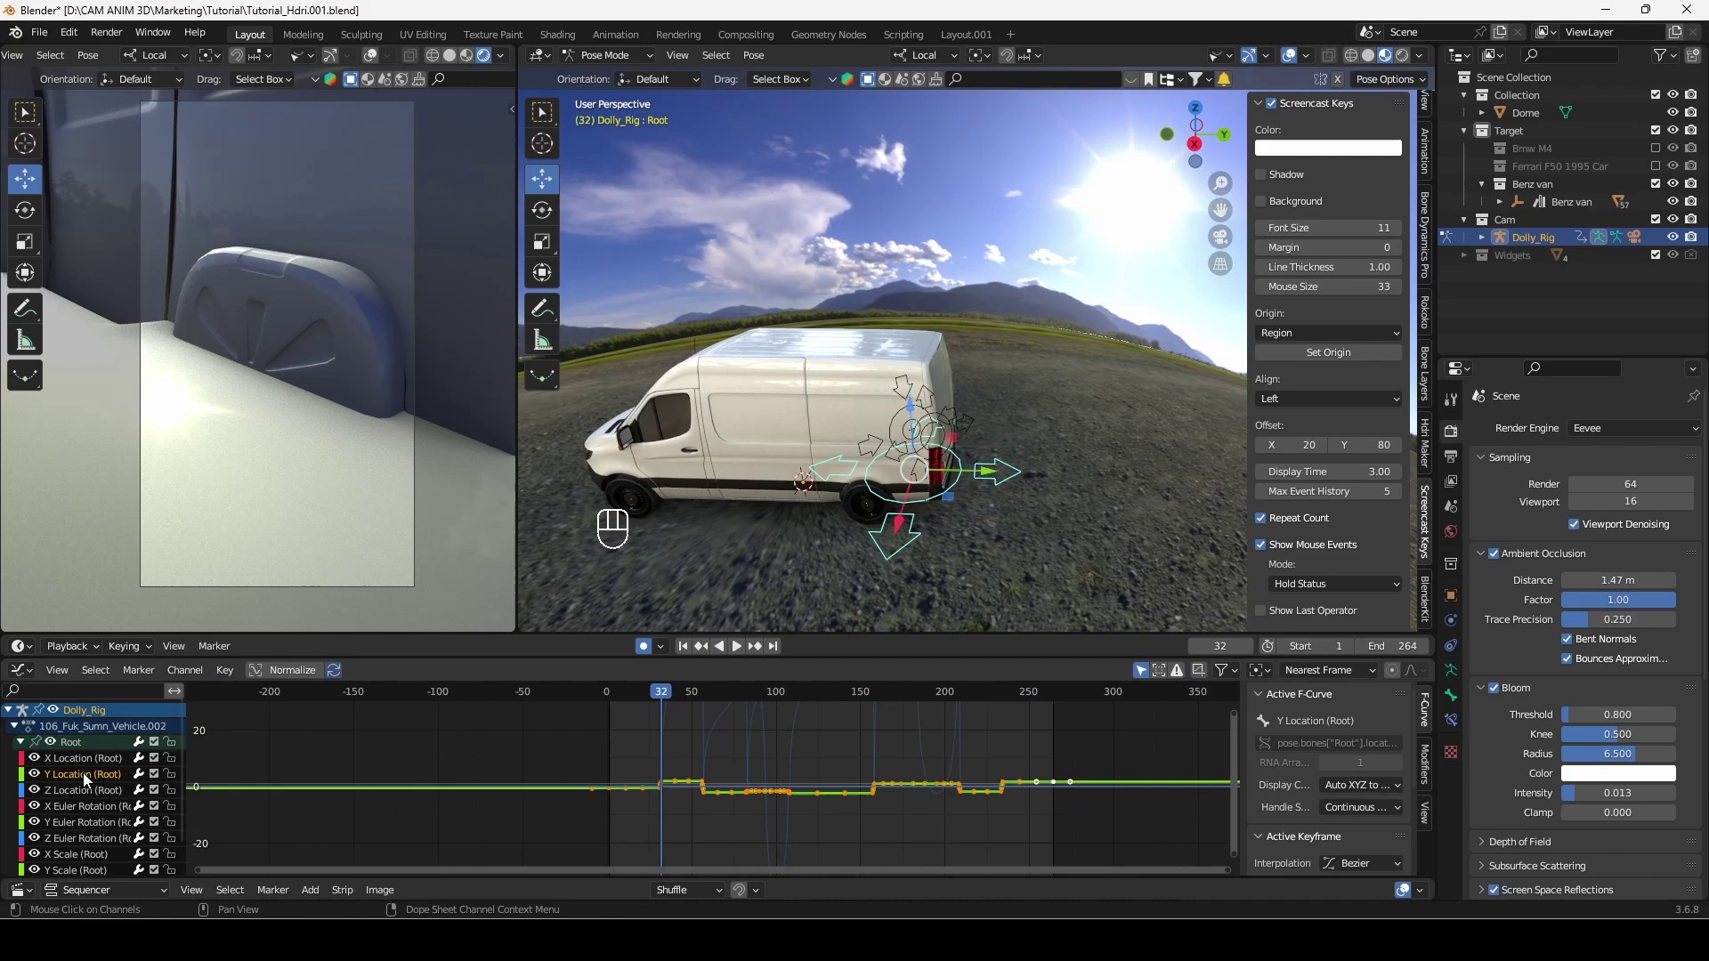
{"action": "key", "text": "Home"}
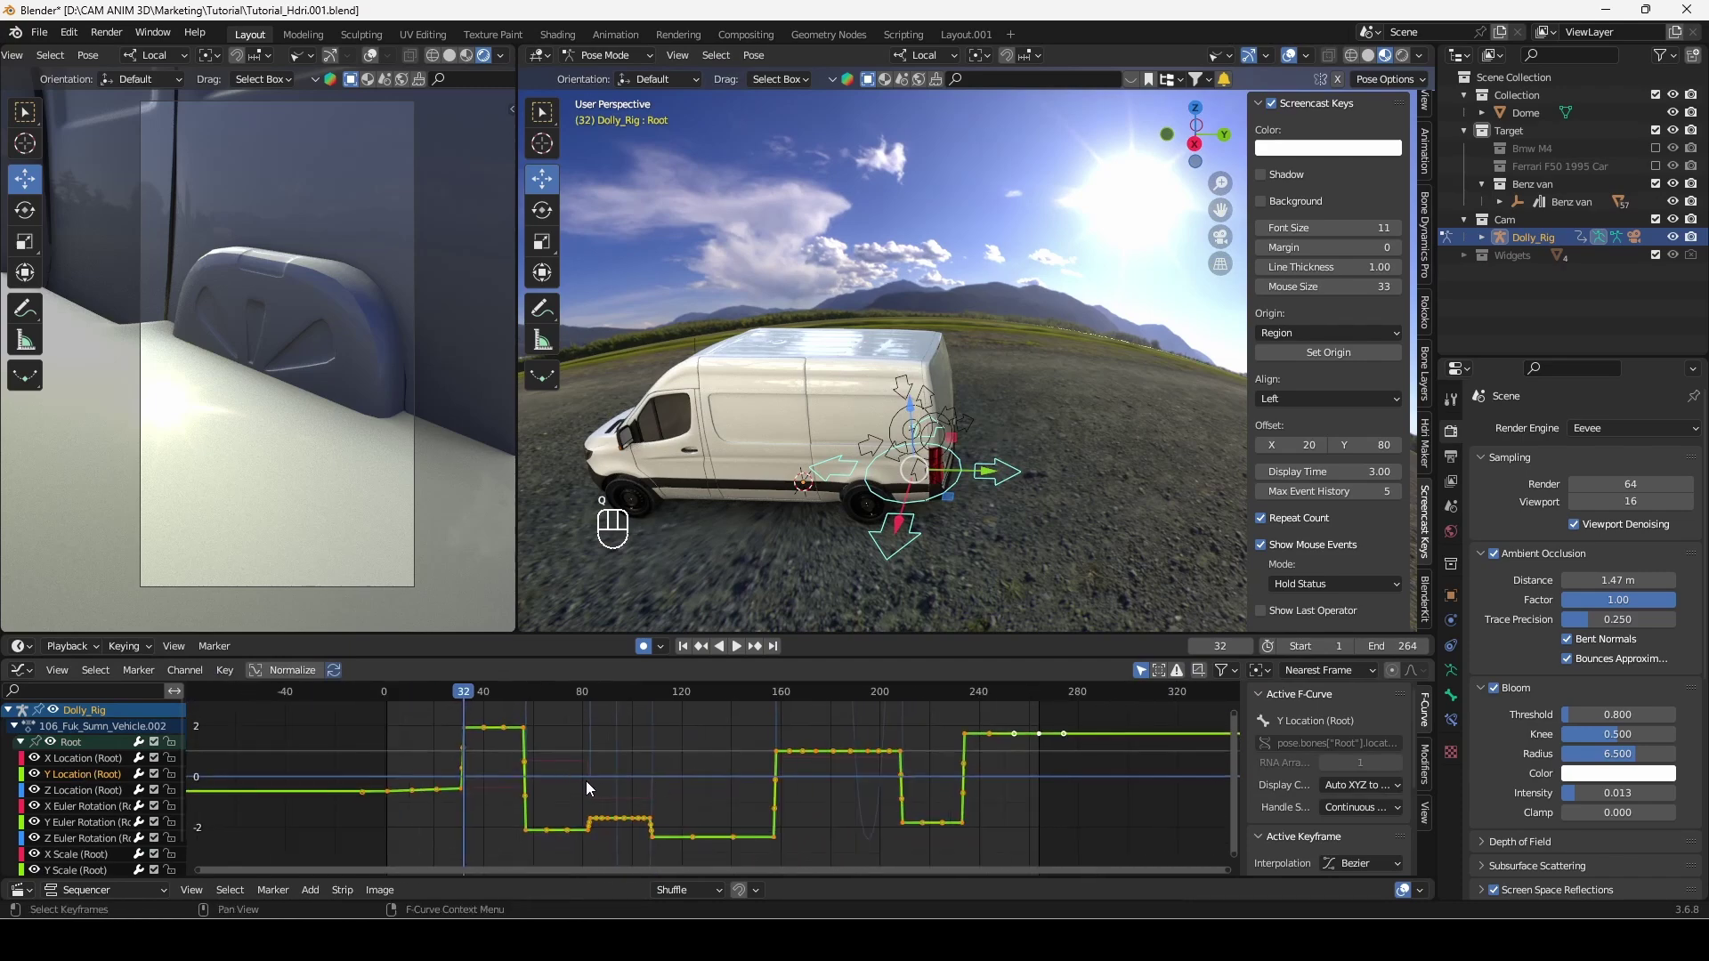
{"action": "left_click", "coordinate": [587, 783]}
{"action": "middle_click_drag", "start_coordinate": [623, 767], "coordinate": [679, 783]}
{"action": "left_click_drag", "start_coordinate": [678, 783], "coordinate": [383, 699]}
{"action": "middle_click_drag", "start_coordinate": [632, 747], "coordinate": [640, 761]}
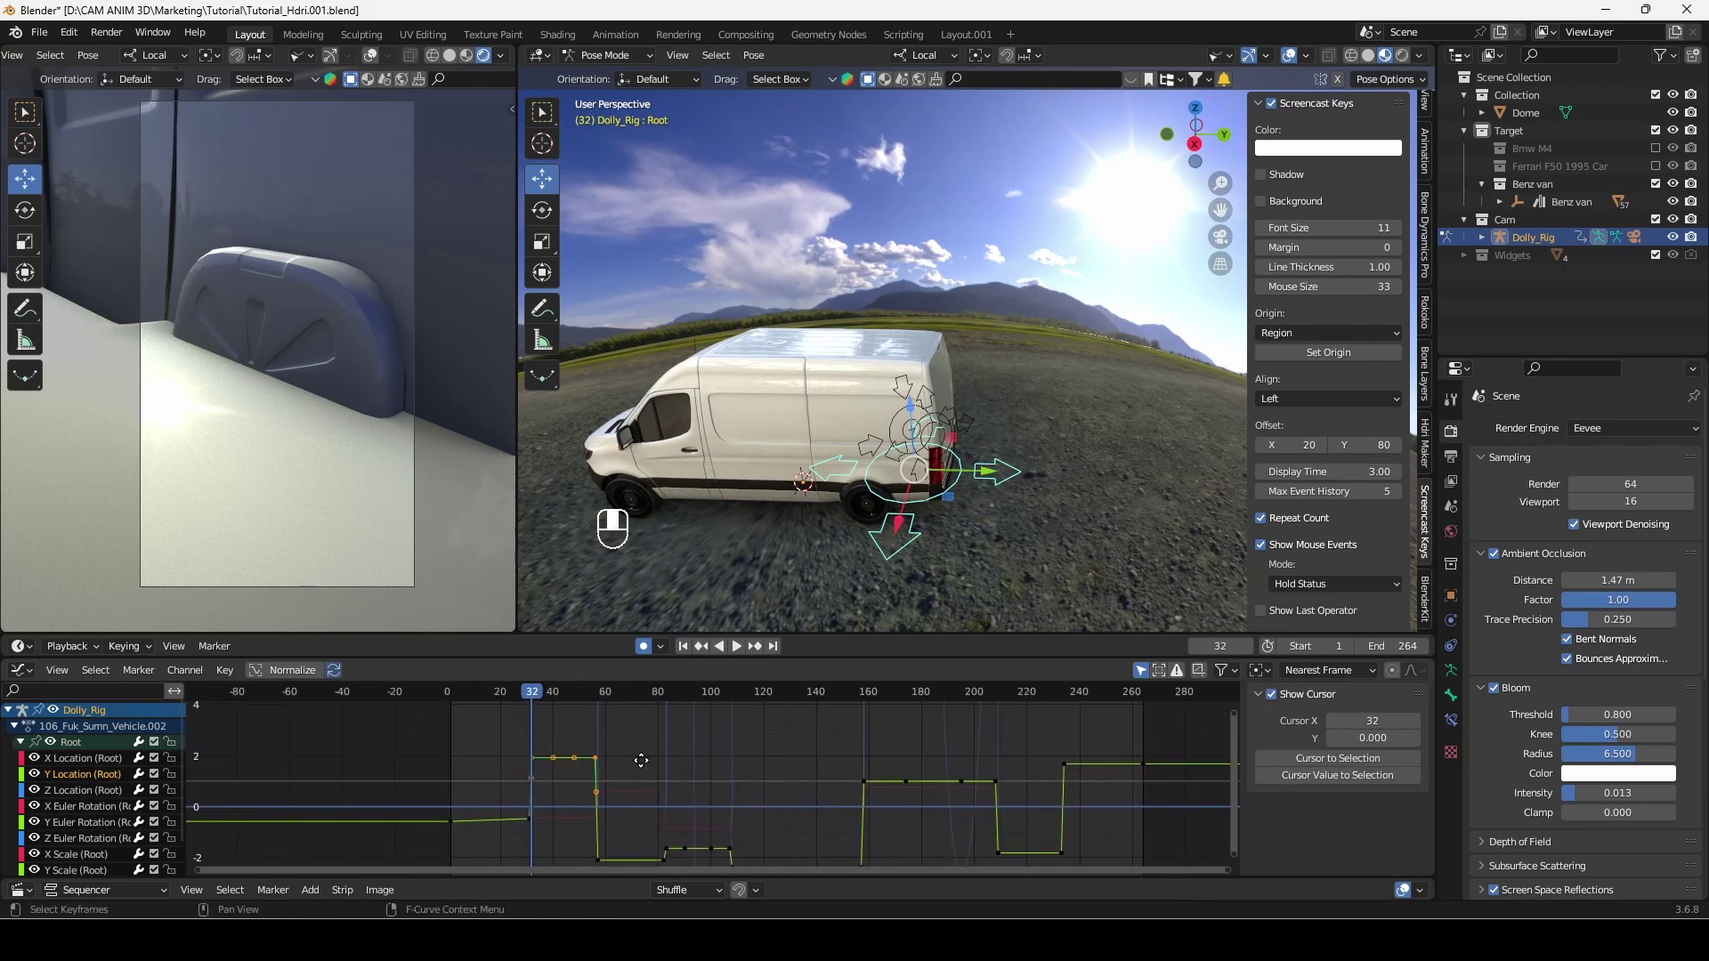
{"action": "left_click_drag", "start_coordinate": [545, 693], "coordinate": [564, 705]}
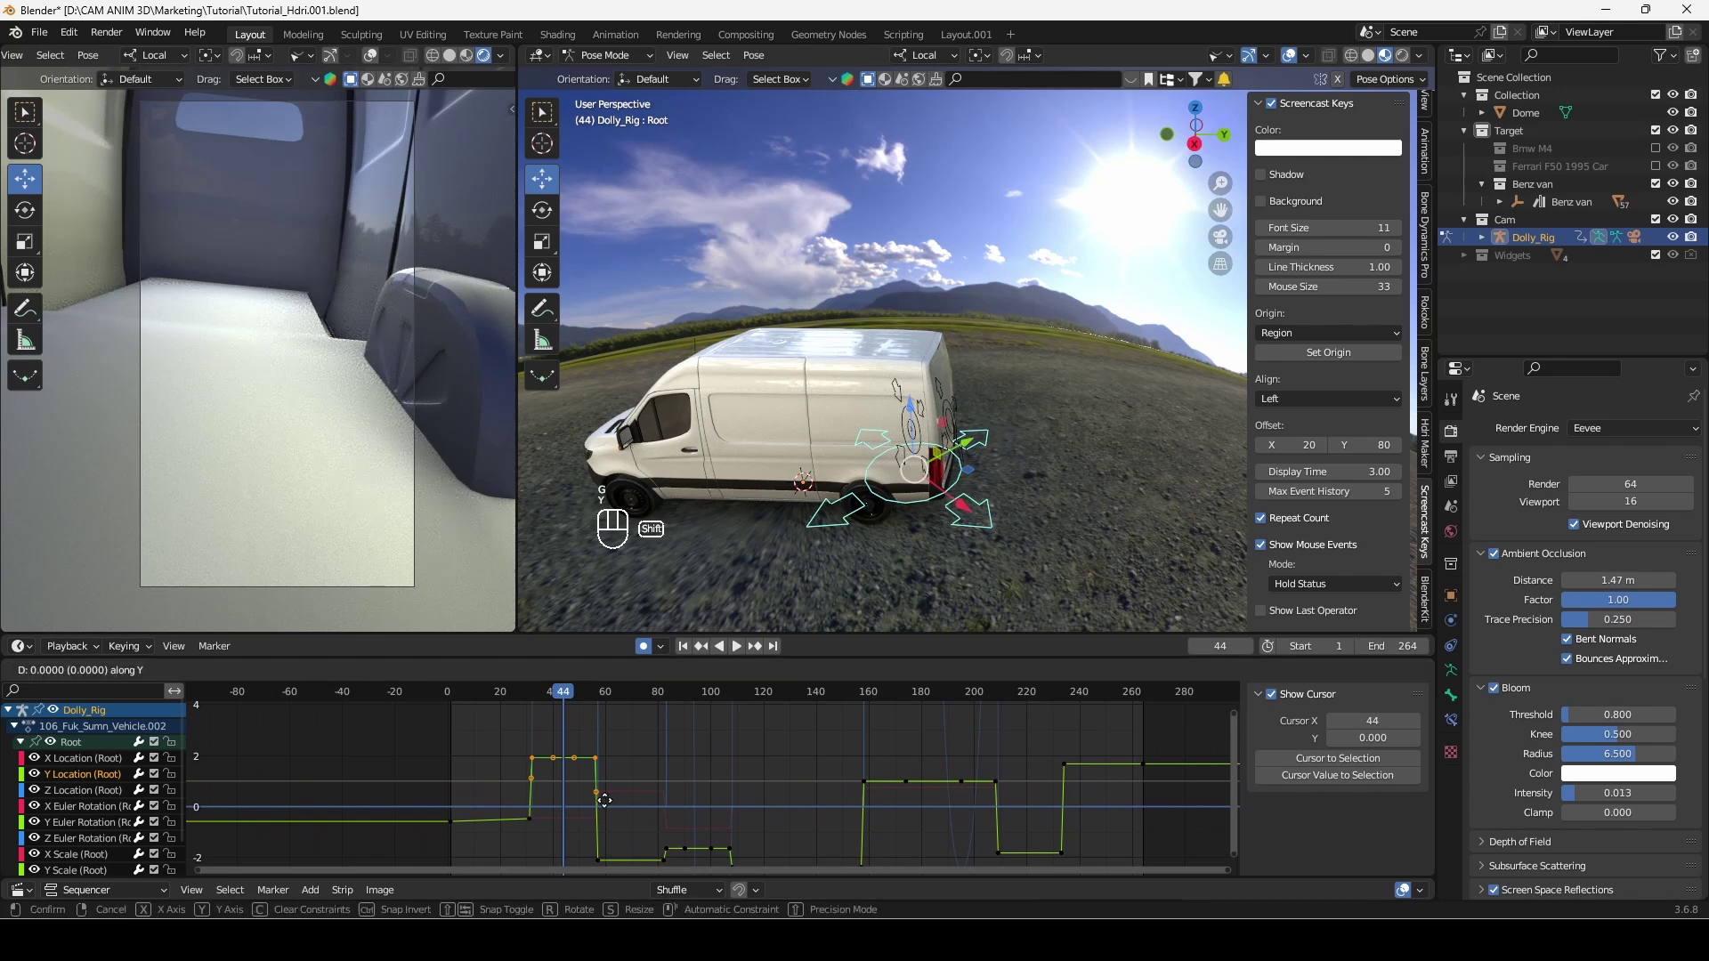
{"action": "mouse_move", "coordinate": [606, 780]}
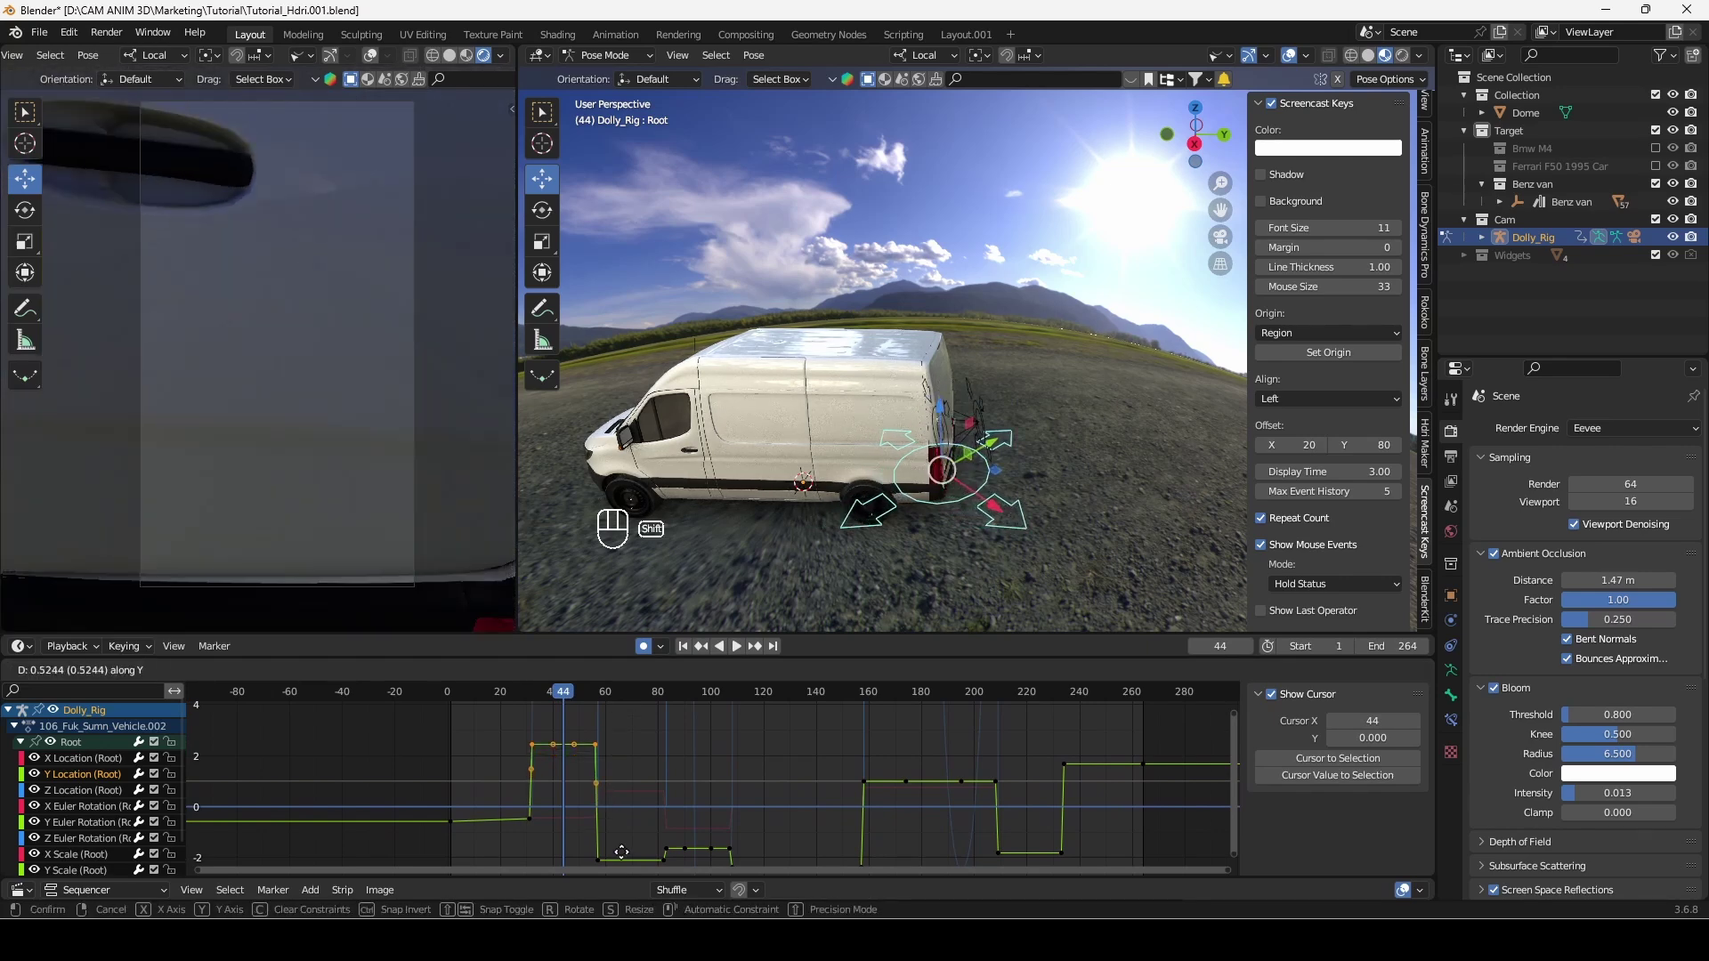
{"action": "left_click", "coordinate": [622, 717]}
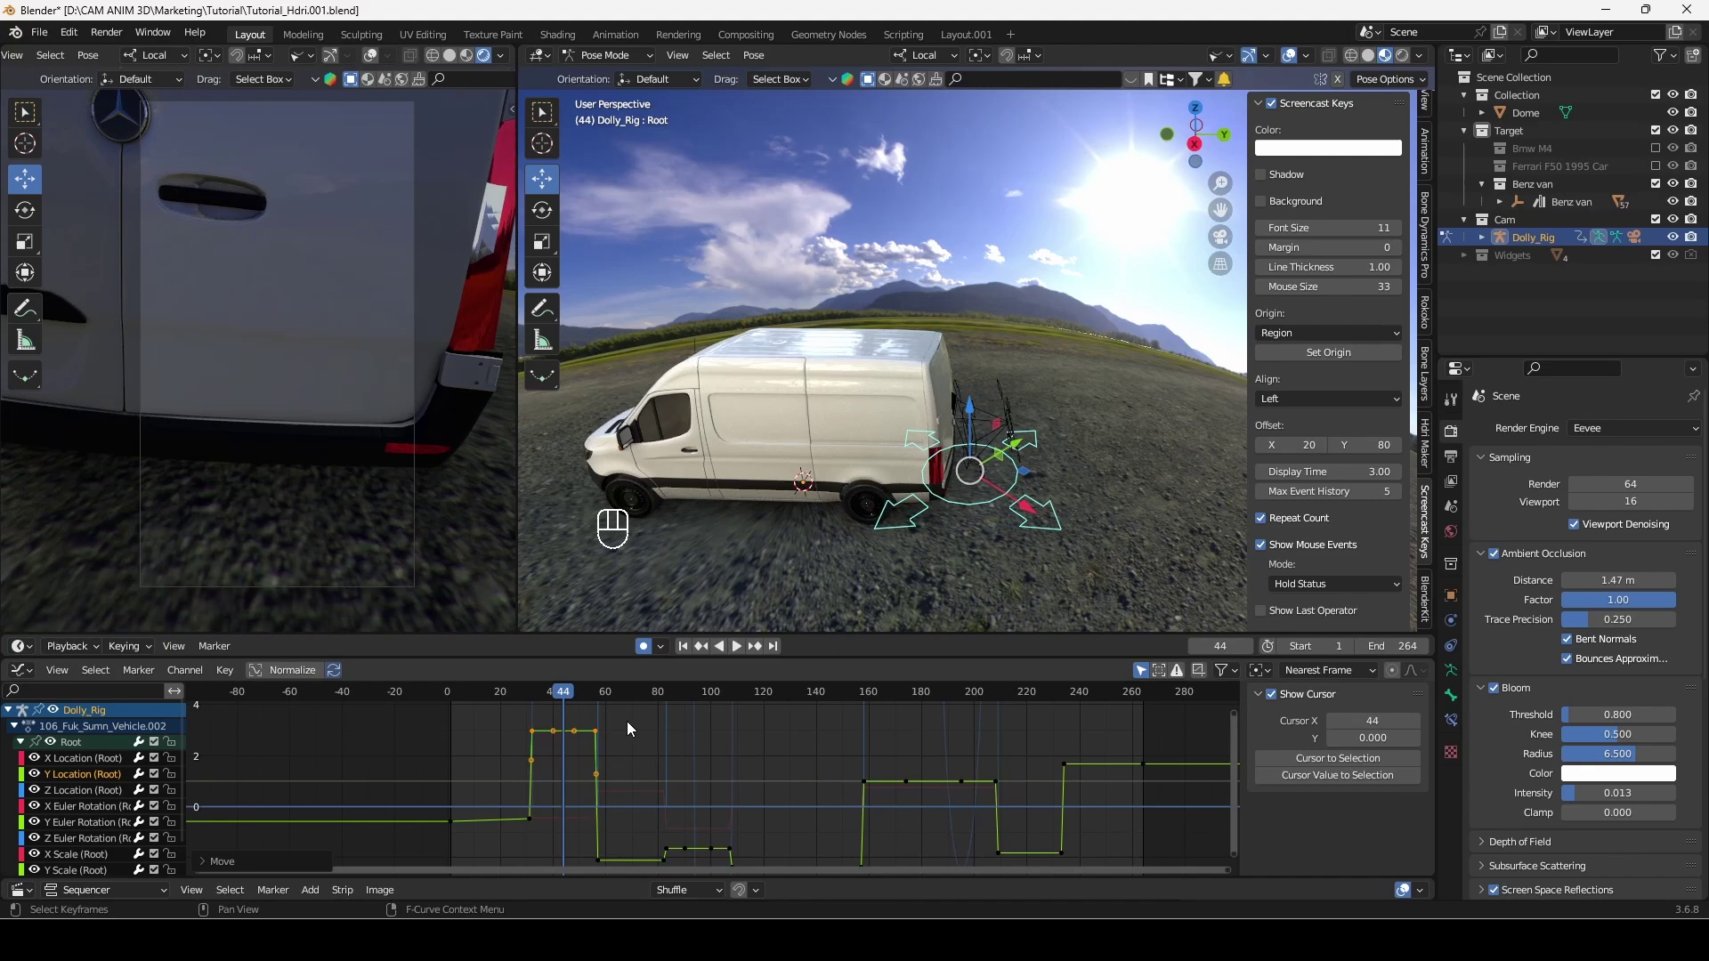
Play back the Root move and check the van's camera path from Top view
{"action": "scroll", "coordinate": [626, 720], "scroll_direction": "up", "scroll_amount": 3}
{"action": "left_click", "coordinate": [486, 691]}
{"action": "key", "text": "space"}
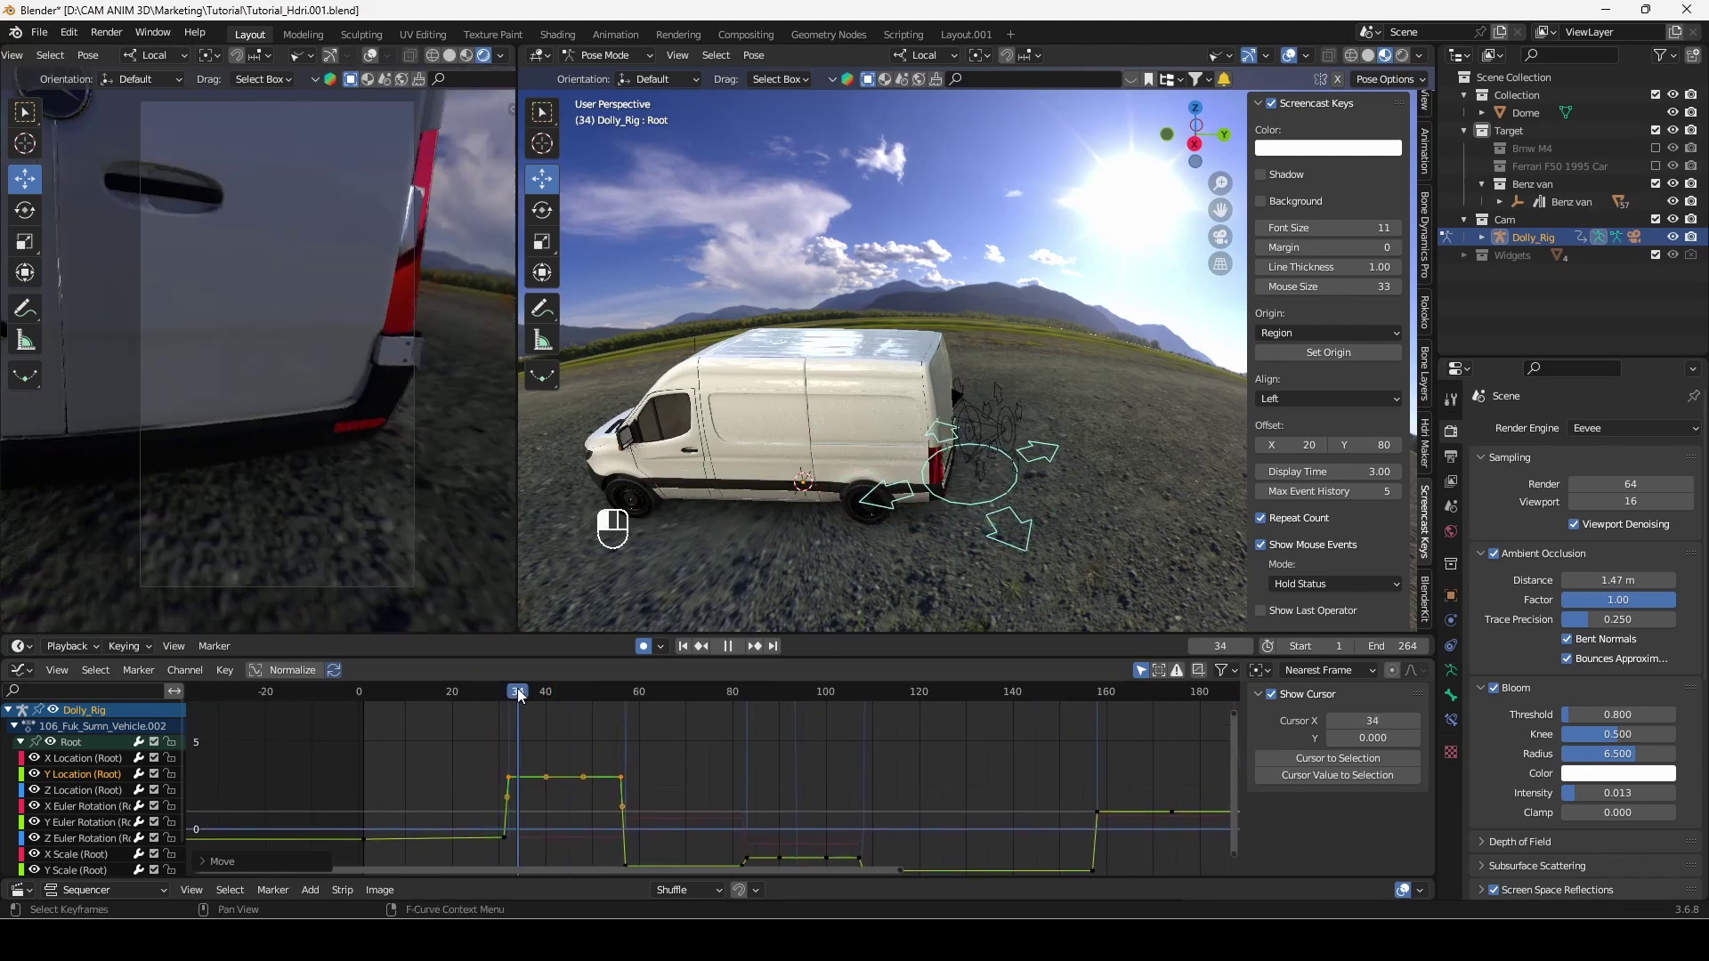
{"action": "key", "text": "space"}
{"action": "middle_click_drag", "start_coordinate": [943, 418], "coordinate": [990, 396]}
{"action": "middle_click_drag", "start_coordinate": [926, 477], "coordinate": [862, 530]}
{"action": "key", "text": "KP_7"}
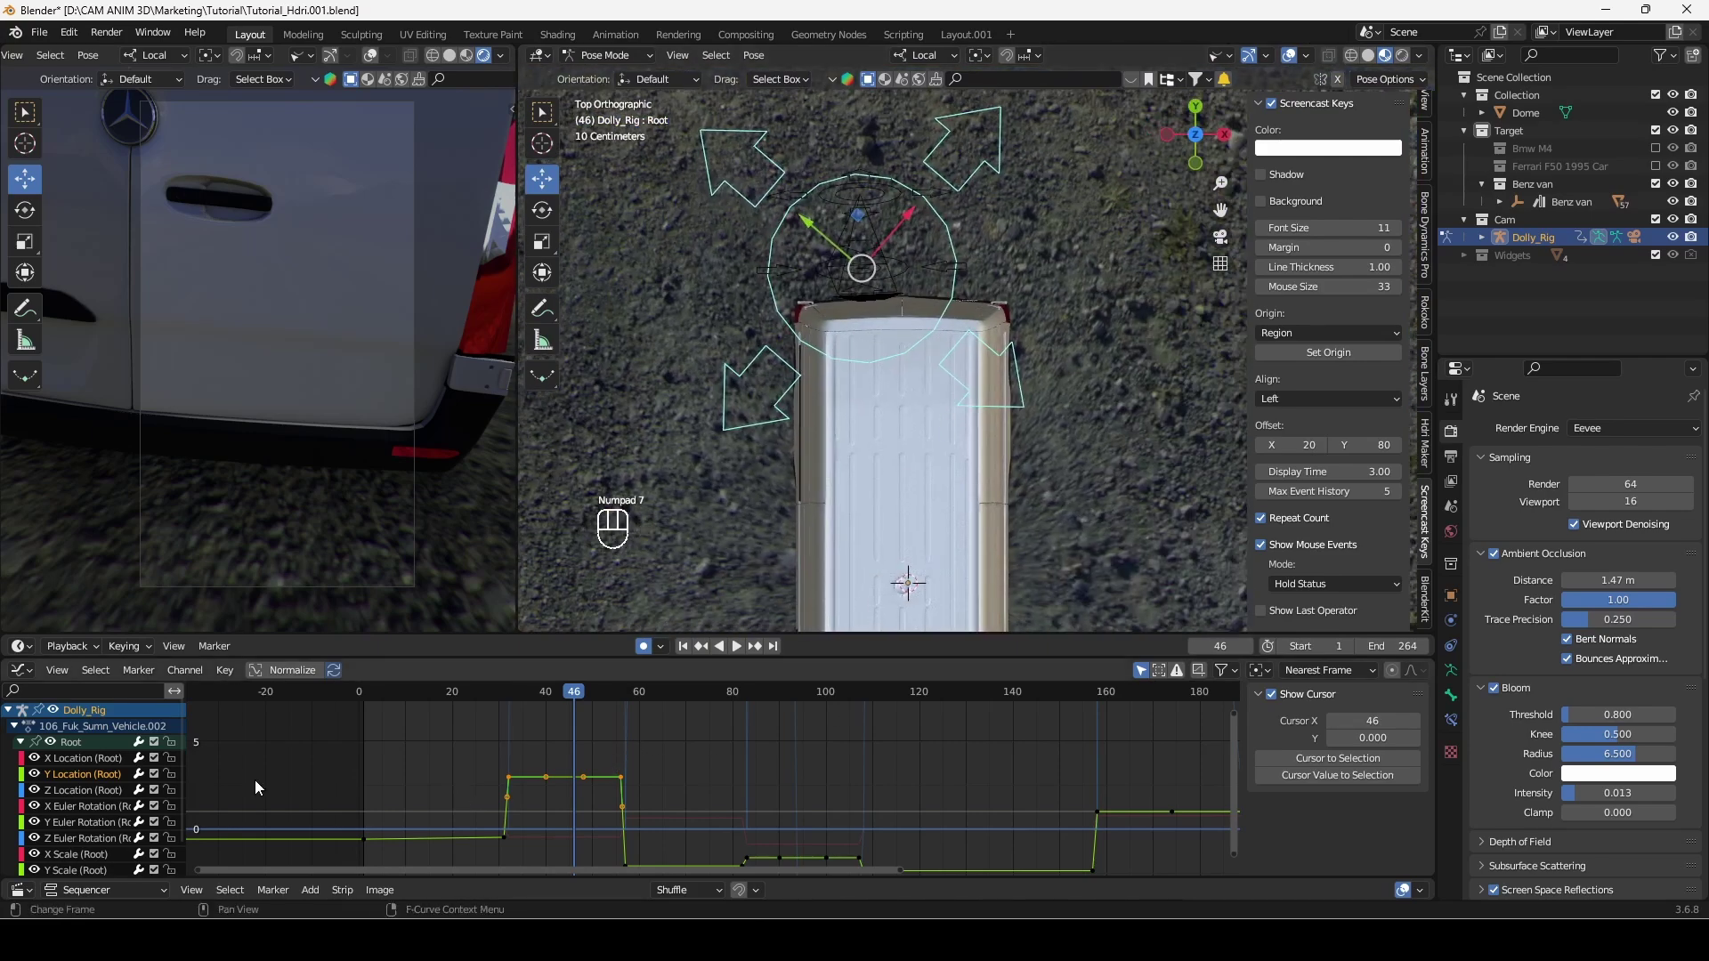
Move the Root's X Location keys around frames 30–55 to 0
{"action": "left_click", "coordinate": [82, 760]}
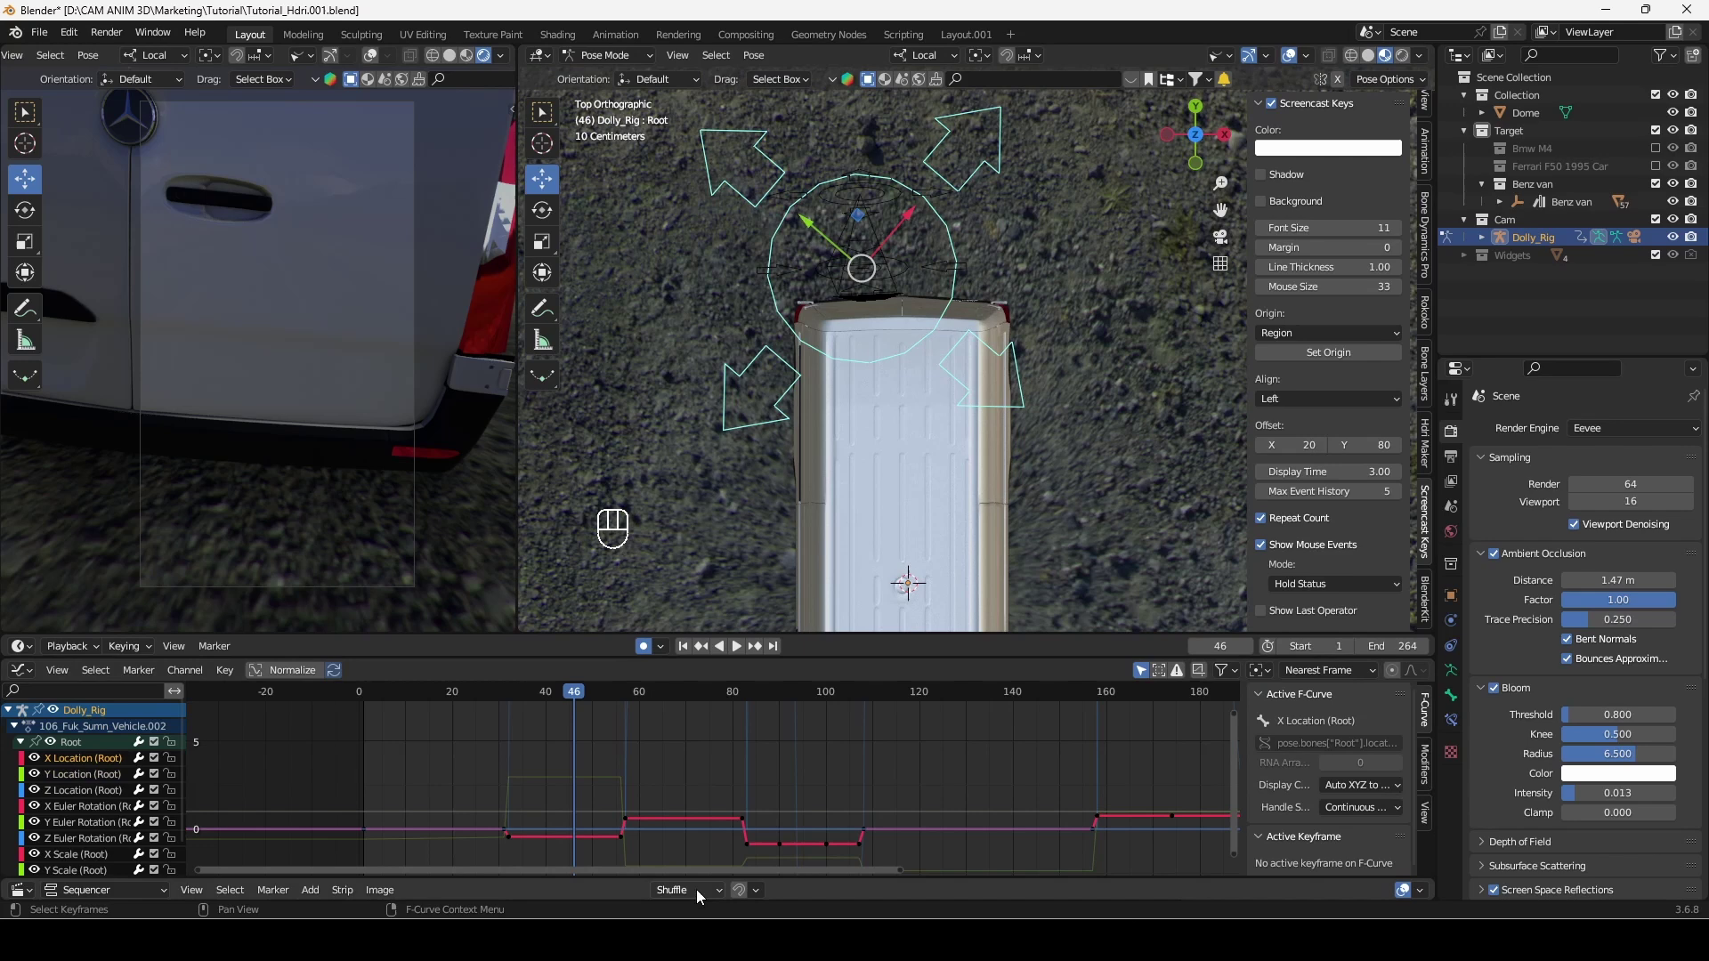
{"action": "key", "text": "KP_Decimal"}
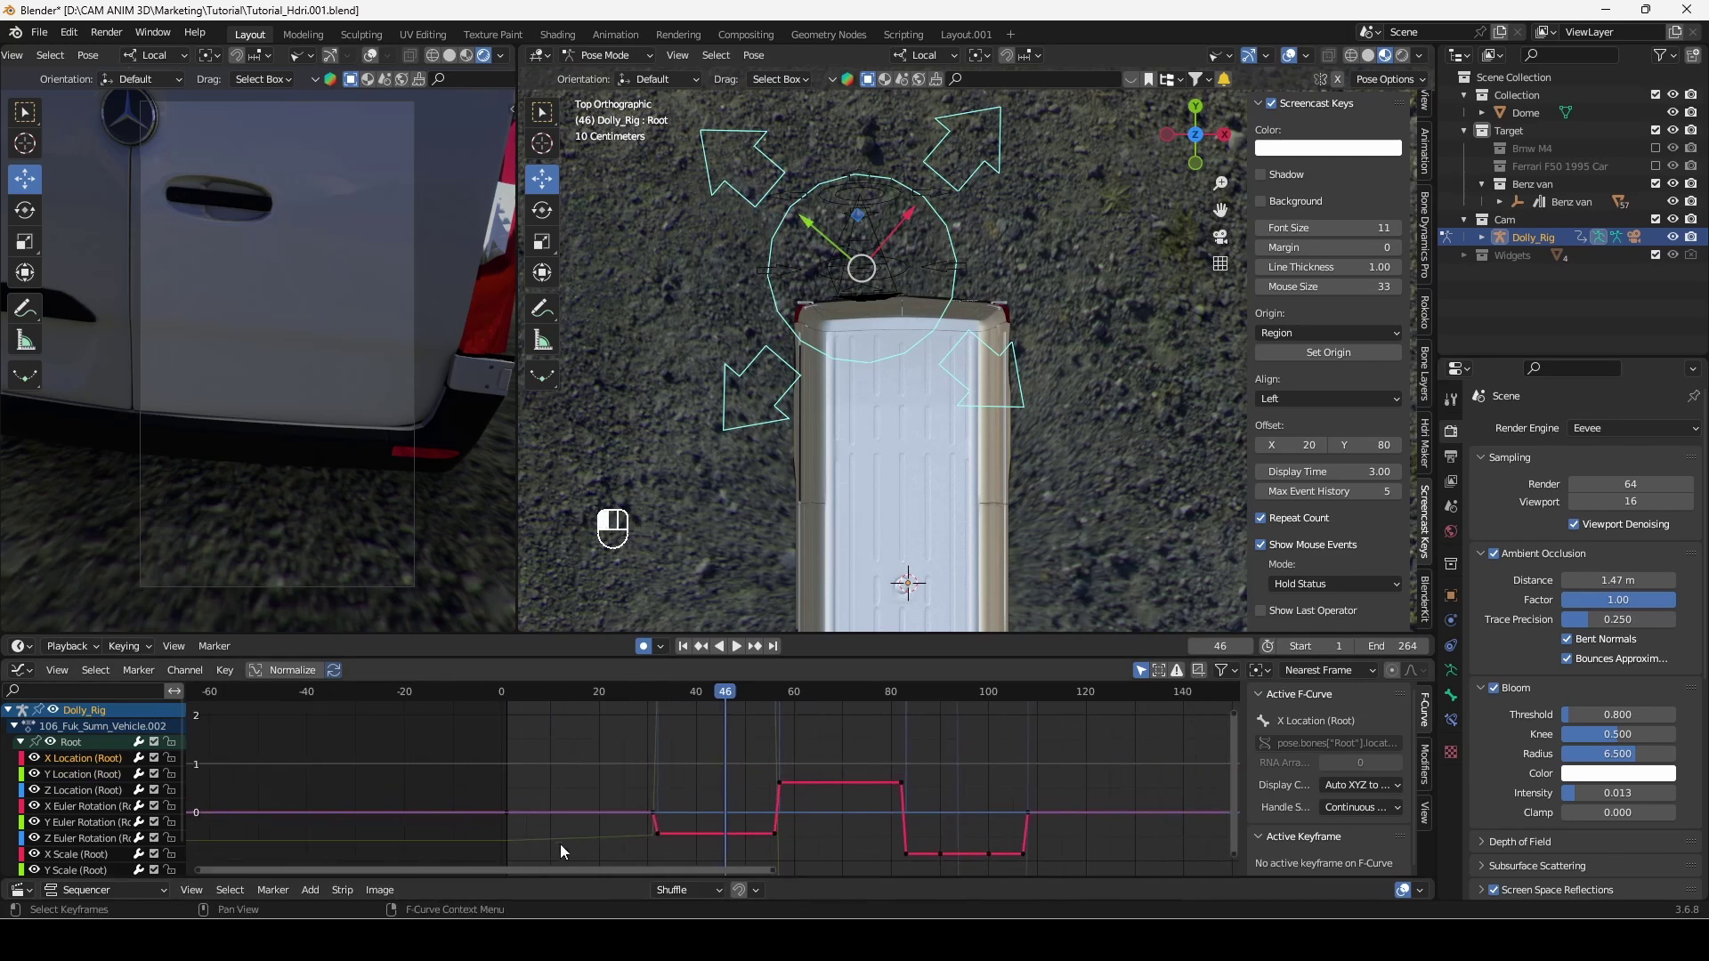
{"action": "left_click_drag", "start_coordinate": [819, 859], "coordinate": [596, 826]}
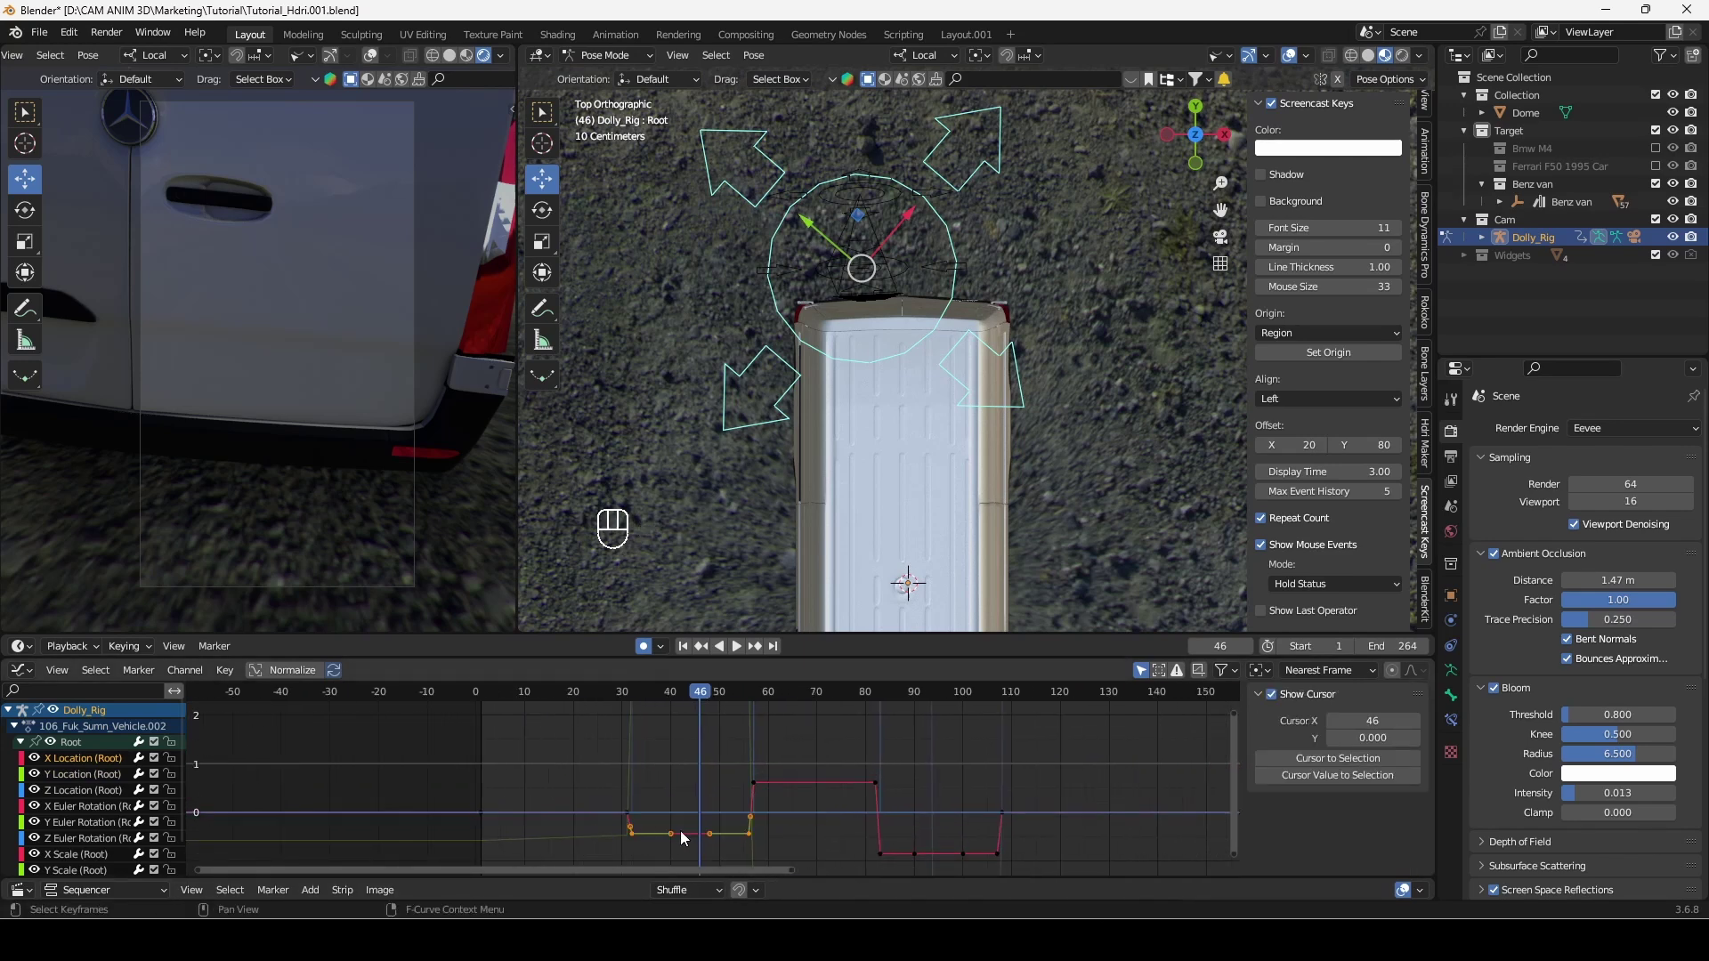
{"action": "mouse_move", "coordinate": [709, 840]}
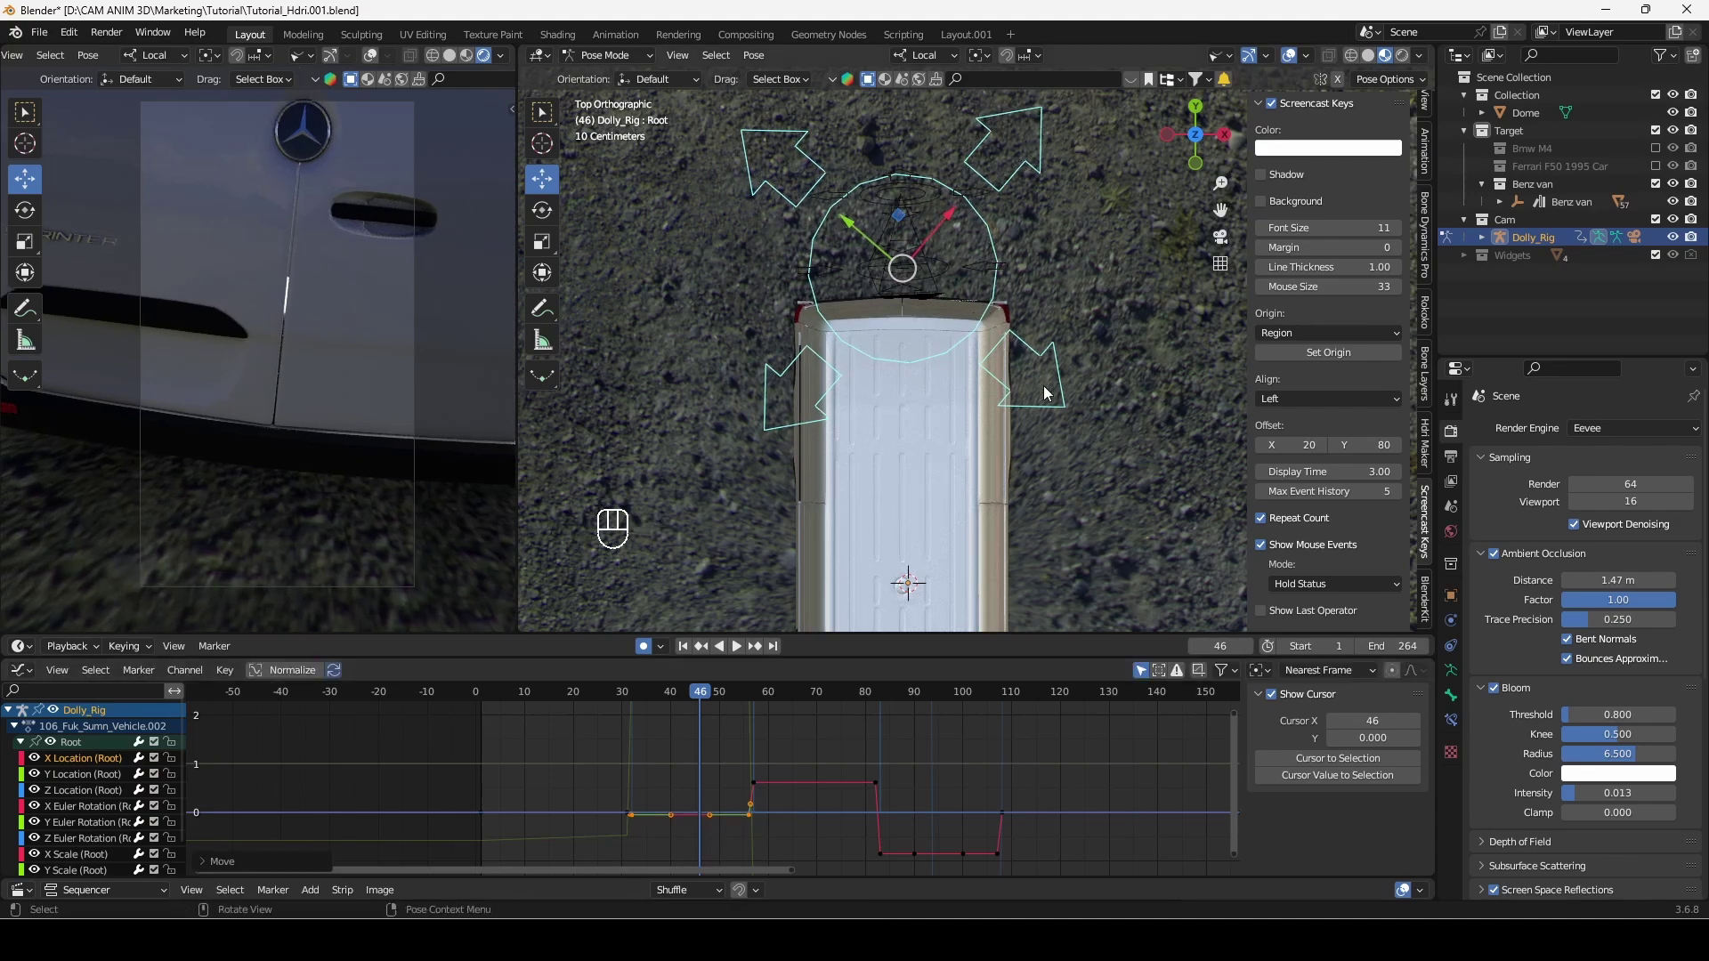
Lower the Root's Y Location peak keys by 0.0724
{"action": "left_click", "coordinate": [72, 773]}
{"action": "key", "text": "Home"}
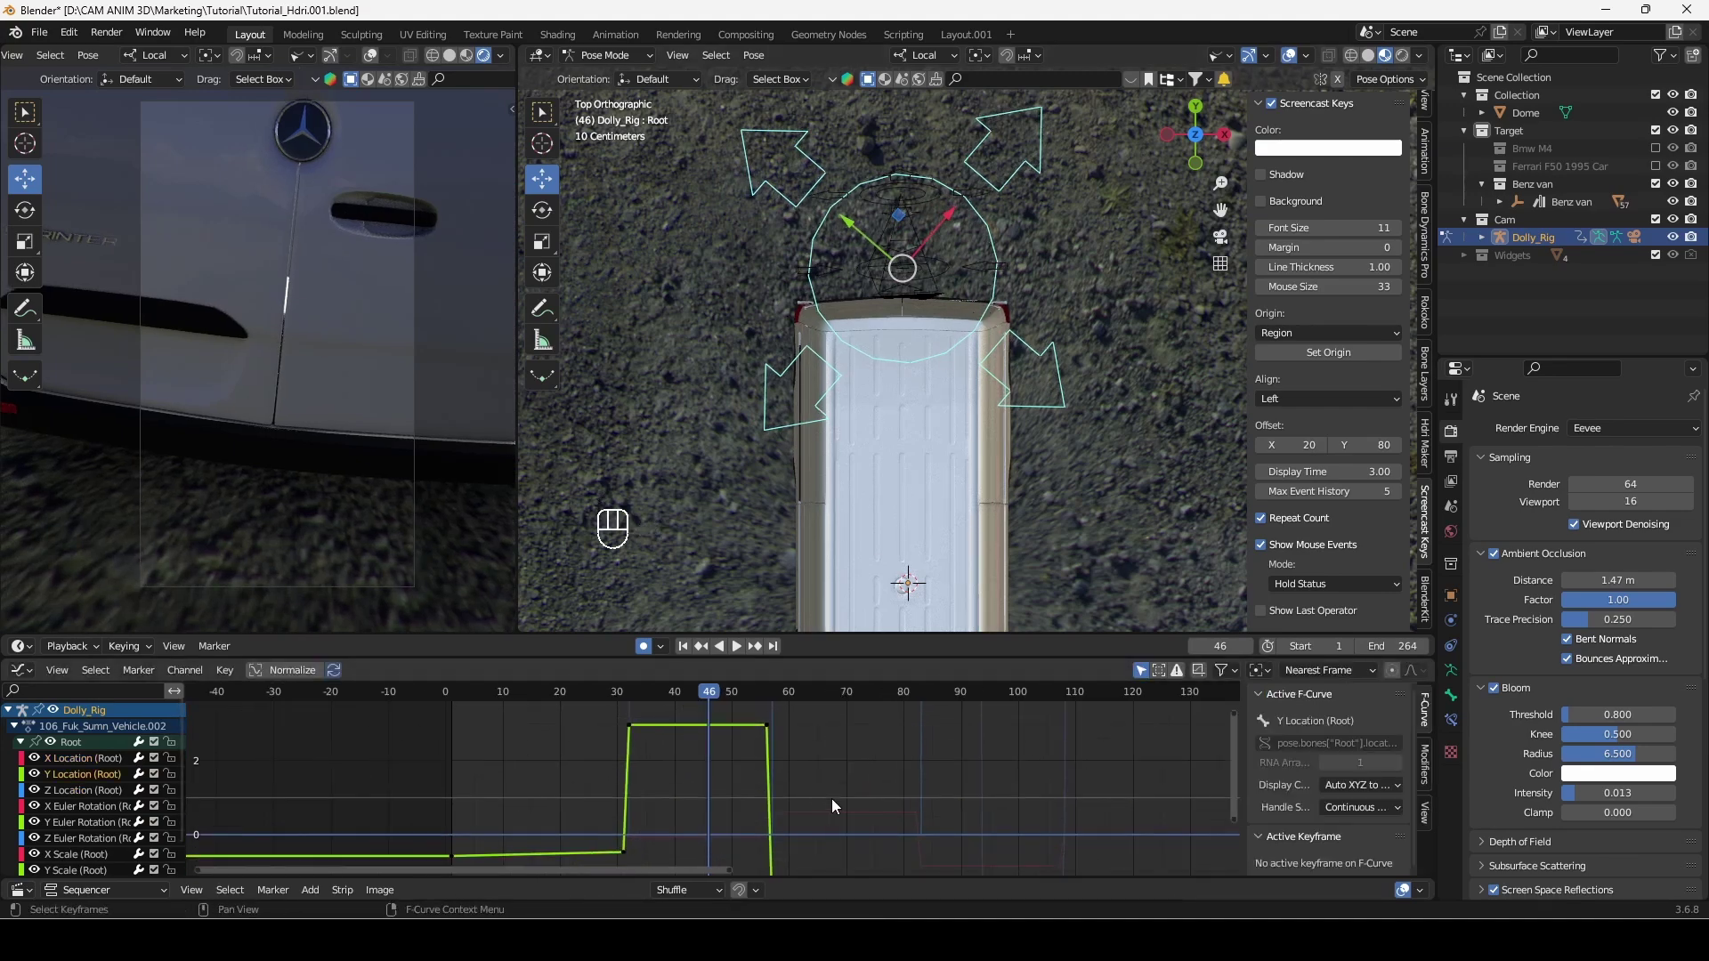
{"action": "key", "text": "shift"}
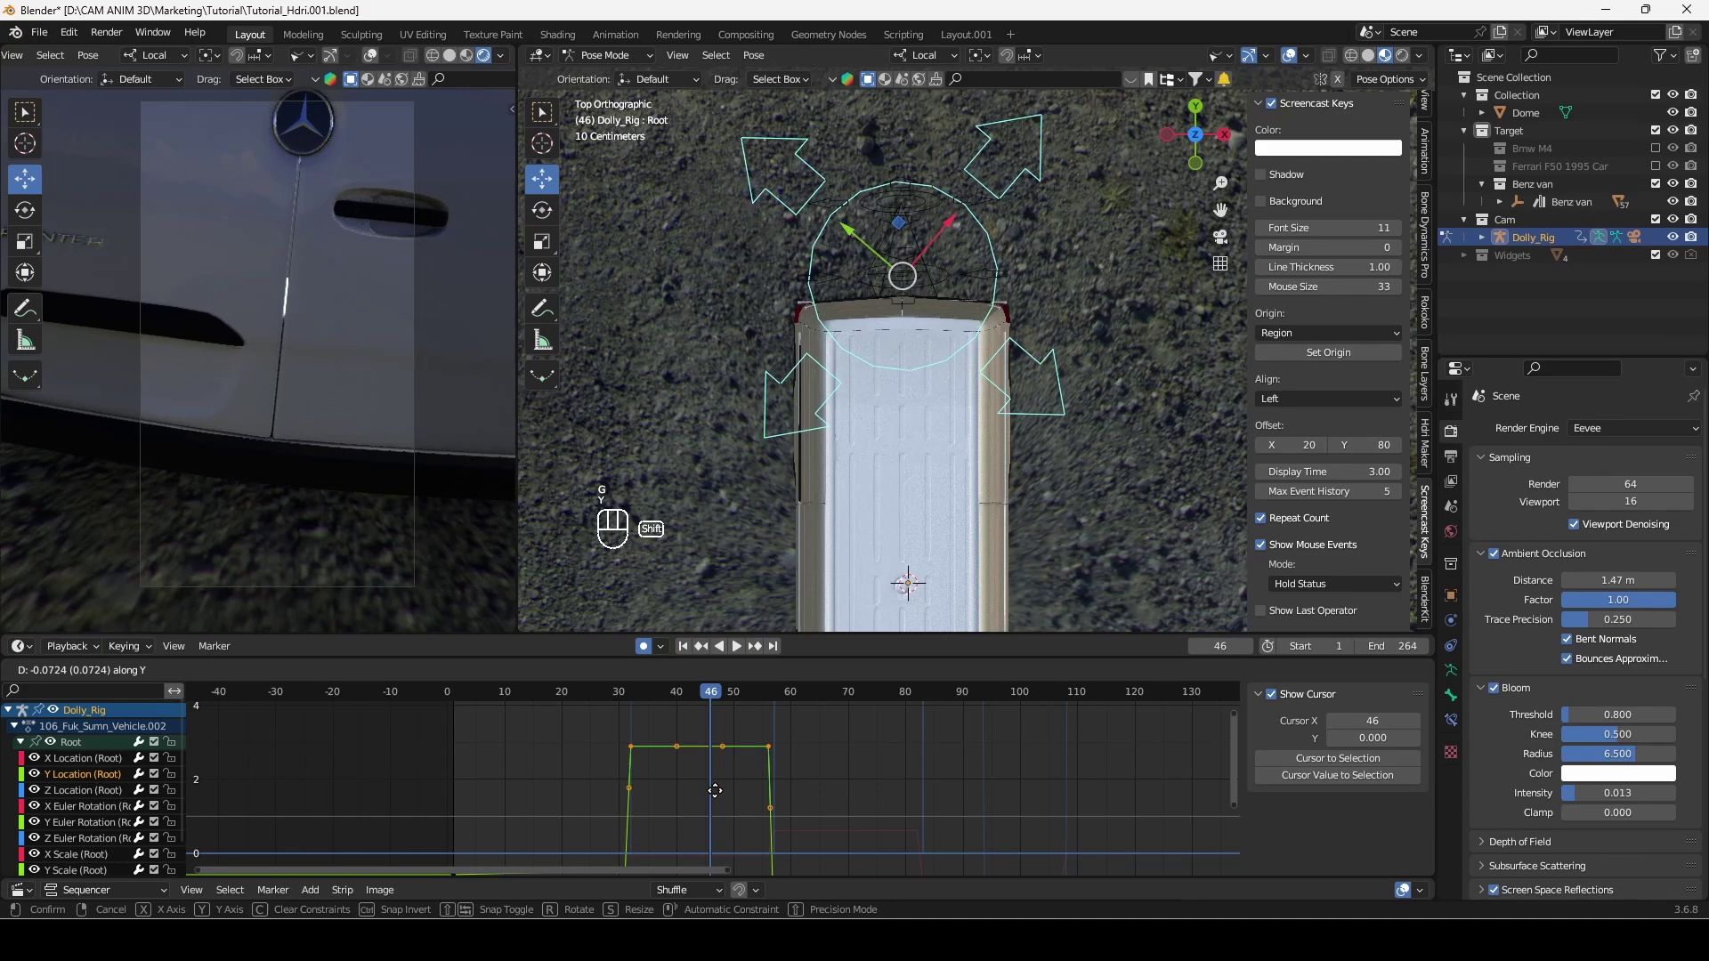
{"action": "mouse_move", "coordinate": [712, 843]}
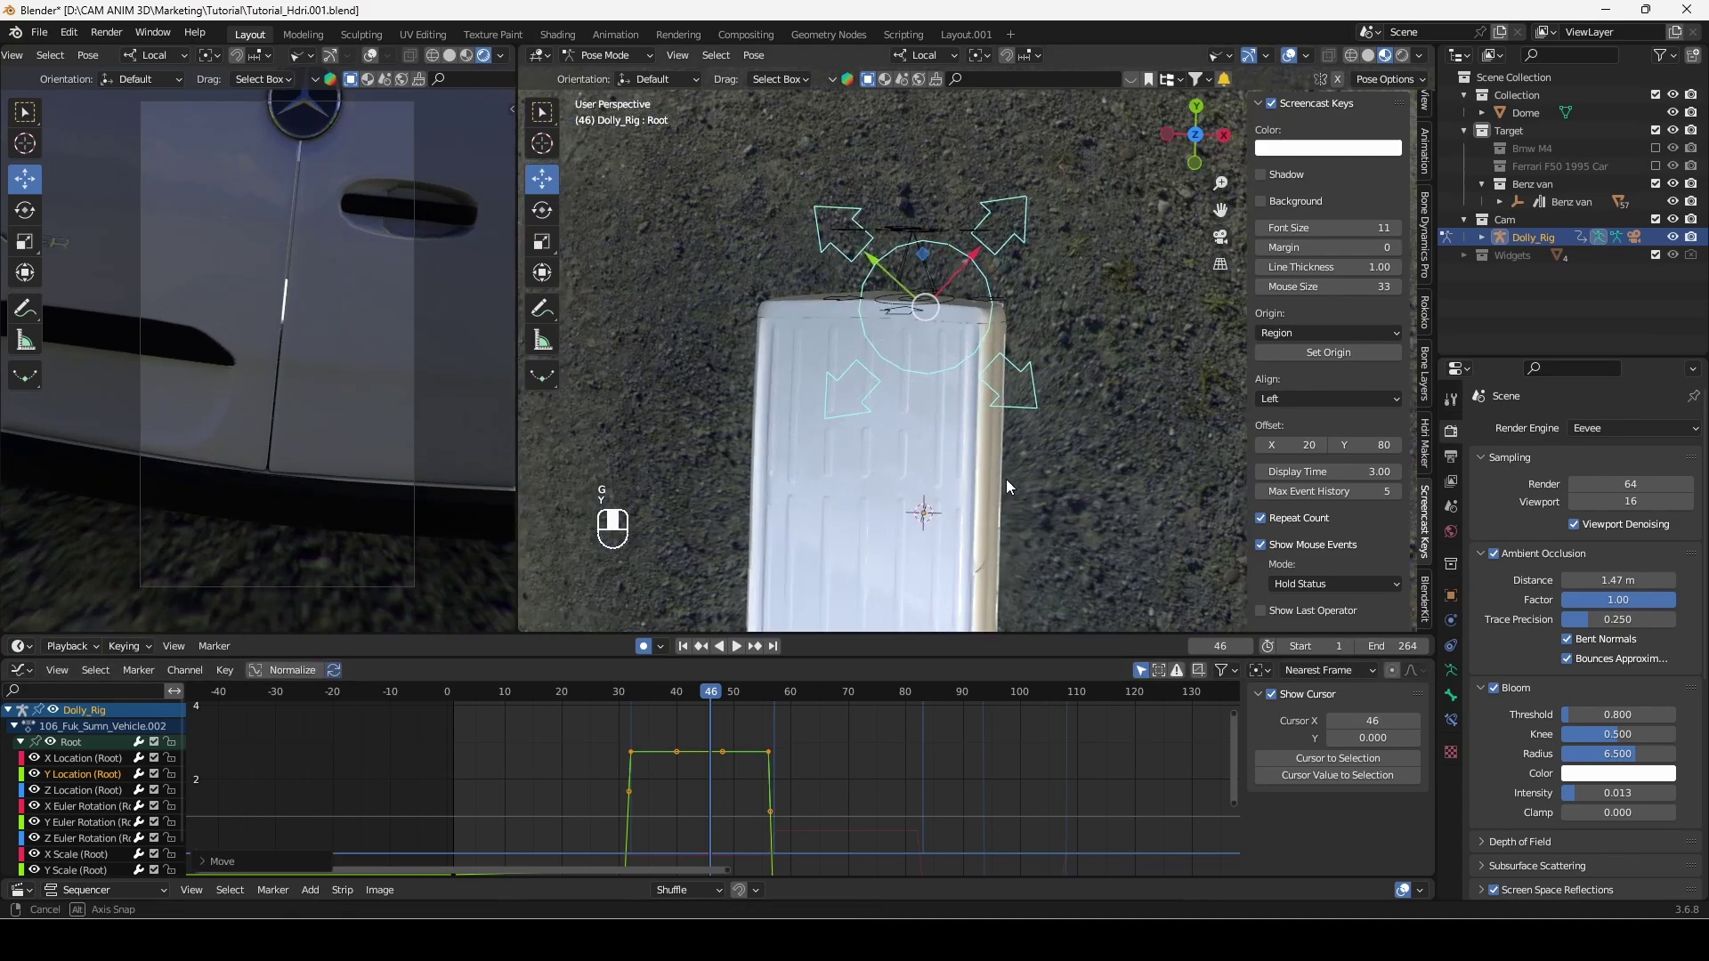
{"action": "middle_click_drag", "start_coordinate": [1005, 478], "coordinate": [833, 315]}
Raise the Aim bone's Z Location keys and play back to check the aim
{"action": "left_click", "coordinate": [1018, 329]}
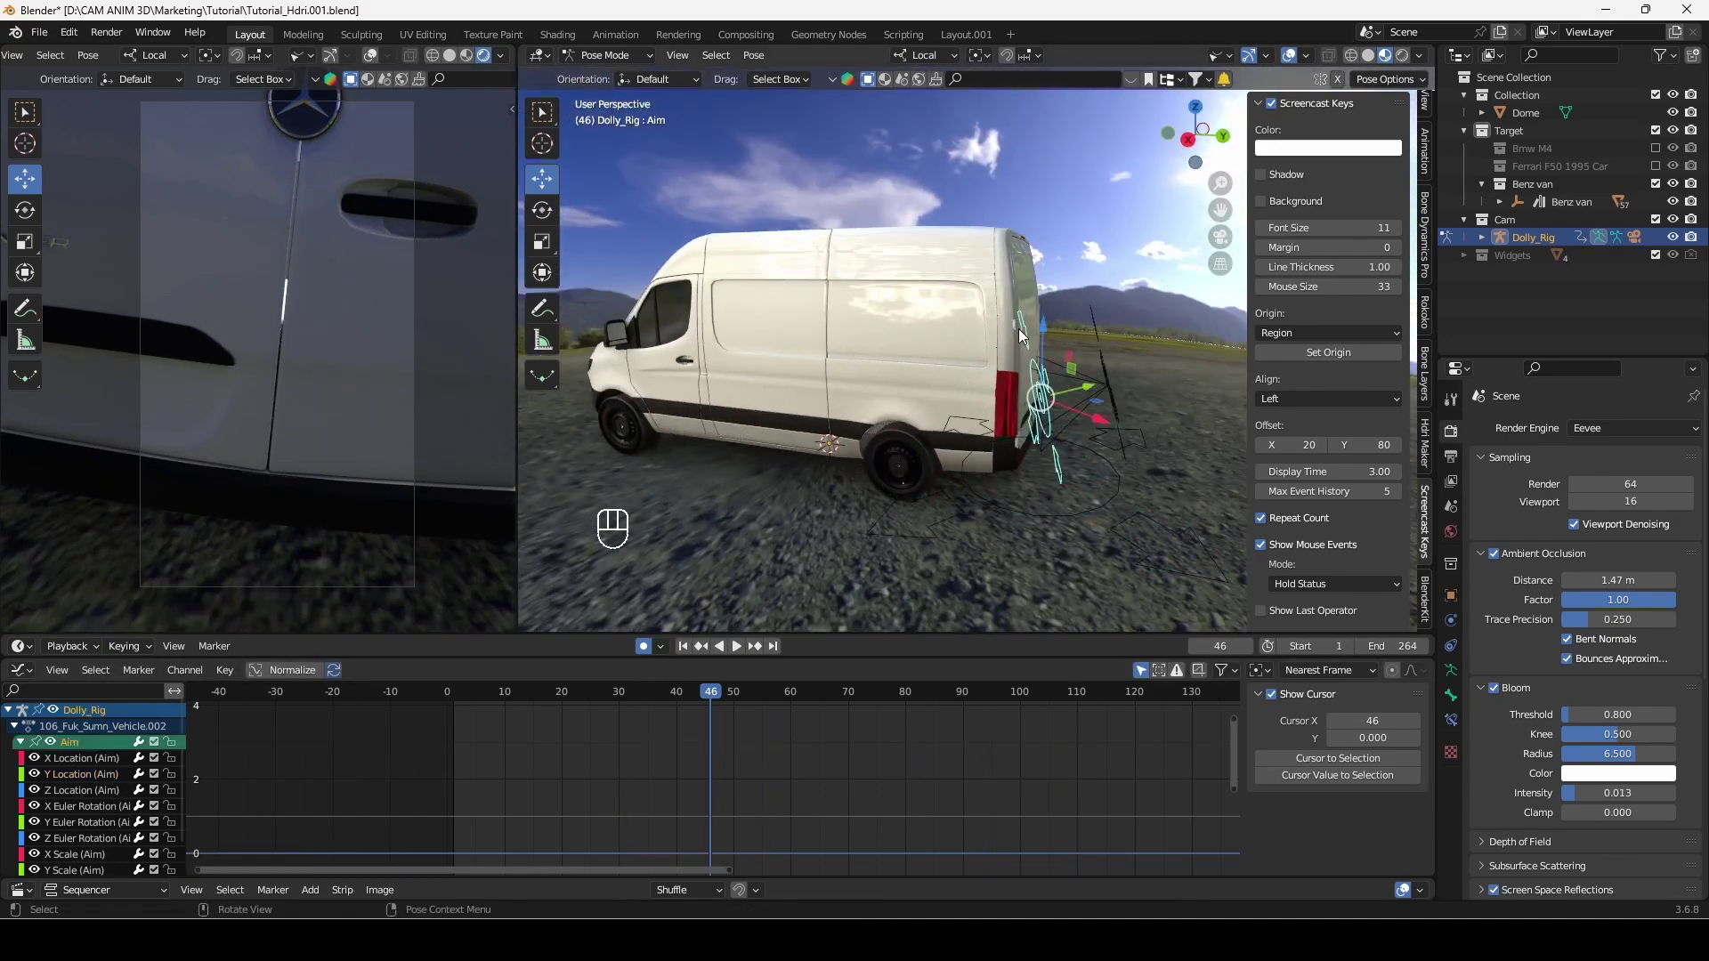
{"action": "middle_click_drag", "start_coordinate": [1039, 396], "coordinate": [650, 807]}
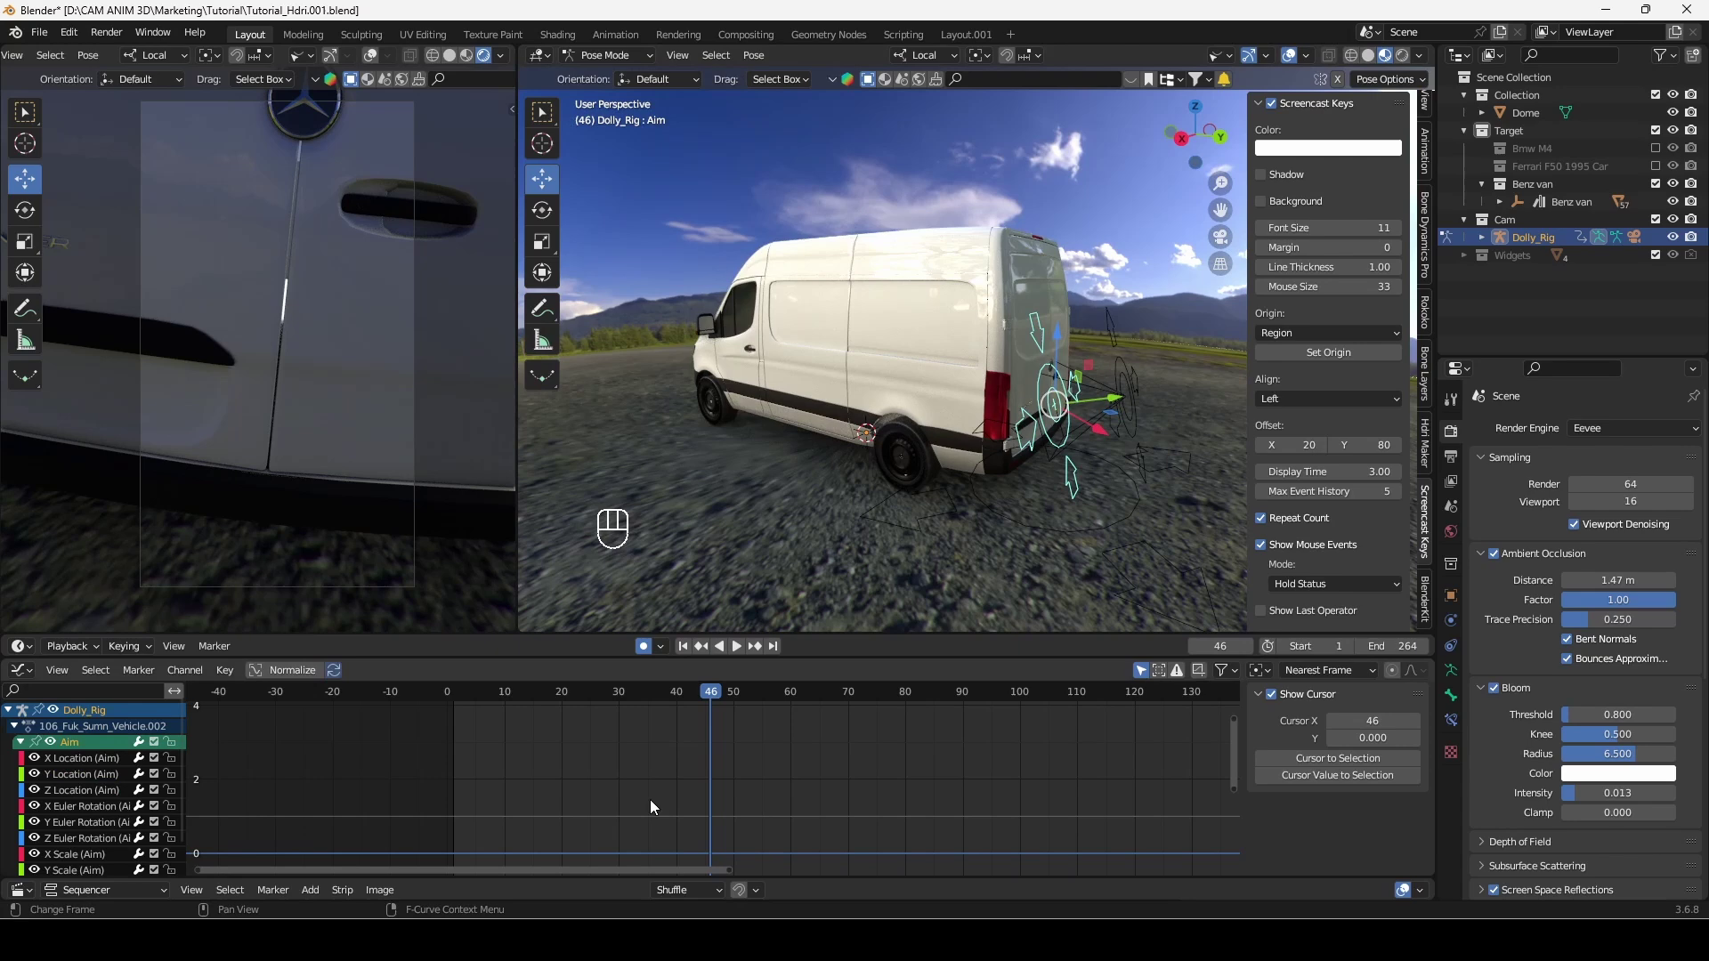
{"action": "left_click", "coordinate": [84, 790]}
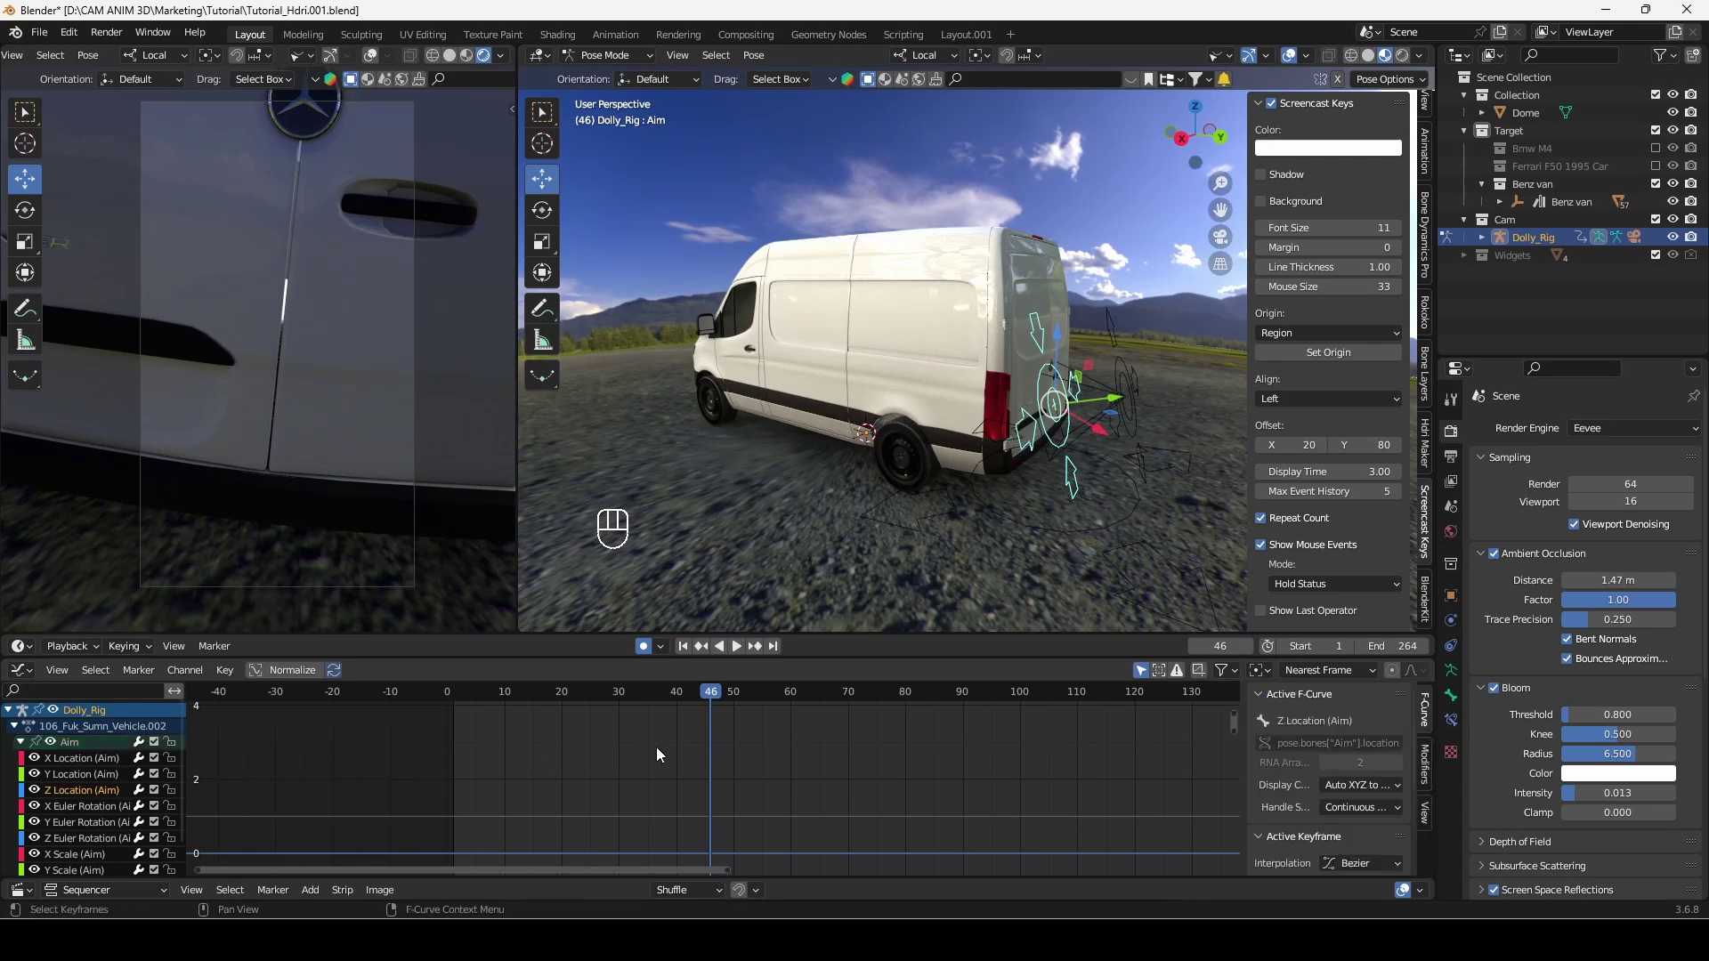
{"action": "key", "text": "q"}
{"action": "left_click", "coordinate": [655, 770]}
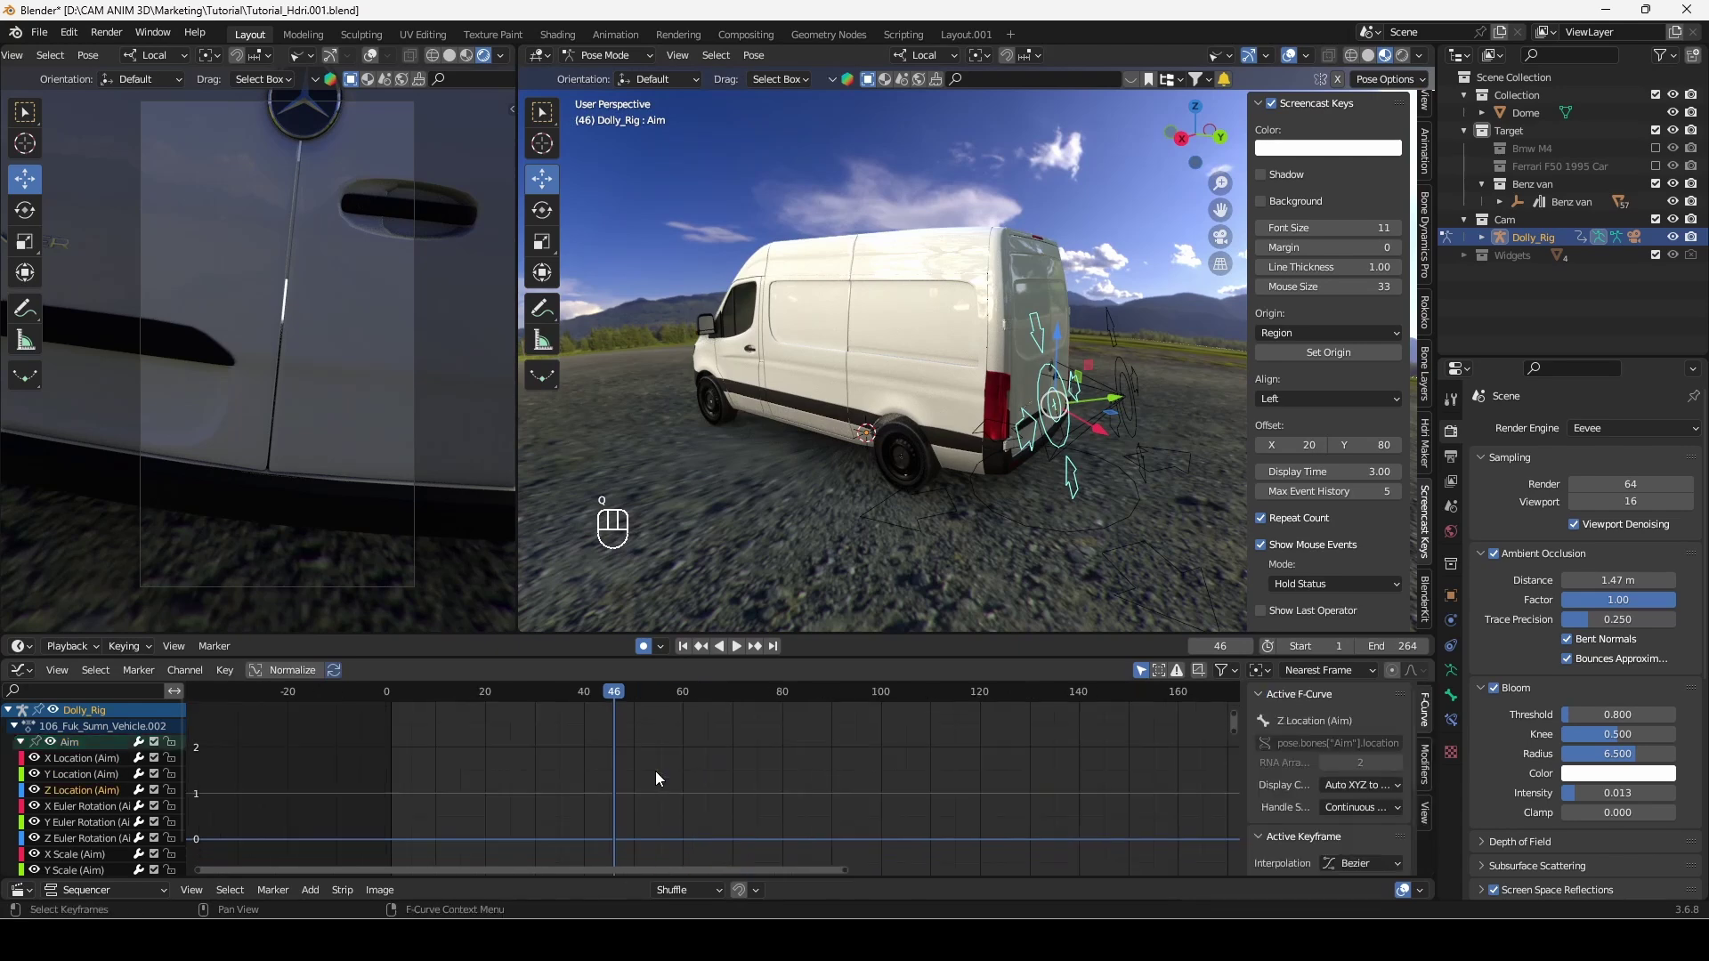
{"action": "left_click", "coordinate": [701, 745]}
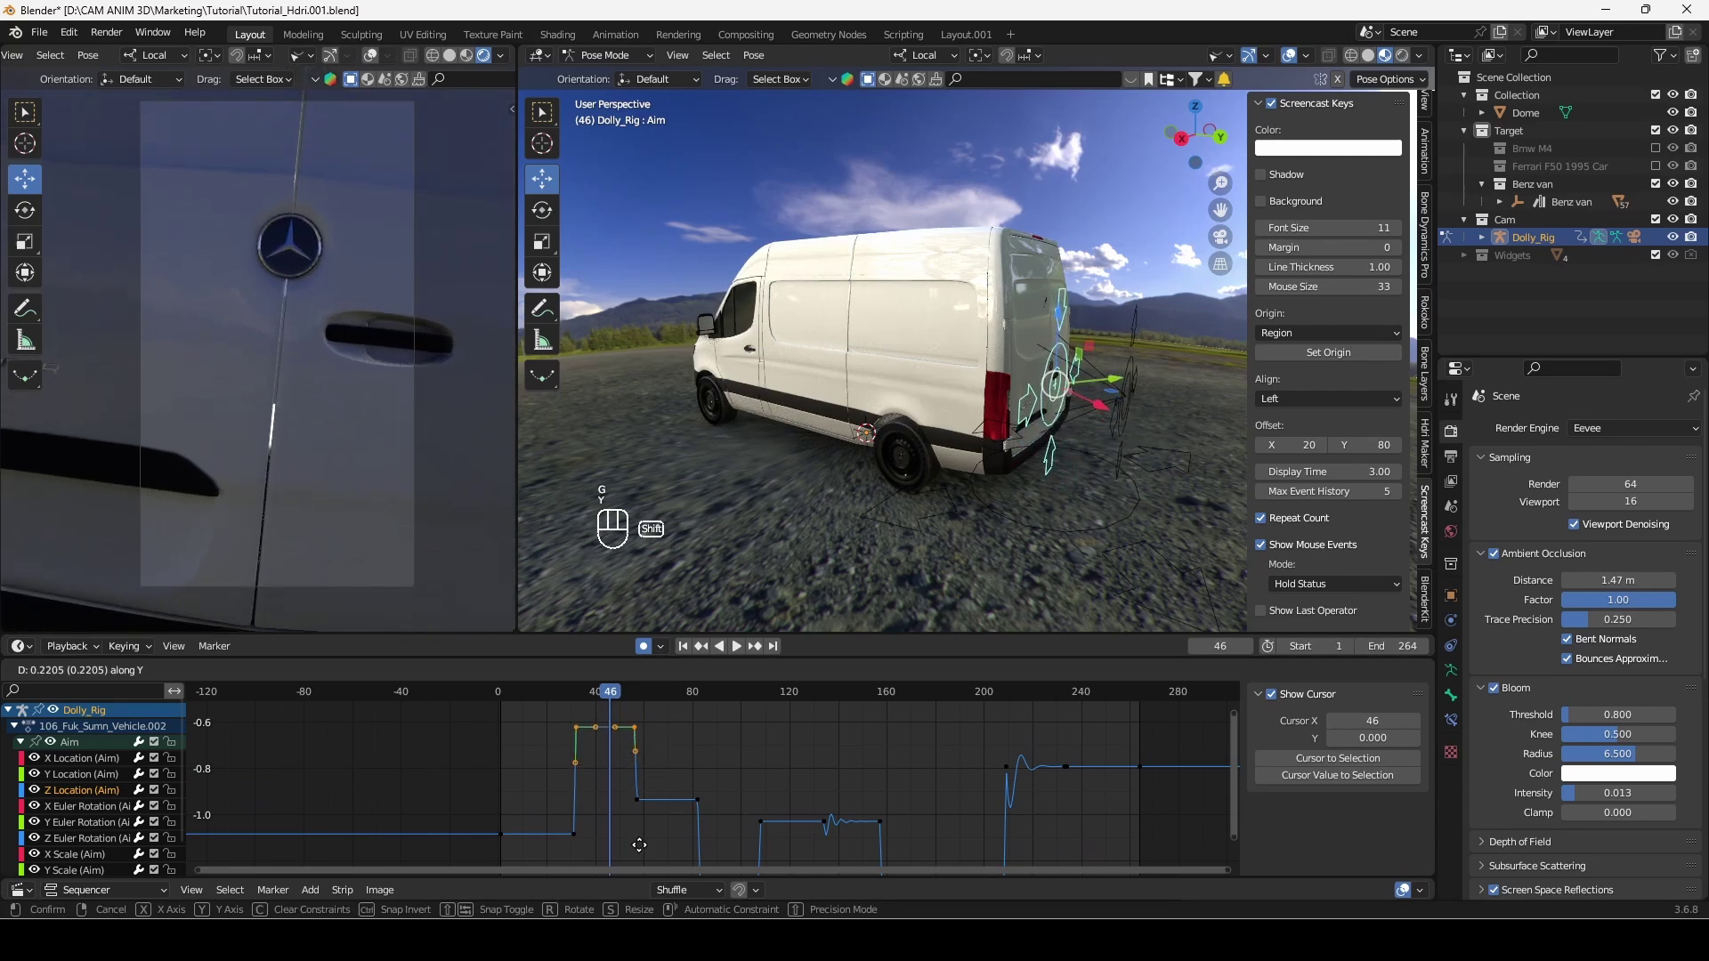
{"action": "scroll", "coordinate": [681, 785], "scroll_direction": "up", "scroll_amount": 3}
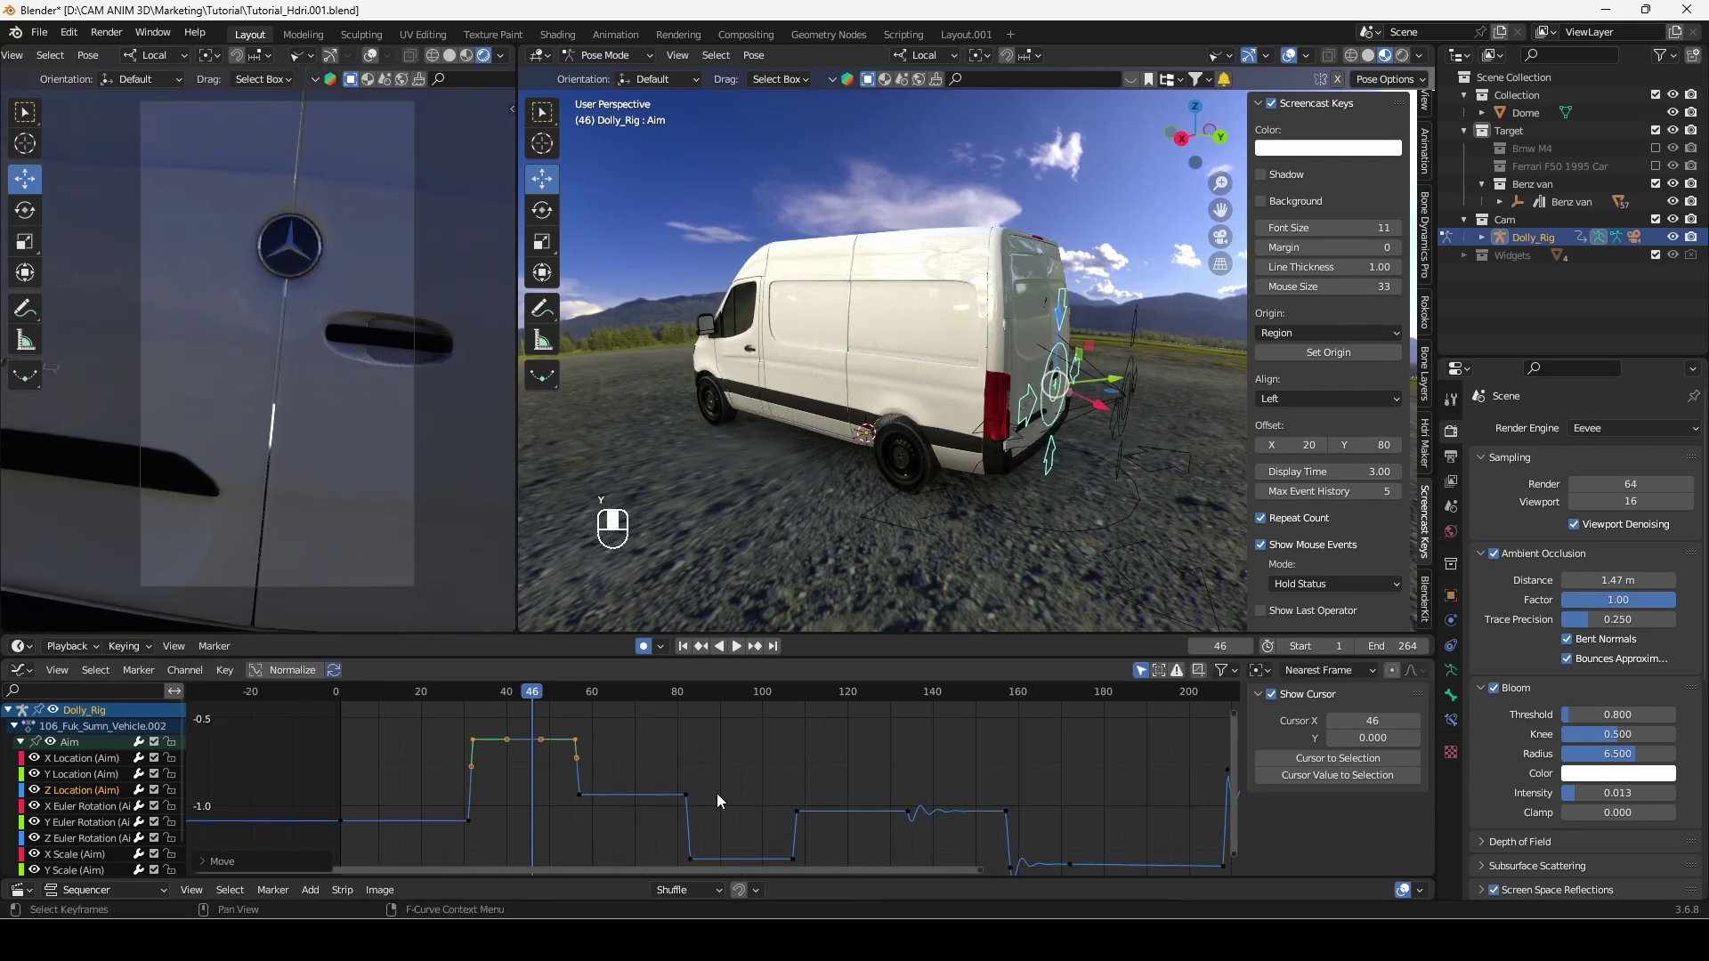
{"action": "left_click", "coordinate": [450, 697]}
{"action": "key", "text": "space"}
{"action": "key", "text": "space"}
{"action": "mouse_move", "coordinate": [450, 698]}
{"action": "left_mouse_down"}
{"action": "mouse_move", "coordinate": [527, 698]}
{"action": "mouse_move", "coordinate": [473, 712]}
{"action": "left_mouse_up"}
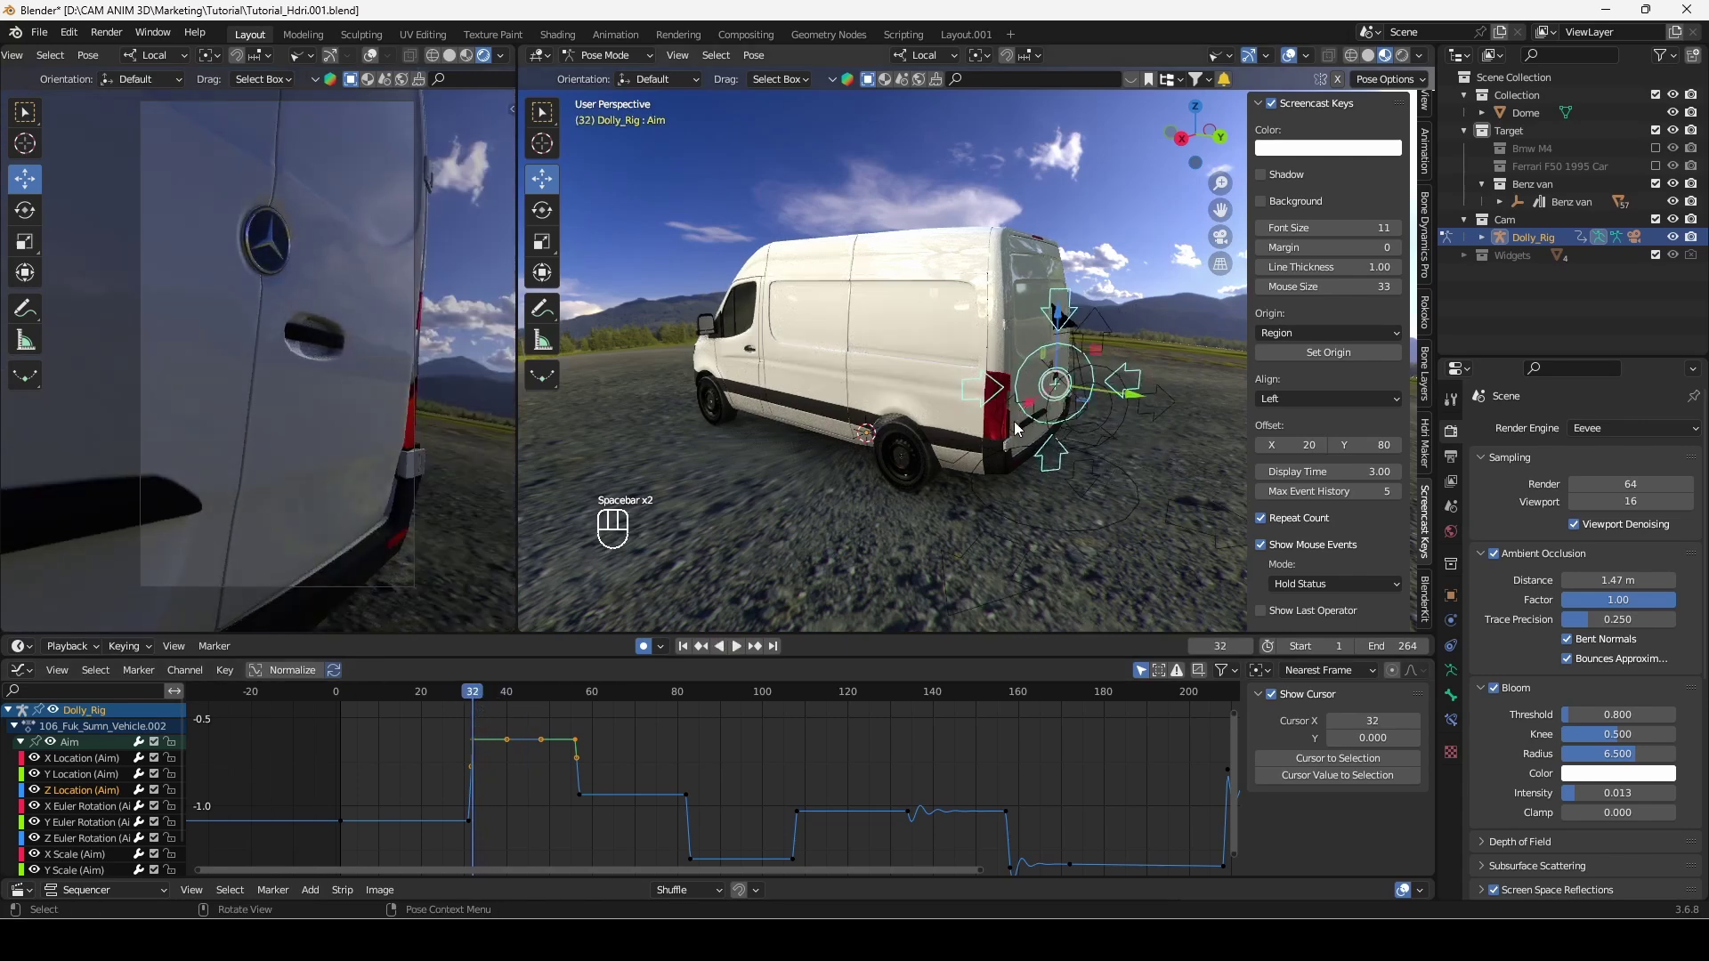
{"action": "middle_click_drag", "start_coordinate": [1013, 420], "coordinate": [1088, 399]}
{"action": "mouse_move", "coordinate": [594, 783]}
{"action": "middle_mouse_down"}
{"action": "mouse_move", "coordinate": [616, 806]}
{"action": "mouse_move", "coordinate": [594, 799]}
{"action": "middle_mouse_up"}
Move the Camera bone's Y Location keys around frames 30–48 higher and review playback
{"action": "left_click", "coordinate": [63, 774]}
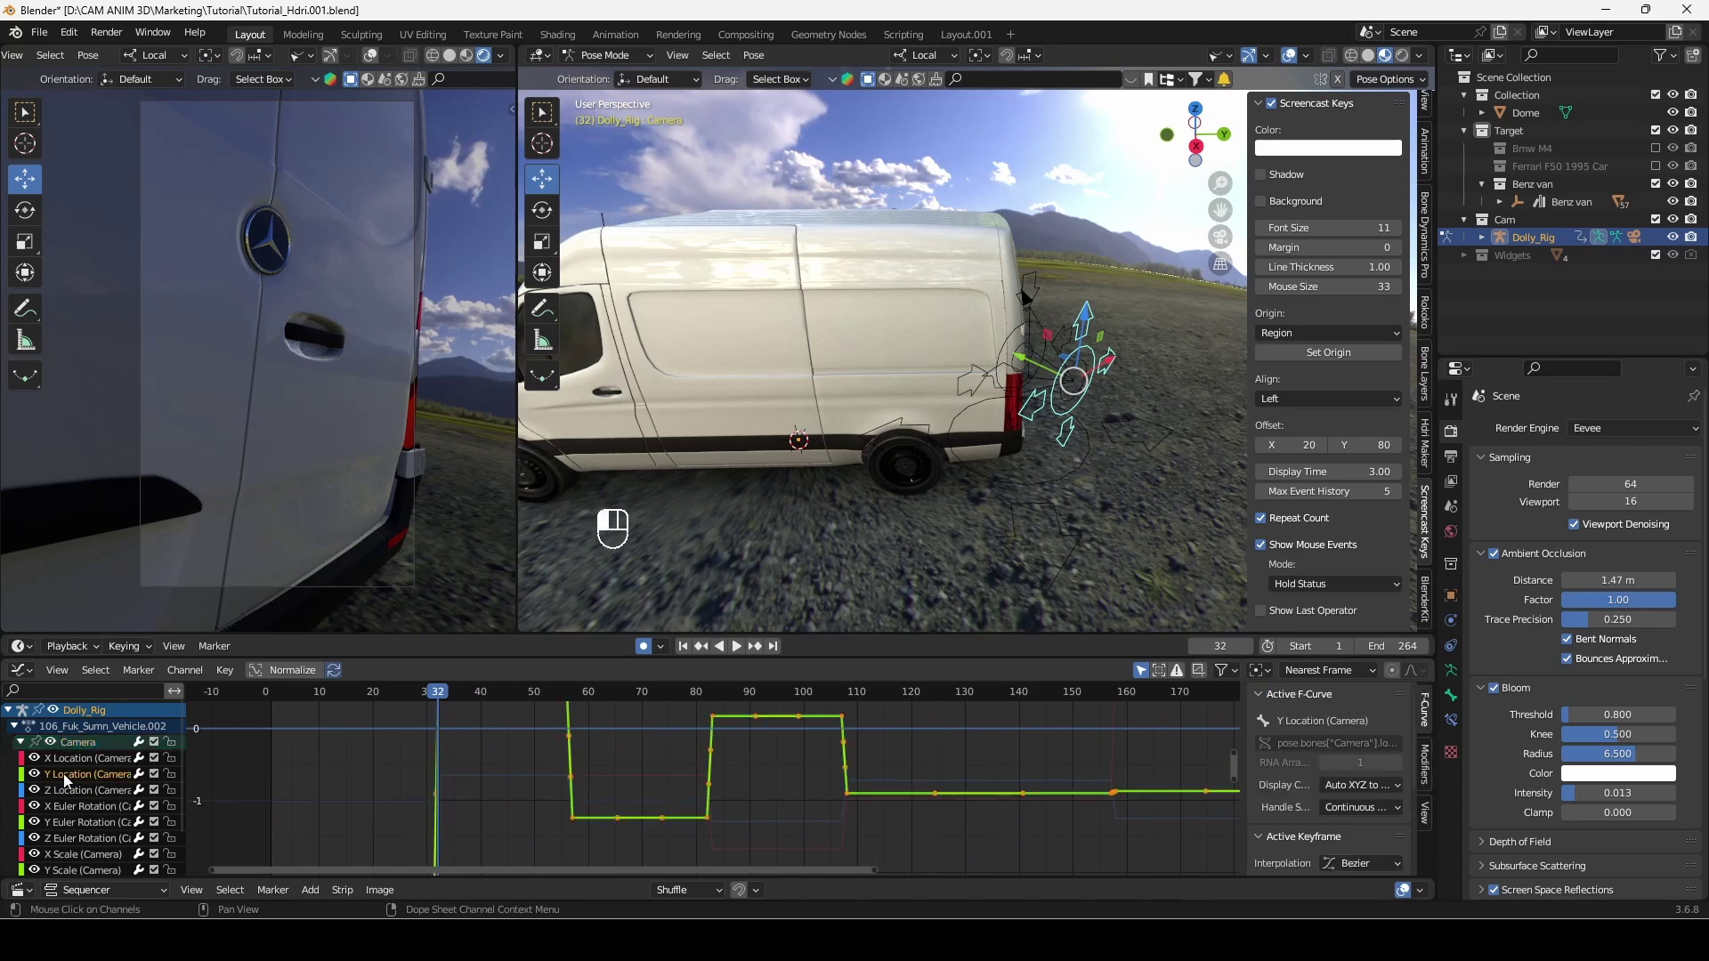
{"action": "key", "text": "q"}
{"action": "left_click", "coordinate": [486, 776]}
{"action": "left_click", "coordinate": [380, 734]}
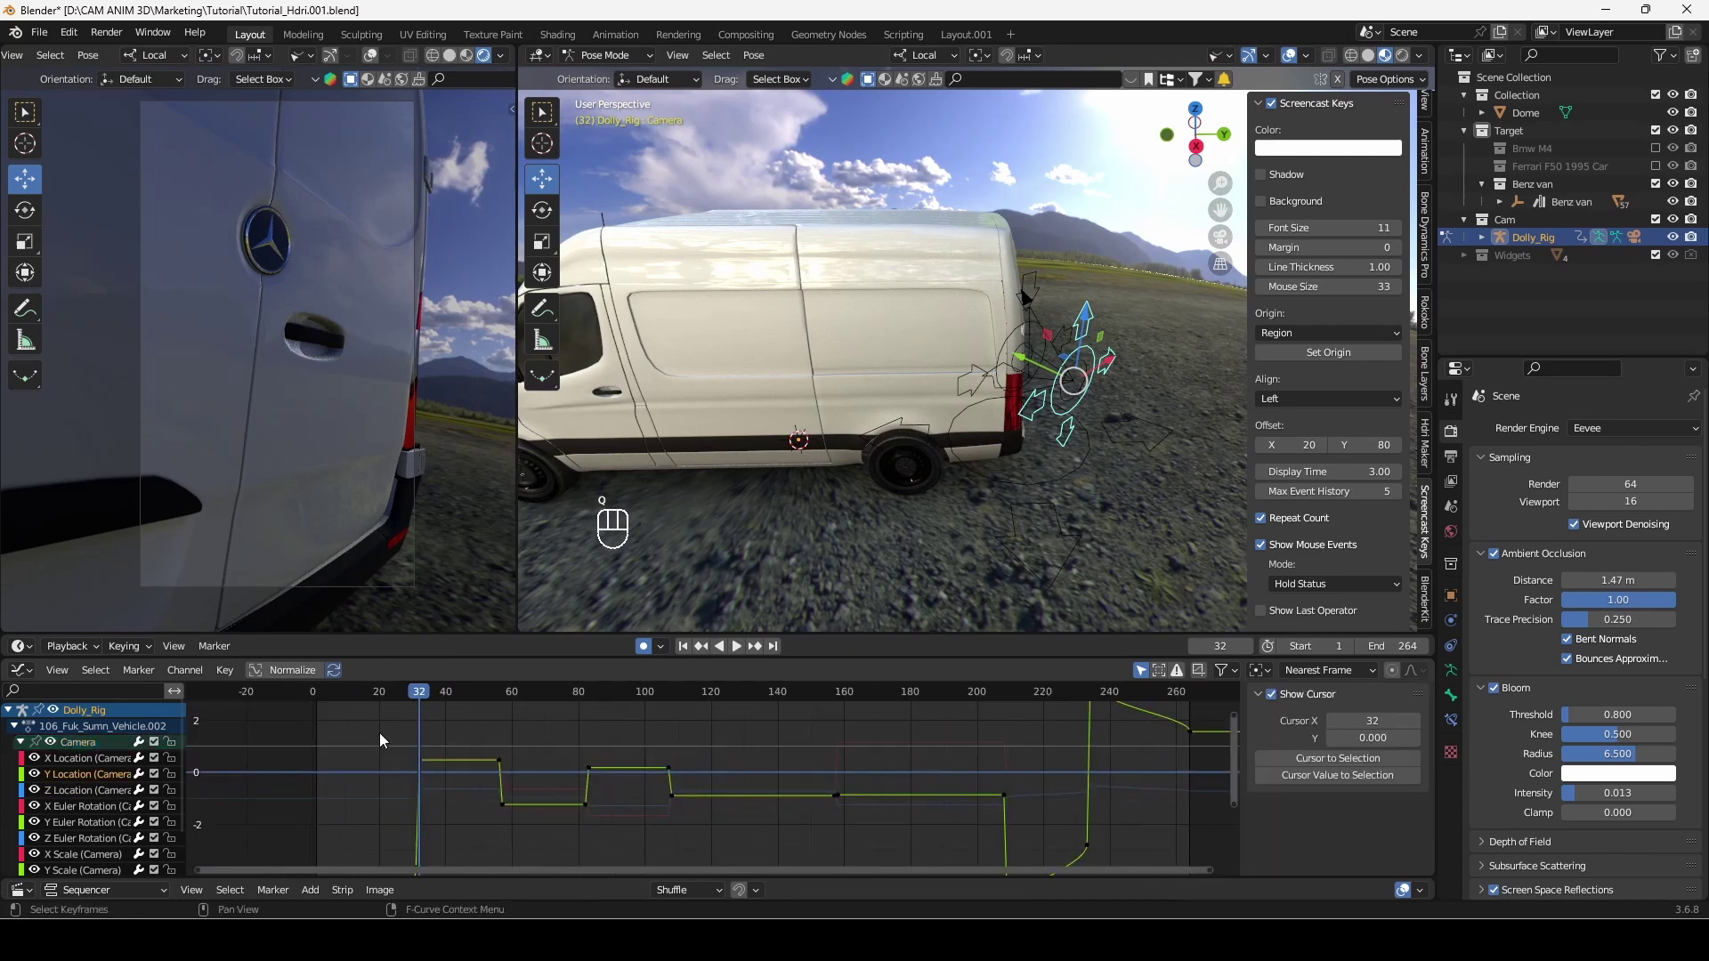
{"action": "key", "text": "g"}
{"action": "key", "text": "y"}
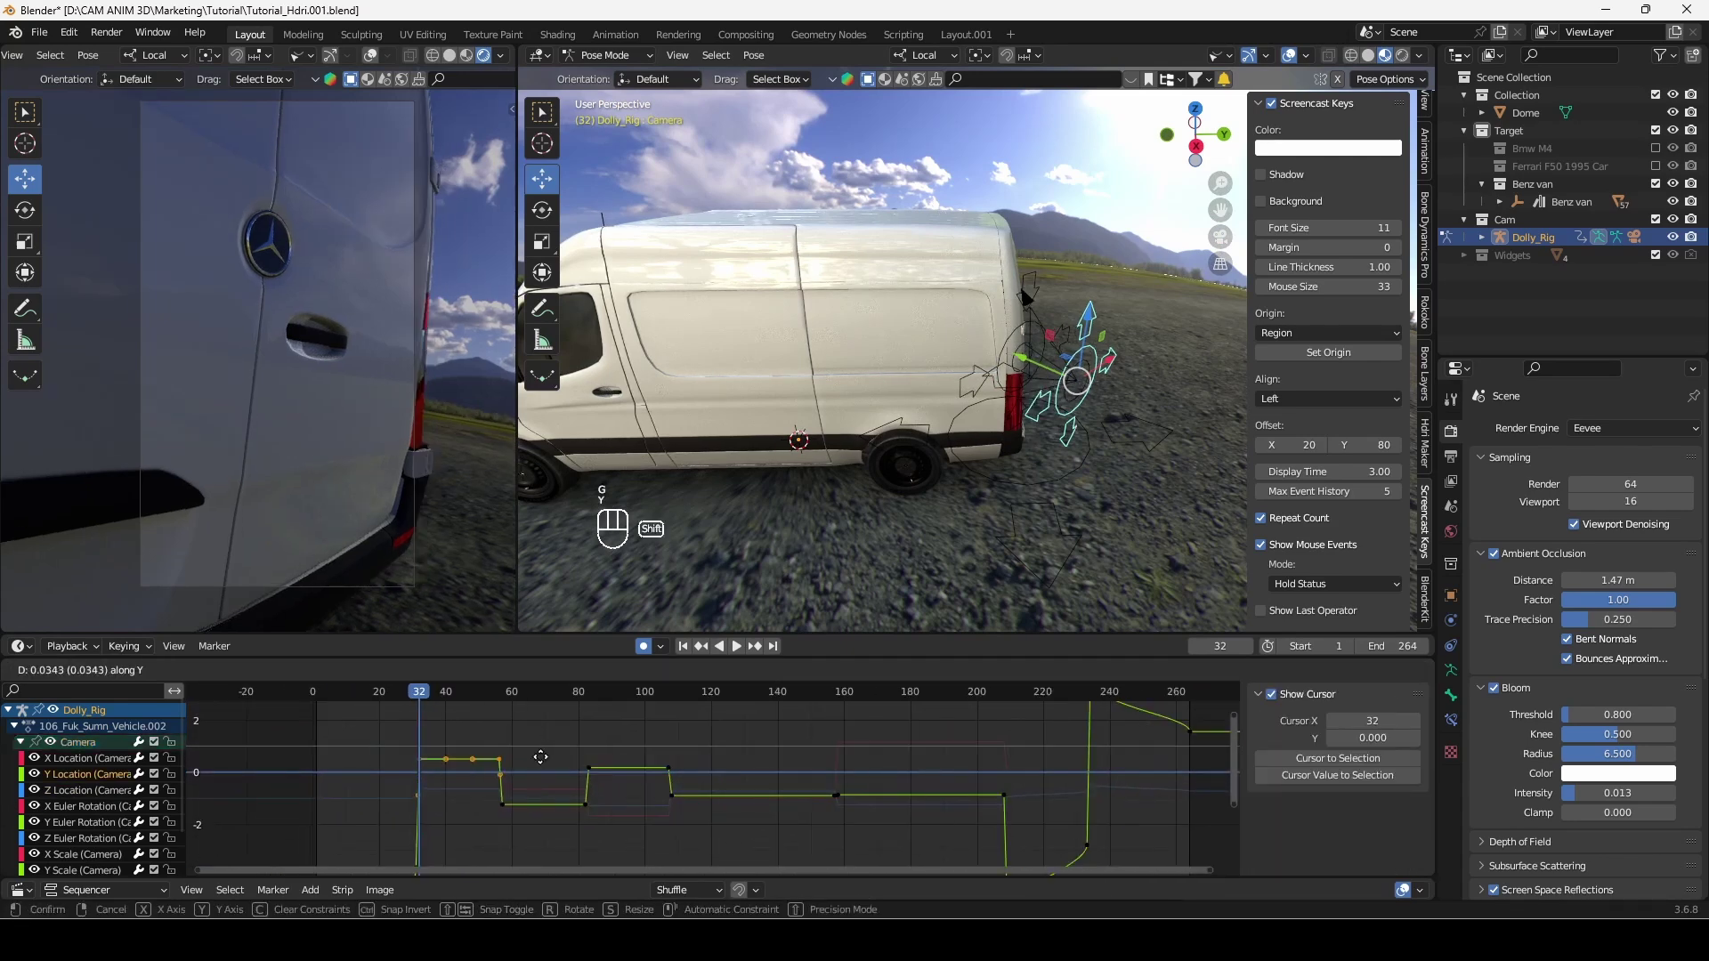
{"action": "left_click", "coordinate": [536, 820]}
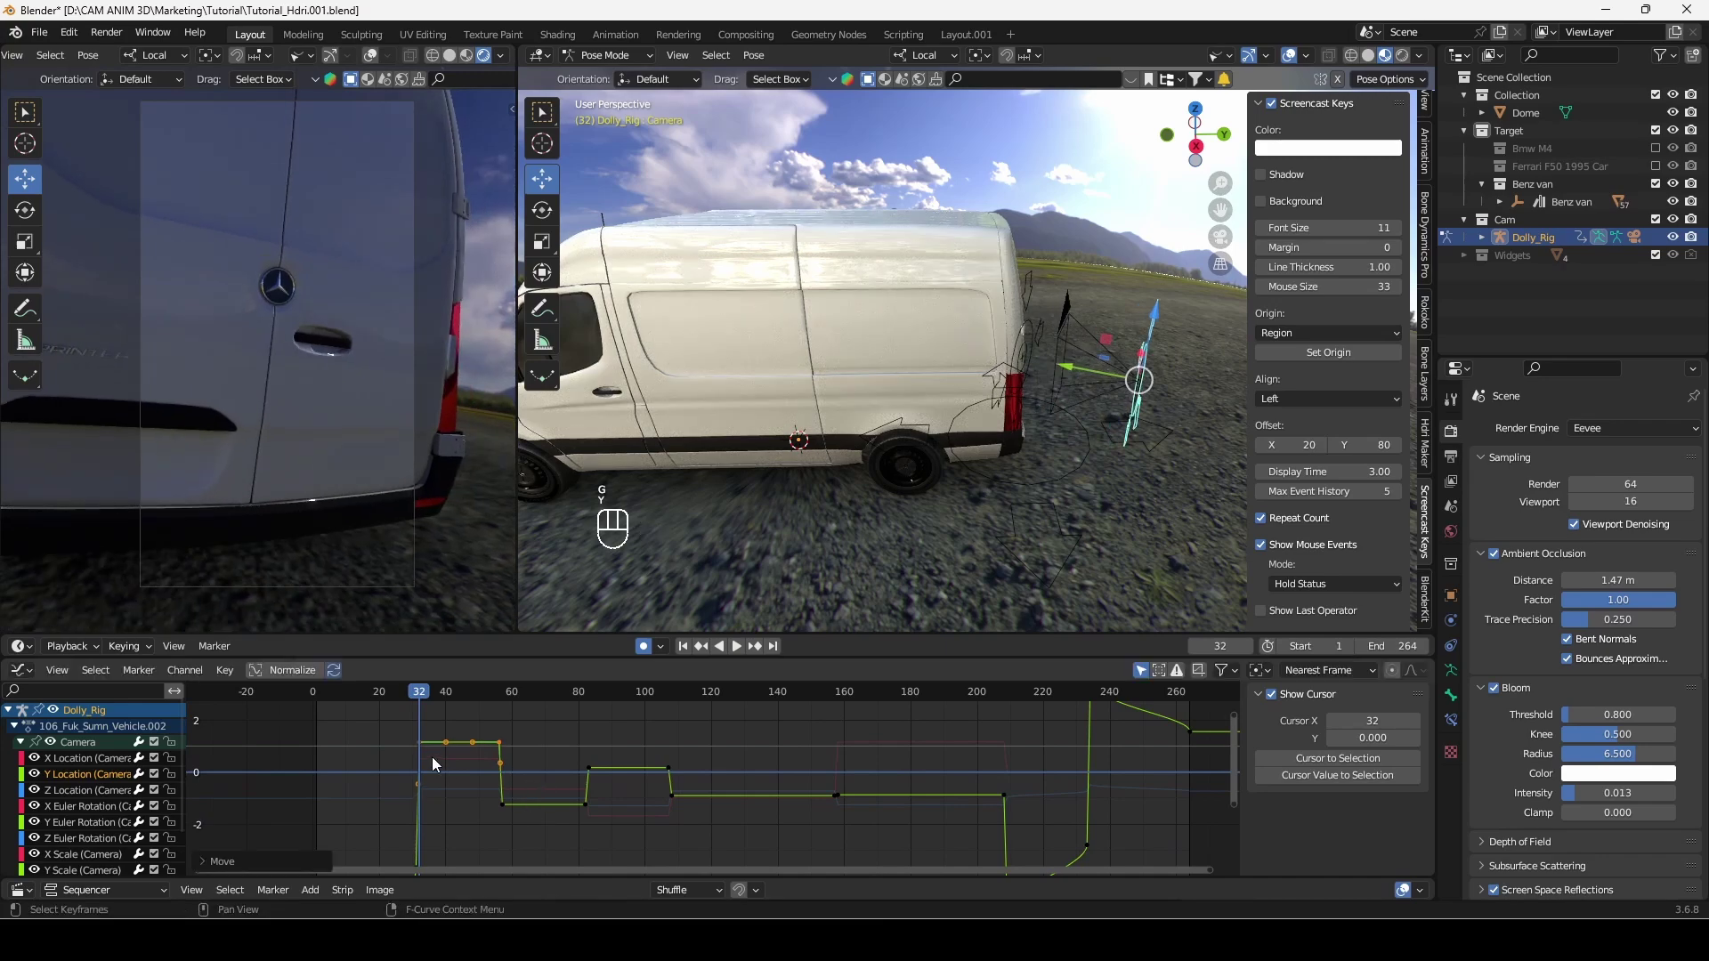
{"action": "key", "text": "space"}
{"action": "key", "text": "space"}
{"action": "mouse_move", "coordinate": [418, 694]}
{"action": "left_mouse_down"}
{"action": "mouse_move", "coordinate": [386, 693]}
{"action": "mouse_move", "coordinate": [439, 693]}
{"action": "left_mouse_up"}
{"action": "key", "text": "space"}
{"action": "key", "text": "space"}
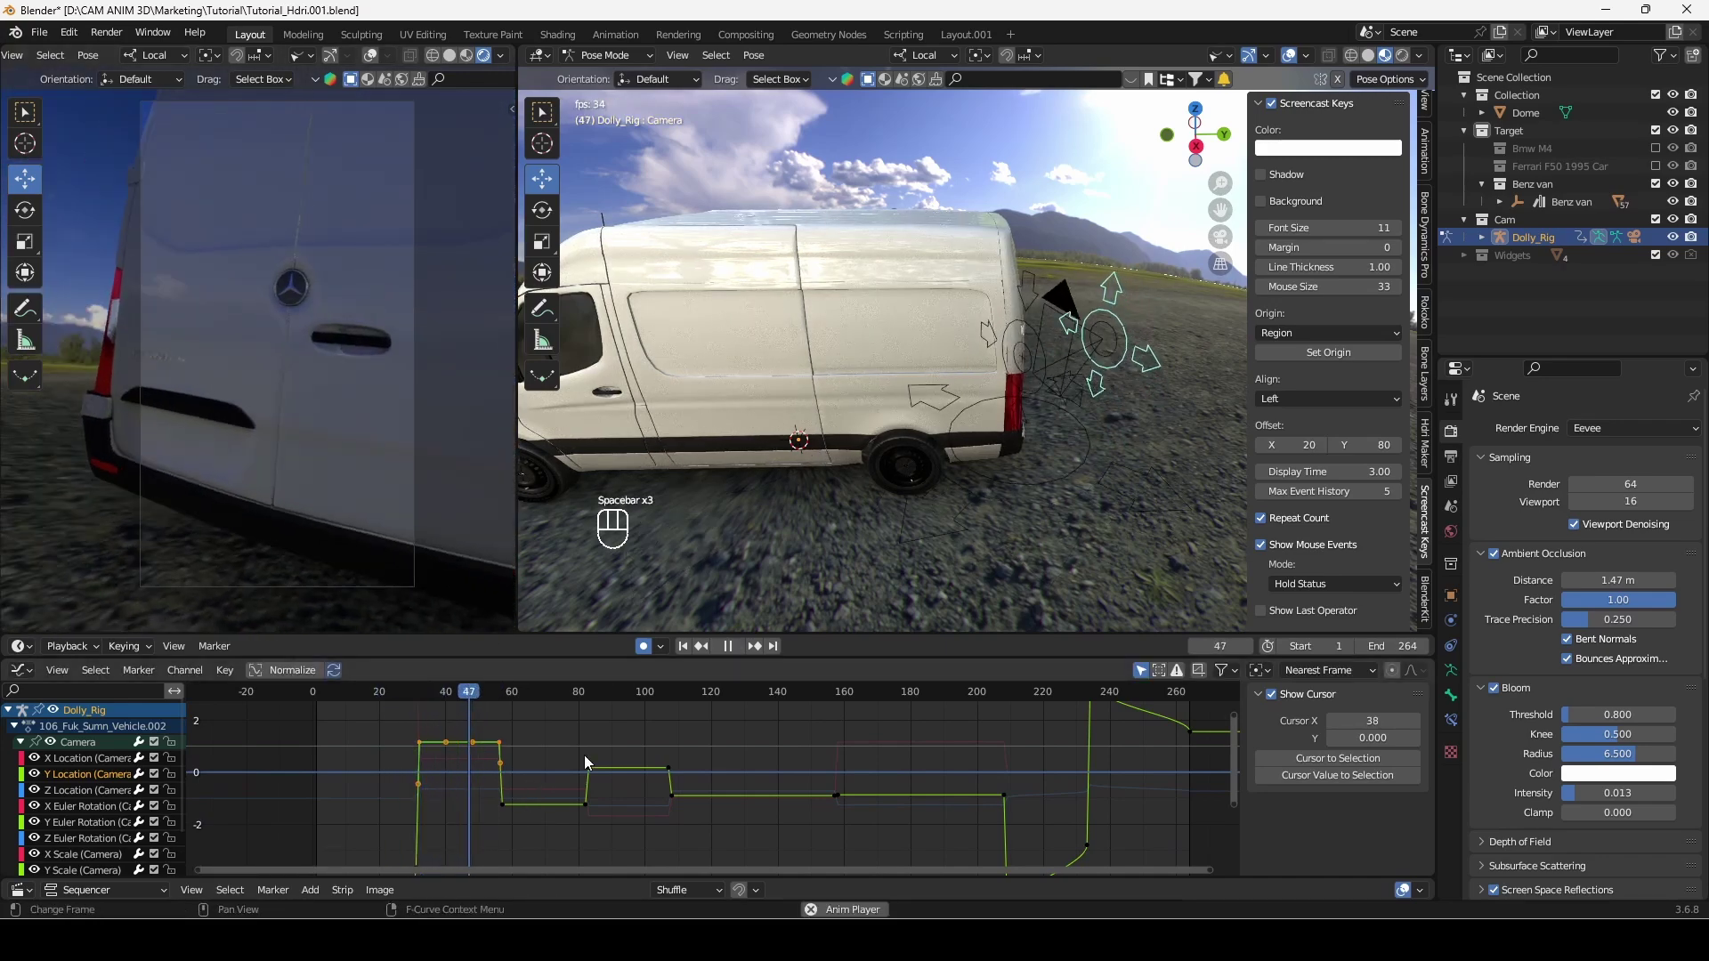
{"action": "middle_click_drag", "start_coordinate": [755, 438], "coordinate": [884, 553]}
Select the Root bone, view the van from top, and frame its keys near frame 62
{"action": "left_click", "coordinate": [888, 555]}
{"action": "scroll", "coordinate": [620, 820], "scroll_direction": "down", "scroll_amount": 1}
{"action": "scroll", "coordinate": [620, 821], "scroll_direction": "down", "scroll_amount": 1}
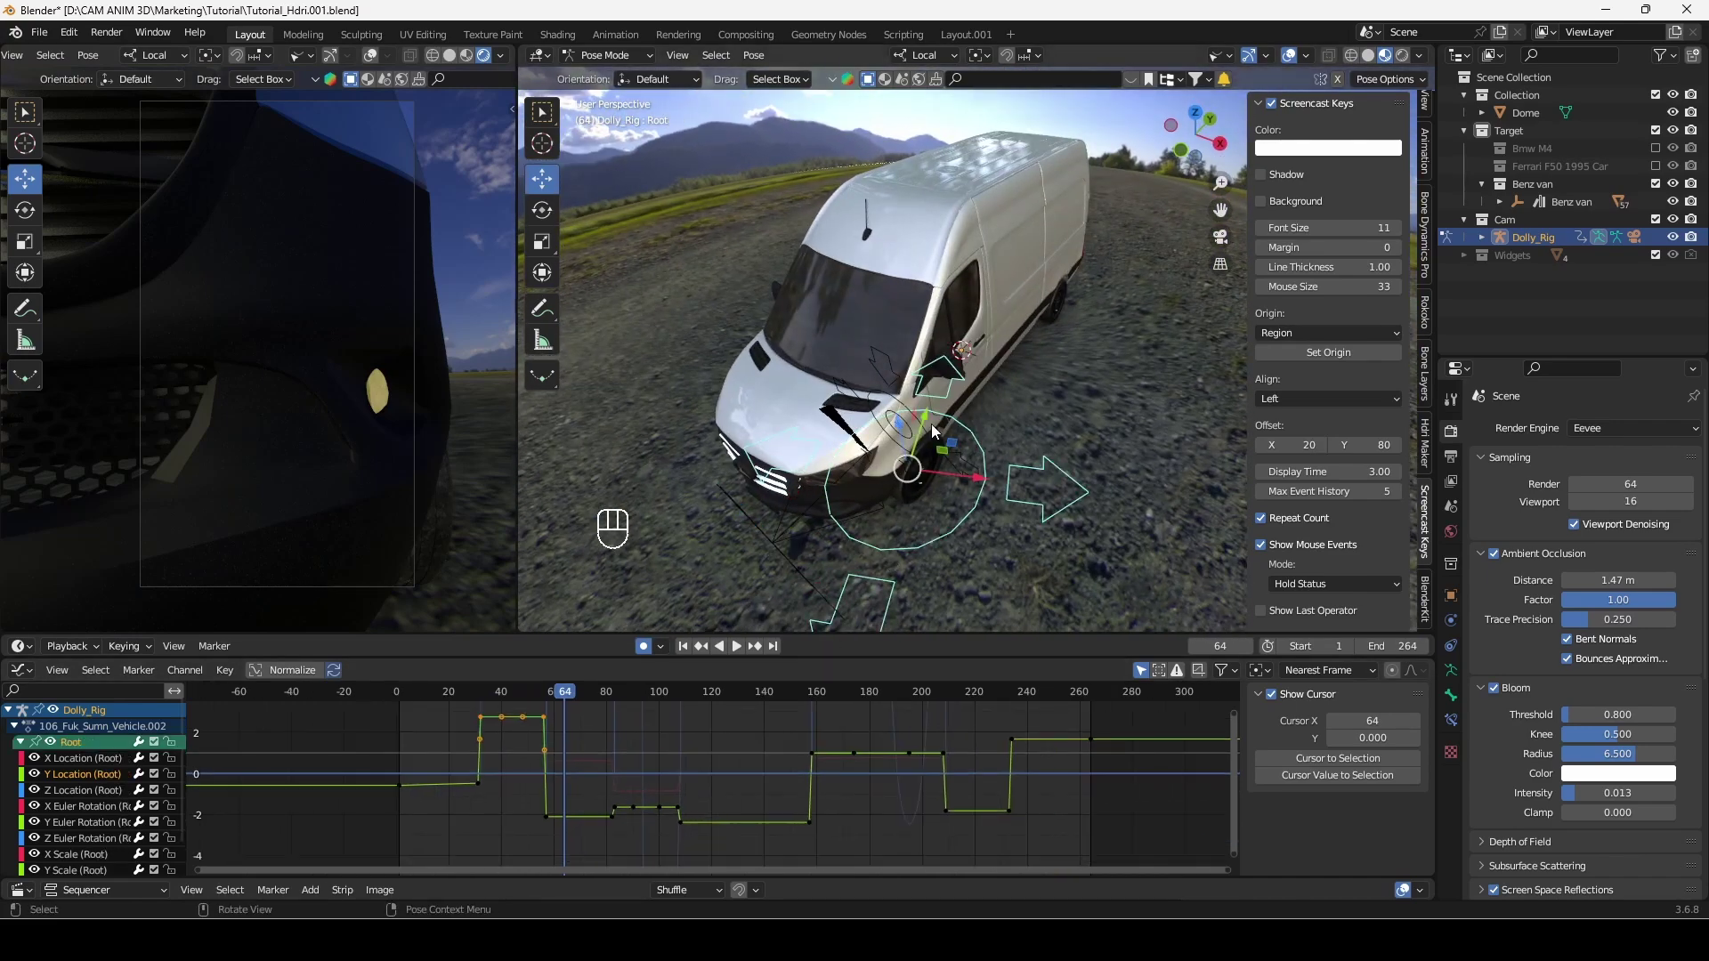
{"action": "middle_click_drag", "start_coordinate": [931, 424], "coordinate": [853, 334]}
{"action": "key", "text": "shift+KP_7"}
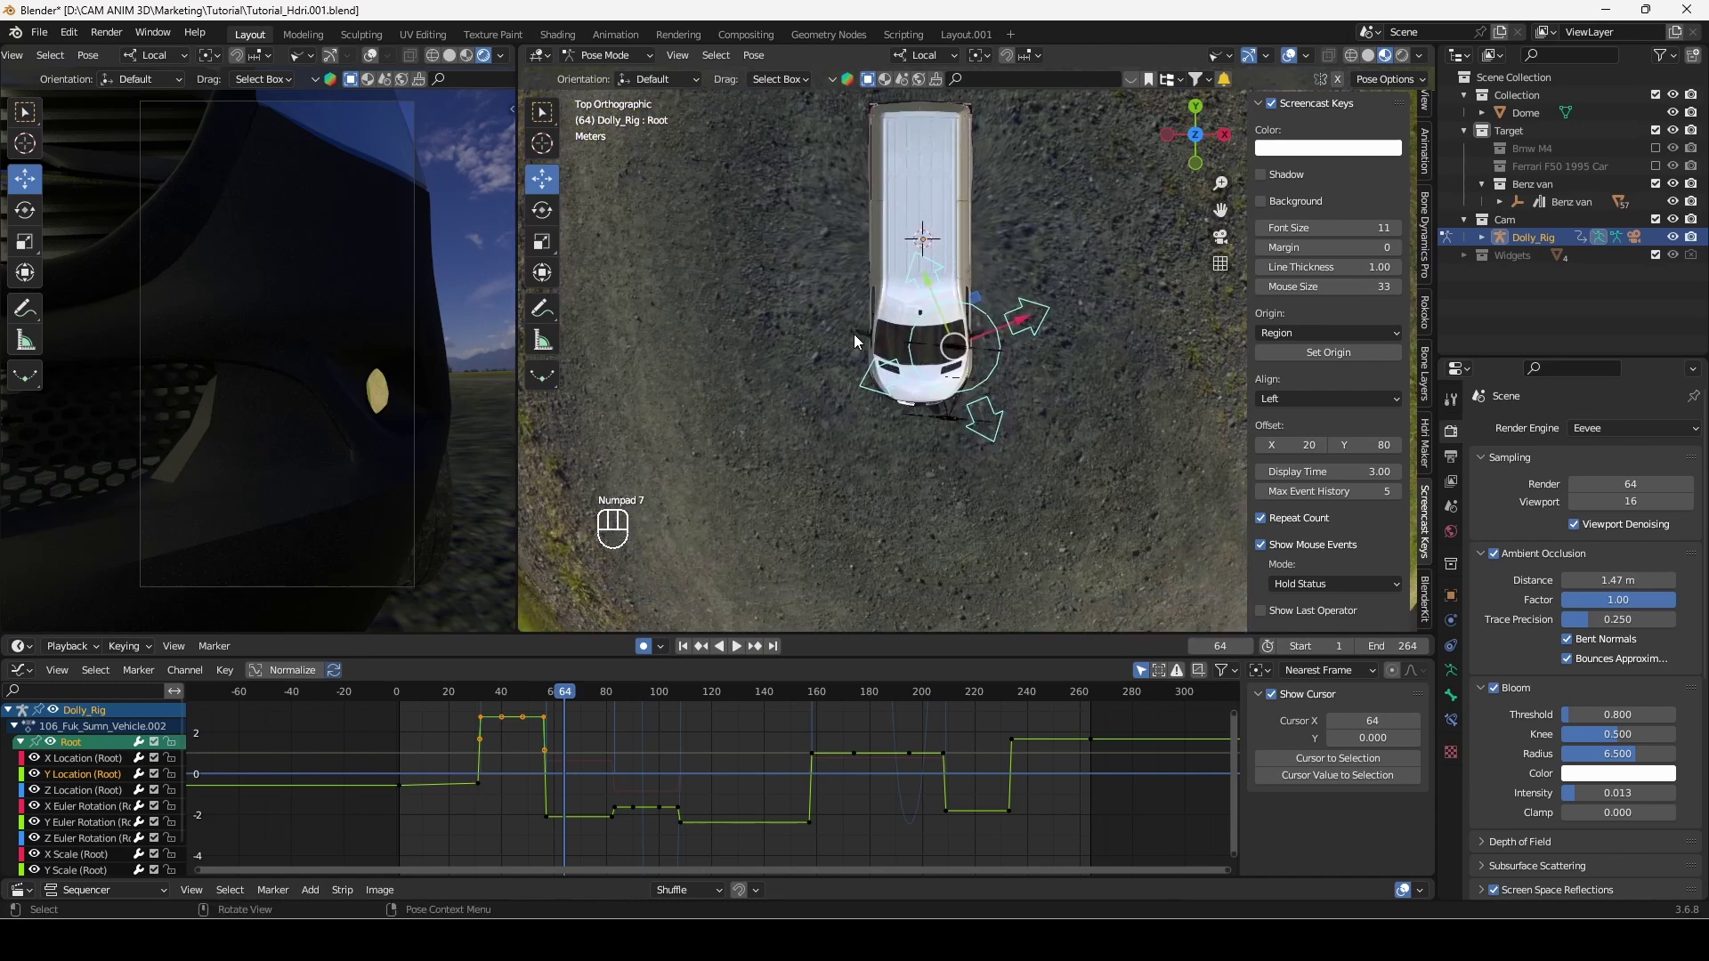
{"action": "scroll", "coordinate": [824, 407], "scroll_direction": "up", "scroll_amount": 1}
{"action": "middle_click_drag", "start_coordinate": [614, 827], "coordinate": [623, 756], "text": "ctrl"}
{"action": "left_click_drag", "start_coordinate": [574, 698], "coordinate": [596, 703]}
{"action": "middle_click_drag", "start_coordinate": [630, 781], "coordinate": [632, 762], "text": "ctrl"}
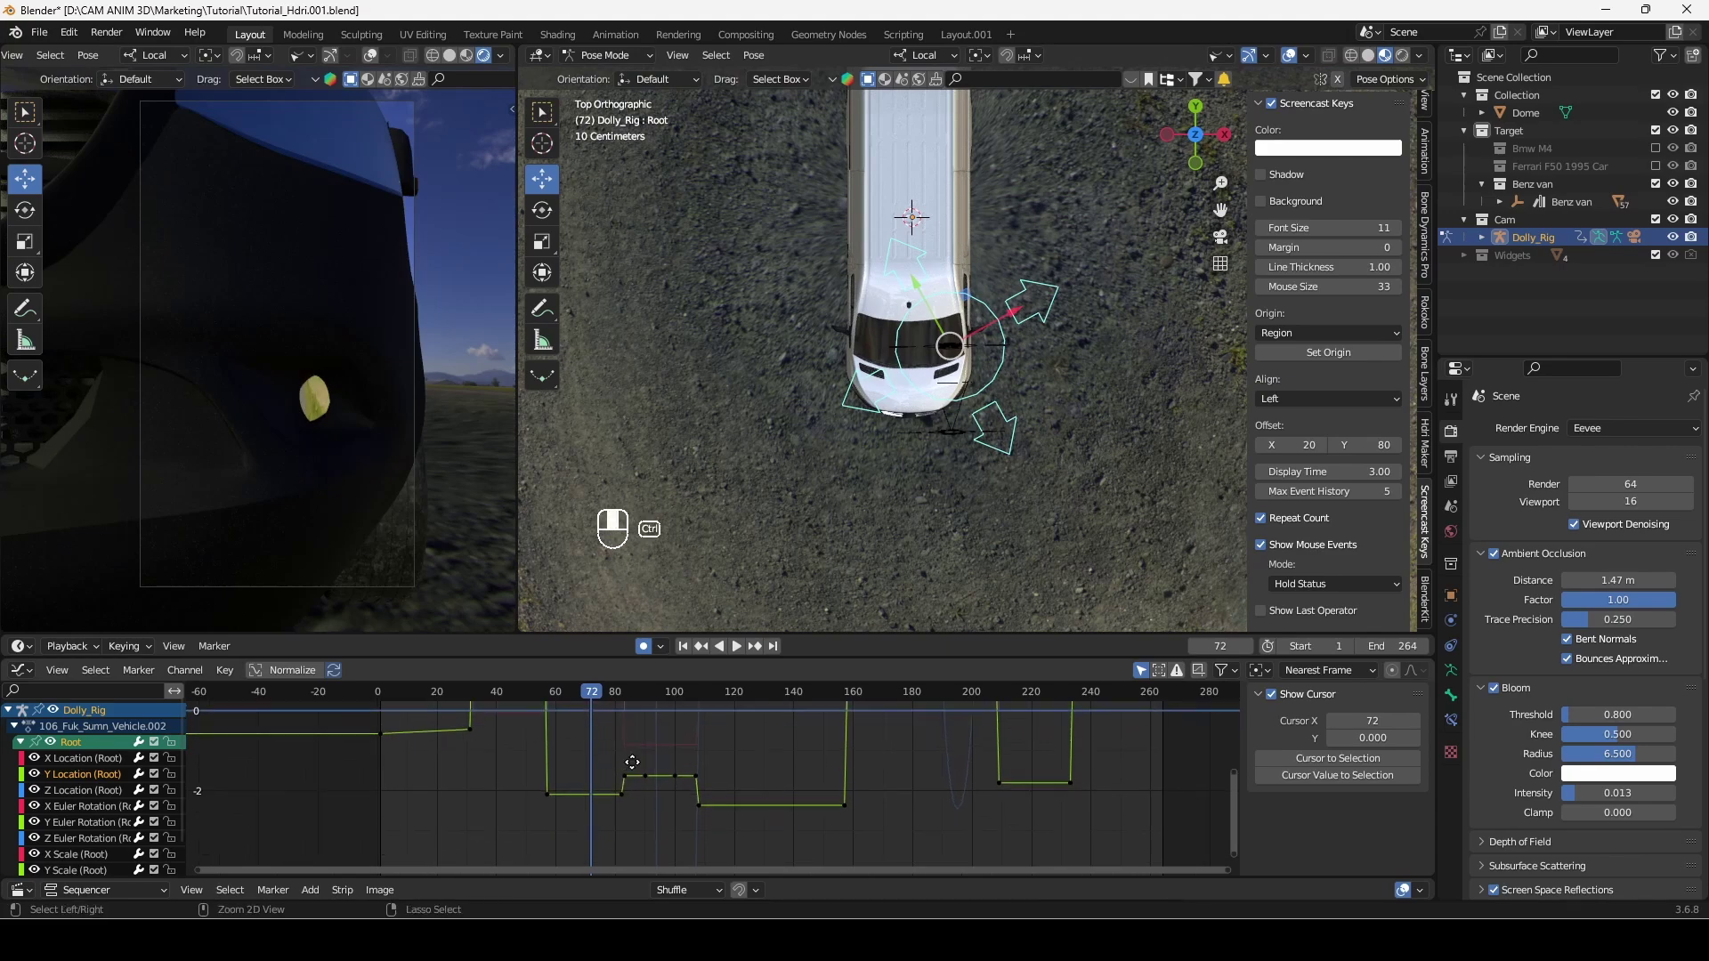
{"action": "scroll", "coordinate": [629, 762], "scroll_direction": "down", "scroll_amount": 1}
{"action": "scroll", "coordinate": [845, 481], "scroll_direction": "down", "scroll_amount": 6}
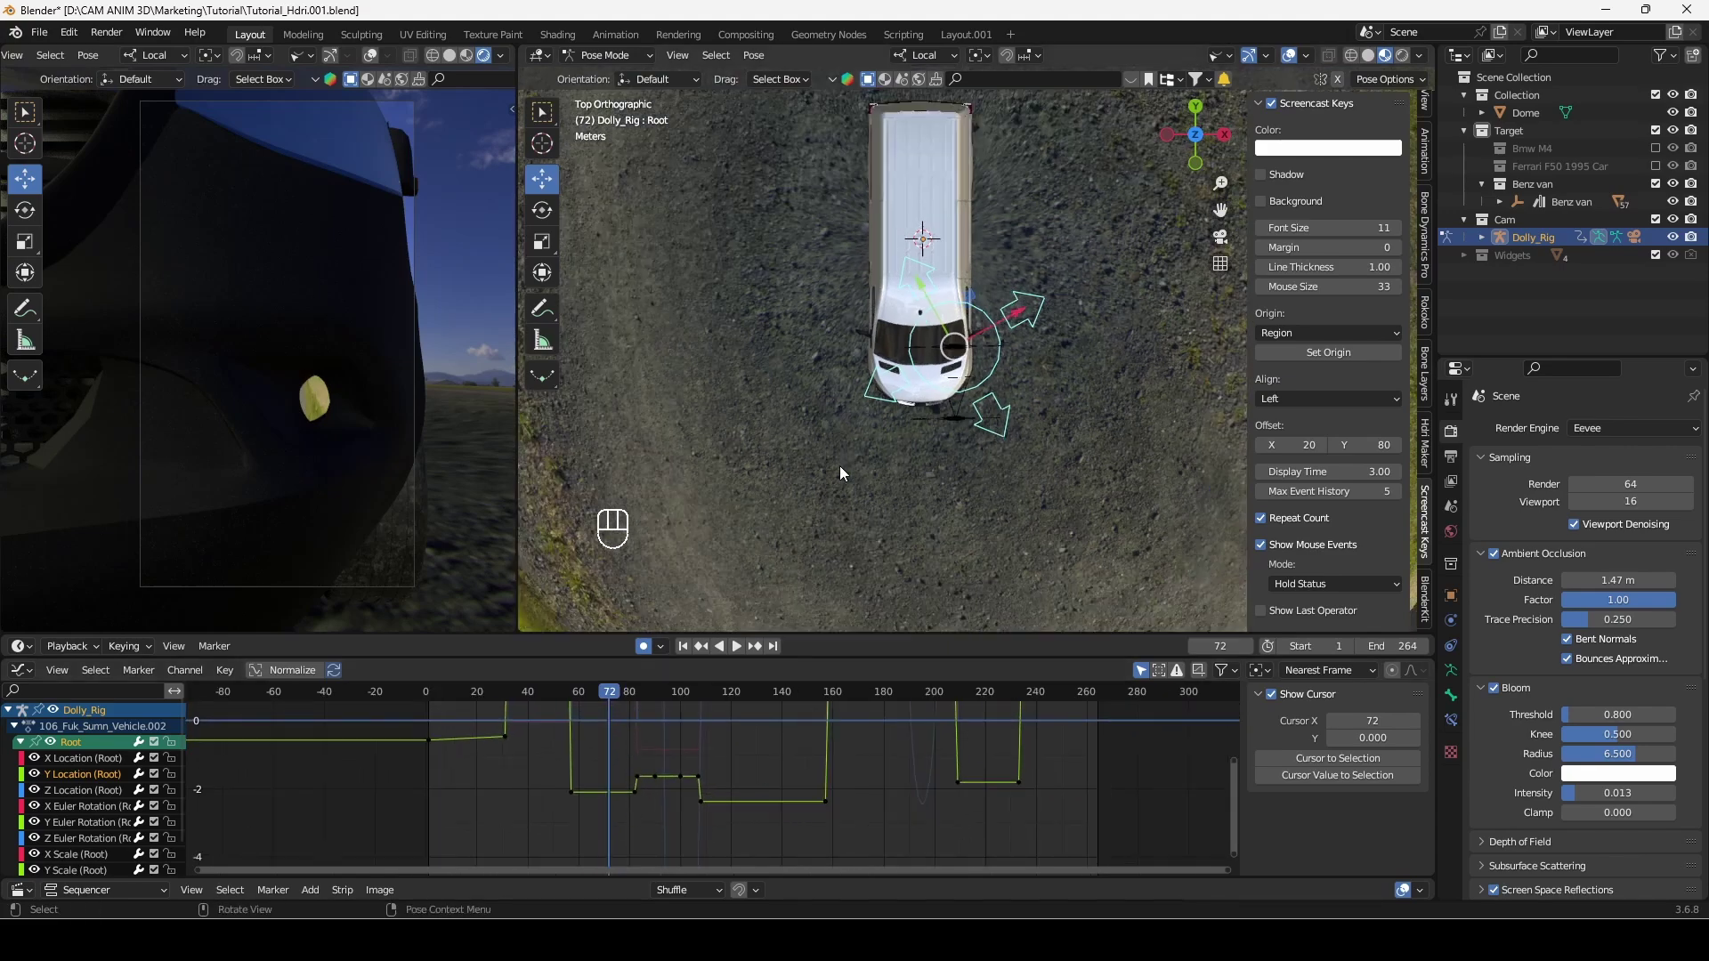
{"action": "scroll", "coordinate": [976, 402], "scroll_direction": "up", "scroll_amount": 2}
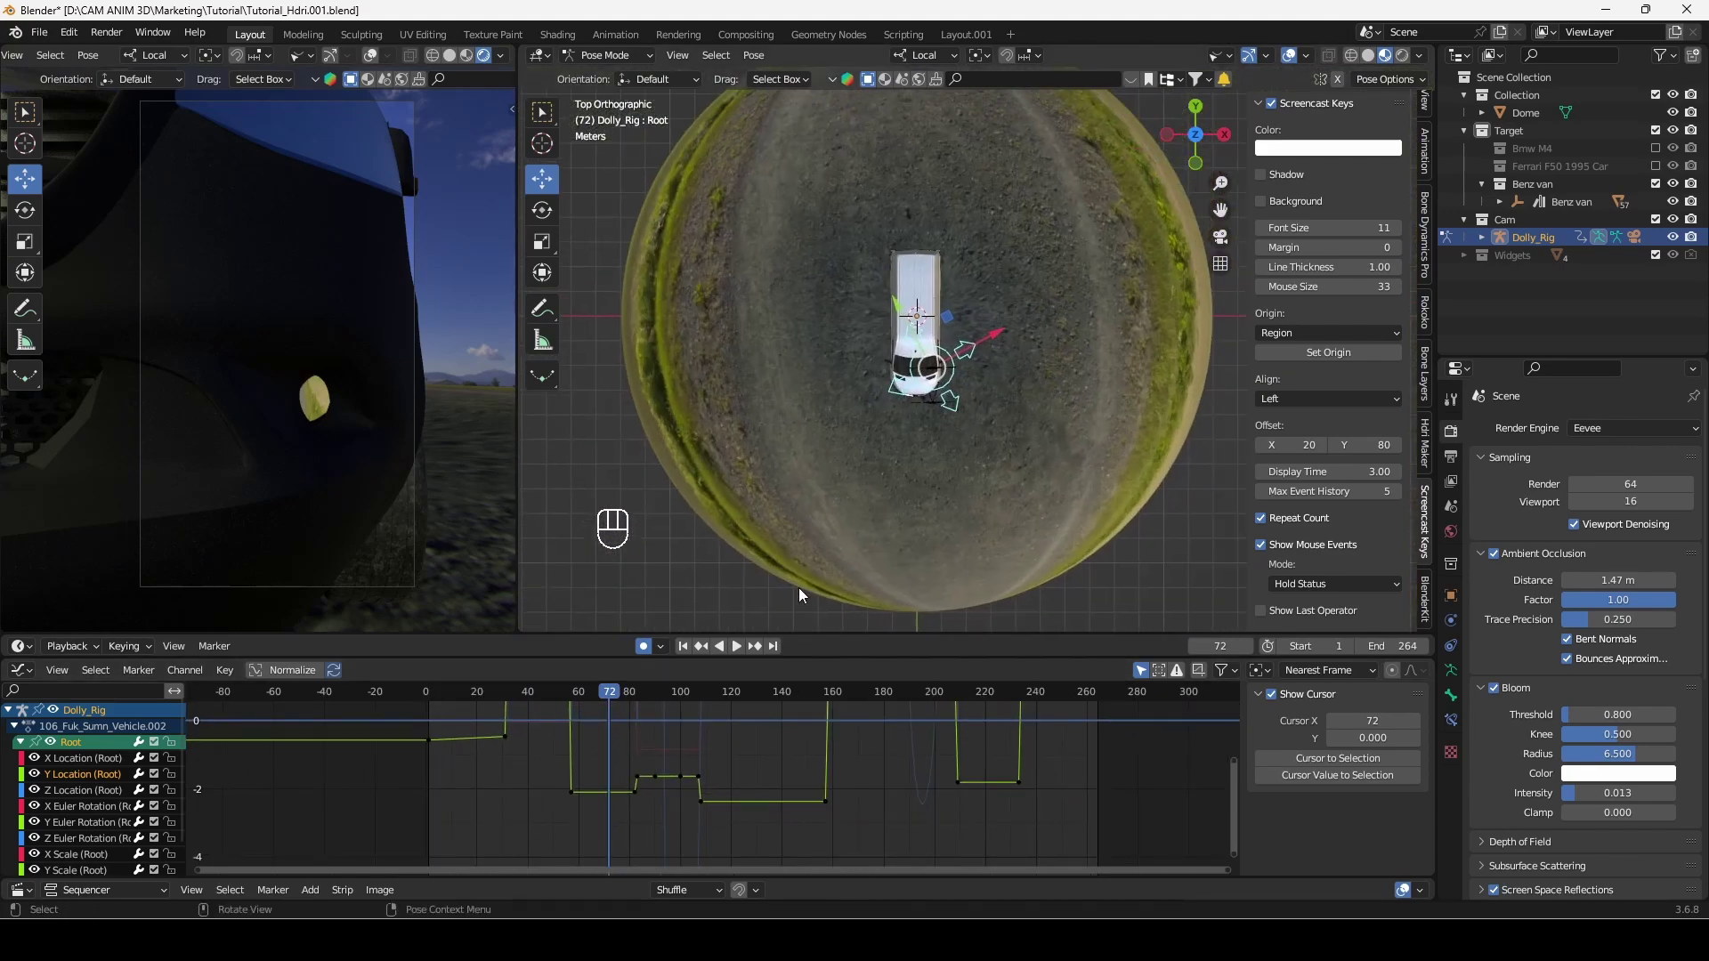
{"action": "scroll", "coordinate": [522, 798], "scroll_direction": "up", "scroll_amount": 1}
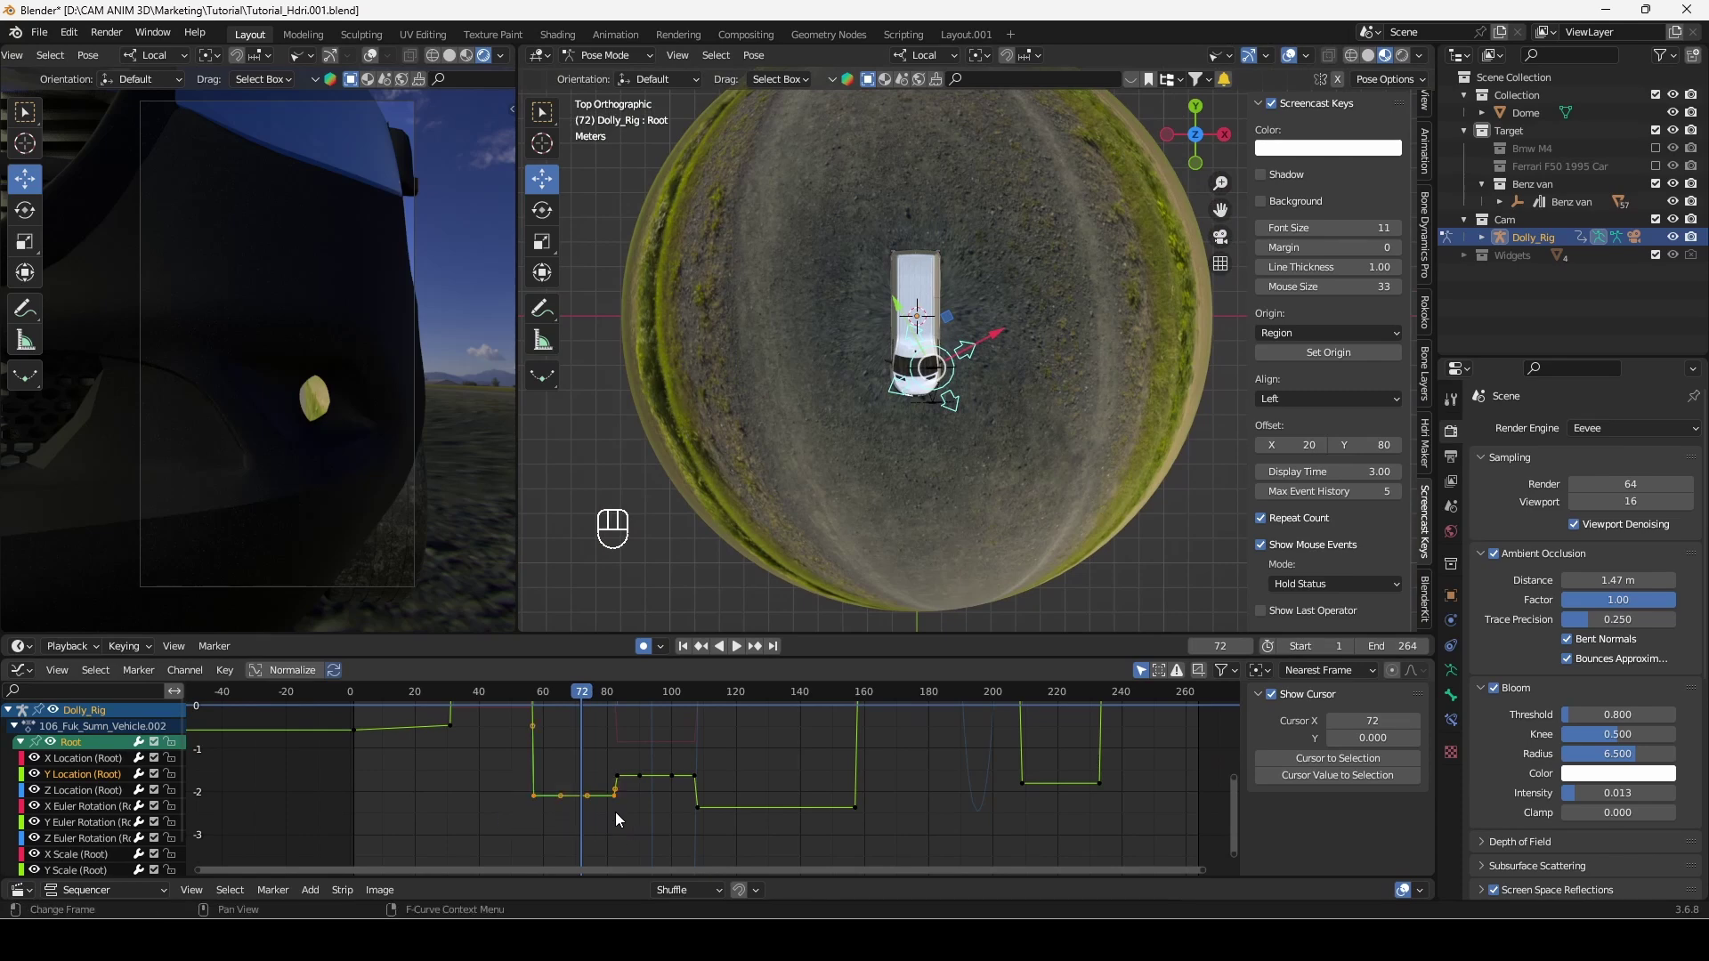
Lower the Root's Y Location keys around frames 56–72 by about 0.5 and play back
{"action": "key", "text": "g"}
{"action": "key", "text": "y"}
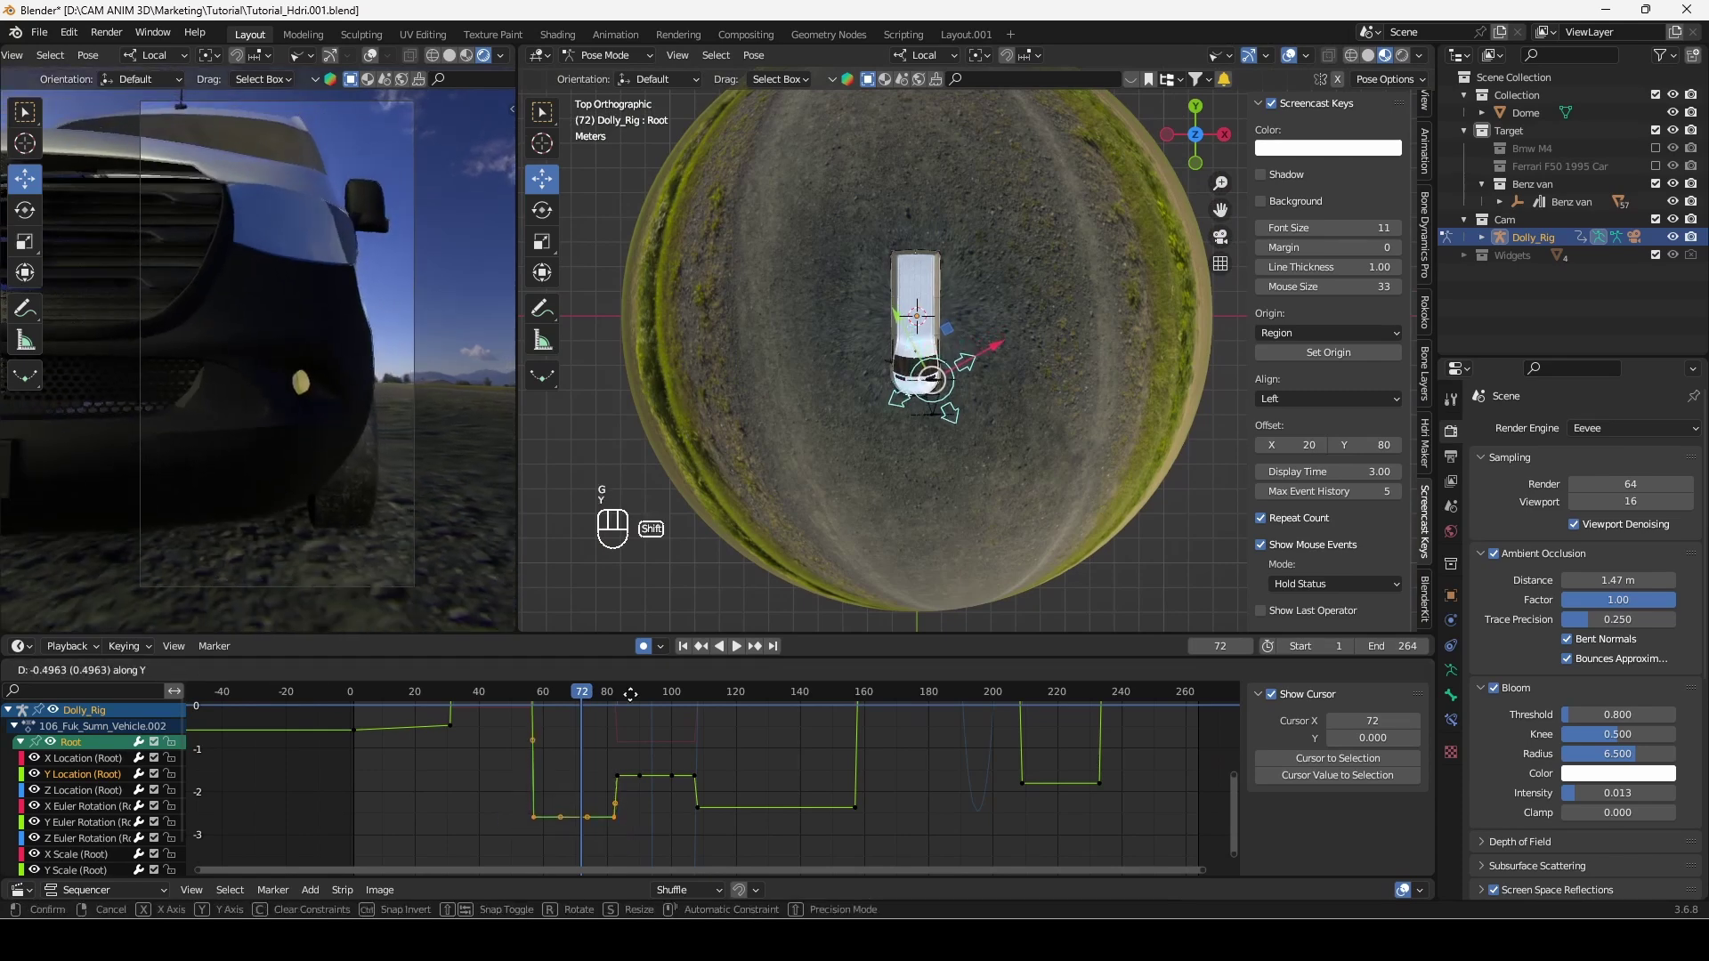
{"action": "left_click", "coordinate": [644, 857]}
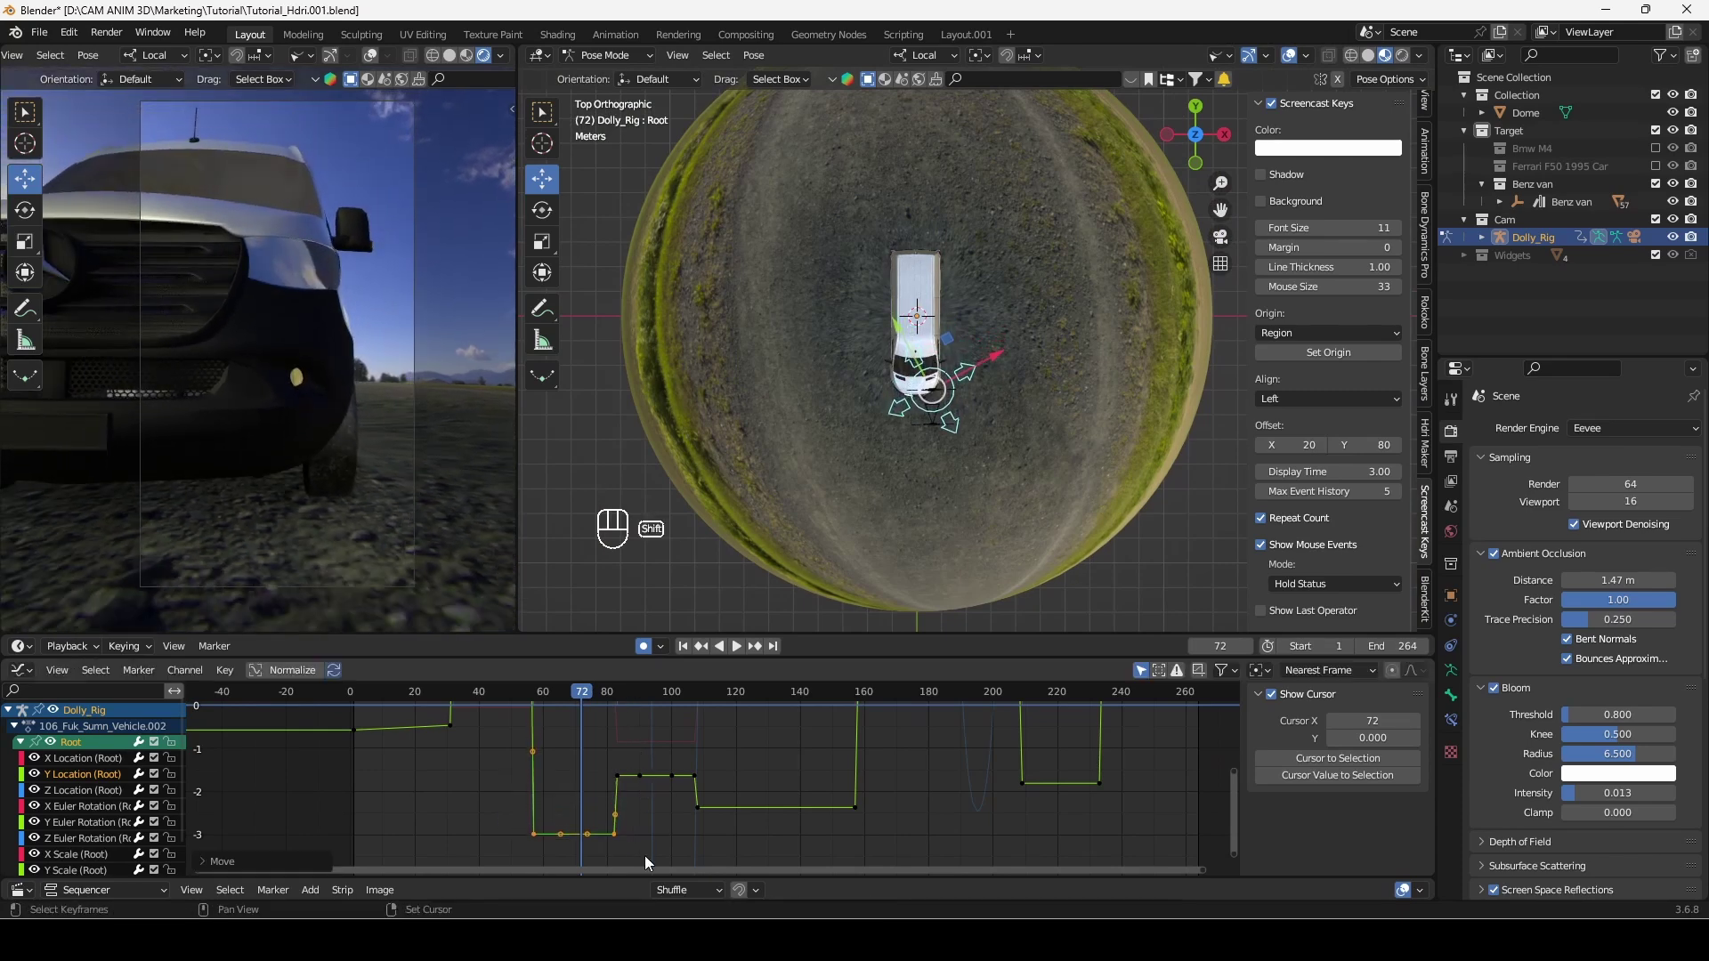
{"action": "middle_click_drag", "start_coordinate": [648, 848], "coordinate": [525, 781], "text": "ctrl"}
{"action": "left_click", "coordinate": [440, 687]}
{"action": "key", "text": "space"}
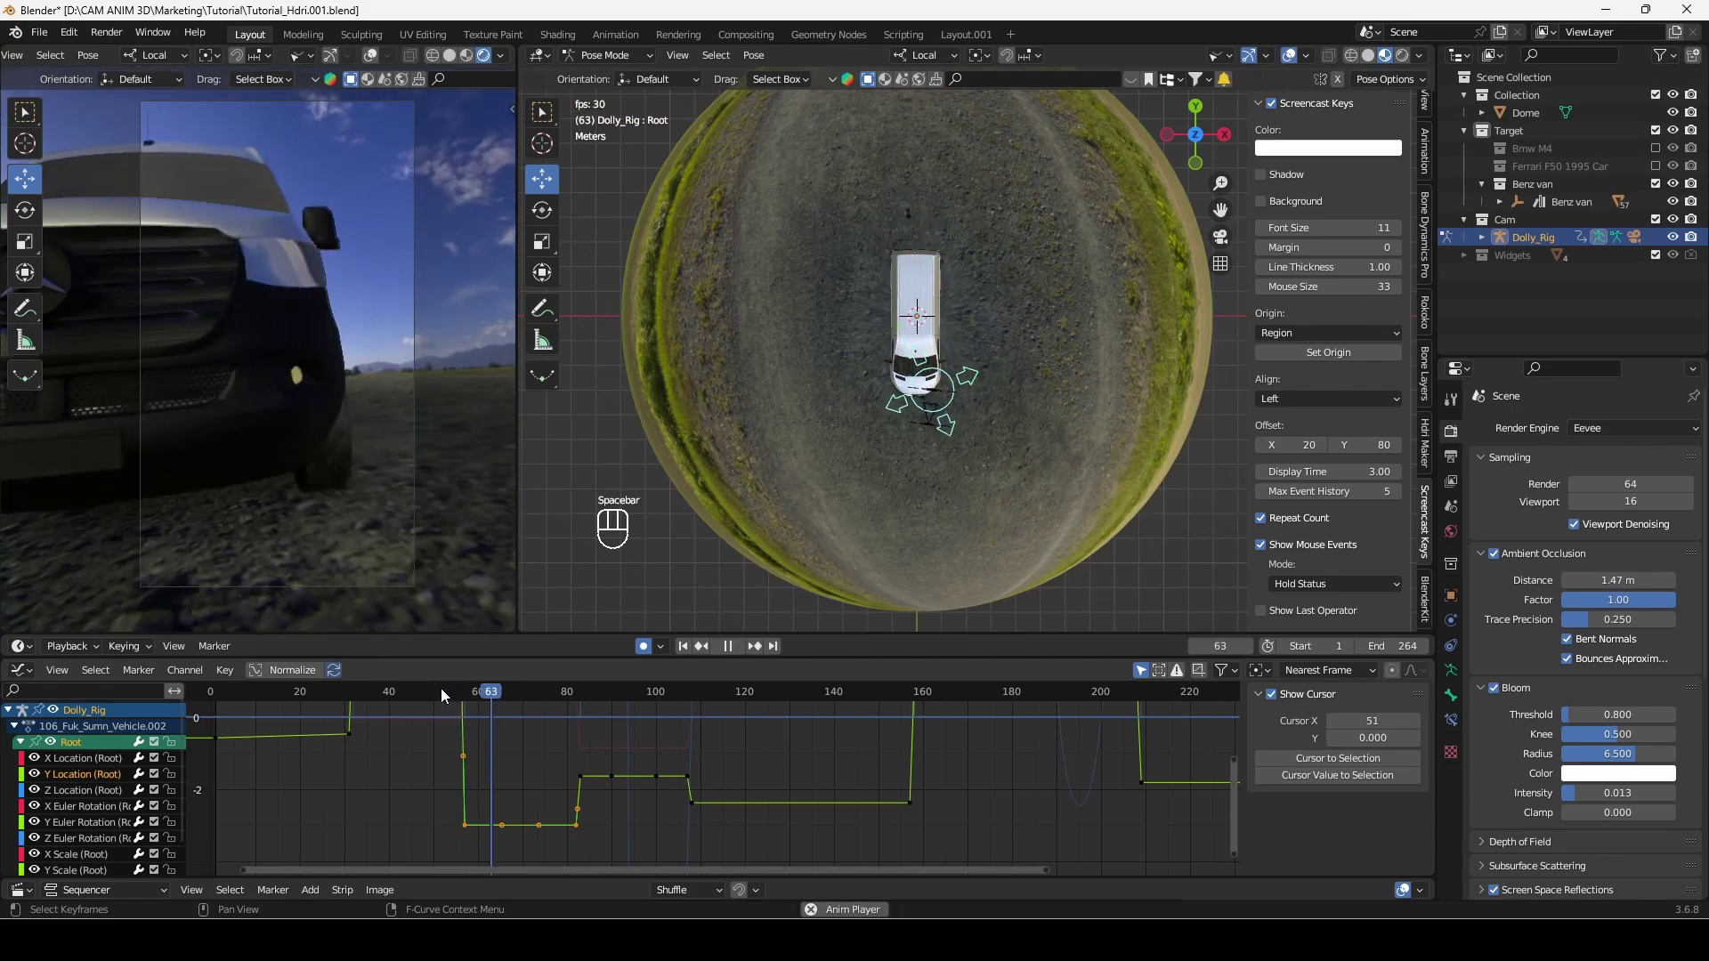
{"action": "key", "text": "space"}
{"action": "left_click_drag", "start_coordinate": [442, 687], "coordinate": [517, 712]}
{"action": "middle_click_drag", "start_coordinate": [867, 445], "coordinate": [997, 329]}
Raise the Aim bone's flat Z Location keys around frames 57–82
{"action": "left_click", "coordinate": [997, 329]}
{"action": "key", "text": "Home"}
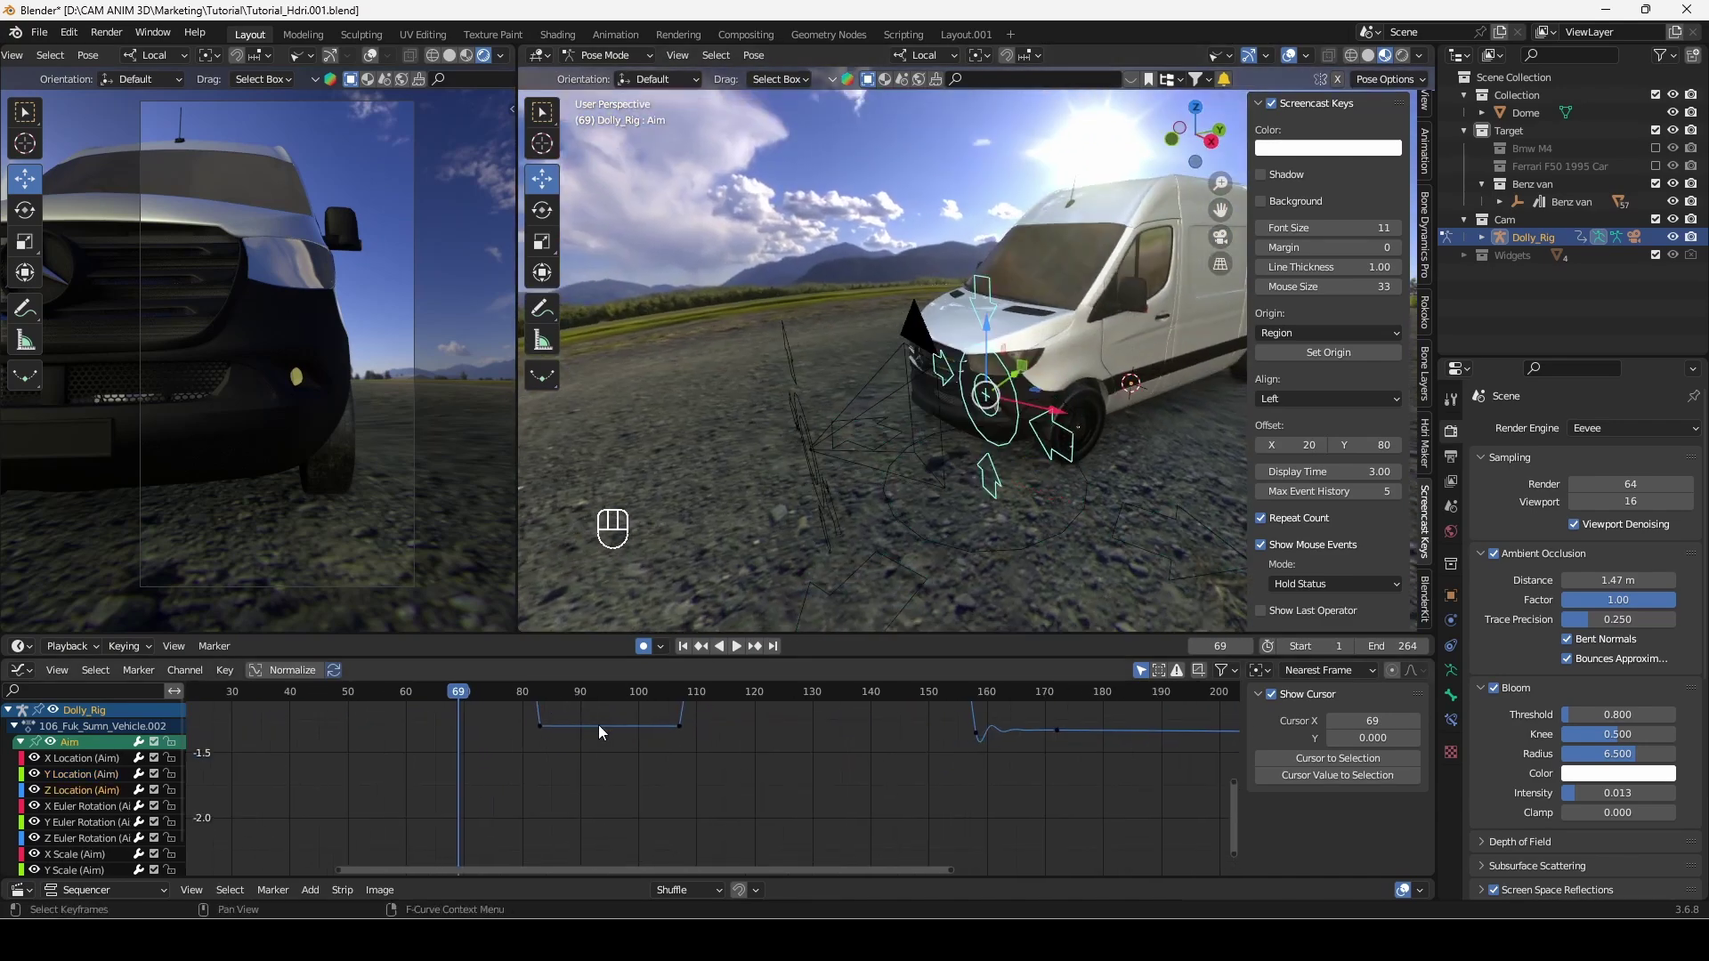
{"action": "middle_click_drag", "start_coordinate": [598, 724], "coordinate": [682, 821]}
{"action": "left_click_drag", "start_coordinate": [652, 790], "coordinate": [463, 773]}
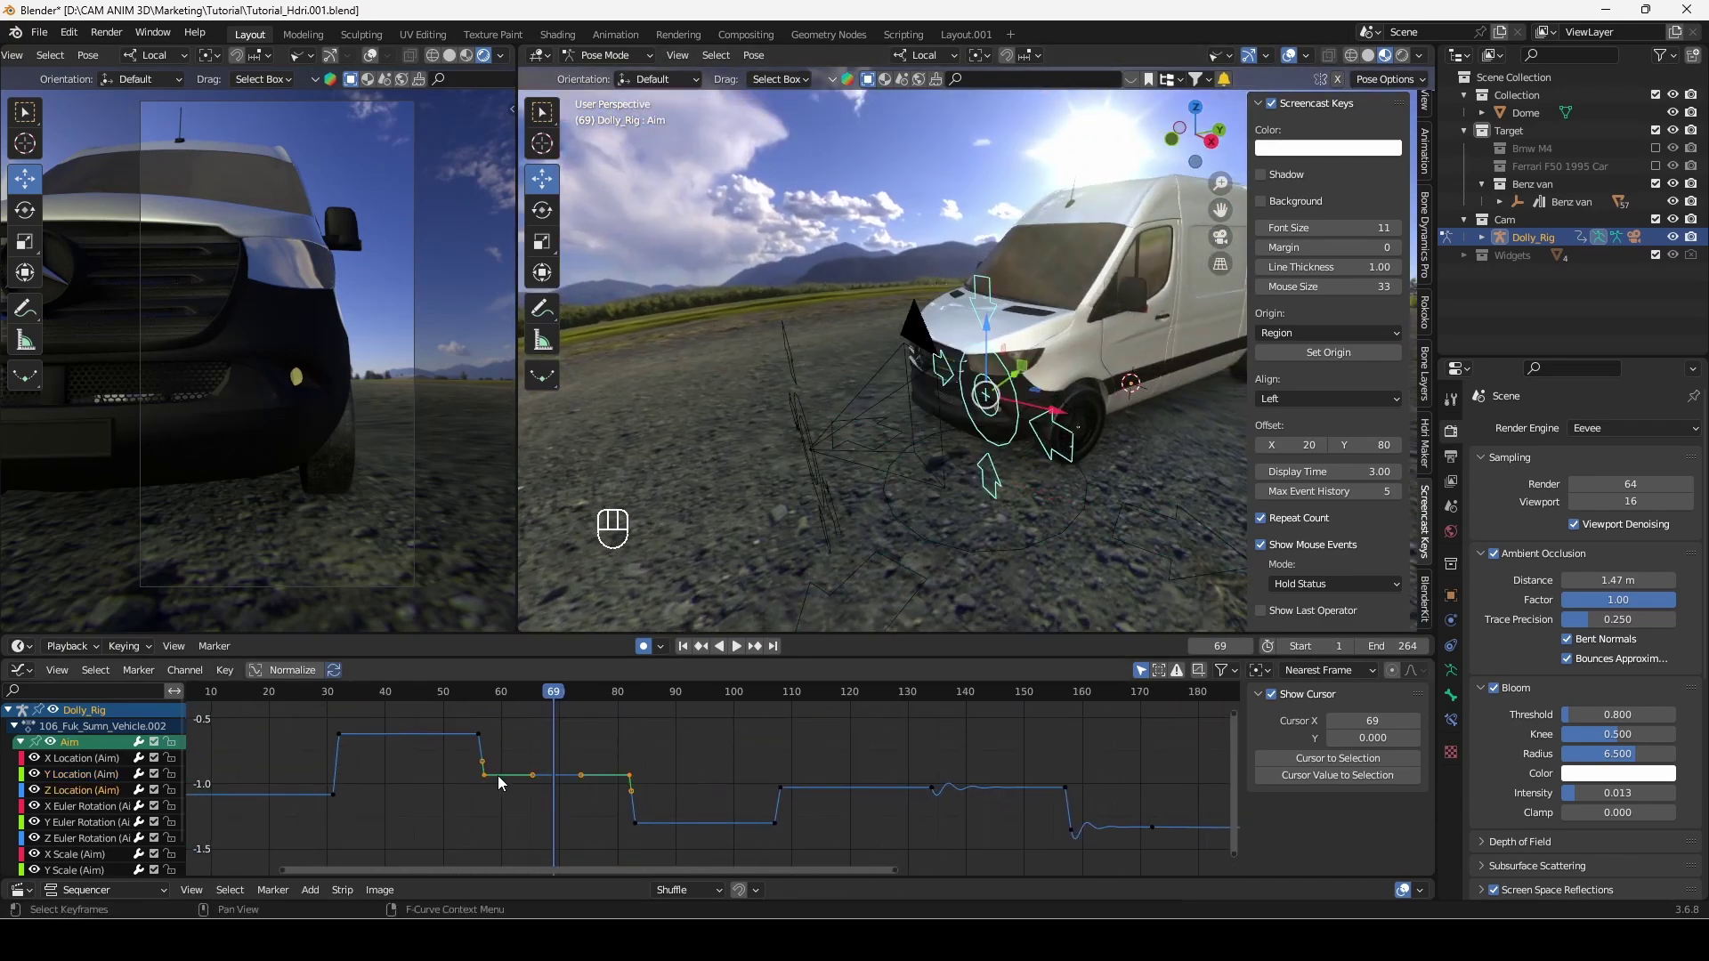
{"action": "key", "text": "g"}
{"action": "key", "text": "y"}
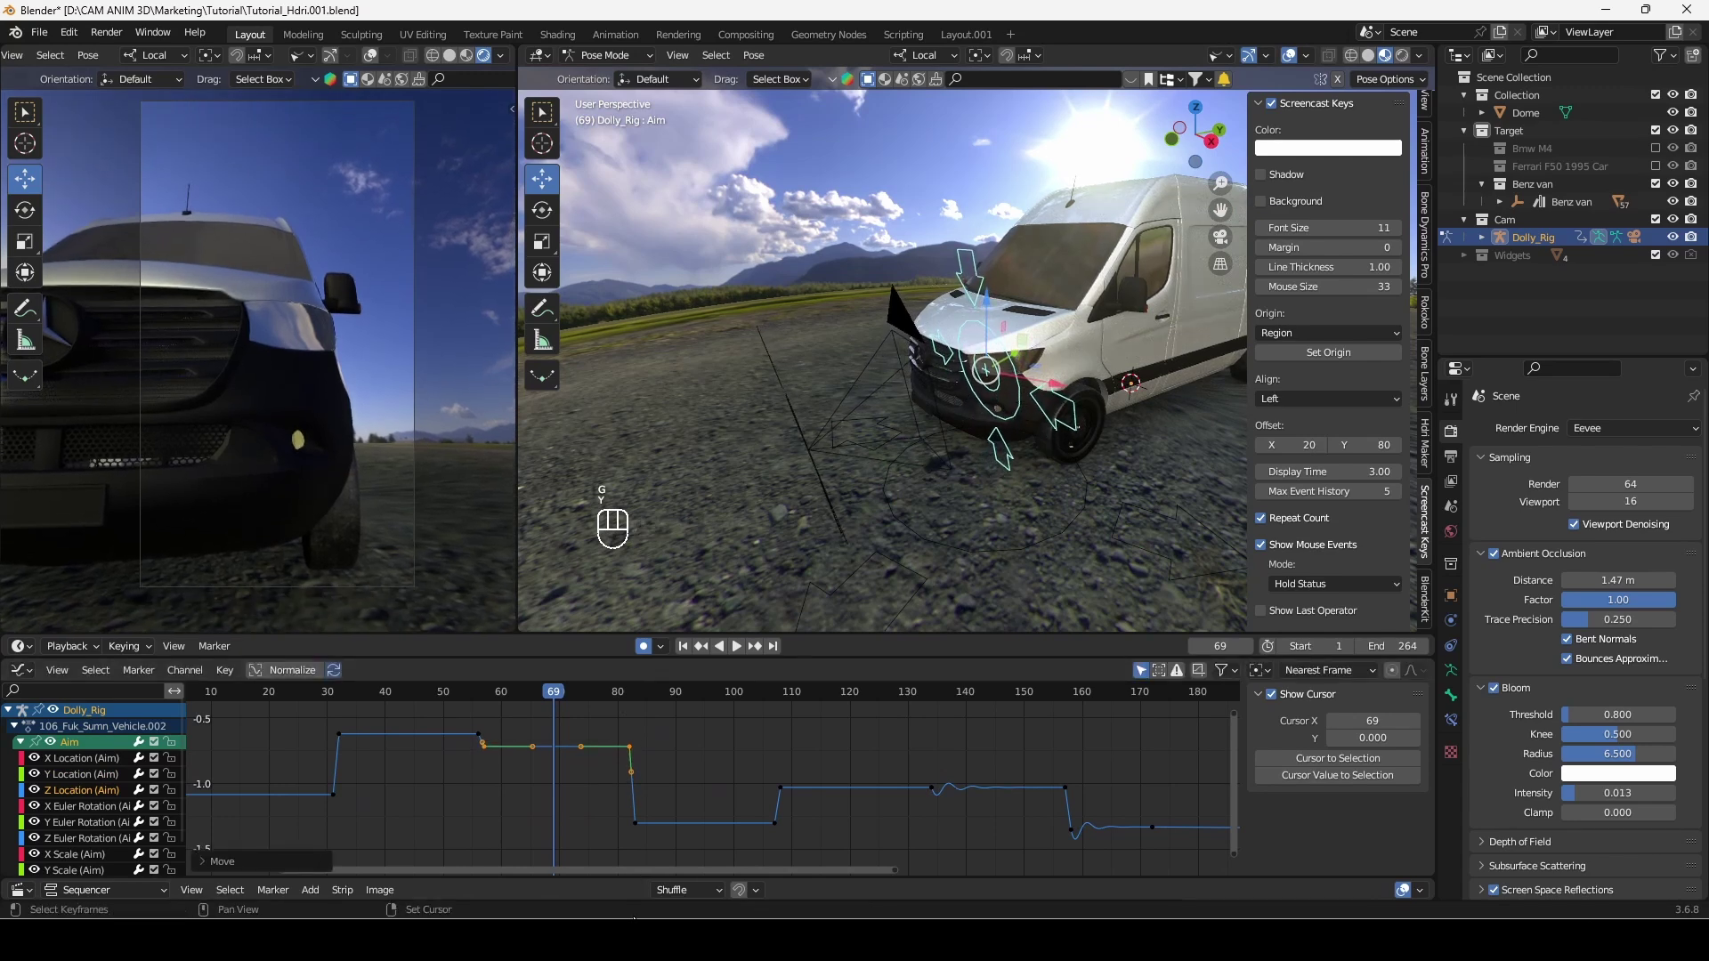
Raise the Camera bone's location keys around frames 56–80 by about 0.44
{"action": "left_click", "coordinate": [770, 381]}
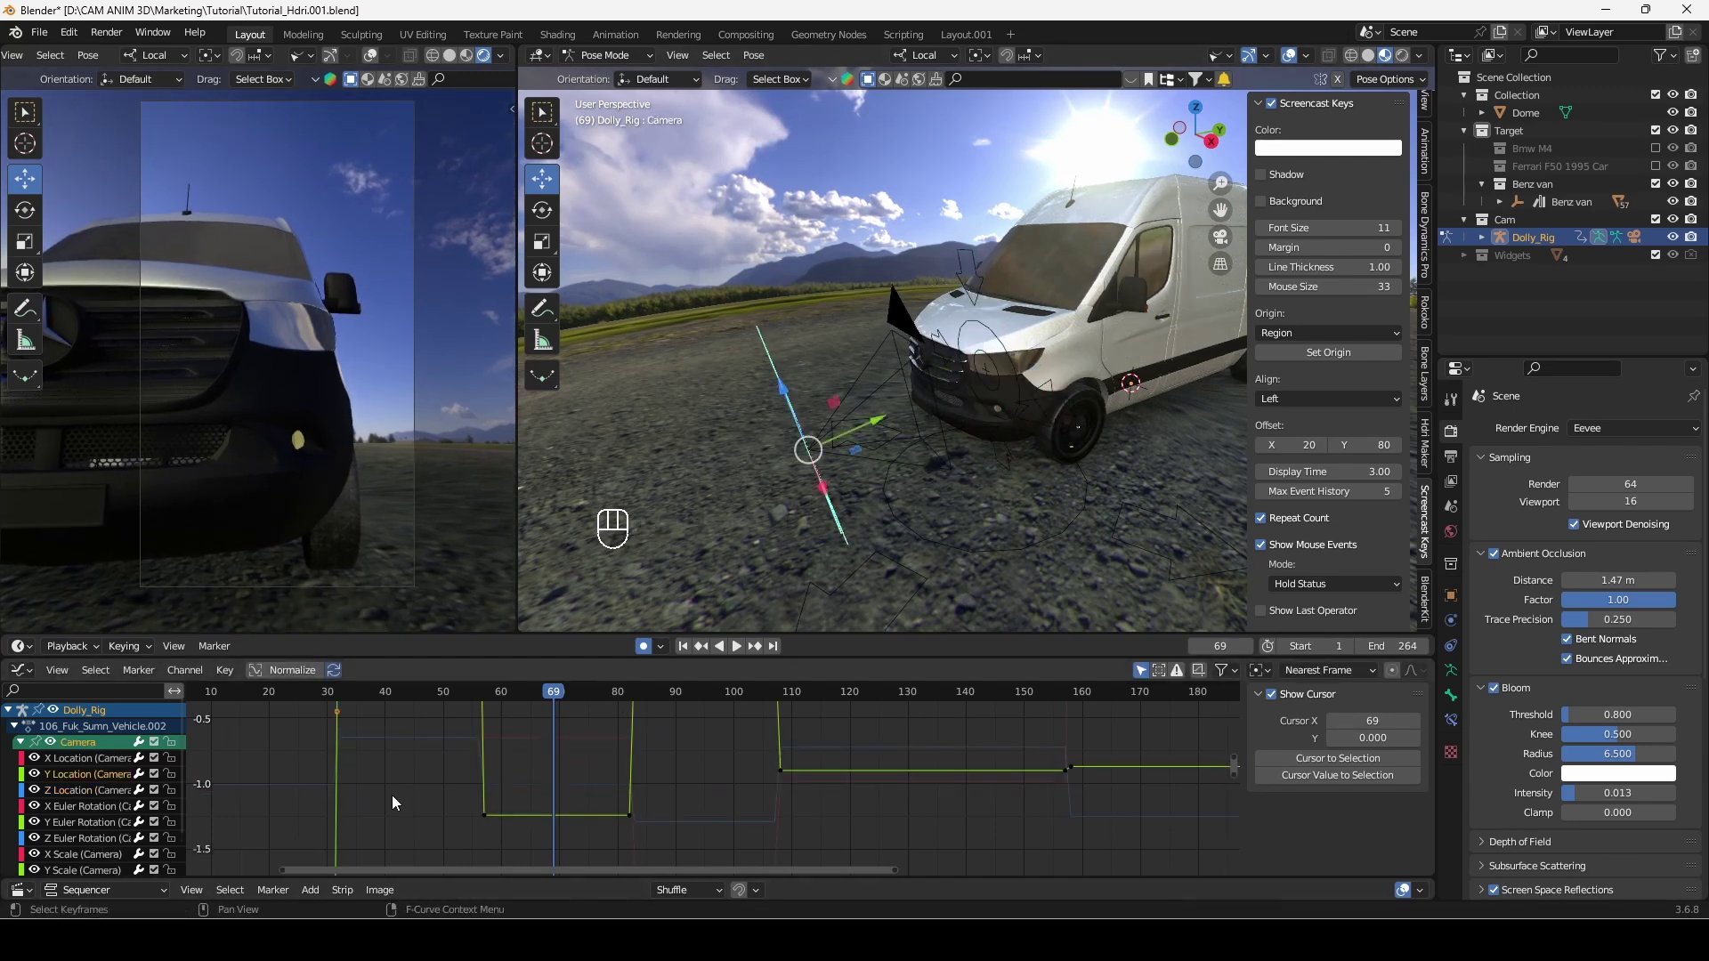
{"action": "left_click", "coordinate": [62, 792]}
{"action": "left_click", "coordinate": [460, 813]}
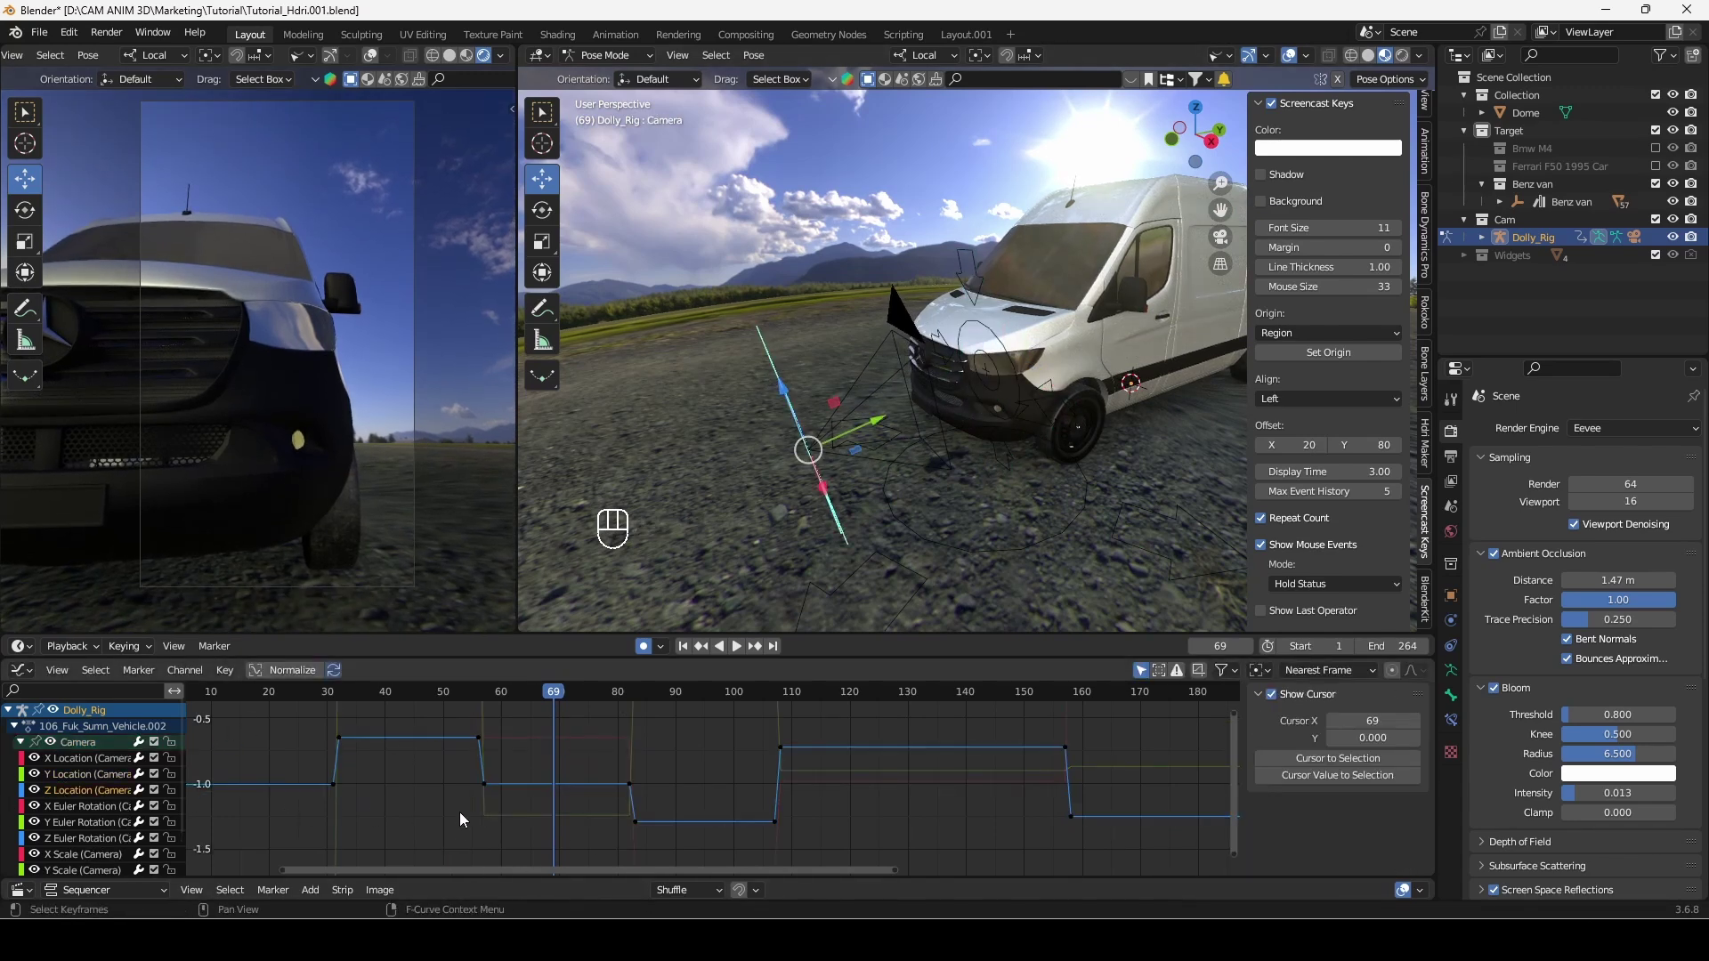
{"action": "key", "text": "g"}
{"action": "key", "text": "y"}
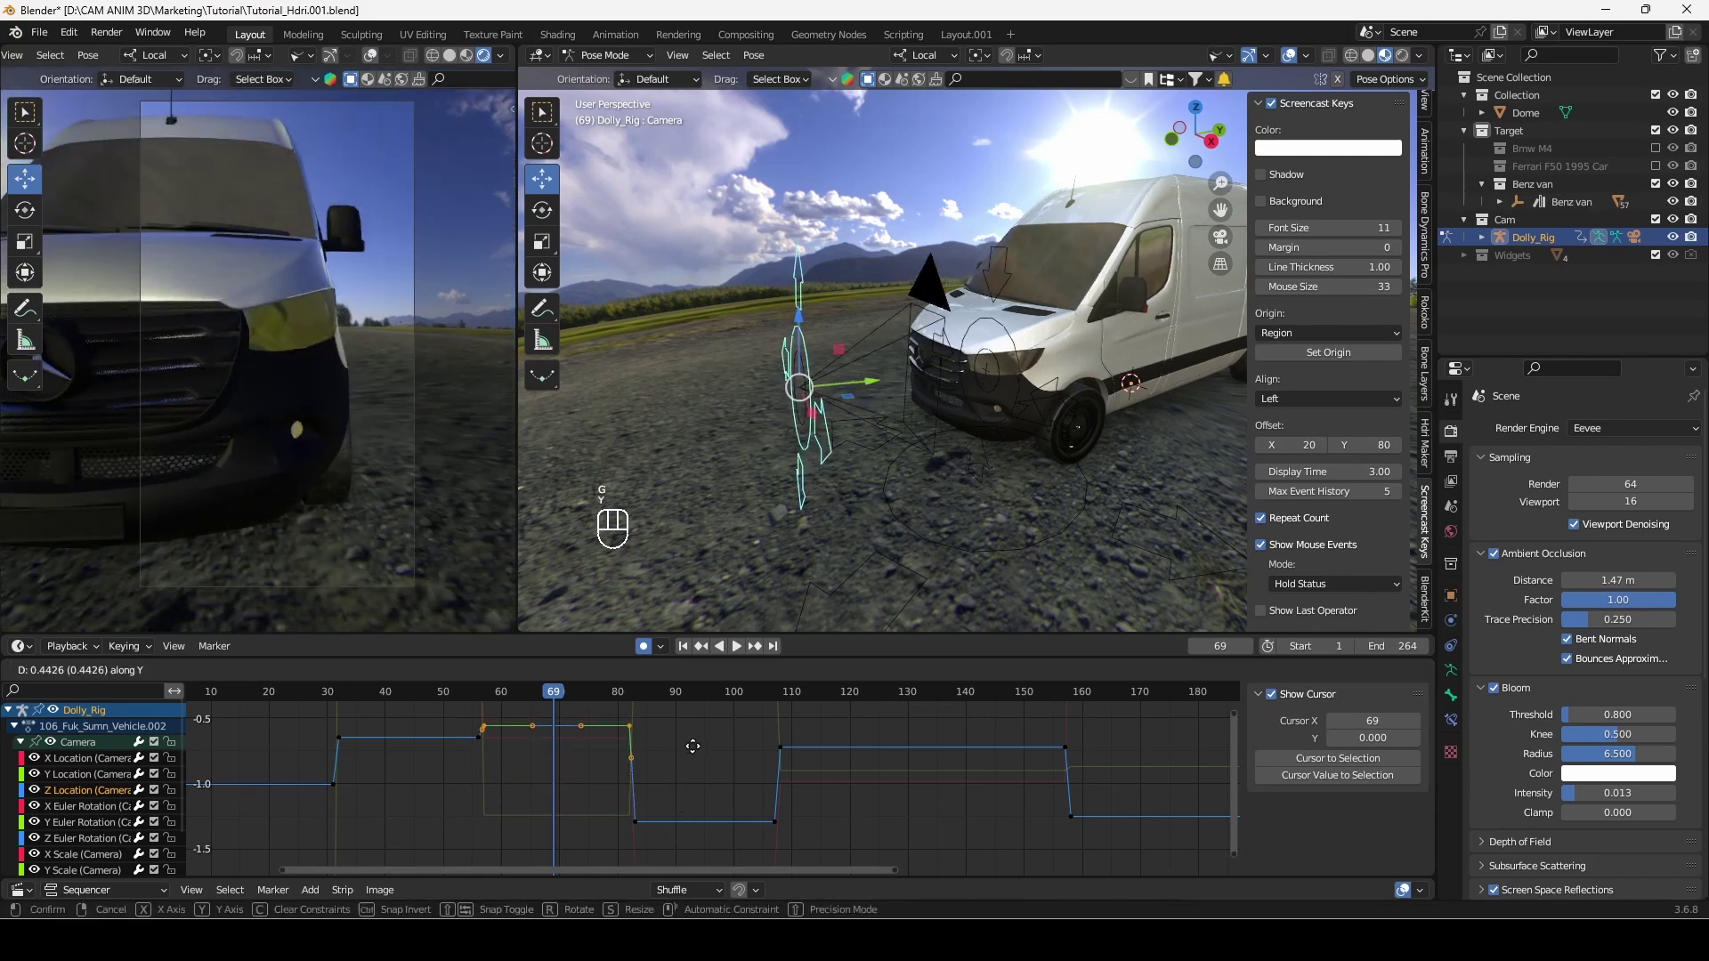
{"action": "middle_click_drag", "start_coordinate": [527, 705], "coordinate": [541, 750]}
Play back the shot from frame 52 through 97 to review the raised keys
{"action": "left_click", "coordinate": [471, 689]}
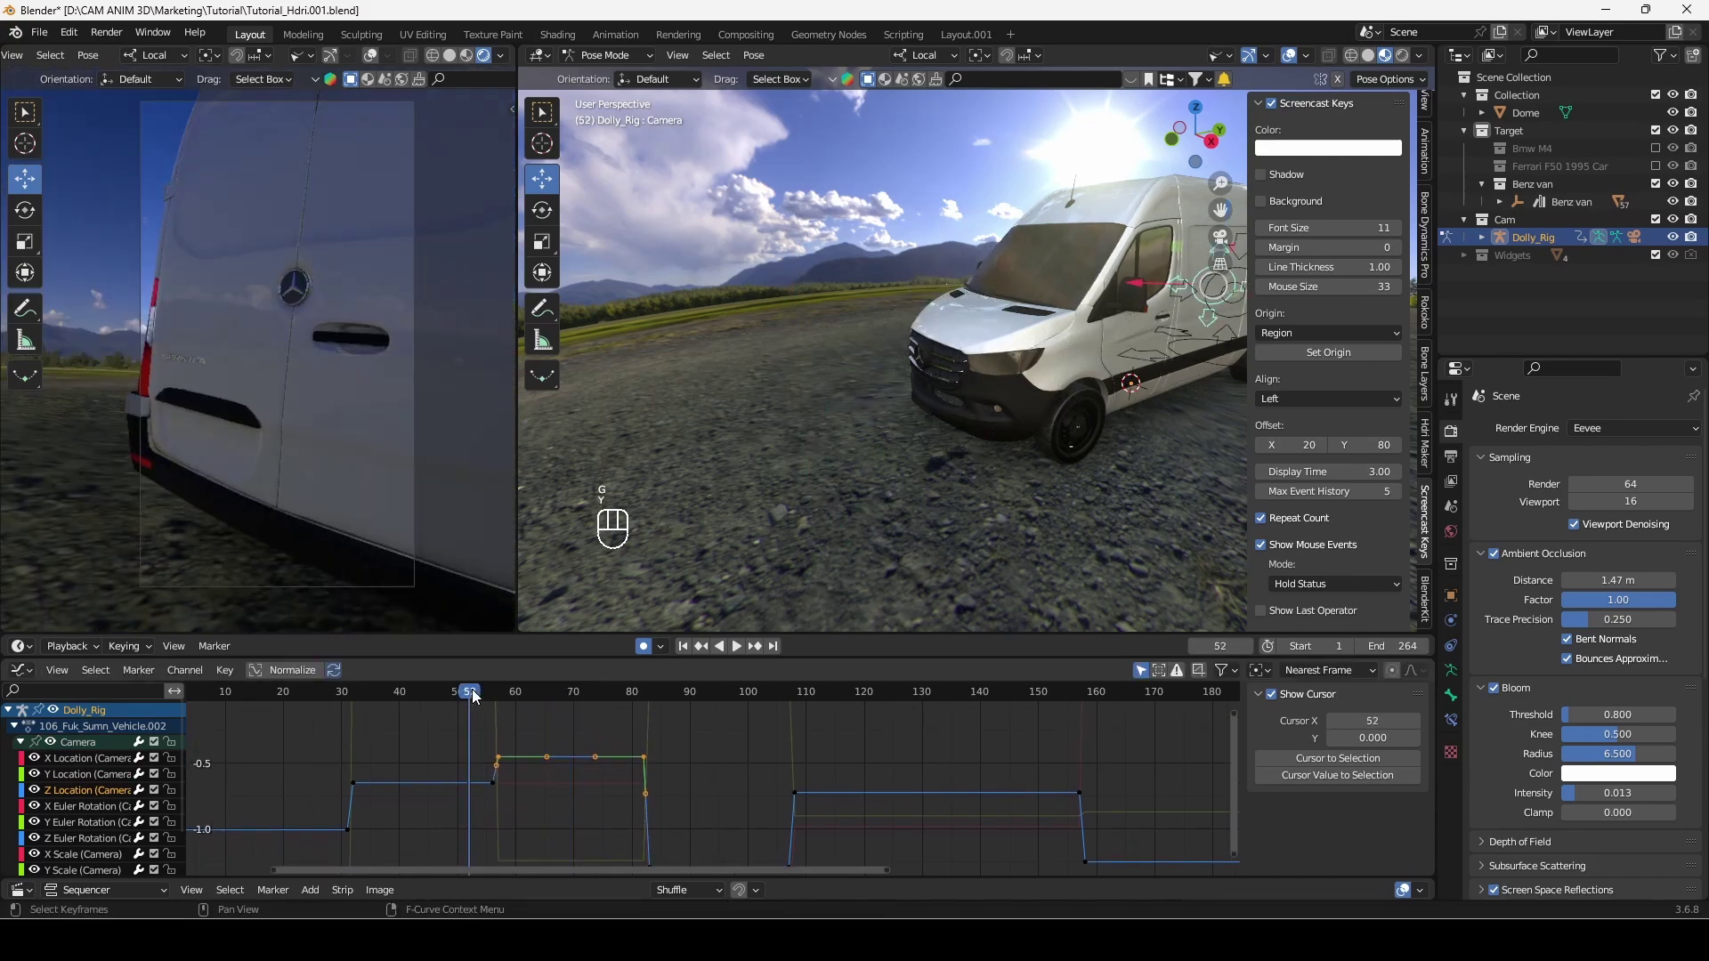
{"action": "key", "text": "space"}
{"action": "key", "text": "space"}
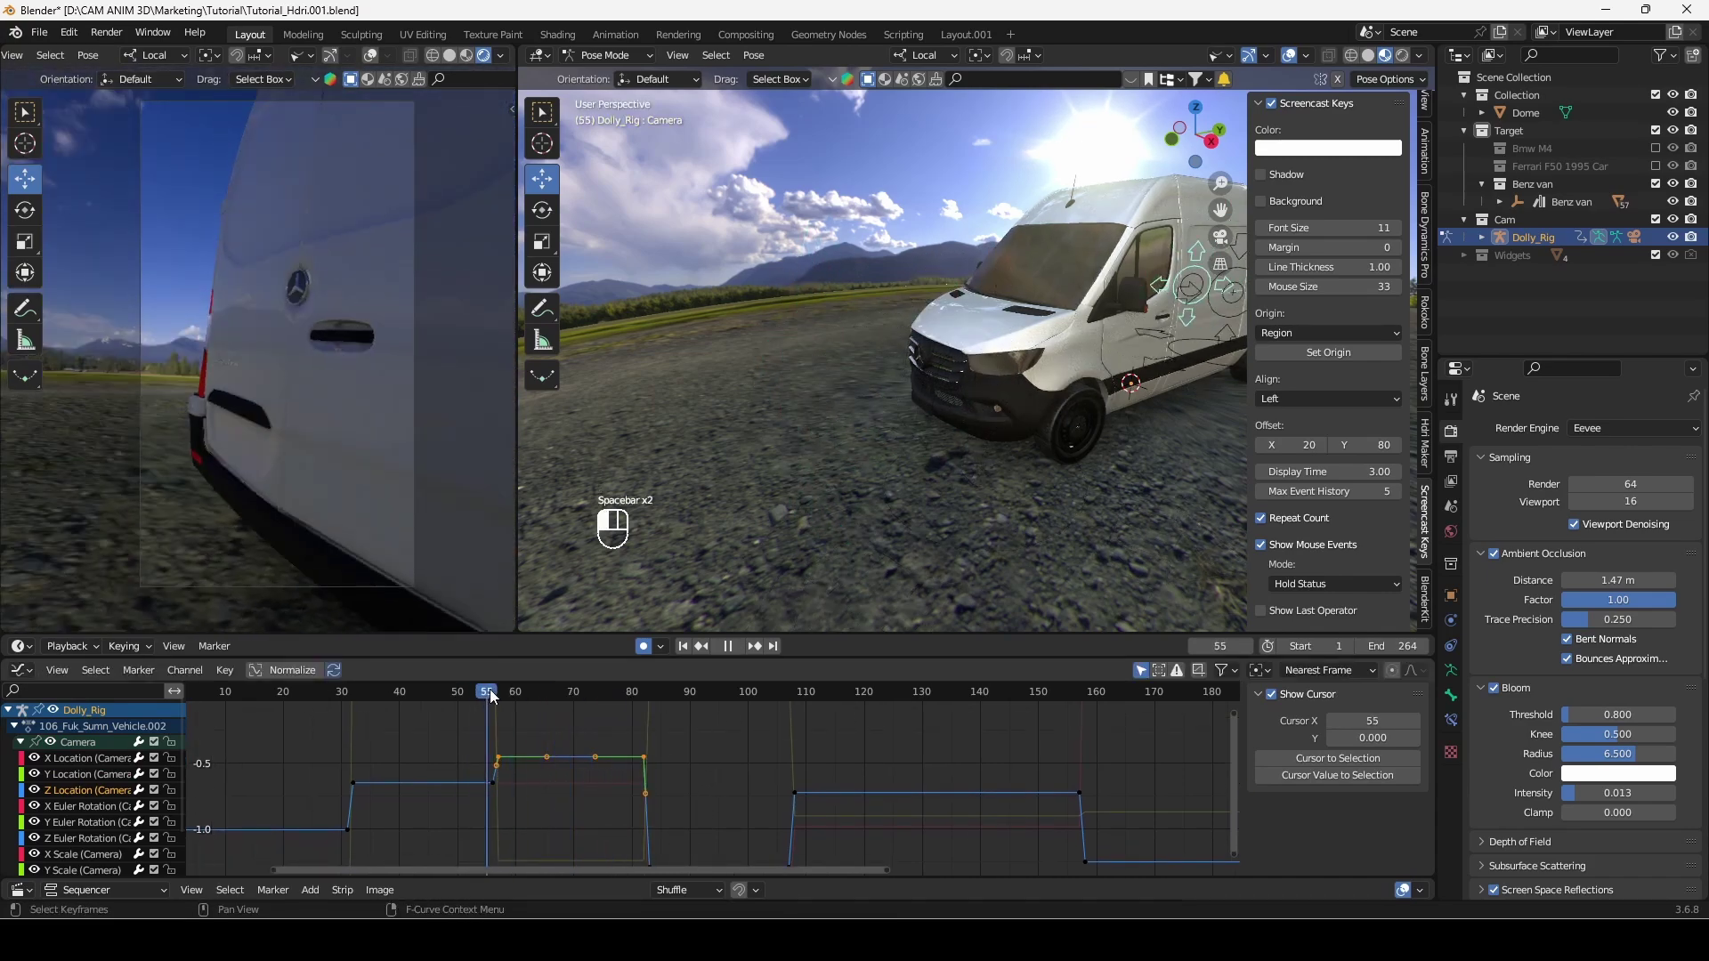
{"action": "left_click", "coordinate": [499, 690]}
{"action": "key", "text": "space"}
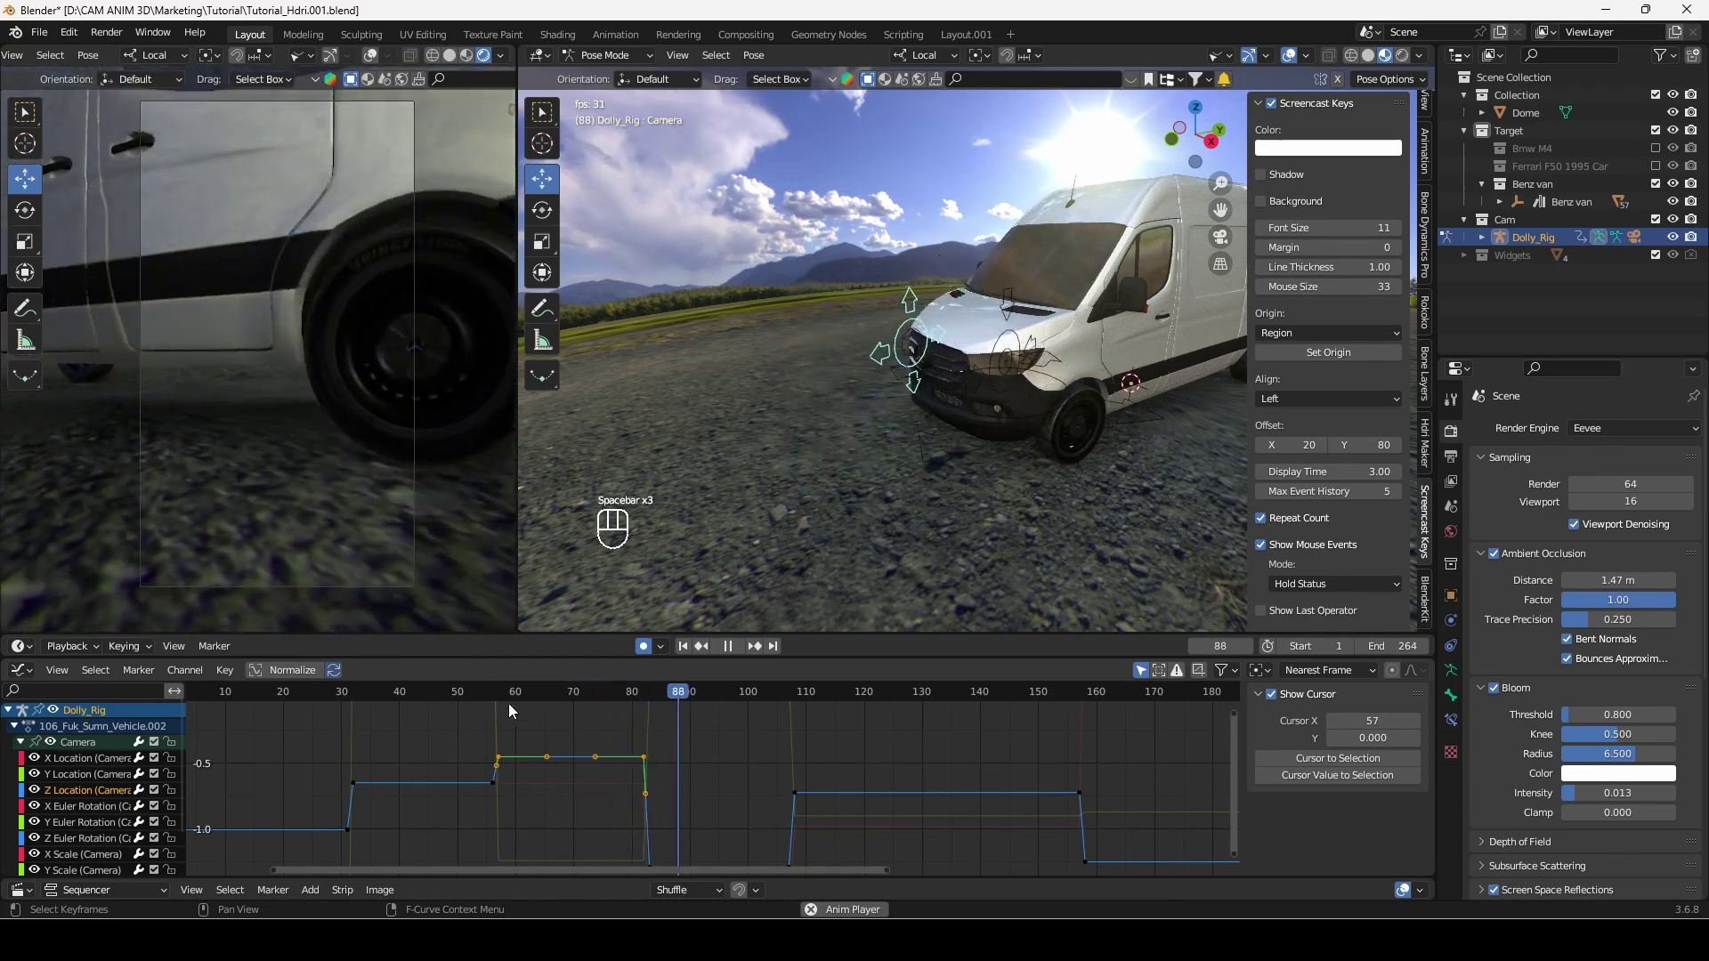
{"action": "key", "text": "space"}
{"action": "left_click_drag", "start_coordinate": [728, 702], "coordinate": [735, 705]}
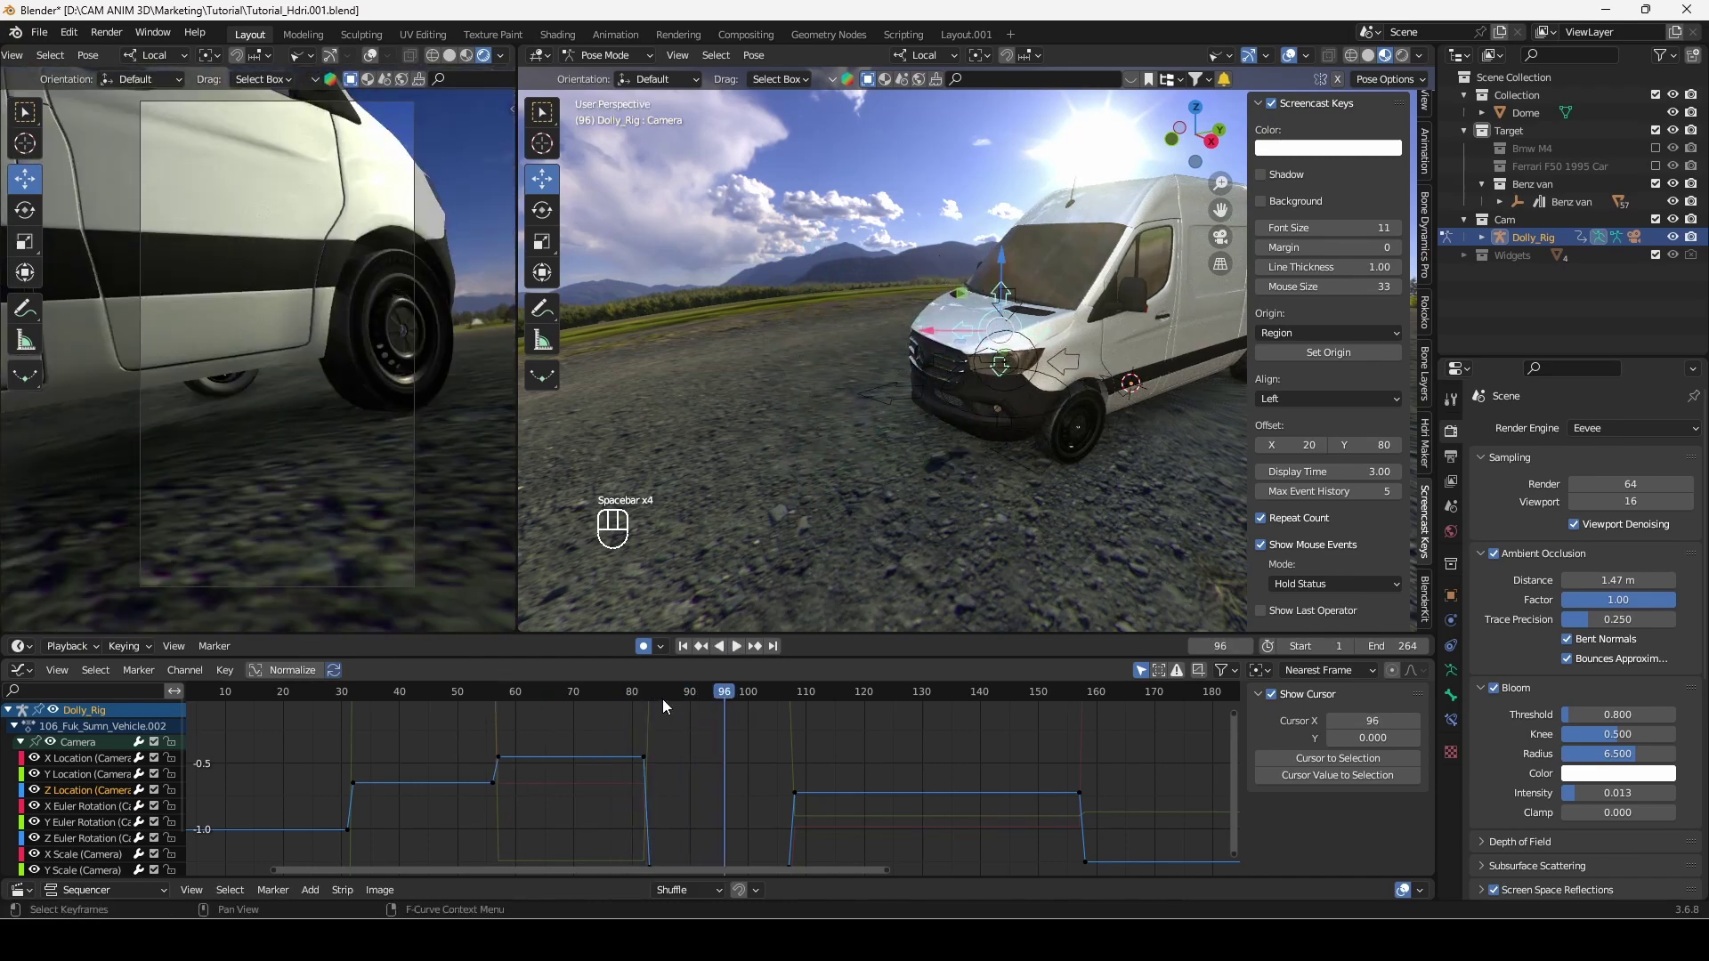
{"action": "left_click", "coordinate": [730, 692]}
{"action": "middle_click_drag", "start_coordinate": [830, 435], "coordinate": [963, 445]}
{"action": "left_click", "coordinate": [963, 444]}
{"action": "middle_click_drag", "start_coordinate": [806, 757], "coordinate": [812, 826], "text": "ctrl"}
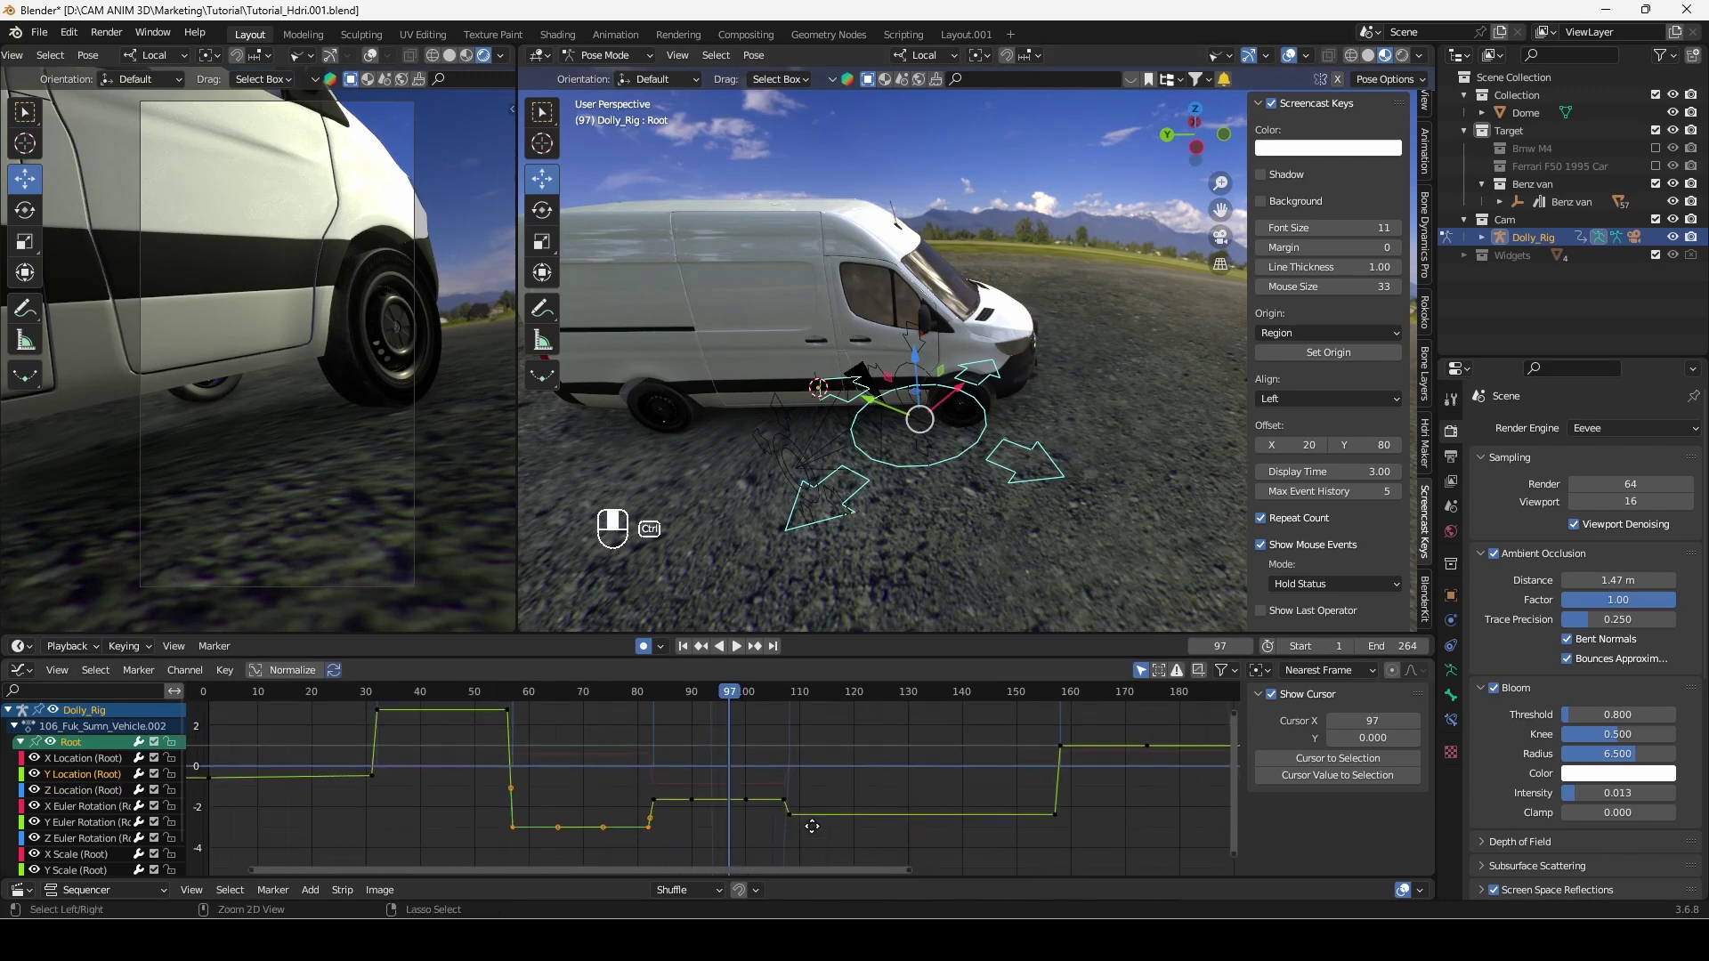
Lower the selected Root Y Location keys and play back from frame 80
{"action": "middle_click_drag", "start_coordinate": [709, 804], "coordinate": [703, 839], "text": "ctrl"}
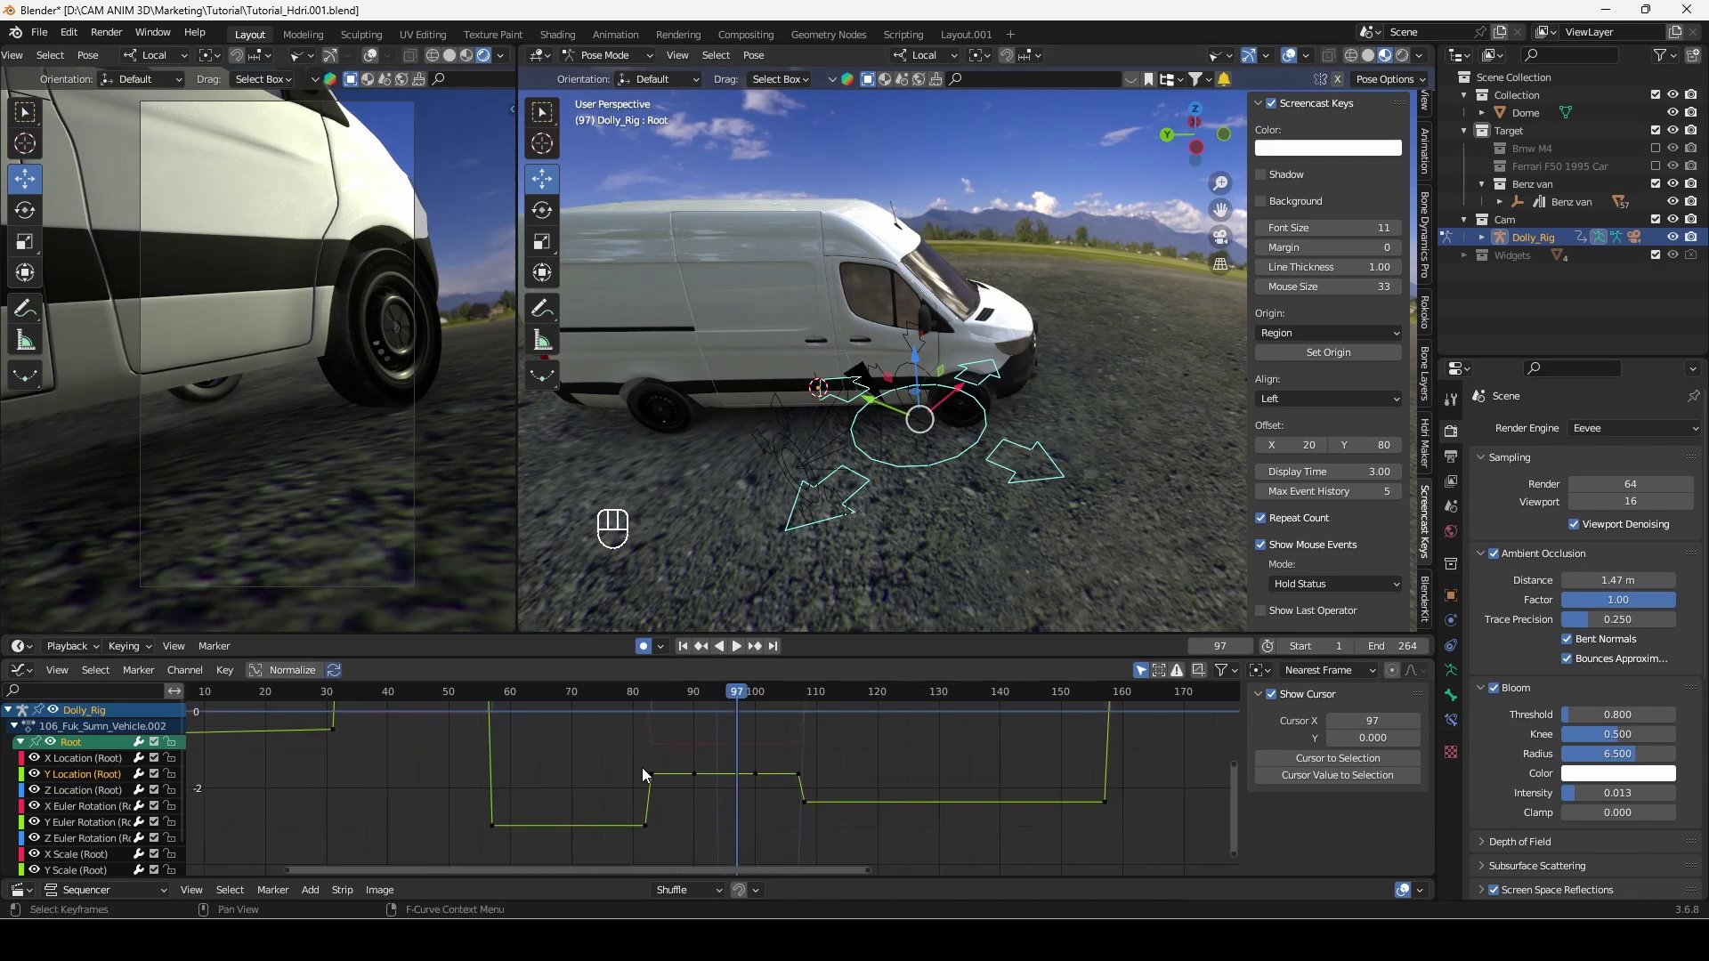
{"action": "key", "text": "g"}
{"action": "key", "text": "y"}
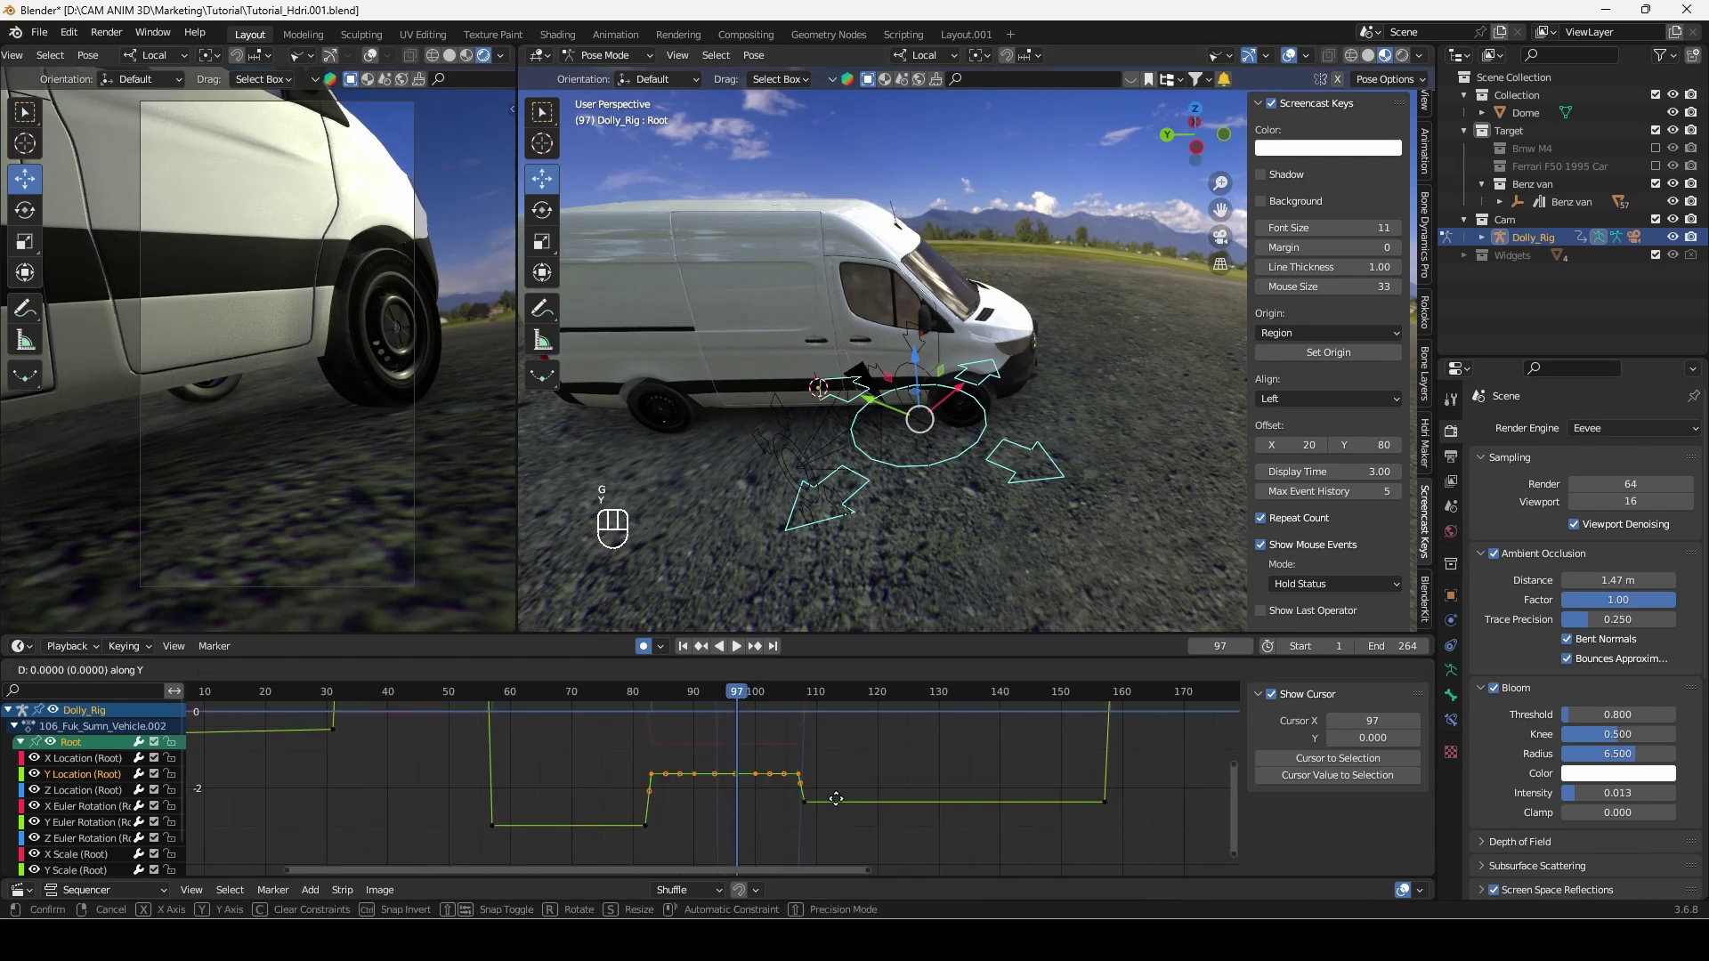
{"action": "left_click", "coordinate": [795, 821]}
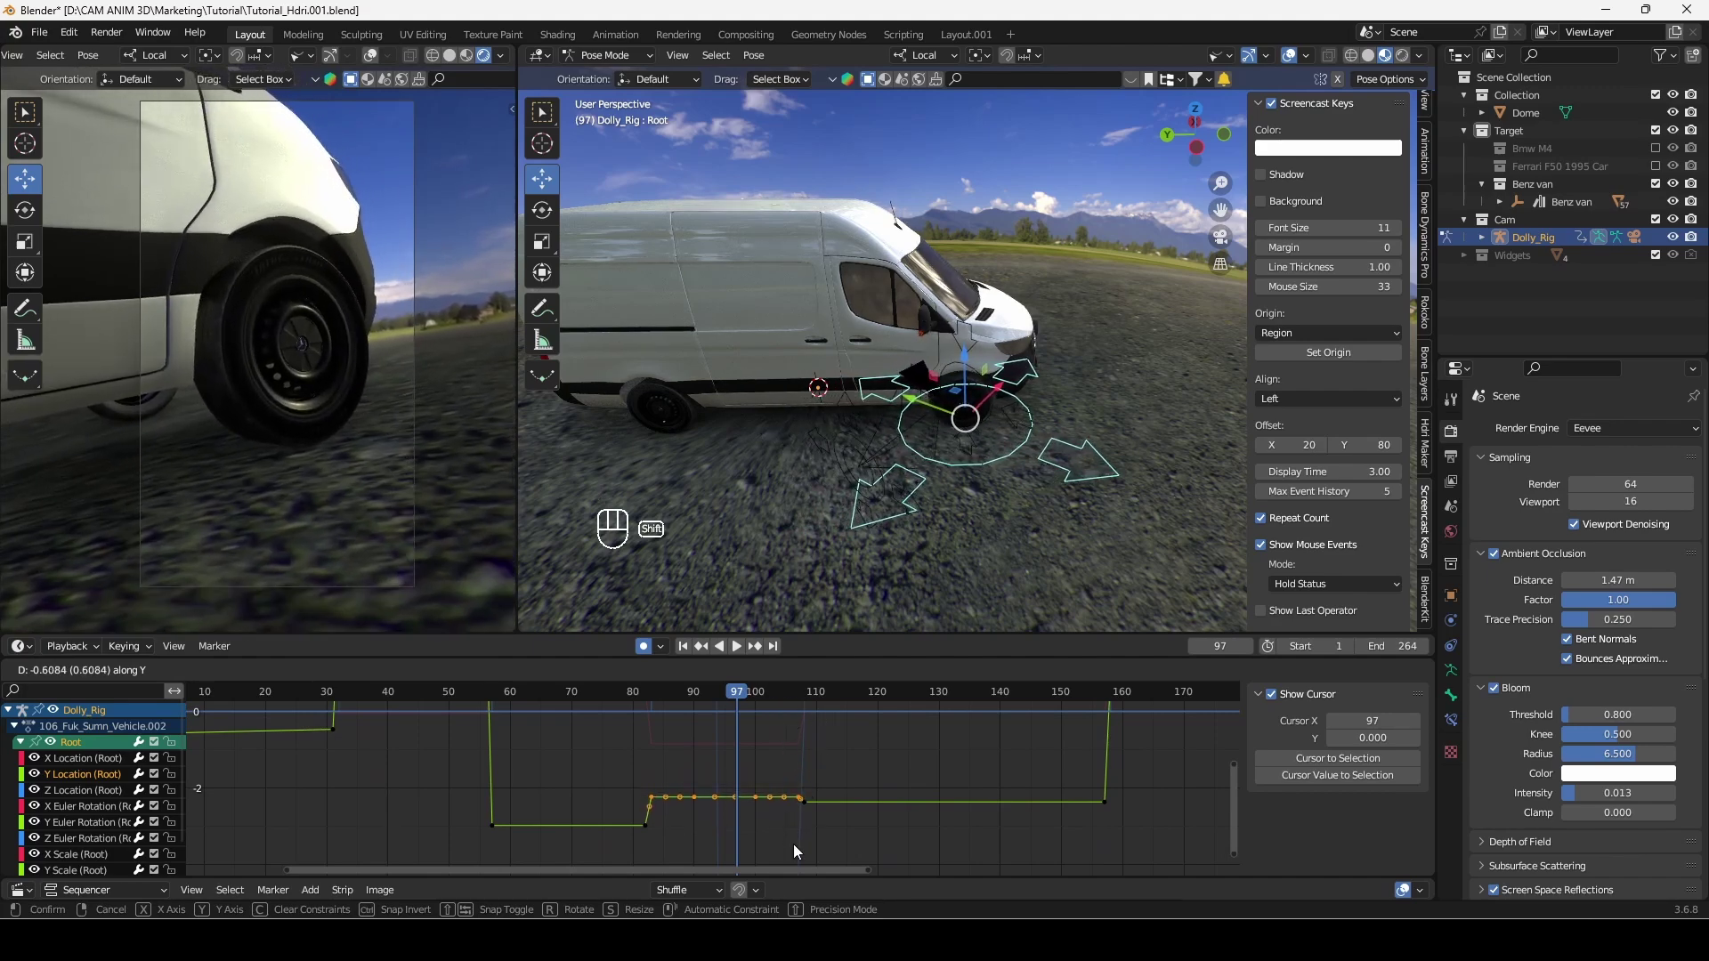
{"action": "left_click", "coordinate": [634, 691]}
{"action": "key", "text": "space"}
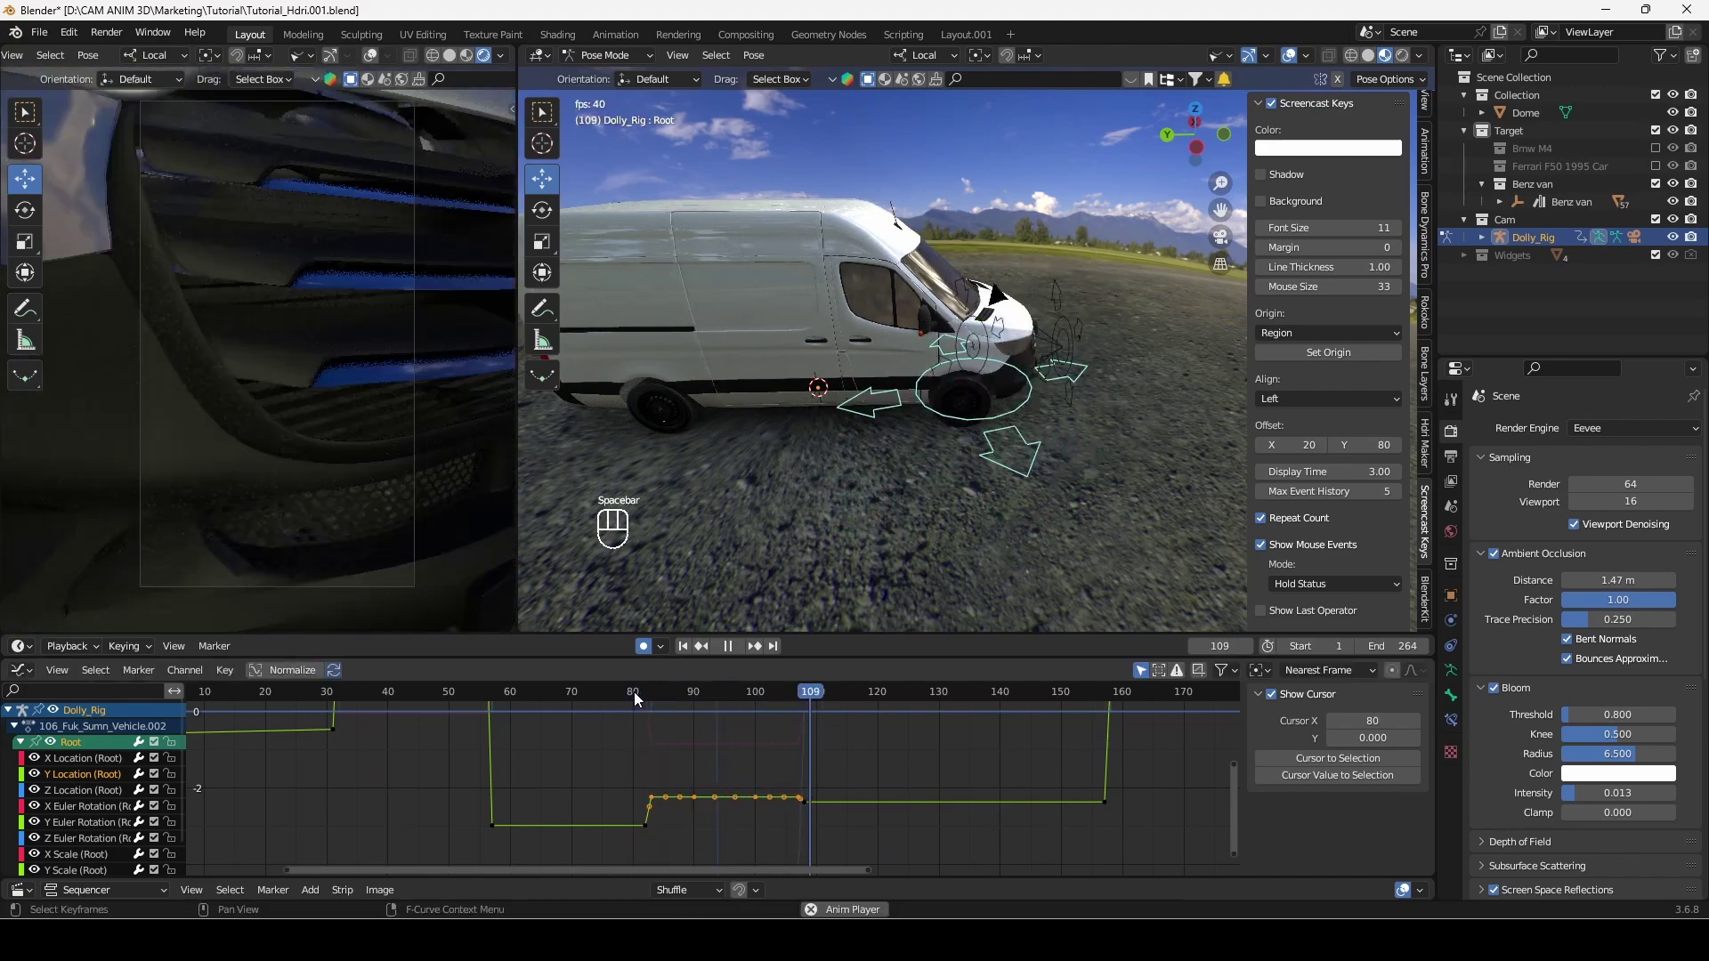
{"action": "key", "text": "space"}
In Top view, push the flat Root Y Location span around frames 108–155 about 0.80 lower
{"action": "scroll", "coordinate": [943, 776], "scroll_direction": "down", "scroll_amount": 2}
{"action": "middle_click_drag", "start_coordinate": [939, 543], "coordinate": [900, 504]}
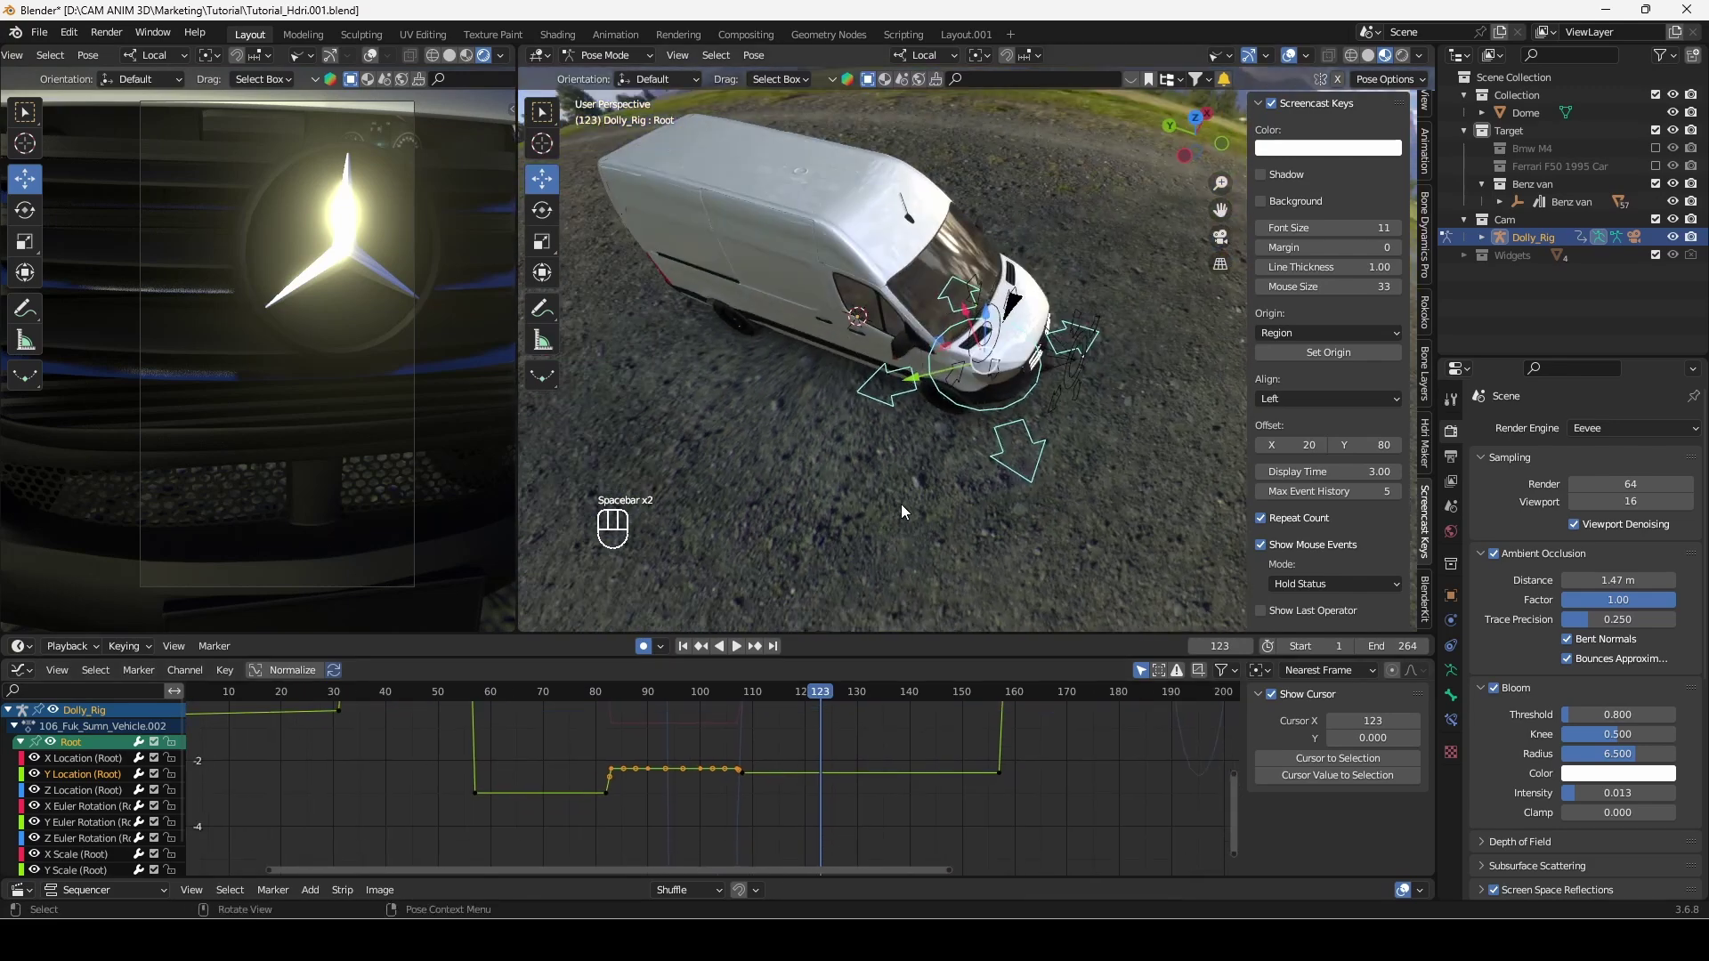
{"action": "key", "text": "KP_7"}
{"action": "scroll", "coordinate": [901, 504], "scroll_direction": "up", "scroll_amount": 3}
{"action": "middle_click_drag", "start_coordinate": [759, 768], "coordinate": [998, 842]}
{"action": "left_click_drag", "start_coordinate": [1057, 810], "coordinate": [712, 774]}
{"action": "key", "text": "g"}
{"action": "key", "text": "y"}
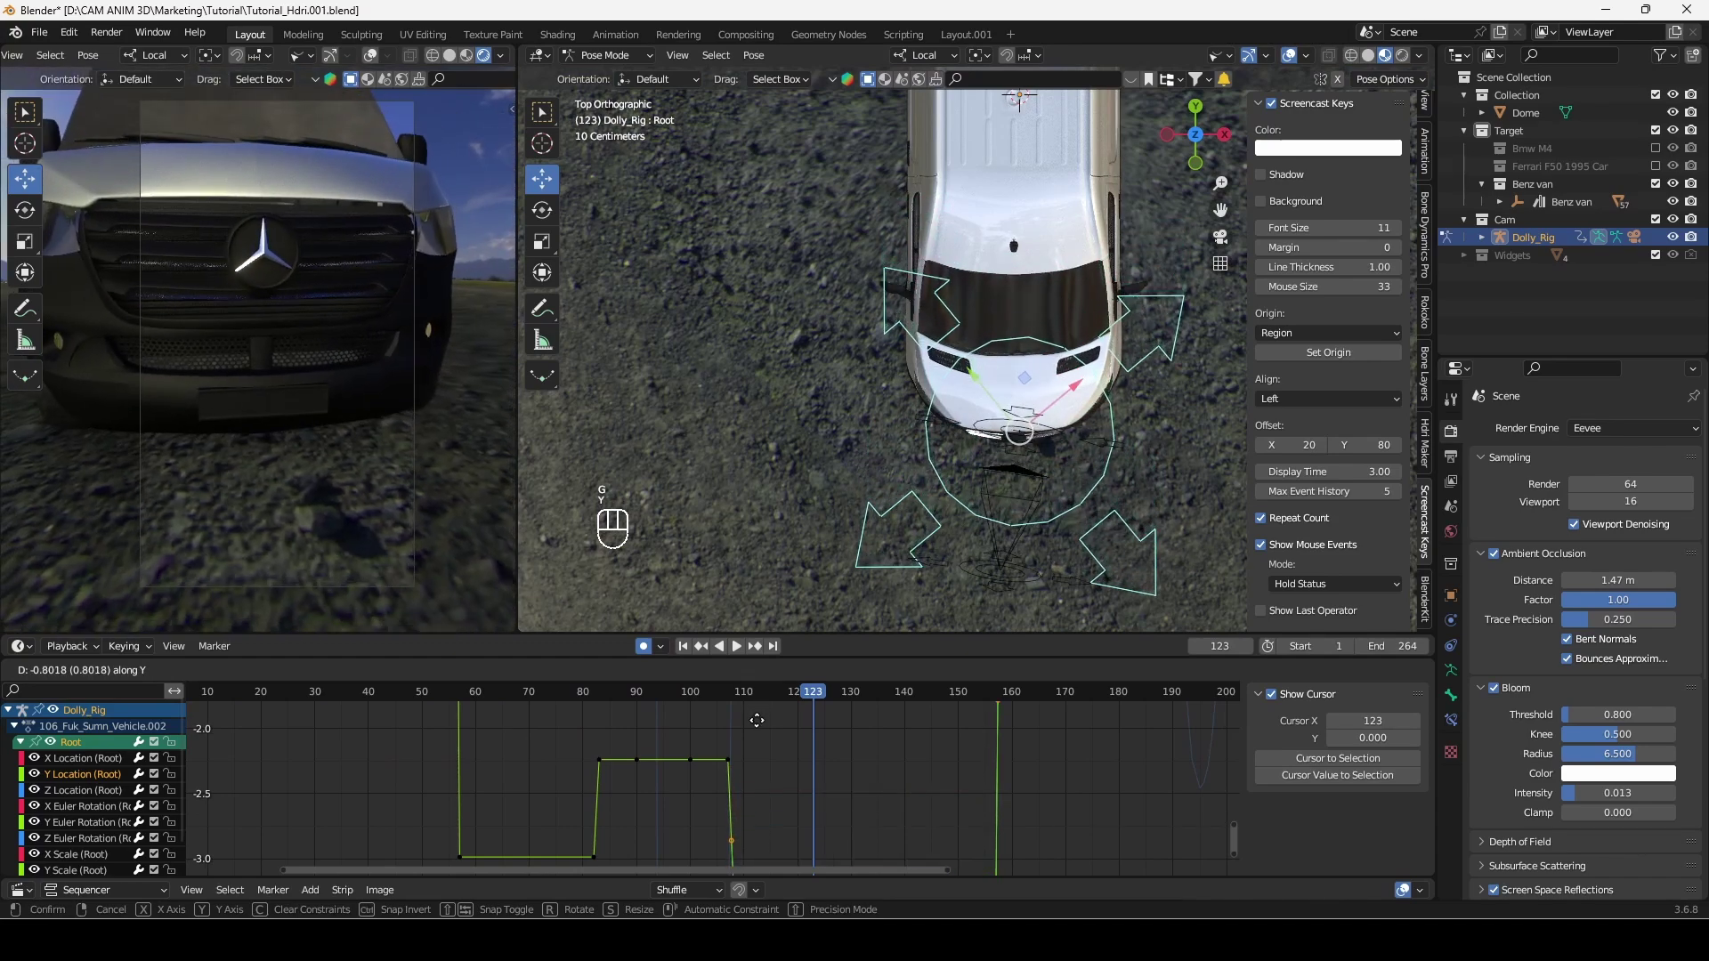
{"action": "left_click", "coordinate": [757, 728]}
{"action": "key", "text": "space"}
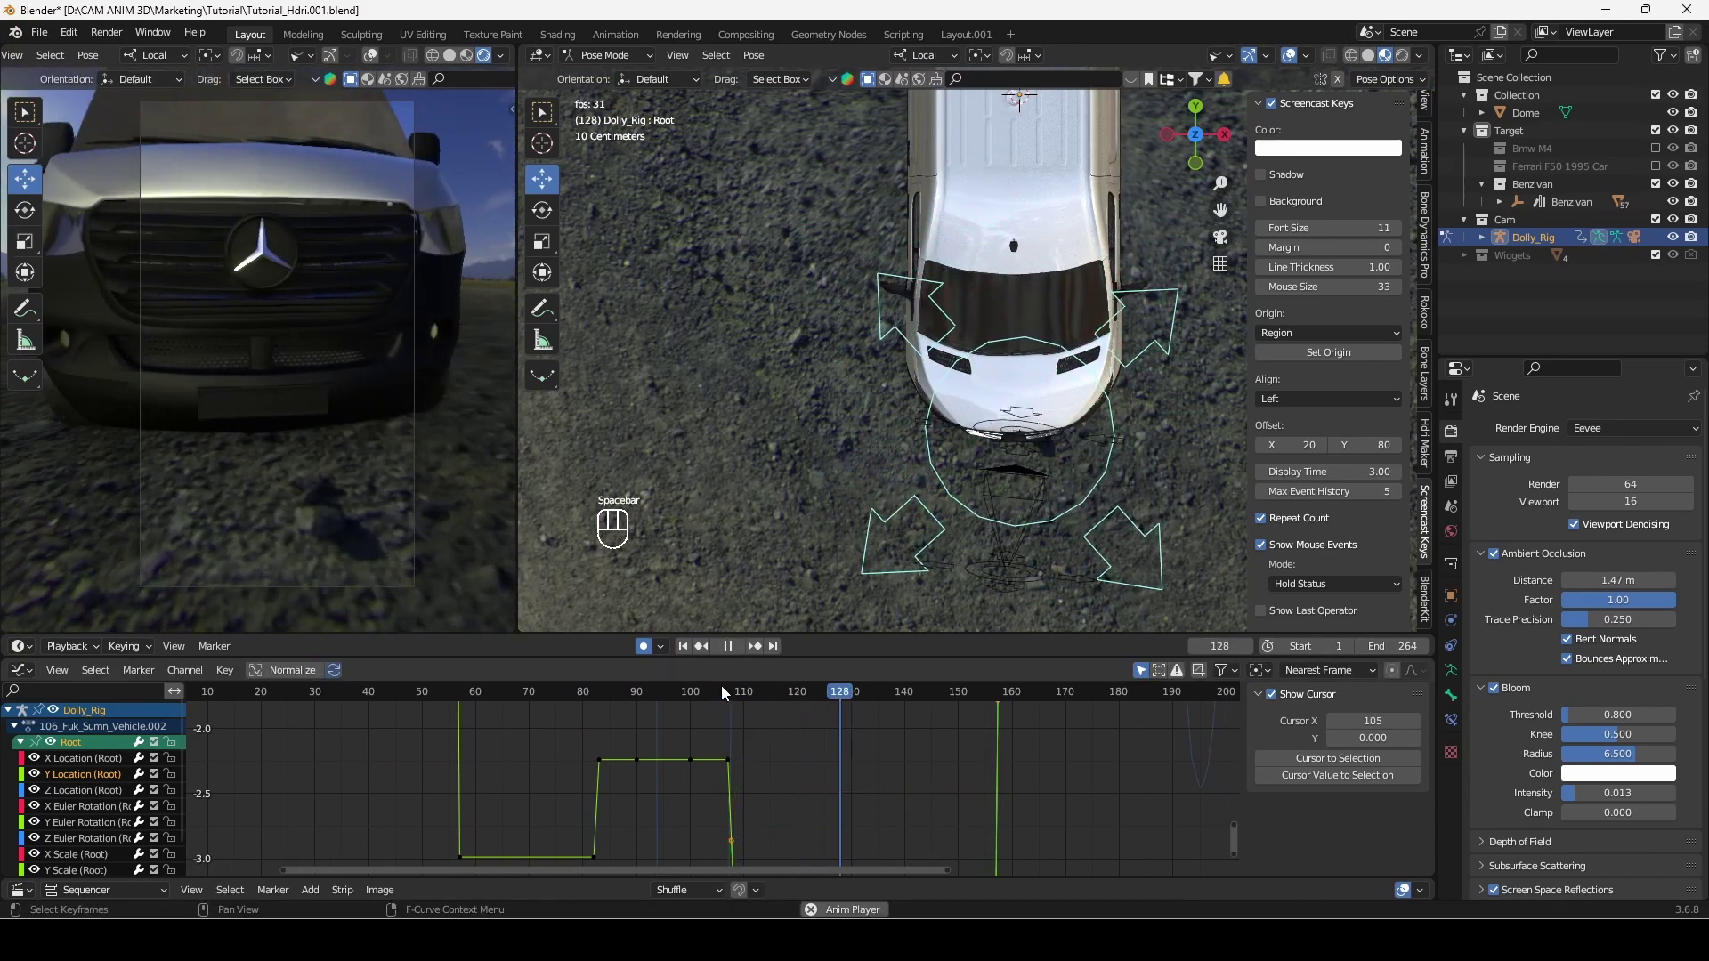
{"action": "key", "text": "space"}
{"action": "middle_click_drag", "start_coordinate": [1043, 491], "coordinate": [933, 297]}
Raise the Aim bone's Z Location keys around frames 110–158 by about 0.107 and play back
{"action": "left_click", "coordinate": [969, 402]}
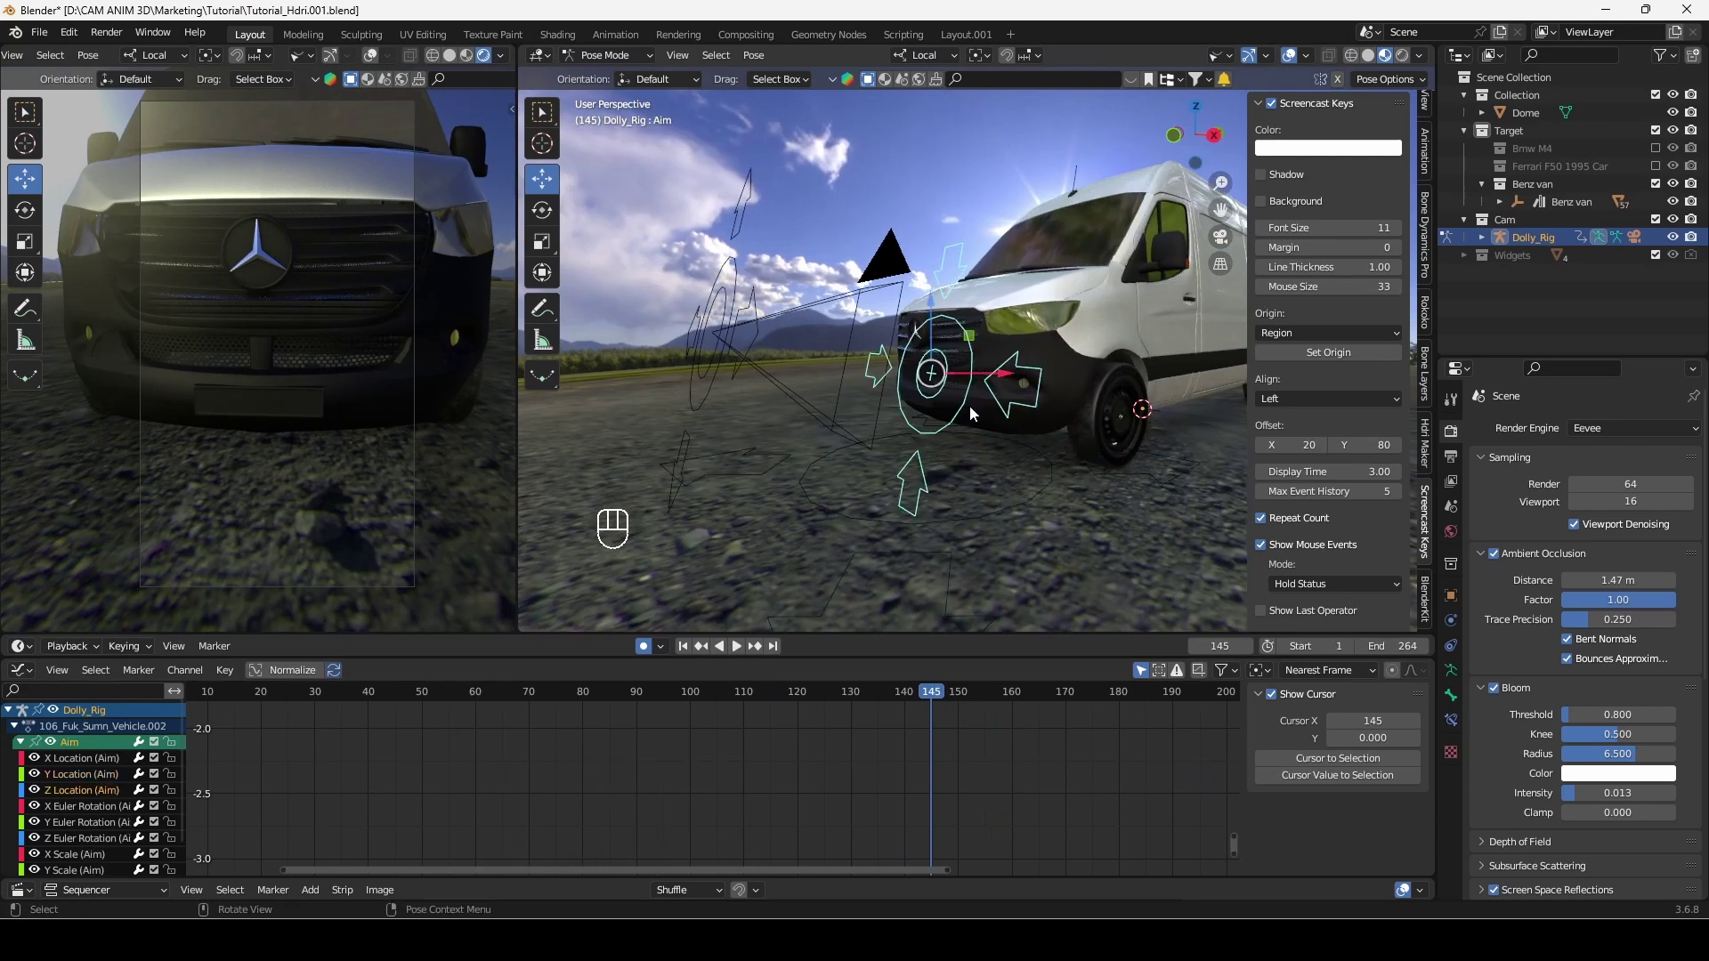
{"action": "middle_click_drag", "start_coordinate": [938, 748], "coordinate": [938, 789], "text": "ctrl"}
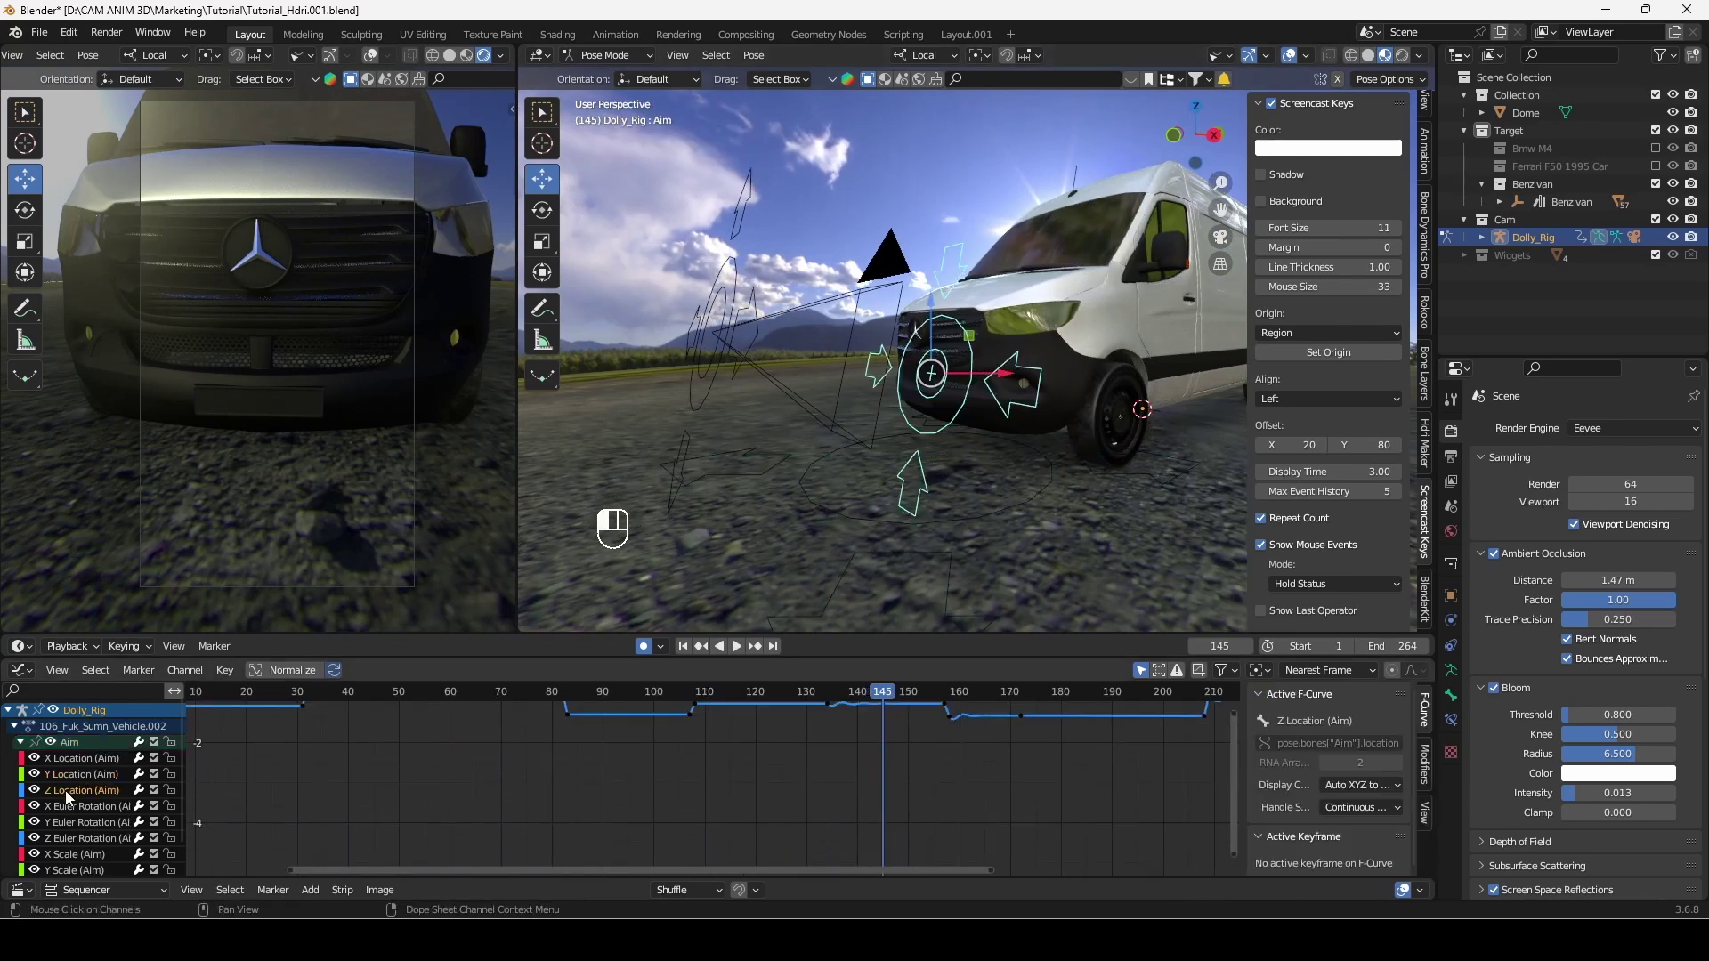
{"action": "key", "text": "Home"}
{"action": "scroll", "coordinate": [943, 730], "scroll_direction": "up", "scroll_amount": 3}
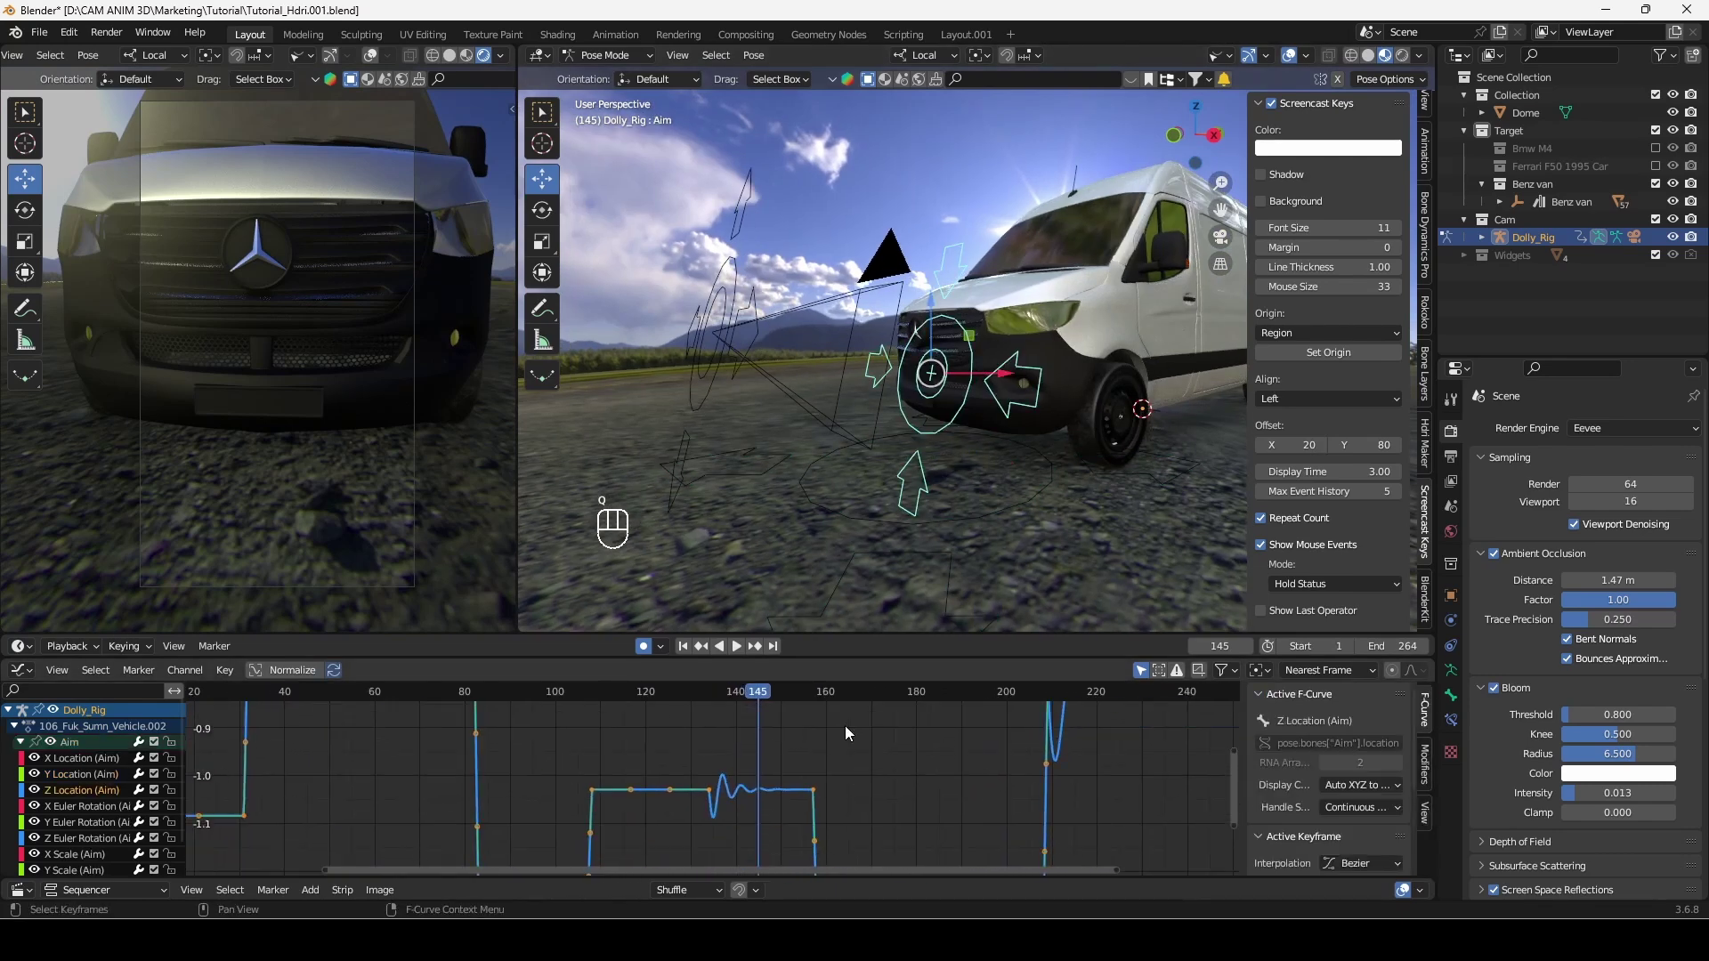
{"action": "left_click_drag", "start_coordinate": [525, 696], "coordinate": [665, 703]}
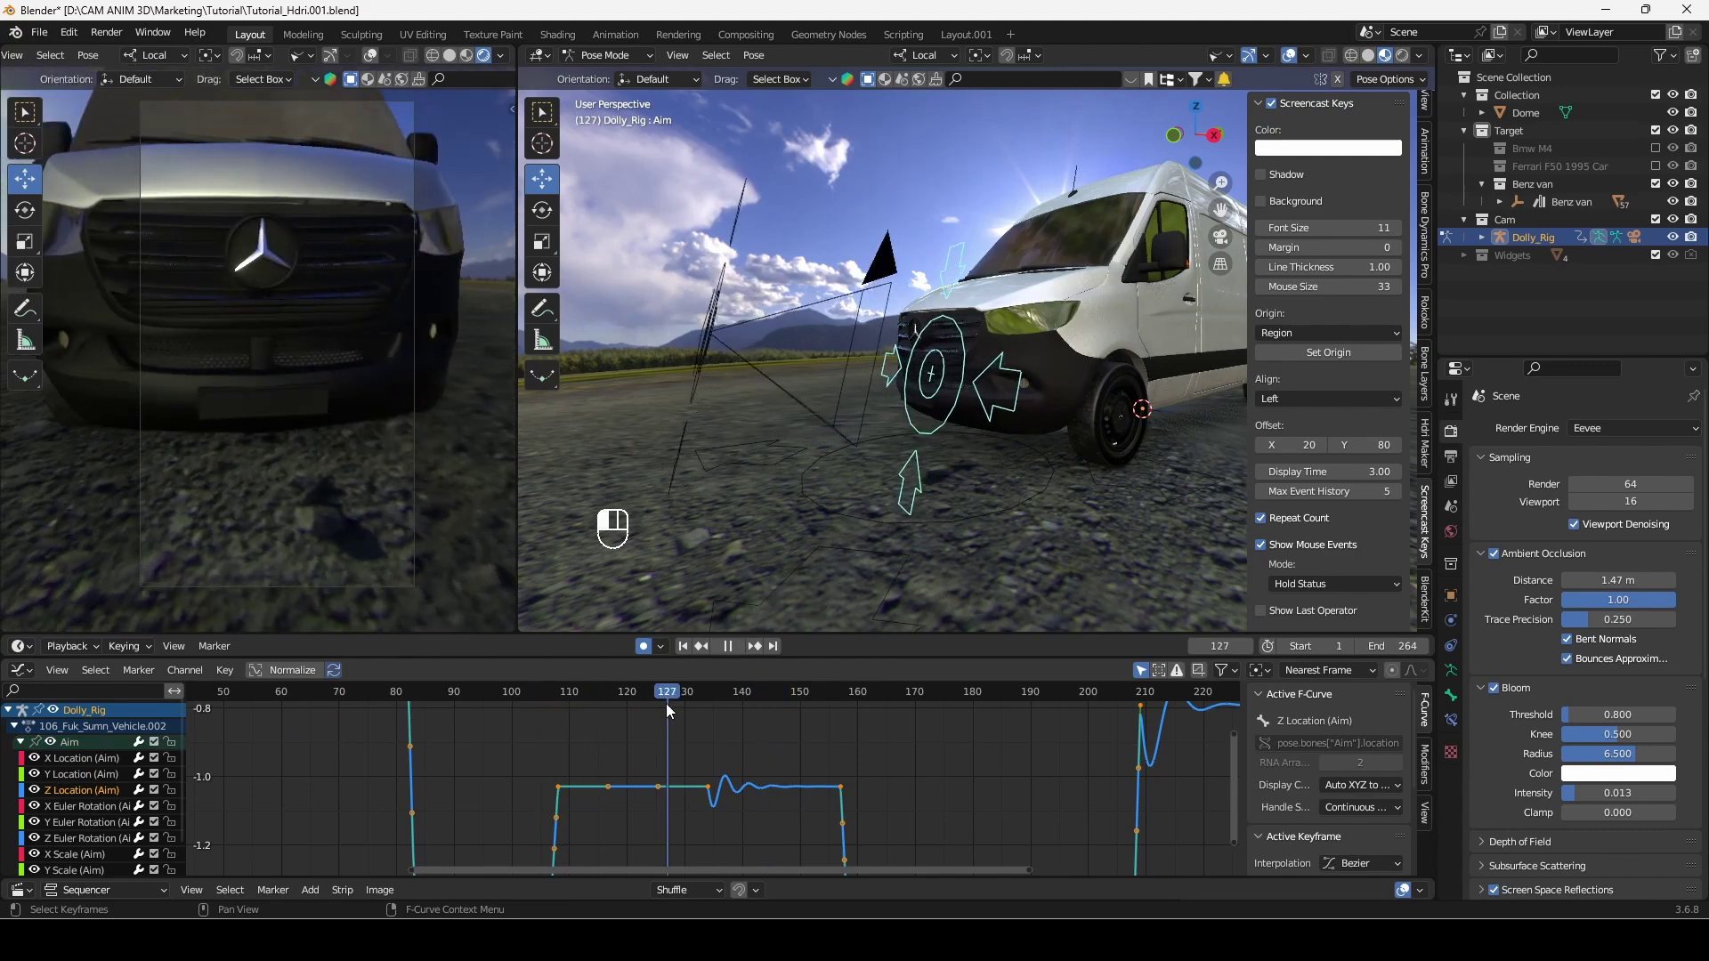
{"action": "left_click_drag", "start_coordinate": [531, 734], "coordinate": [897, 831]}
{"action": "key", "text": "g"}
{"action": "key", "text": "y"}
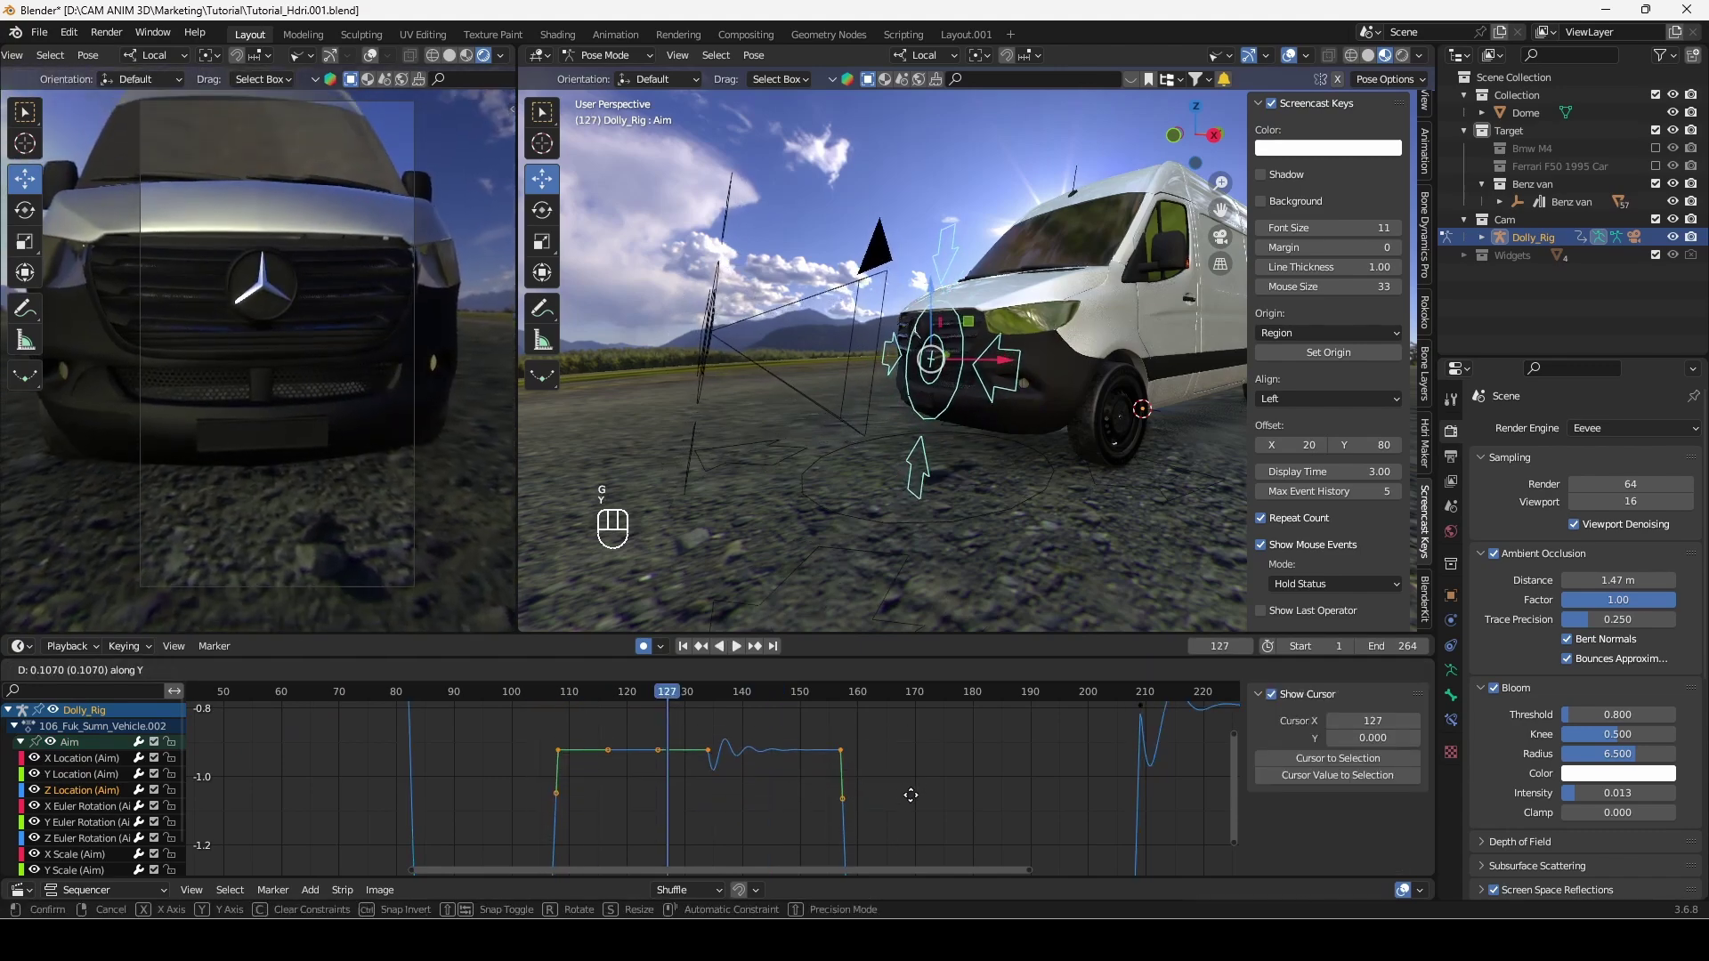
{"action": "left_click", "coordinate": [550, 670]}
{"action": "key", "text": "space"}
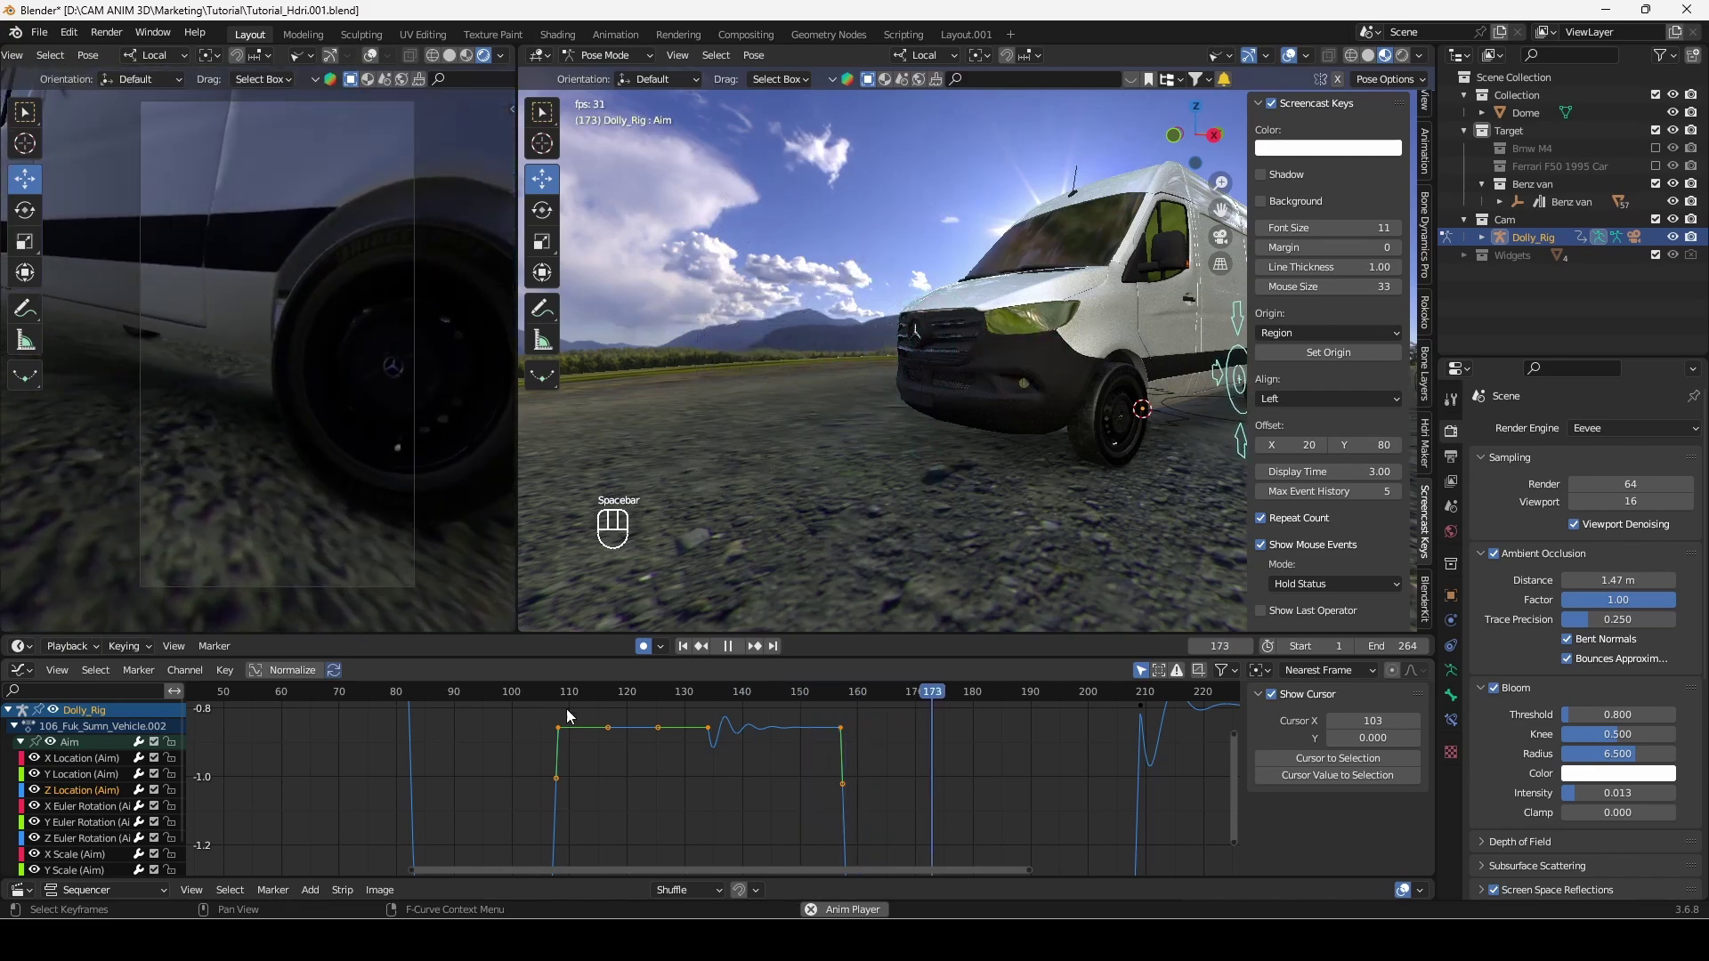
Stop playback, select the Dolly_Rig Root bone in top view and scrub to frame 170
{"action": "key", "text": "space"}
{"action": "mouse_move", "coordinate": [793, 779]}
{"action": "middle_mouse_down"}
{"action": "mouse_move", "coordinate": [774, 748]}
{"action": "mouse_move", "coordinate": [801, 757]}
{"action": "middle_mouse_up"}
{"action": "middle_click_drag", "start_coordinate": [1050, 338], "coordinate": [804, 509]}
{"action": "key", "text": "KP_7"}
{"action": "left_click", "coordinate": [811, 378]}
{"action": "middle_click_drag", "start_coordinate": [964, 839], "coordinate": [914, 813], "text": "ctrl"}
{"action": "left_click_drag", "start_coordinate": [773, 701], "coordinate": [856, 731]}
Raise the Root bone's Y Location keys from frames 158–210 in the Graph Editor
{"action": "left_click_drag", "start_coordinate": [685, 753], "coordinate": [1022, 804]}
{"action": "key", "text": "g"}
{"action": "key", "text": "y"}
{"action": "key", "text": "shift"}
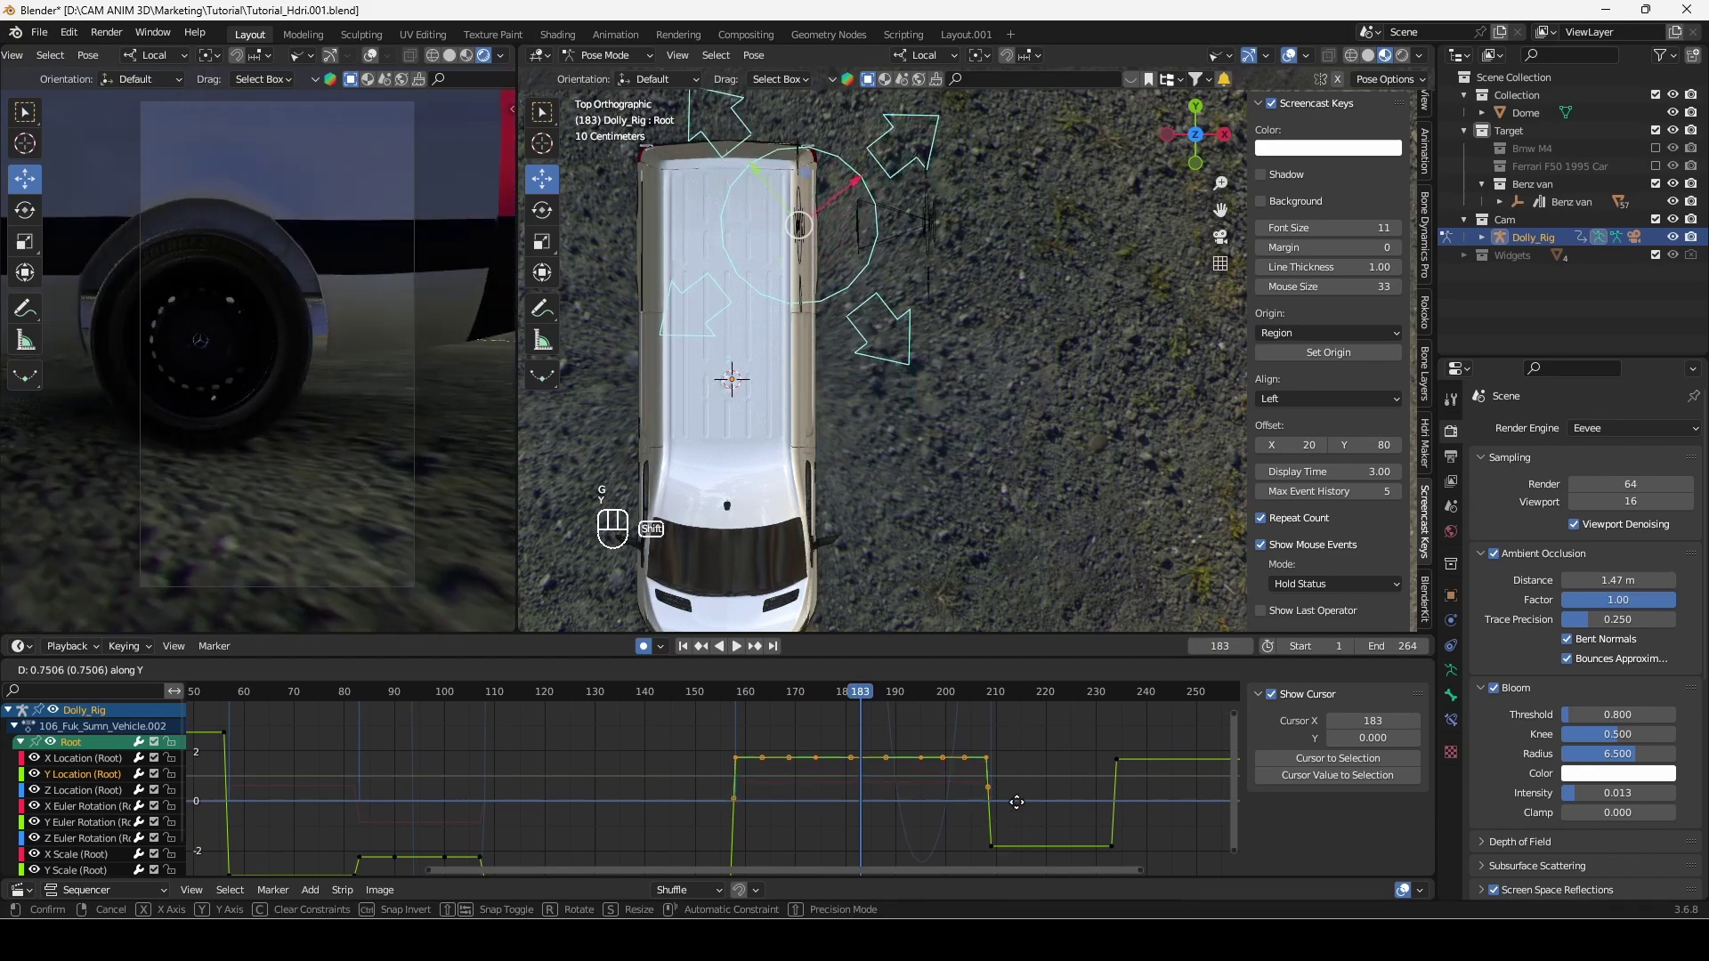
{"action": "left_click", "coordinate": [1000, 685]}
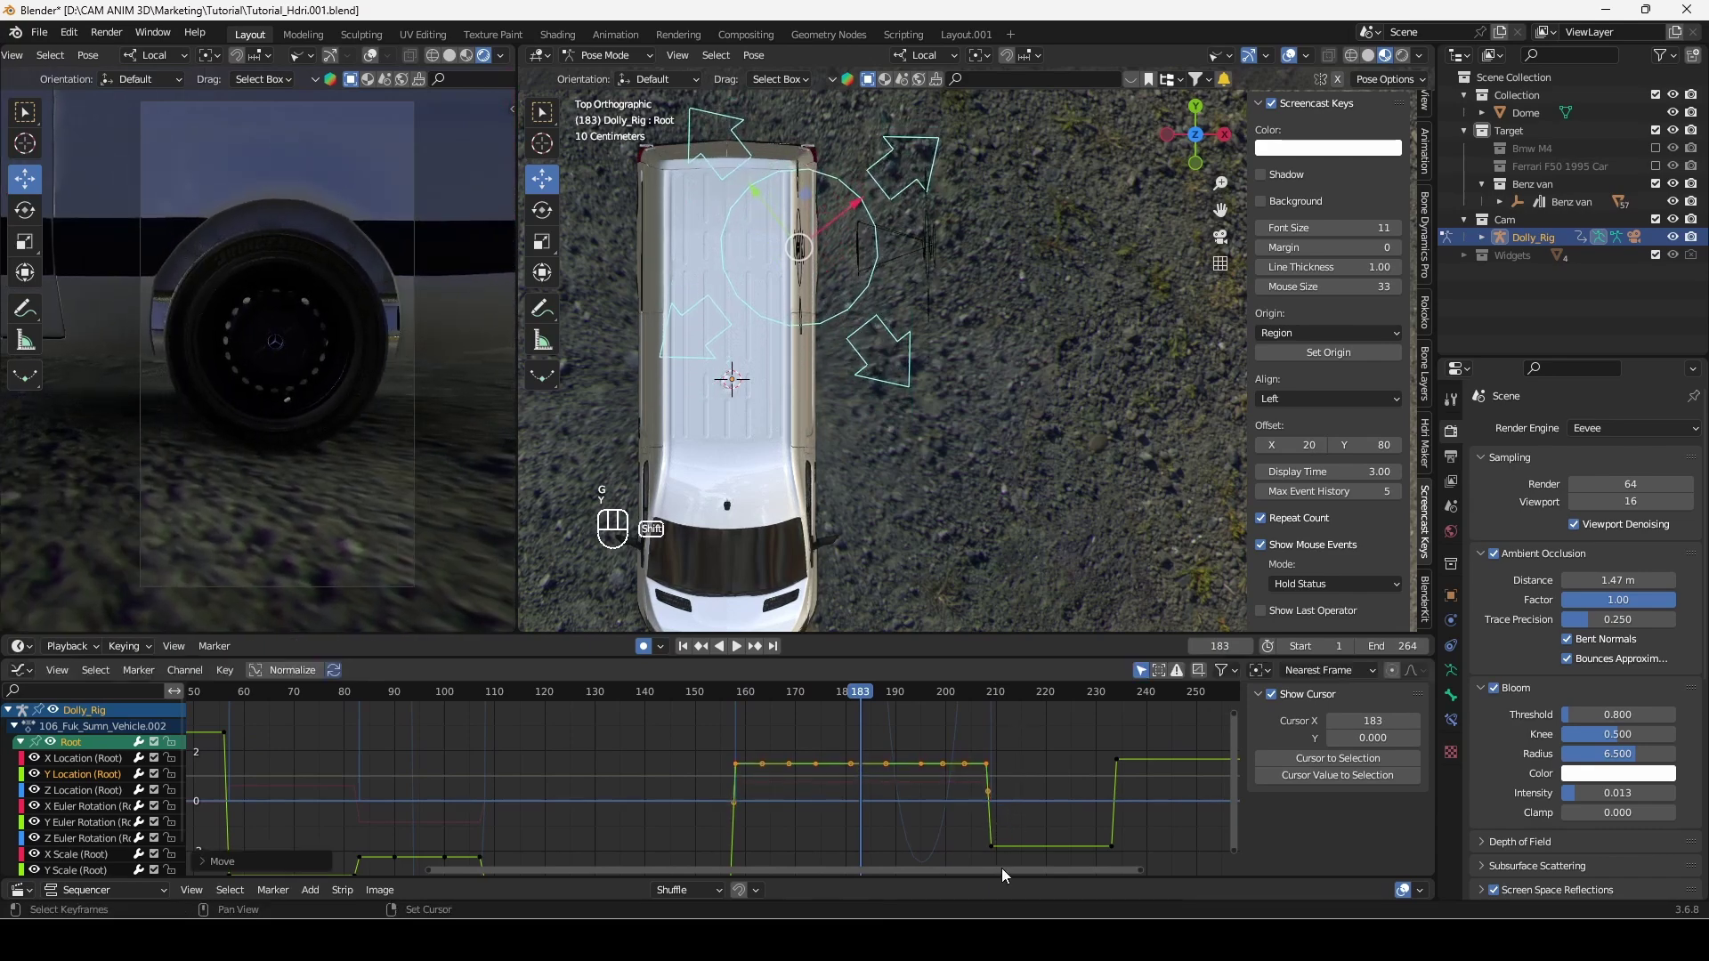
Play the animation from about frame 154 and again from frame 203 to review the move
{"action": "left_click", "coordinate": [718, 696]}
{"action": "key", "text": "space"}
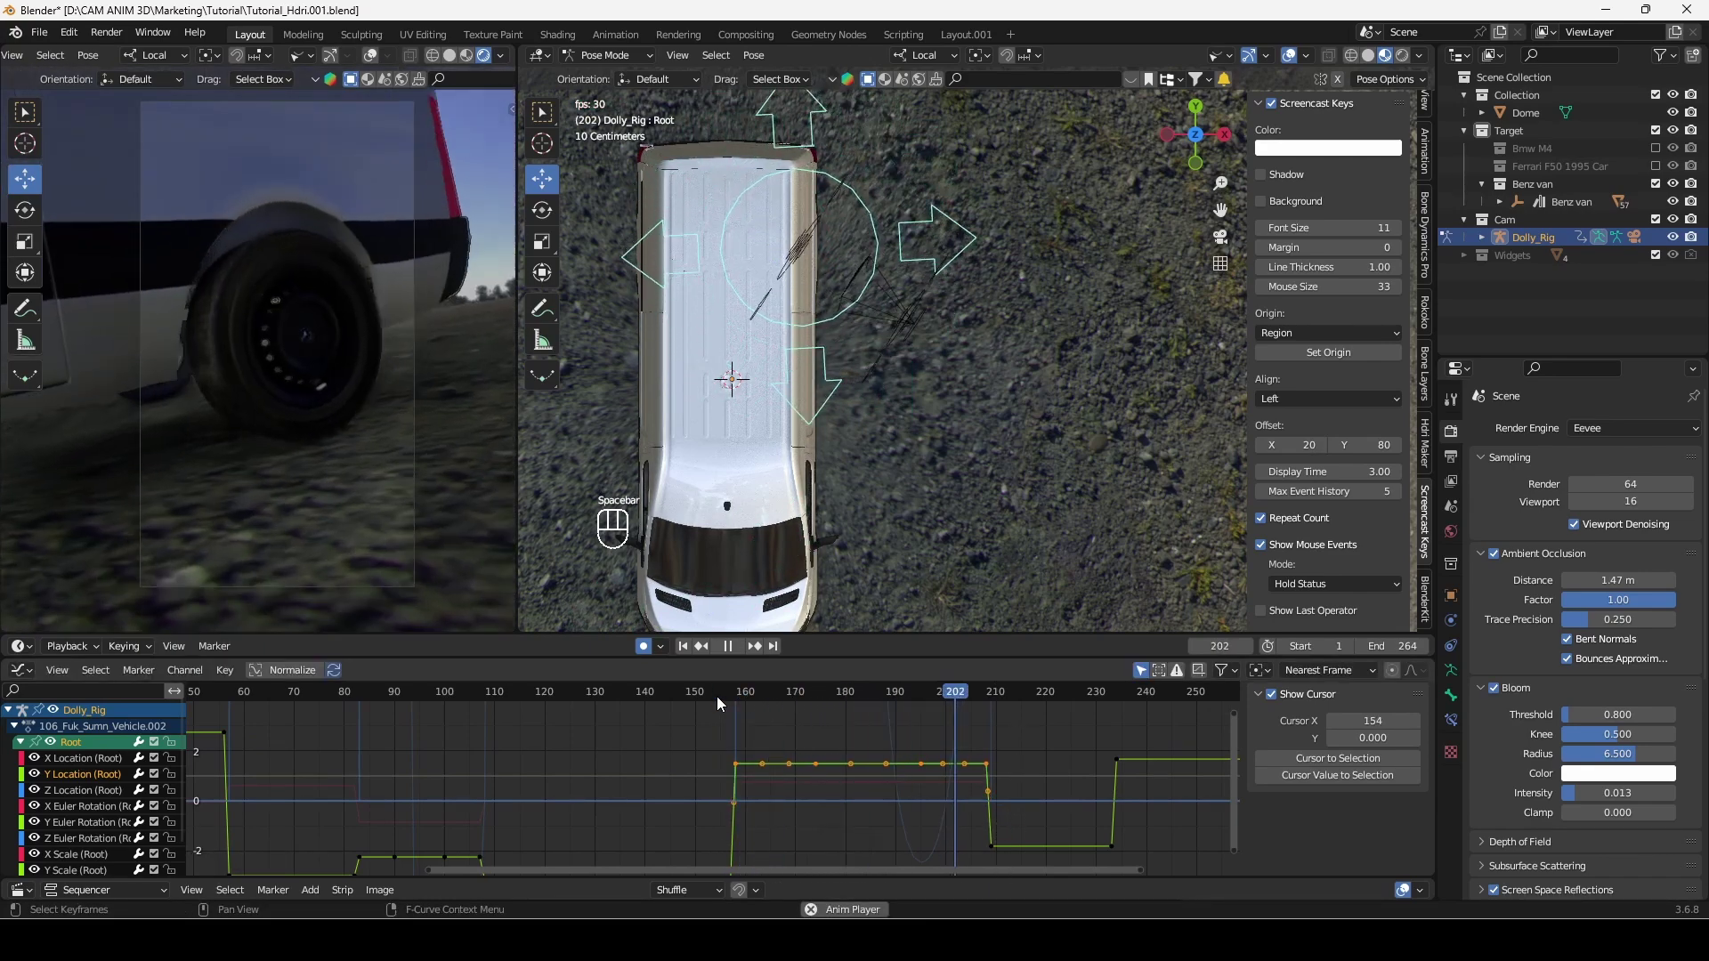
{"action": "key", "text": "space"}
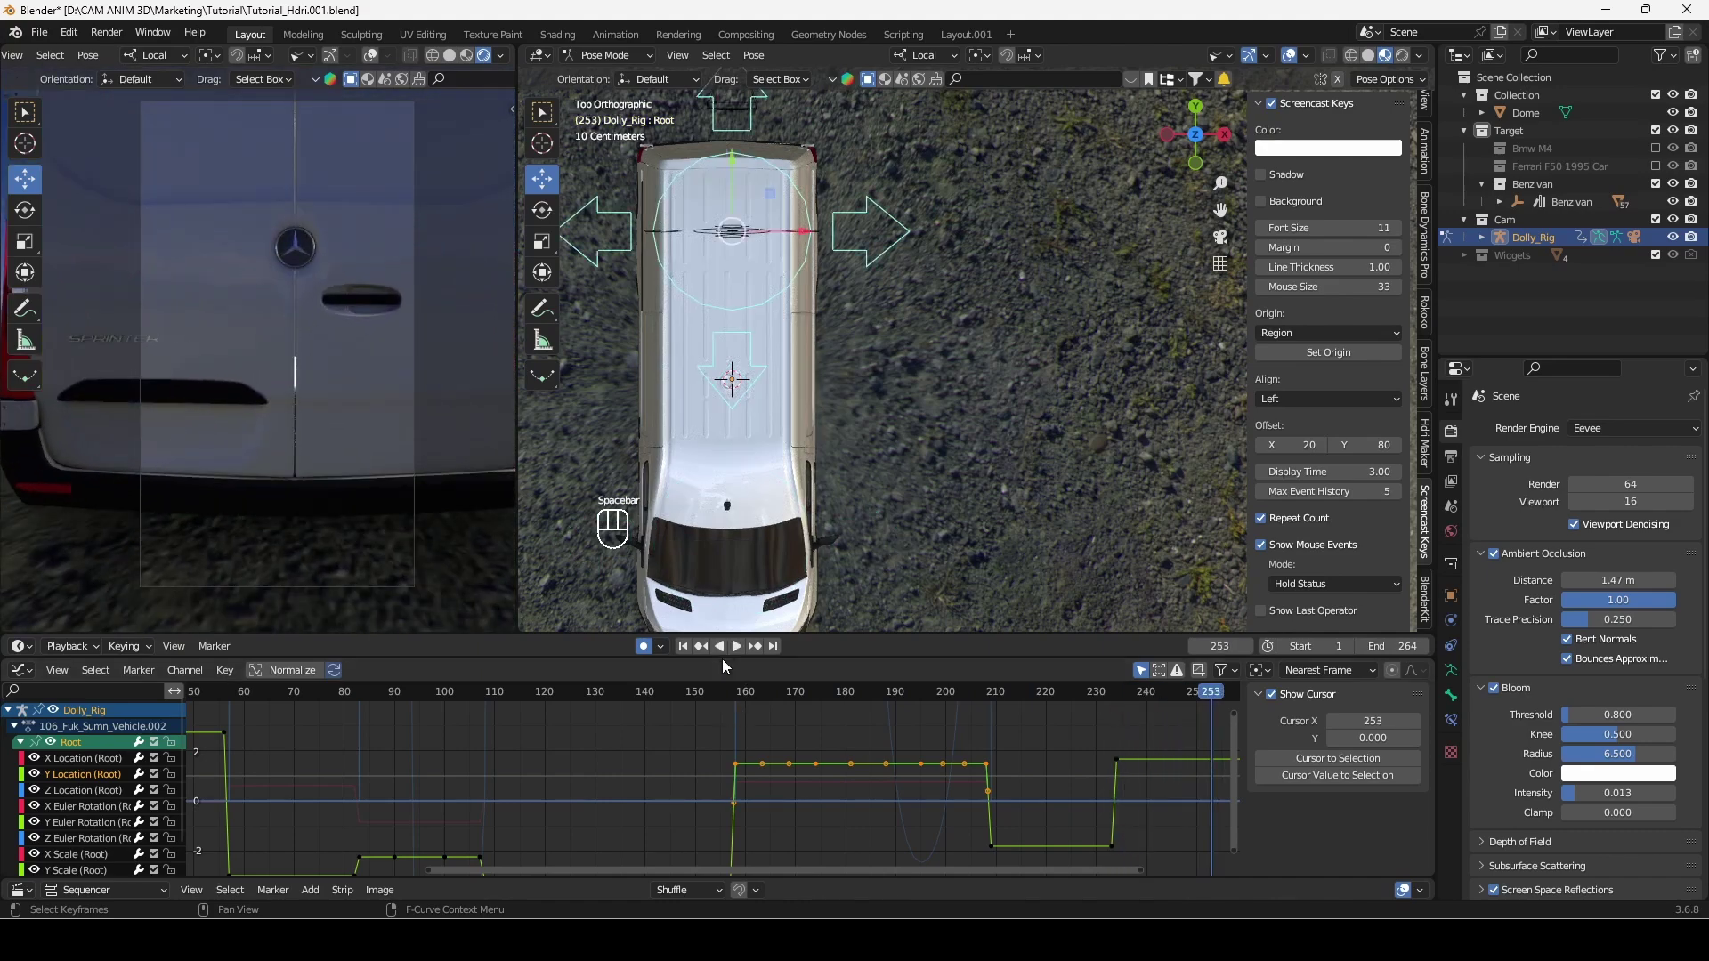
{"action": "scroll", "coordinate": [1106, 815], "scroll_direction": "down", "scroll_amount": 2}
{"action": "middle_click_drag", "start_coordinate": [1106, 815], "coordinate": [937, 805]}
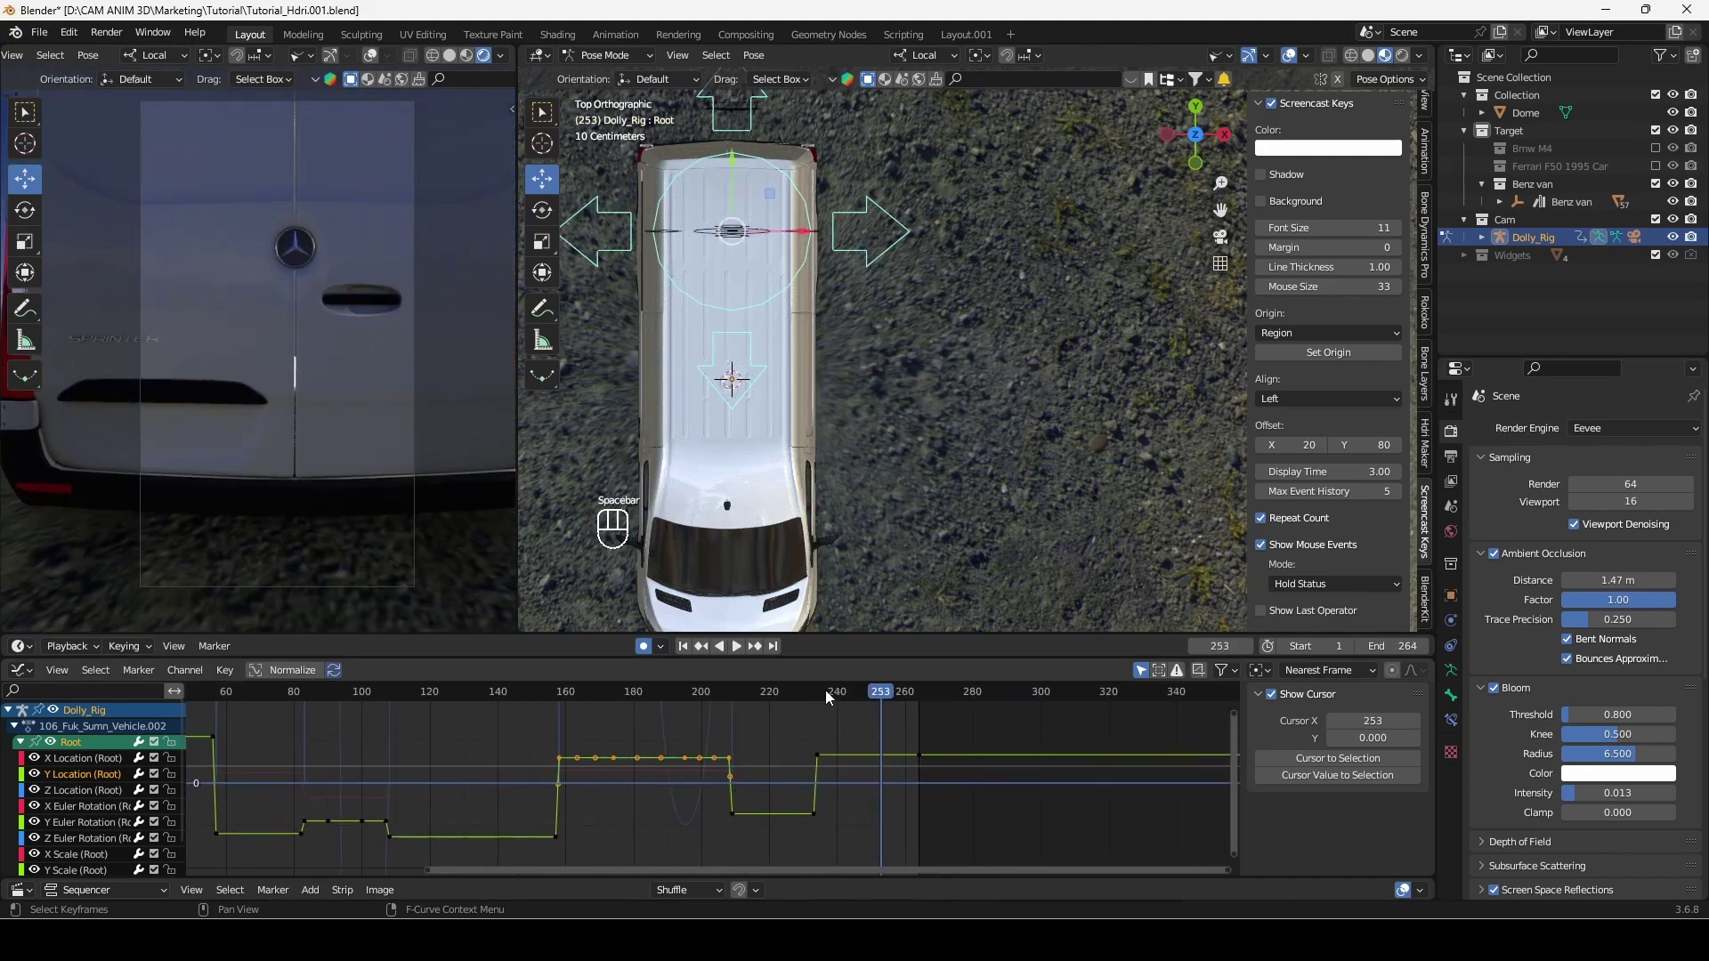
{"action": "left_click_drag", "start_coordinate": [776, 697], "coordinate": [703, 702]}
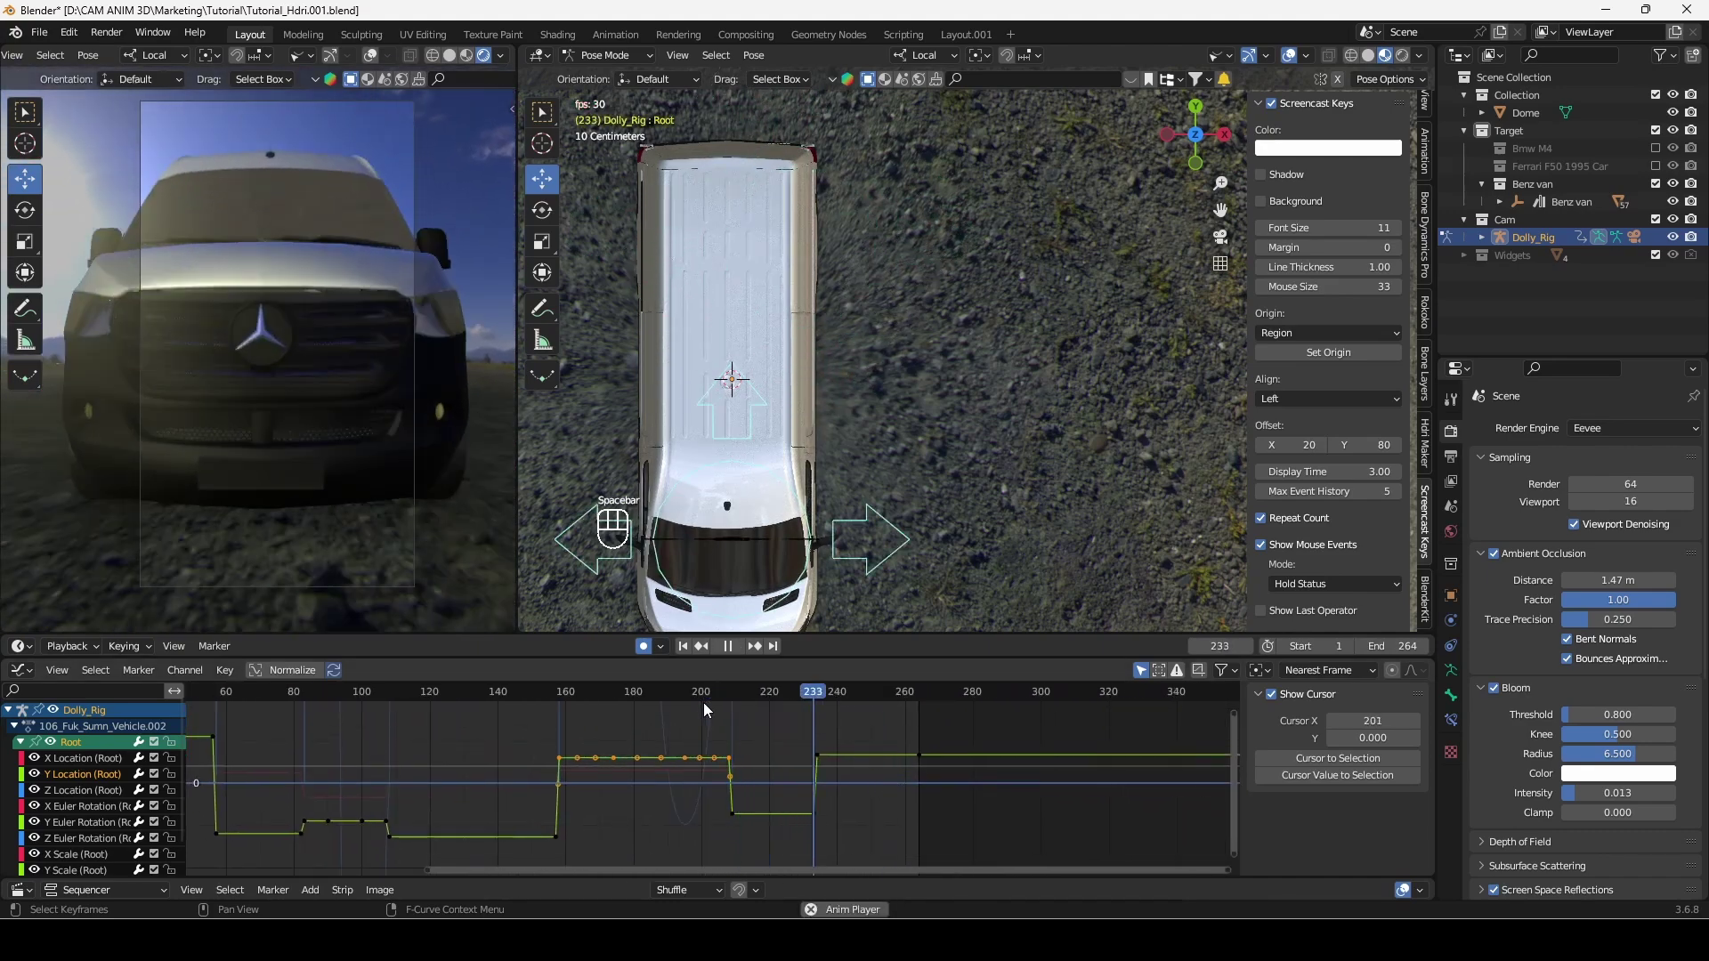
{"action": "key", "text": "space"}
Move the later Y Location keyframes to new values to refine the final move
{"action": "left_click_drag", "start_coordinate": [788, 719], "coordinate": [1011, 786]}
{"action": "key", "text": "g"}
{"action": "key", "text": "y"}
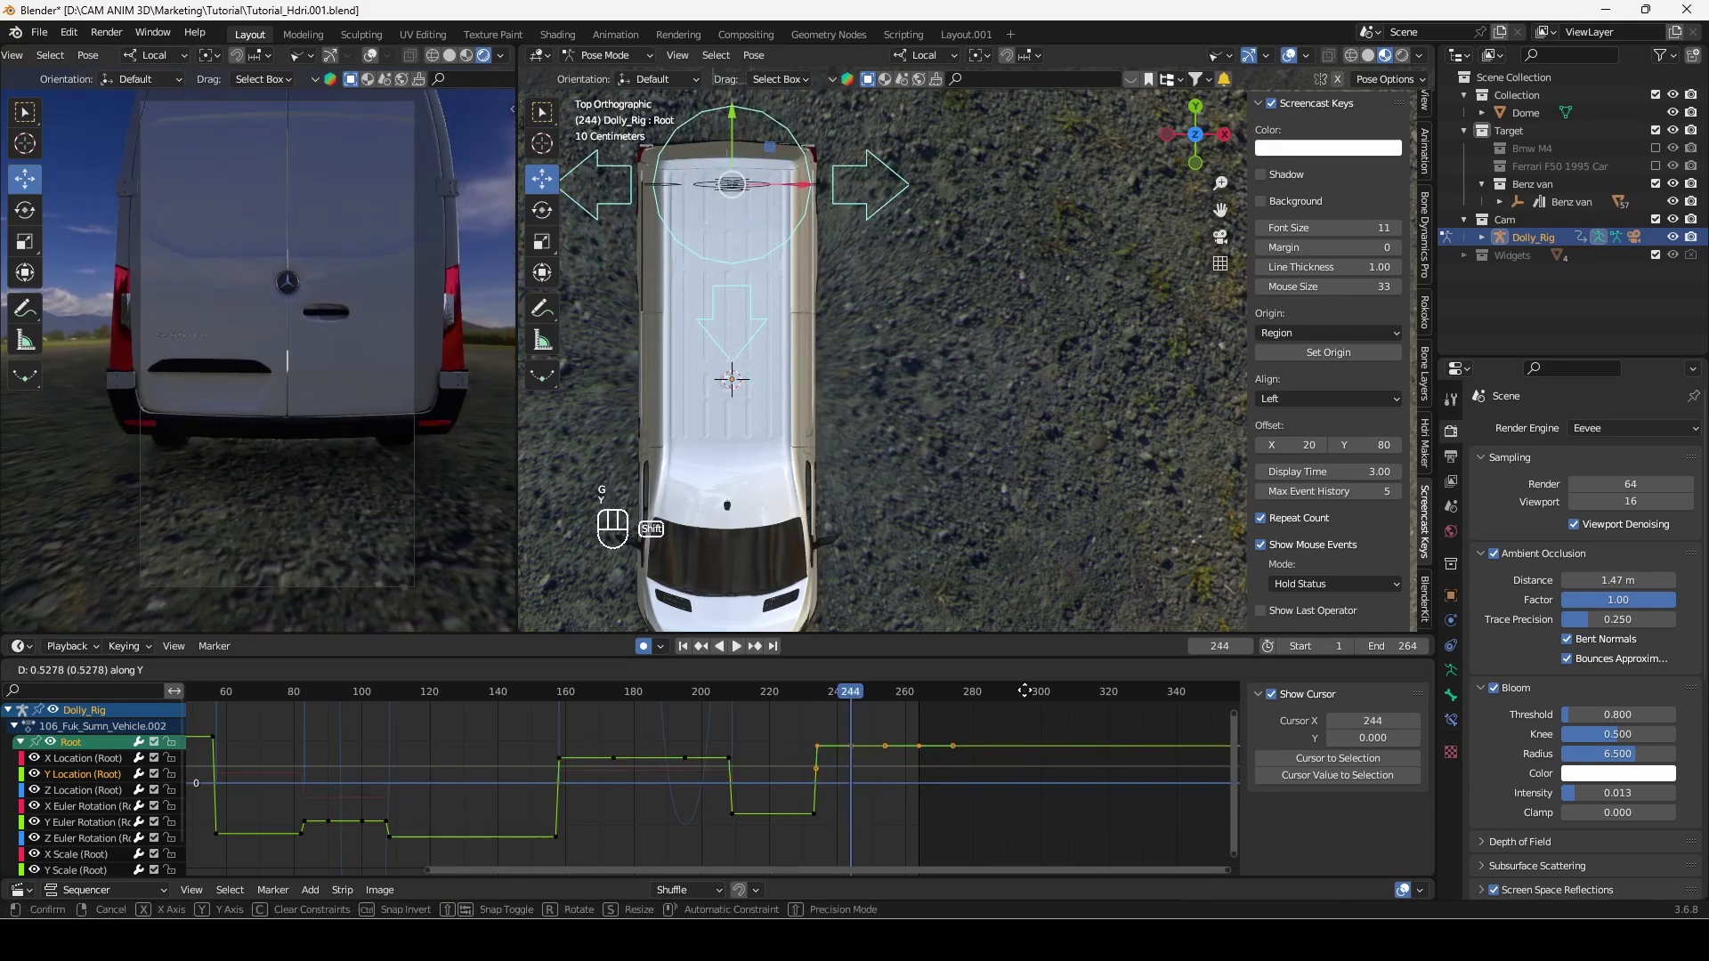
{"action": "left_click", "coordinate": [1006, 781]}
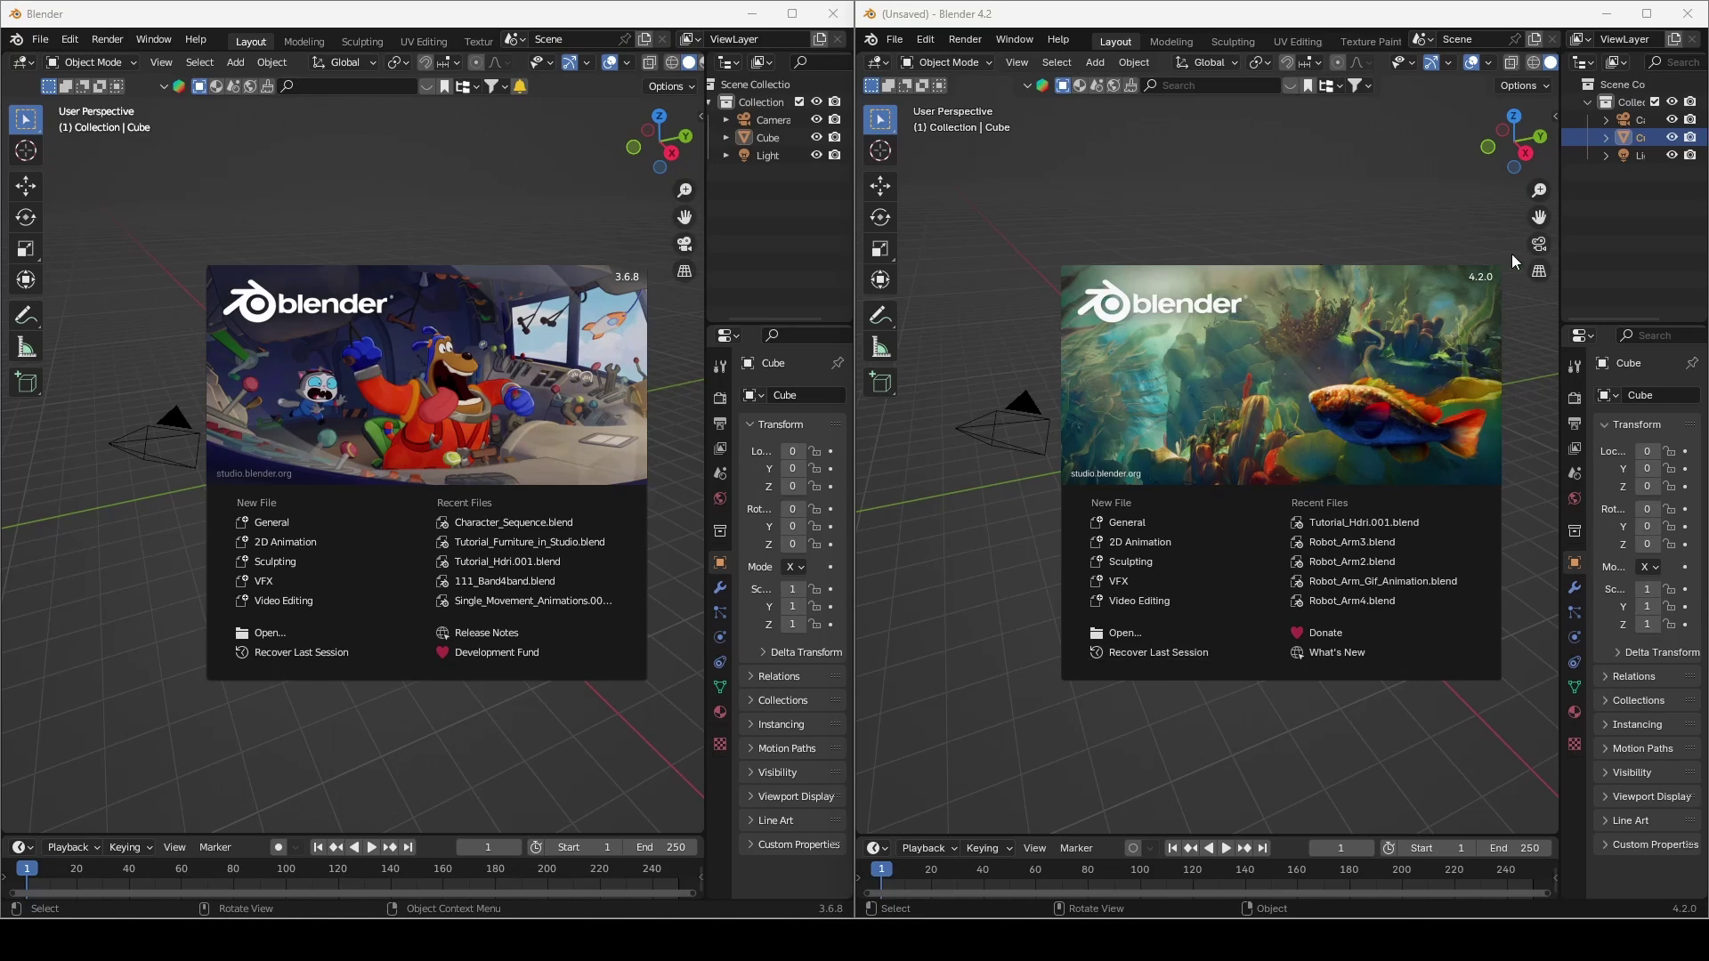
In the 3.6.8 window, delete the default camera, cube and light and add a Dolly Camera Rig
{"action": "left_click", "coordinate": [486, 206]}
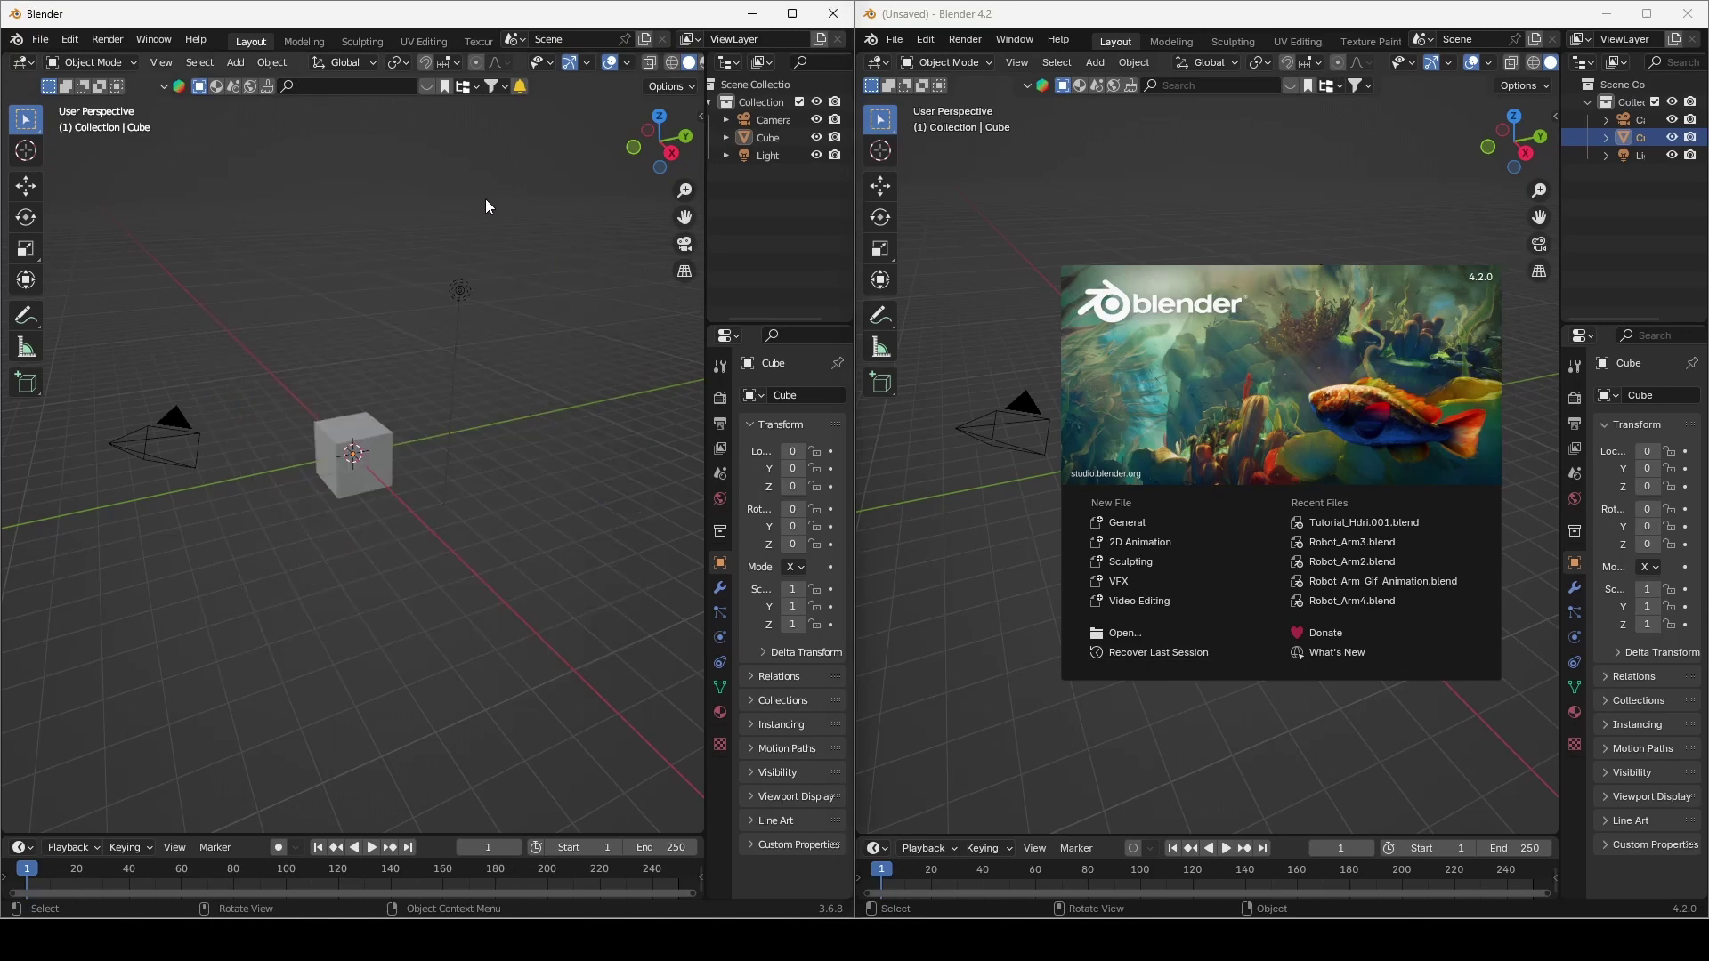
{"action": "key", "text": "a"}
{"action": "key", "text": "x"}
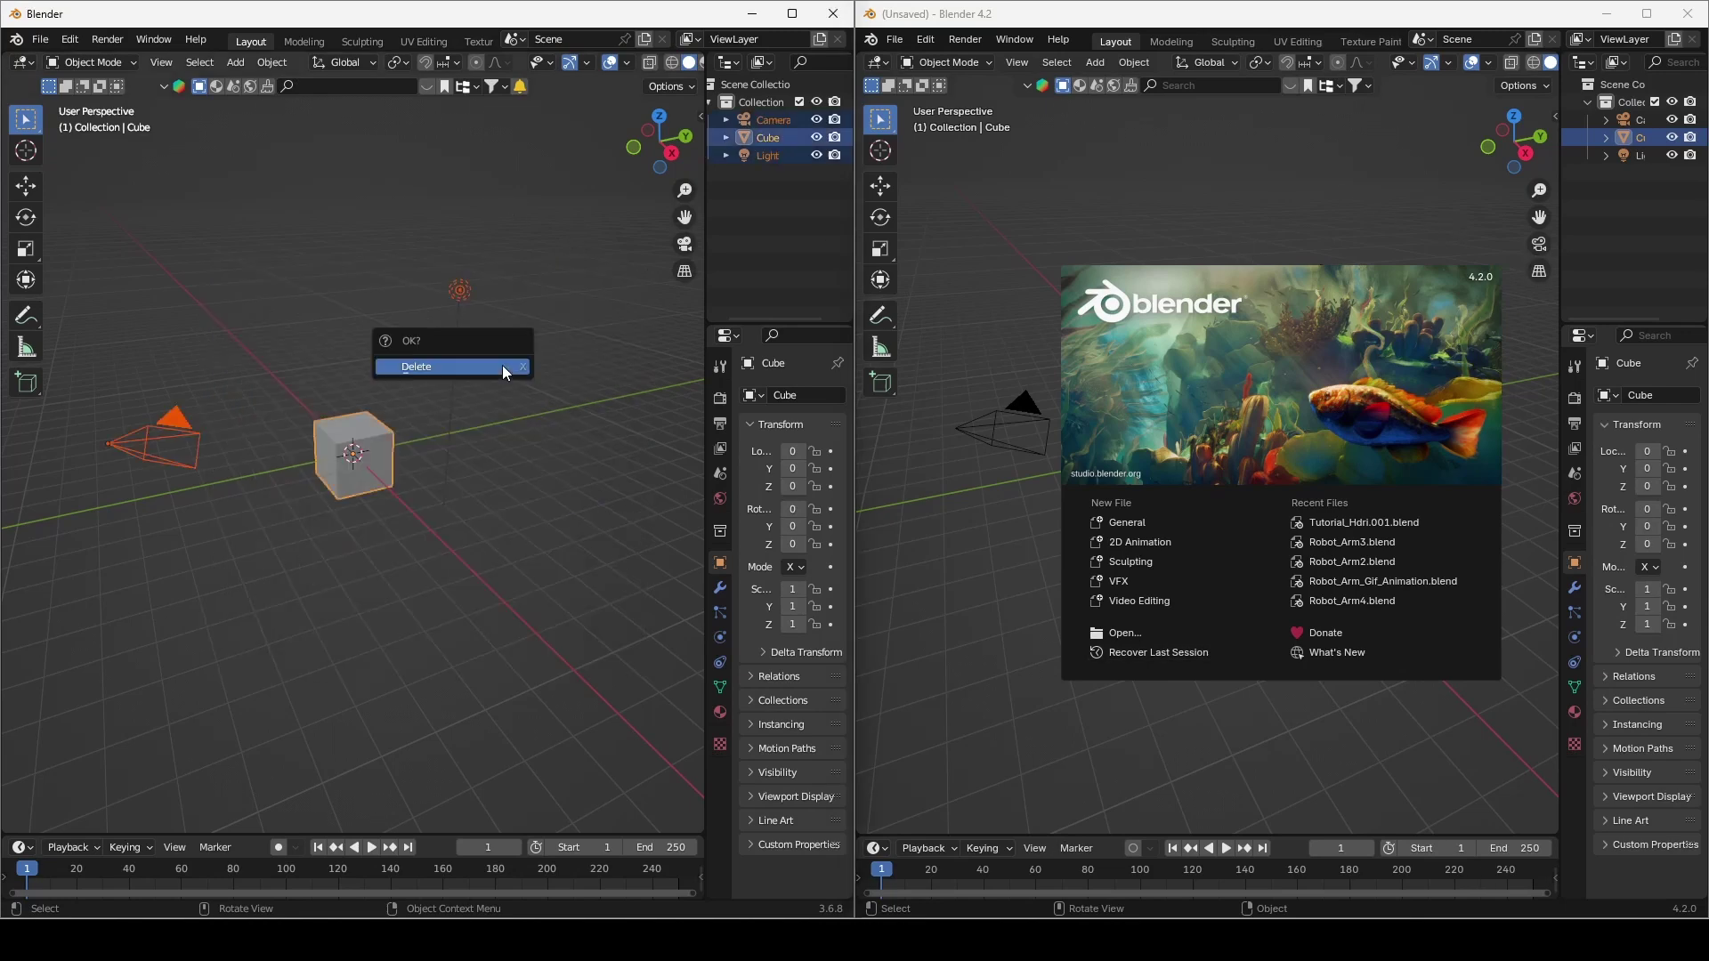
{"action": "left_click", "coordinate": [502, 371]}
{"action": "key", "text": "shift+a"}
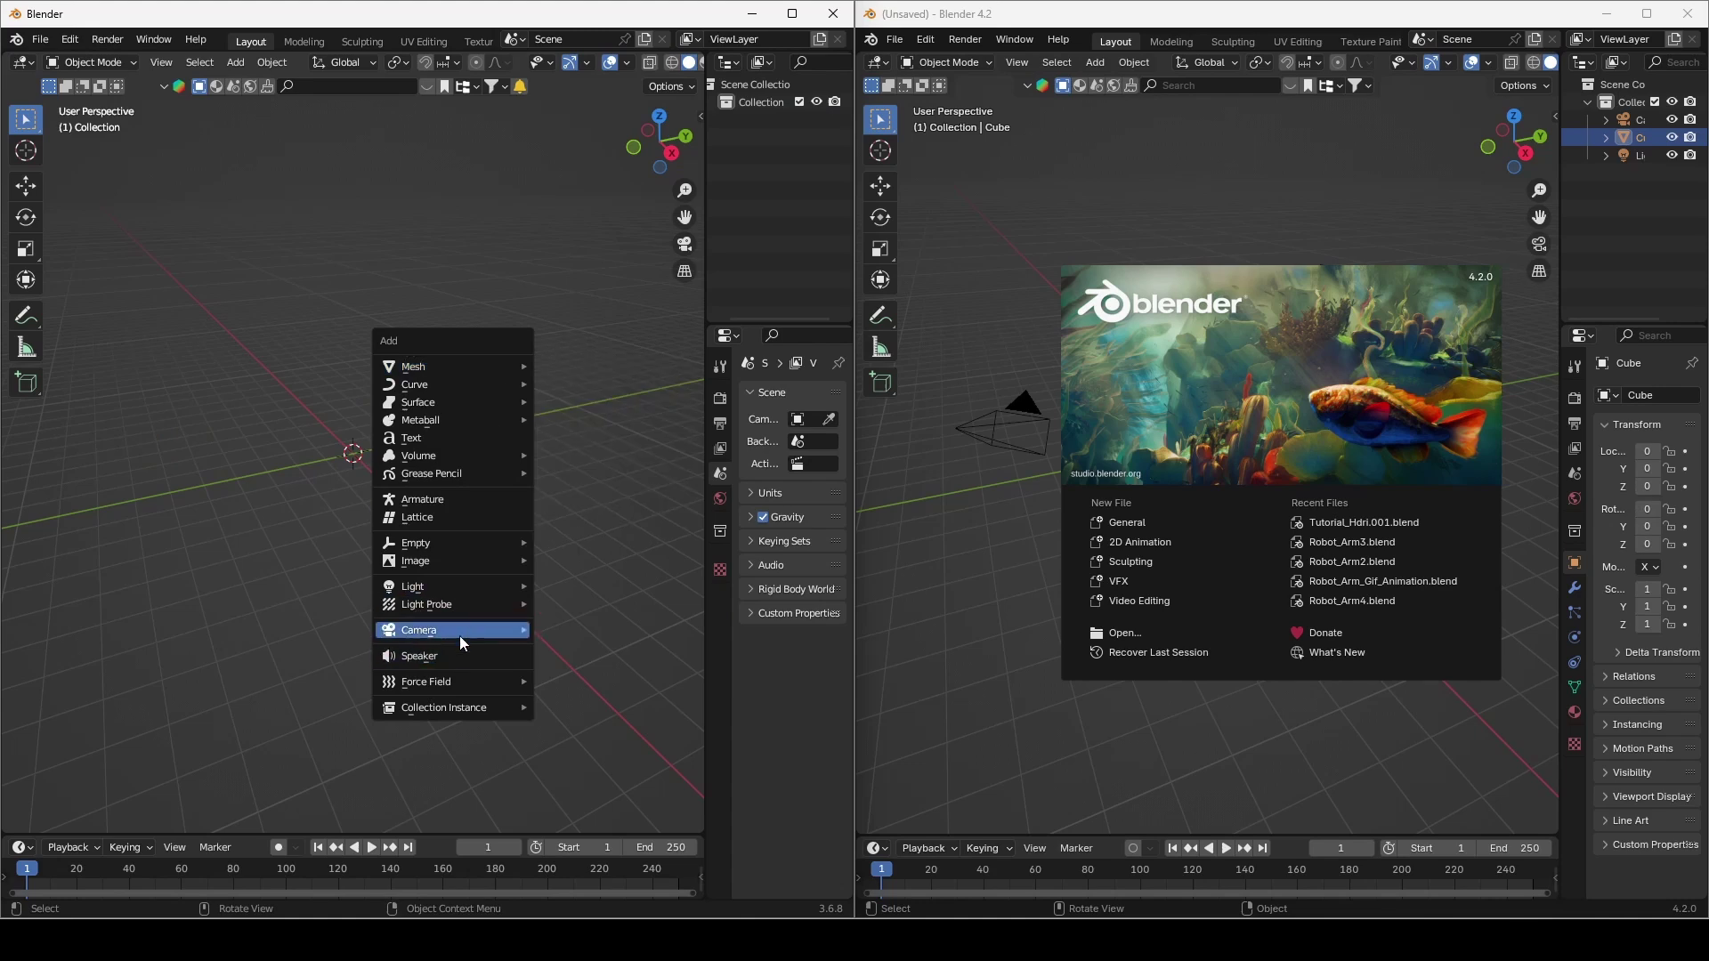
{"action": "mouse_move", "coordinate": [461, 641]}
{"action": "left_click", "coordinate": [570, 648]}
In the 4.2 window, close the splash and delete the default camera, cube and light
{"action": "left_click", "coordinate": [1186, 206]}
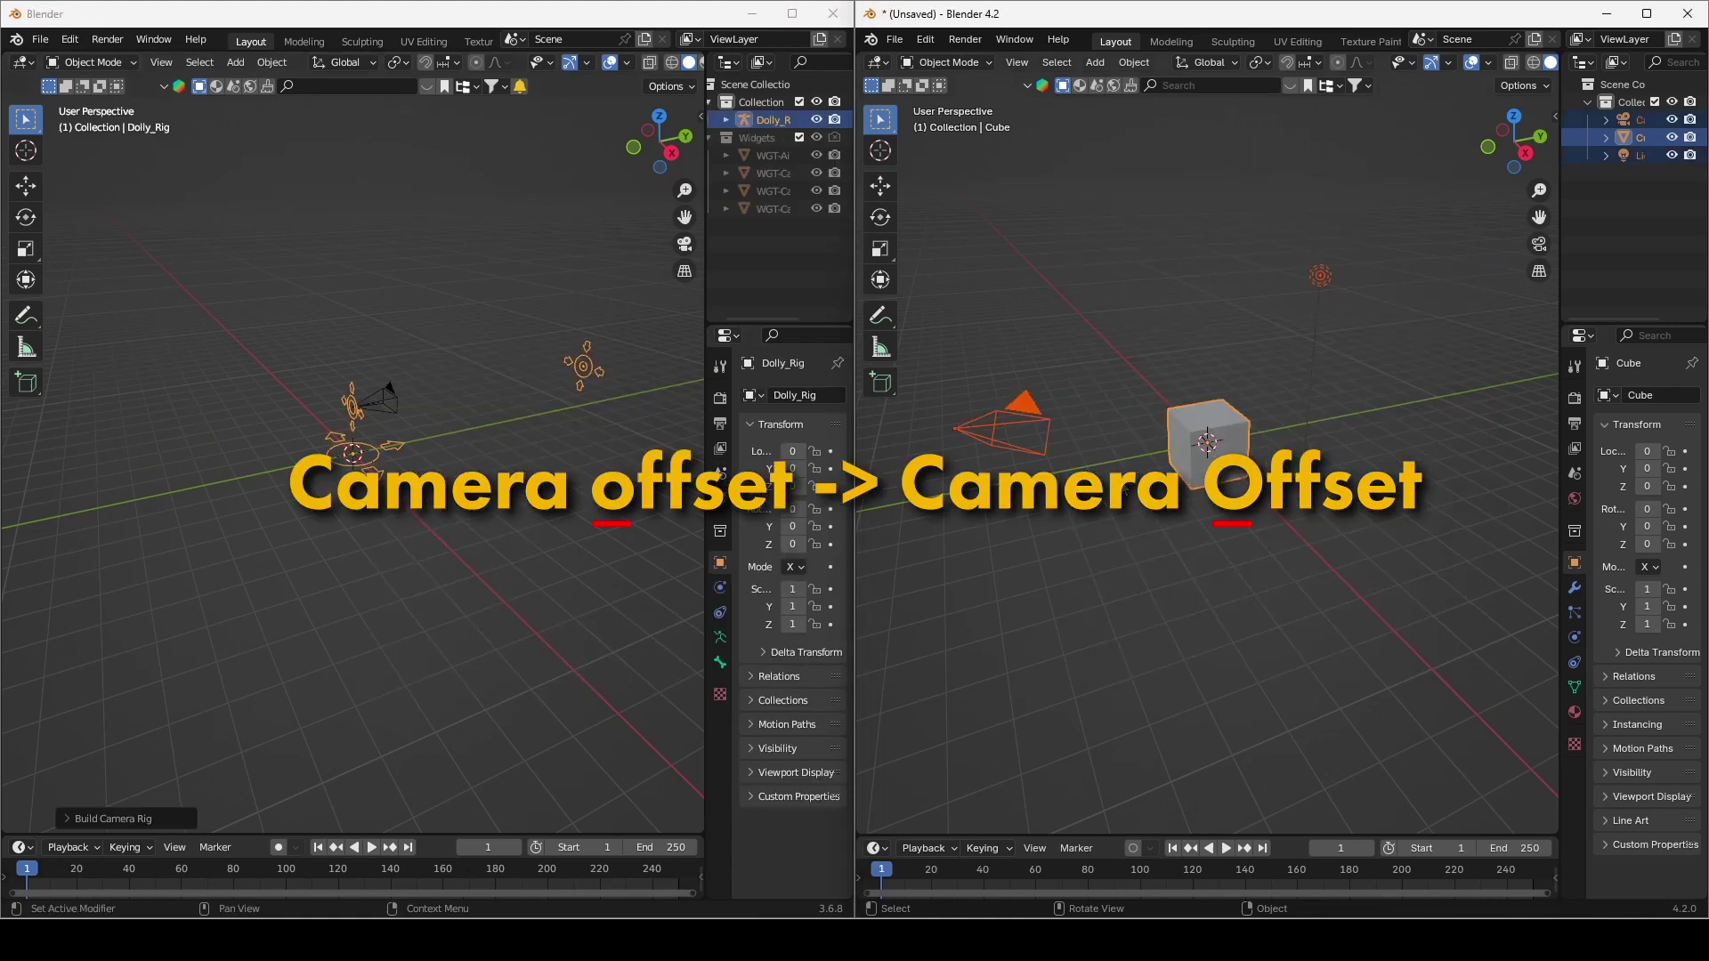
{"action": "key", "text": "x"}
{"action": "left_click", "coordinate": [1126, 488]}
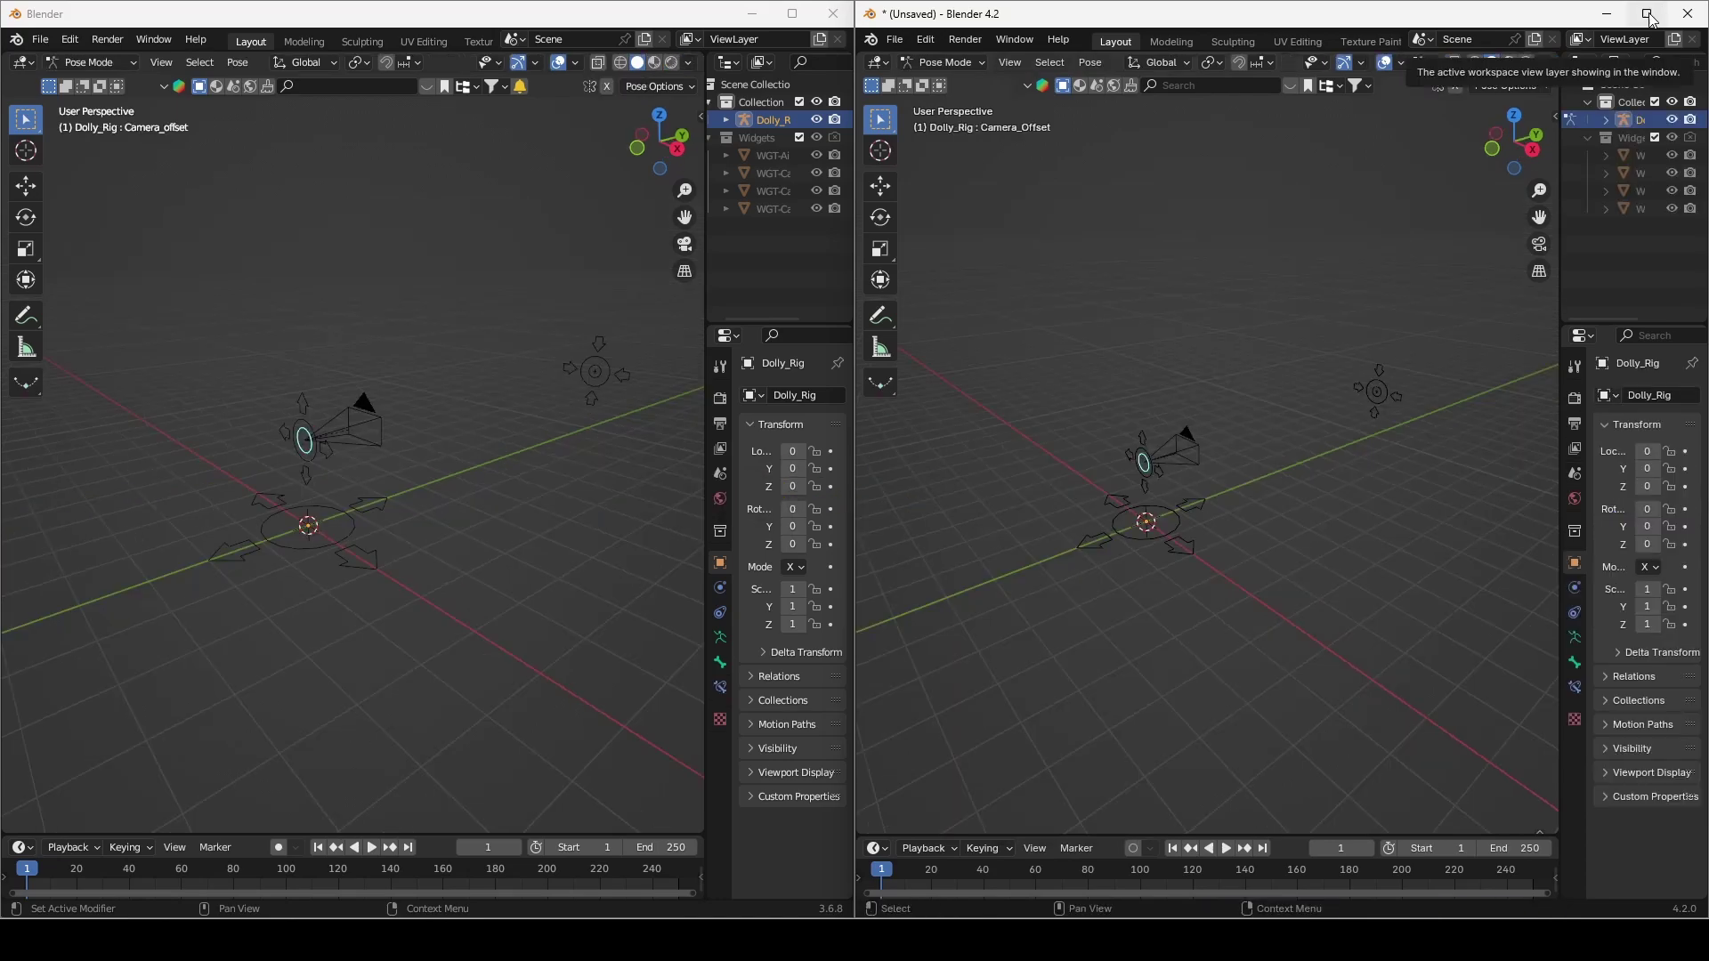
Maximize the Blender 4.2 window and give the timeline more room
{"action": "left_click", "coordinate": [1646, 13]}
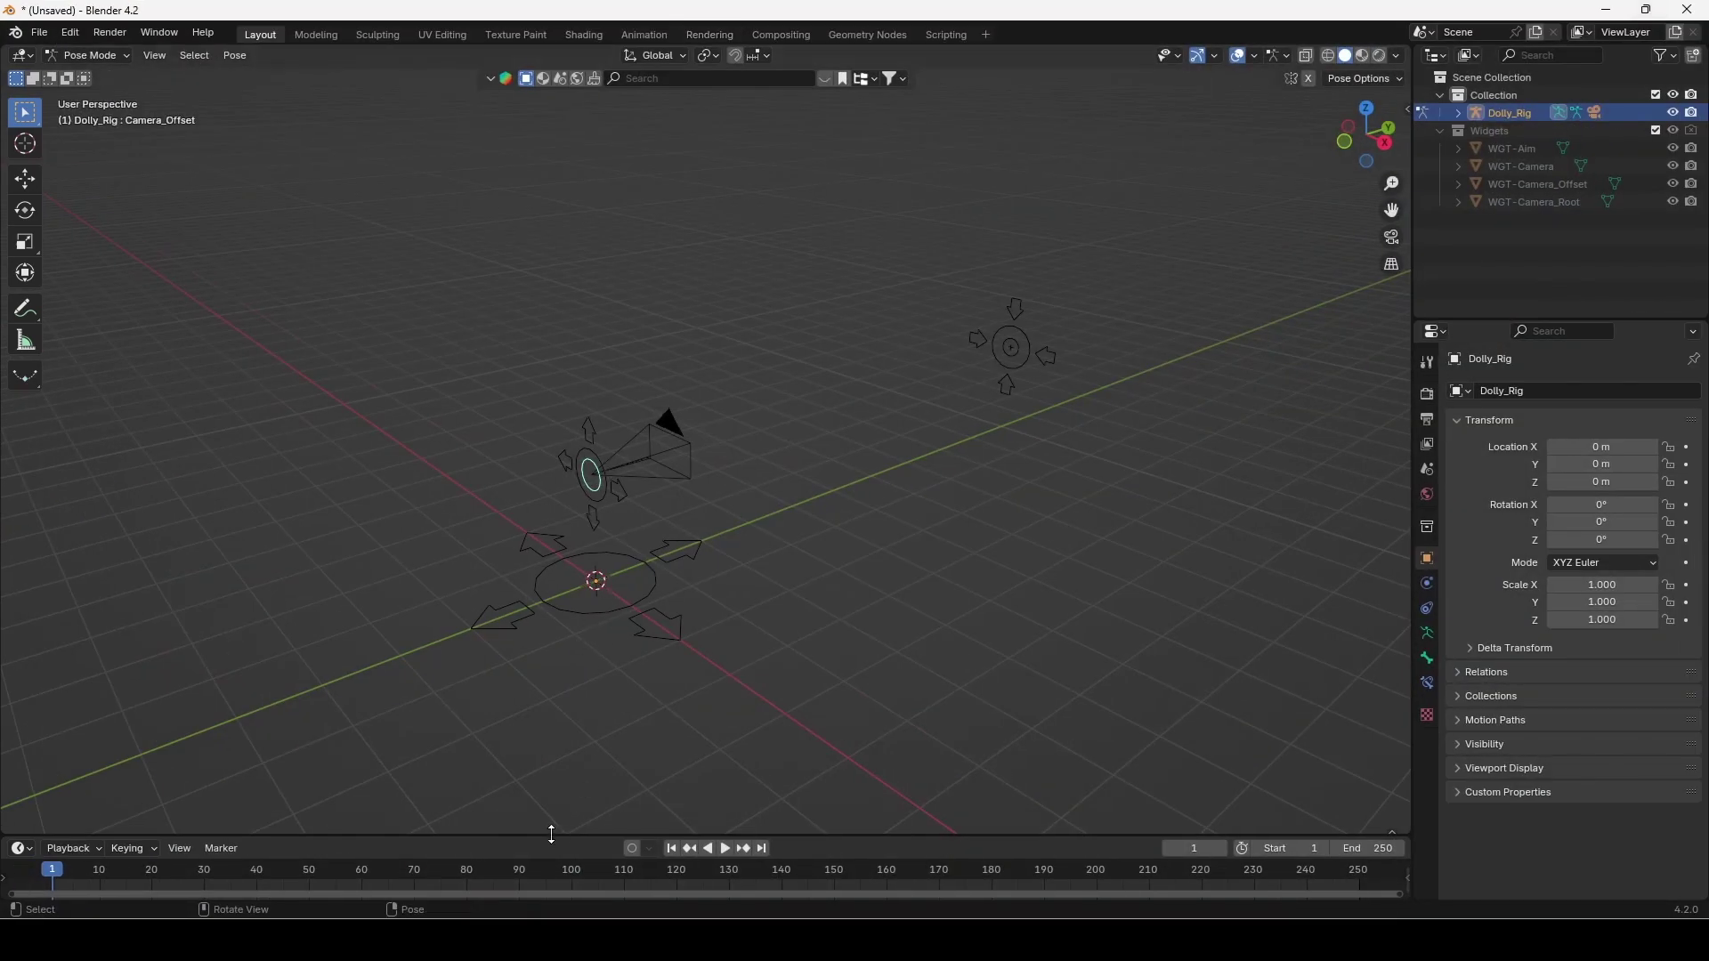
{"action": "left_click_drag", "start_coordinate": [552, 834], "coordinate": [554, 726]}
{"action": "middle_click_drag", "start_coordinate": [754, 548], "coordinate": [672, 504]}
Append the dolly camera action from another blend file and enlarge the timeline further
{"action": "left_click", "coordinate": [39, 32]}
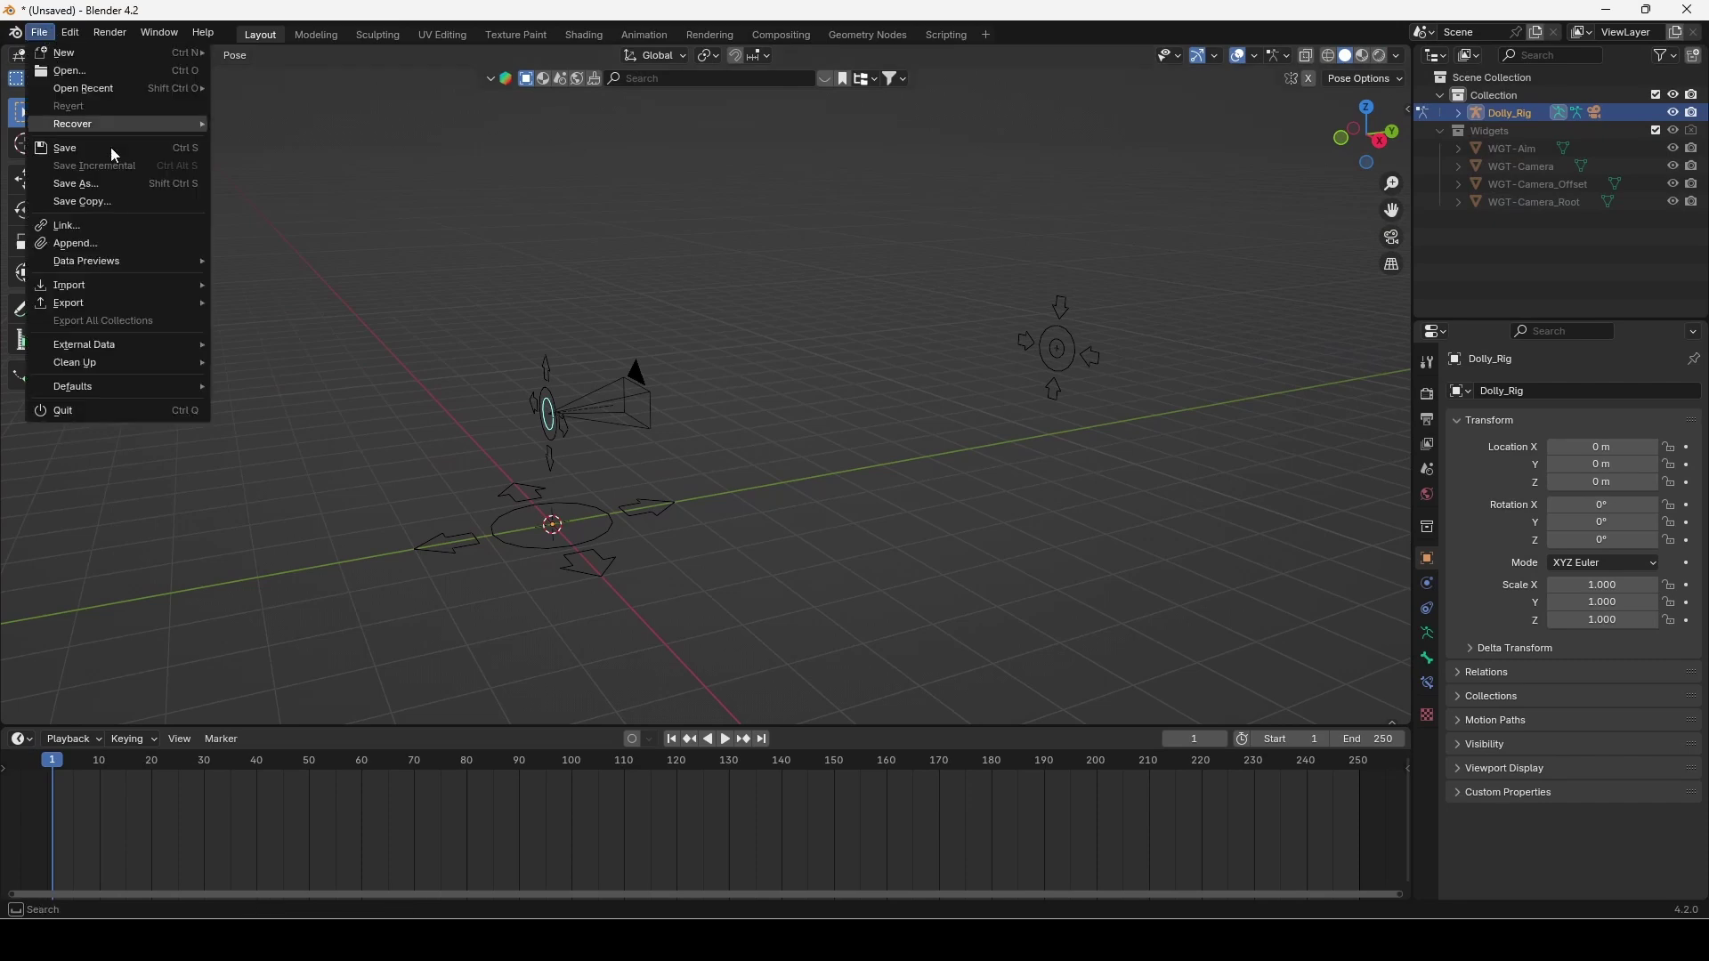
{"action": "left_click", "coordinate": [169, 249]}
{"action": "left_click", "coordinate": [1226, 723]}
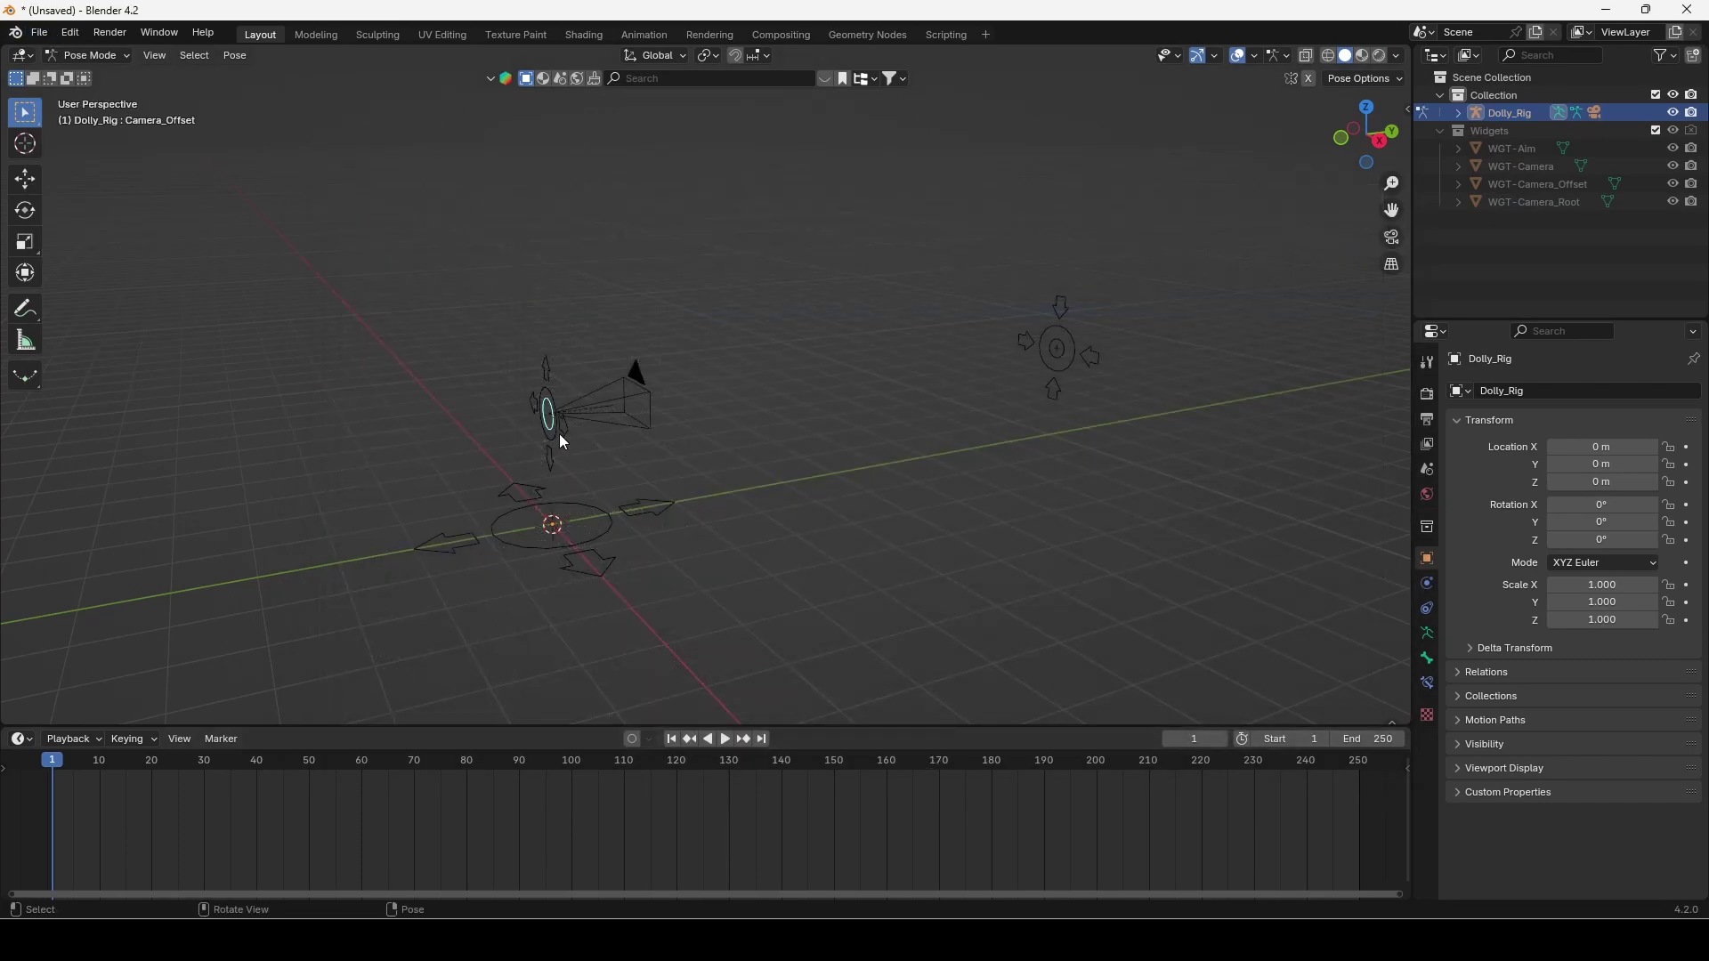
{"action": "left_click_drag", "start_coordinate": [594, 727], "coordinate": [622, 603]}
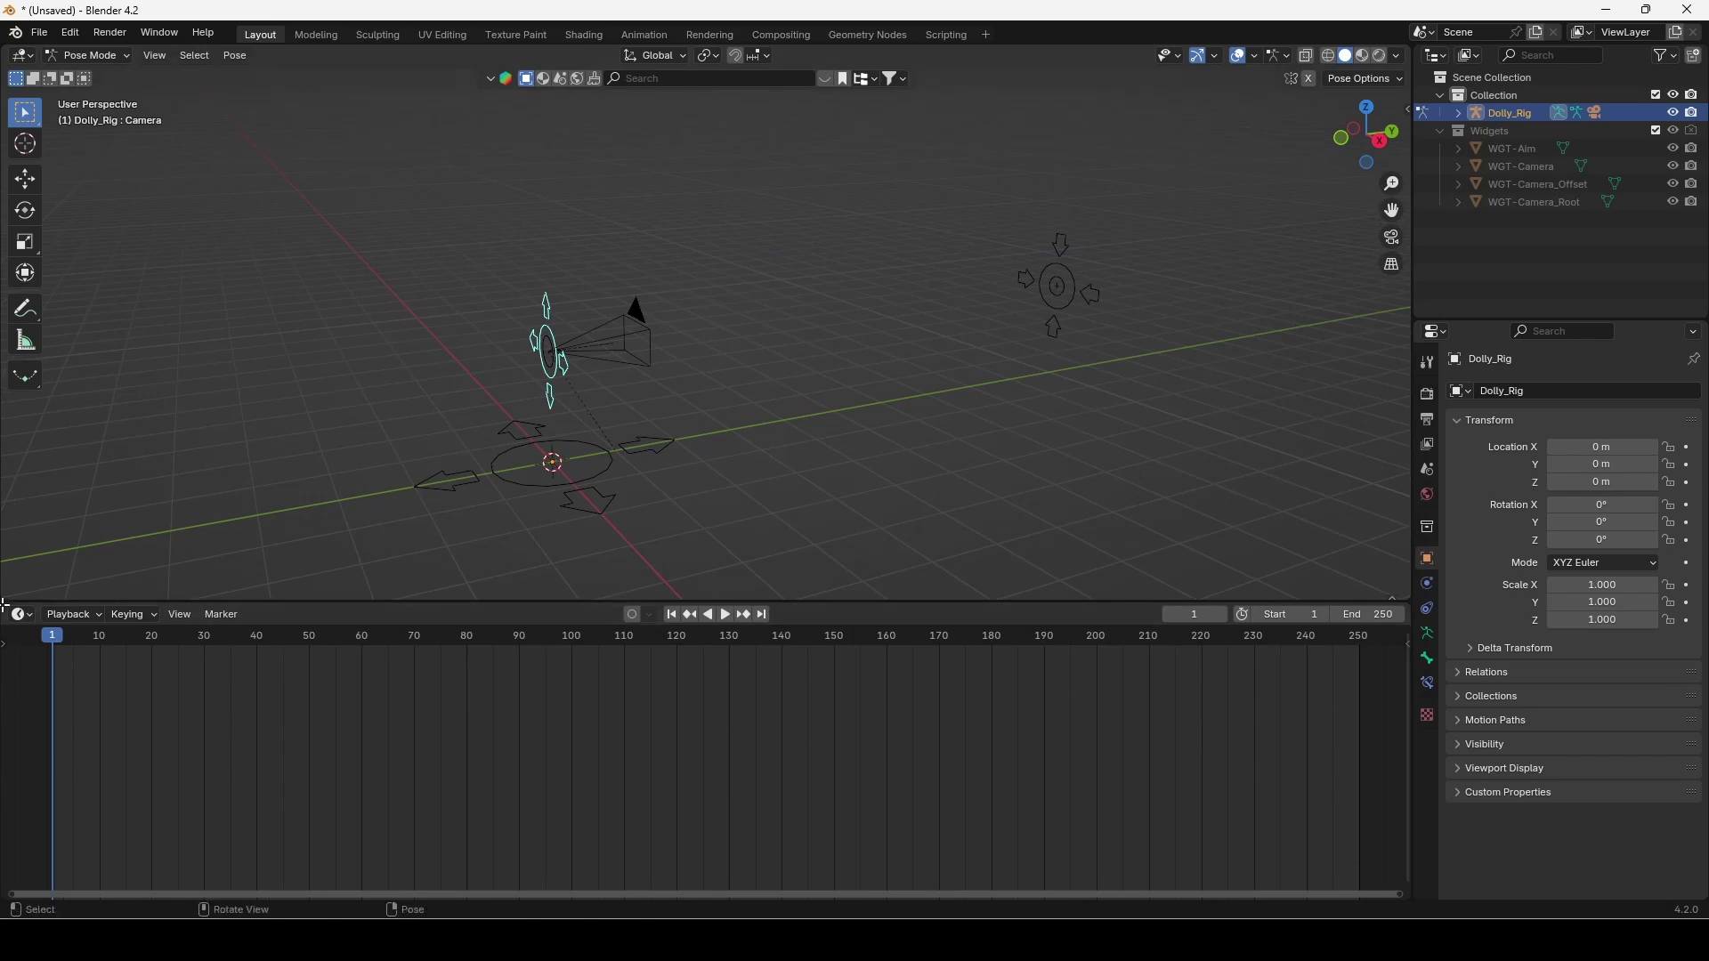
Split the timeline into a Dope Sheet Action Editor and assign the 01_God_Damn_Vehicle.001 action
{"action": "left_click_drag", "start_coordinate": [5, 606], "coordinate": [18, 674]}
{"action": "left_click", "coordinate": [21, 681]}
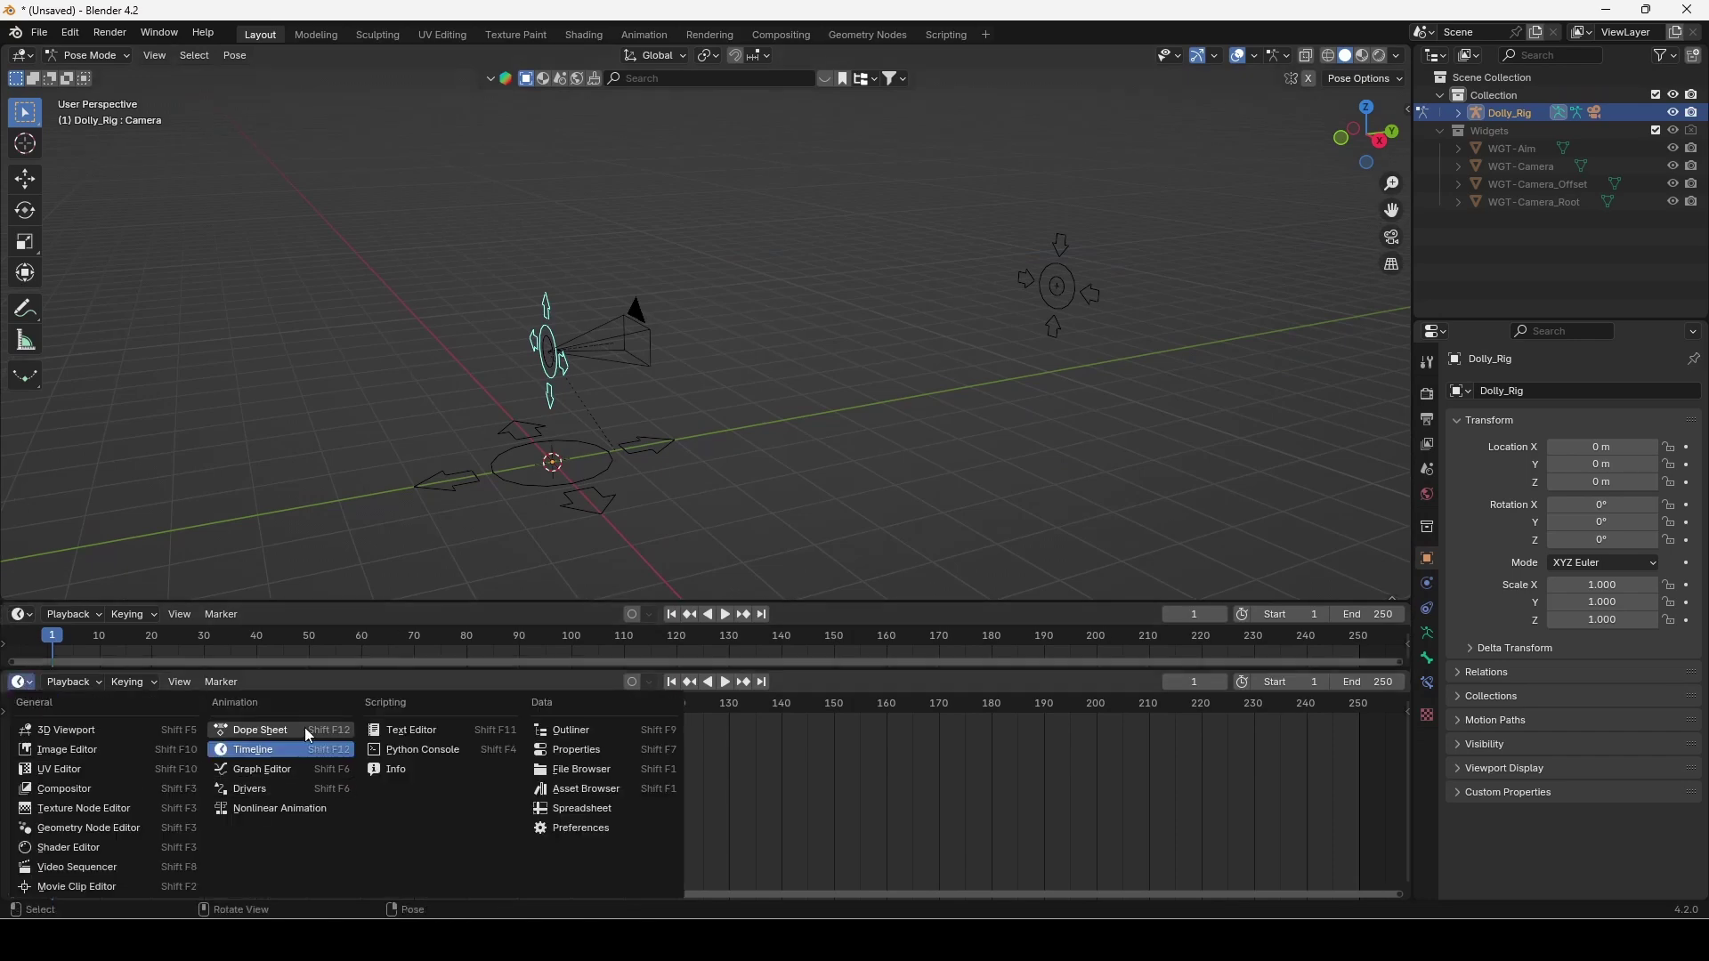
{"action": "left_click", "coordinate": [304, 728]}
{"action": "left_click", "coordinate": [98, 682]}
{"action": "left_click", "coordinate": [119, 750]}
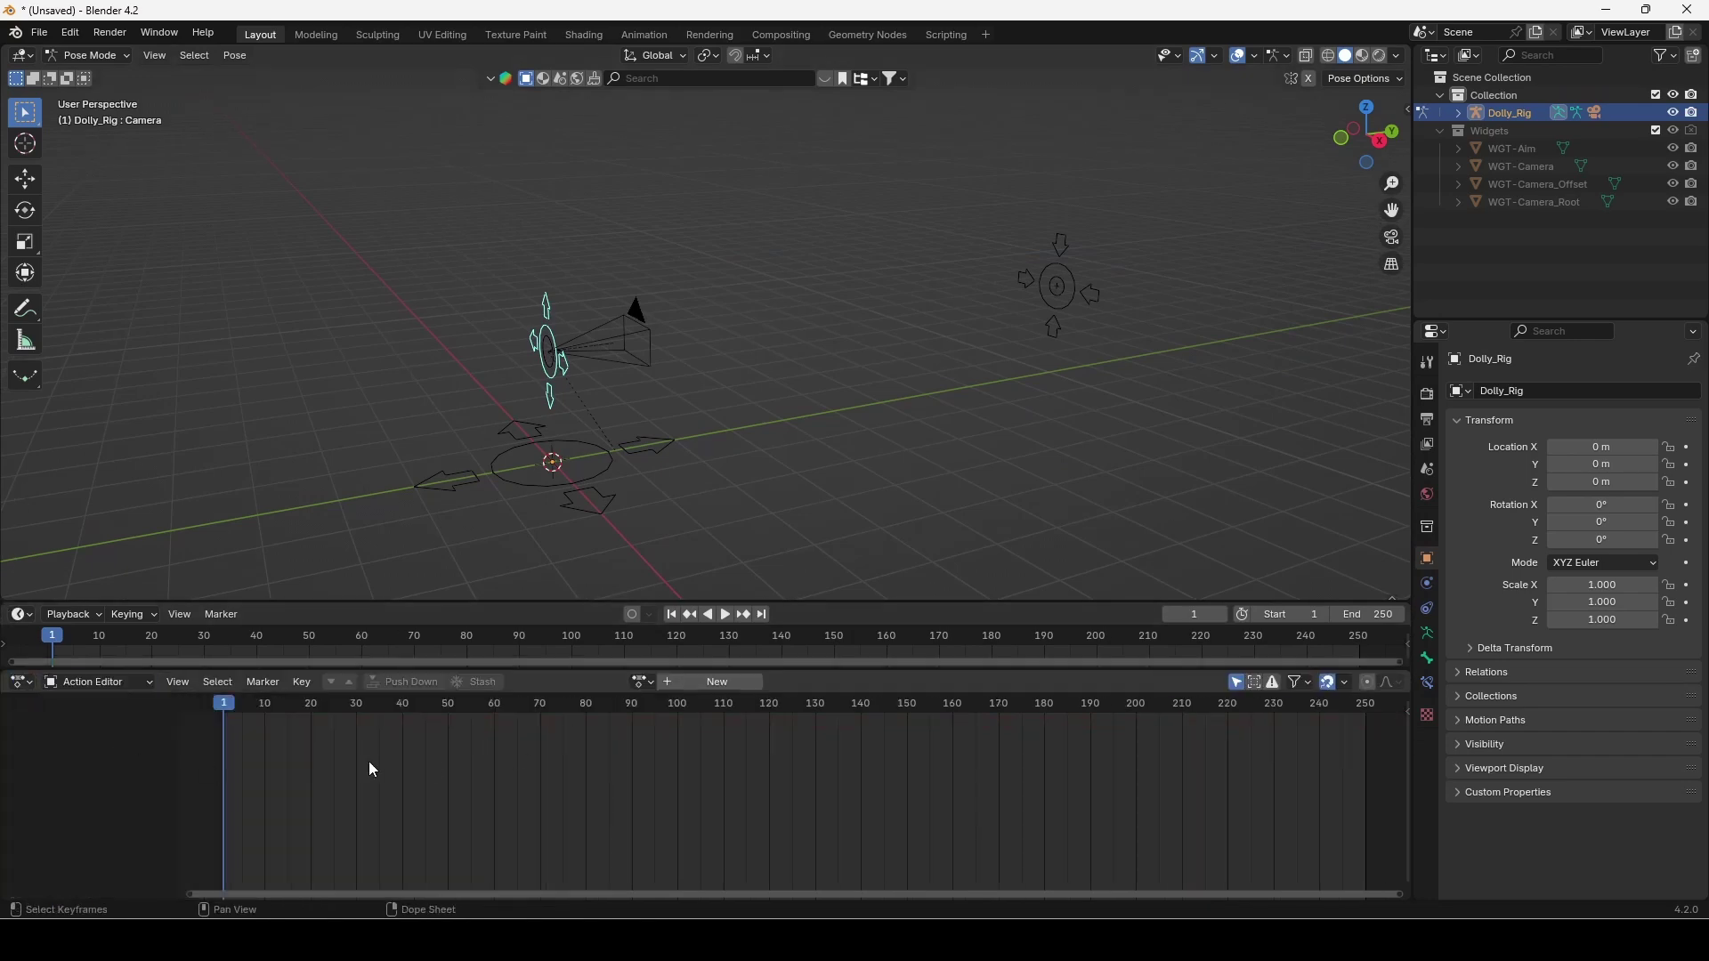
{"action": "left_click", "coordinate": [642, 682]}
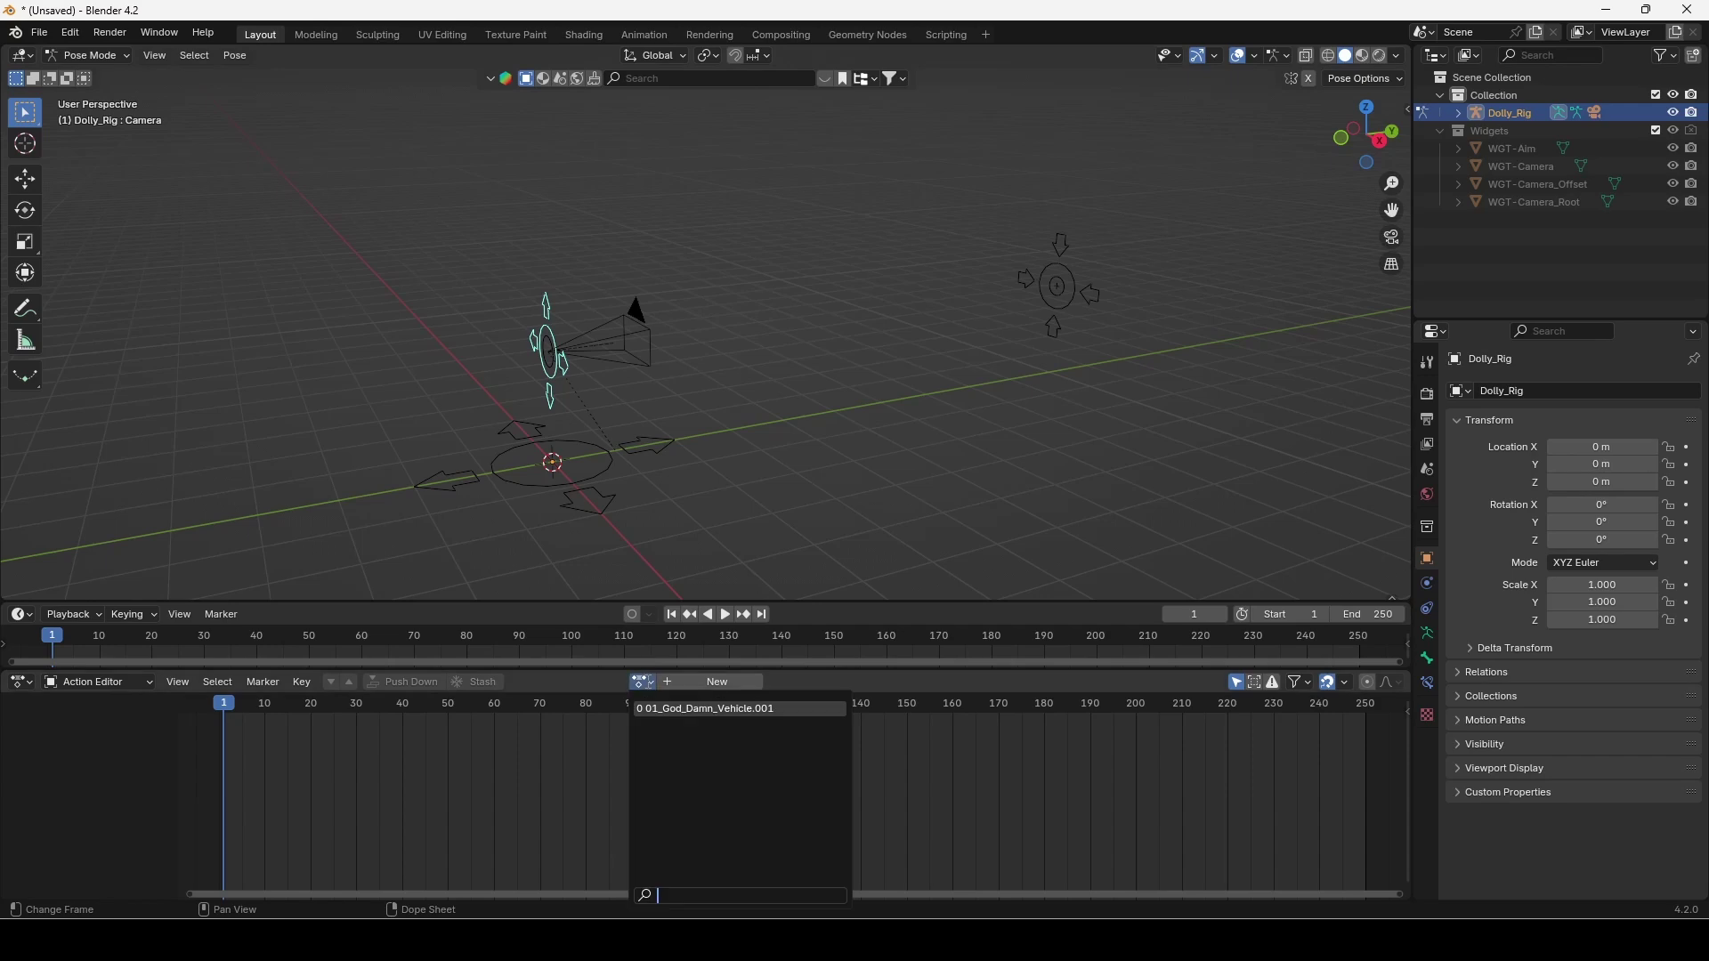
{"action": "left_click", "coordinate": [674, 709]}
Expand the action's channels, including the Camera_offset channel
{"action": "left_click", "coordinate": [7, 723]}
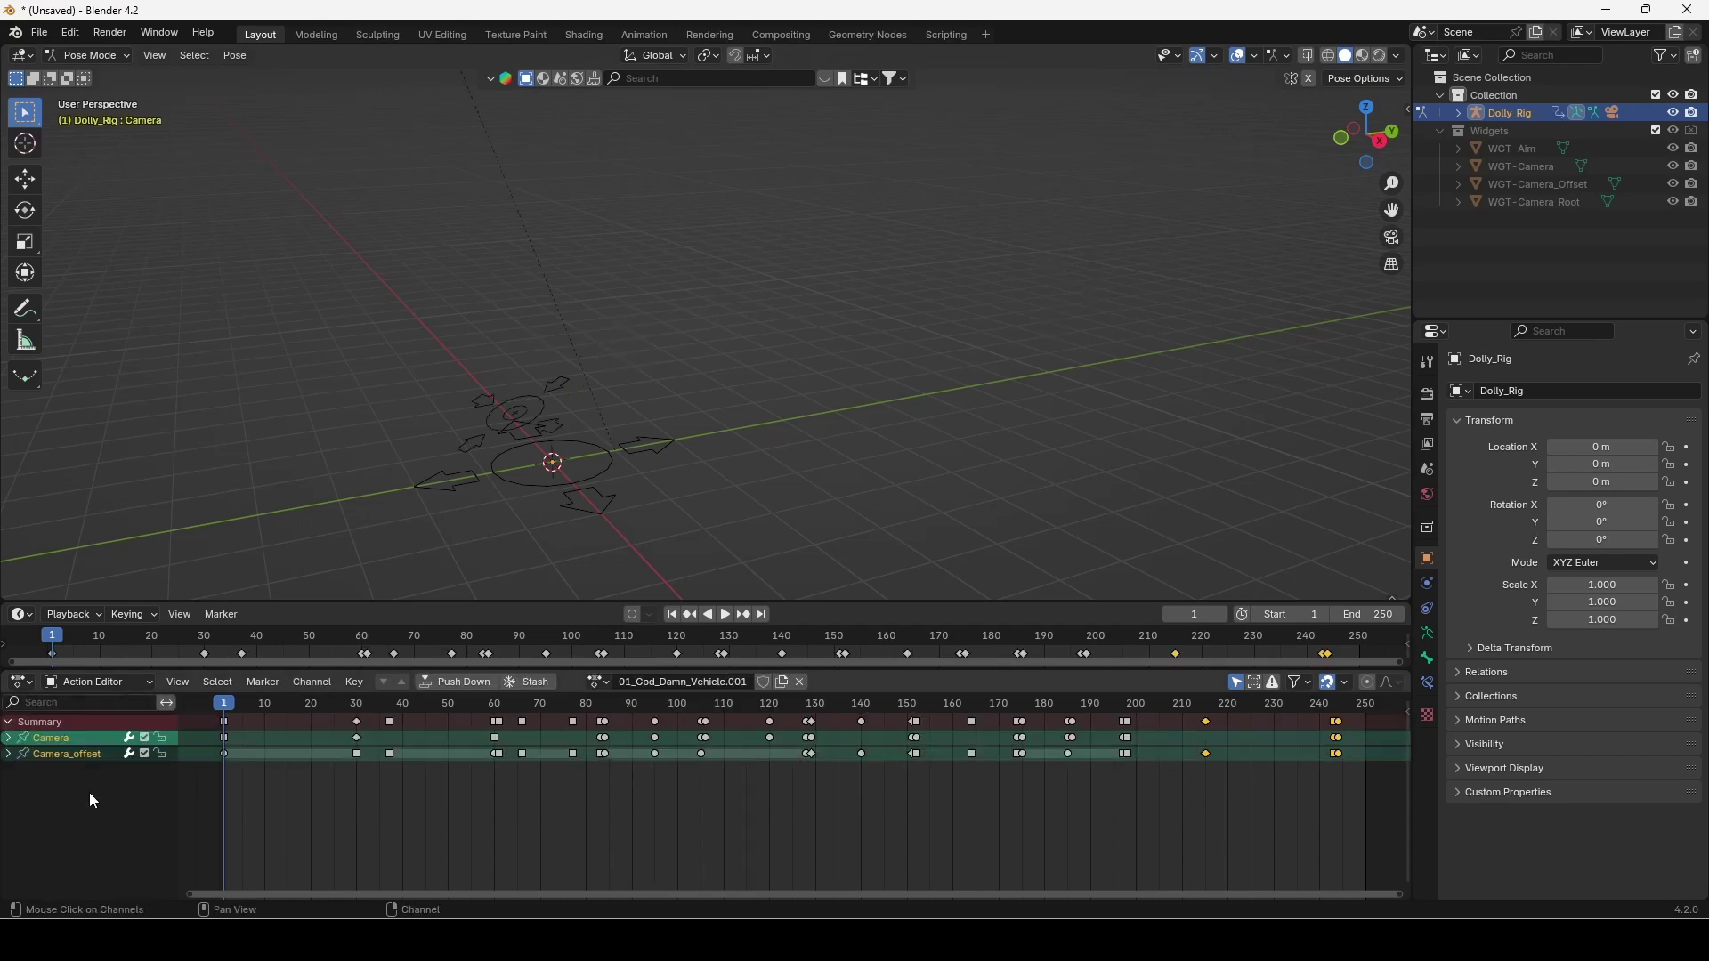
{"action": "key", "text": "ctrl+Tab"}
{"action": "key", "text": "ctrl+Tab"}
{"action": "left_click", "coordinate": [8, 755]}
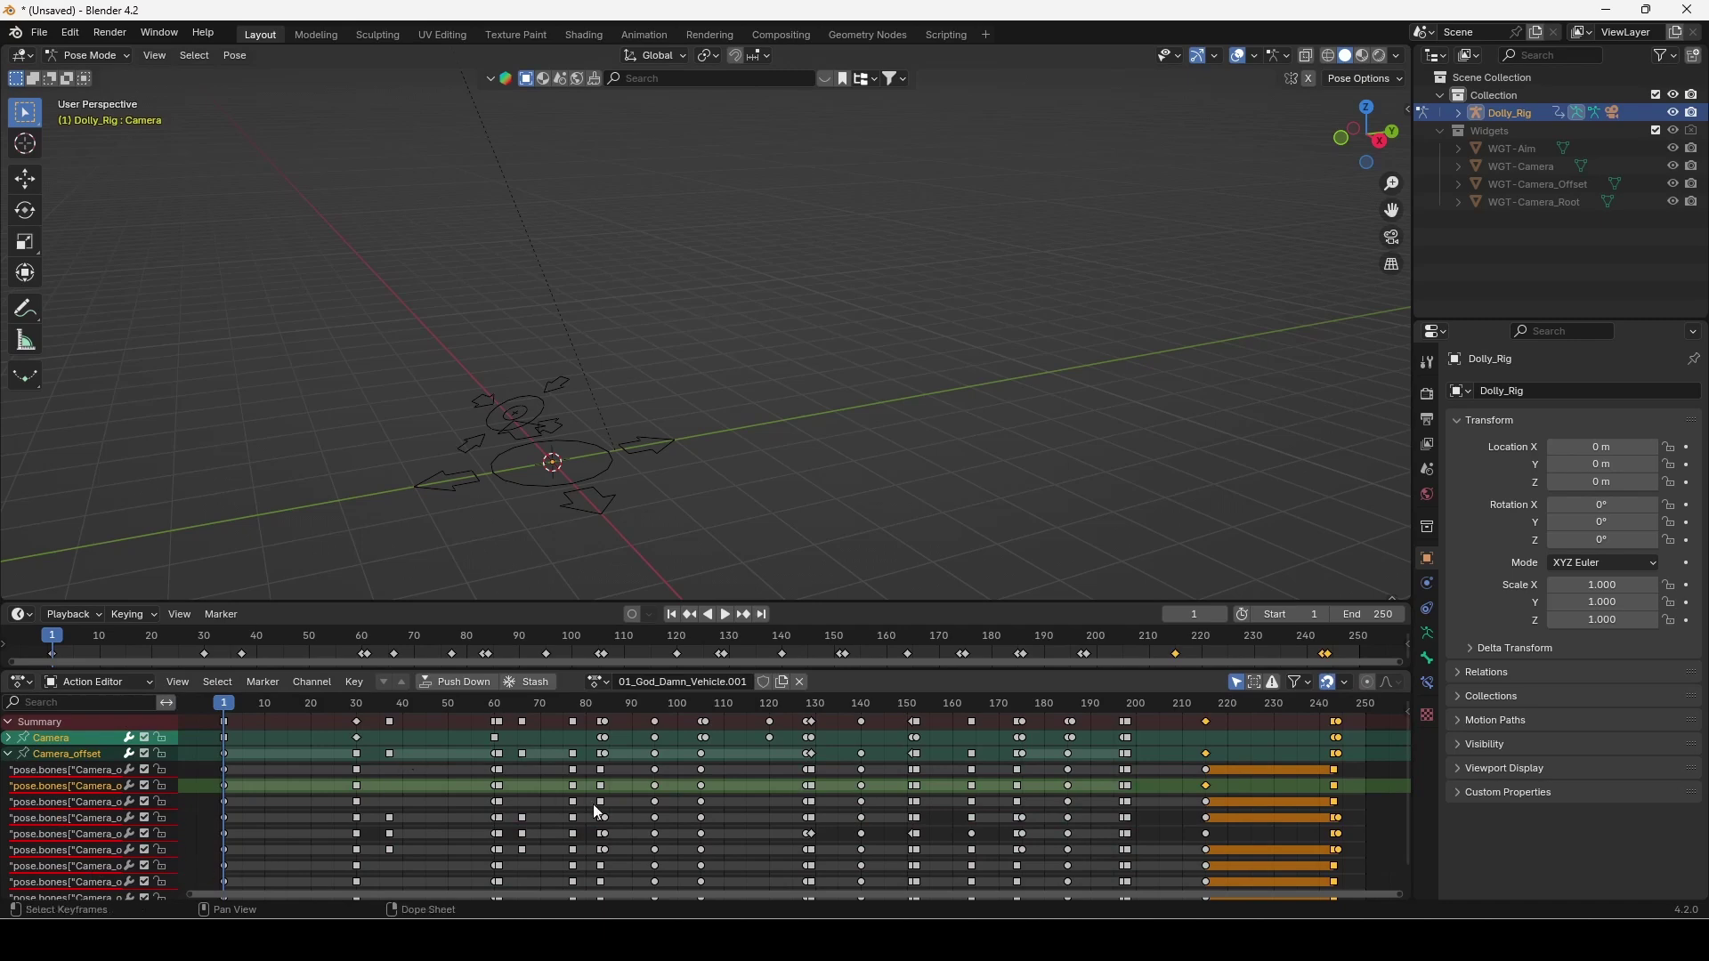
{"action": "scroll", "coordinate": [594, 811], "scroll_direction": "down", "scroll_amount": 4}
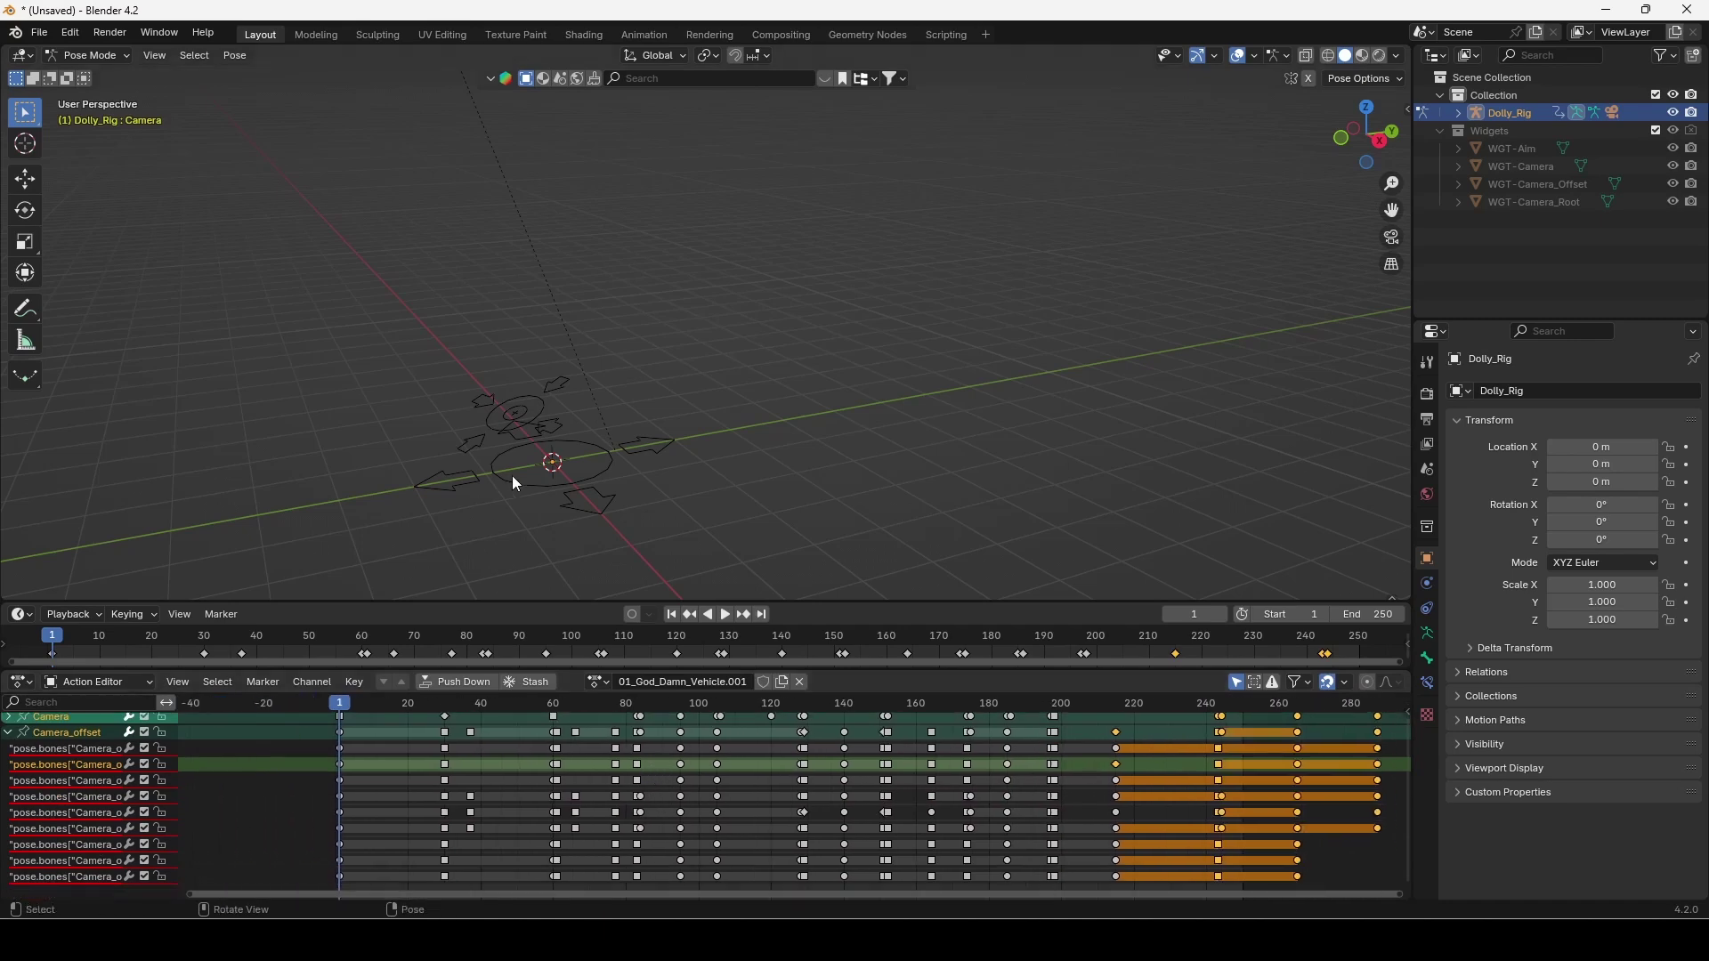
Play and scrub the appended action between frames 14 and 58, then make the camera offset bone active
{"action": "middle_click_drag", "start_coordinate": [515, 483], "coordinate": [623, 481]}
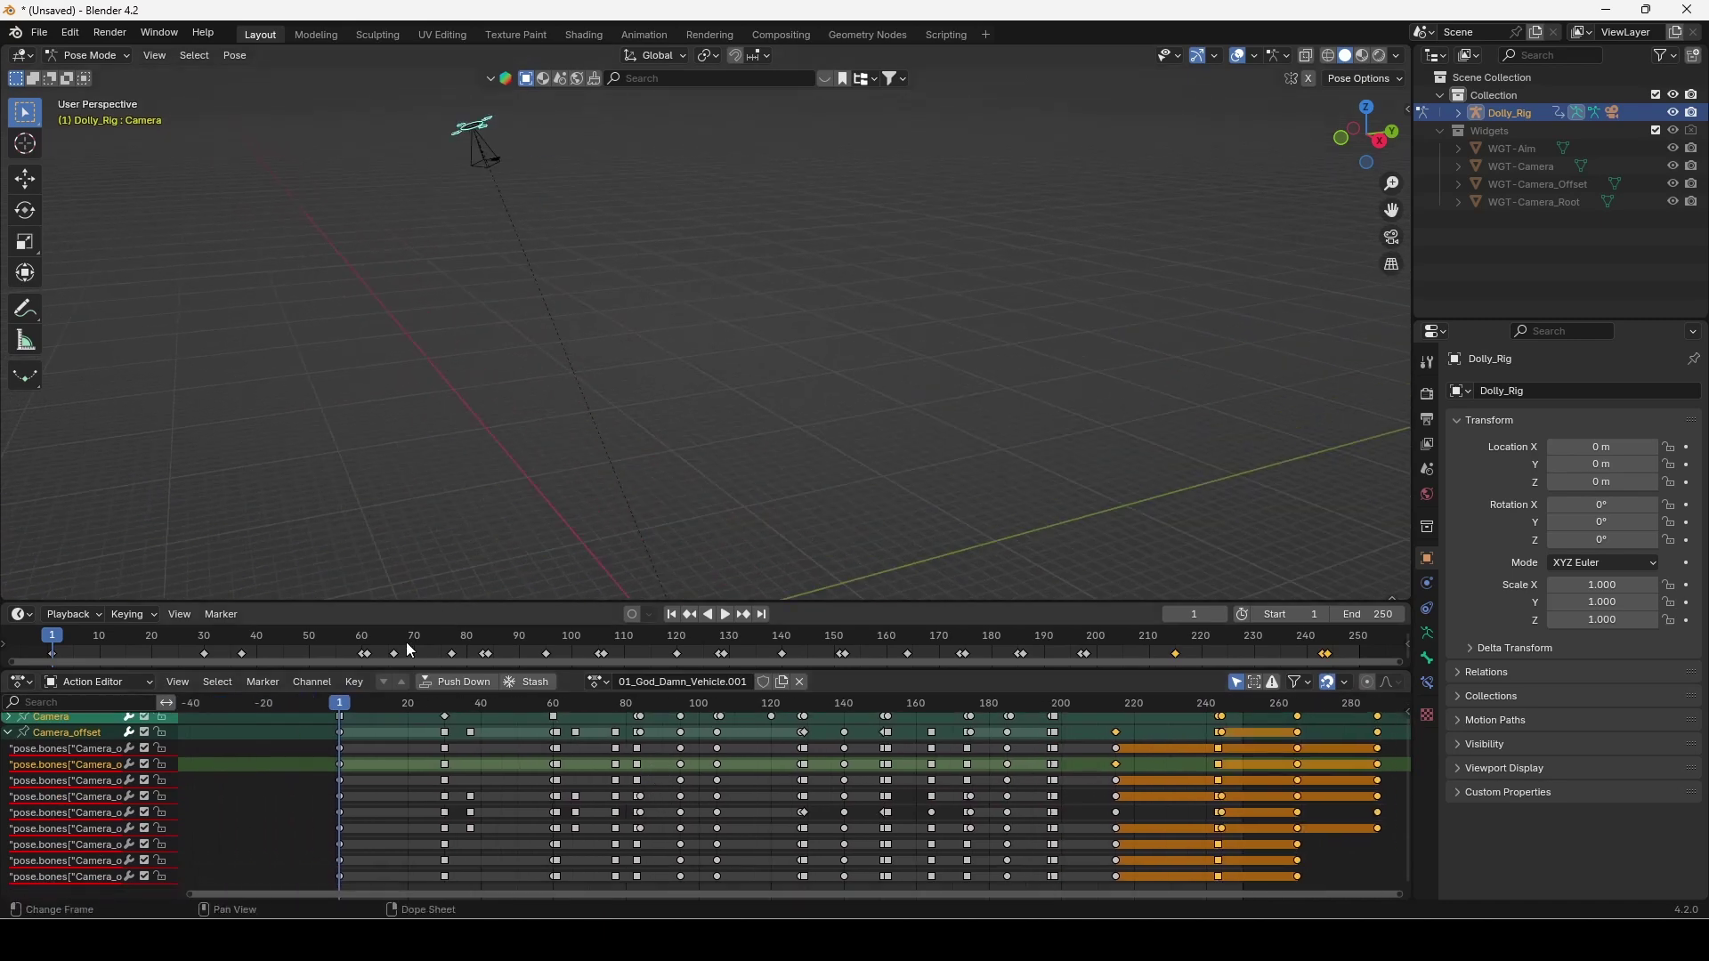
{"action": "left_click_drag", "start_coordinate": [347, 719], "coordinate": [545, 735]}
{"action": "middle_click_drag", "start_coordinate": [569, 534], "coordinate": [582, 414]}
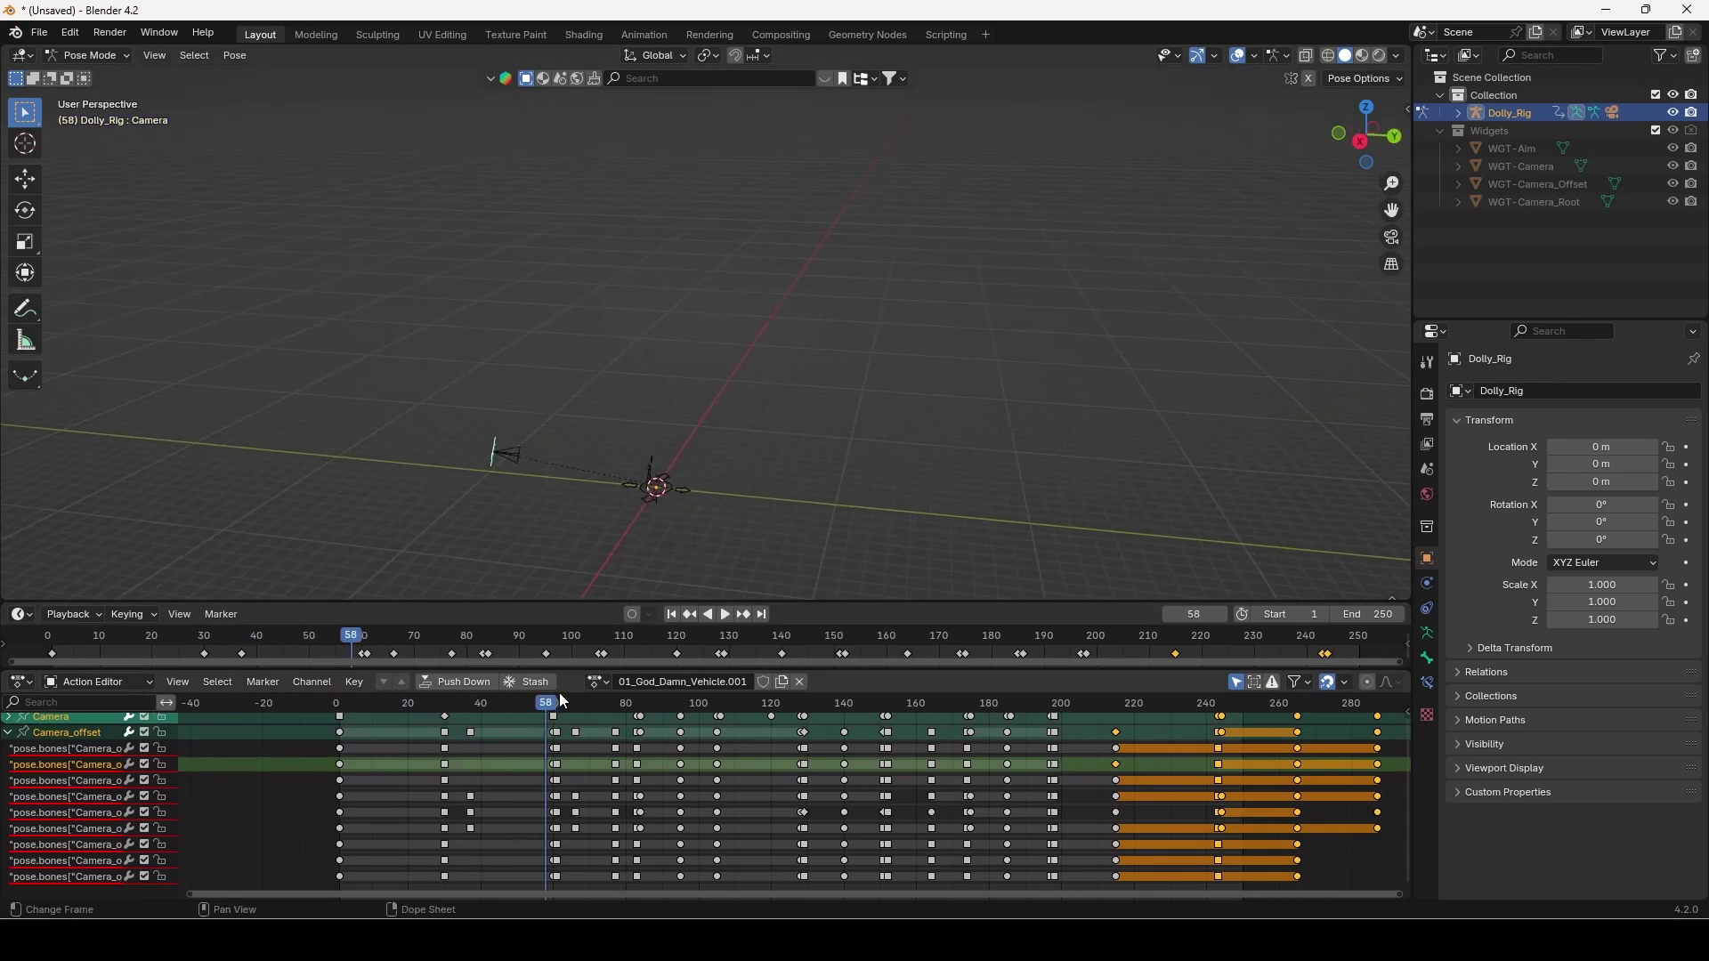
{"action": "key", "text": "space"}
{"action": "left_click_drag", "start_coordinate": [409, 755], "coordinate": [340, 764]}
{"action": "middle_click_drag", "start_coordinate": [525, 274], "coordinate": [415, 523]}
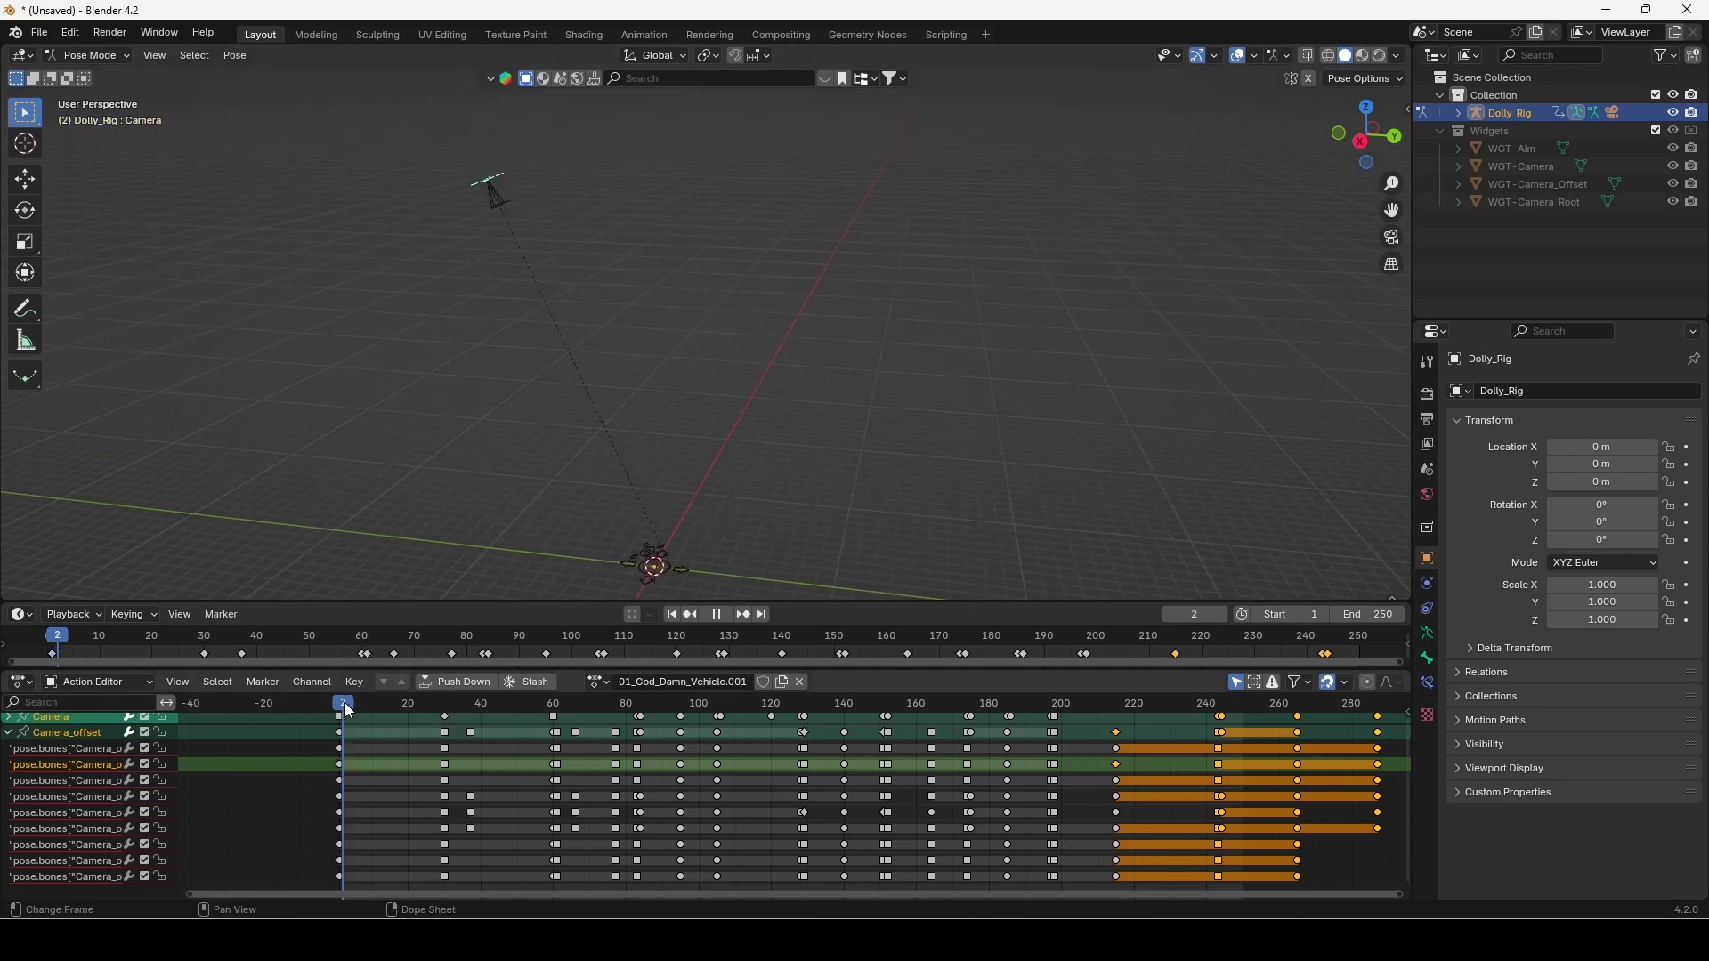
{"action": "left_click", "coordinate": [457, 712]}
{"action": "left_click_drag", "start_coordinate": [457, 718], "coordinate": [386, 739]}
{"action": "key", "text": "space"}
{"action": "middle_click_drag", "start_coordinate": [436, 552], "coordinate": [605, 403]}
{"action": "left_click", "coordinate": [379, 477]}
Rename the active bone from Camera_Offset to Camera_offset via Pose > Rename Active Bone, then play to verify
{"action": "right_click", "coordinate": [491, 415]}
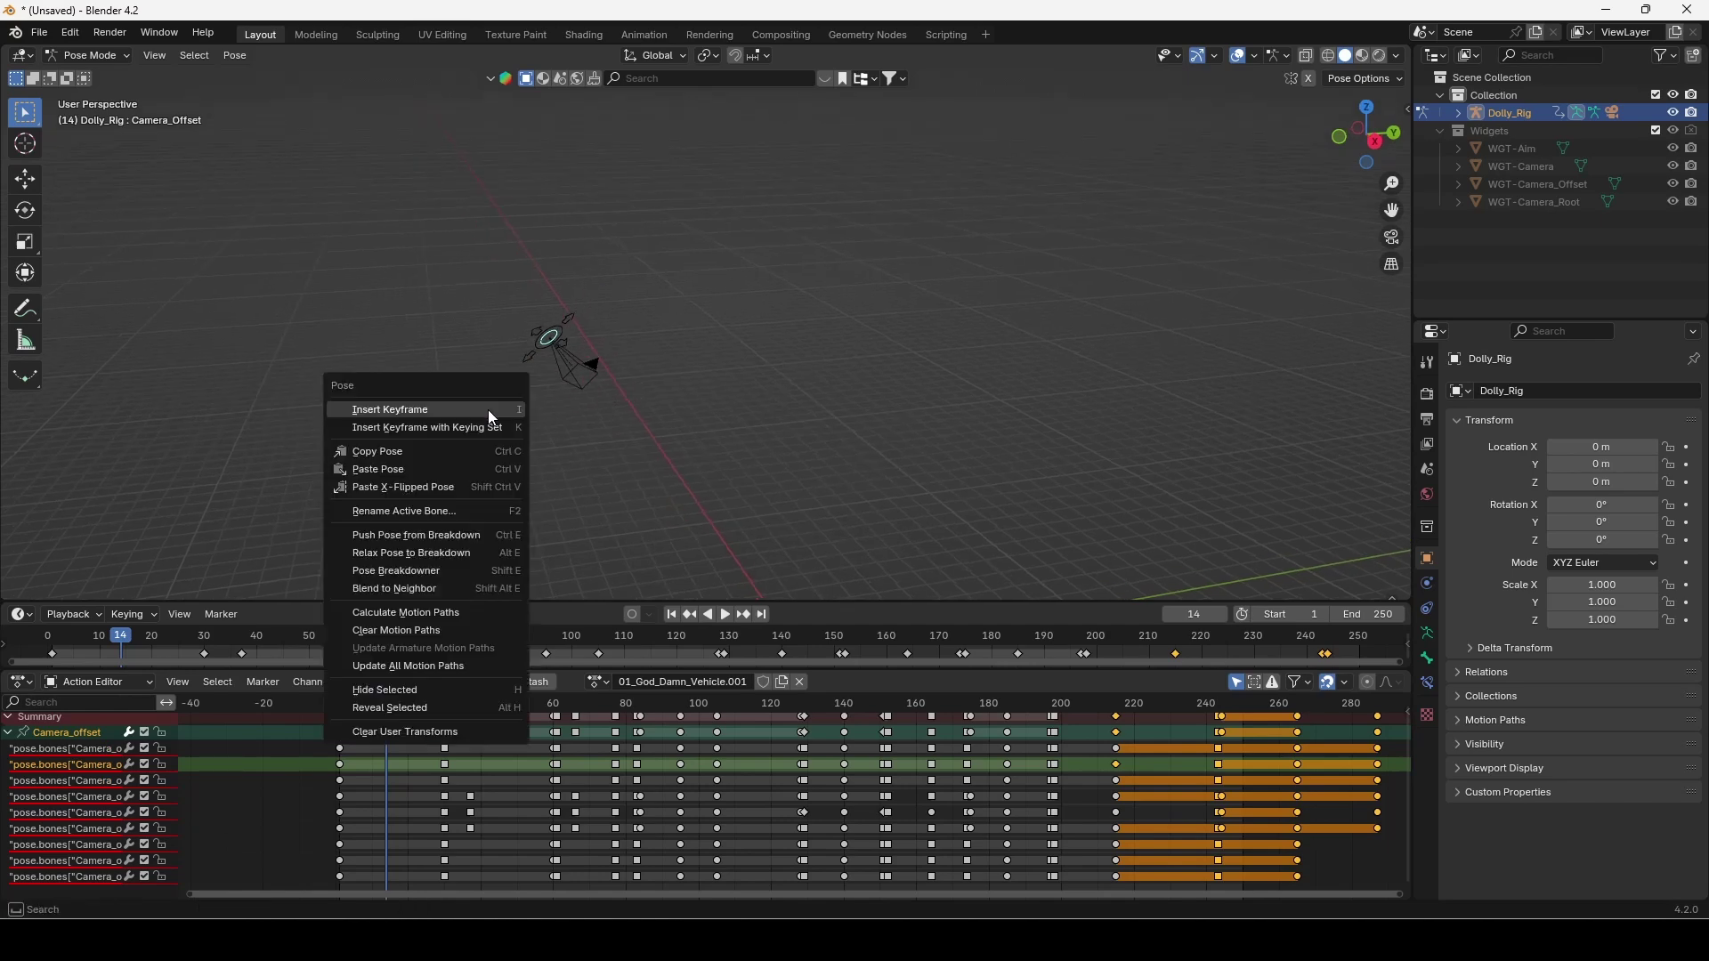
{"action": "left_click", "coordinate": [436, 513]}
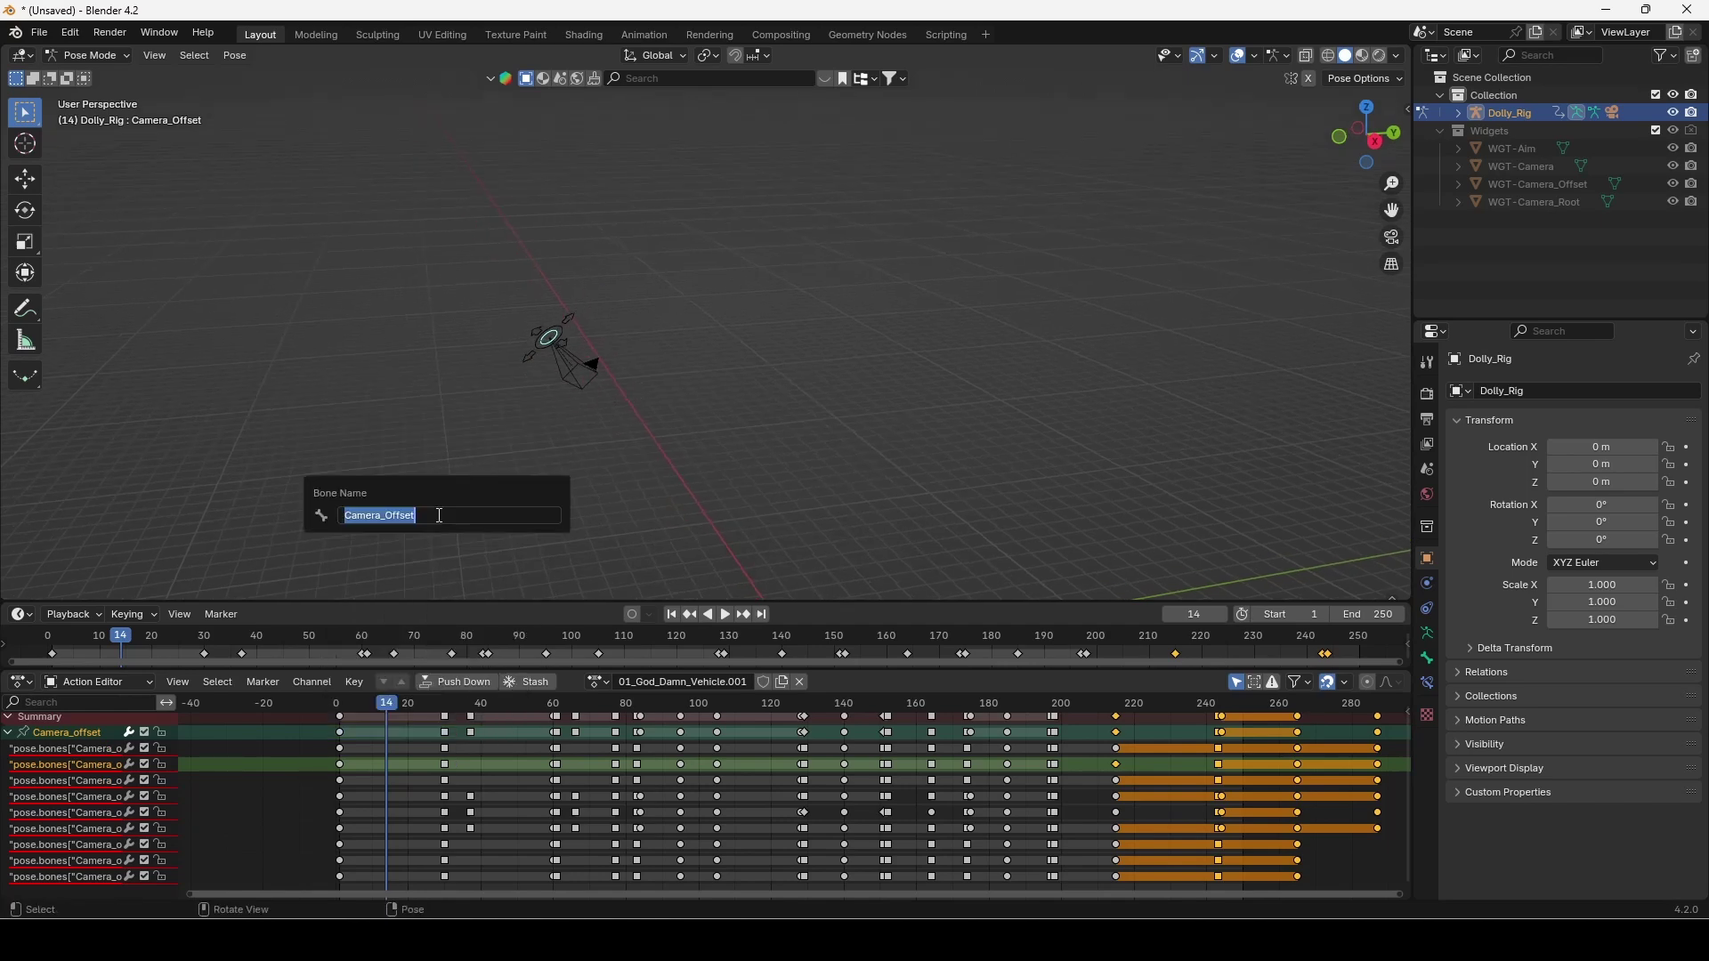
{"action": "left_click", "coordinate": [394, 517]}
{"action": "key", "text": "Return"}
{"action": "key", "text": "space"}
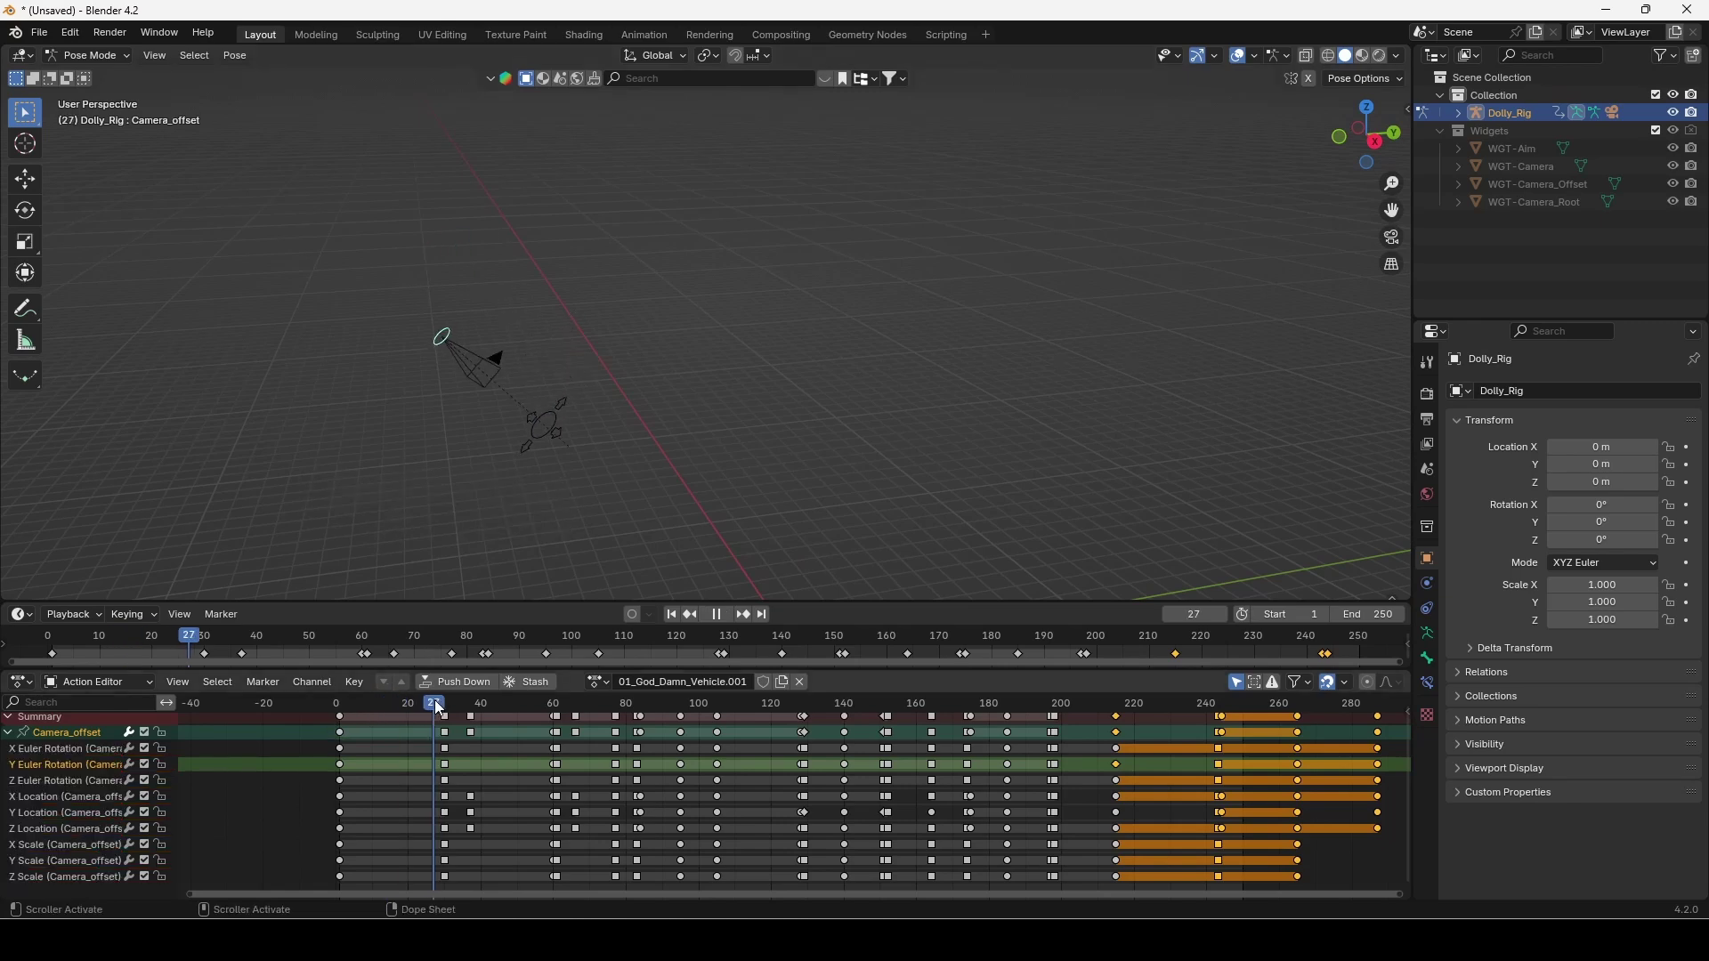